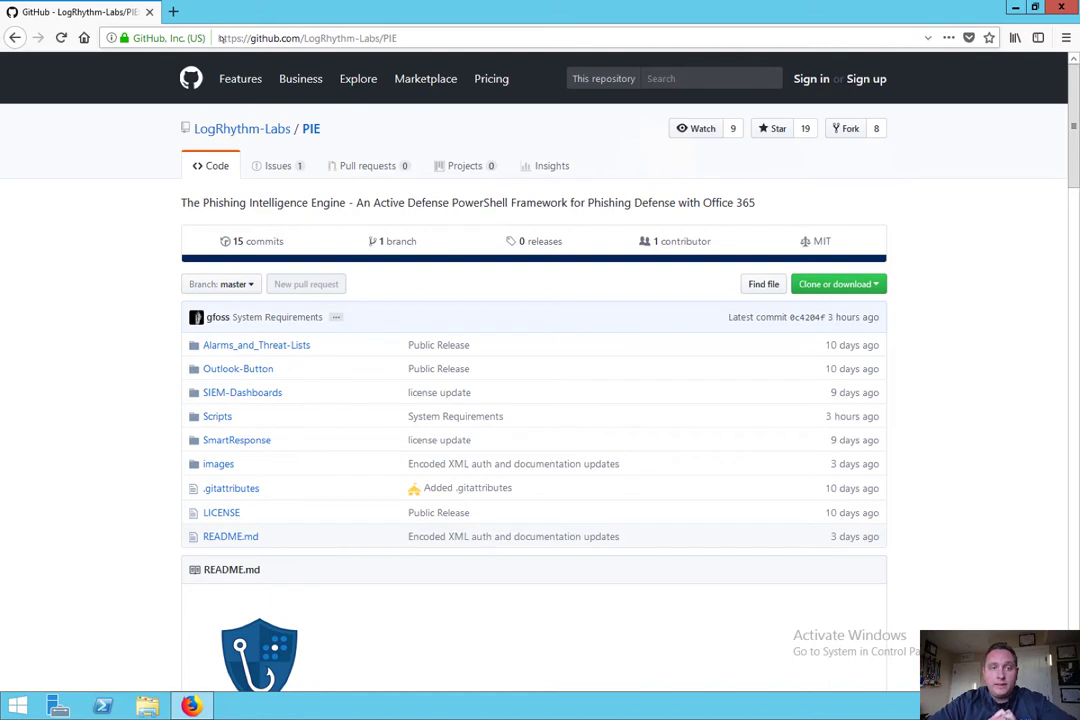
# - Select the repository's full web address, then deselect it and leave the address bar
pyautogui.moveTo(398, 38); pyautogui.dragTo(218, 38)
pyautogui.click(676, 193)
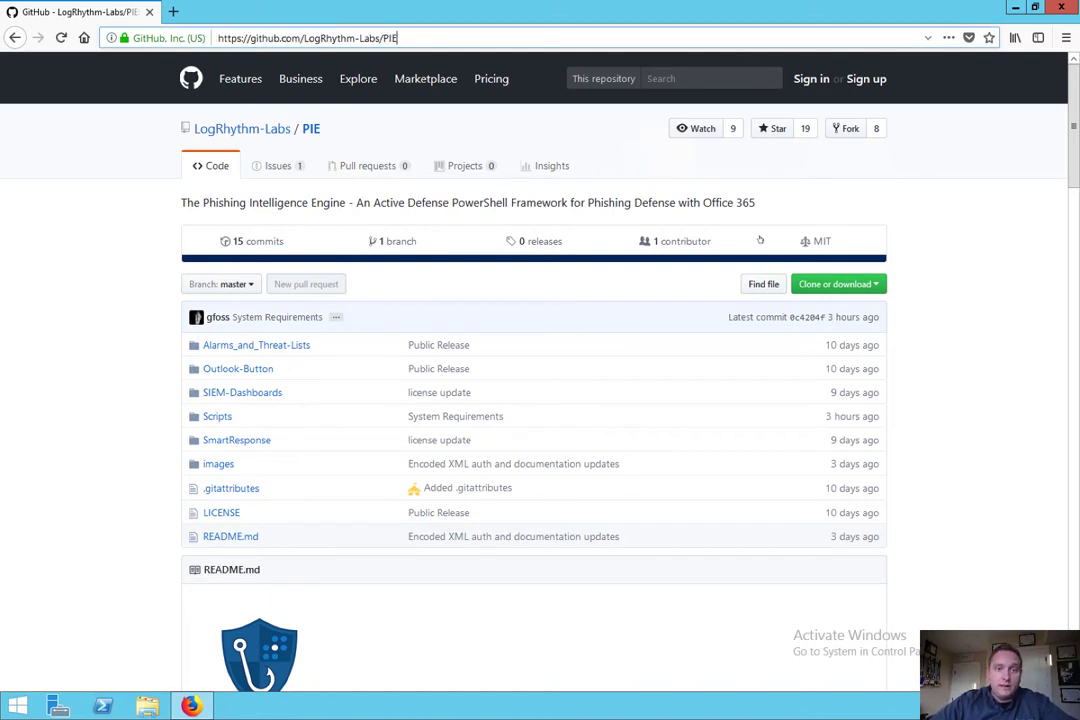
pyautogui.click(931, 219)
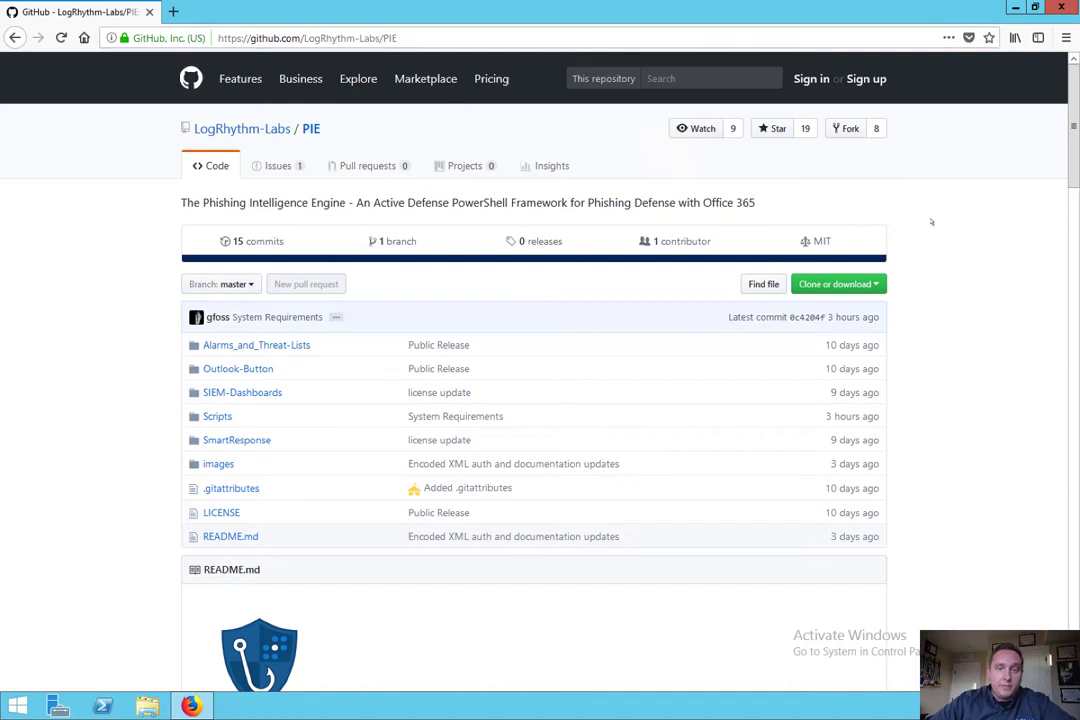
# - Download the PIE repository as a ZIP, save PIE-master.zip, and close the clone options
pyautogui.click(871, 286)
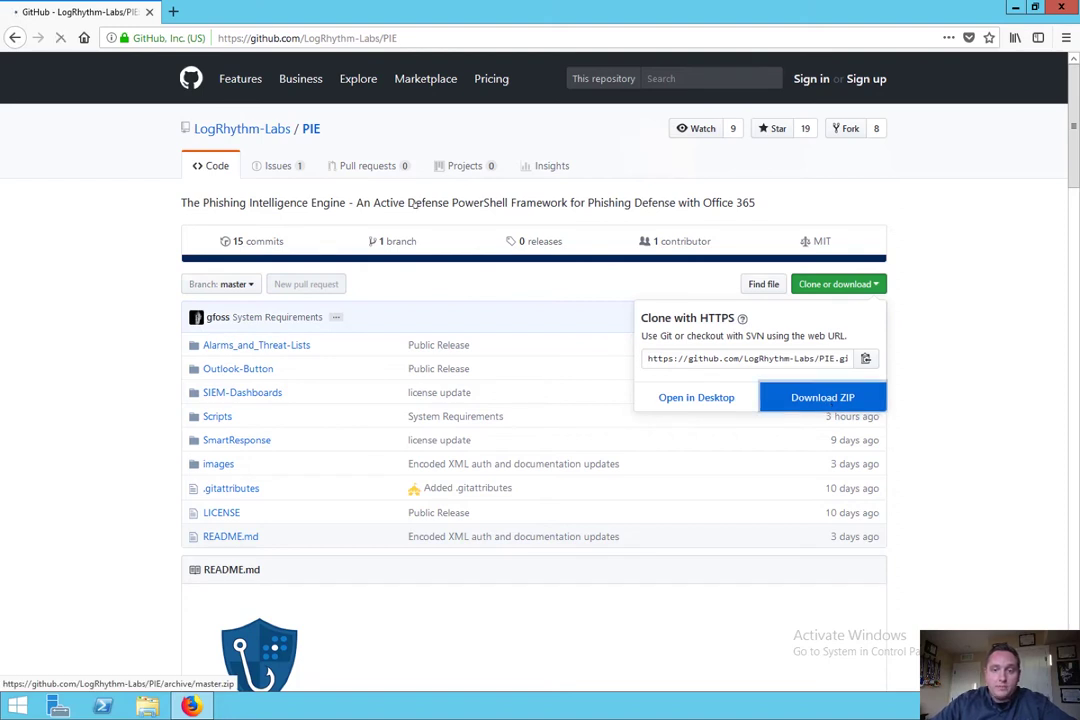
pyautogui.click(437, 366)
pyautogui.click(593, 433)
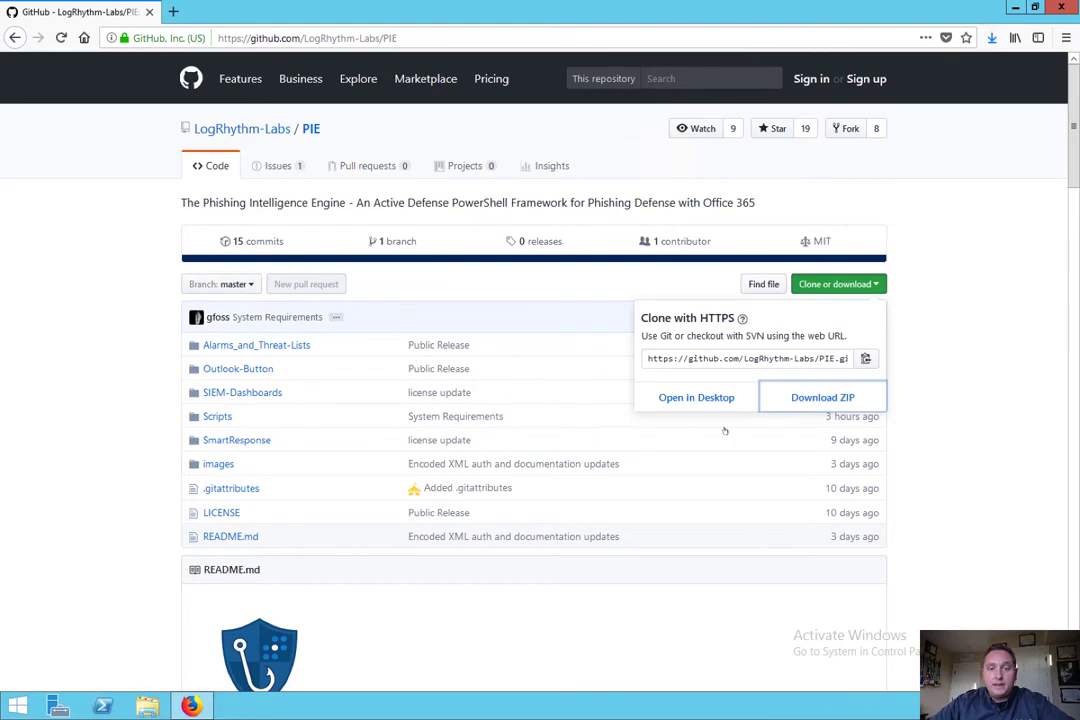
pyautogui.click(940, 385)
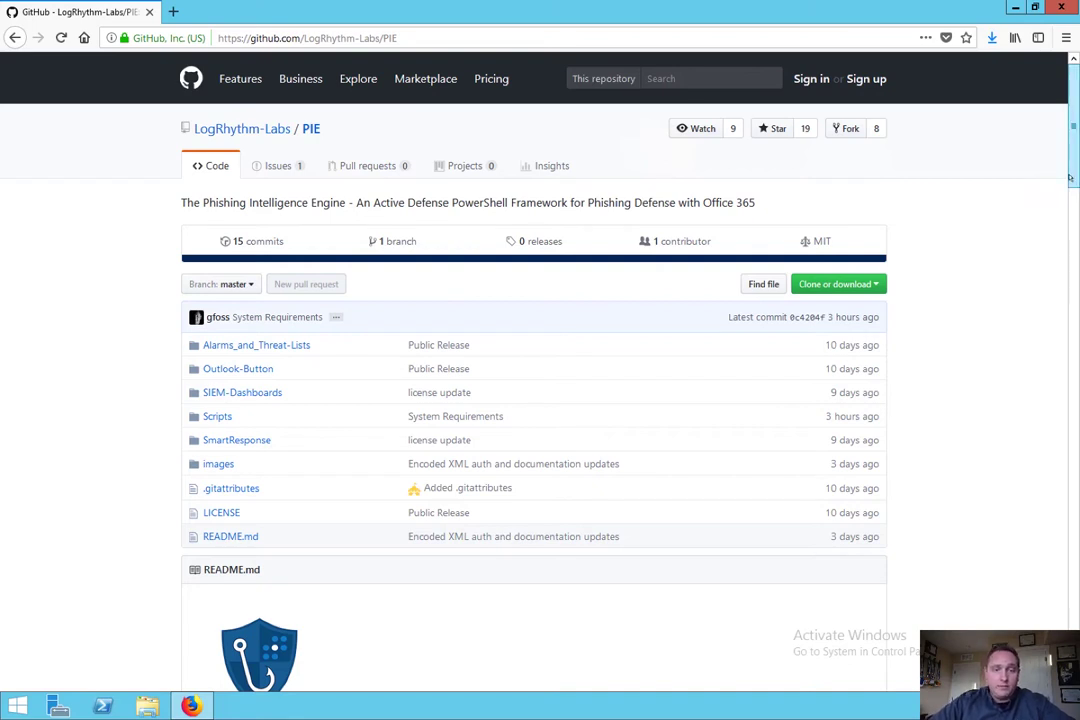
# - Scroll through the README's features and architecture diagram, then back up to Install and Usage
pyautogui.moveTo(1075, 177); pyautogui.dragTo(1068, 343)
pyautogui.scroll(-3, 533, 186)
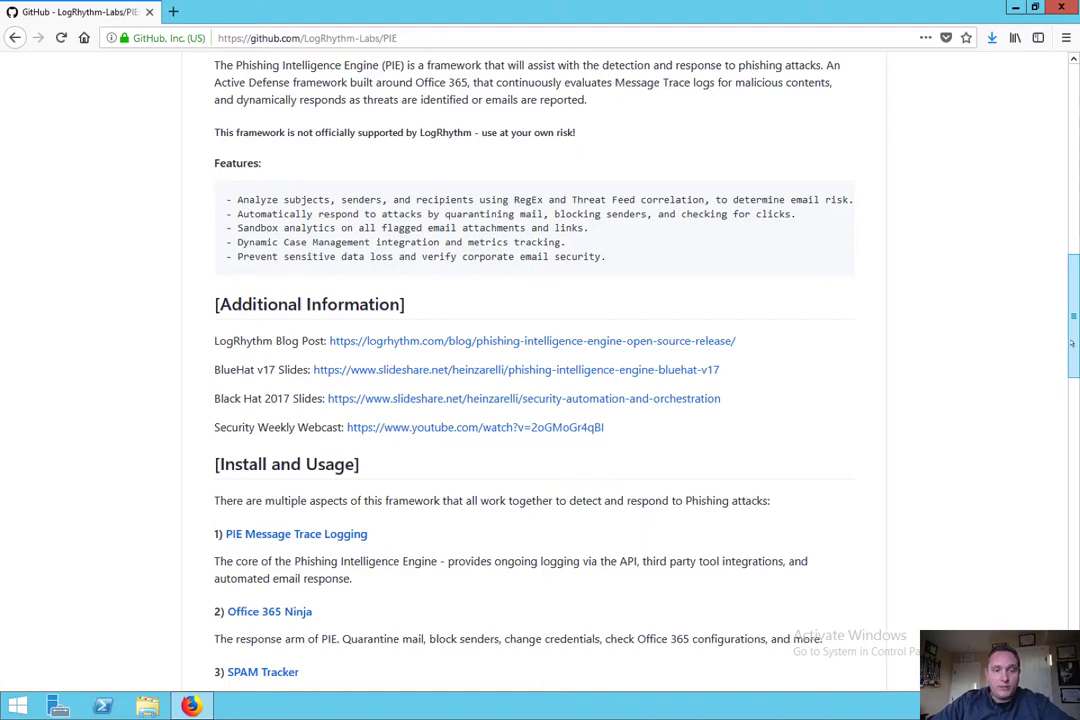
pyautogui.moveTo(1073, 343); pyautogui.dragTo(1072, 428)
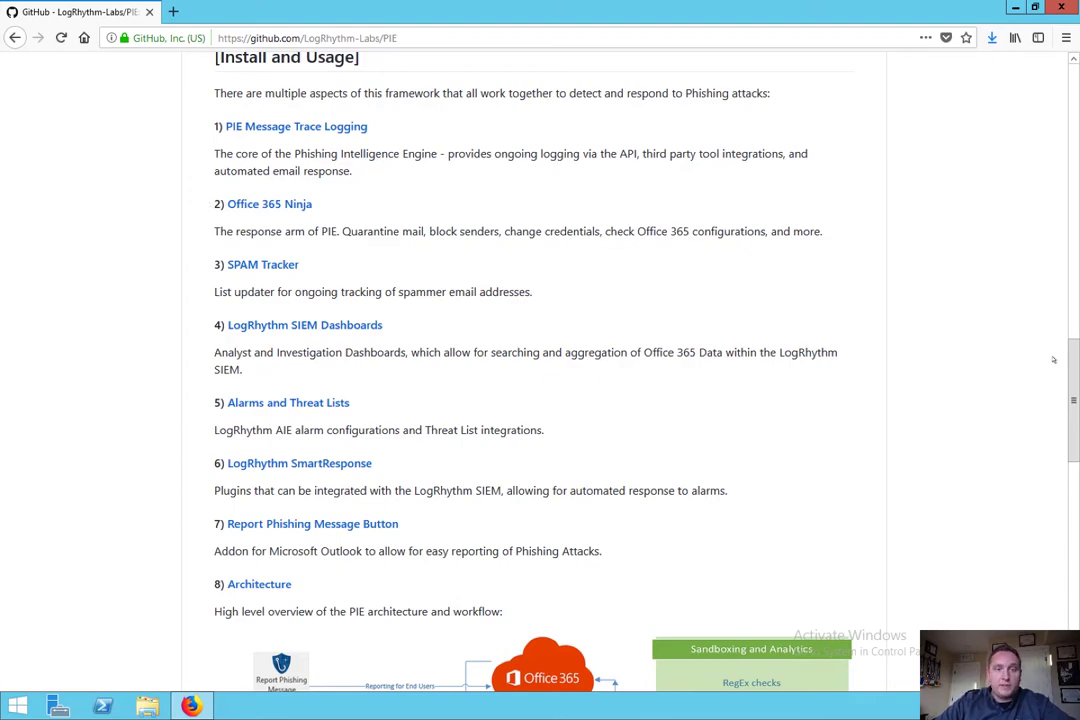
pyautogui.scroll(-5, 537, 176)
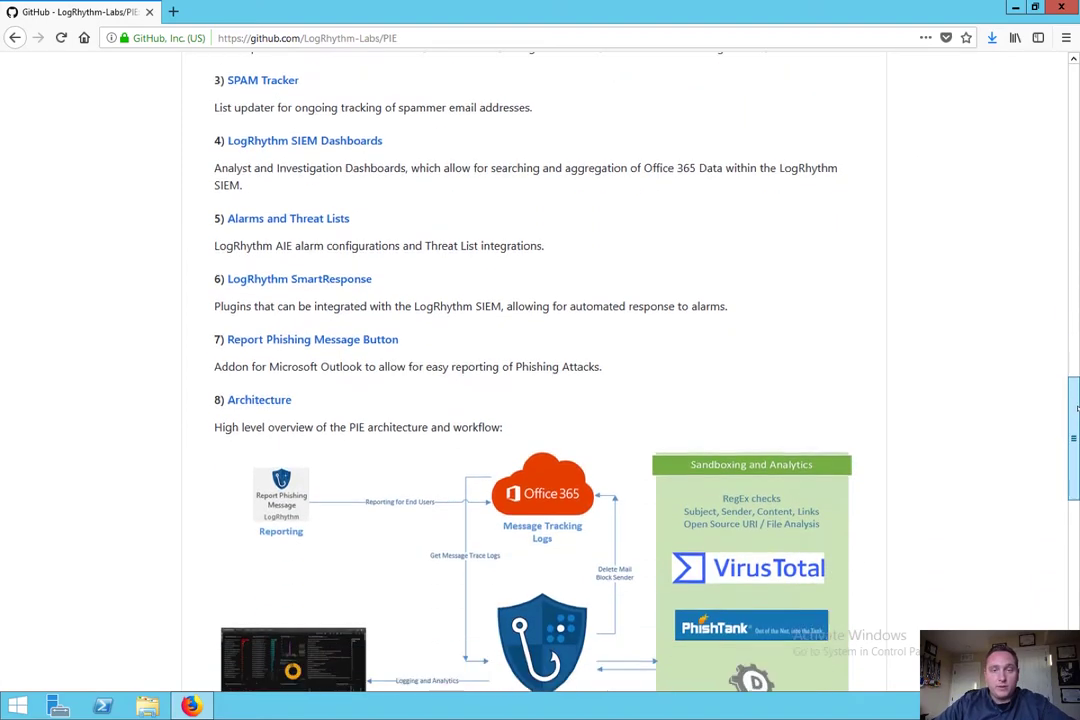
pyautogui.scroll(-4, 529, 246)
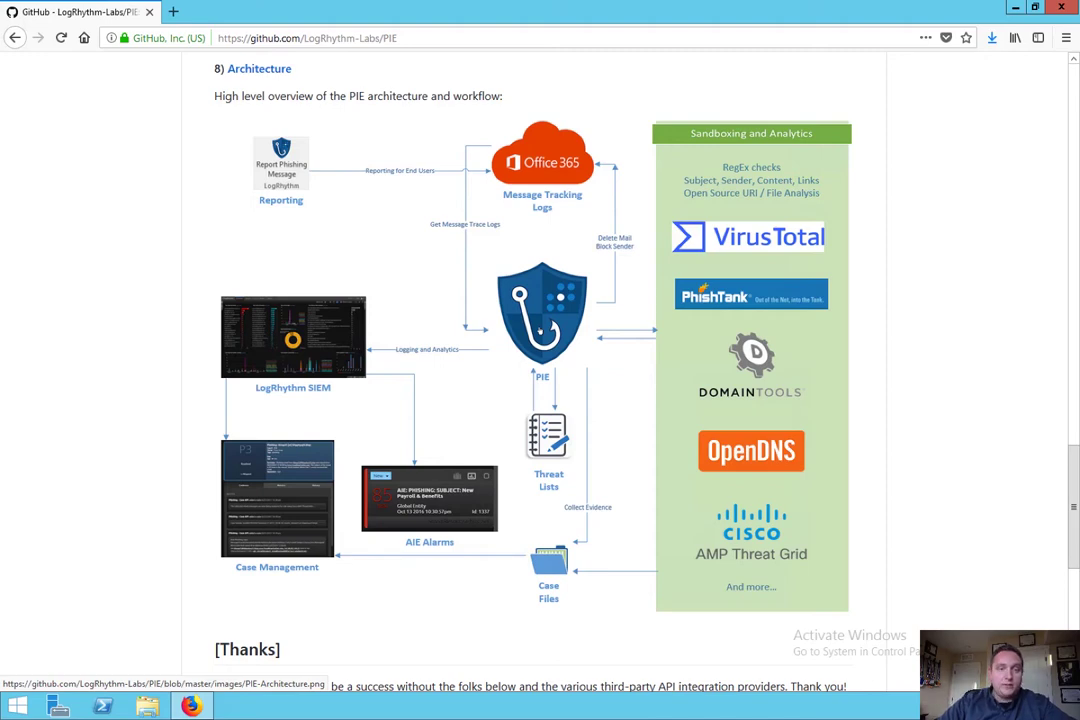
pyautogui.moveTo(1075, 520); pyautogui.dragTo(1040, 418)
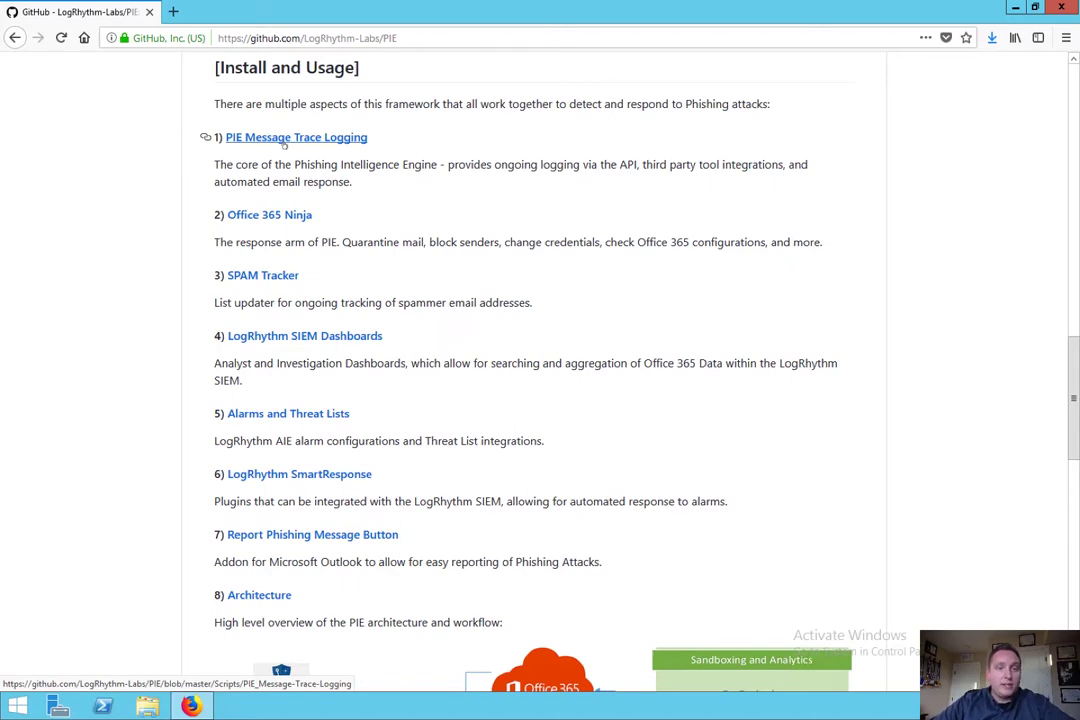
# - Open the PIE_Message-Trace-Logging folder and scroll its README down to System Requirements
pyautogui.click(284, 140)
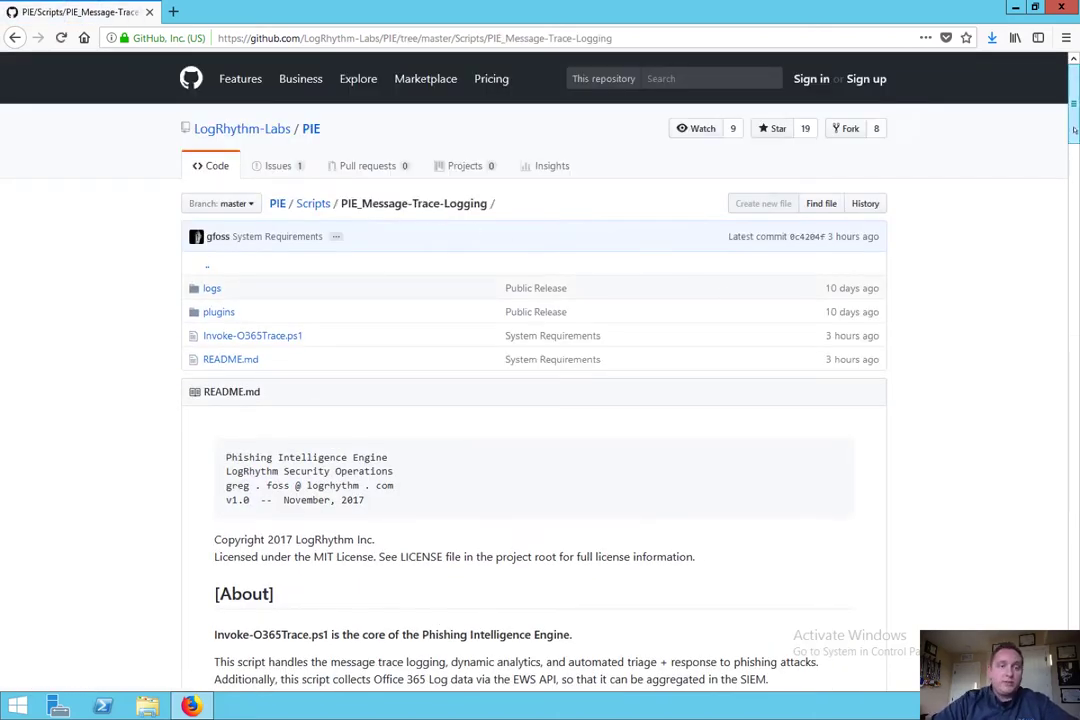
pyautogui.scroll(-2, 1074, 148)
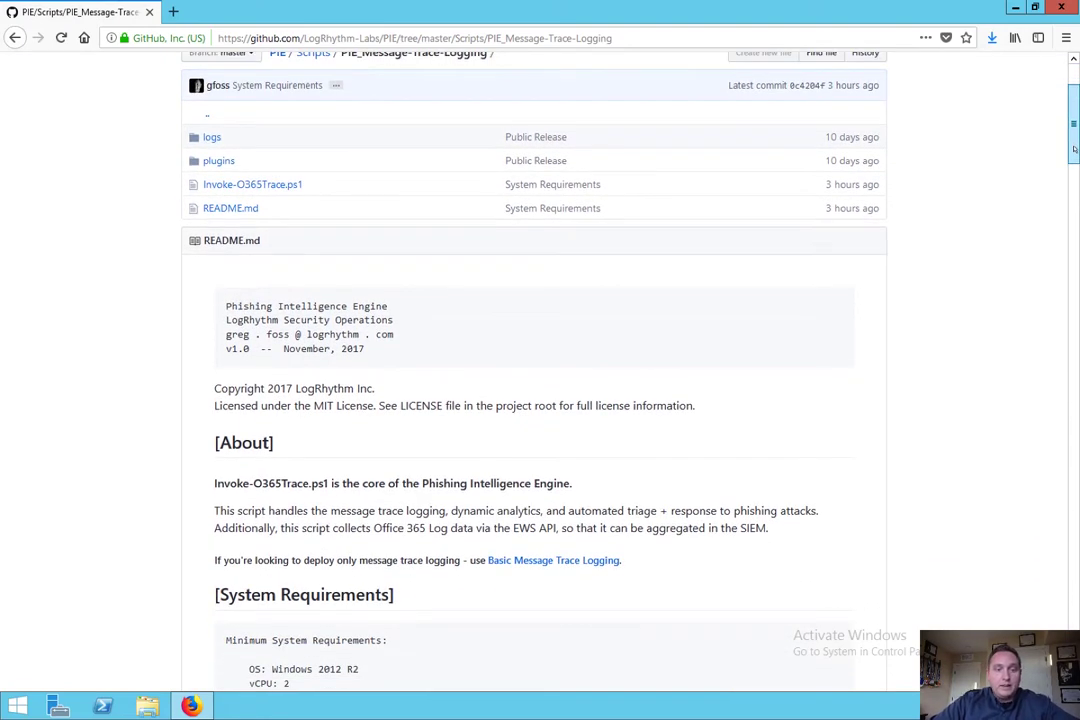
pyautogui.moveTo(1074, 148); pyautogui.dragTo(1074, 150)
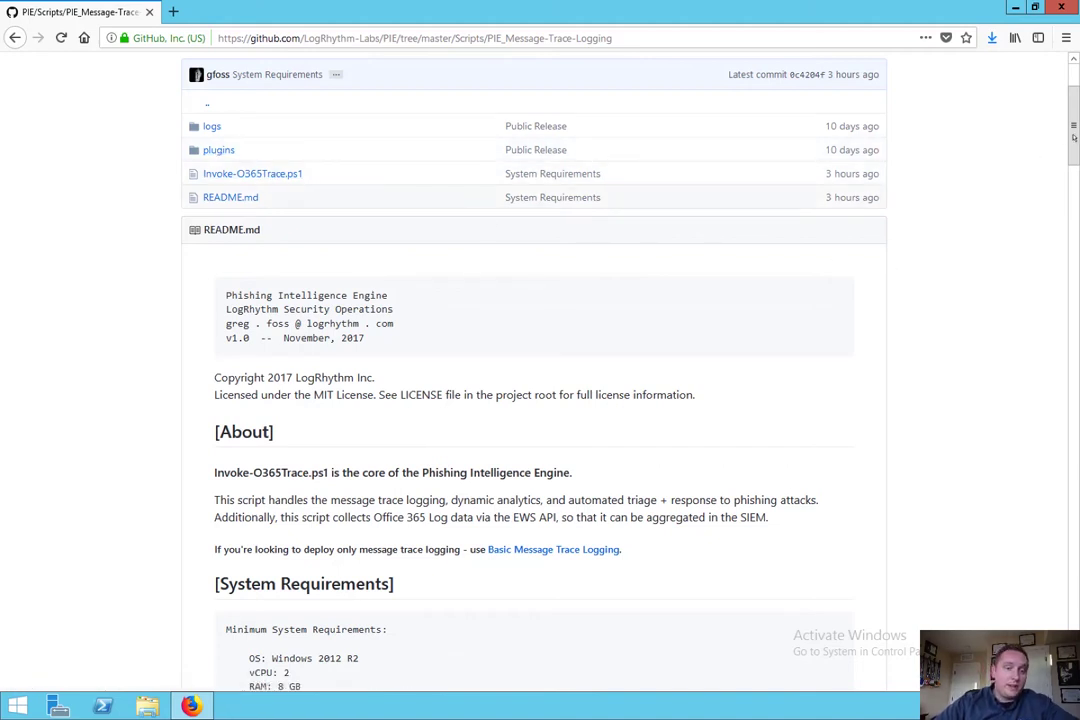
pyautogui.scroll(-2, 905, 120)
pyautogui.scroll(-2, 908, 147)
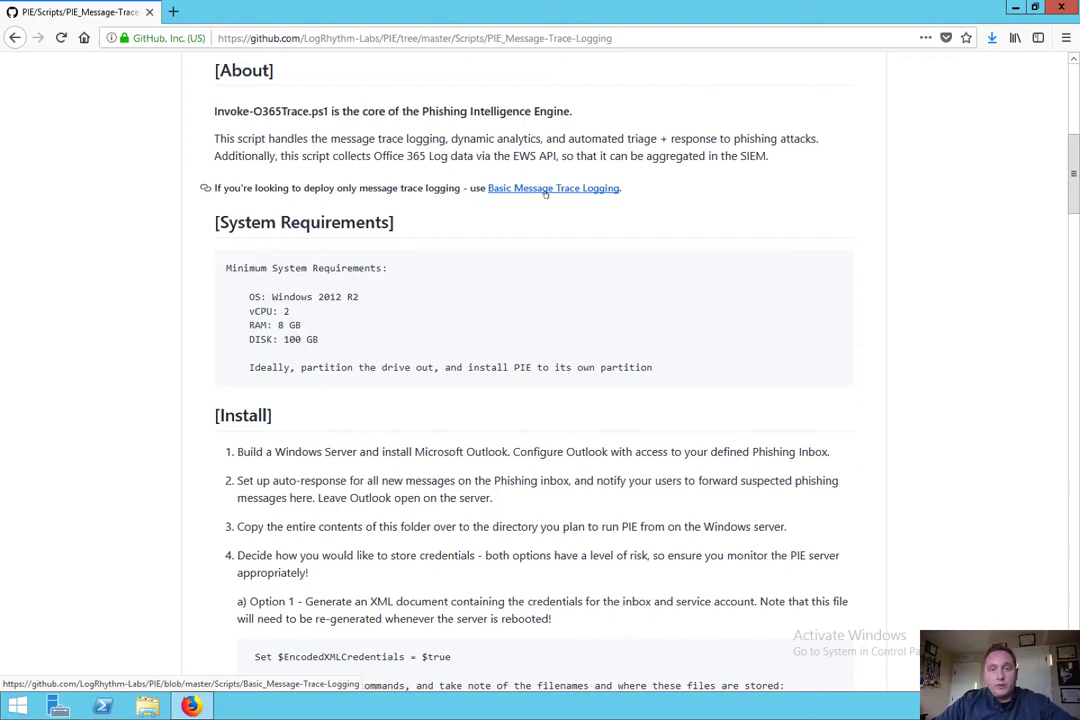
pyautogui.rightClick(545, 193)
pyautogui.click(575, 204)
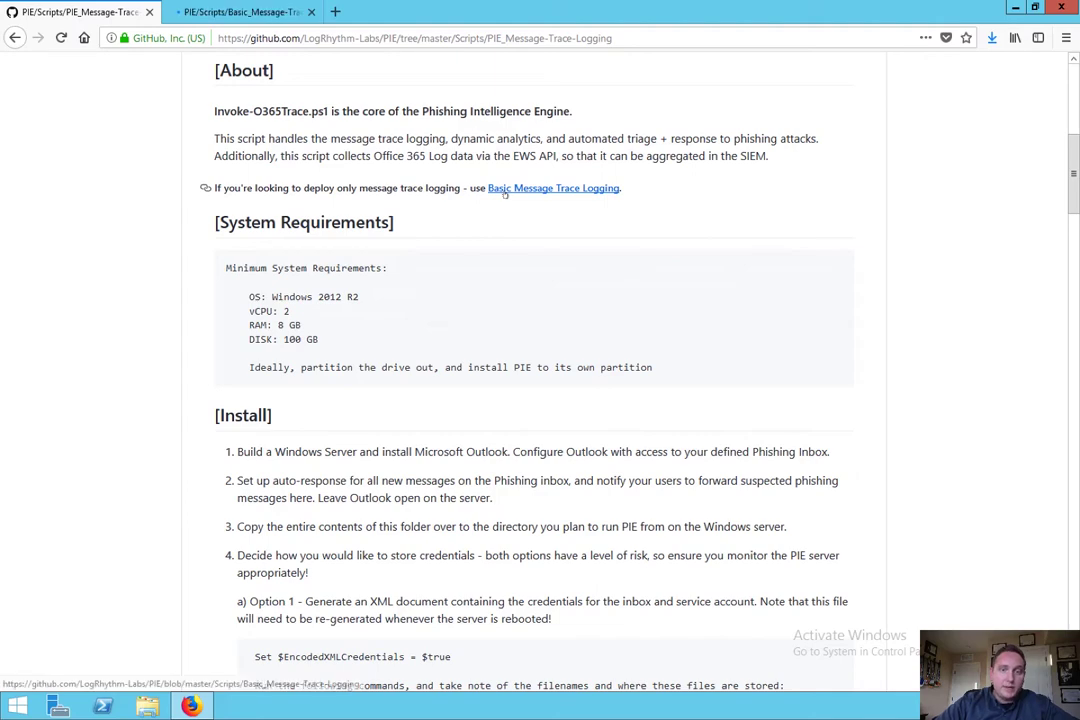
pyautogui.hotkey('ctrl', 'Tab')
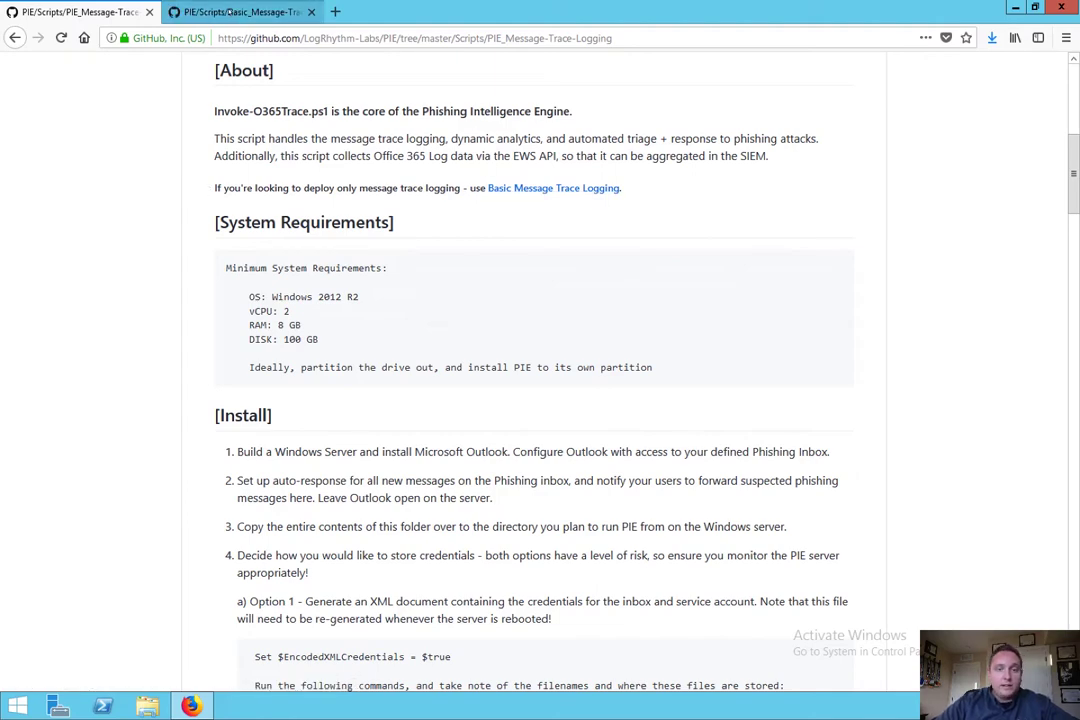
pyautogui.scroll(-3, 930, 305)
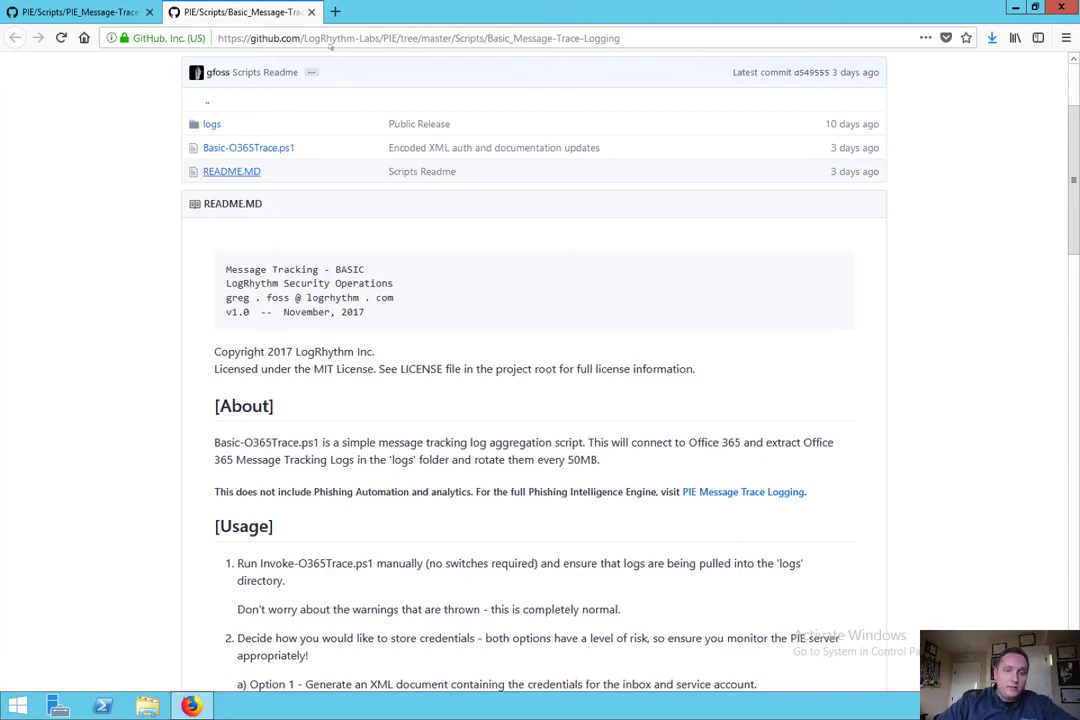
pyautogui.click(311, 12)
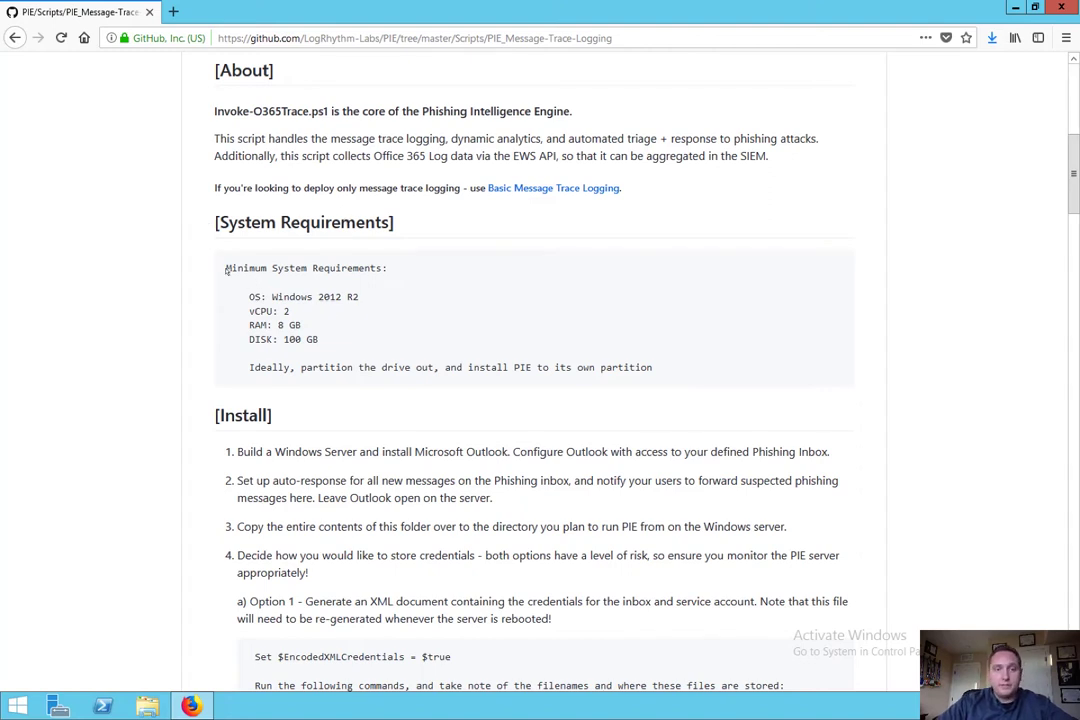
# - Highlight the minimum system requirements in turn: the list, vCPU: 2, the RAM line, and DISK: 100 GB
pyautogui.moveTo(226, 268); pyautogui.dragTo(318, 340)
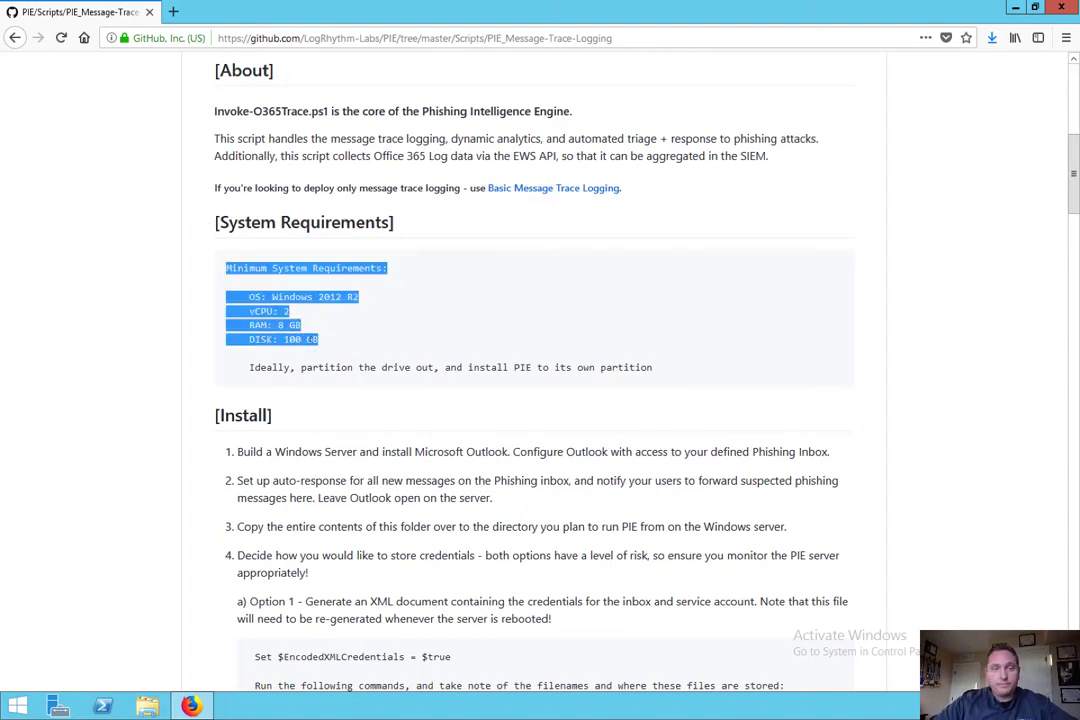
pyautogui.click(283, 297)
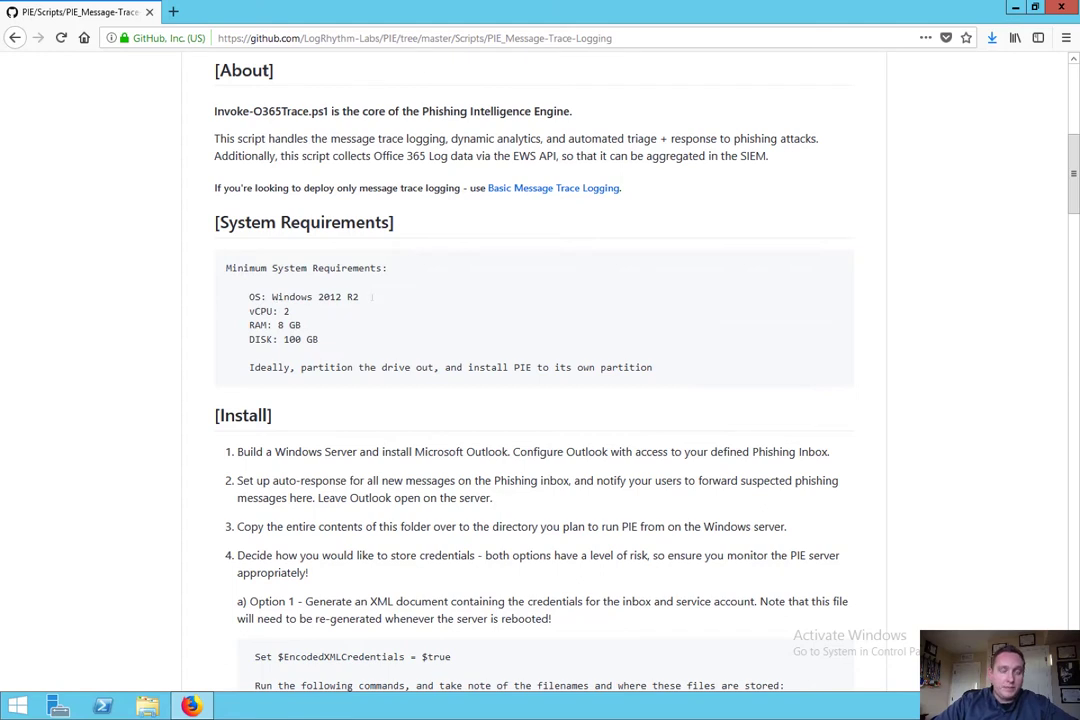
pyautogui.moveTo(291, 311); pyautogui.dragTo(253, 325)
pyautogui.click(337, 331)
pyautogui.click(321, 329)
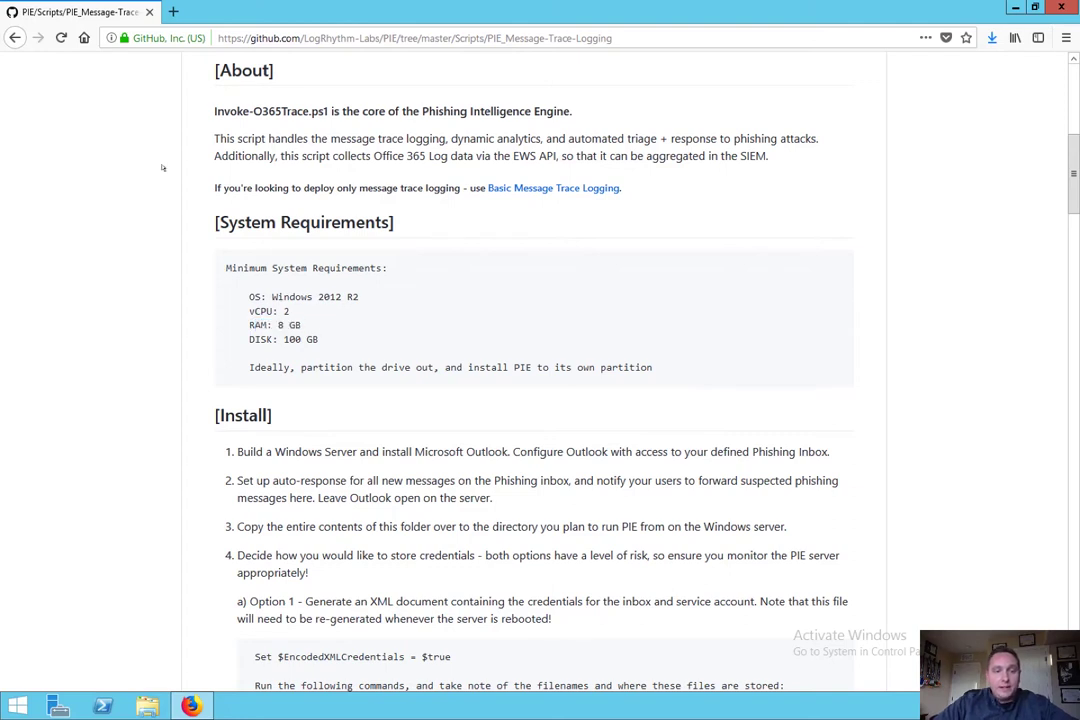
pyautogui.moveTo(330, 342); pyautogui.dragTo(249, 340)
pyautogui.click(333, 341)
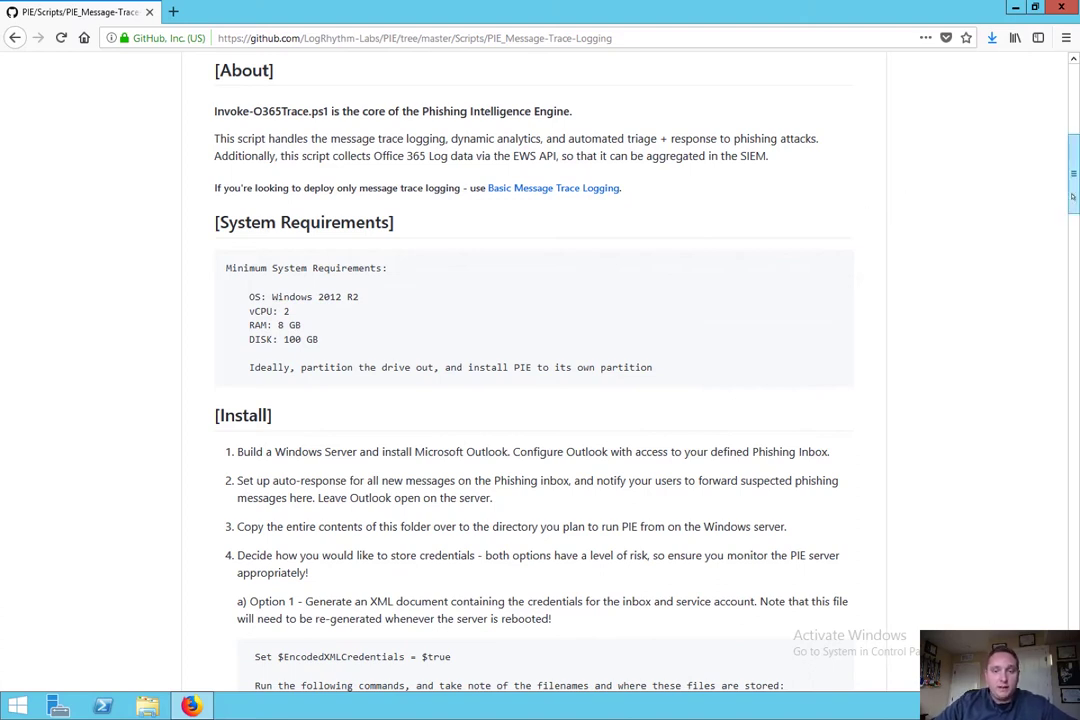
# - Highlight the Outlook phishing inbox install step, then start a new browser tab with 'offi'
pyautogui.scroll(-3, 1073, 203)
pyautogui.moveTo(1073, 203); pyautogui.dragTo(1073, 240)
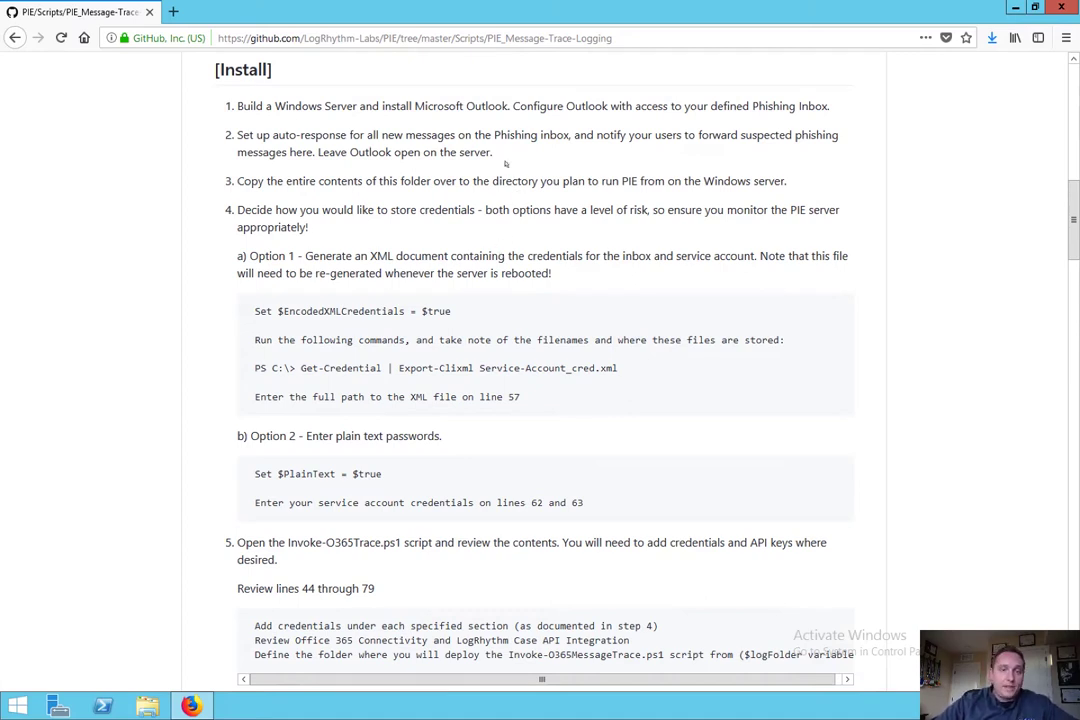
pyautogui.moveTo(515, 106); pyautogui.dragTo(832, 106)
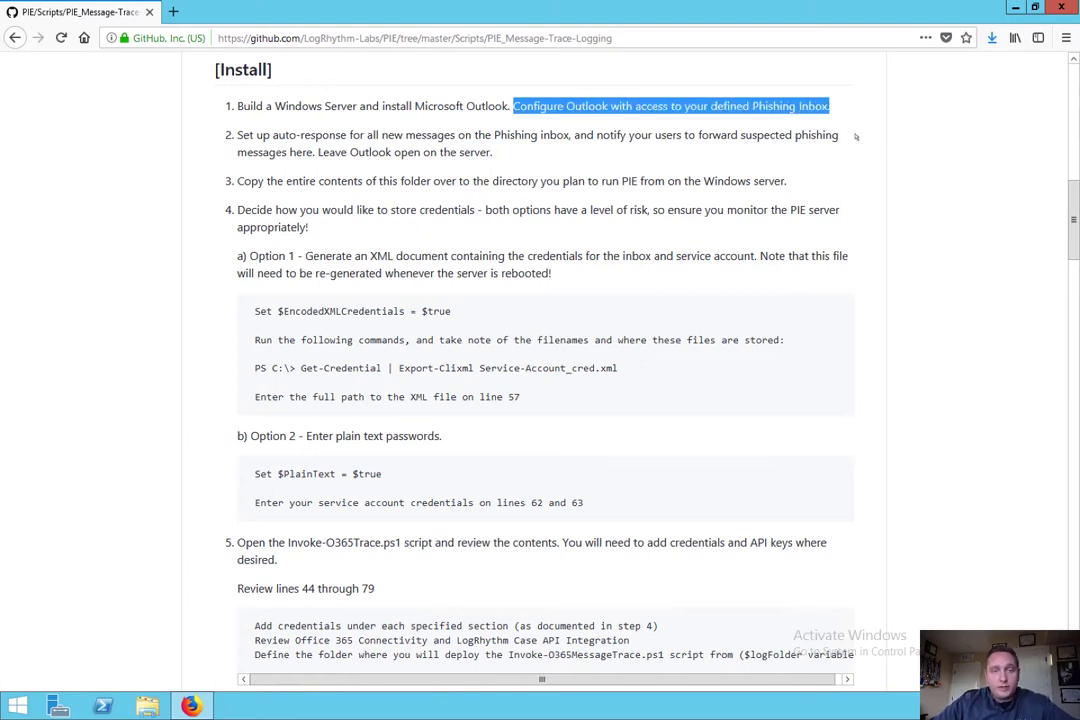
pyautogui.click(847, 118)
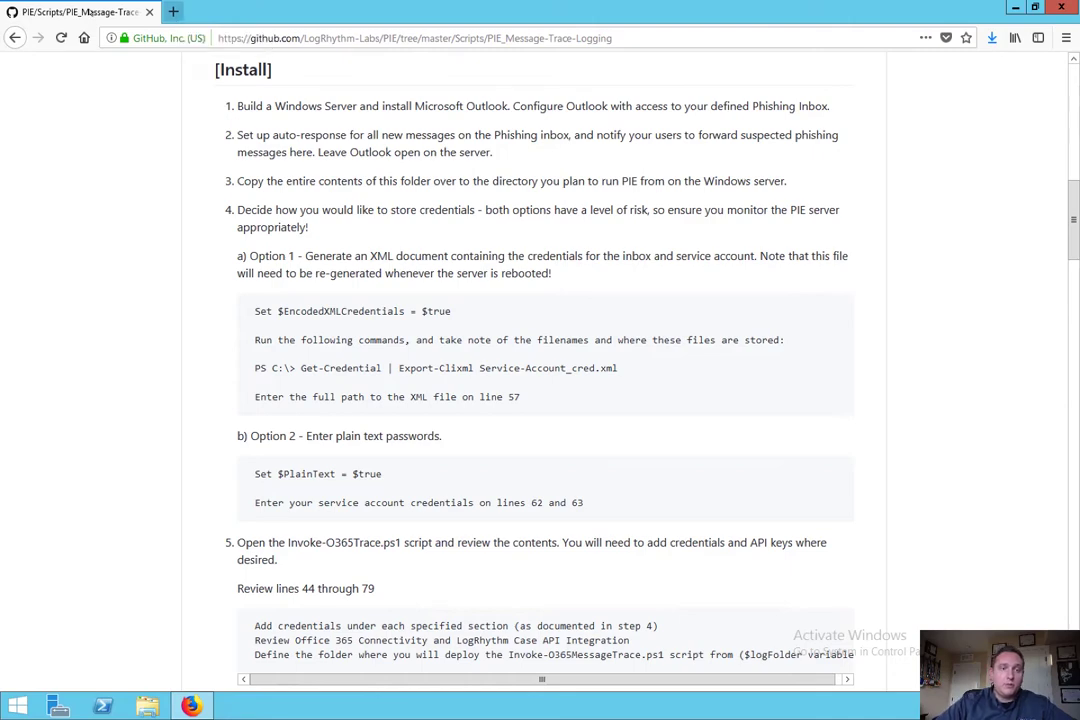
pyautogui.click(173, 12)
pyautogui.write('offi')
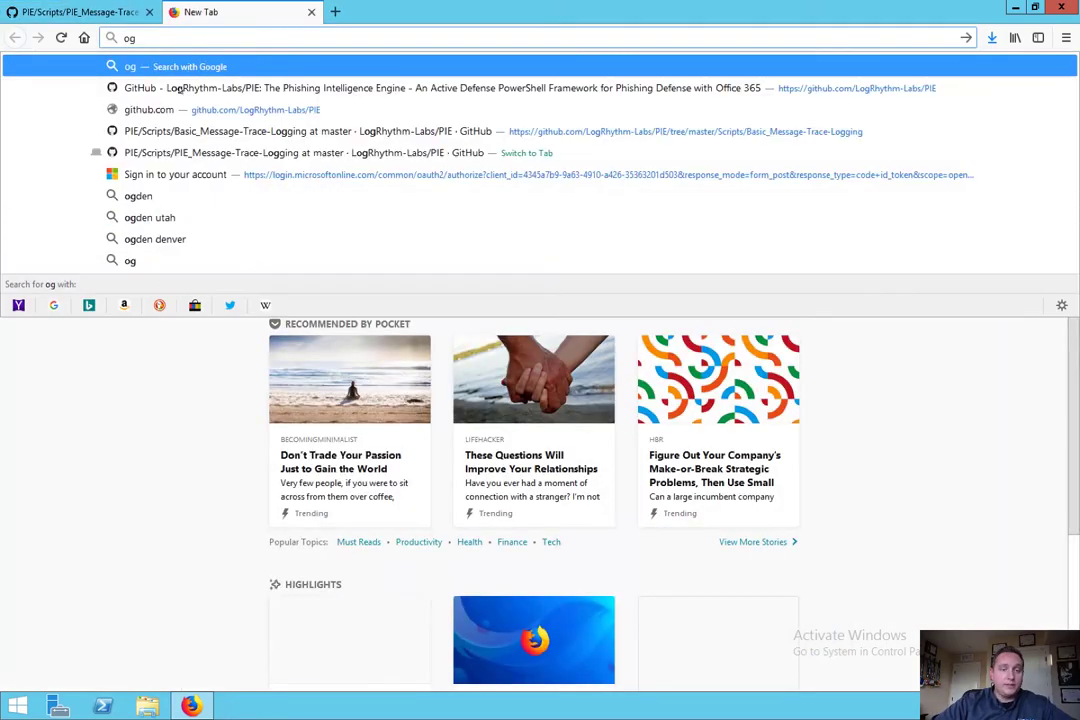
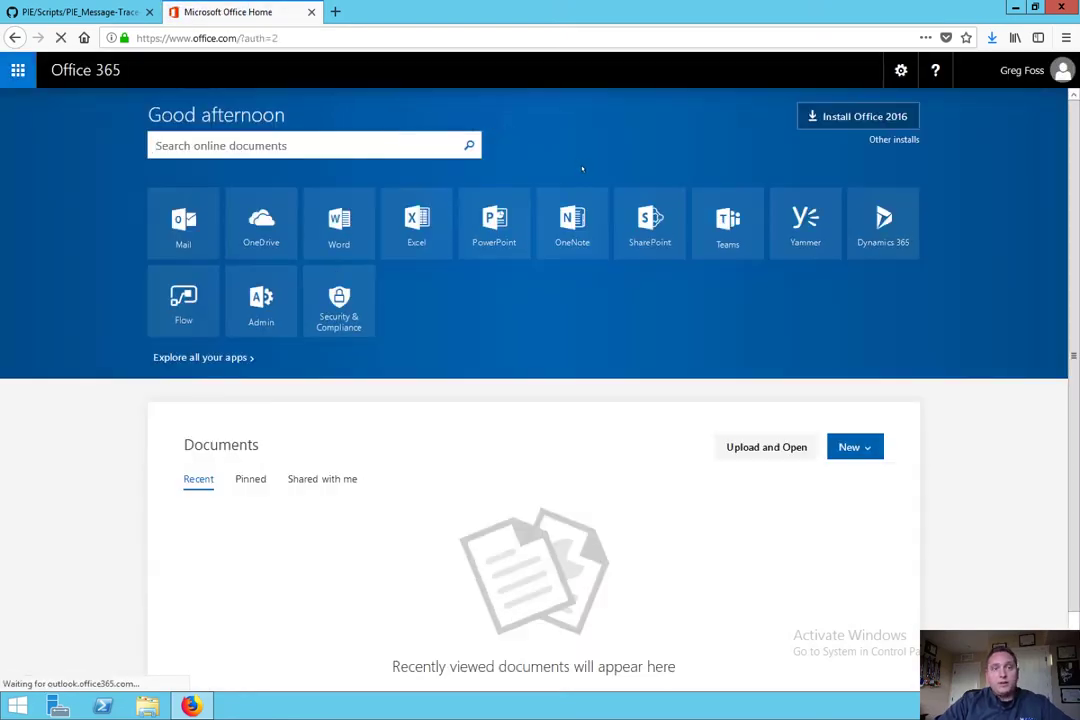
# - Open the Report Phishing account's details from the Active users list in the Admin center
pyautogui.click(250, 311)
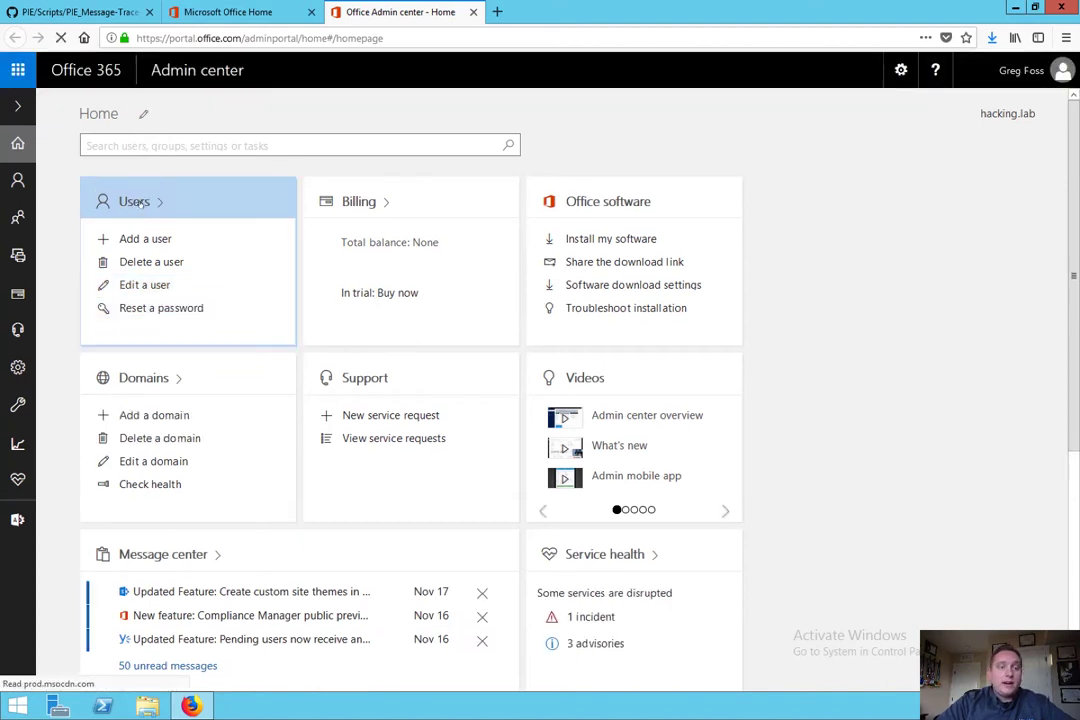
pyautogui.click(134, 206)
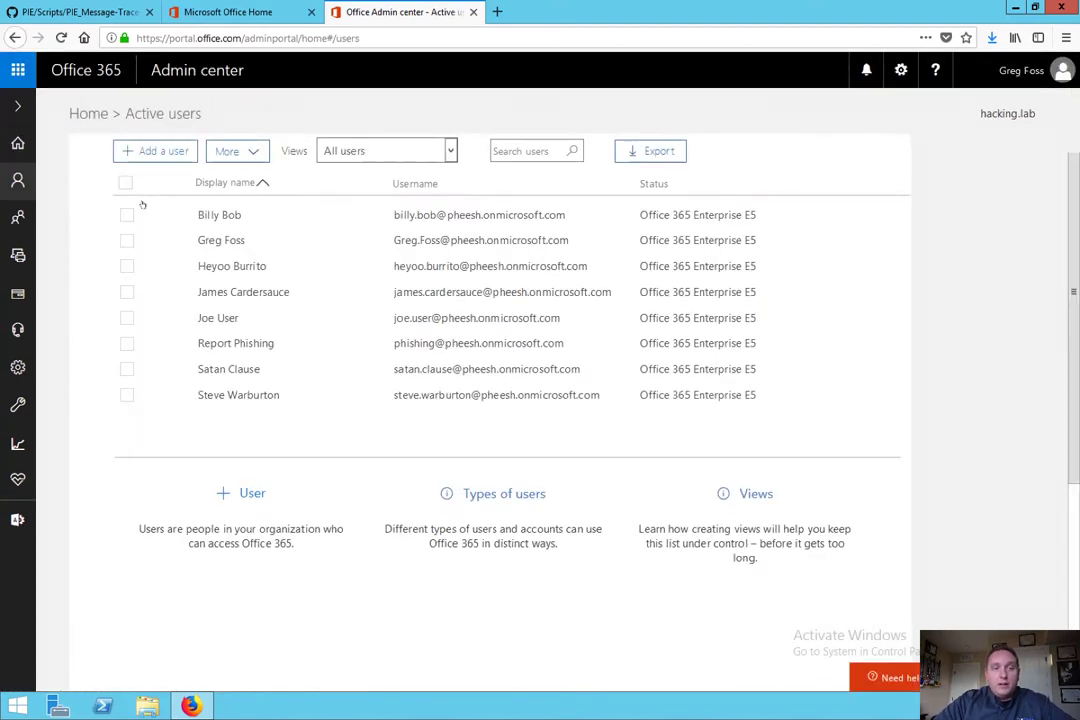
pyautogui.click(241, 345)
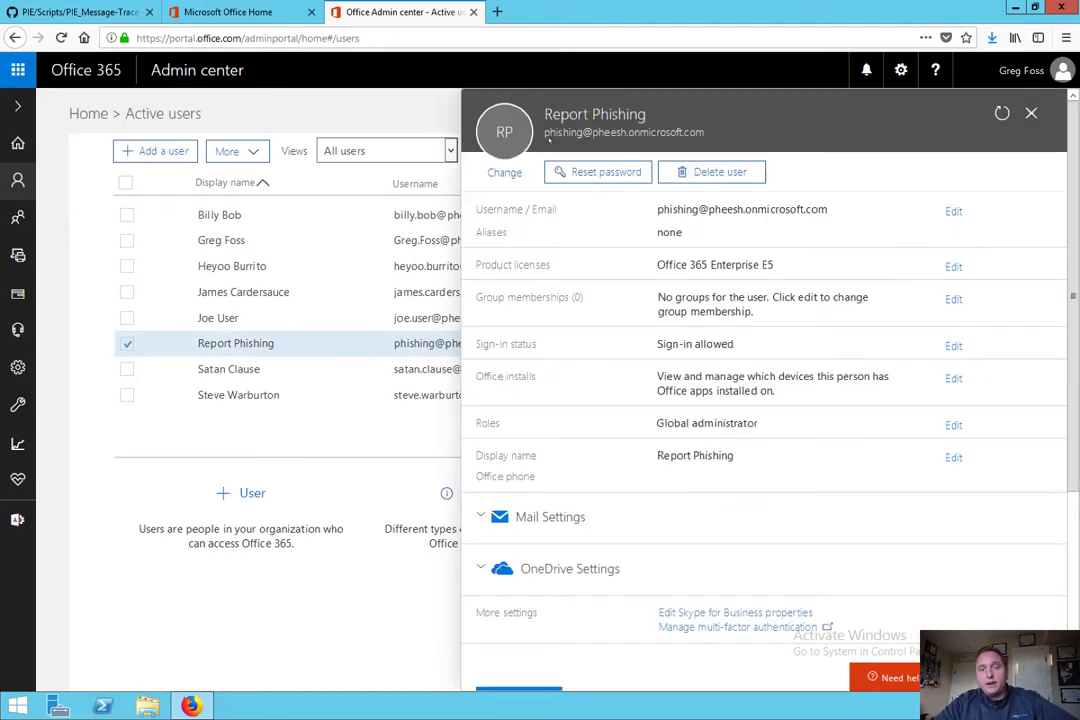
# - Highlight the account's sign-in address and Global administrator role, then close the details panel
pyautogui.moveTo(545, 132); pyautogui.dragTo(708, 140)
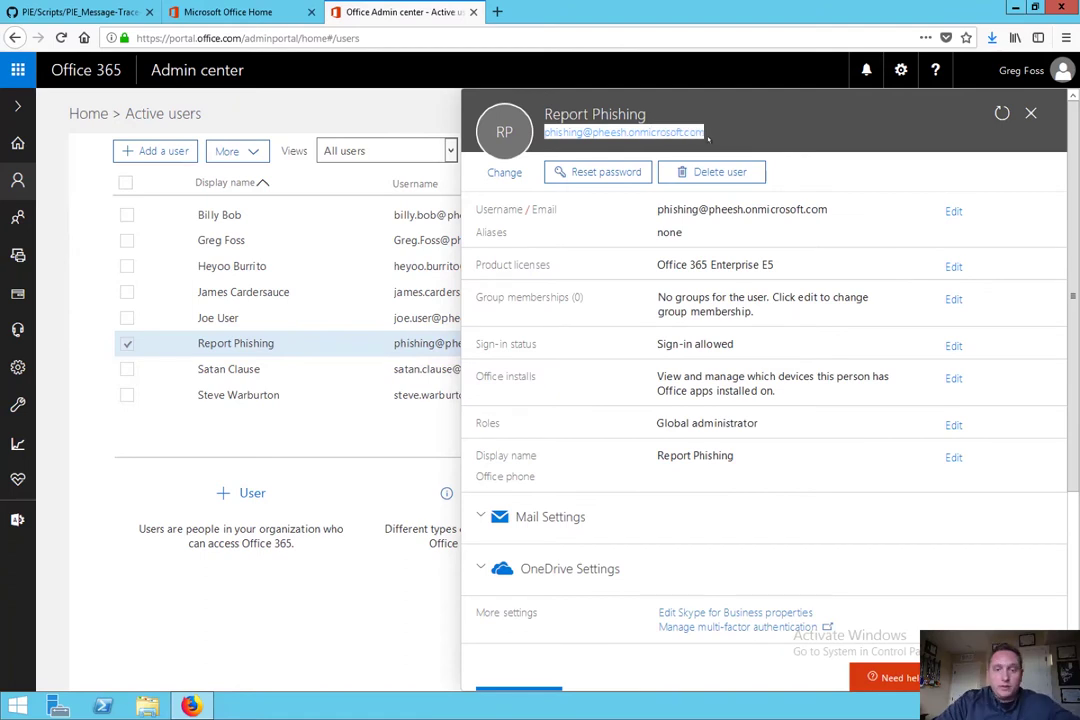
pyautogui.click(600, 150)
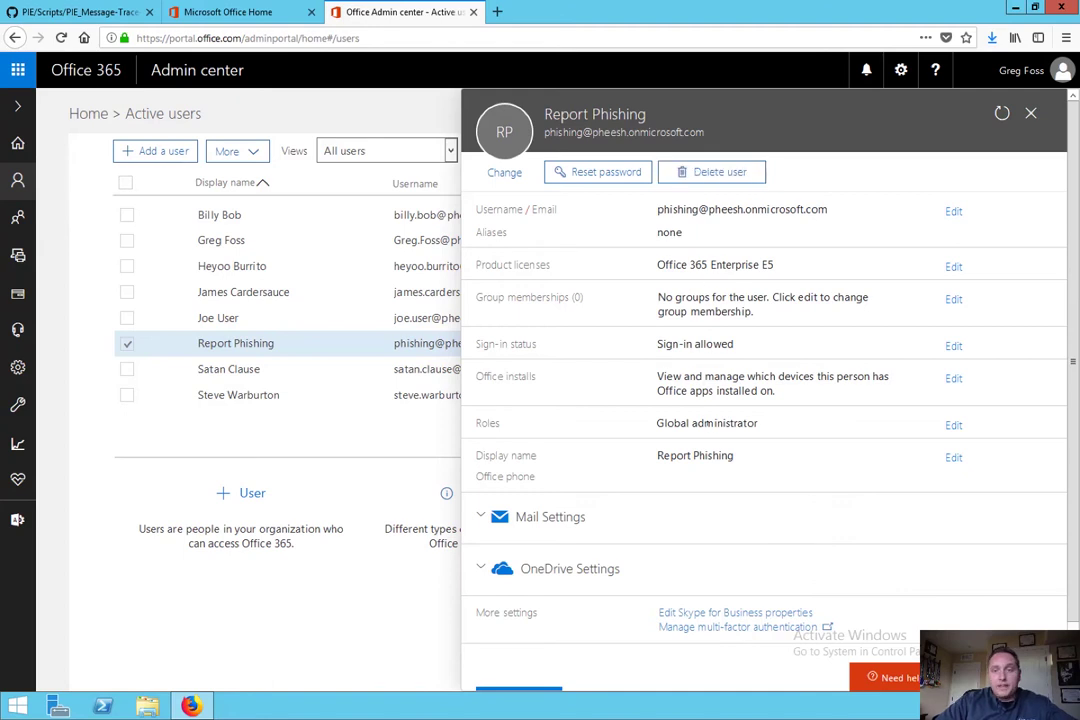
pyautogui.moveTo(657, 424); pyautogui.dragTo(762, 428)
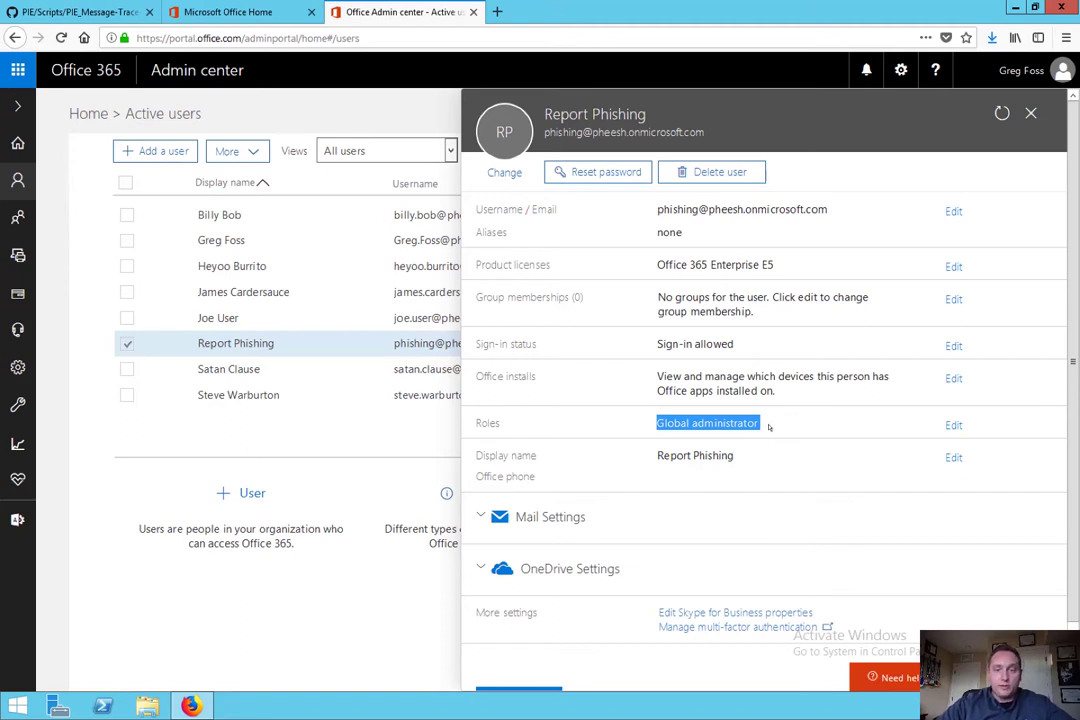
pyautogui.moveTo(657, 209); pyautogui.dragTo(797, 210)
pyautogui.click(781, 243)
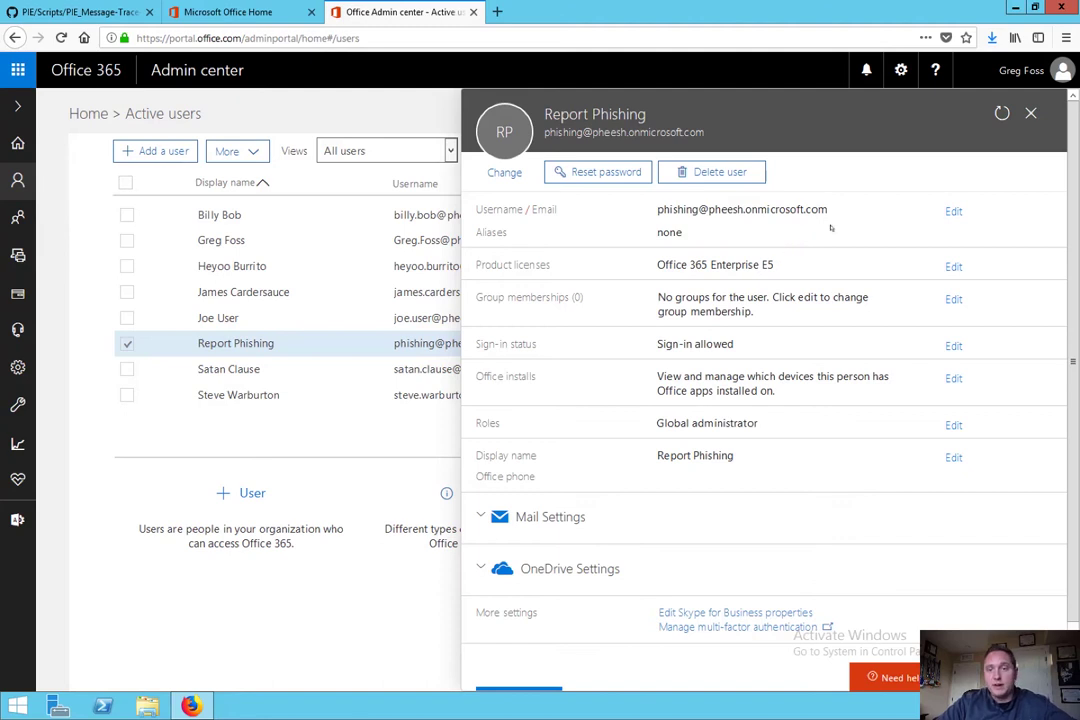
pyautogui.click(1033, 113)
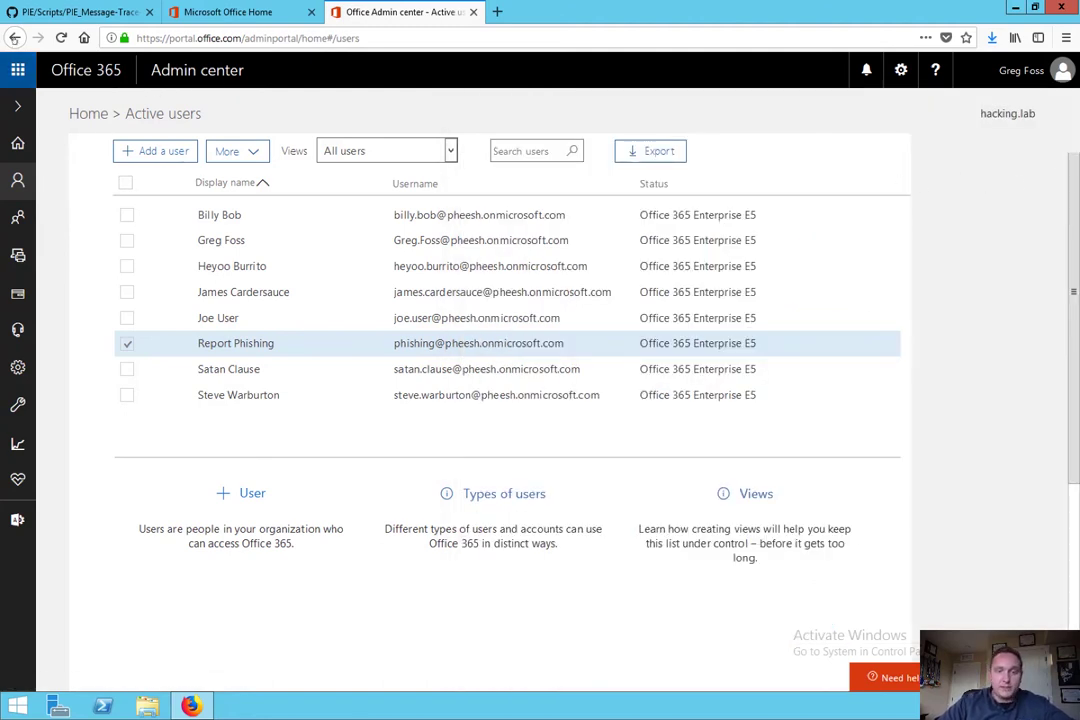
# - Save the Office 2016 (Office 365 ProPlus) setup file from the Office 365 home page
pyautogui.click(18, 70)
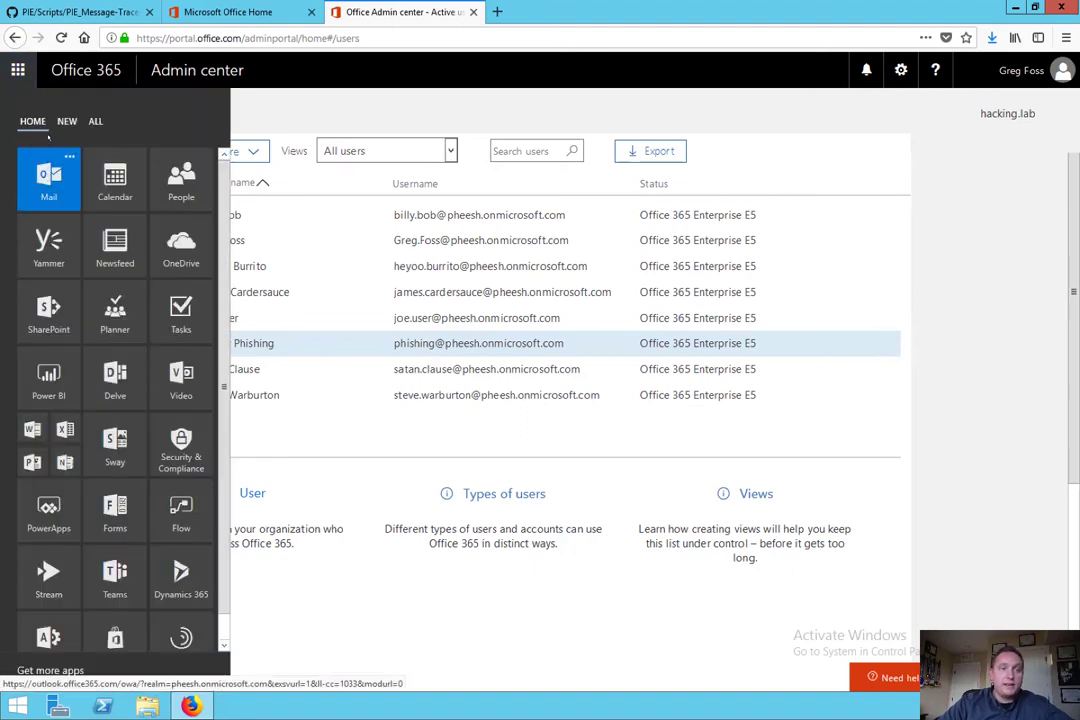
pyautogui.click(95, 121)
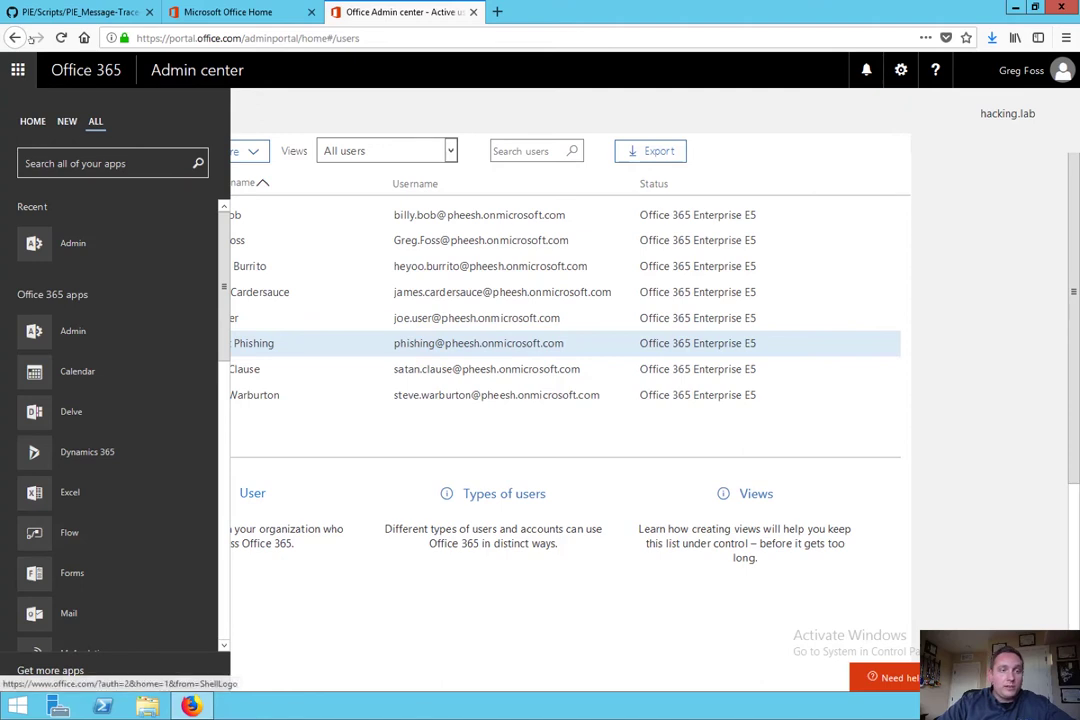
pyautogui.click(86, 70)
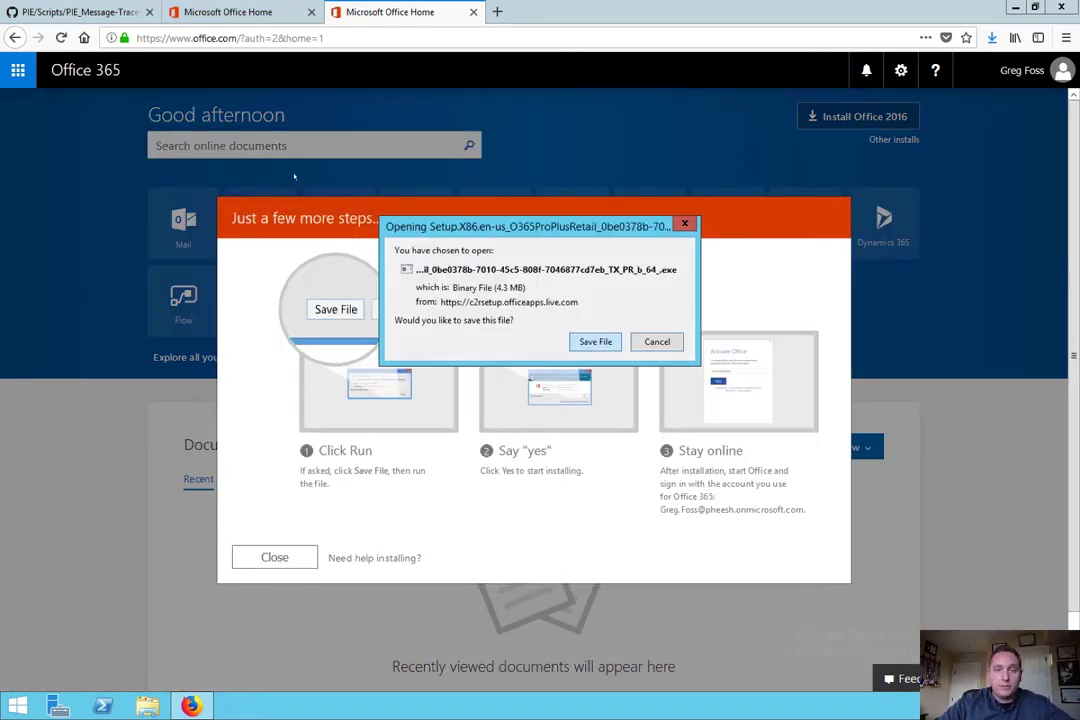
pyautogui.press('Return')
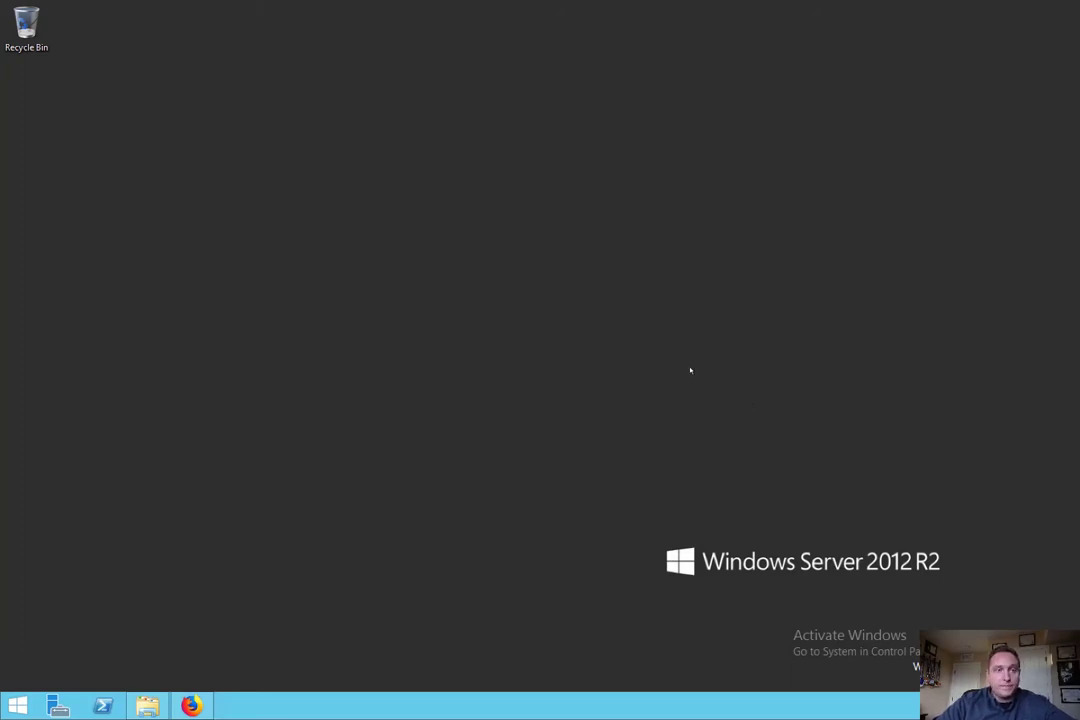
# - Launch Outlook 2016 from the Start screen and get past the welcome page
pyautogui.click(17, 706)
pyautogui.scroll(-2, 905, 468)
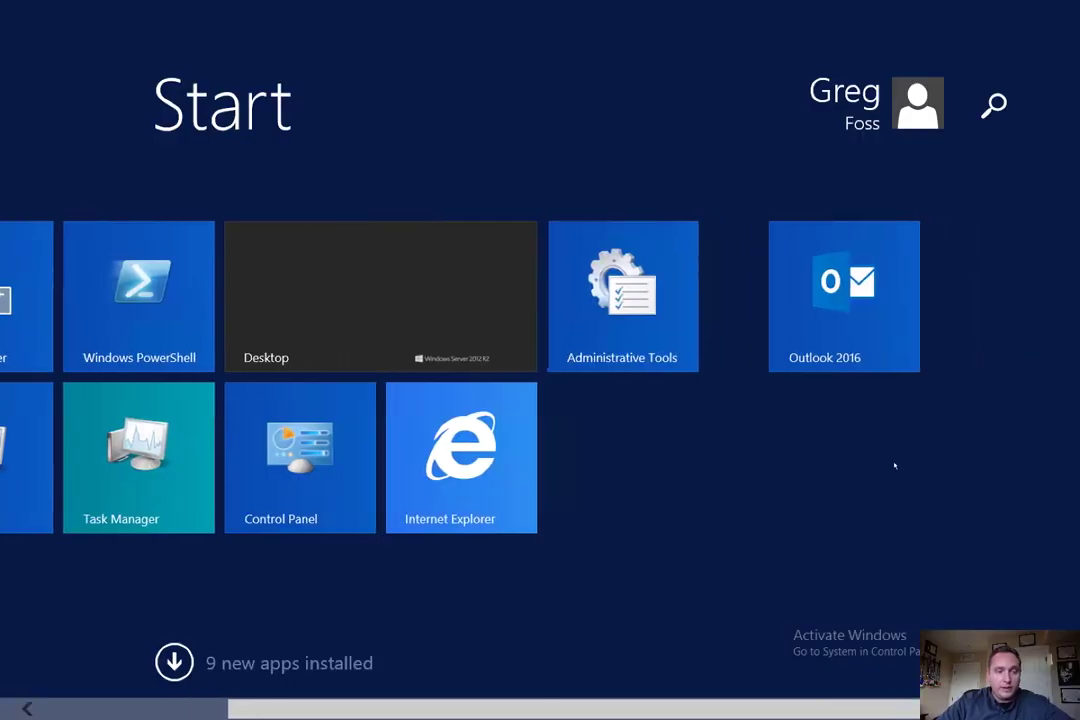
pyautogui.click(850, 300)
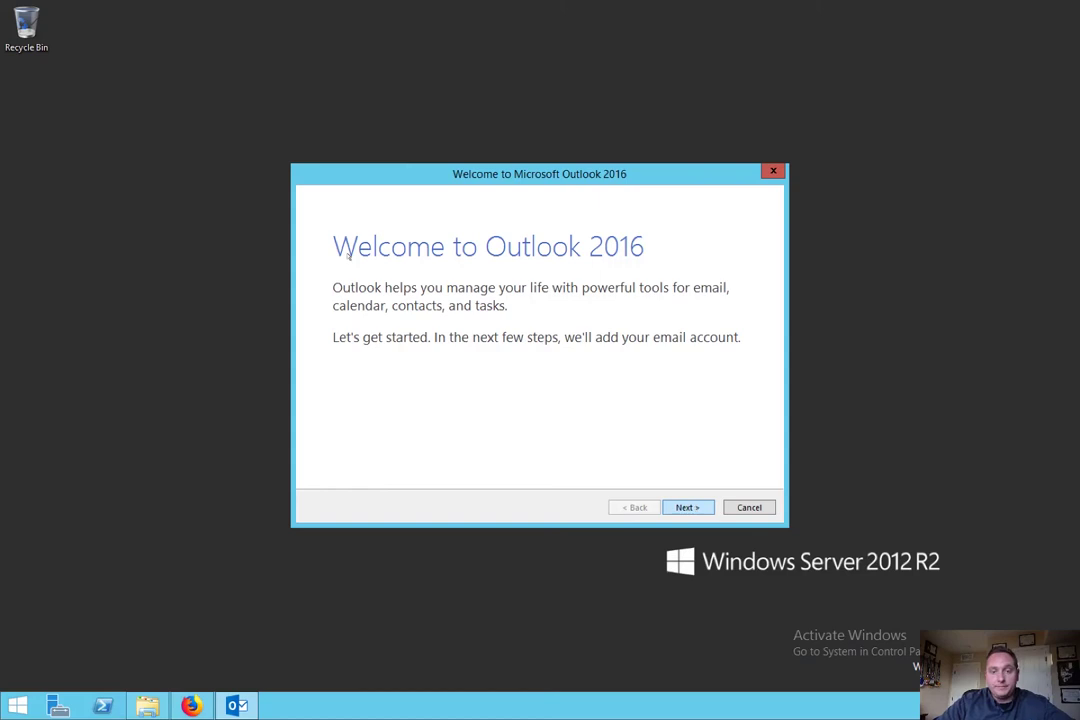
pyautogui.press('Return')
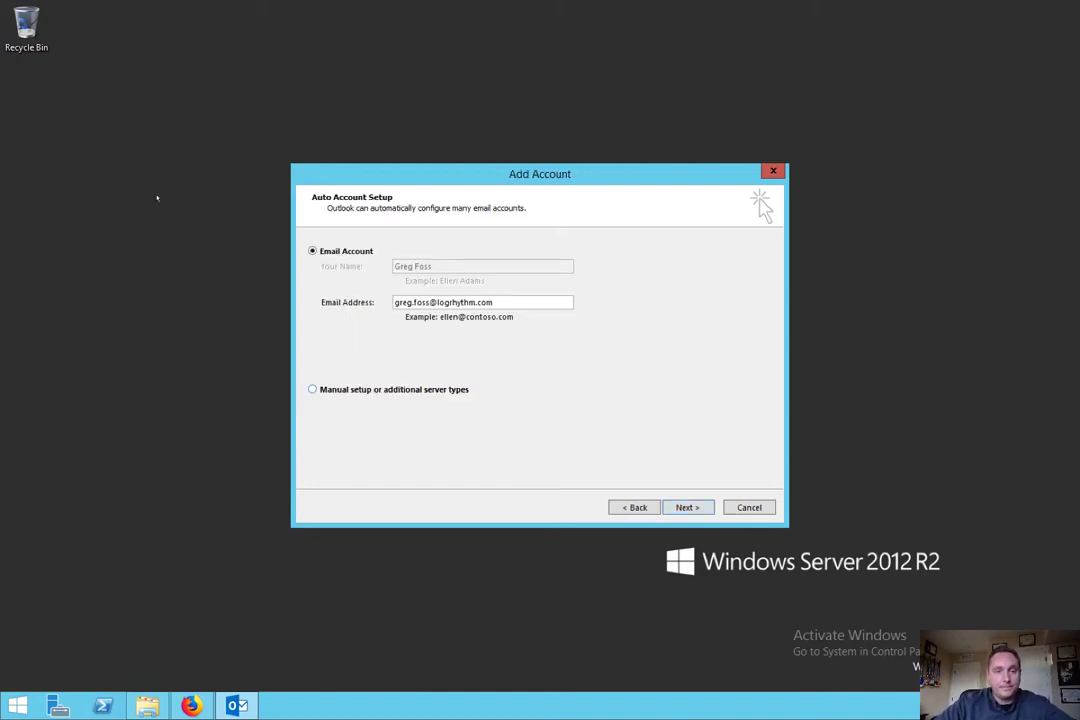
# - Choose manual setup with Office 365 and enter the Report Phishing mailbox address
pyautogui.click(312, 389)
pyautogui.press('Return')
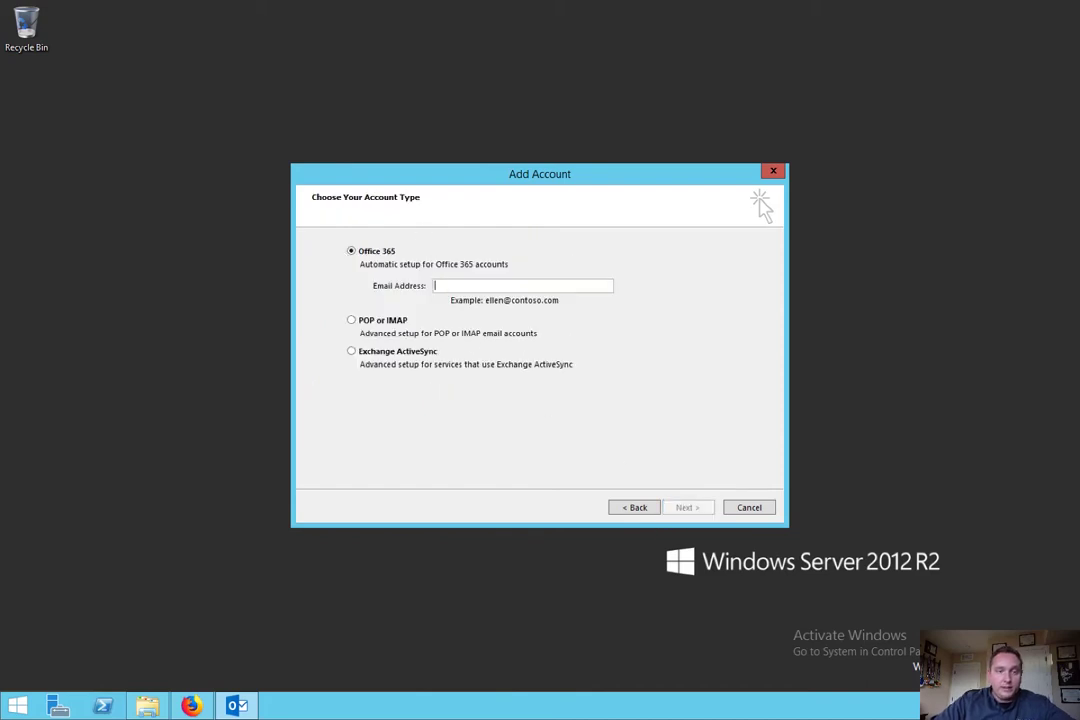
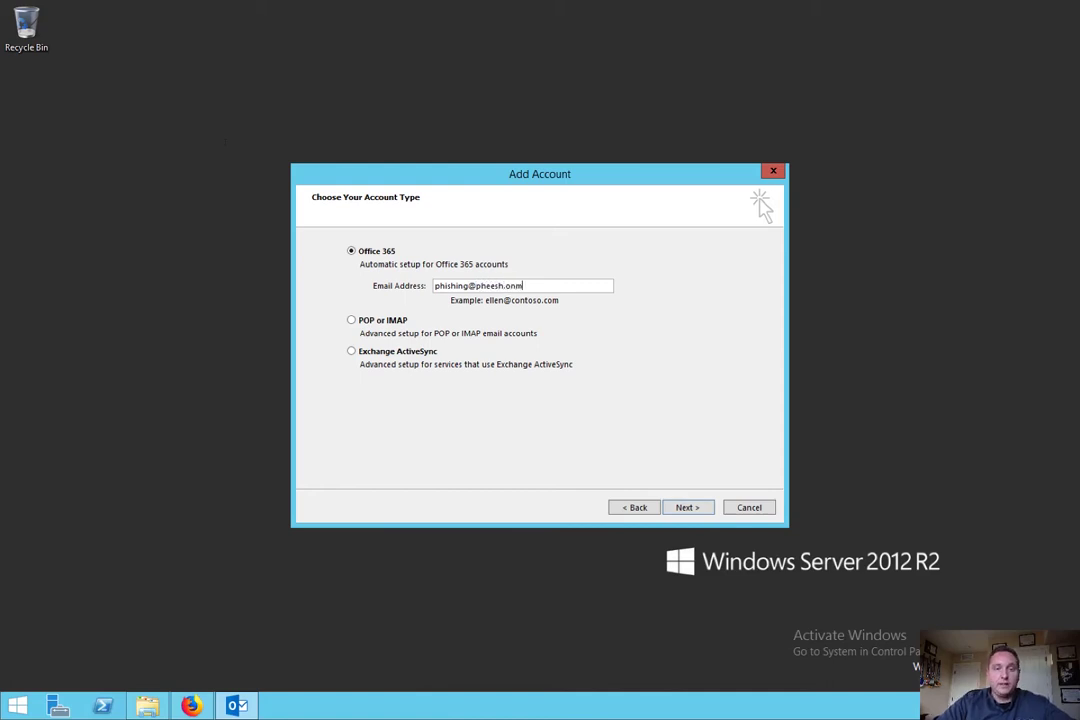
# - Enter the mailbox's full onmicrosoft.com e-mail address in the Email Address field and check it
pyautogui.write('icrosoft.com')
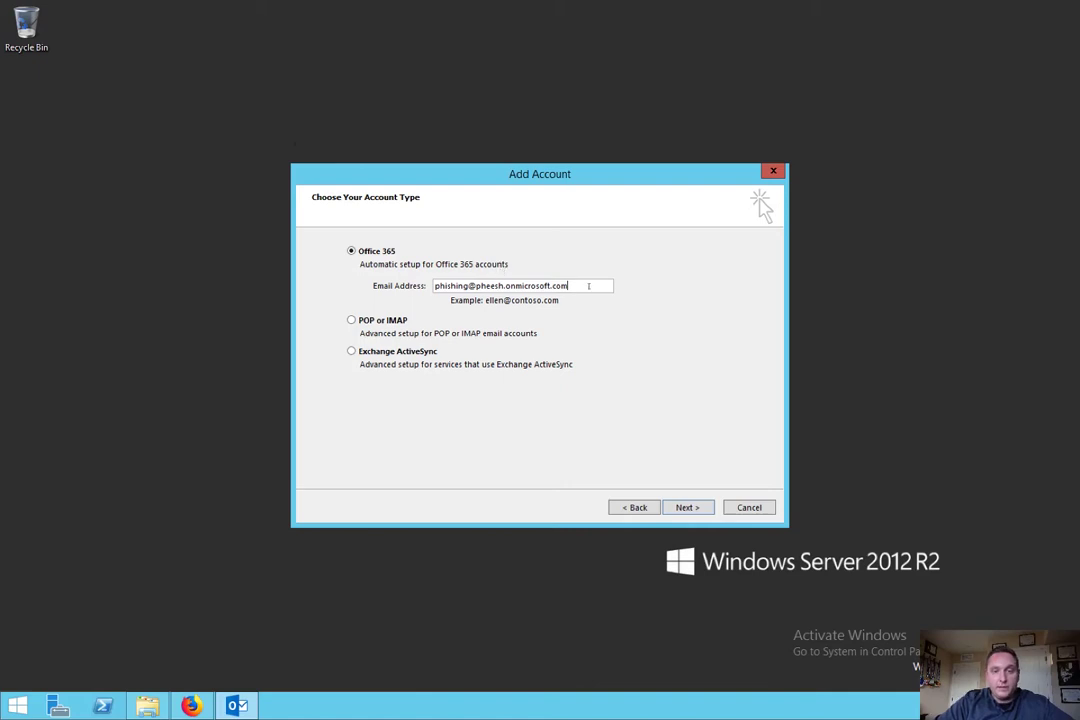
pyautogui.doubleClick(556, 285)
pyautogui.press('End')
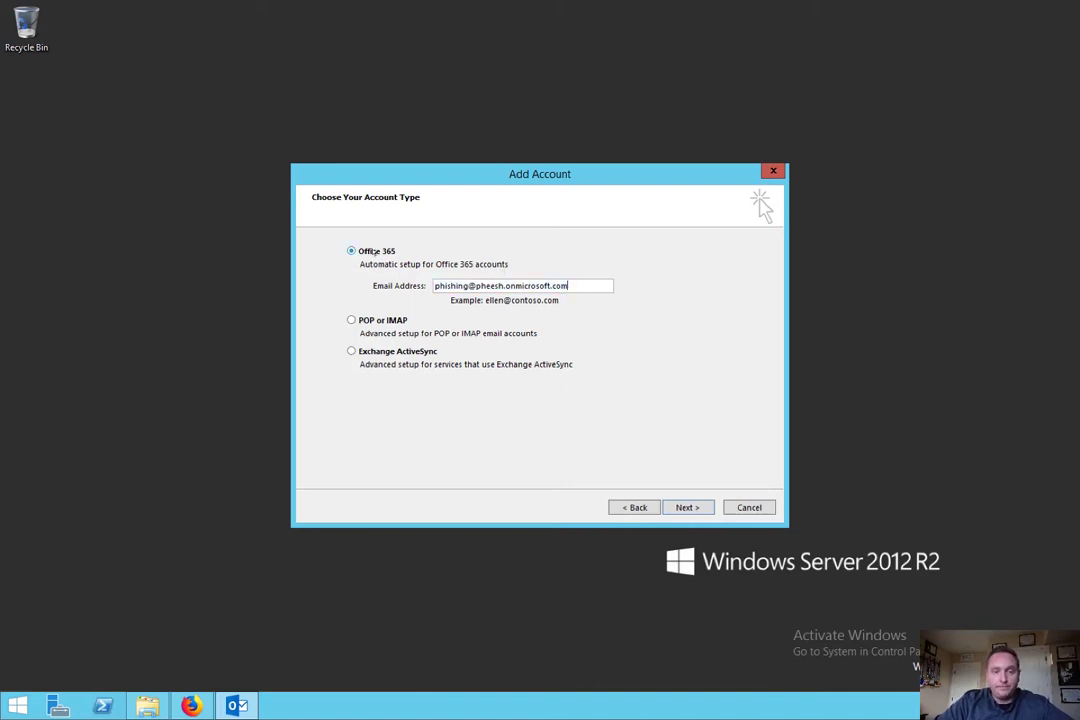
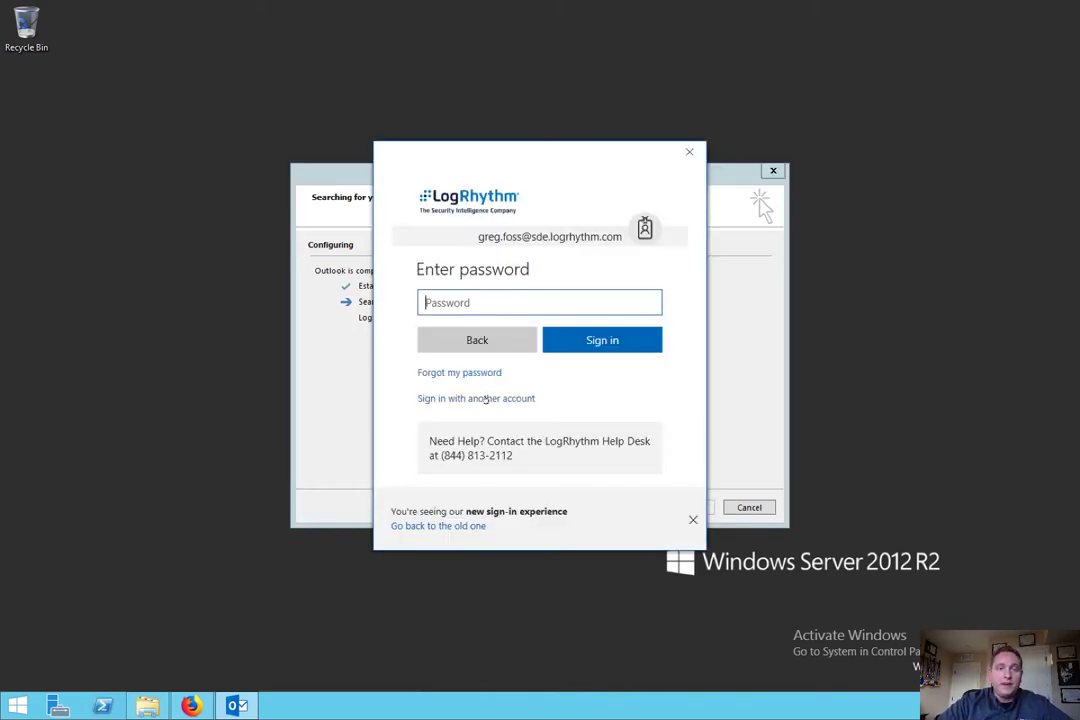
# - Return to the Microsoft sign-in address page and replace the prefilled address with another account's e-mail
pyautogui.click(477, 340)
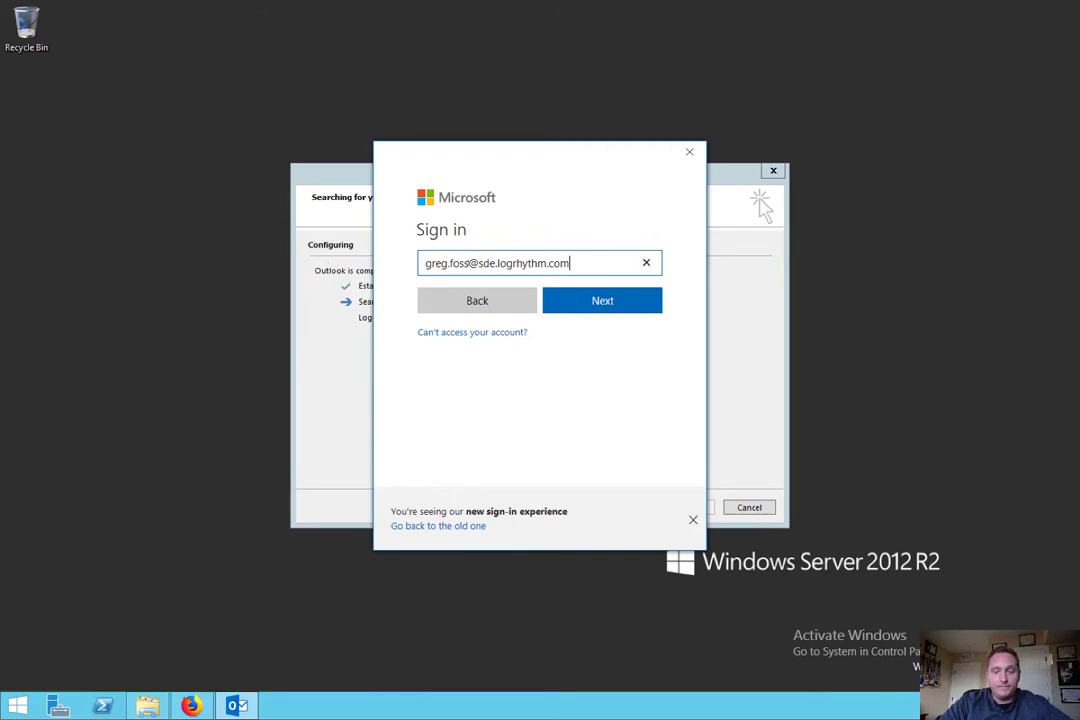
pyautogui.press('BackSpace')
pyautogui.press('BackSpace')
pyautogui.press('BackSpace')
pyautogui.press('BackSpace')
pyautogui.press('BackSpace')
pyautogui.press('BackSpace')
pyautogui.press('BackSpace')
pyautogui.press('BackSpace')
pyautogui.press('BackSpace')
pyautogui.press('BackSpace')
pyautogui.press('BackSpace')
pyautogui.press('BackSpace')
pyautogui.press('BackSpace')
pyautogui.press('BackSpace')
pyautogui.press('BackSpace')
pyautogui.press('BackSpace')
pyautogui.press('BackSpace')
pyautogui.press('BackSpace')
pyautogui.press('BackSpace')
pyautogui.press('BackSpace')
pyautogui.press('BackSpace')
pyautogui.press('BackSpace')
pyautogui.press('BackSpace')
pyautogui.press('BackSpace')
pyautogui.press('BackSpace')
pyautogui.press('BackSpace')
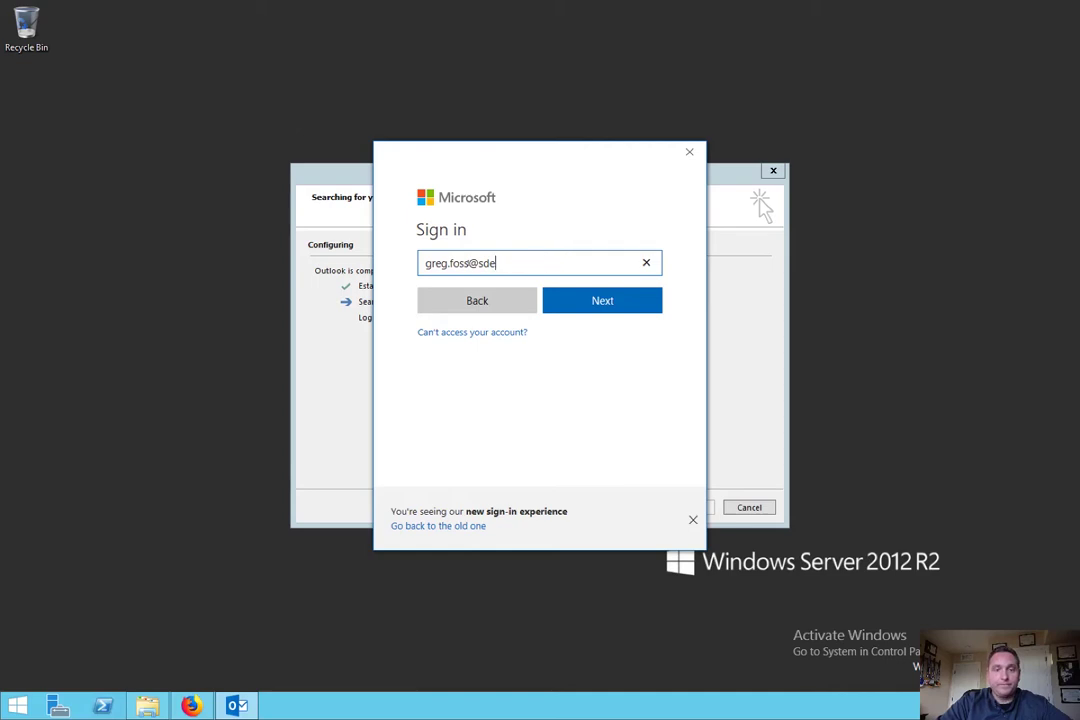
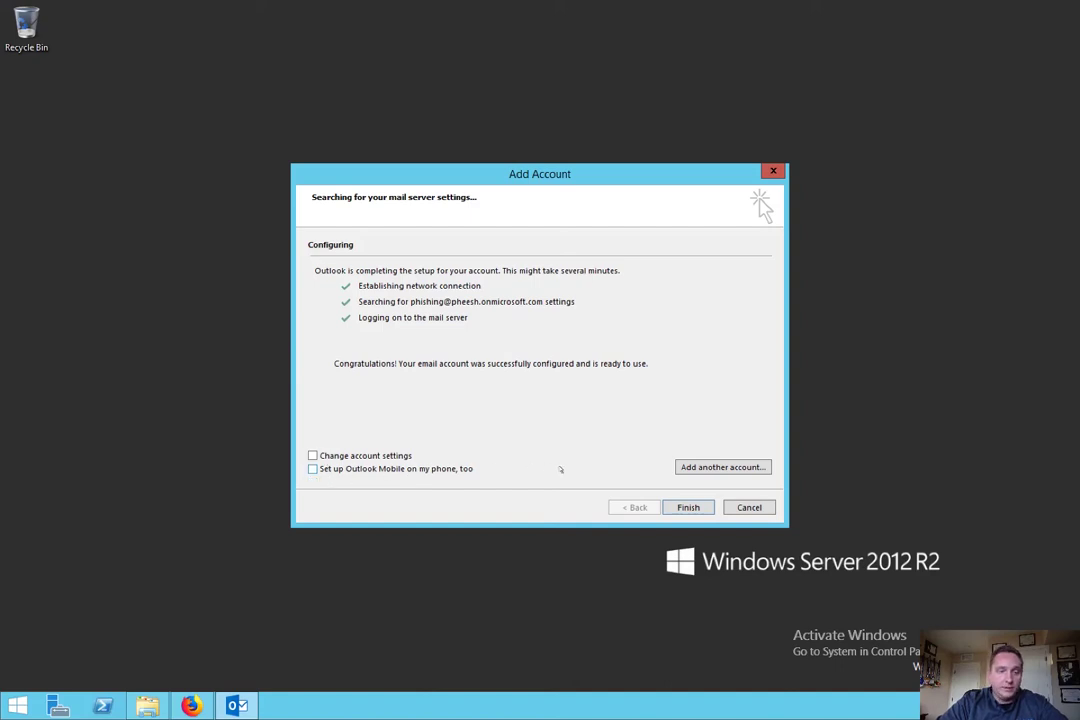
# - Finish adding the new mail account and accept the Office licence agreement to launch Outlook
pyautogui.click(669, 511)
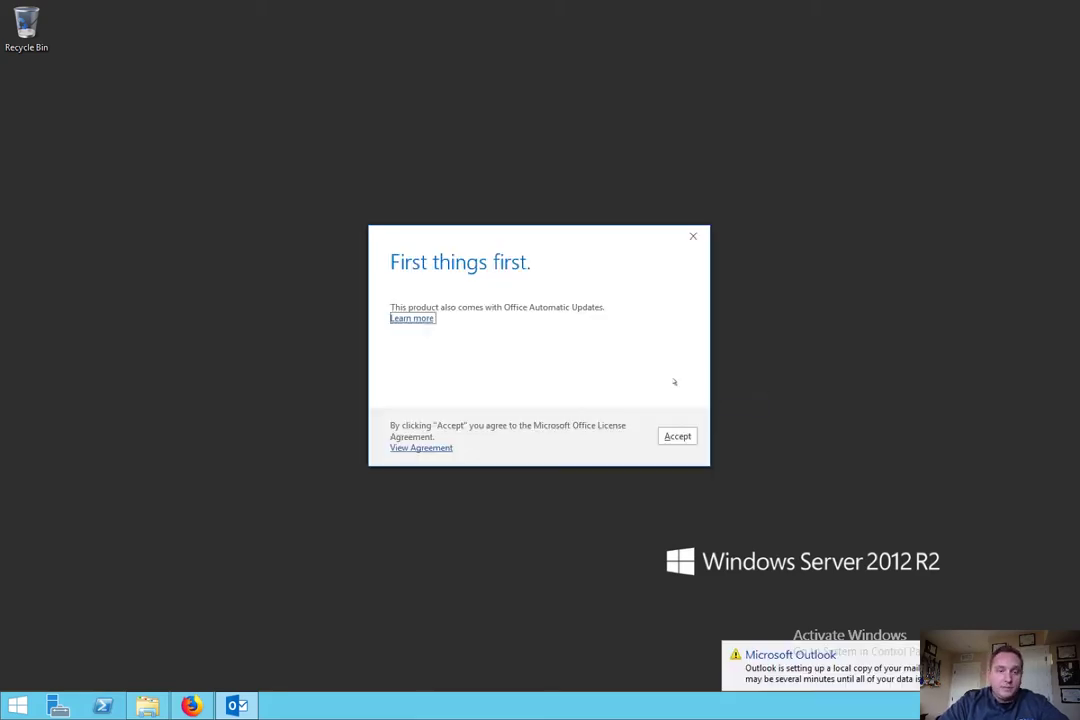
pyautogui.click(678, 440)
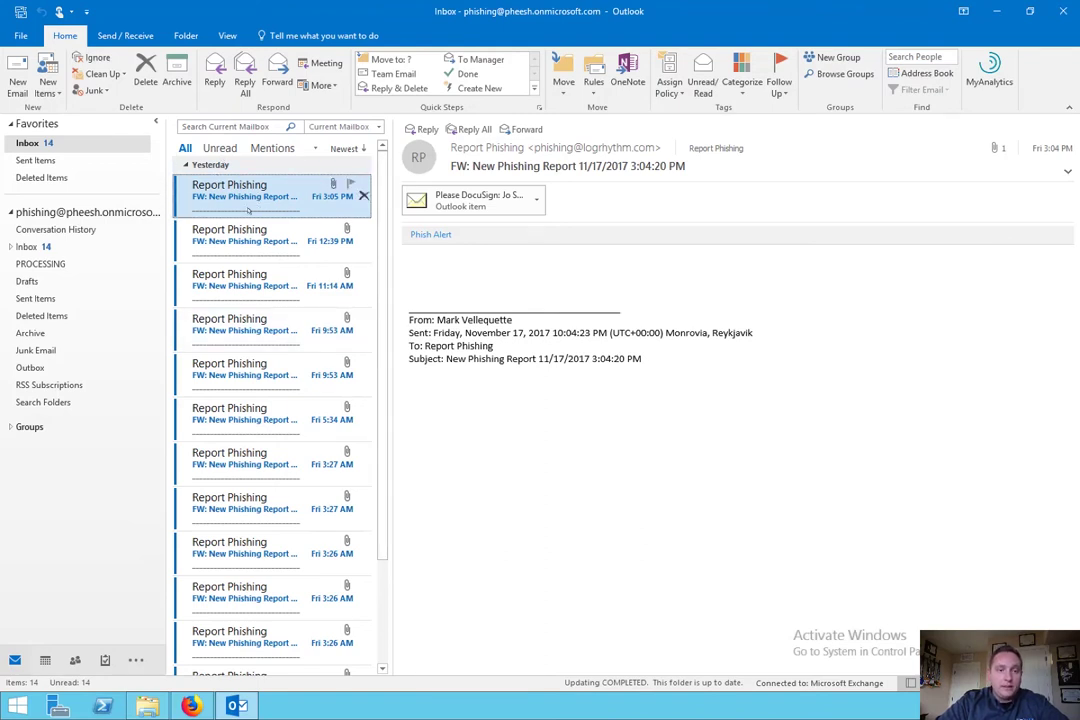
# - Select all 14 Report Phishing forwards in the account's Inbox and delete them
pyautogui.click(30, 246)
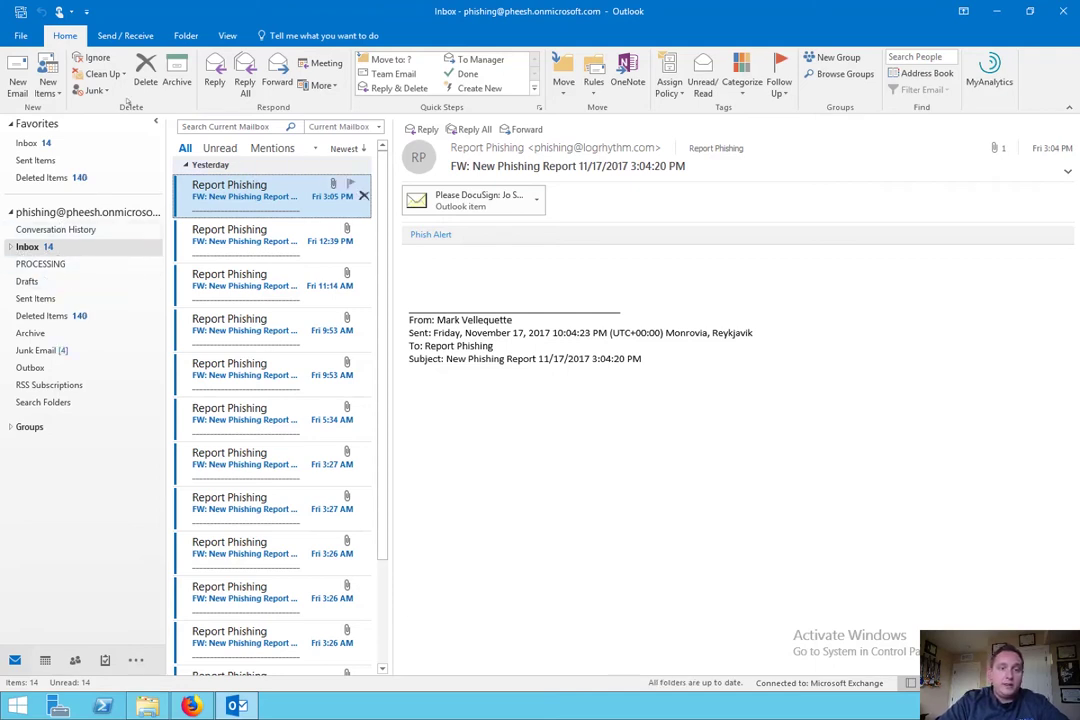
pyautogui.hotkey('ctrl', 'a')
pyautogui.press('Delete')
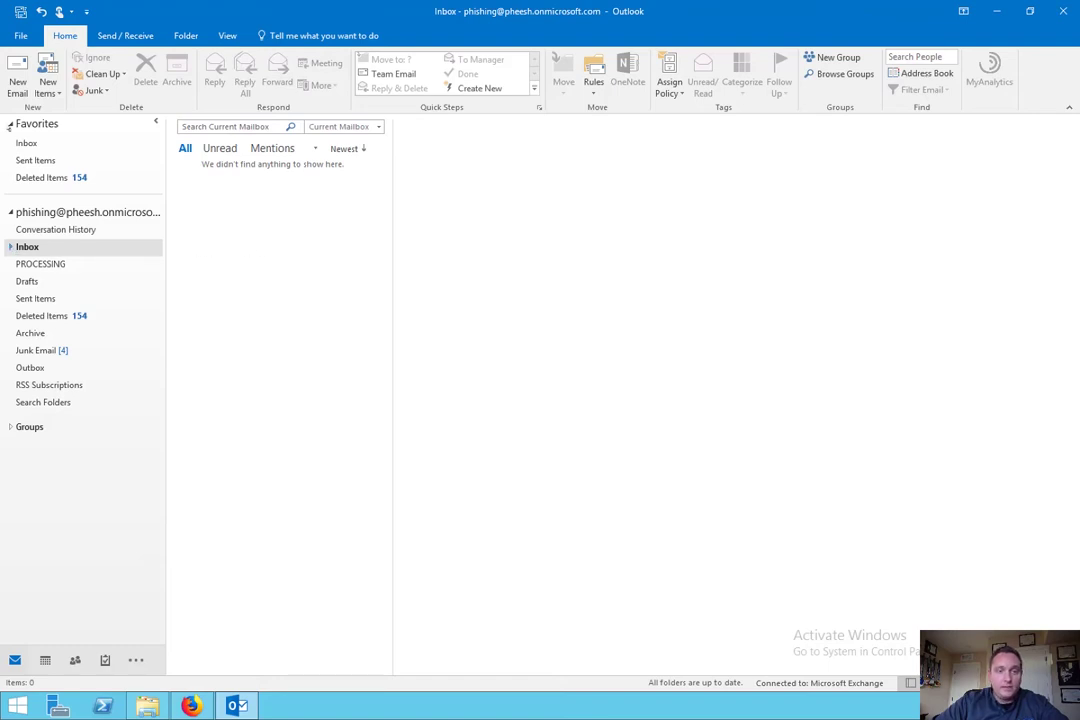
# - Read 'FW: This looks weird' in the Inbox's COMPLETED subfolder, then switch to SPAM
pyautogui.click(11, 247)
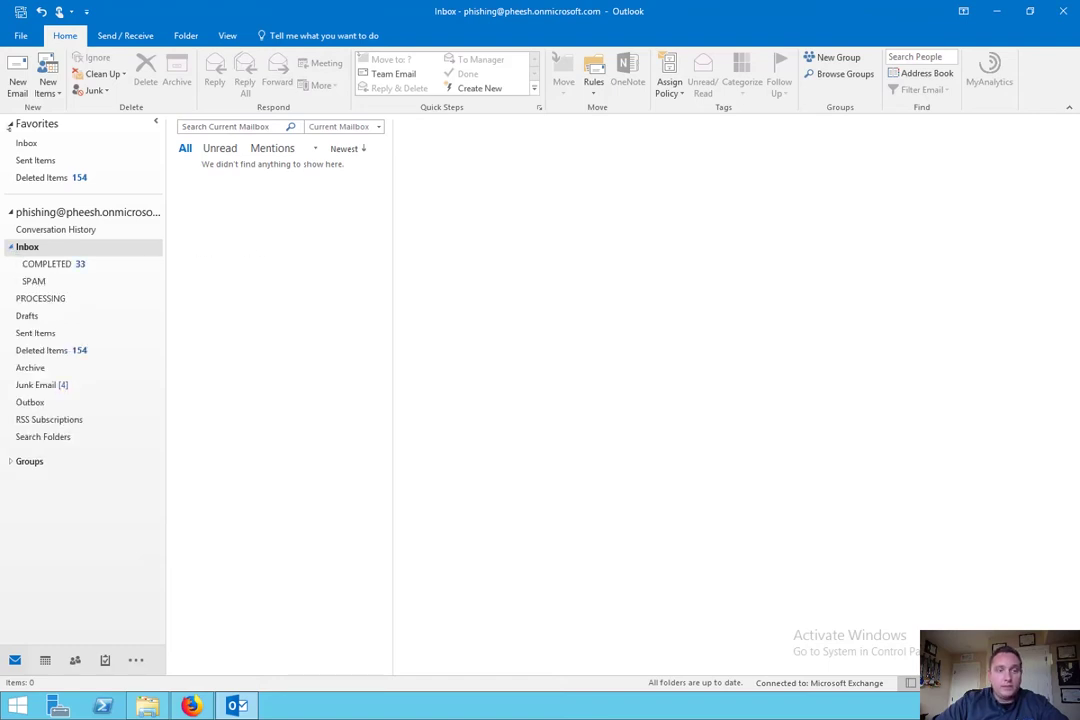
pyautogui.click(37, 265)
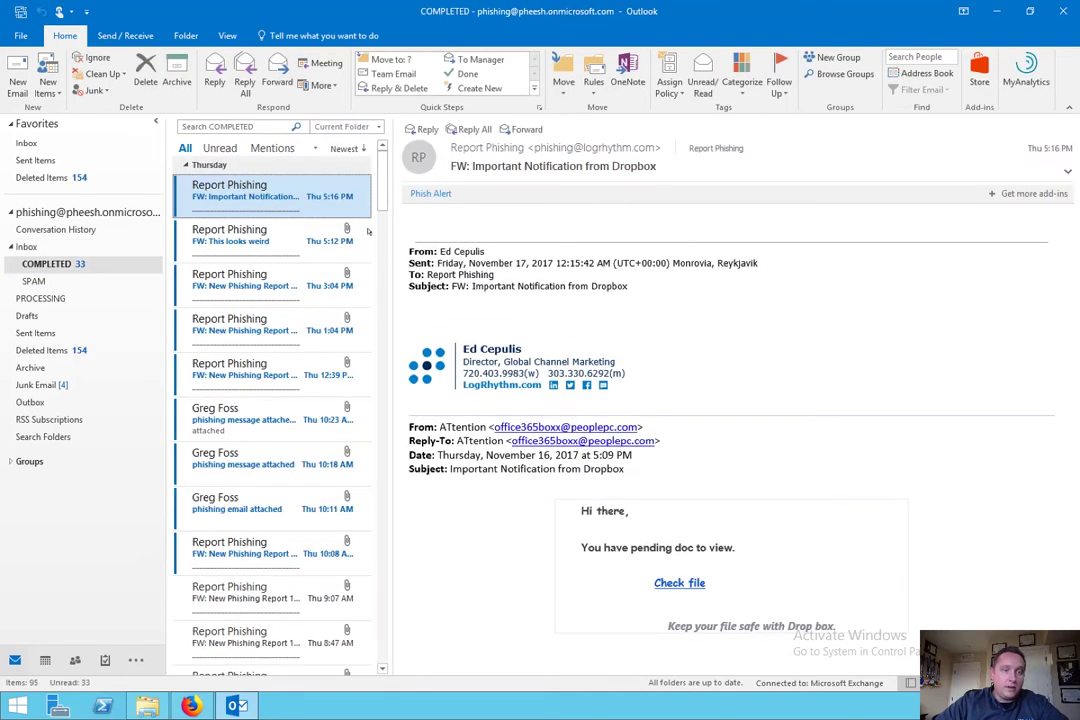
pyautogui.click(272, 241)
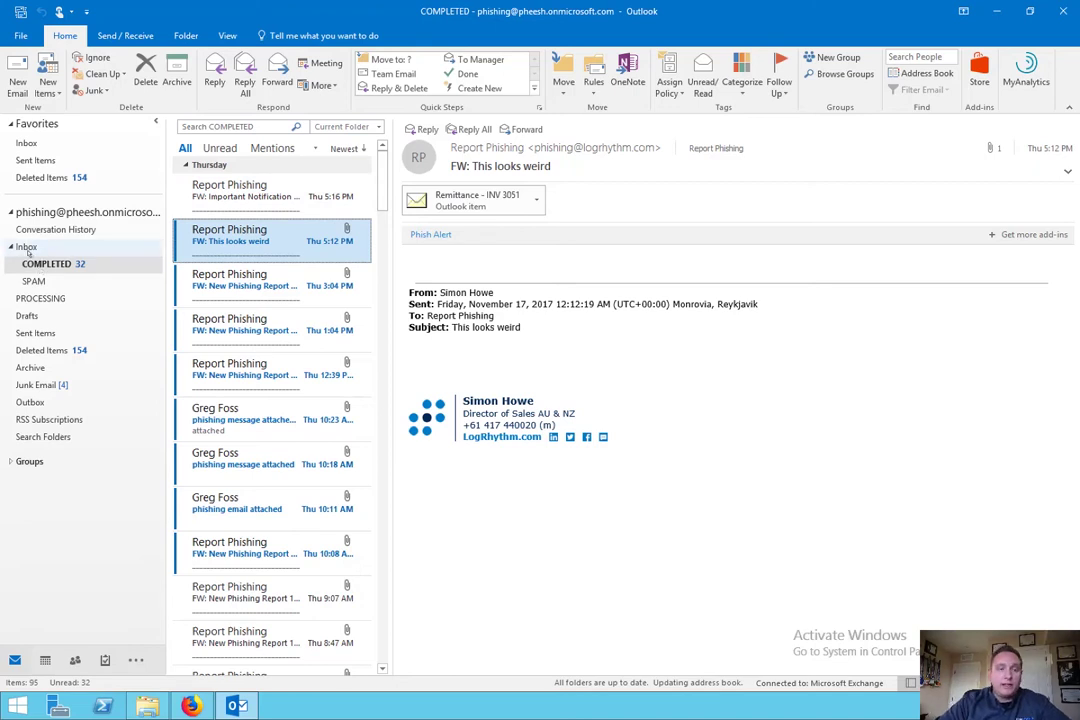
pyautogui.click(36, 282)
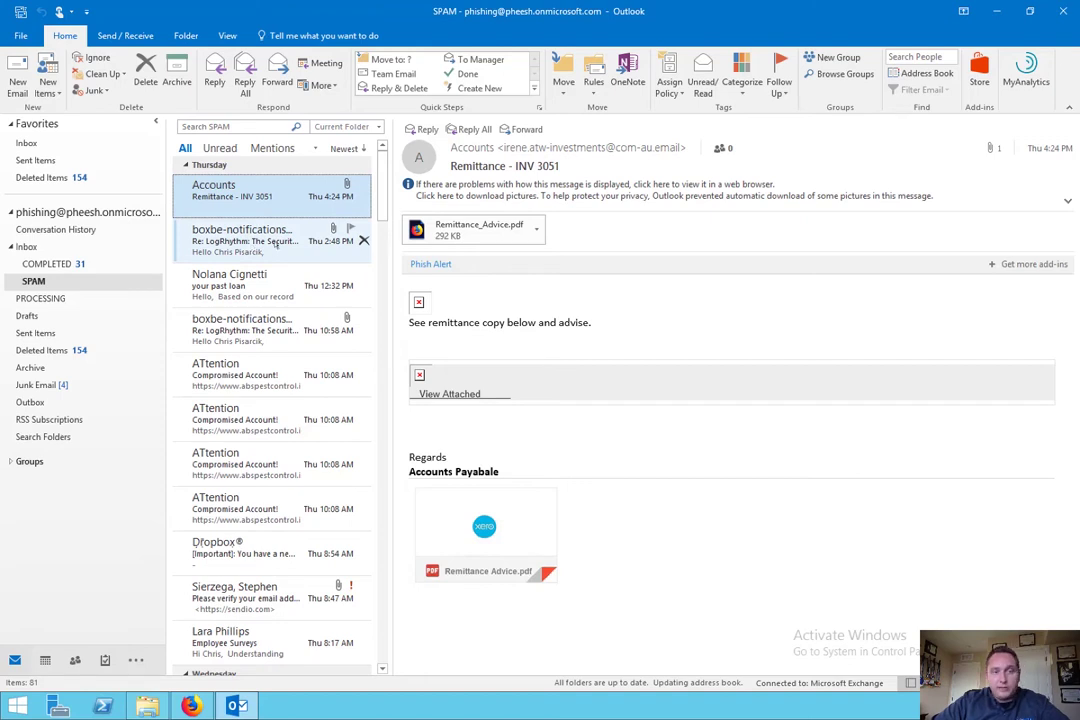
# - Preview the Boxbe, past loan, Compromised Account! and Remittance - INV 3051 messages, then open PROCESSING
pyautogui.click(252, 245)
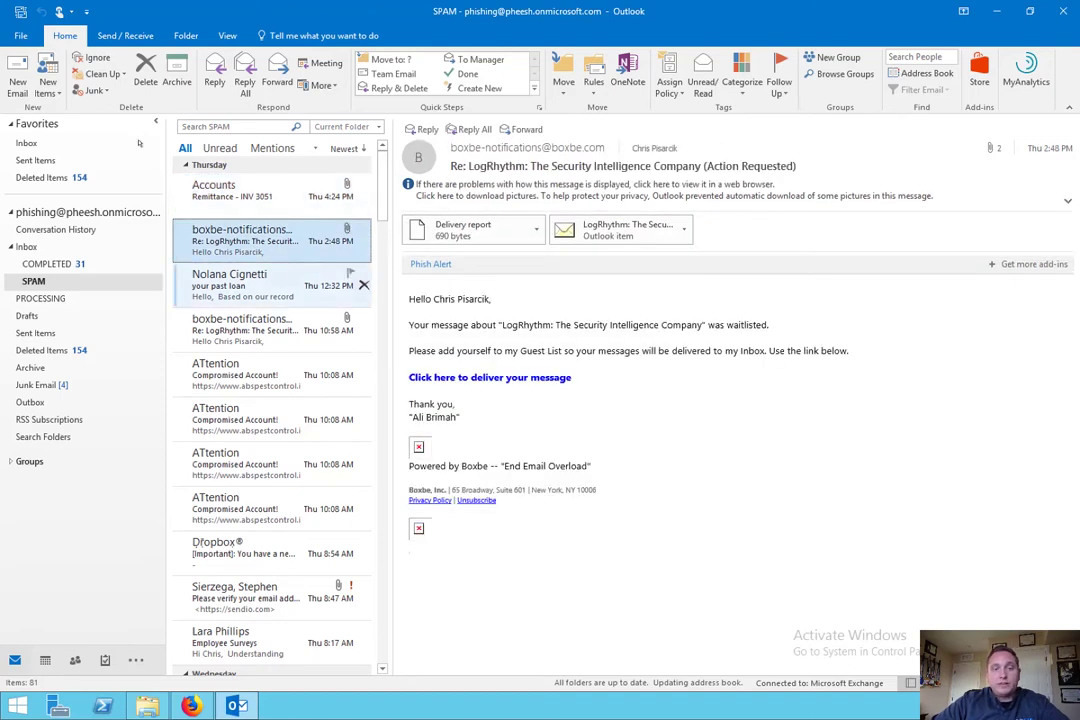
pyautogui.click(280, 282)
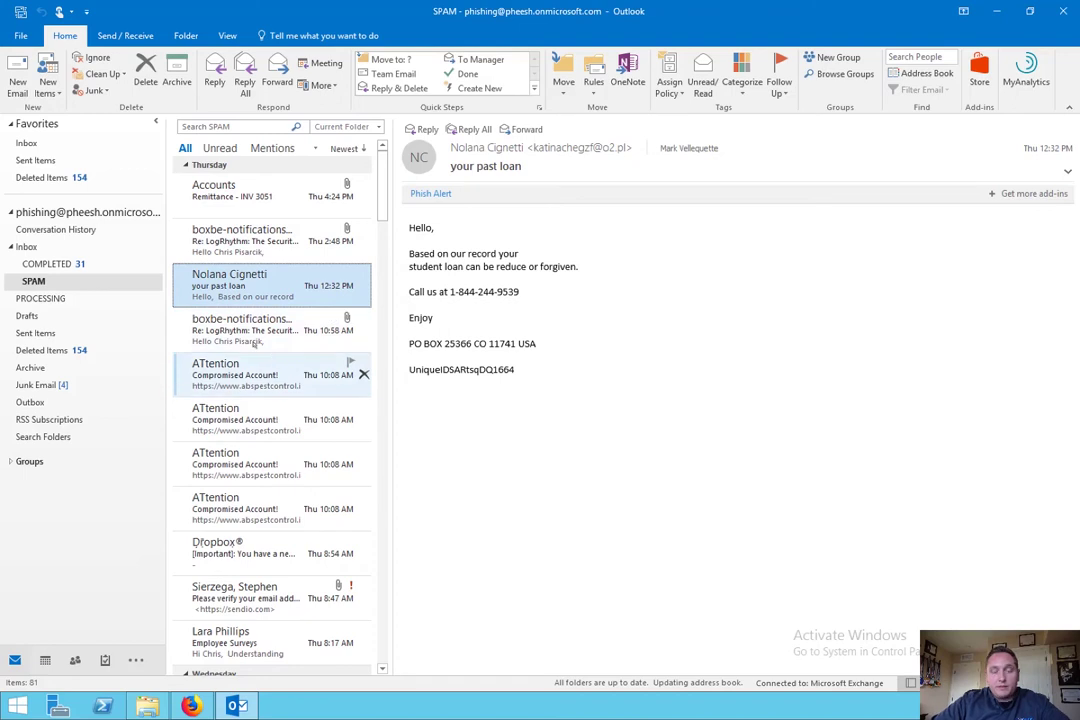
pyautogui.click(262, 374)
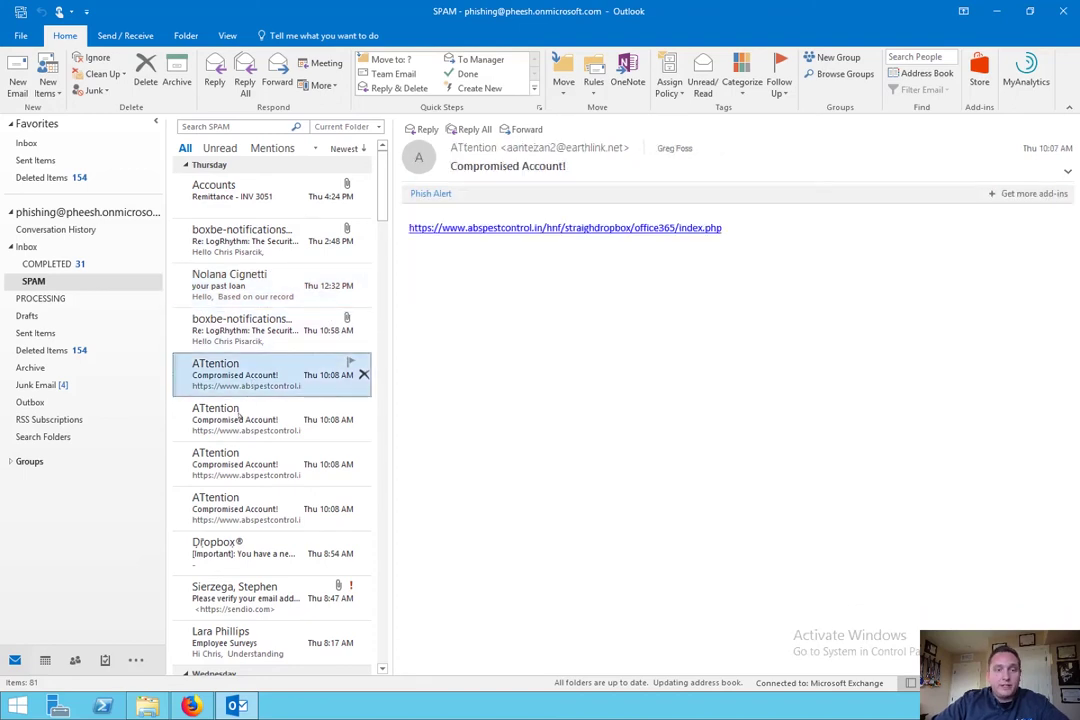
pyautogui.click(262, 190)
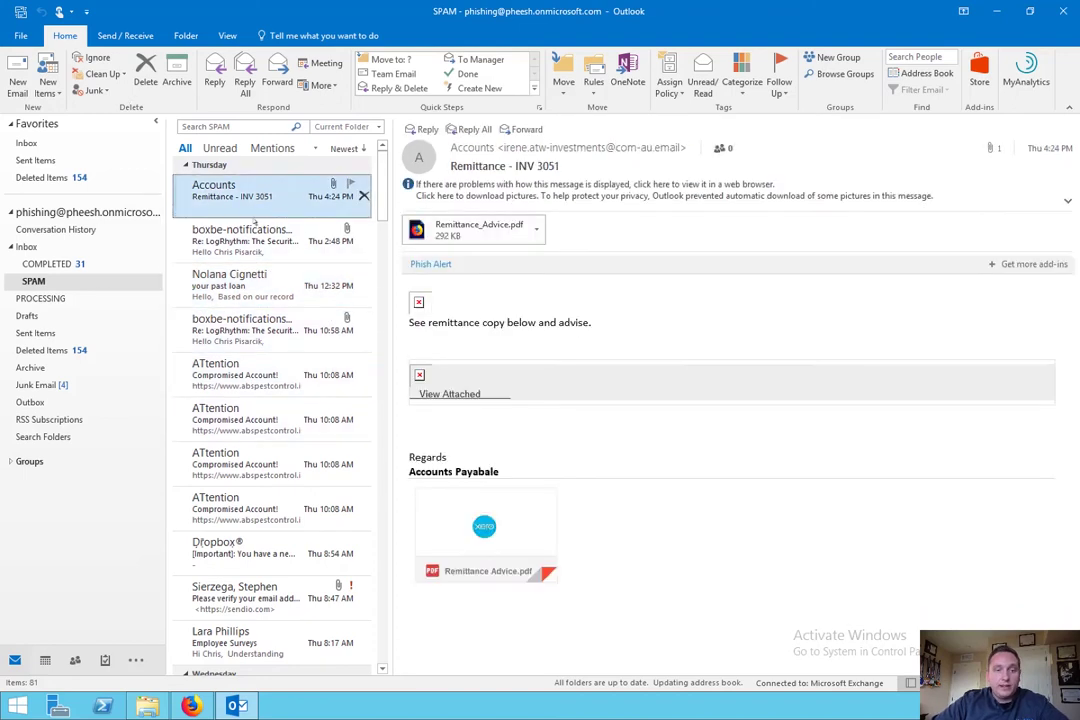
pyautogui.click(46, 299)
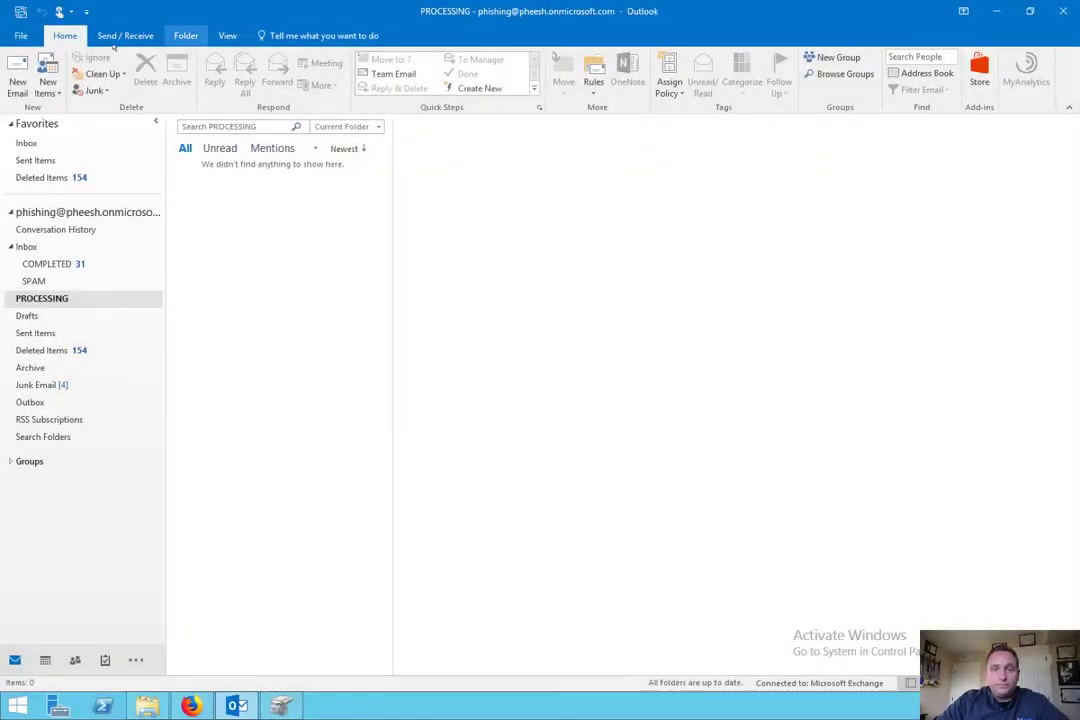
# - Start a new blank rule applied to messages you receive via Rules and Alerts
pyautogui.click(595, 78)
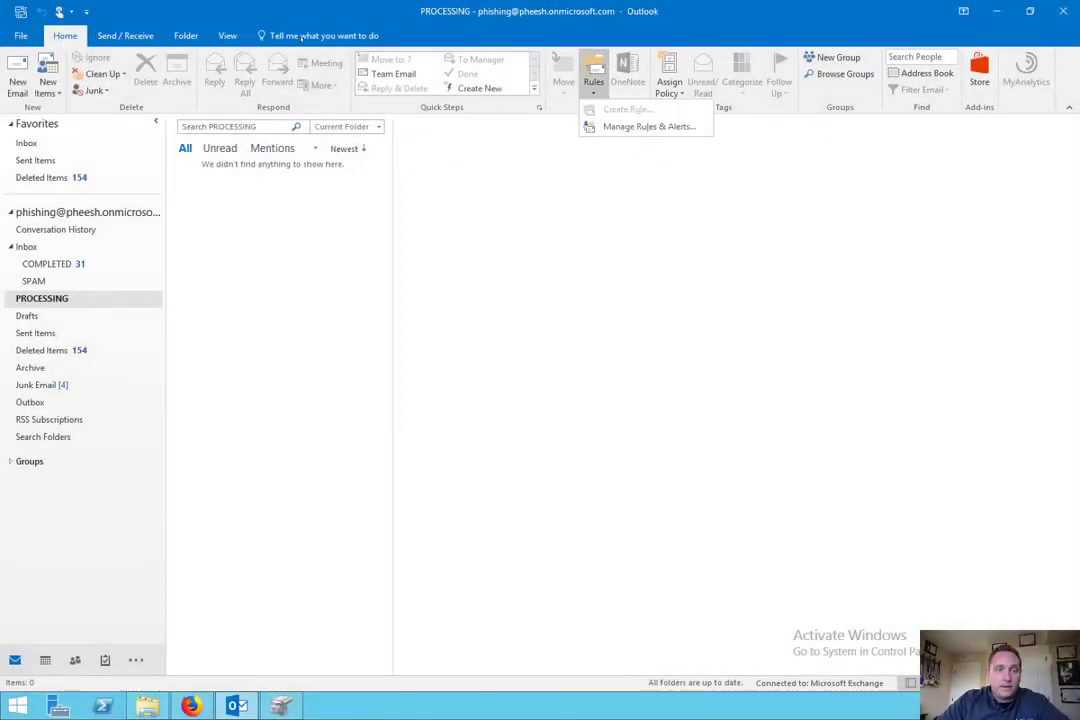
pyautogui.click(648, 126)
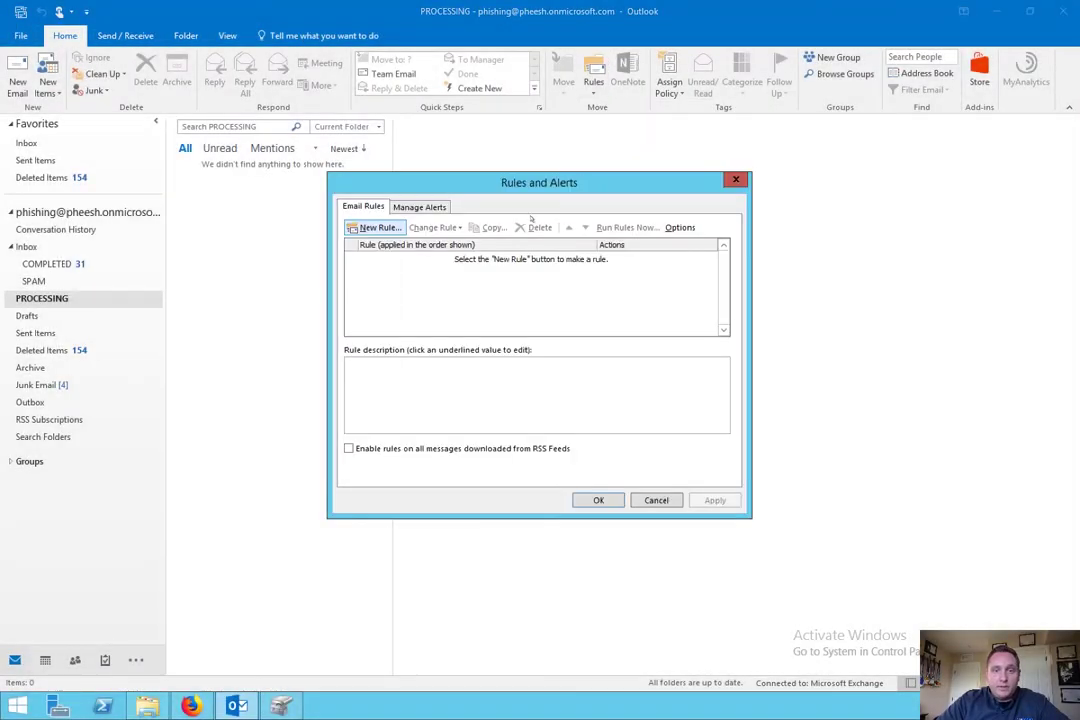
pyautogui.click(370, 227)
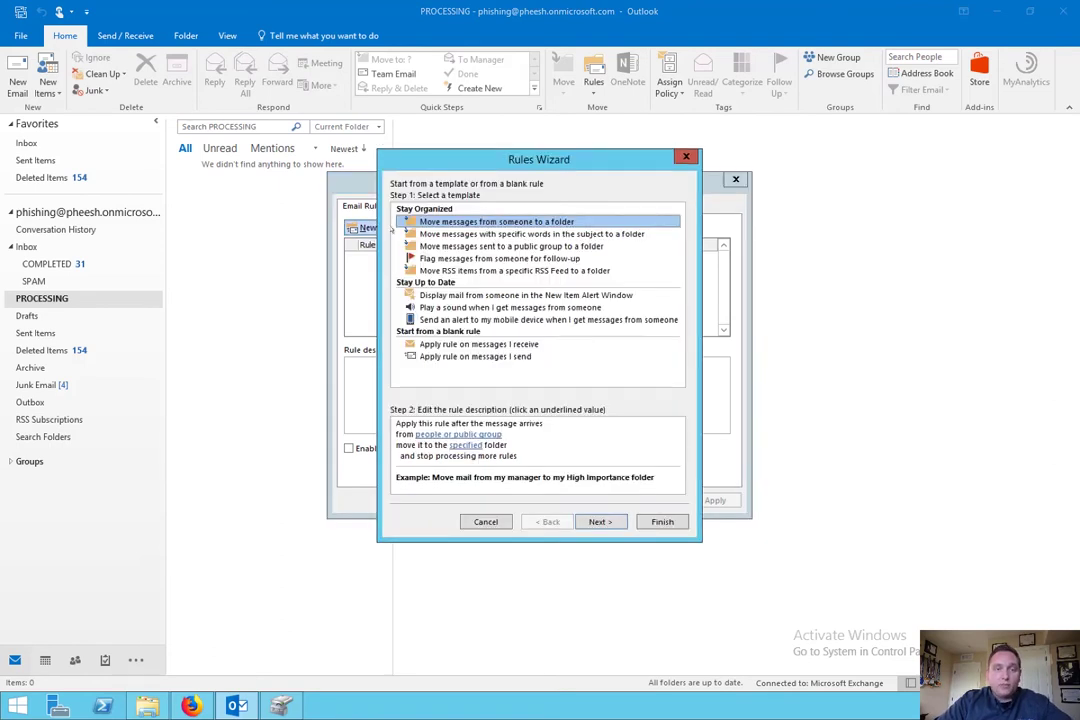
pyautogui.click(440, 344)
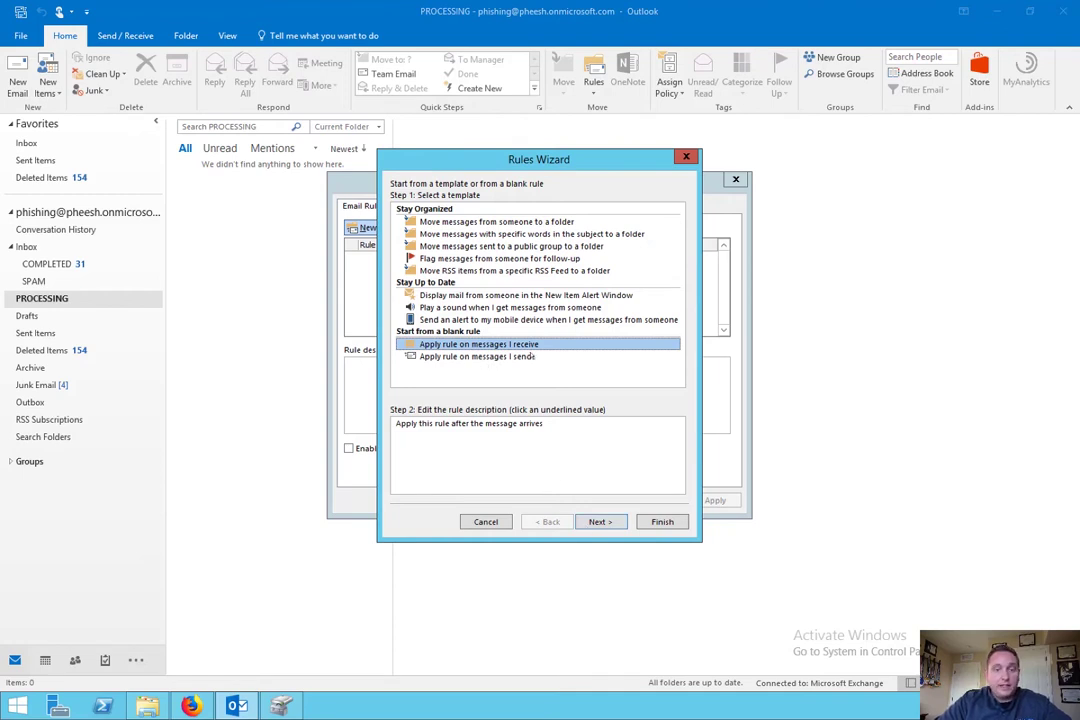
pyautogui.click(599, 521)
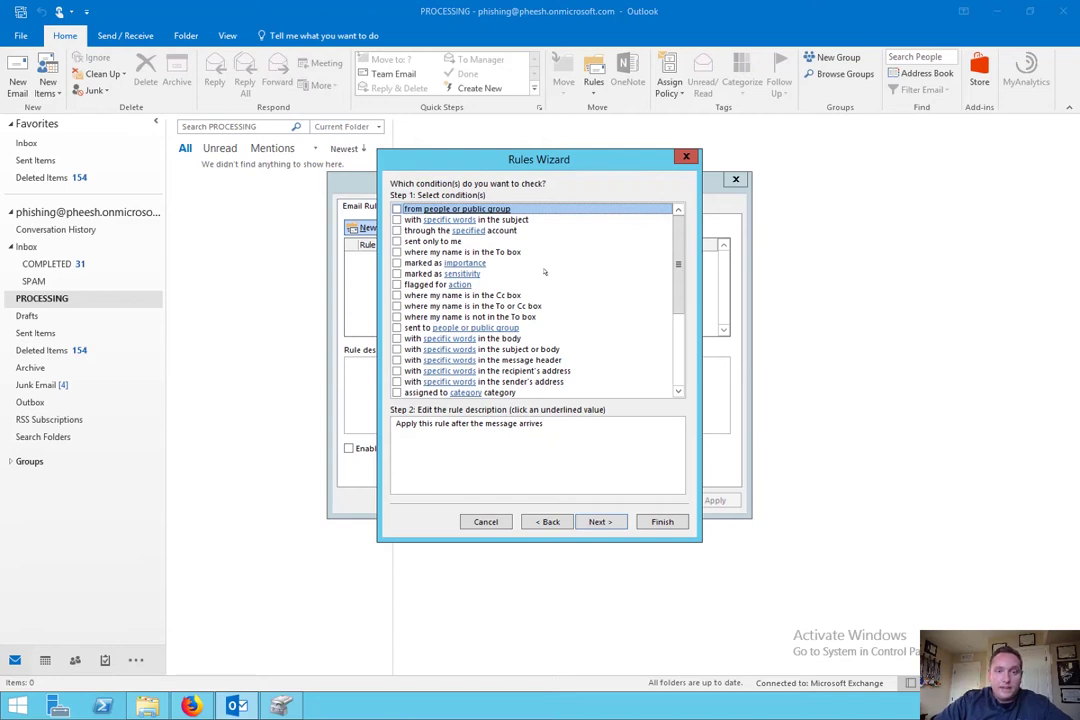
# - Apply the rule to every message and choose 'have server reply using a specific message'
pyautogui.scroll(-3, 545, 280)
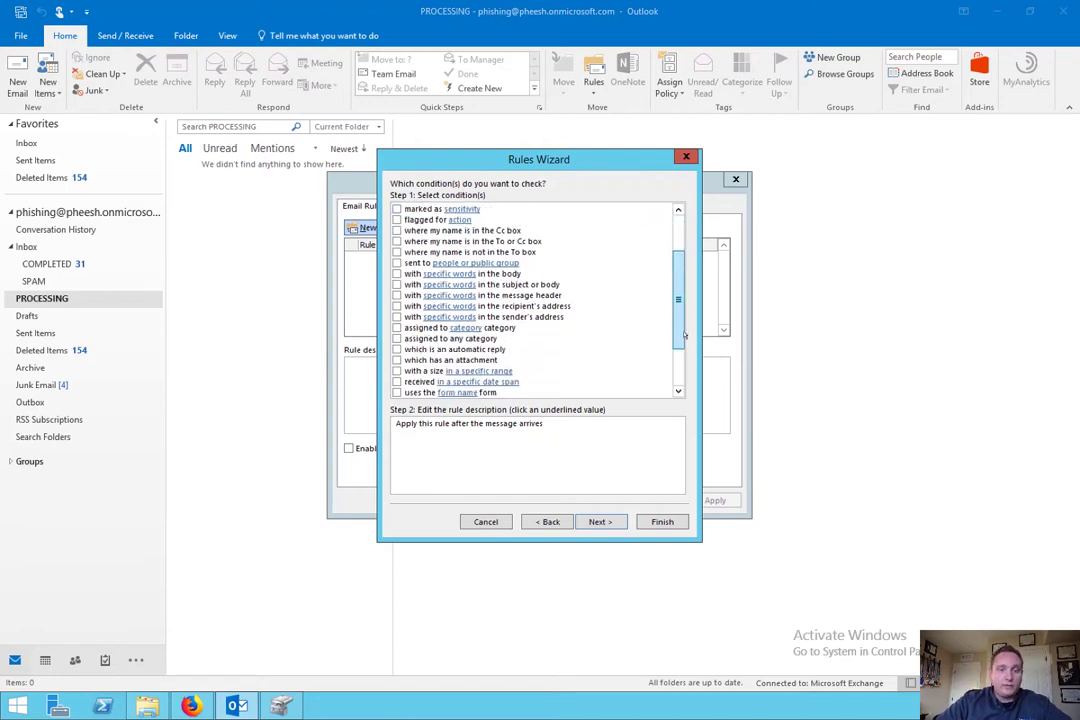
pyautogui.click(606, 523)
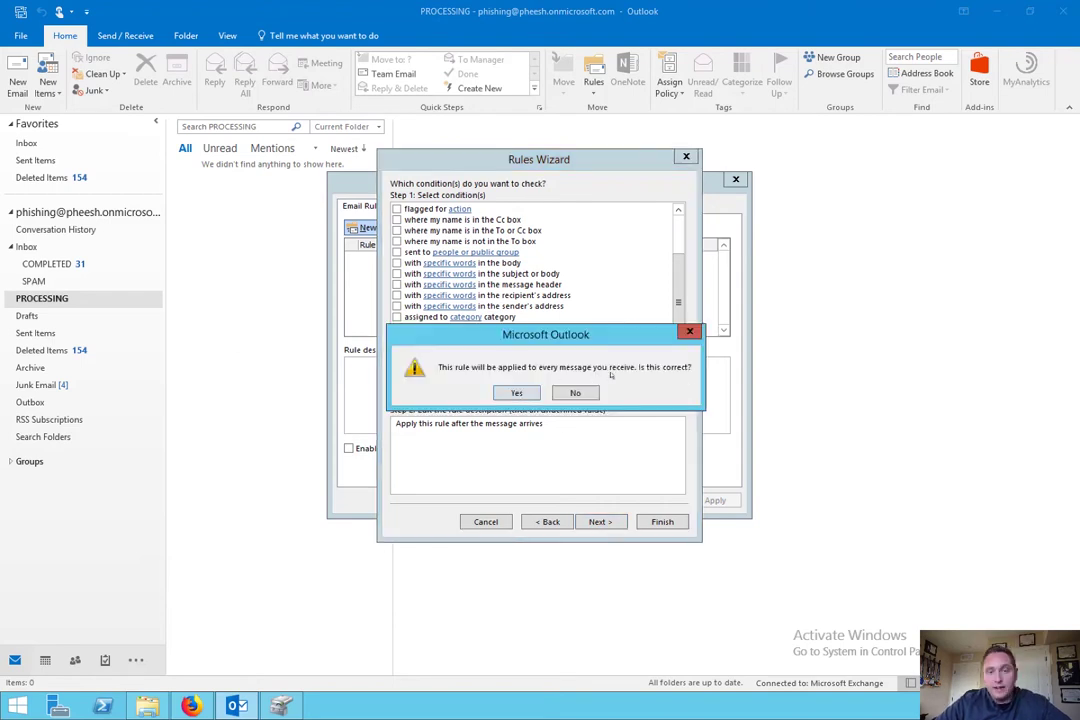
pyautogui.click(516, 392)
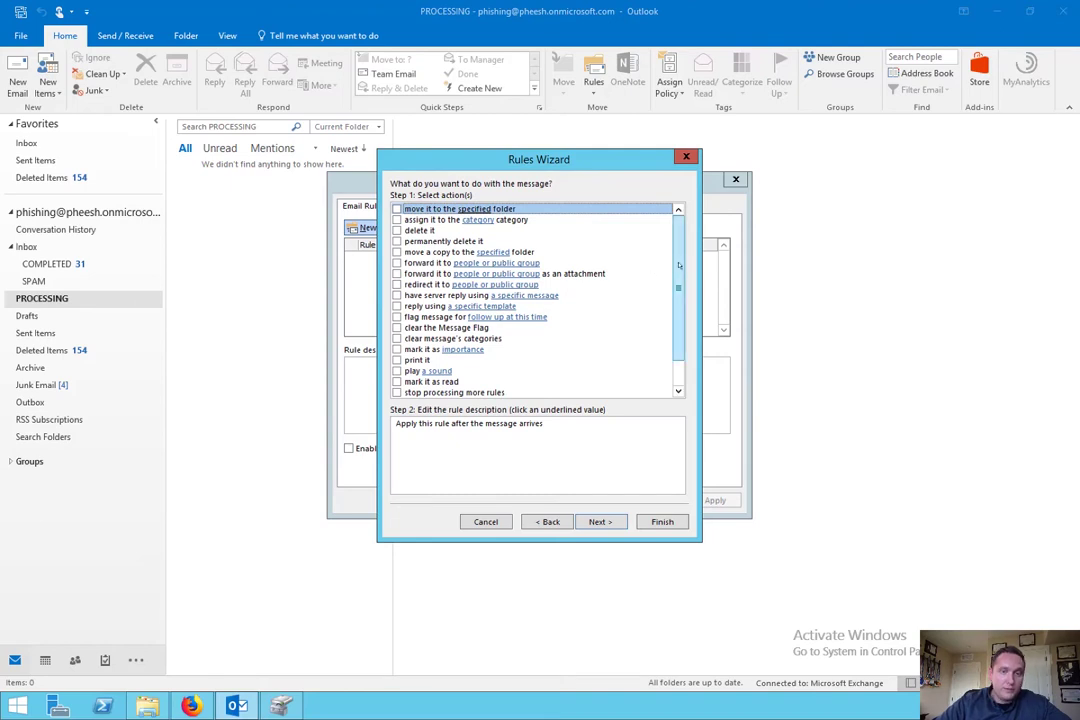
pyautogui.moveTo(680, 270); pyautogui.dragTo(680, 297)
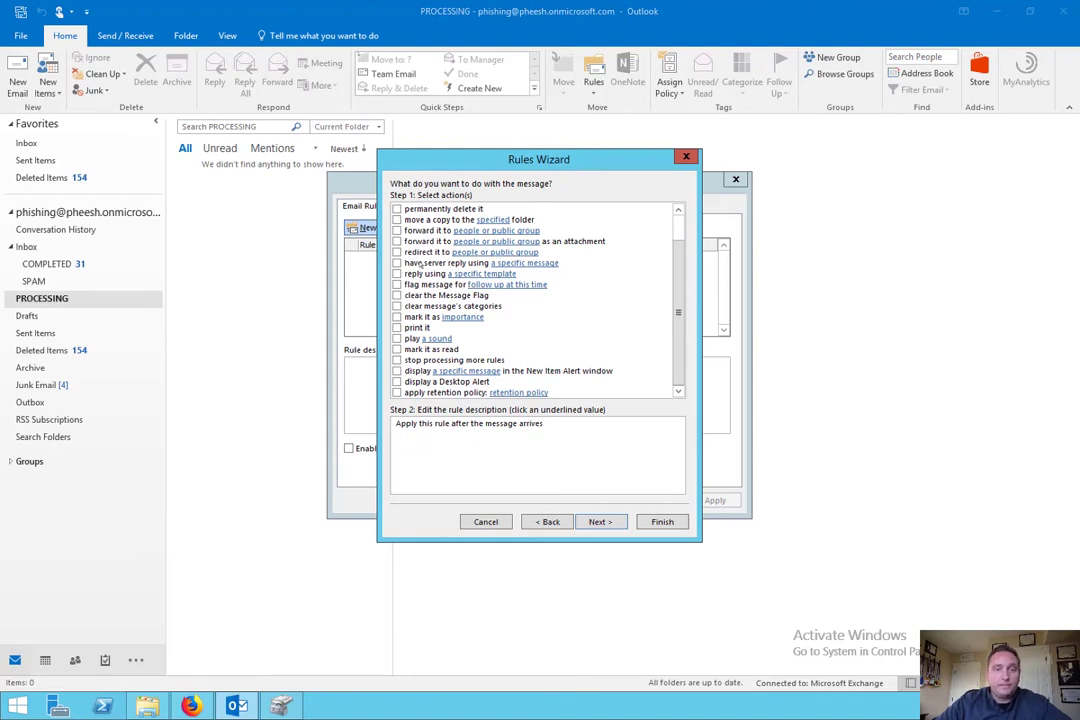
pyautogui.click(421, 264)
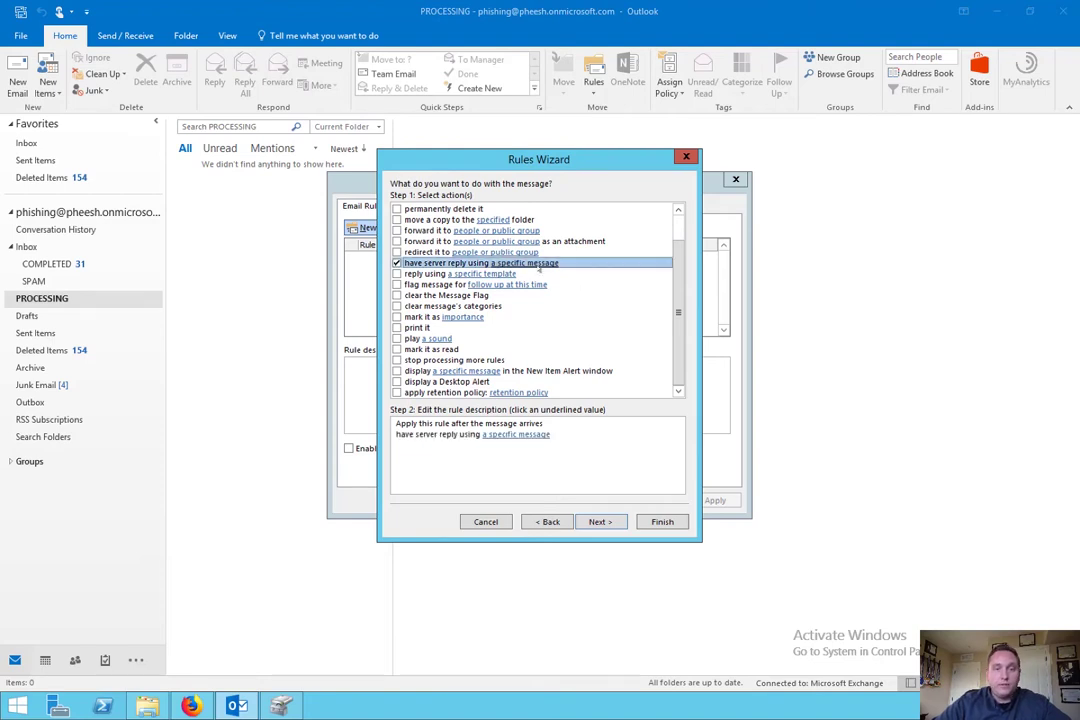
pyautogui.click(525, 436)
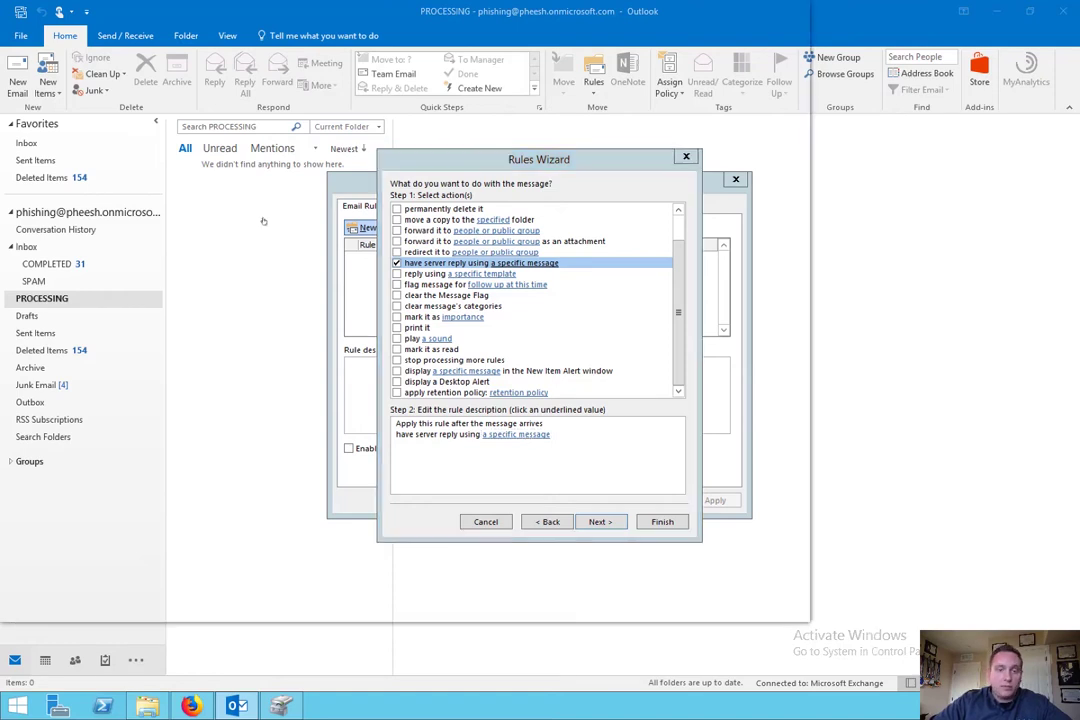
# - Write the reply 'Thank you for reporting this phishing email' with body 'Thanks!' and save it to the rule
pyautogui.press('Tab')
pyautogui.press('Tab')
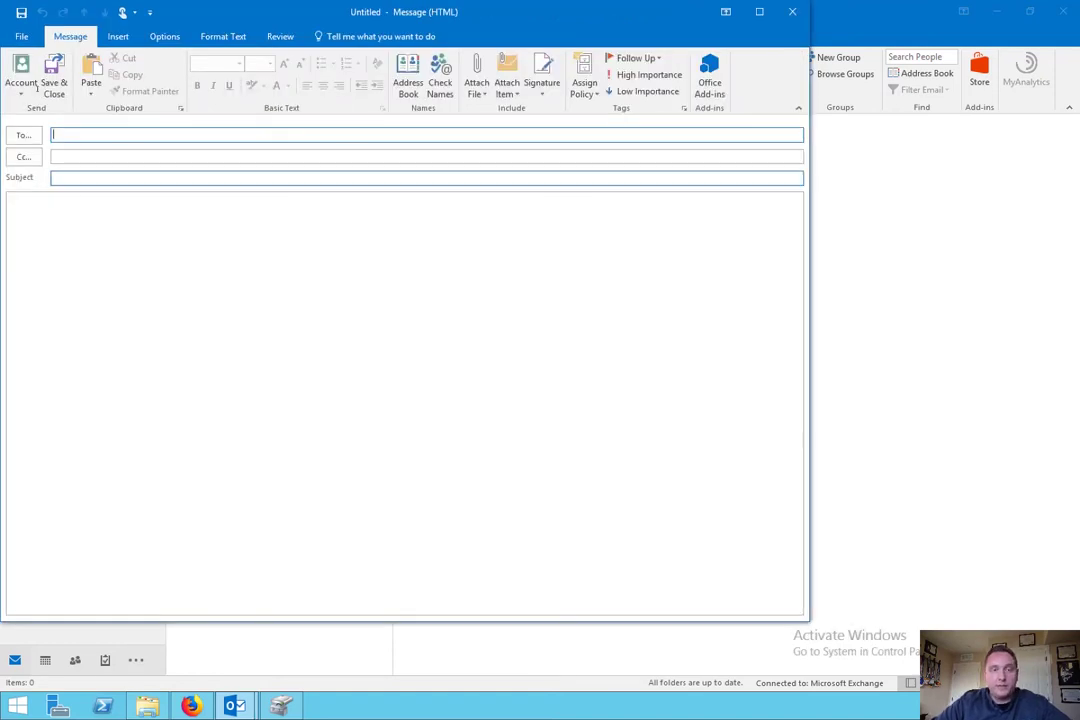
pyautogui.write('Thank')
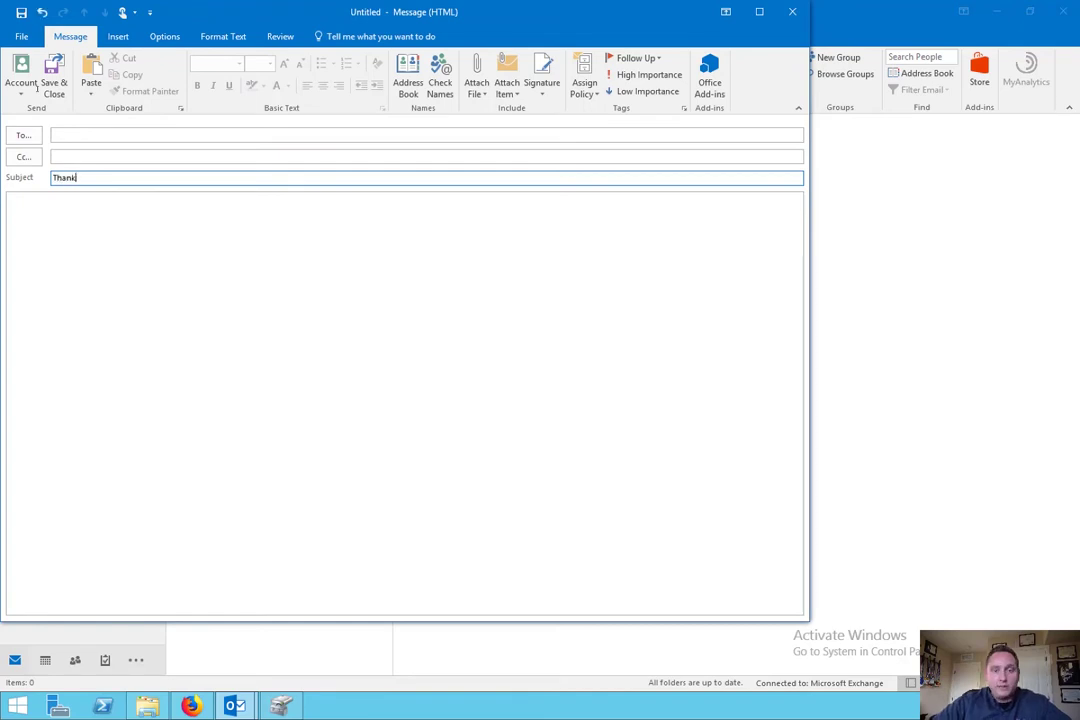
pyautogui.write(' you for reporting t')
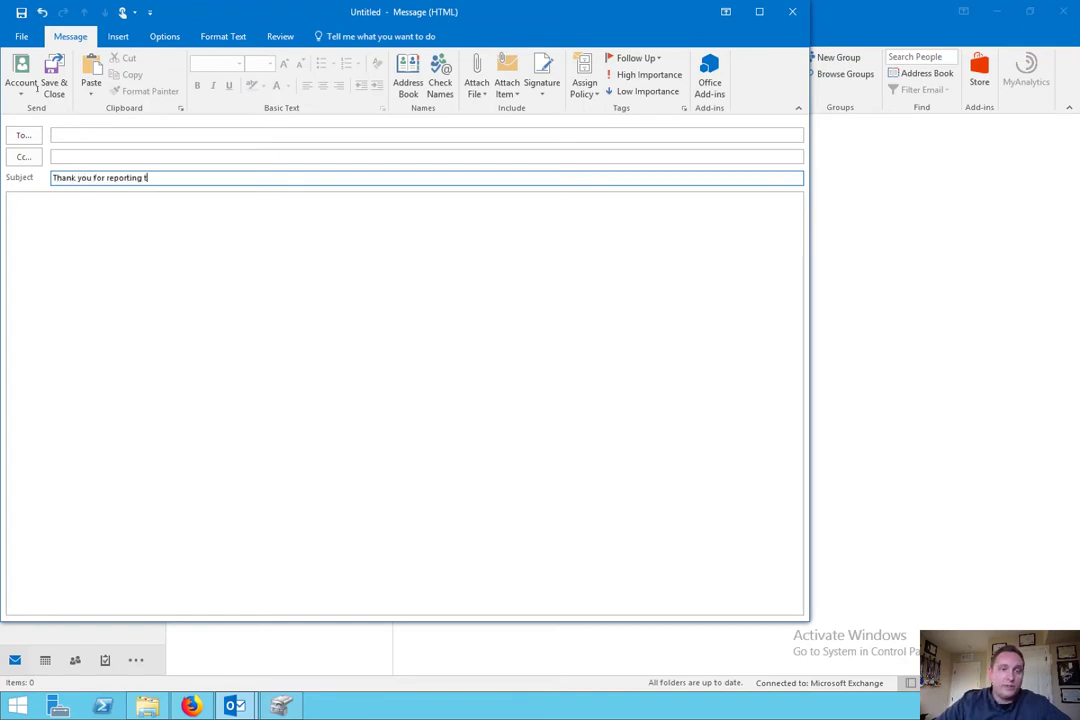
pyautogui.write('his phishing email')
pyautogui.press('Tab')
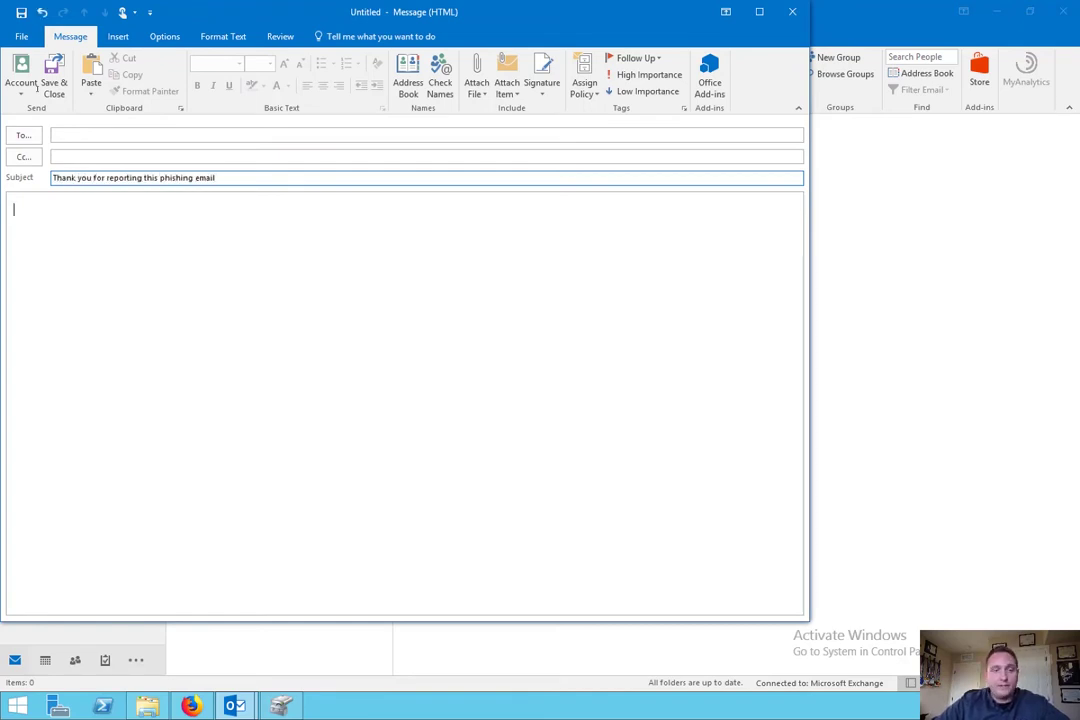
pyautogui.write('Thanks!')
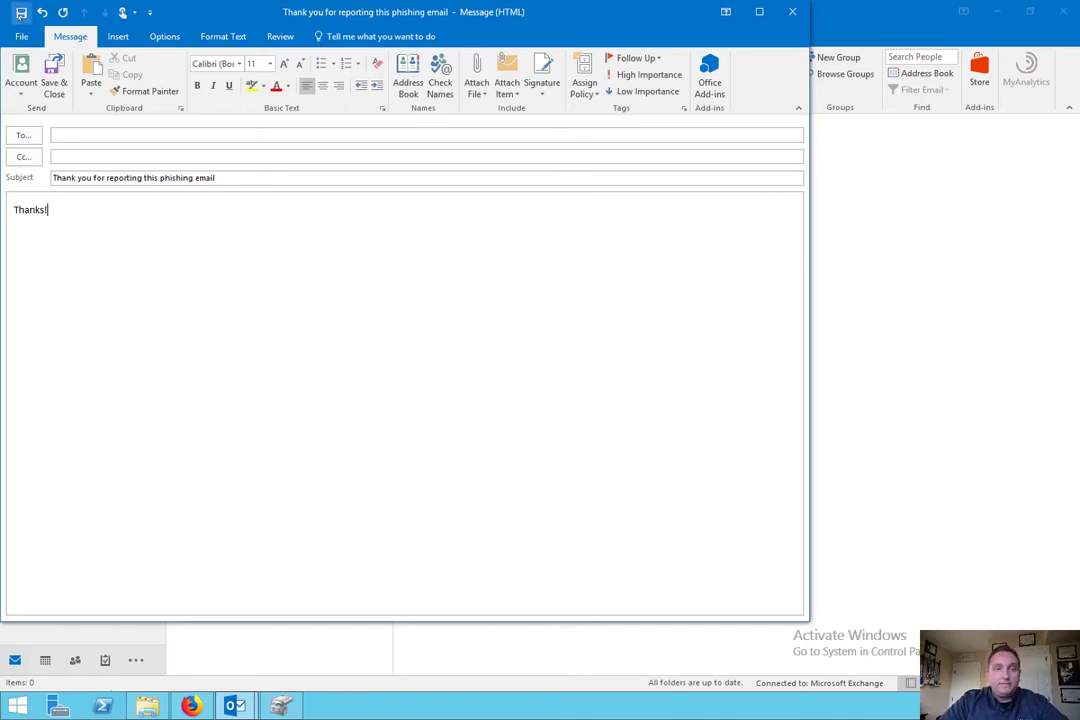
pyautogui.click(792, 11)
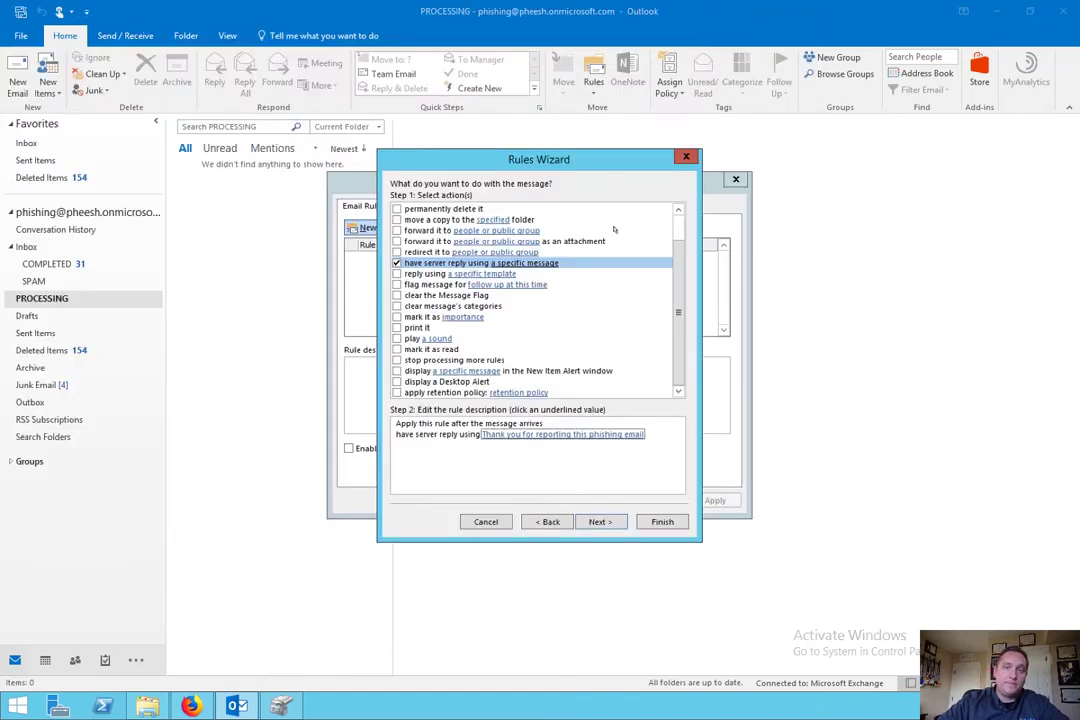
# - Skip exceptions, name the rule 'Phishing Response', keep it turned on, and close Rules and Alerts
pyautogui.click(592, 526)
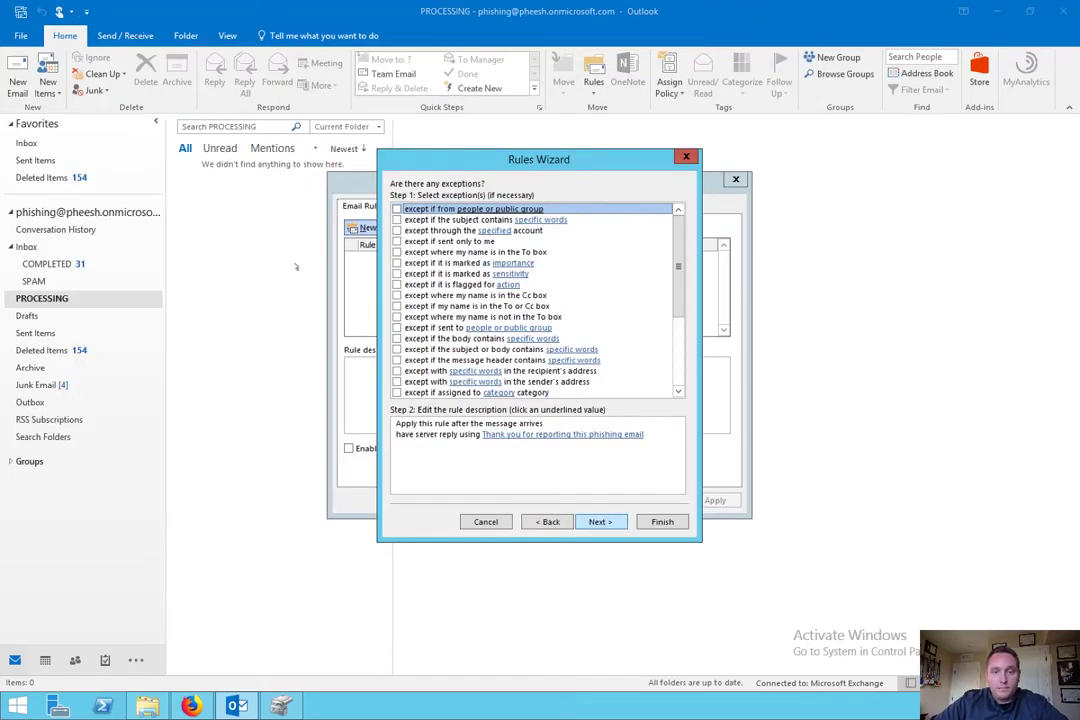
pyautogui.press('Tab')
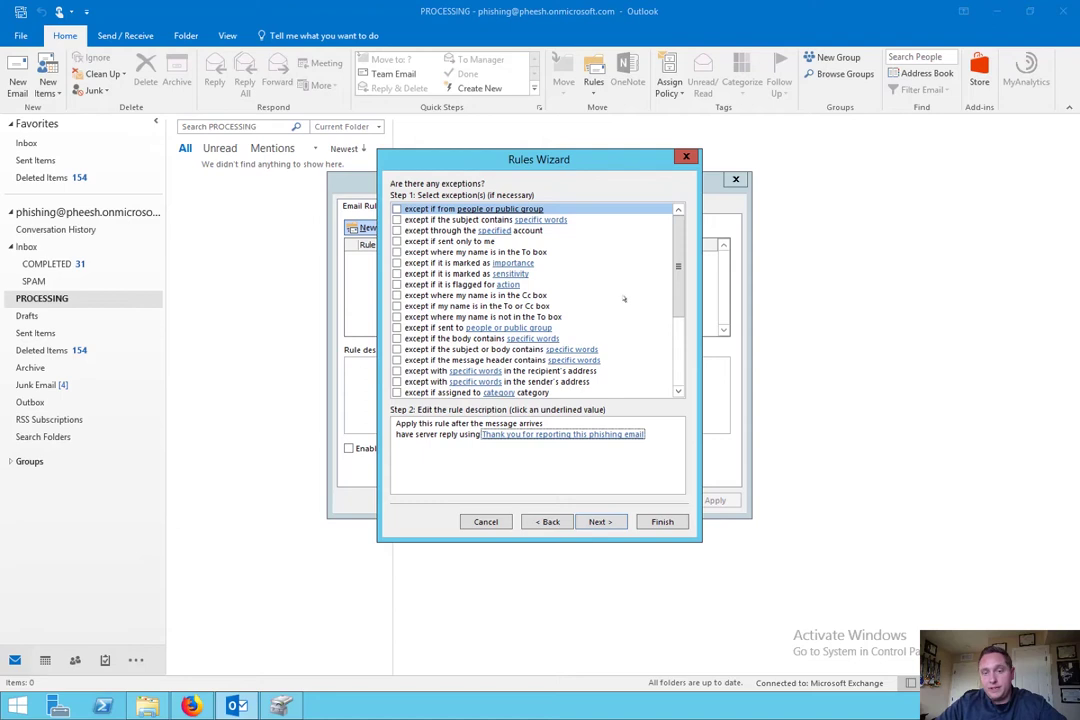
pyautogui.click(600, 521)
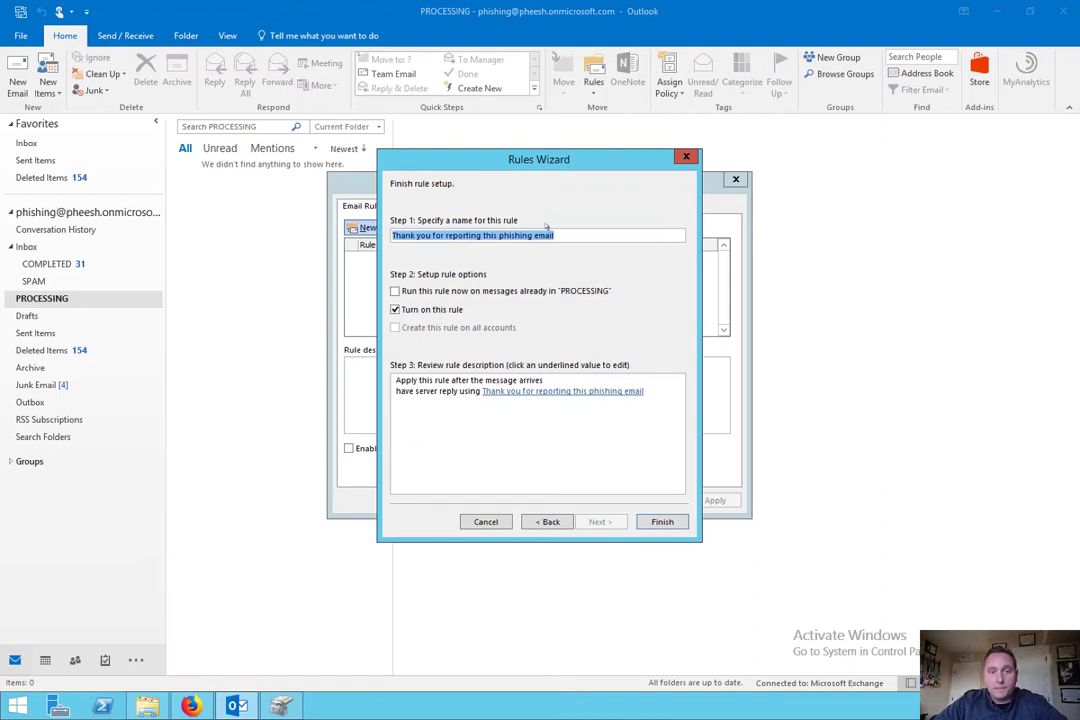
pyautogui.write('Phishing Response')
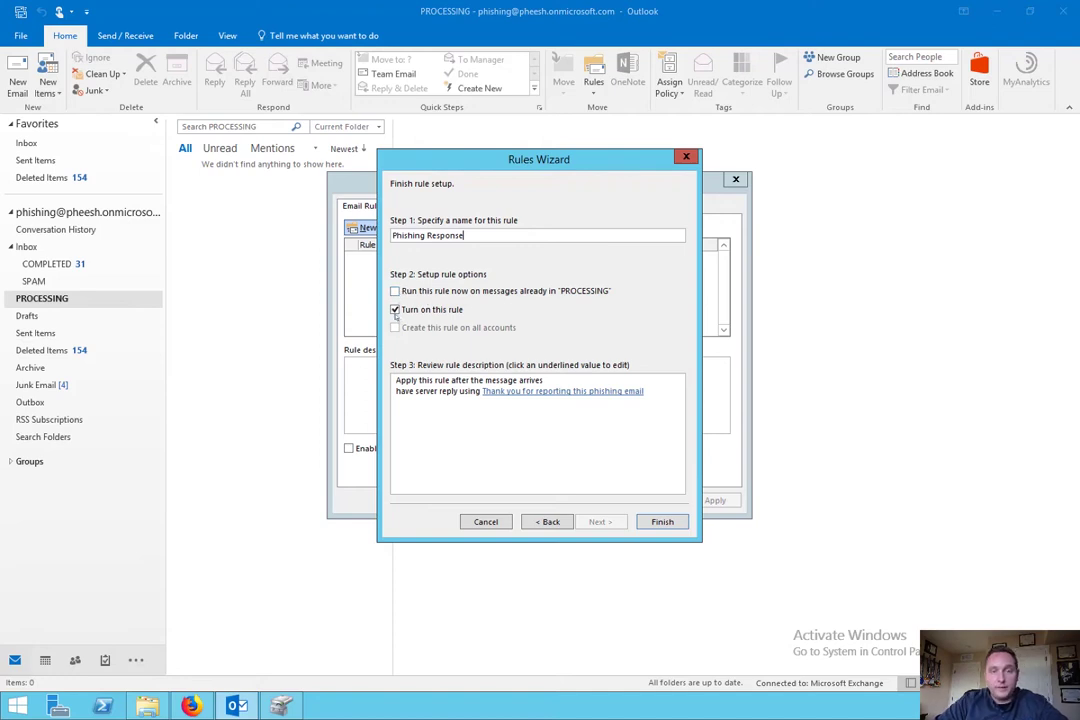
pyautogui.click(595, 402)
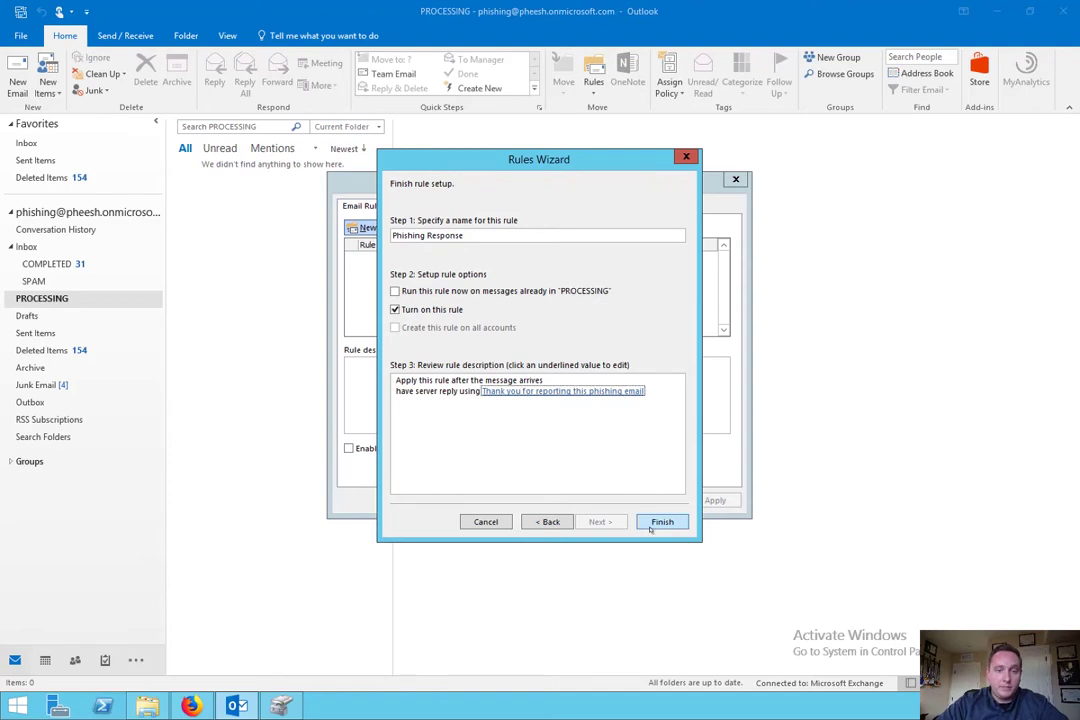
pyautogui.click(645, 526)
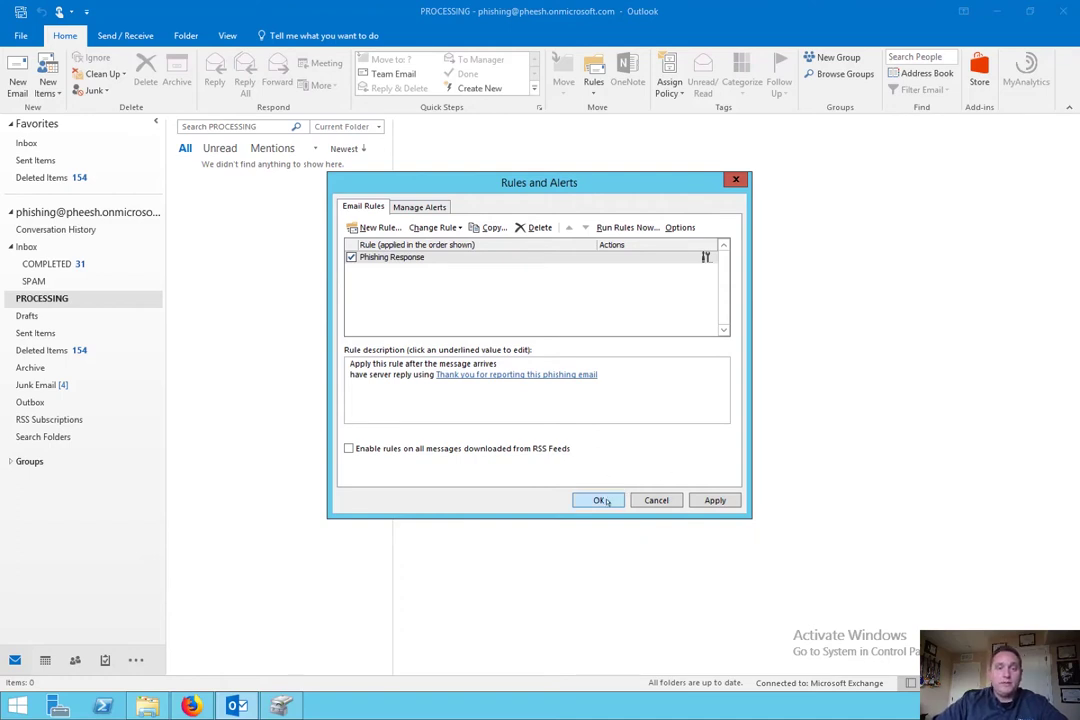
pyautogui.press('Return')
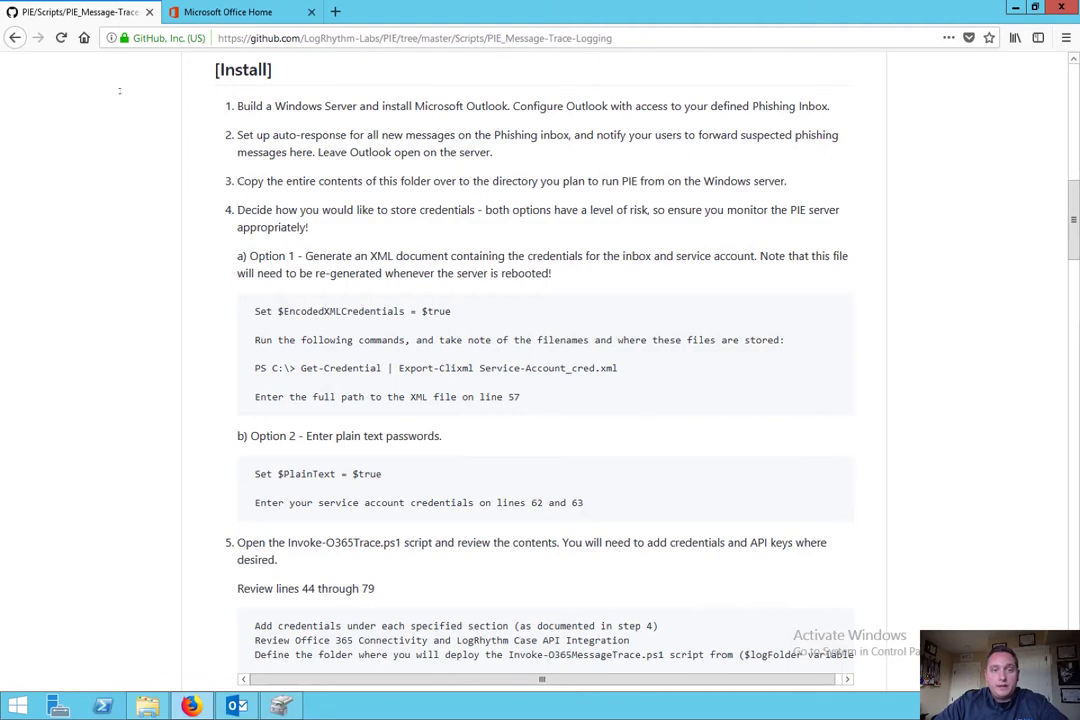
# - Highlight install step 3 about copying the folder to the server, then switch from Firefox to Disk Management
pyautogui.moveTo(236, 181); pyautogui.dragTo(792, 180)
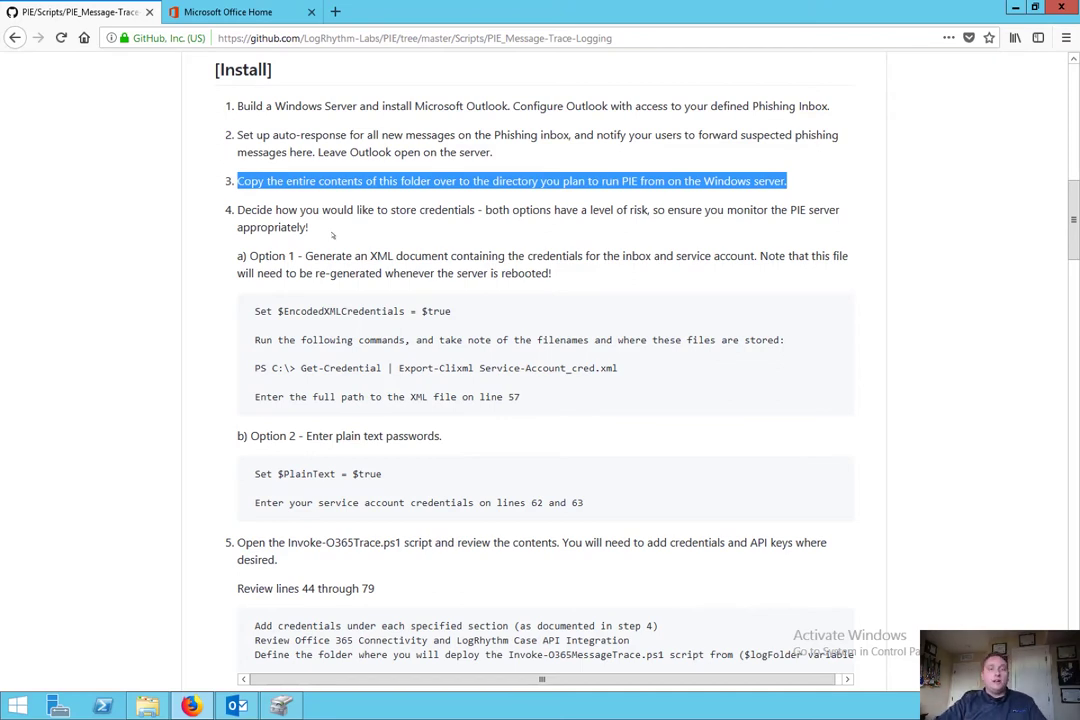
pyautogui.click(141, 101)
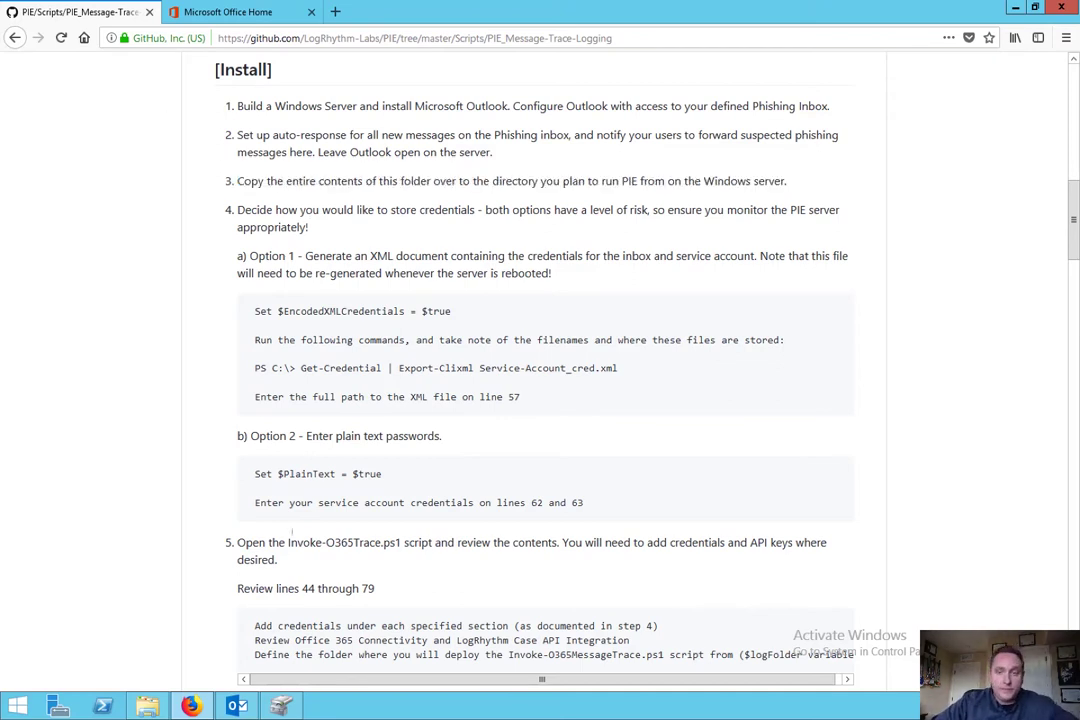
pyautogui.click(191, 707)
pyautogui.click(281, 707)
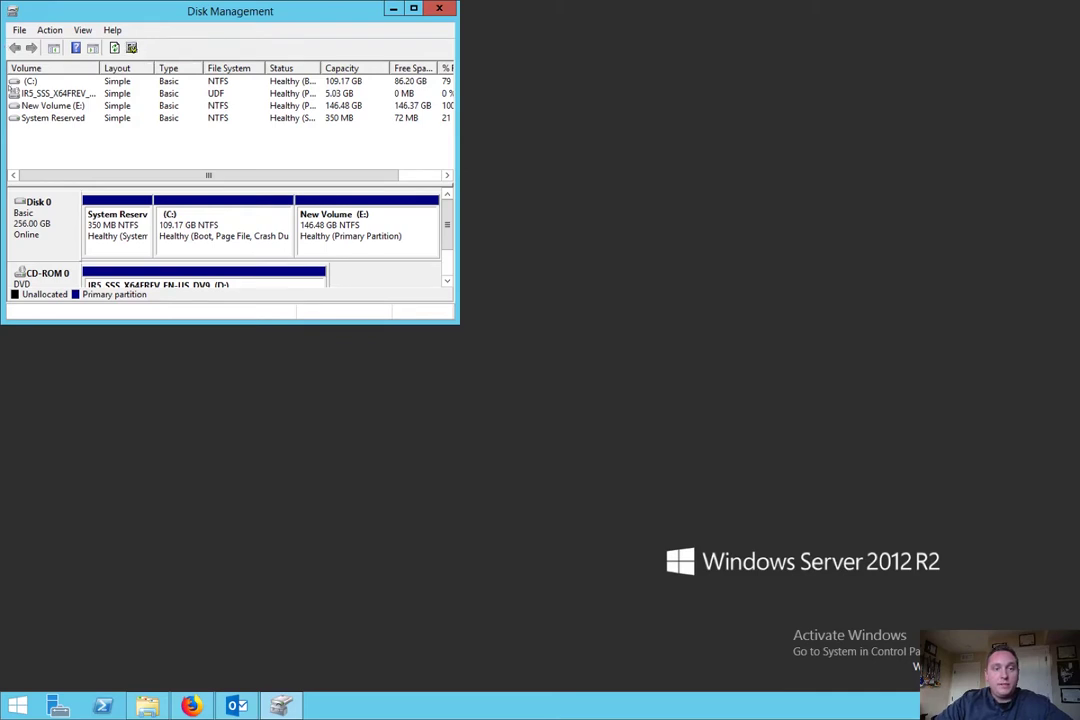
# - Check the 146 GB New Volume (E:), close Disk Management, and start extracting PIE-master from Downloads
pyautogui.click(368, 242)
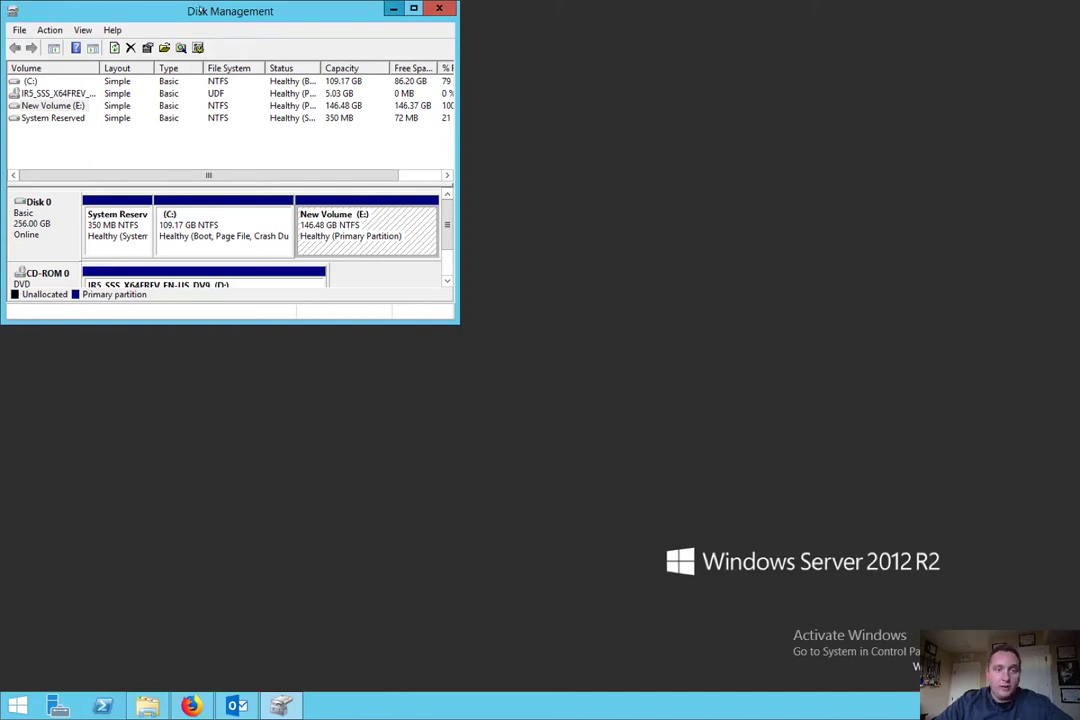
pyautogui.click(439, 8)
pyautogui.press('super+e')
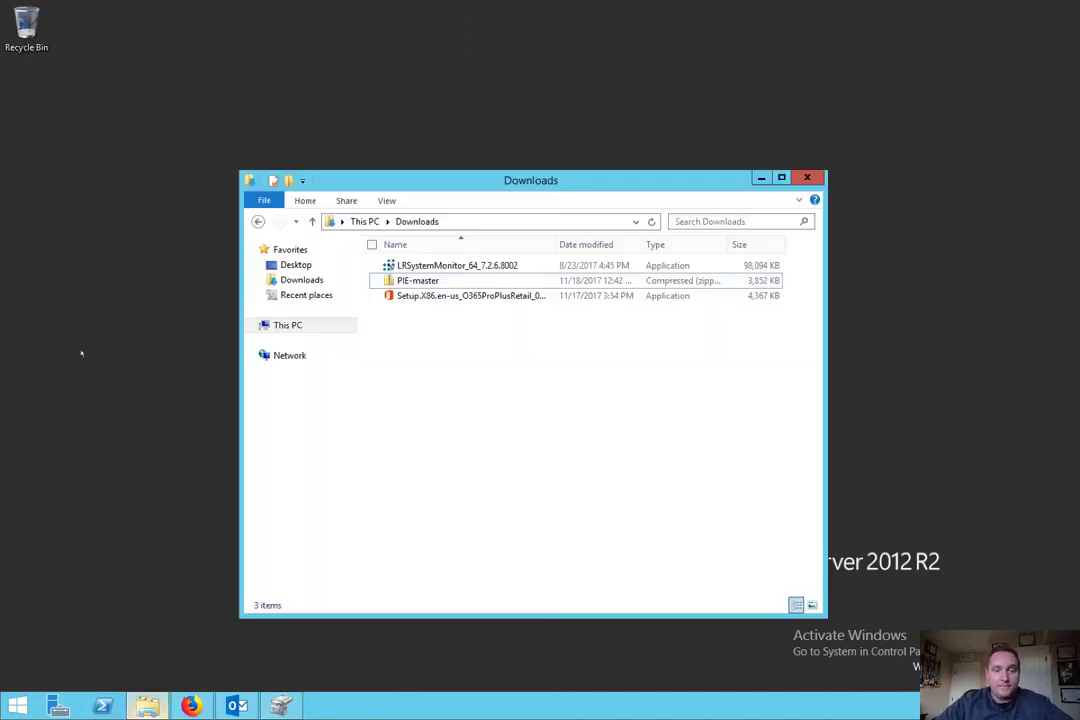
pyautogui.click(395, 282)
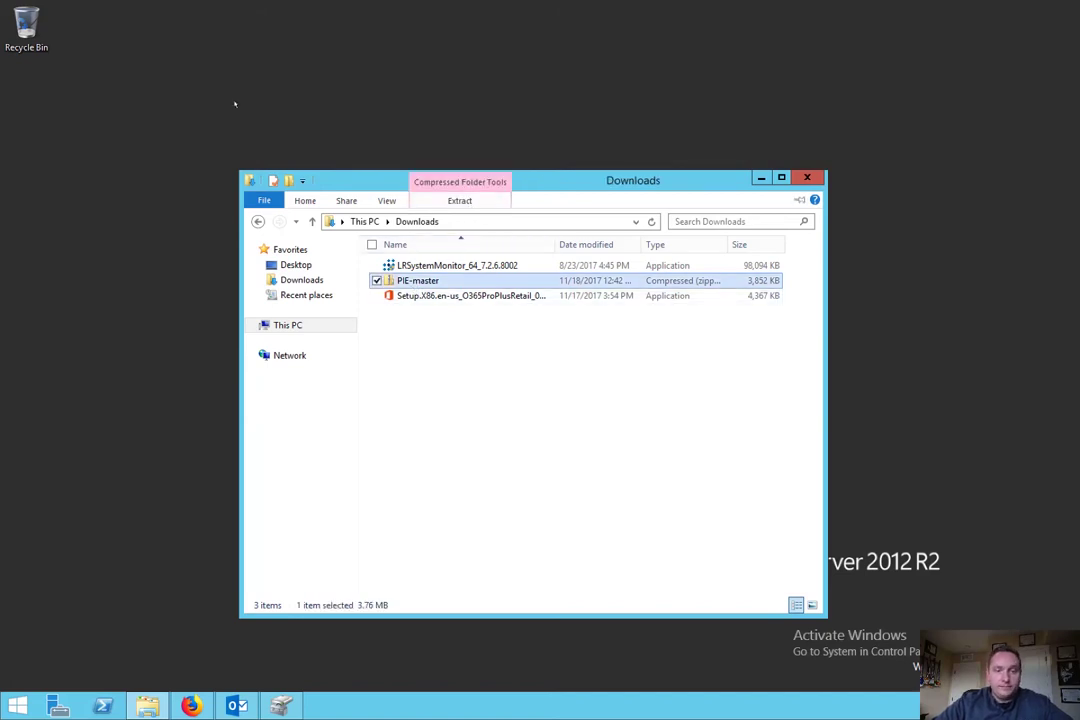
pyautogui.click(460, 200)
pyautogui.click(646, 234)
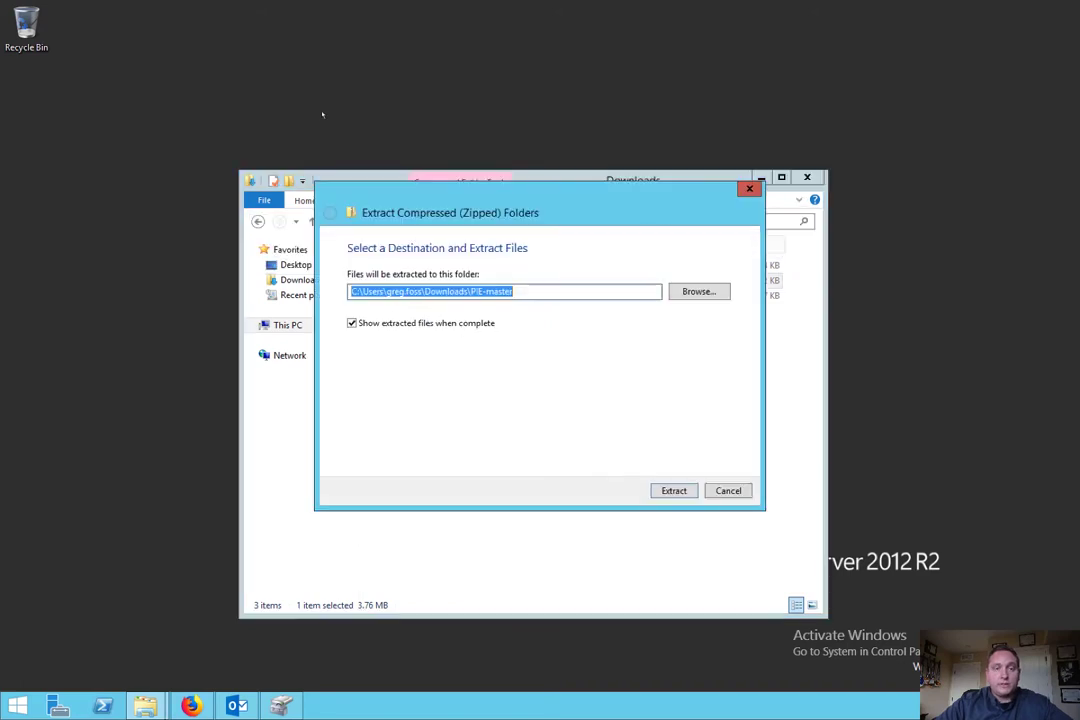
# - Extract PIE-master into Downloads and close the leftover Downloads window
pyautogui.click(673, 491)
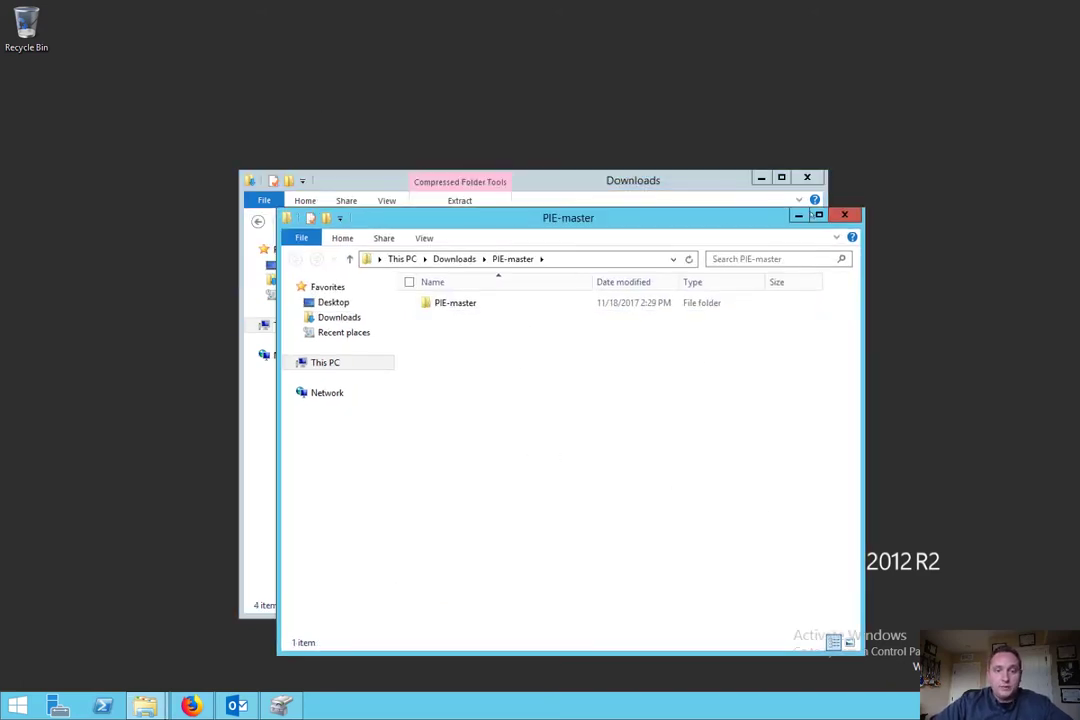
pyautogui.click(807, 177)
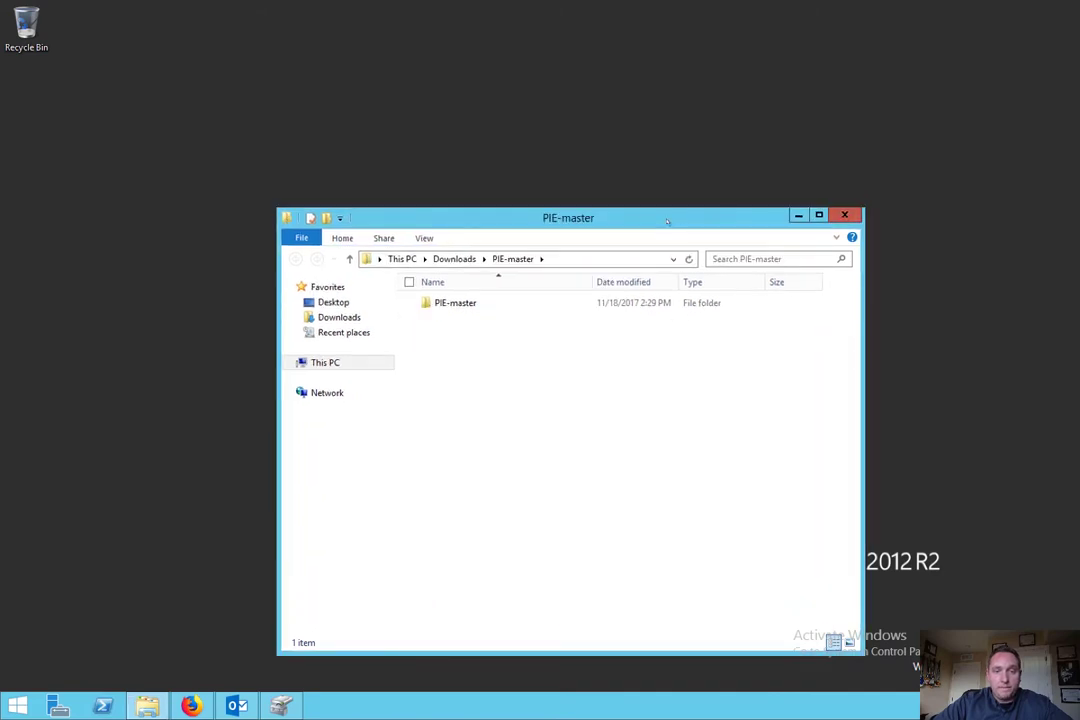
pyautogui.moveTo(667, 221); pyautogui.dragTo(624, 136)
# - Browse into PIE-master's Scripts folder, look inside PIE_Message-Trace-Logging, and return to Scripts
pyautogui.doubleClick(428, 218)
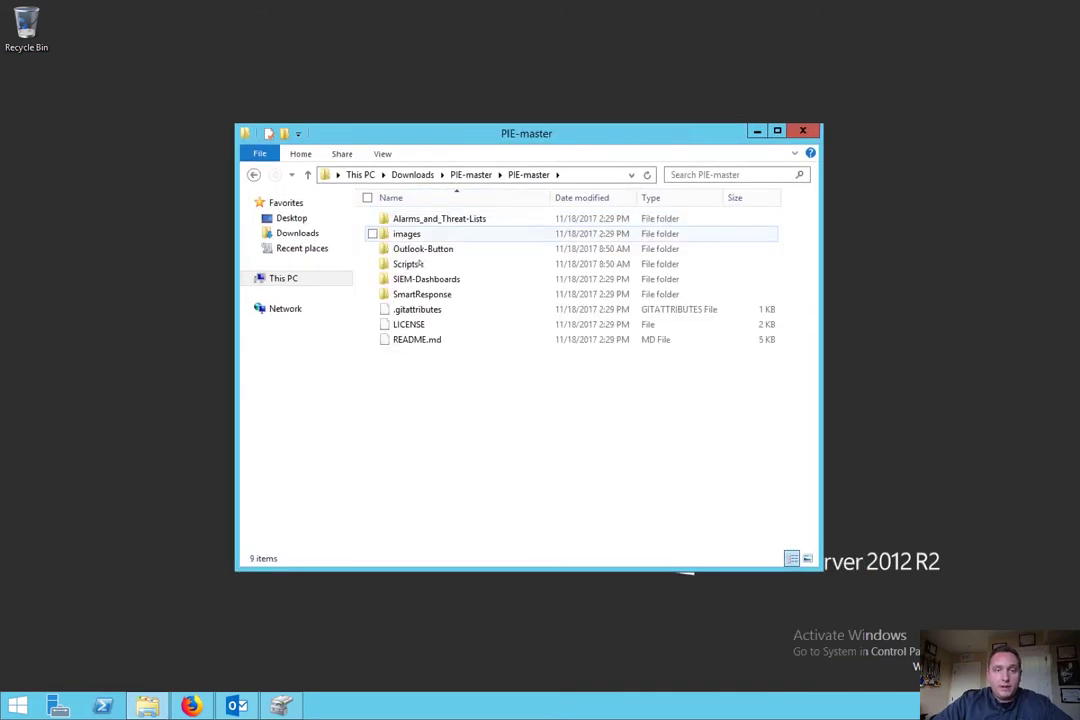
pyautogui.doubleClick(420, 263)
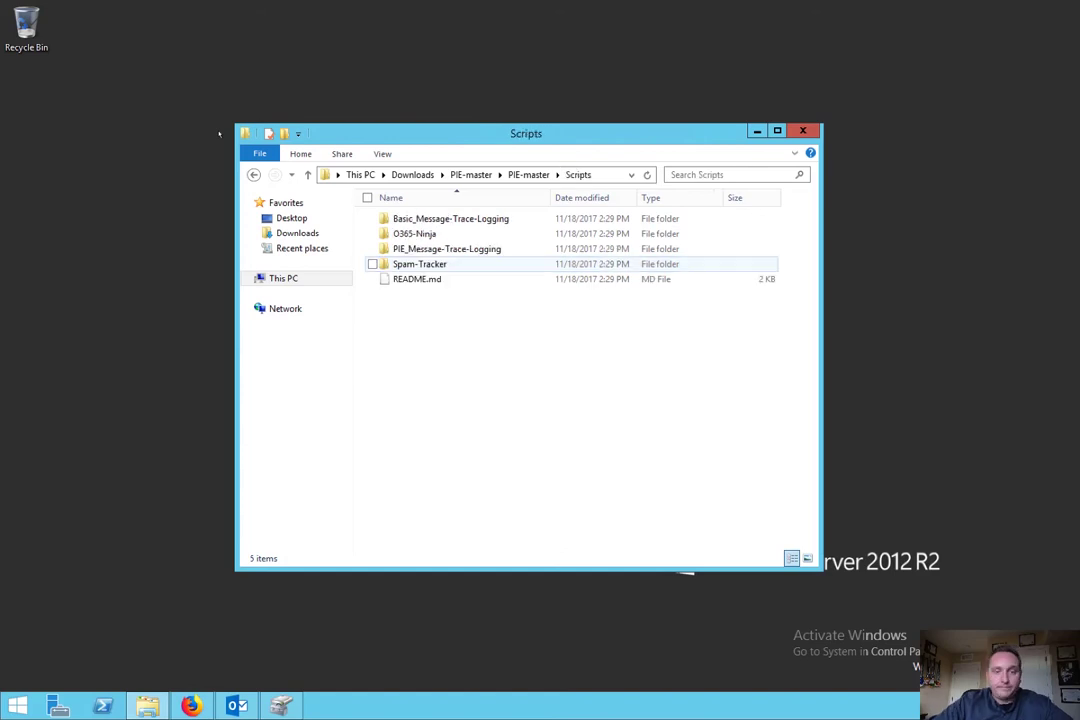
pyautogui.click(447, 248)
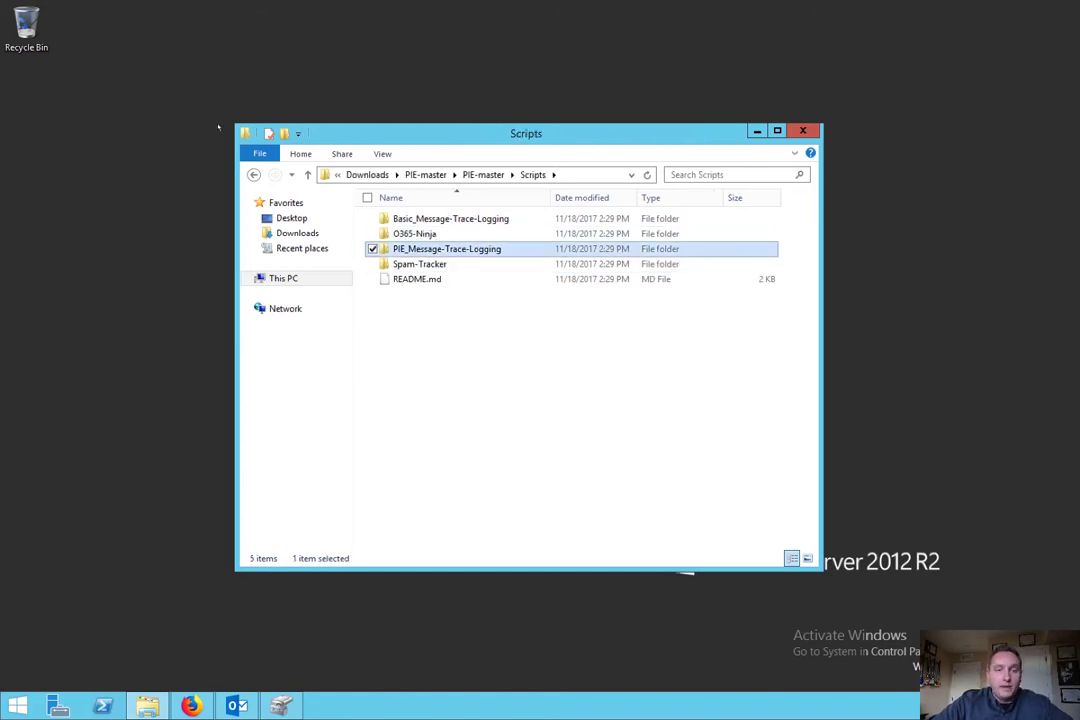
pyautogui.press('Return')
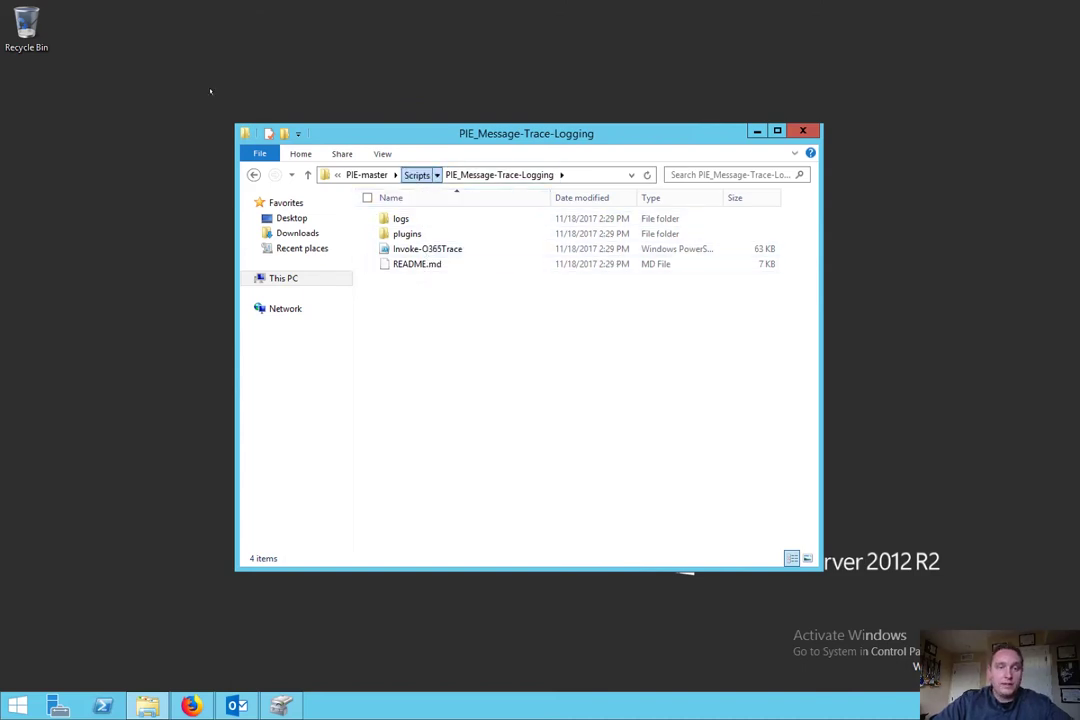
pyautogui.click(416, 174)
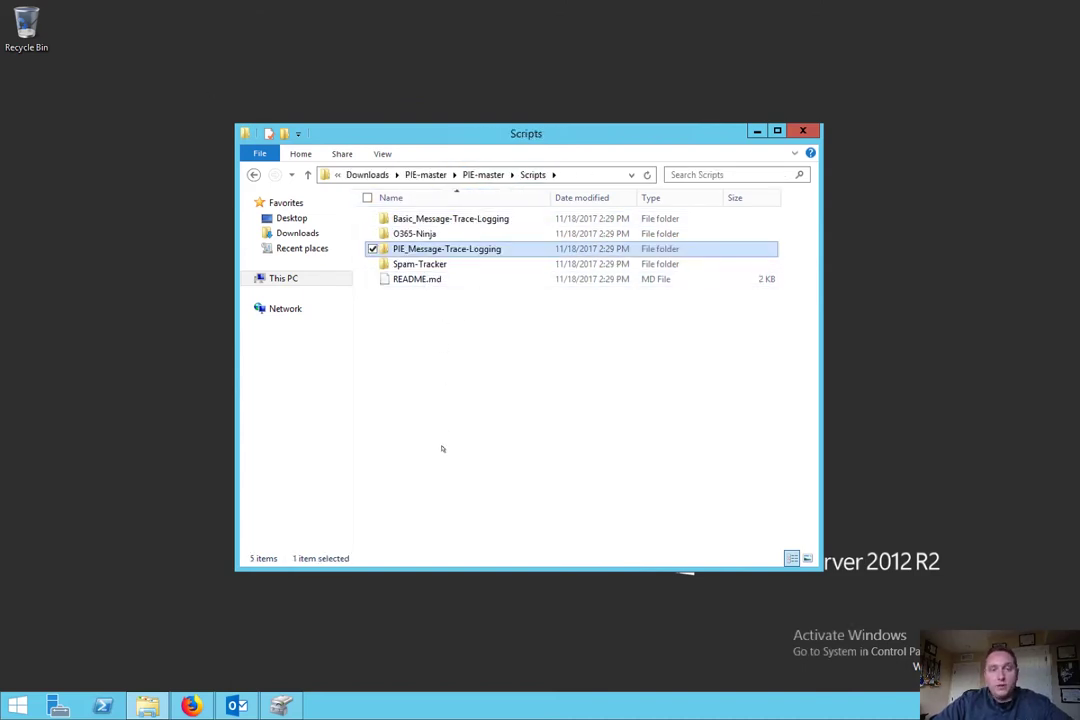
# - In a new Explorer window on drive E:, rename the PIE_Message-Trace-Logging folder to PIE
pyautogui.hotkey('ctrl', 'n')
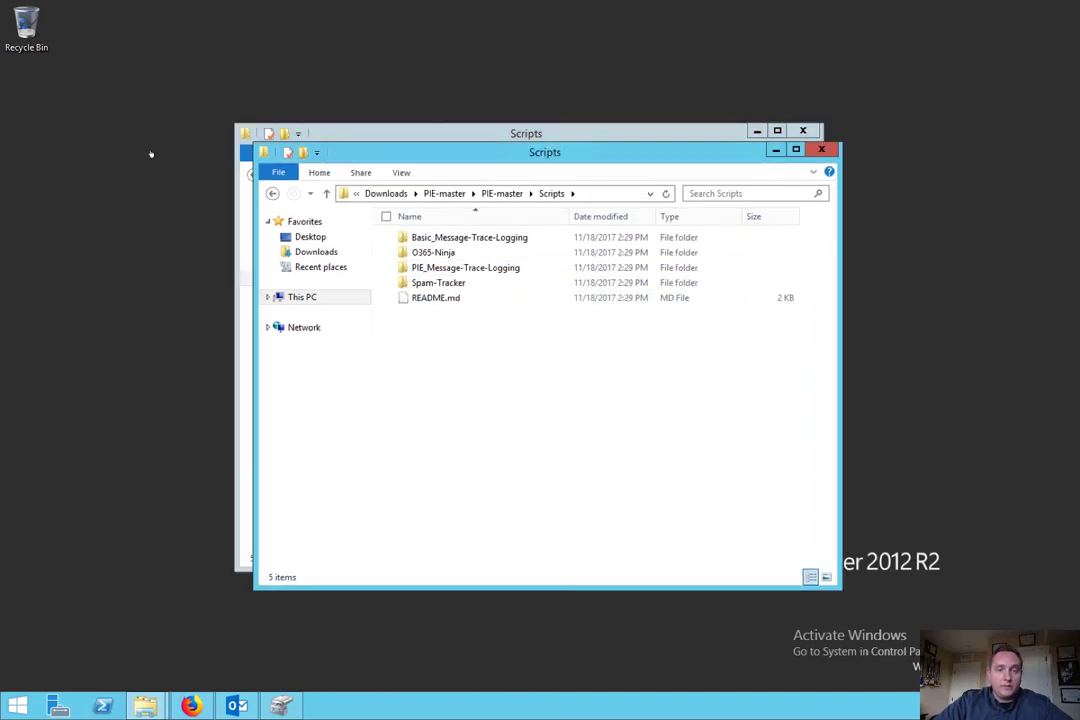
pyautogui.click(302, 297)
pyautogui.doubleClick(644, 431)
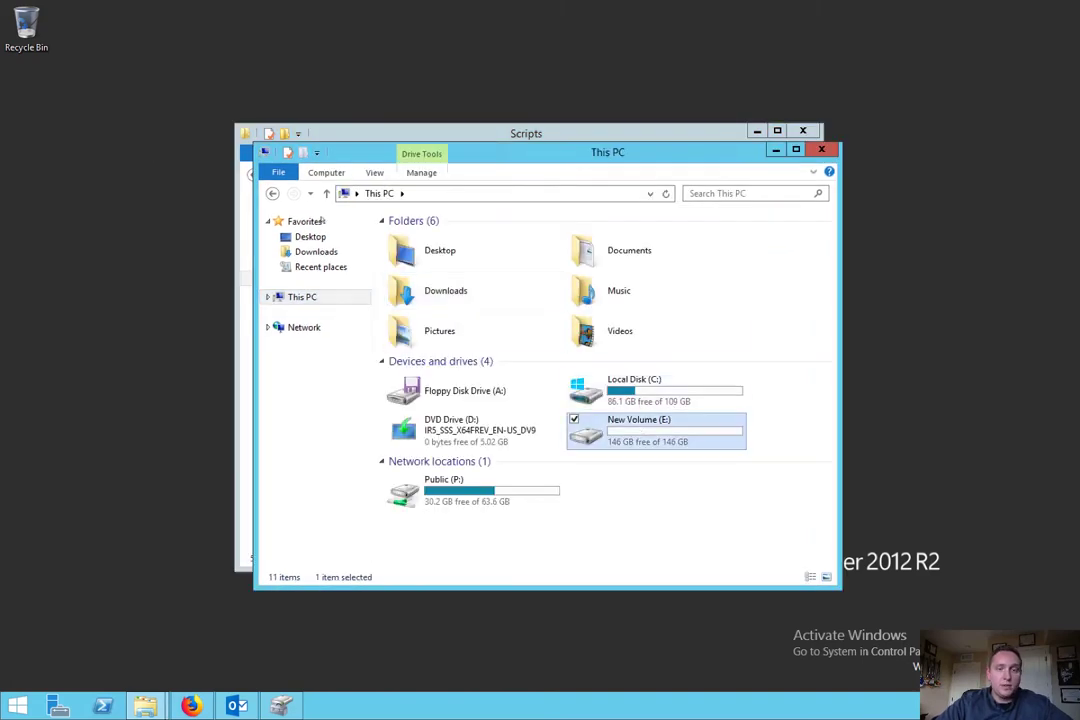
pyautogui.hotkey('ctrl', 'v')
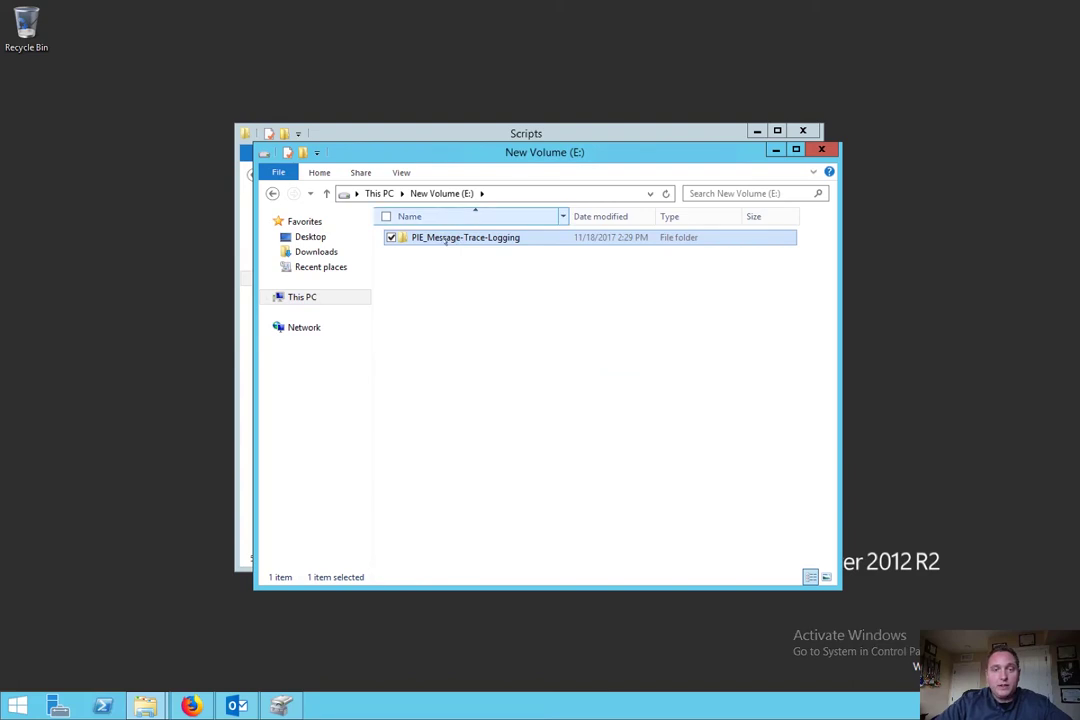
pyautogui.press('F2')
pyautogui.write('PIE')
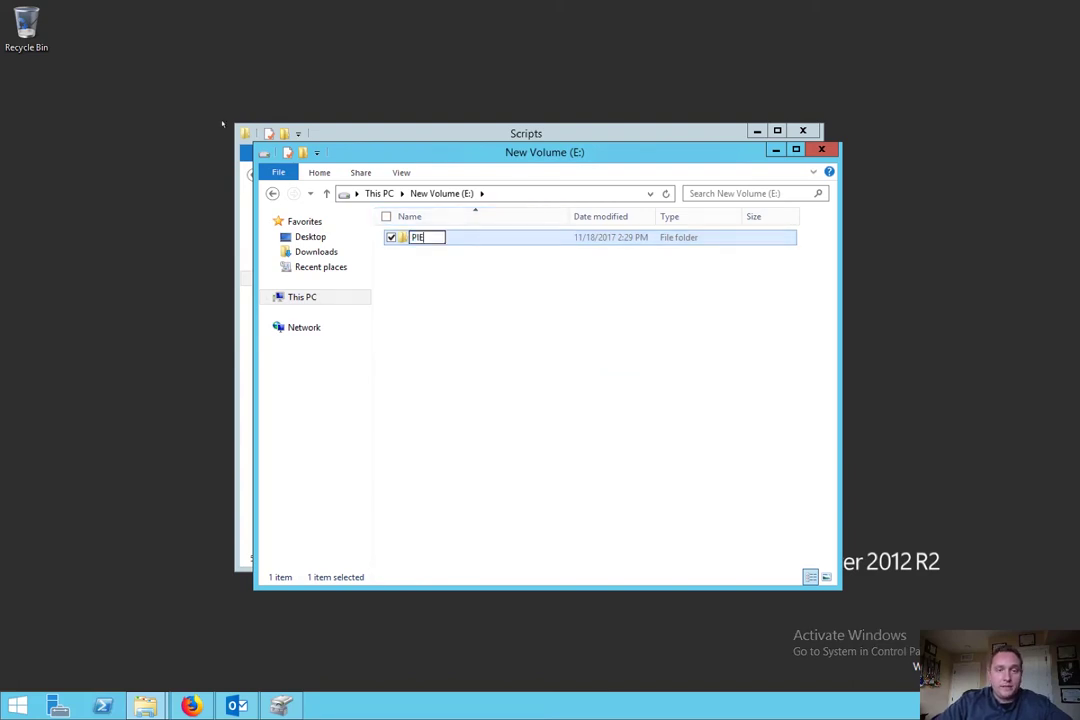
pyautogui.press('Return')
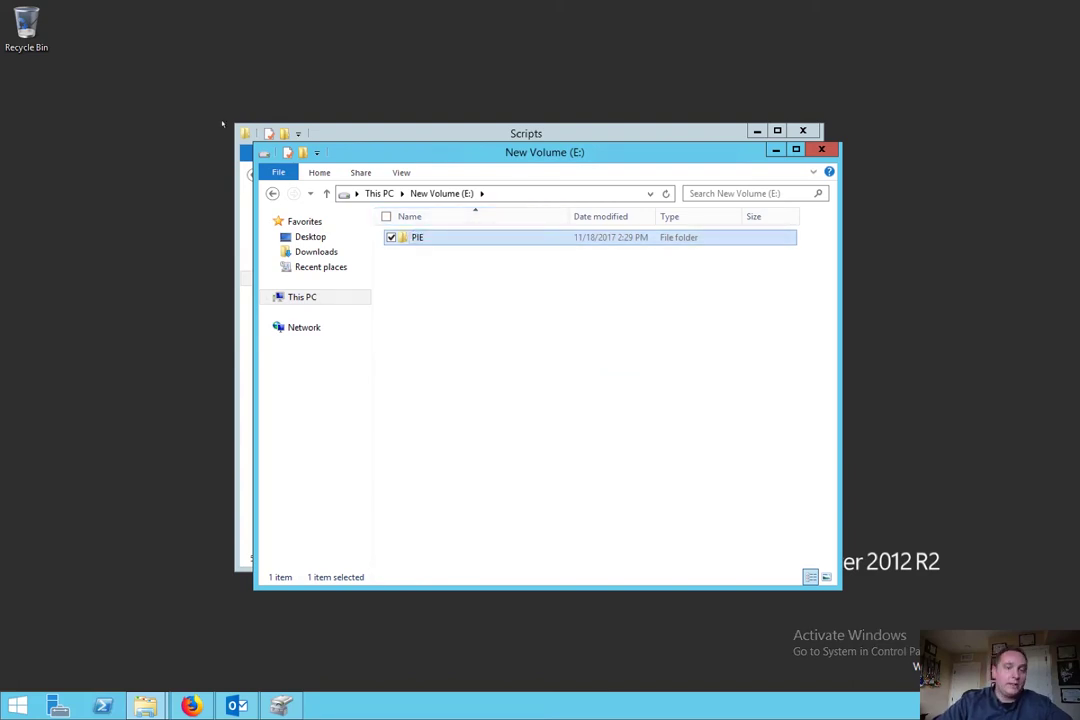
# - Open the PIE folder and open Invoke-O365Trace.ps1 for editing, confirming the security warning
pyautogui.press('Return')
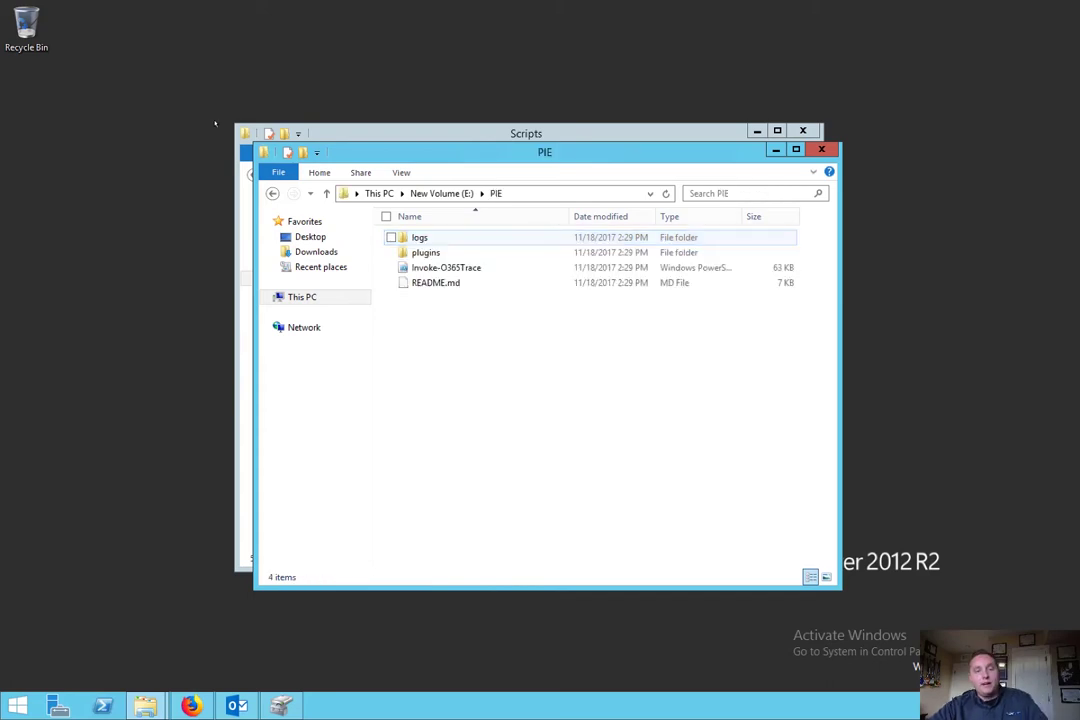
pyautogui.click(430, 268)
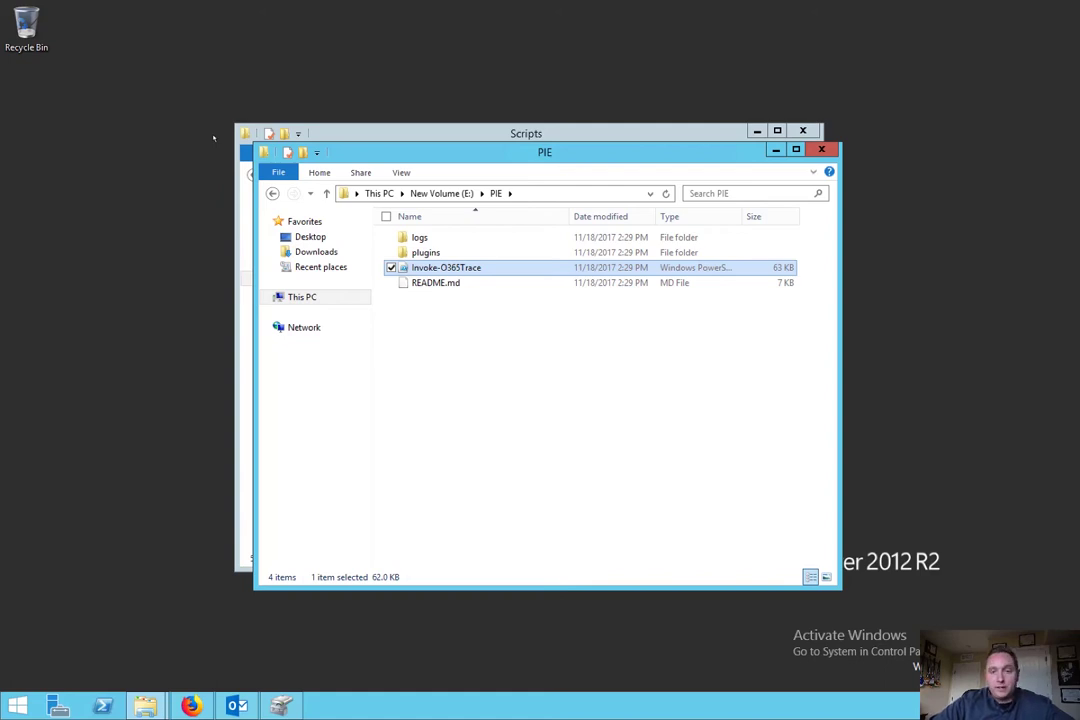
pyautogui.rightClick(424, 269)
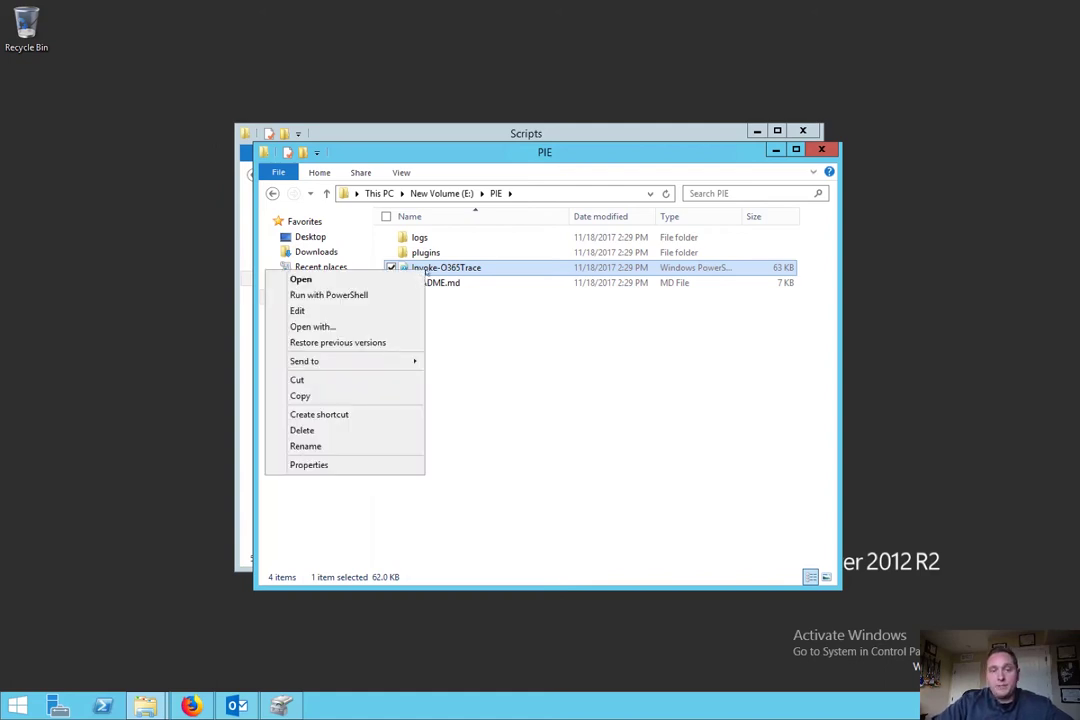
pyautogui.click(396, 312)
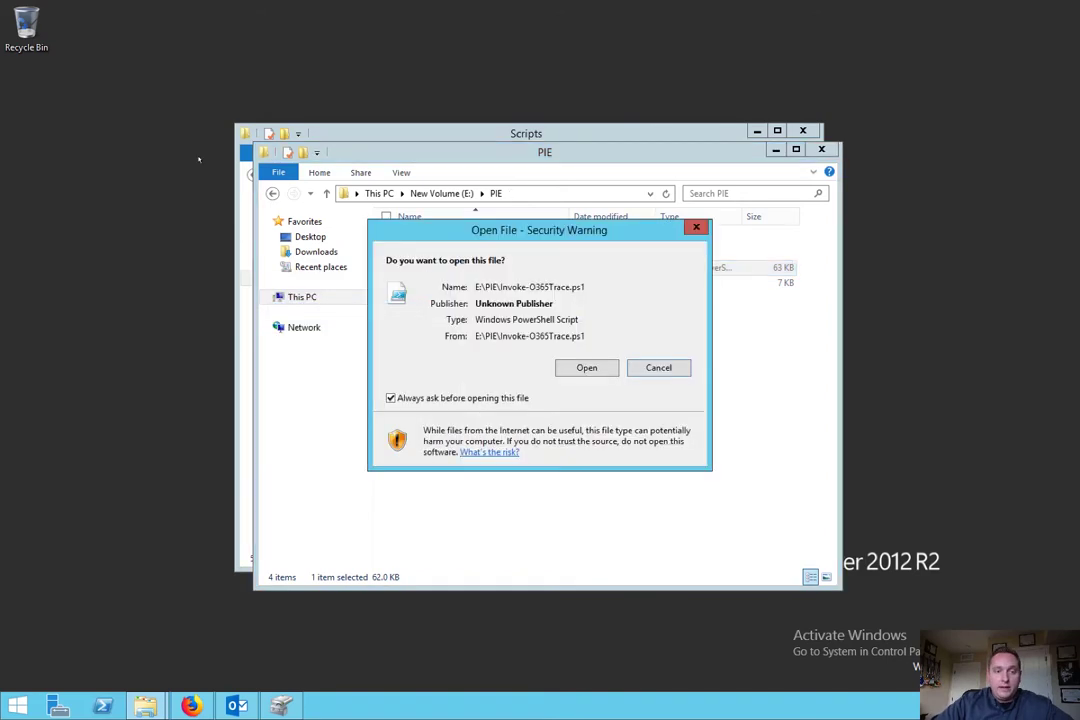
pyautogui.click(586, 368)
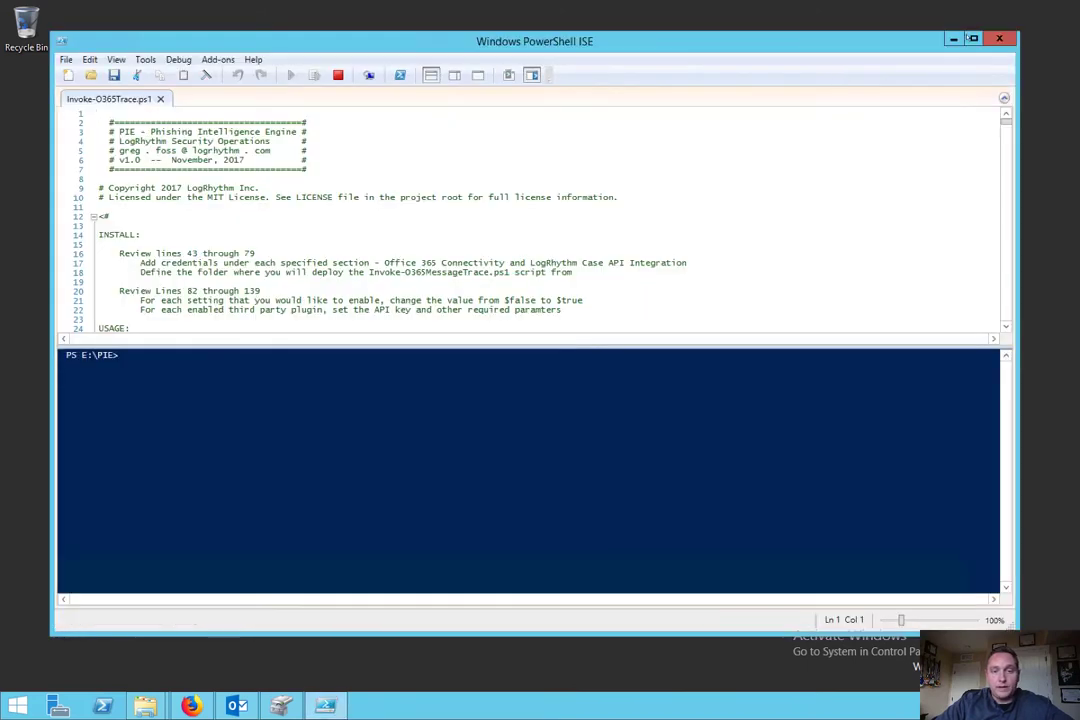
# - Maximize the ISE window, close the Commands pane, and highlight the install notes
pyautogui.click(976, 43)
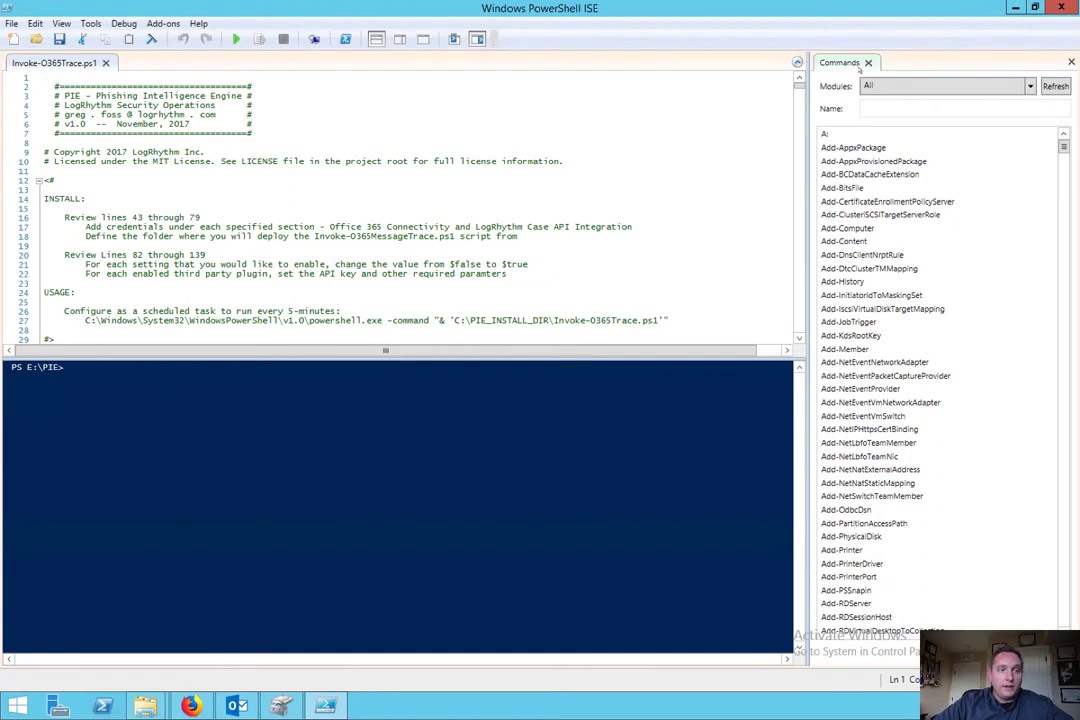
pyautogui.click(867, 63)
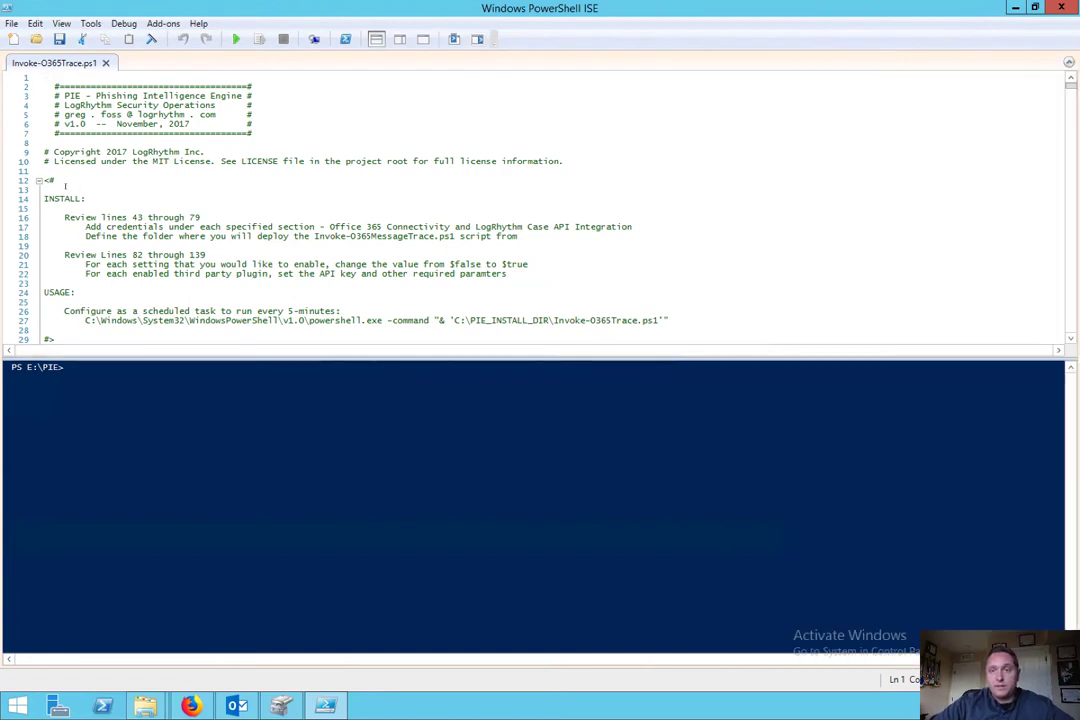
pyautogui.moveTo(64, 217); pyautogui.dragTo(446, 246)
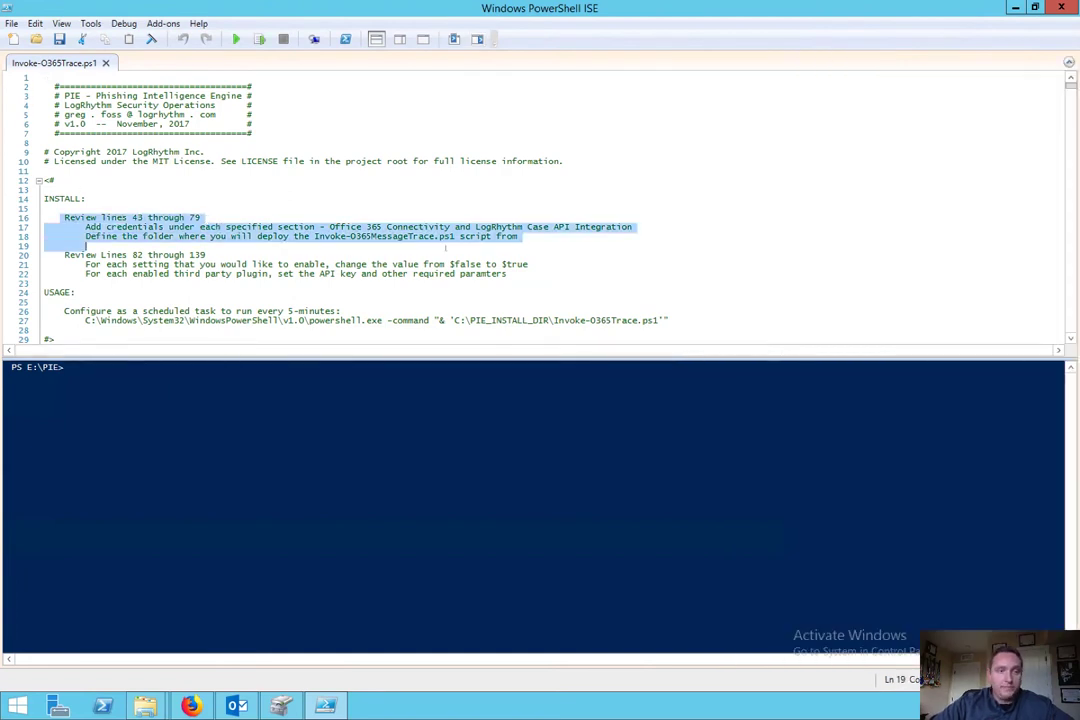
pyautogui.click(135, 212)
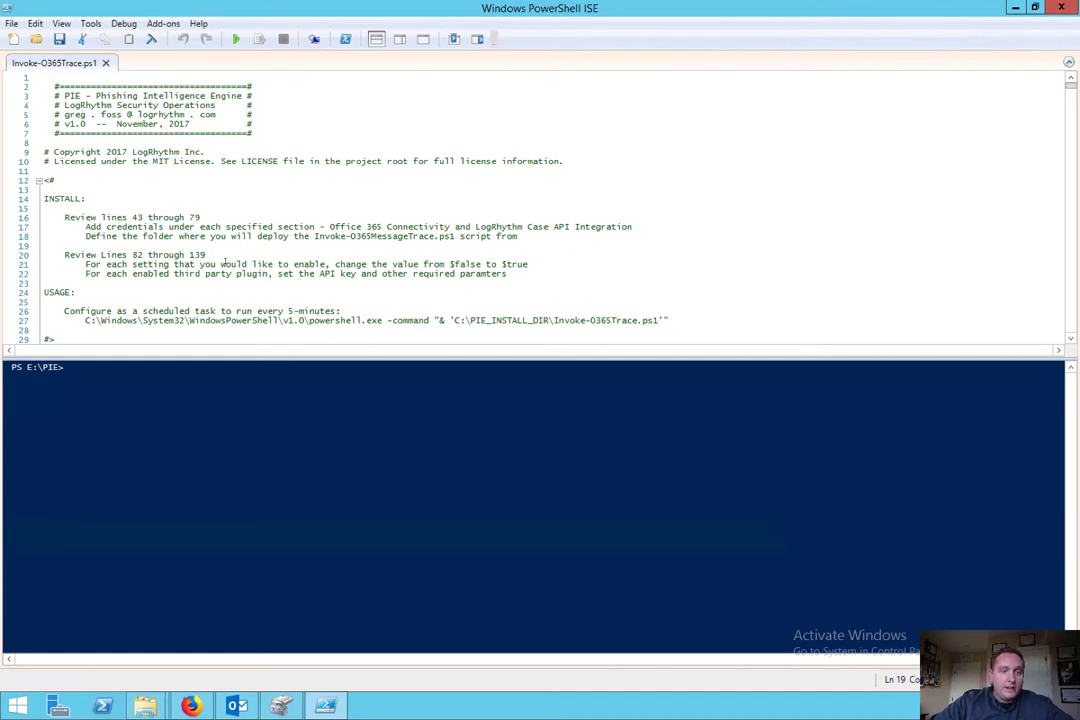
pyautogui.moveTo(64, 255); pyautogui.dragTo(512, 274)
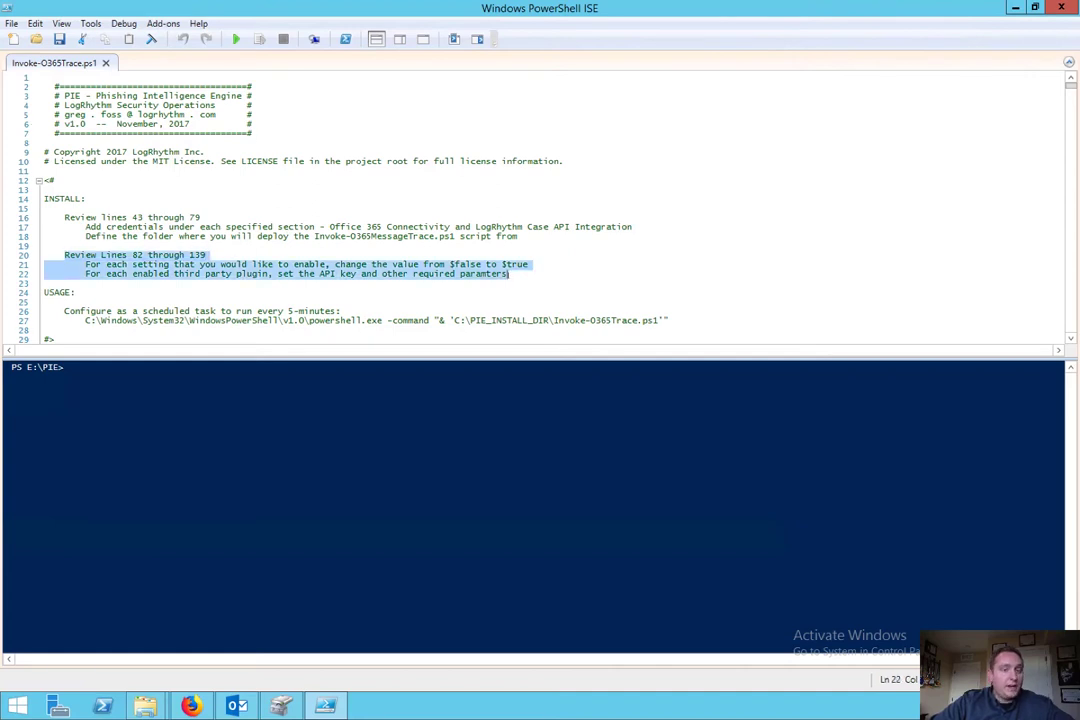
pyautogui.click(512, 274)
# - Scroll down past the EDIT THIS SECTION comment block to the DEFINE GLOBAL PARAMETERS settings
pyautogui.scroll(-6, 351, 193)
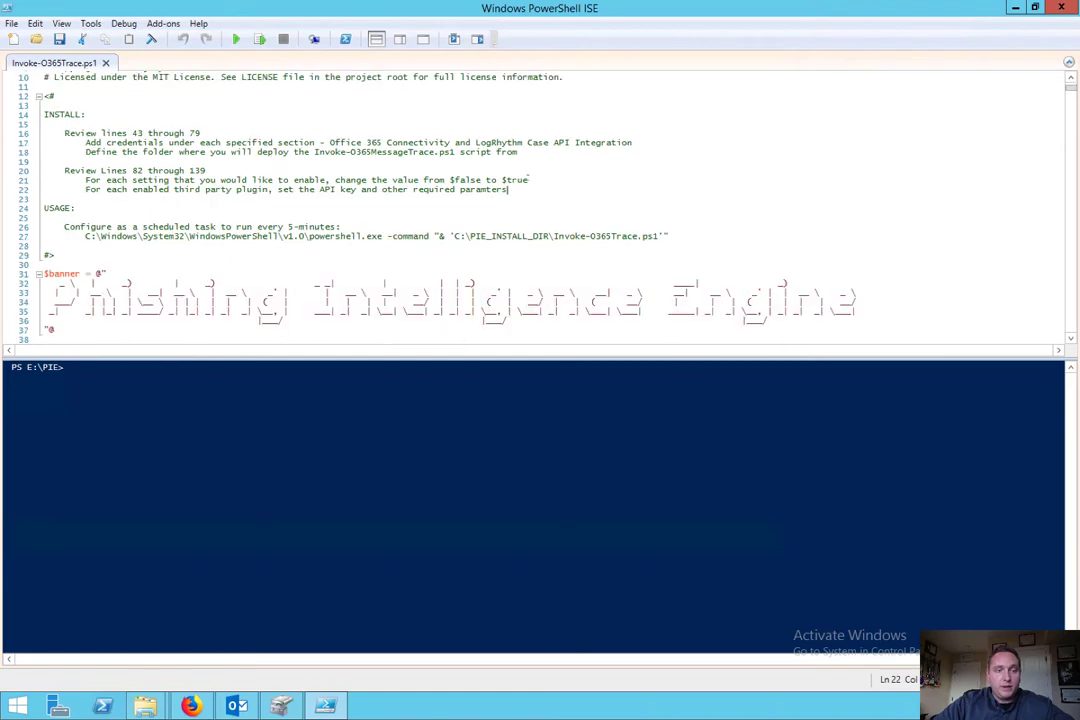
pyautogui.scroll(-3, 351, 193)
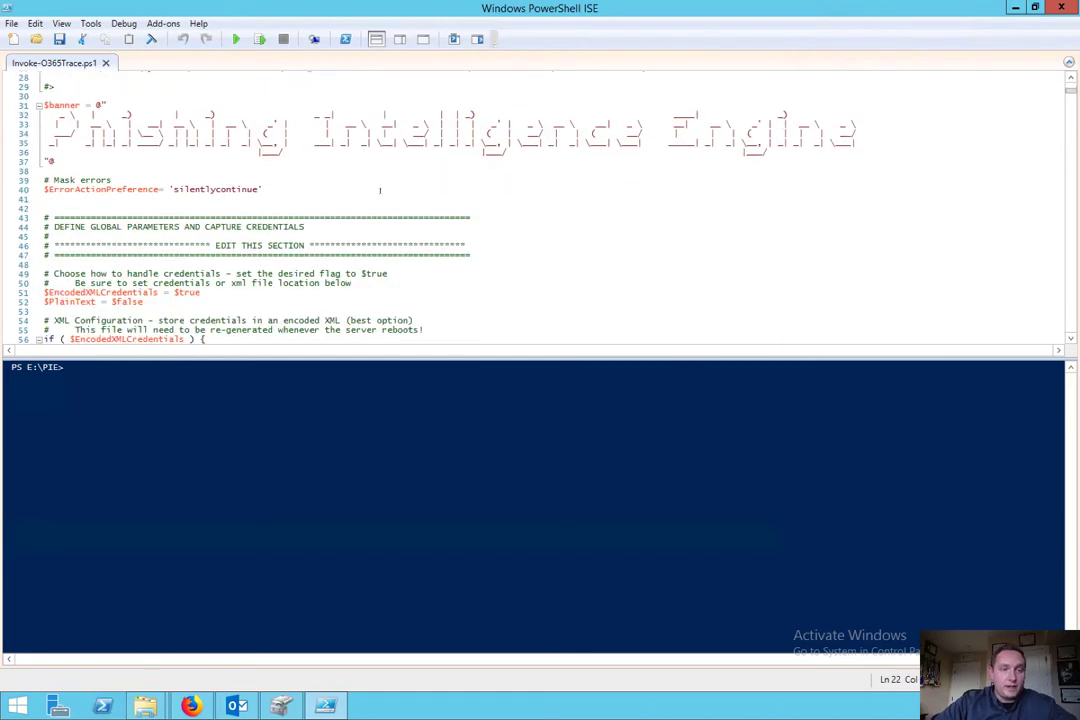
pyautogui.scroll(-1, 378, 188)
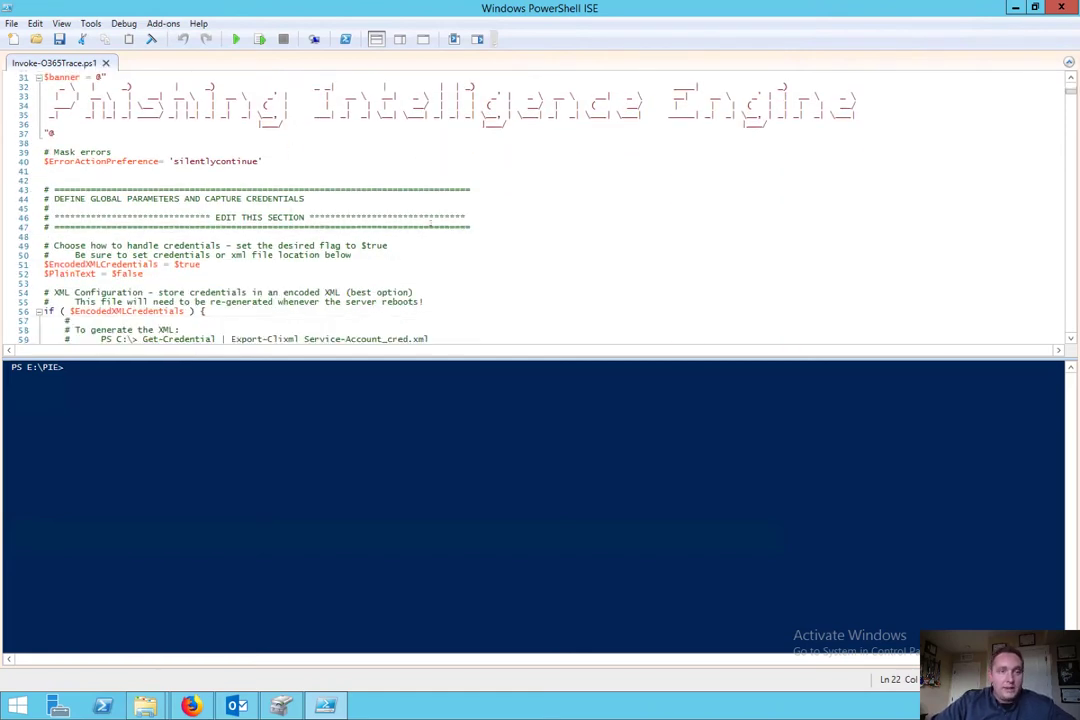
pyautogui.moveTo(481, 227); pyautogui.dragTo(43, 189)
pyautogui.click(330, 245)
pyautogui.scroll(-3, 314, 233)
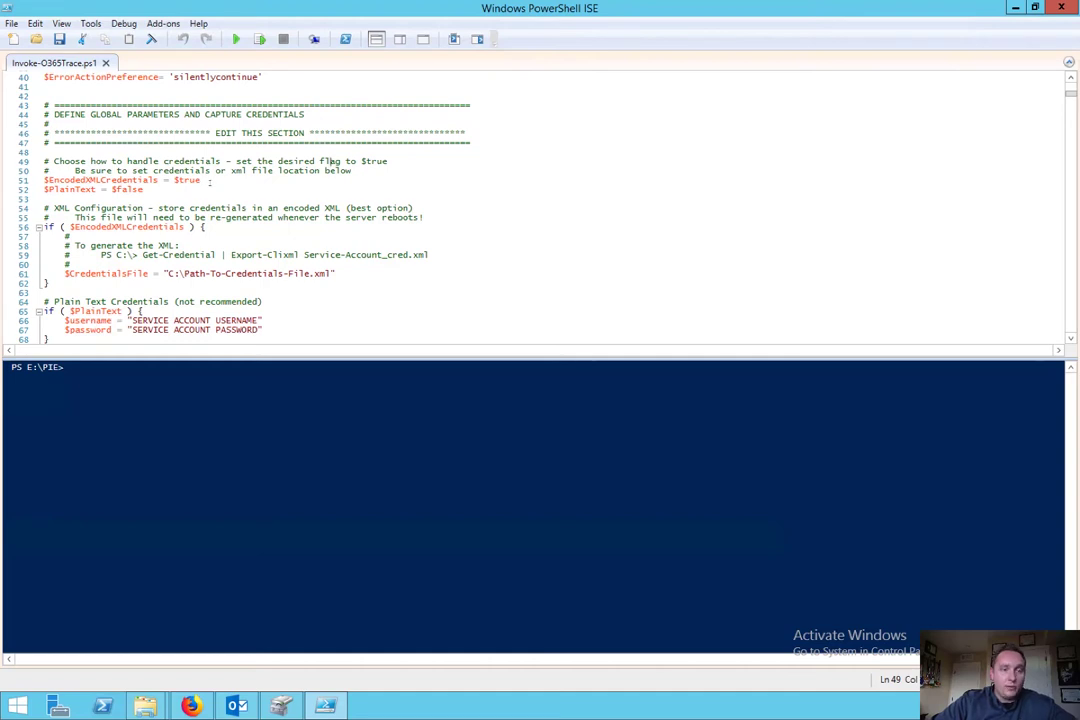
pyautogui.scroll(-1, 210, 181)
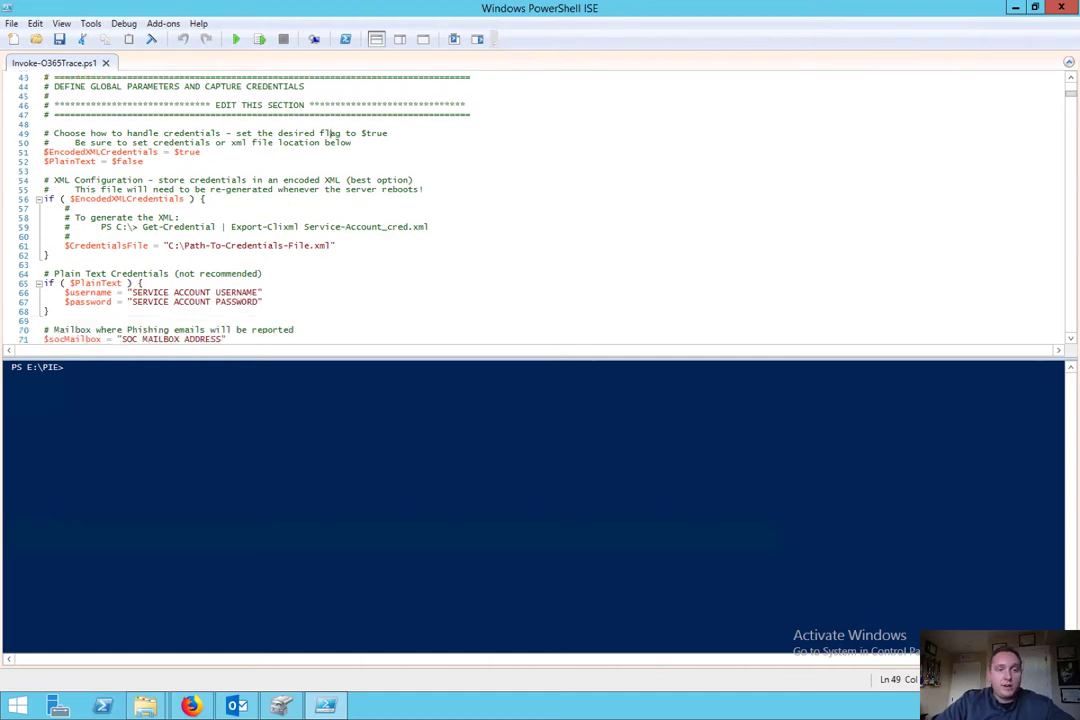
pyautogui.moveTo(44, 152); pyautogui.dragTo(221, 155)
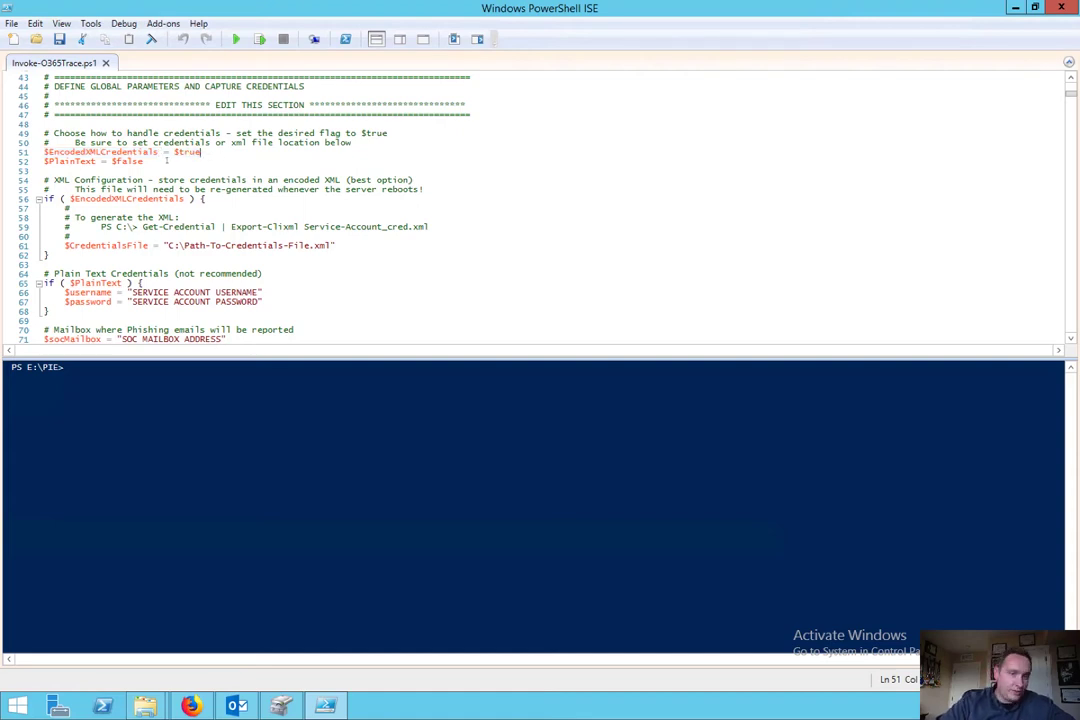
pyautogui.moveTo(44, 161); pyautogui.dragTo(133, 163)
pyautogui.click(113, 161)
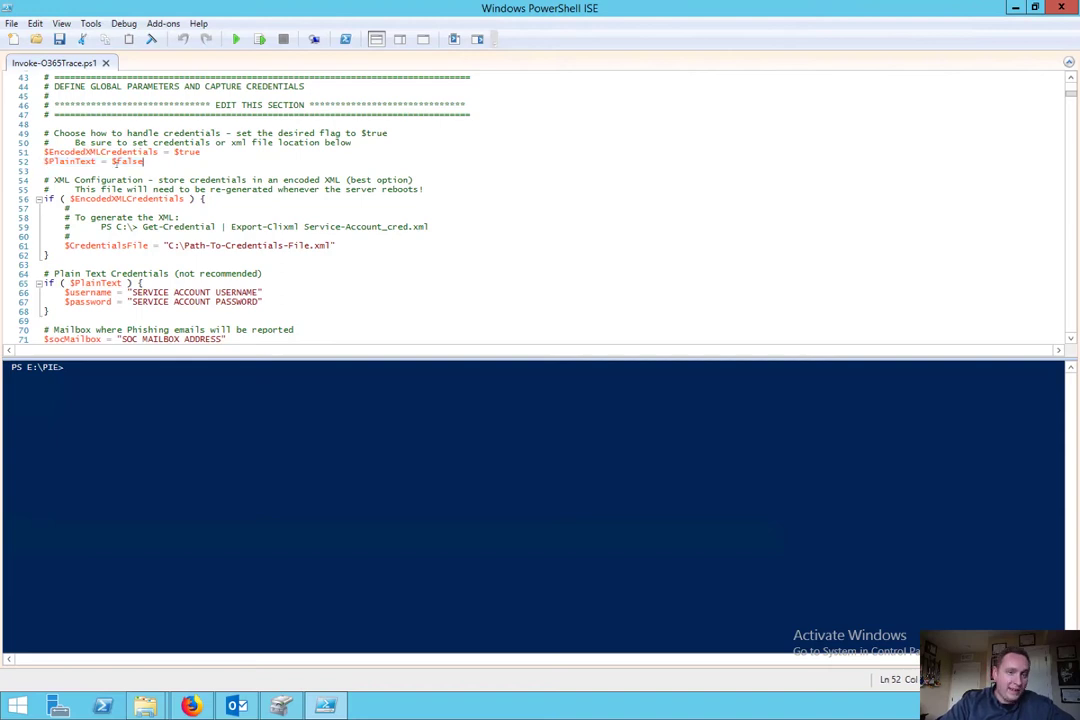
pyautogui.click(44, 152)
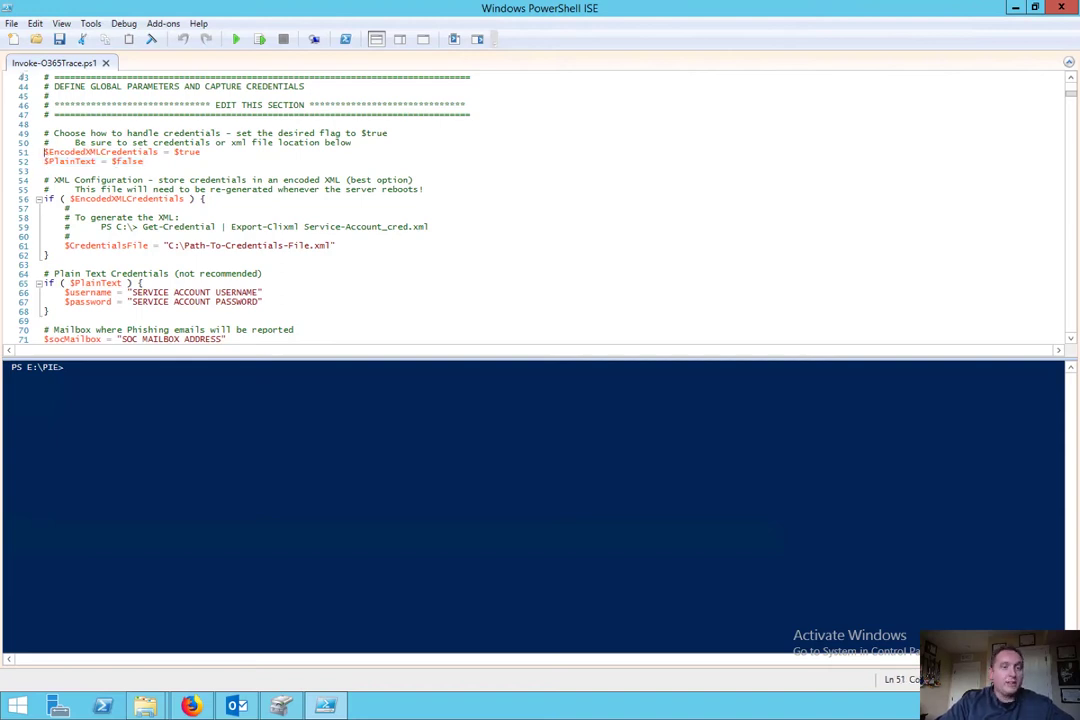
pyautogui.moveTo(44, 152); pyautogui.dragTo(203, 152)
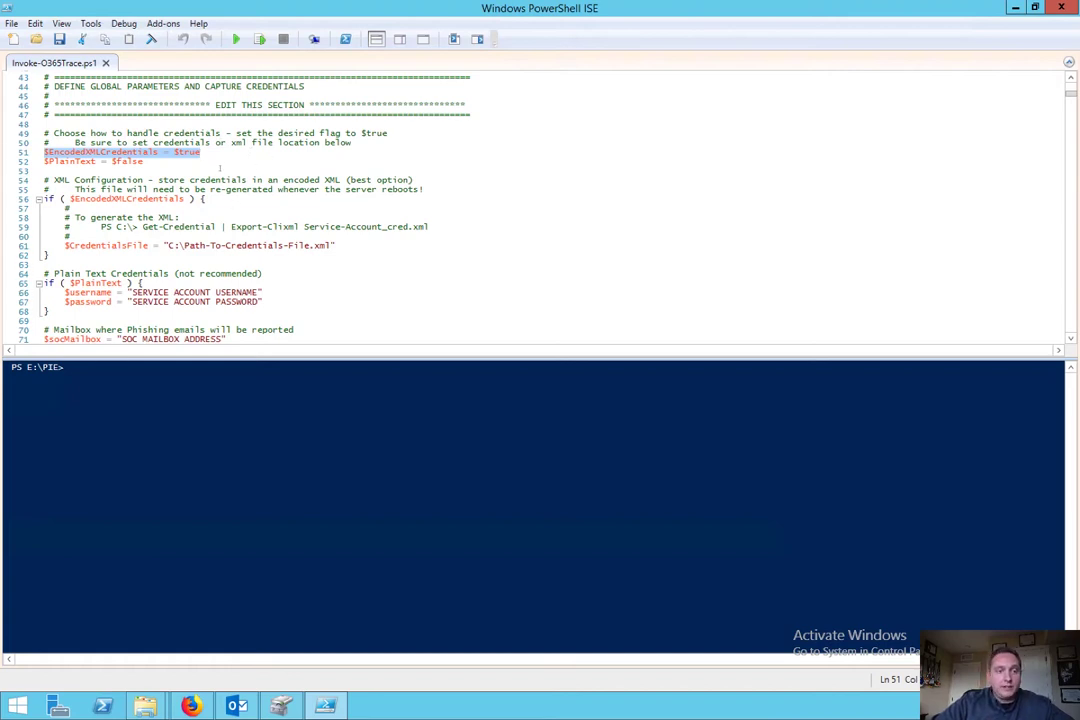
pyautogui.click(152, 142)
pyautogui.moveTo(138, 161); pyautogui.dragTo(45, 161)
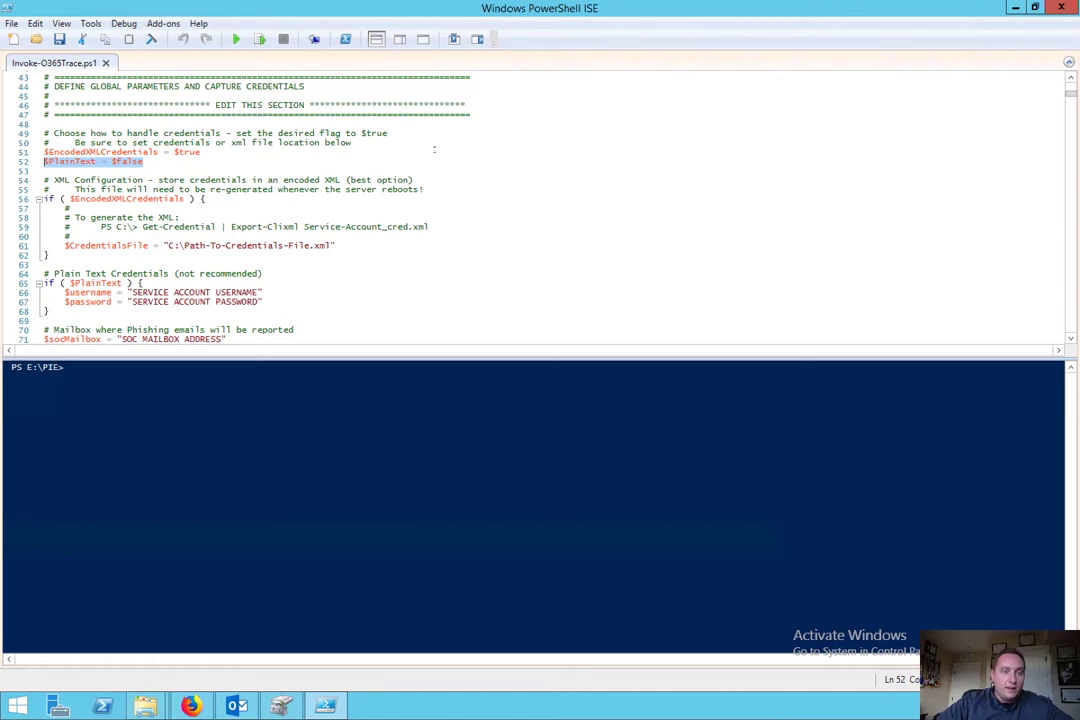
pyautogui.scroll(-1, 462, 154)
pyautogui.click(257, 105)
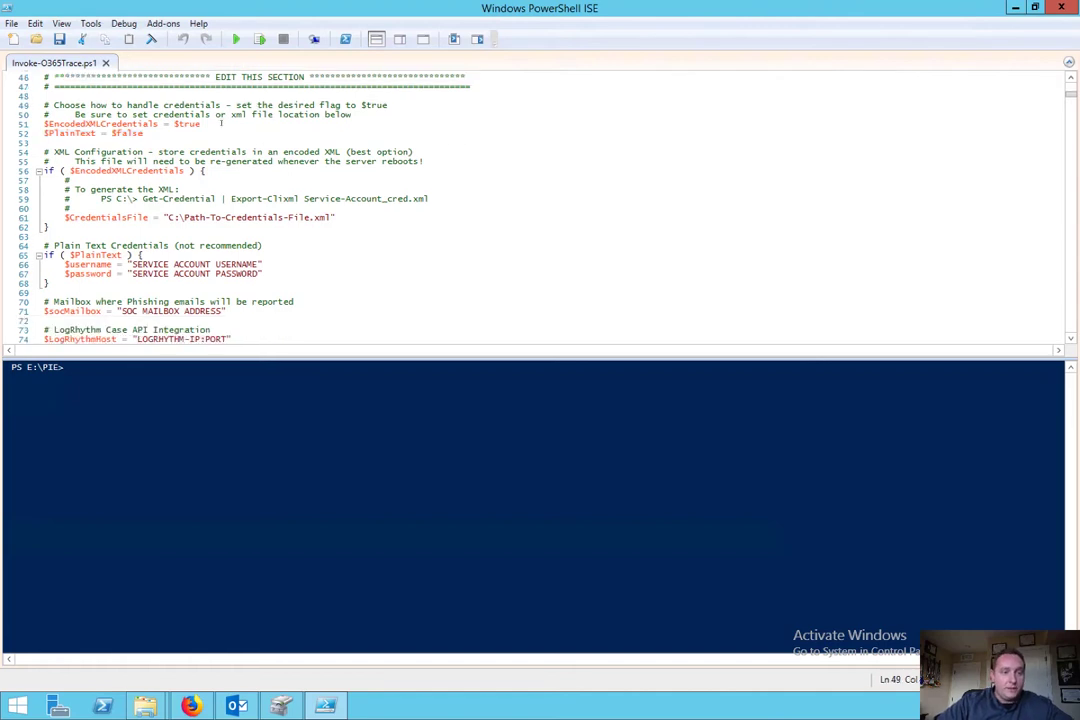
pyautogui.click(221, 122)
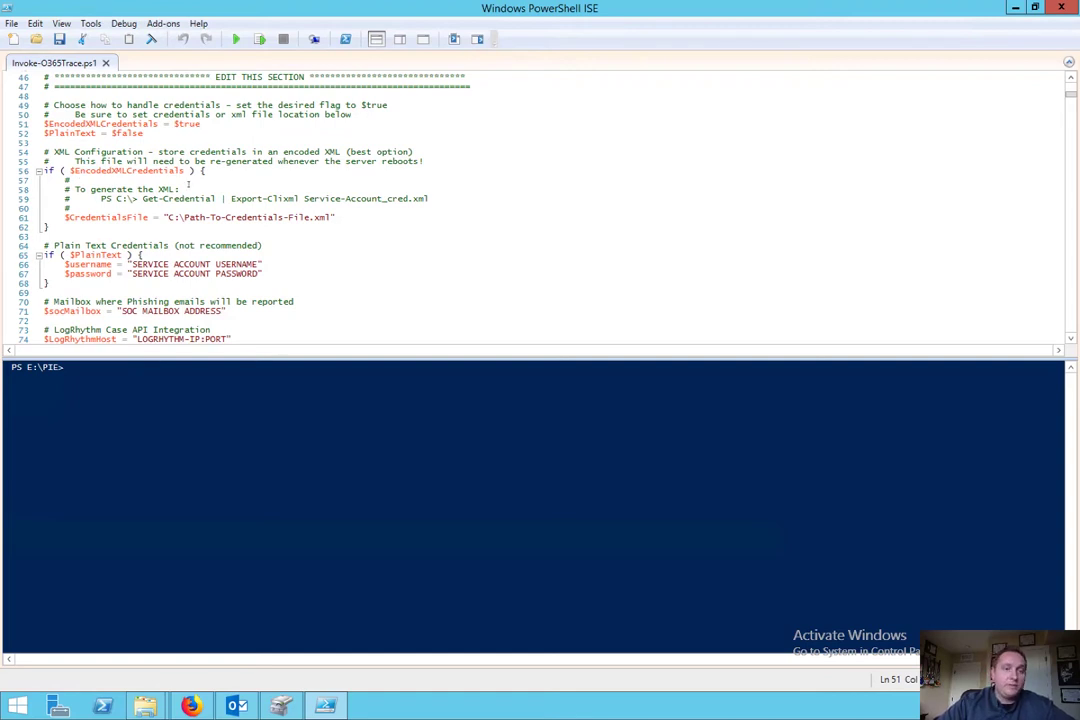
# - Select and copy the example 'Get-Credential | Export-Clixml' command on line 59
pyautogui.scroll(-1, 303, 178)
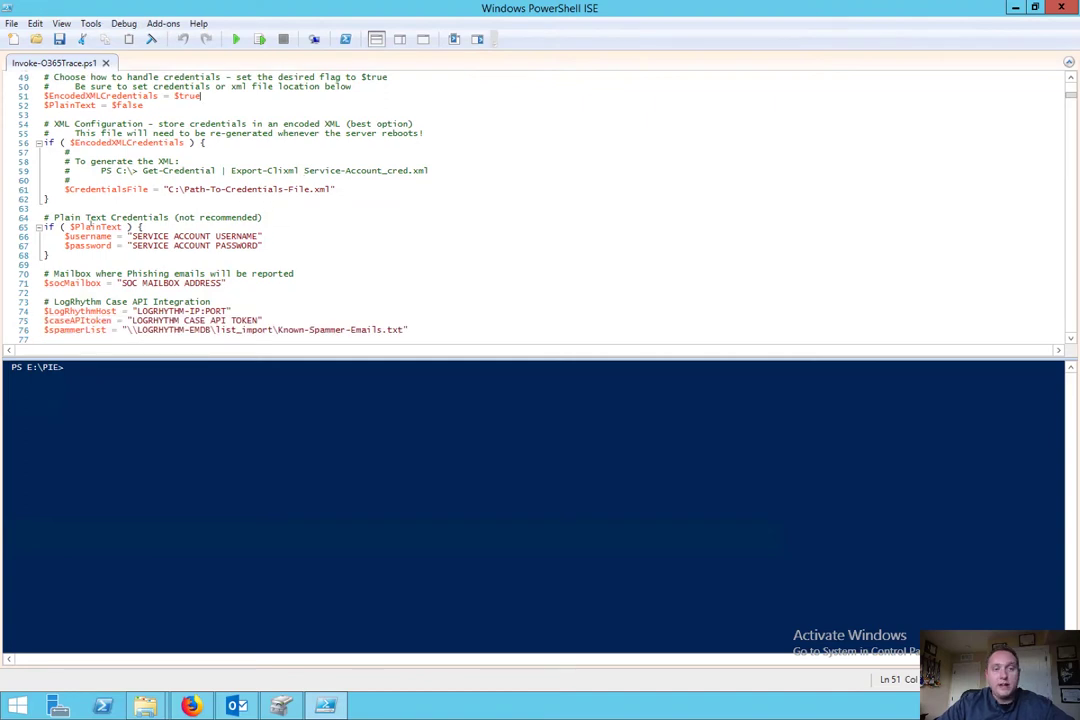
pyautogui.moveTo(42, 142); pyautogui.dragTo(44, 199)
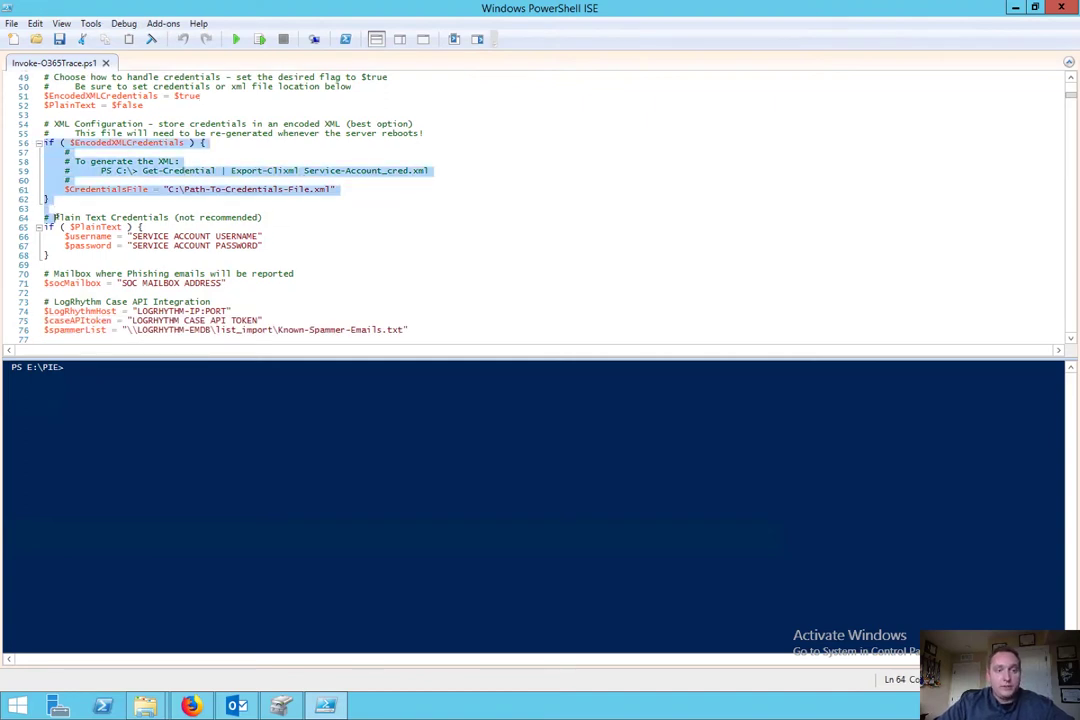
pyautogui.click(44, 199)
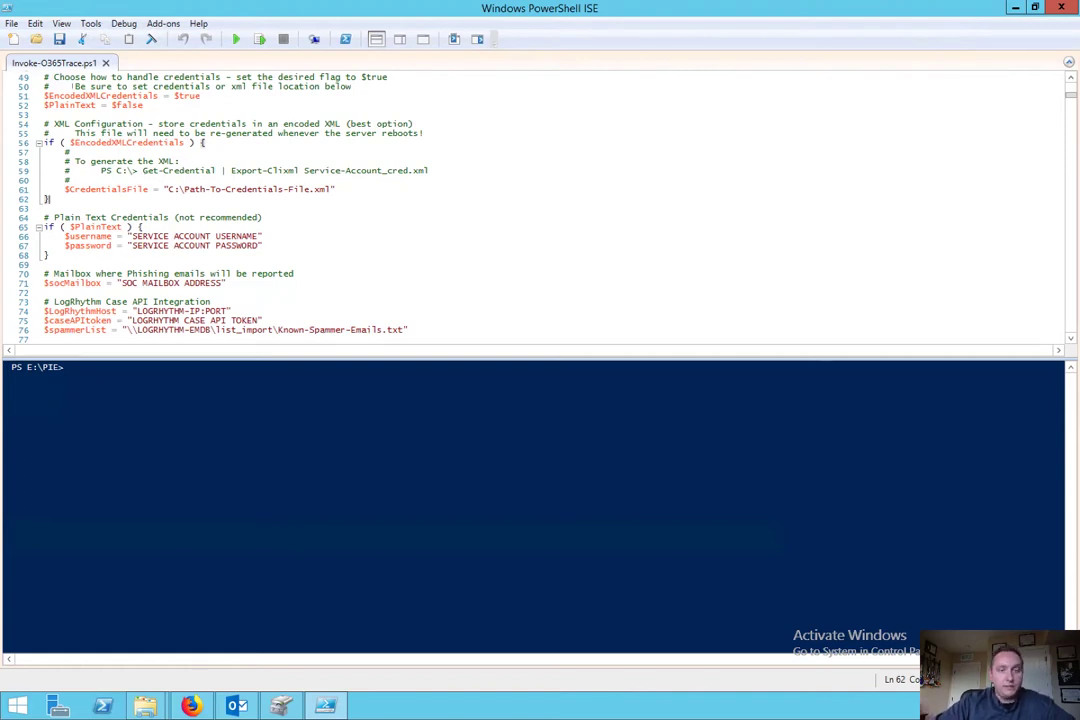
pyautogui.moveTo(142, 170); pyautogui.dragTo(298, 171)
pyautogui.hotkey('ctrl', 'c')
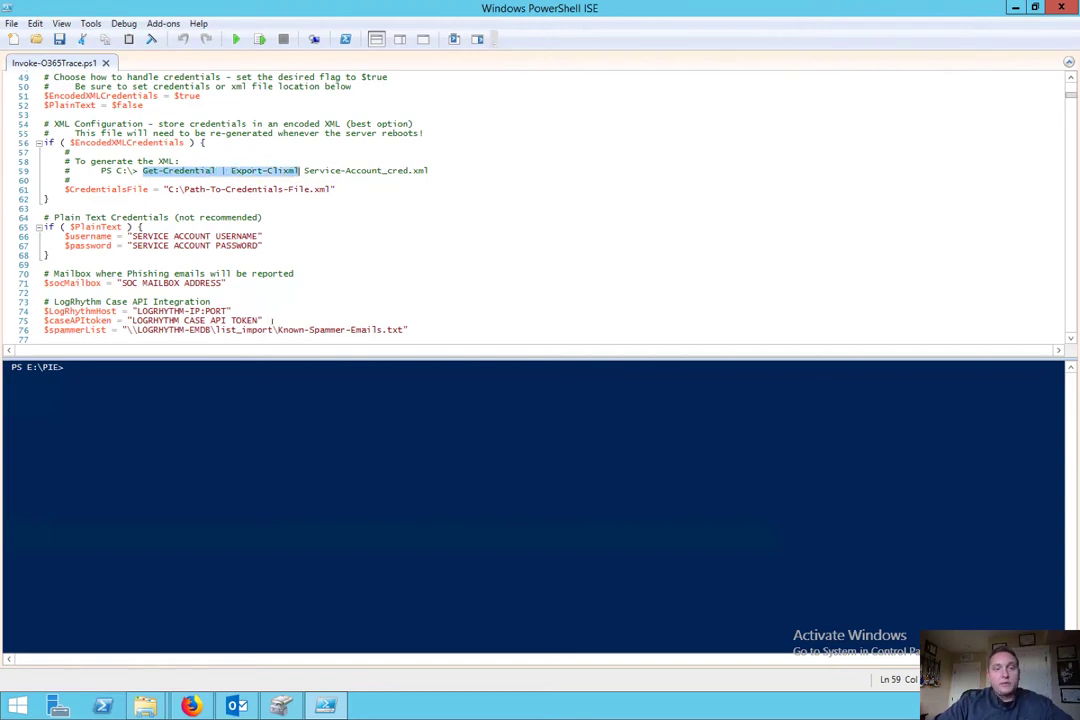
# - Run 'Get-Credential | Export-Clixml svc.xml' in the console, entering the service account's user name and password
pyautogui.click(69, 367)
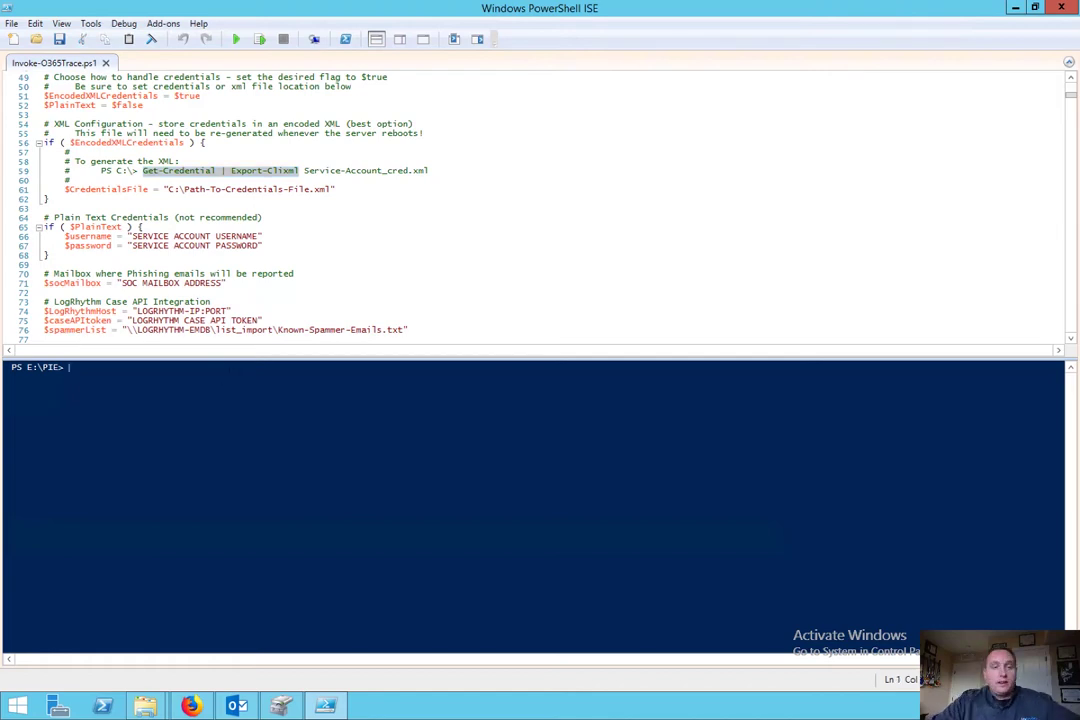
pyautogui.hotkey('ctrl', 'v')
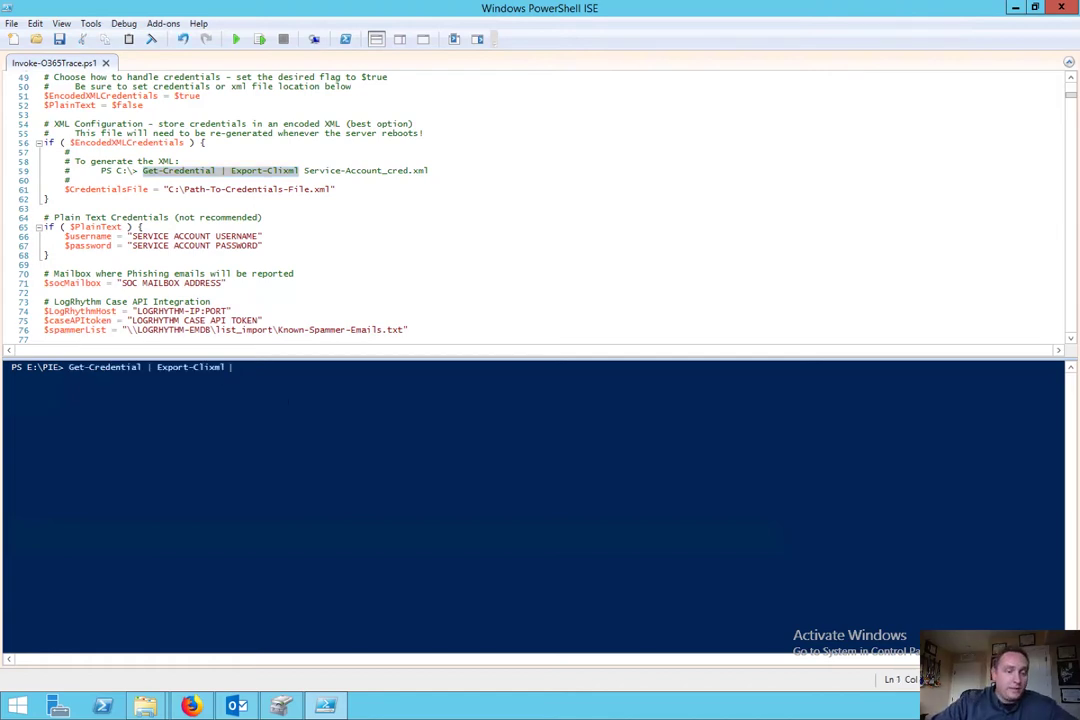
pyautogui.write('svc.xml')
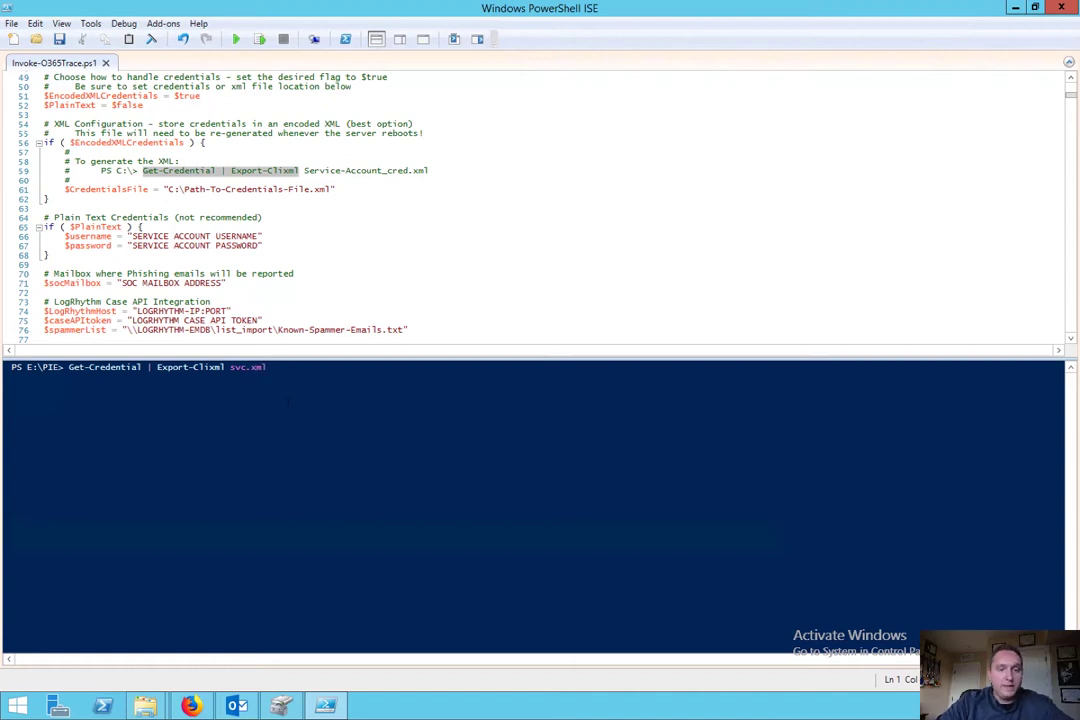
pyautogui.press('Return')
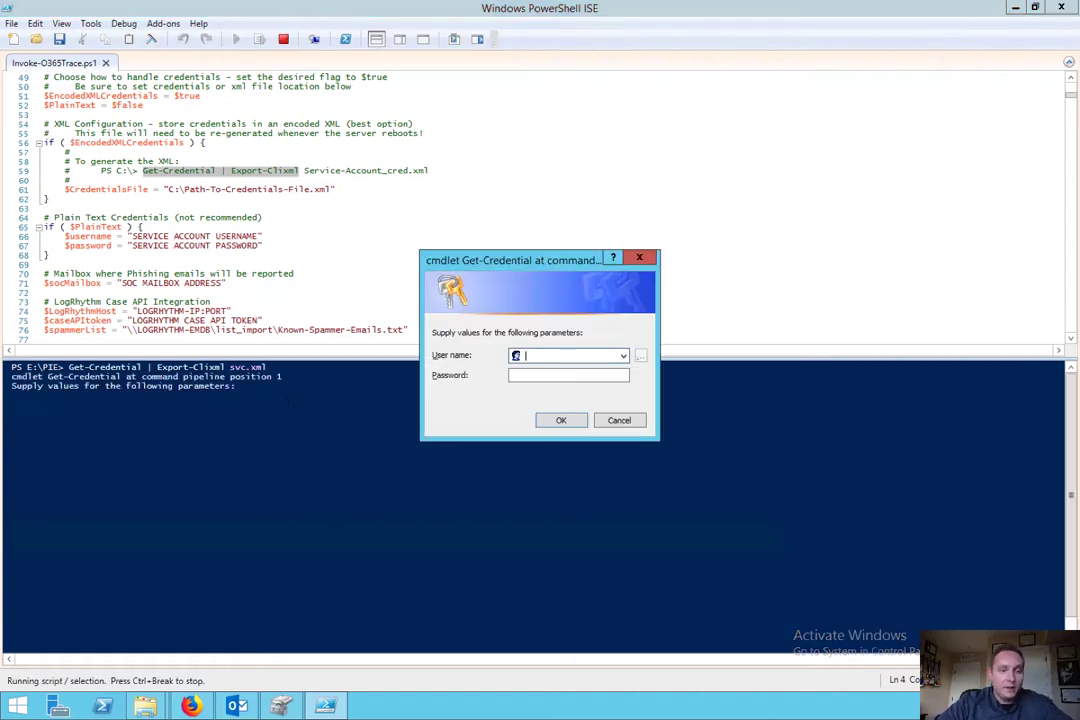
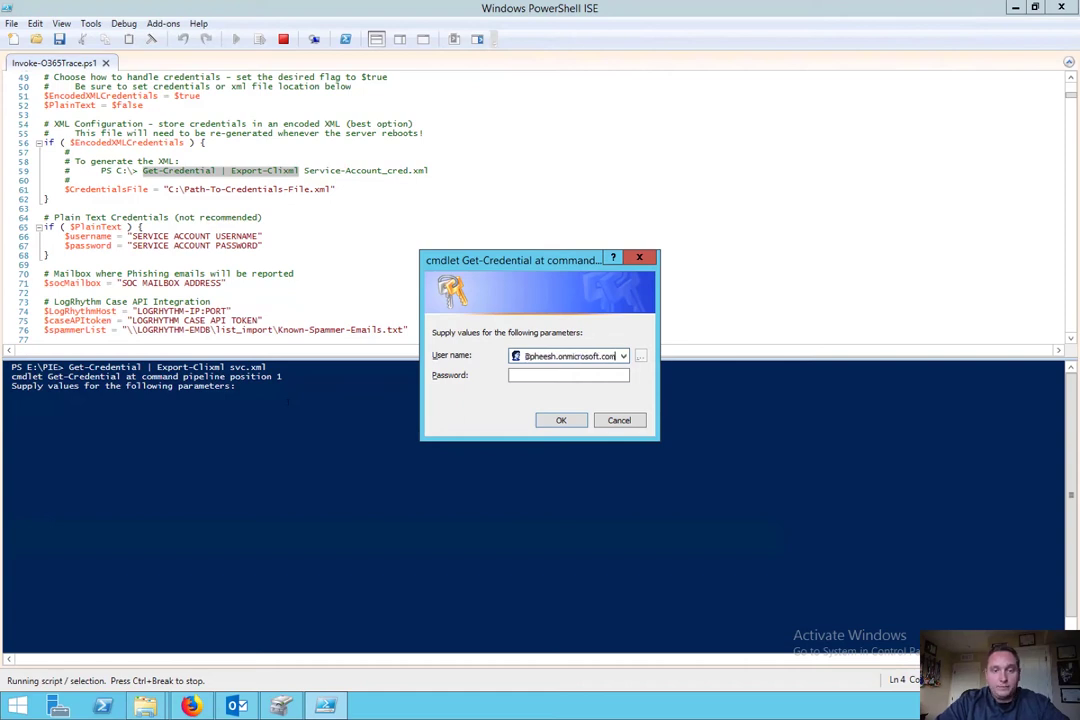
pyautogui.press('Tab')
pyautogui.write('•••••••••••')
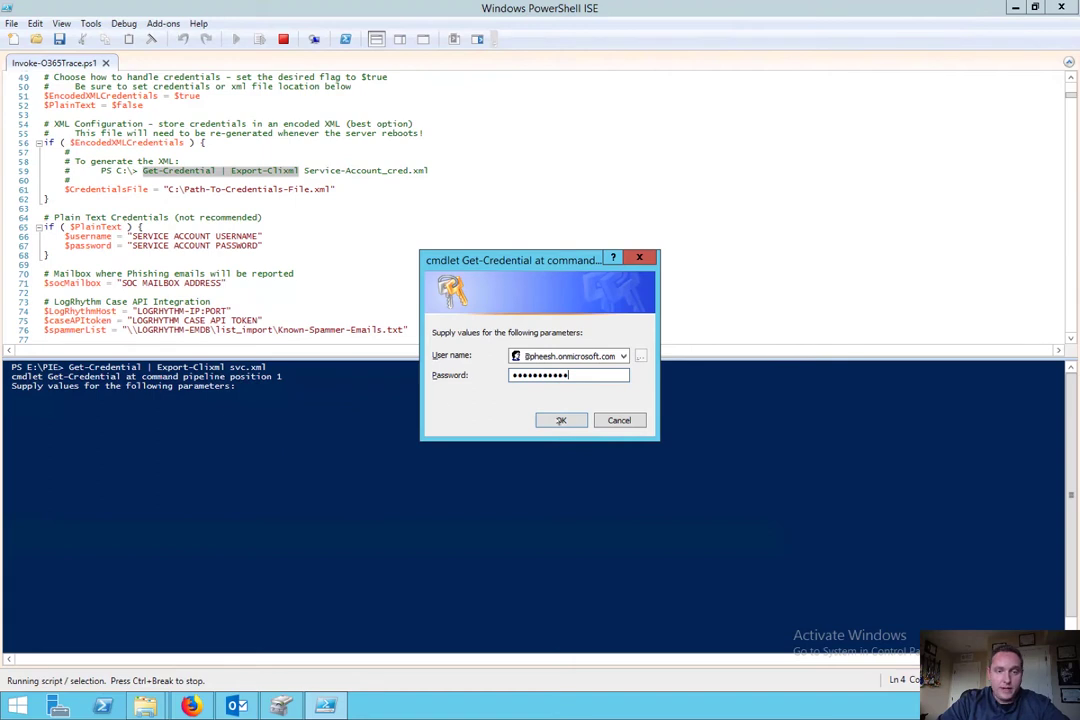
pyautogui.click(561, 420)
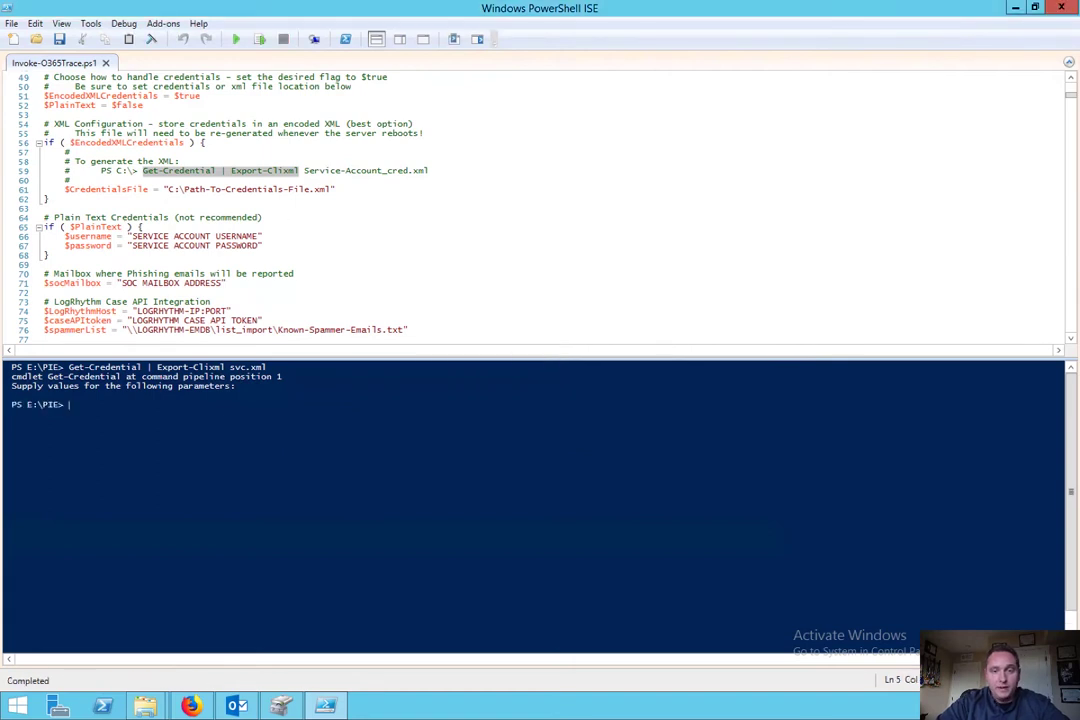
# - List E:\PIE with ls and show svc.xml's encrypted credential XML with 'type .\svc.xml'
pyautogui.write('ls')
pyautogui.press('Return')
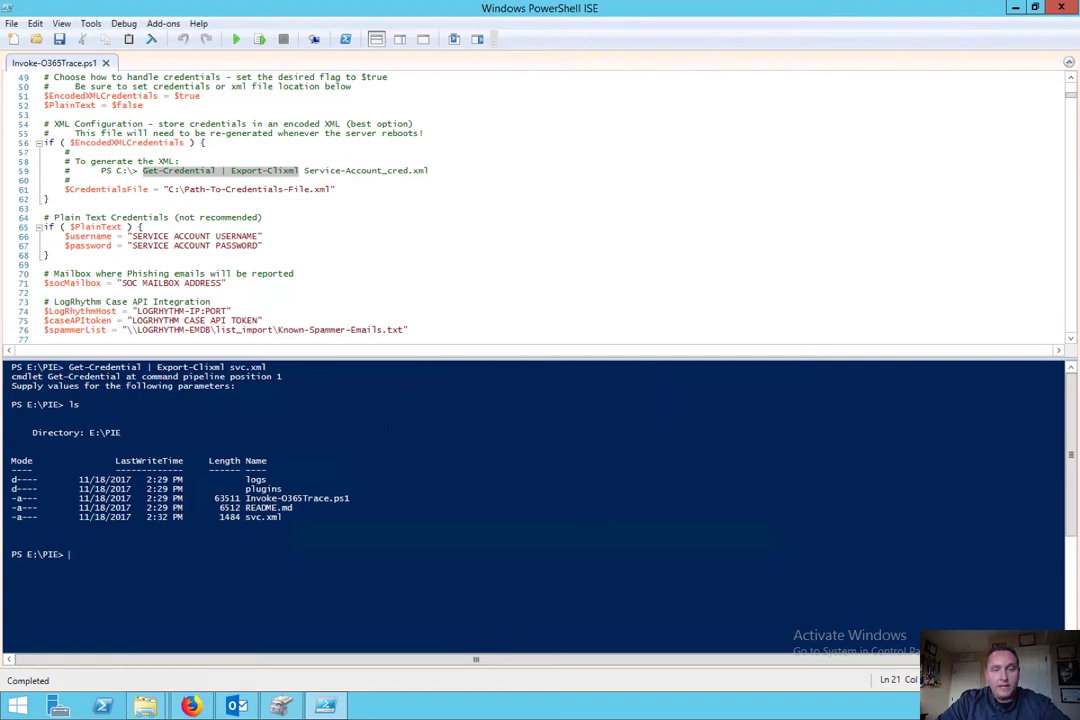
pyautogui.write('type .\\svc')
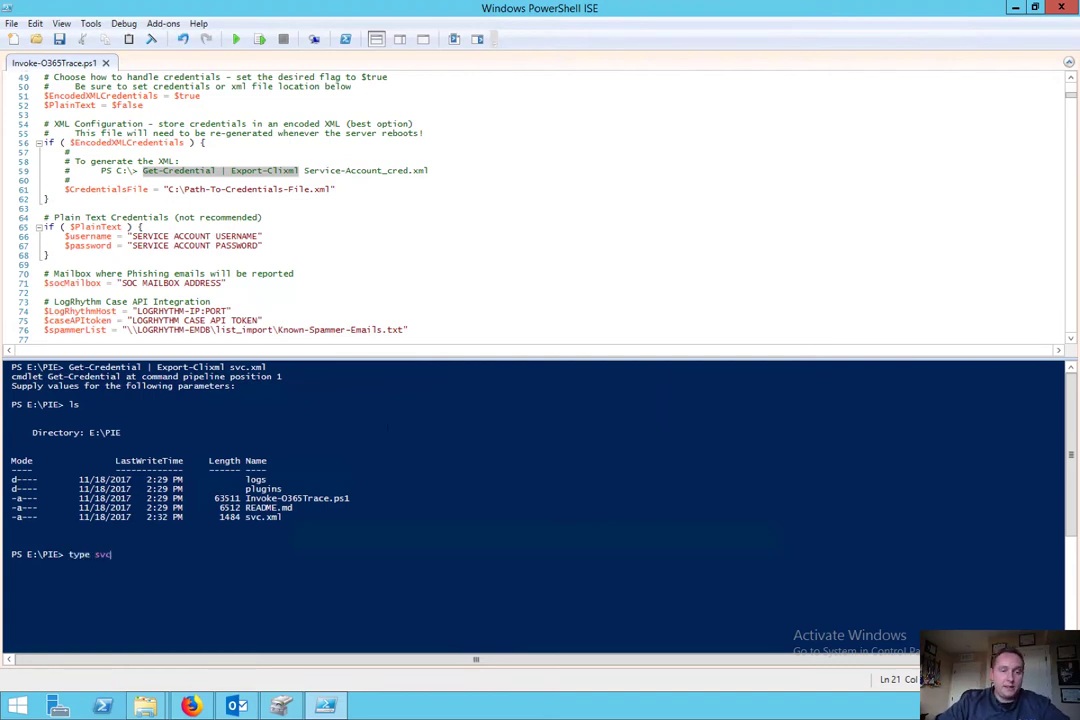
pyautogui.press('Tab')
pyautogui.press('Return')
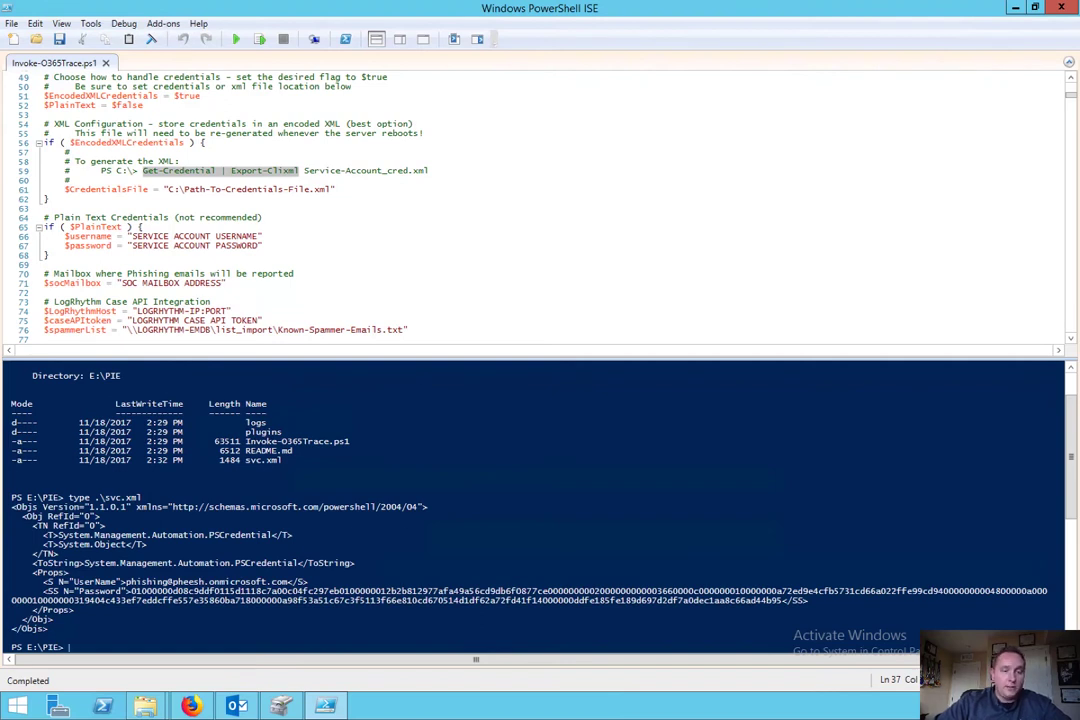
pyautogui.click(265, 236)
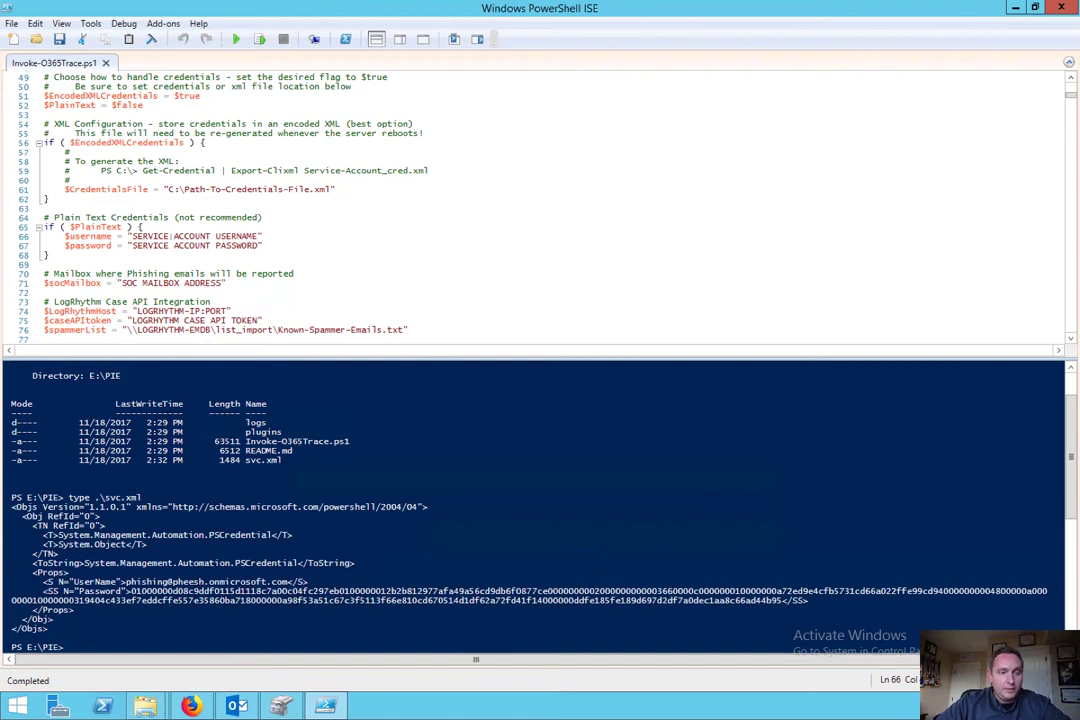
# - Replace the SOC MAILBOX ADDRESS placeholder on line 71 with the phishing mailbox address
pyautogui.scroll(-2, 437, 223)
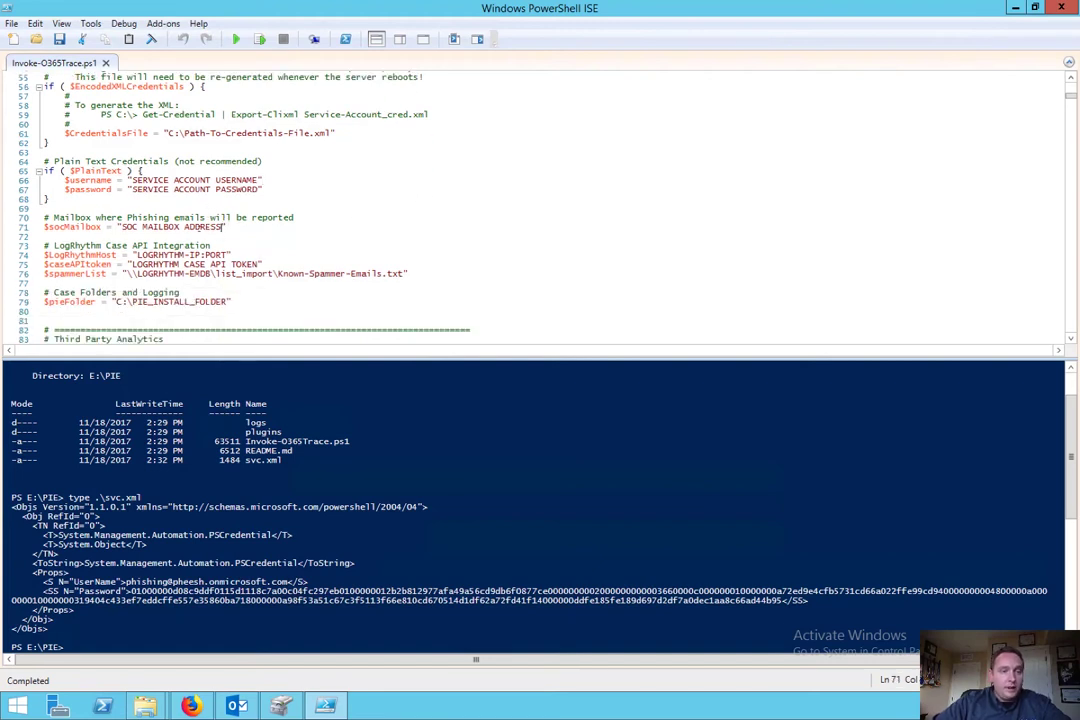
pyautogui.moveTo(224, 227); pyautogui.dragTo(122, 227)
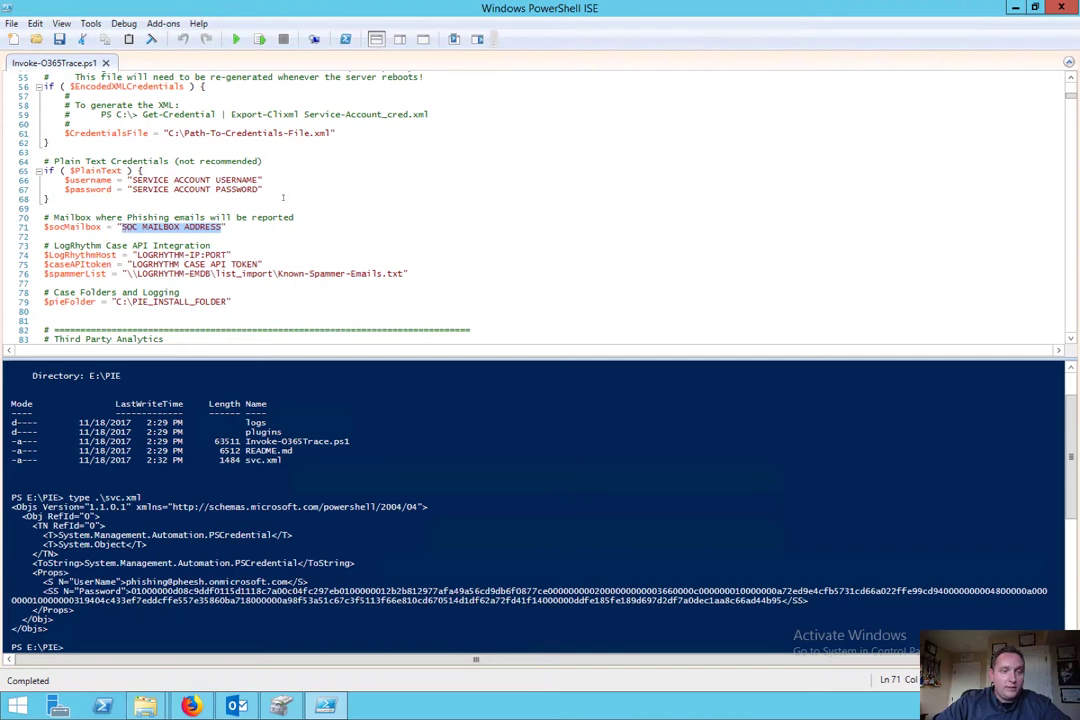
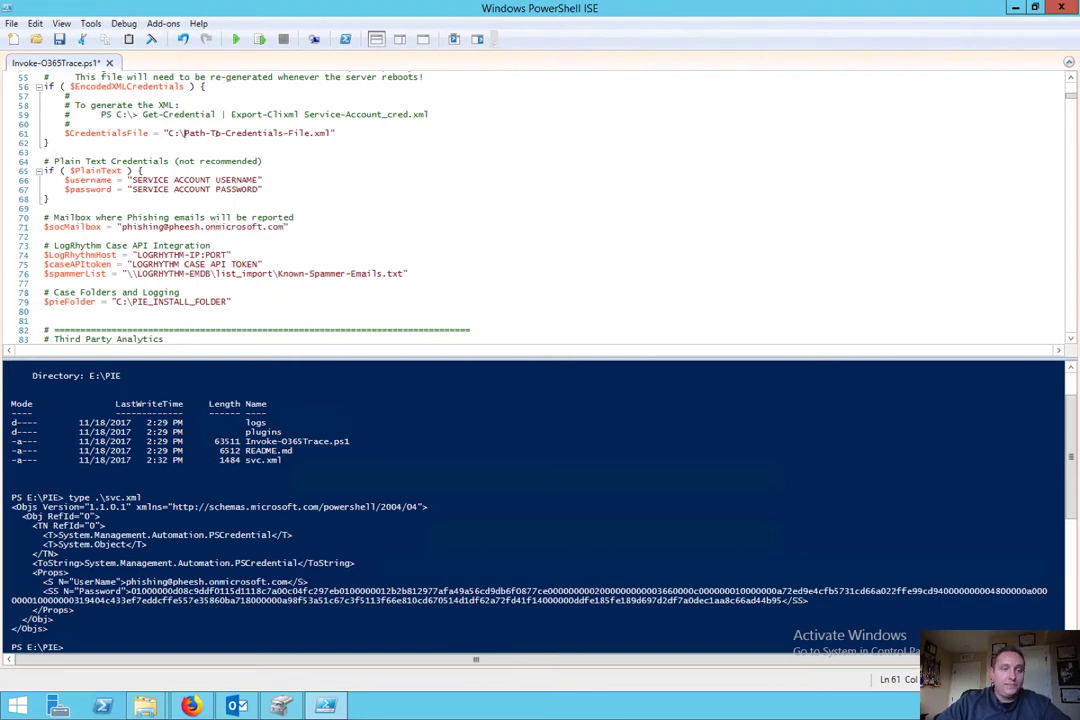
# - Set the $CredentialsFile path on line 61 to E:\PIE\svc.xml
pyautogui.moveTo(44, 124); pyautogui.dragTo(168, 133)
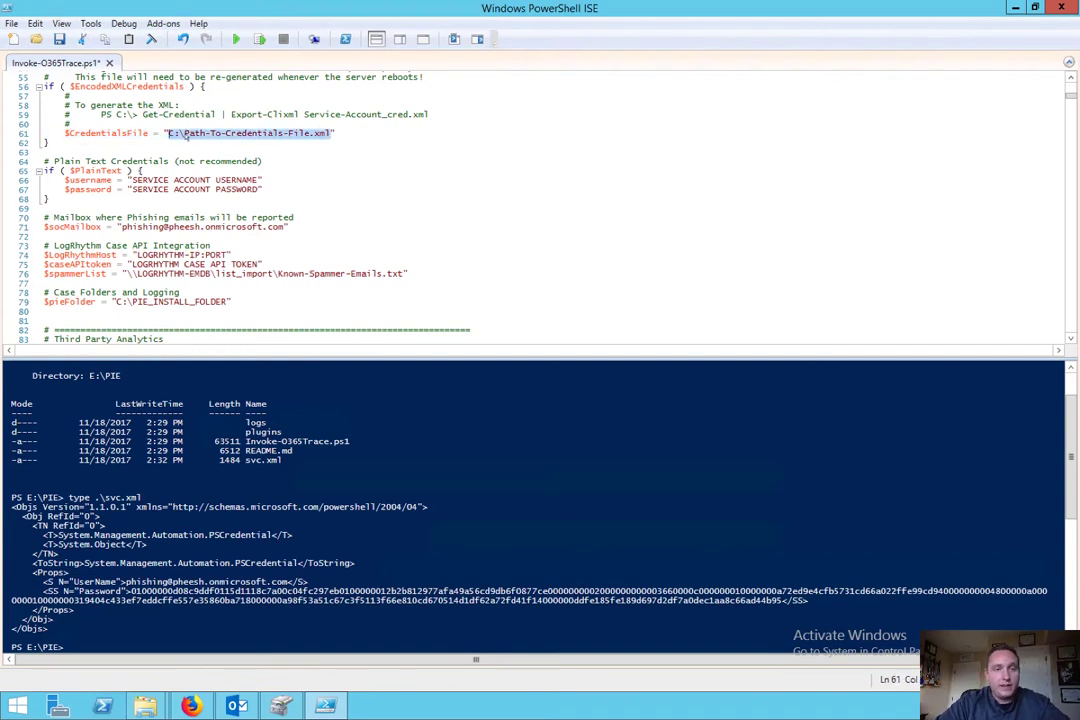
pyautogui.write('E:\\PIE\\s')
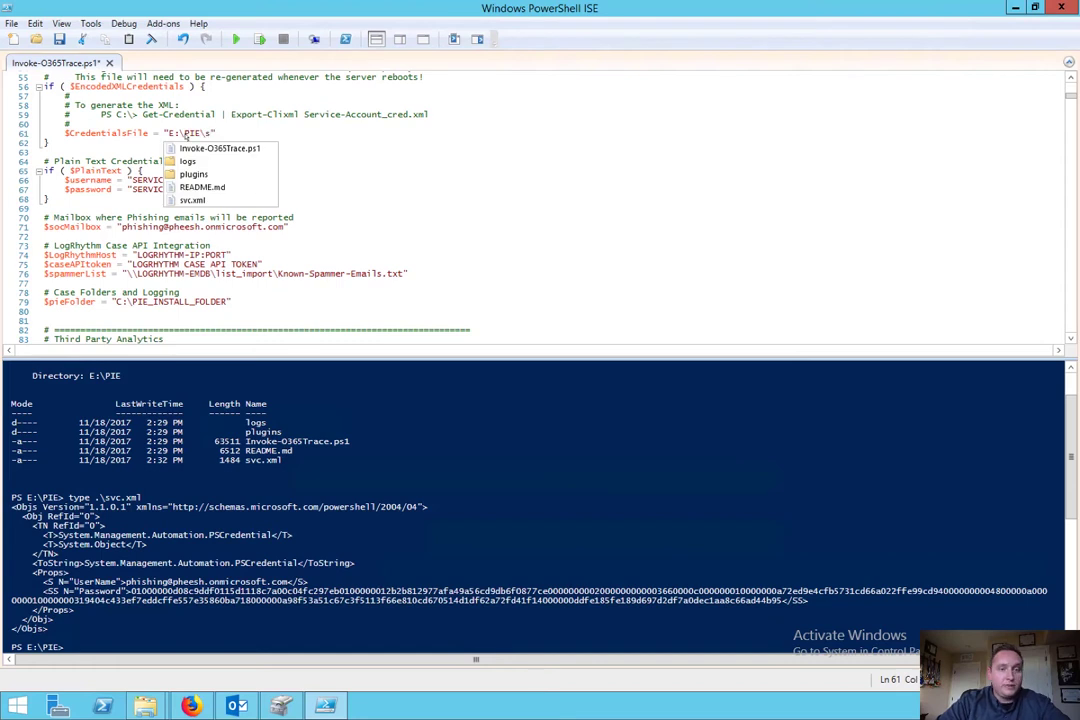
pyautogui.write('vc.xml')
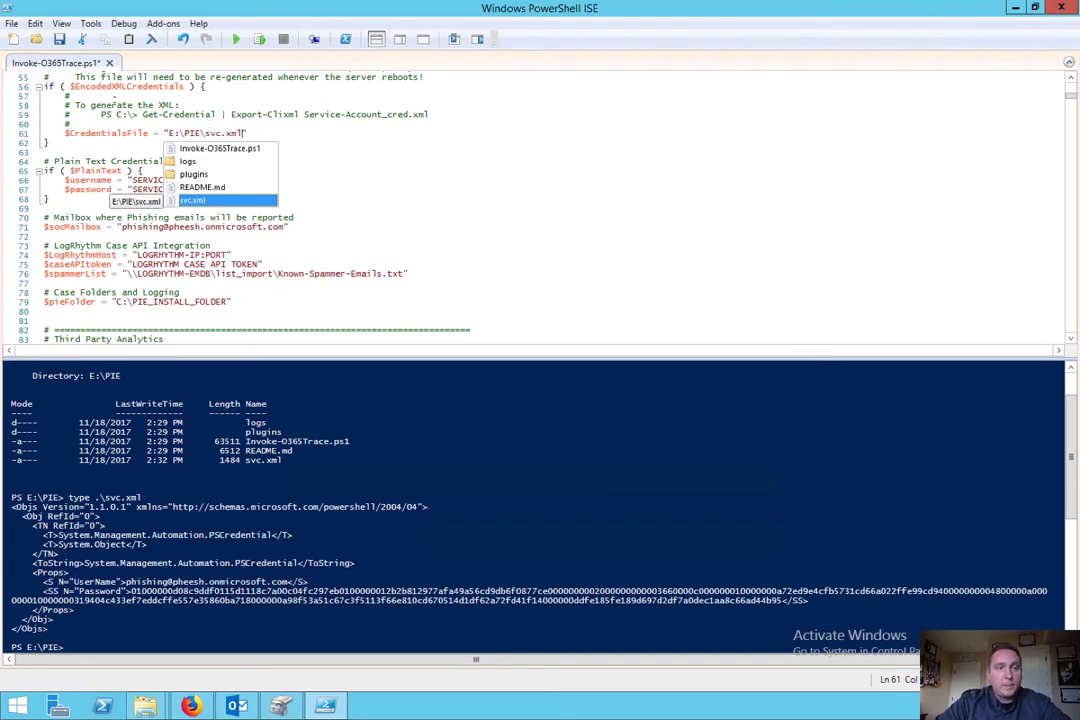
pyautogui.press('Escape')
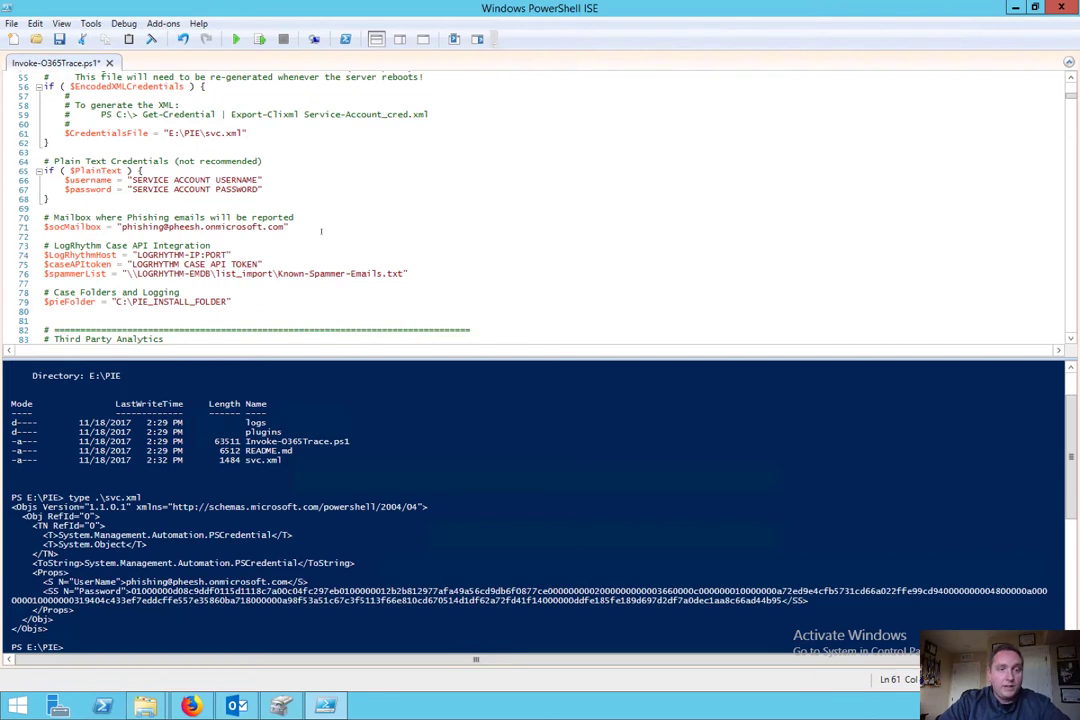
# - Review the LogRhythm IP, API token, spammer list and credentials path settings
pyautogui.scroll(-1, 405, 261)
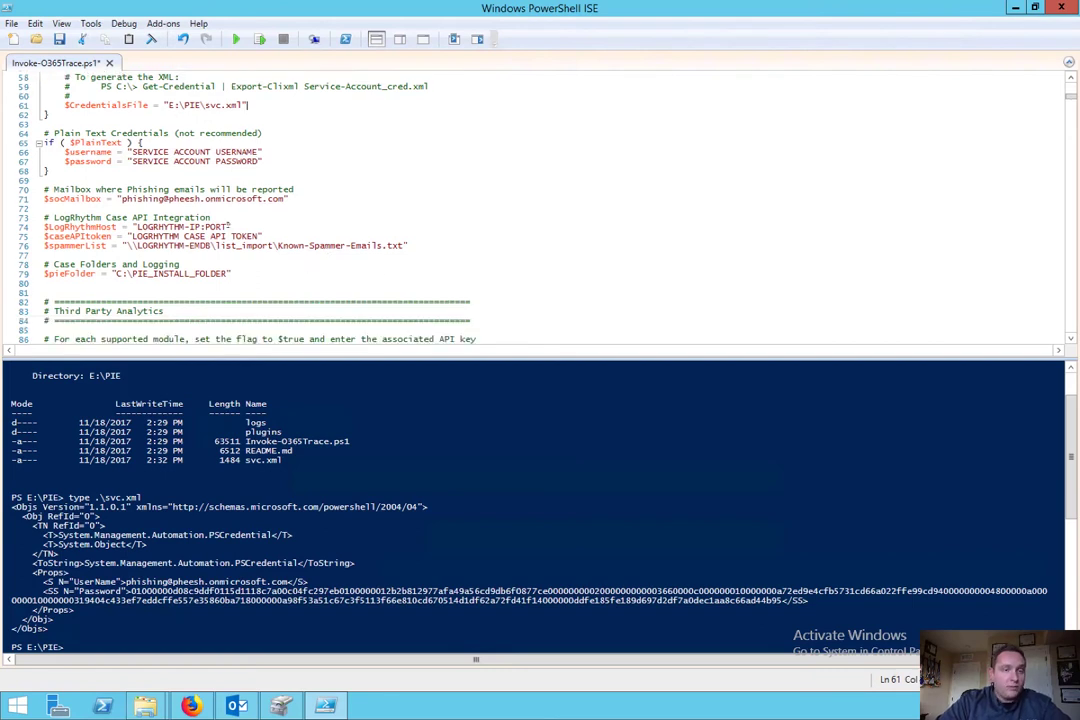
pyautogui.moveTo(229, 227); pyautogui.dragTo(137, 227)
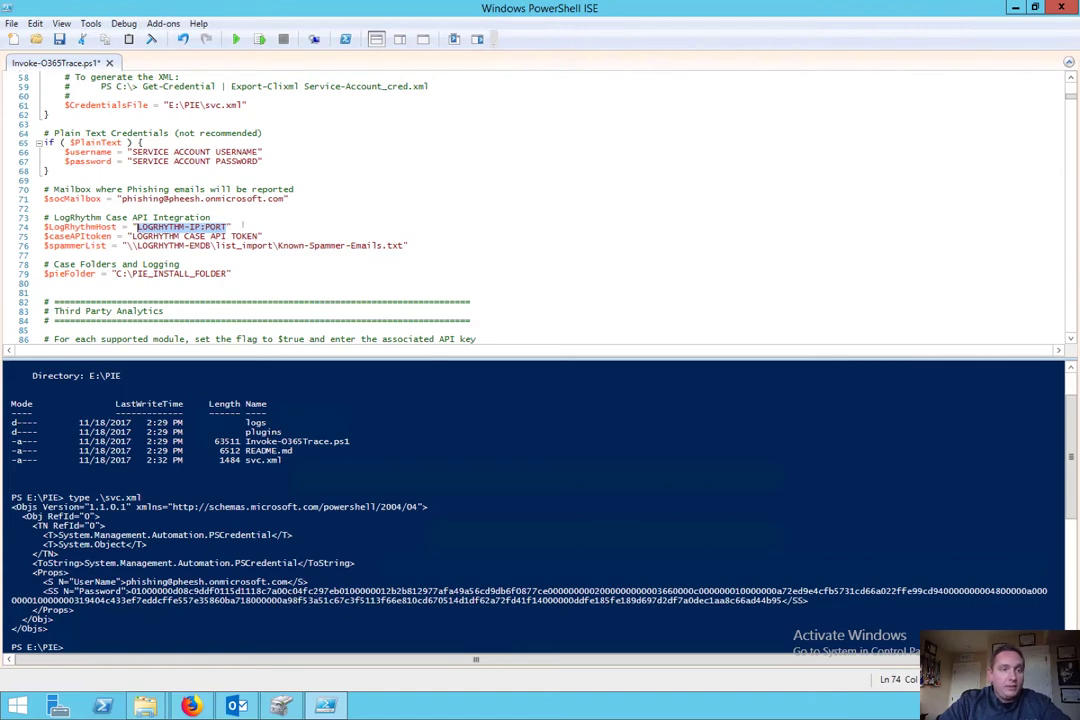
pyautogui.moveTo(259, 236); pyautogui.dragTo(132, 236)
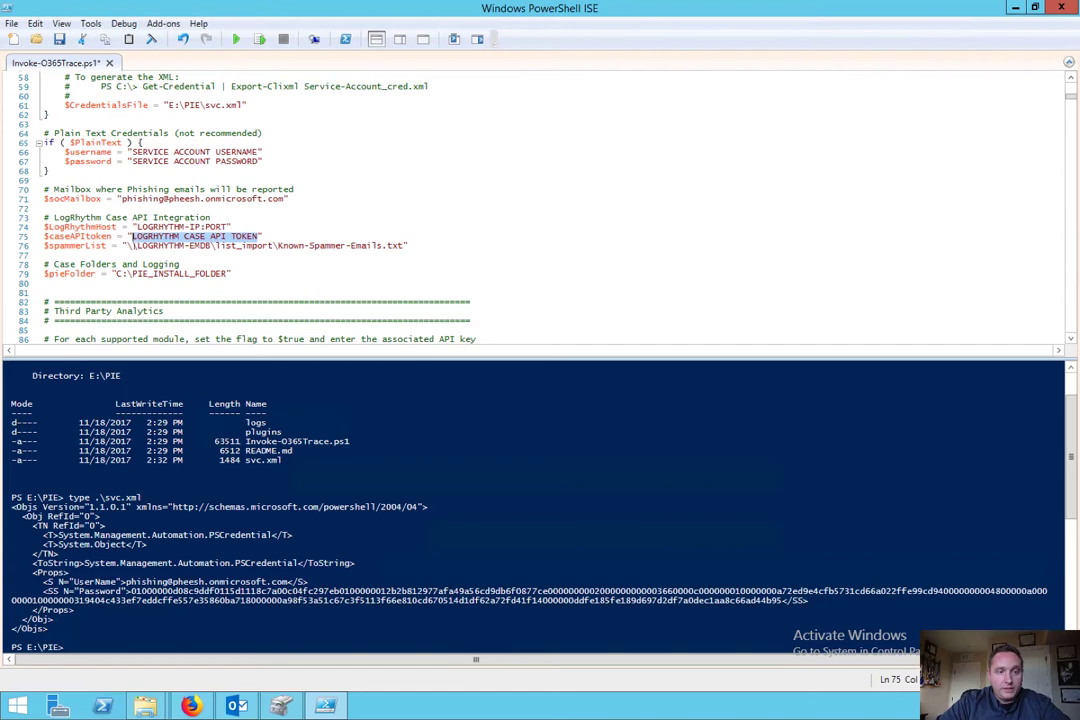
pyautogui.click(142, 245)
pyautogui.moveTo(142, 245); pyautogui.dragTo(404, 246)
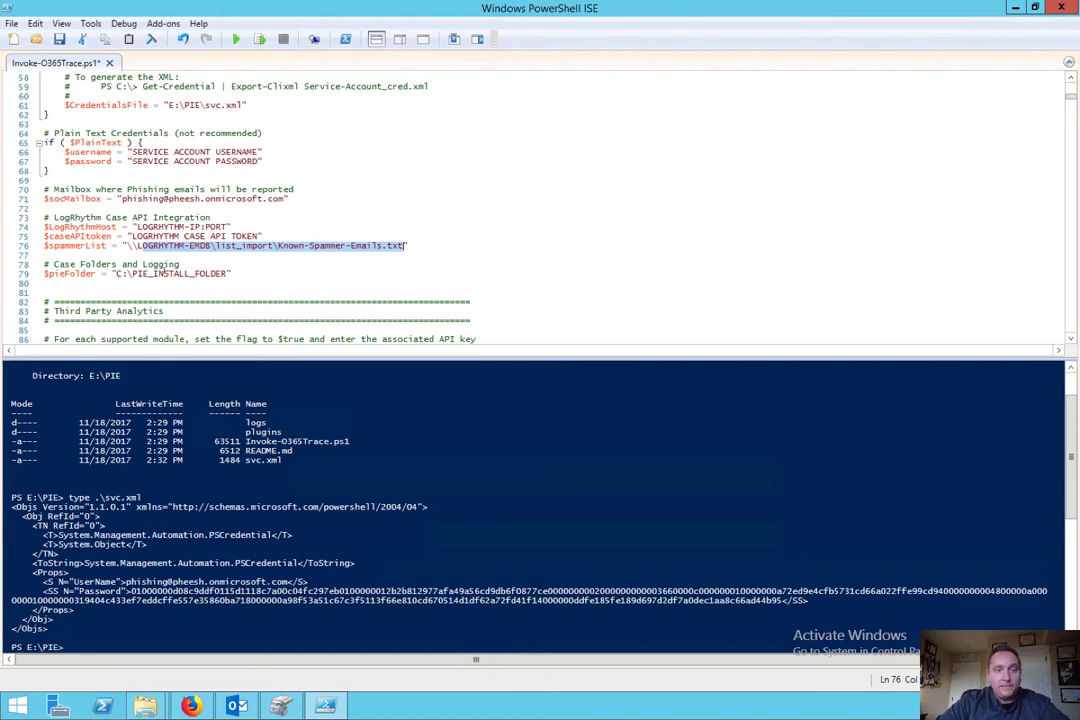
pyautogui.click(247, 276)
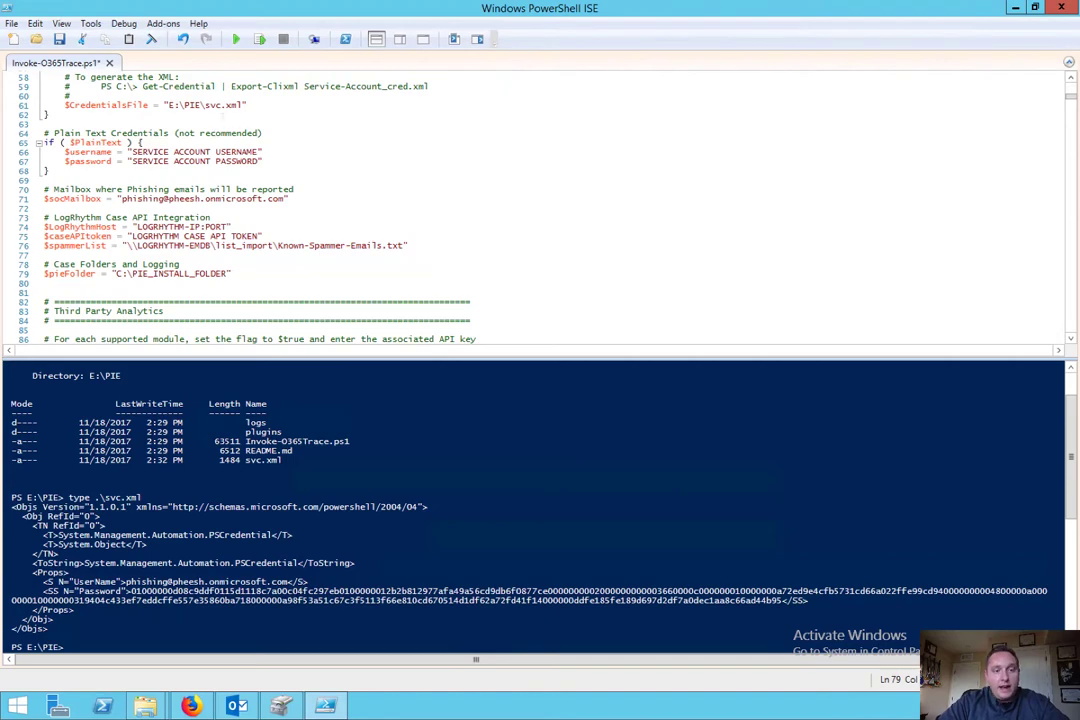
pyautogui.moveTo(168, 105); pyautogui.dragTo(205, 105)
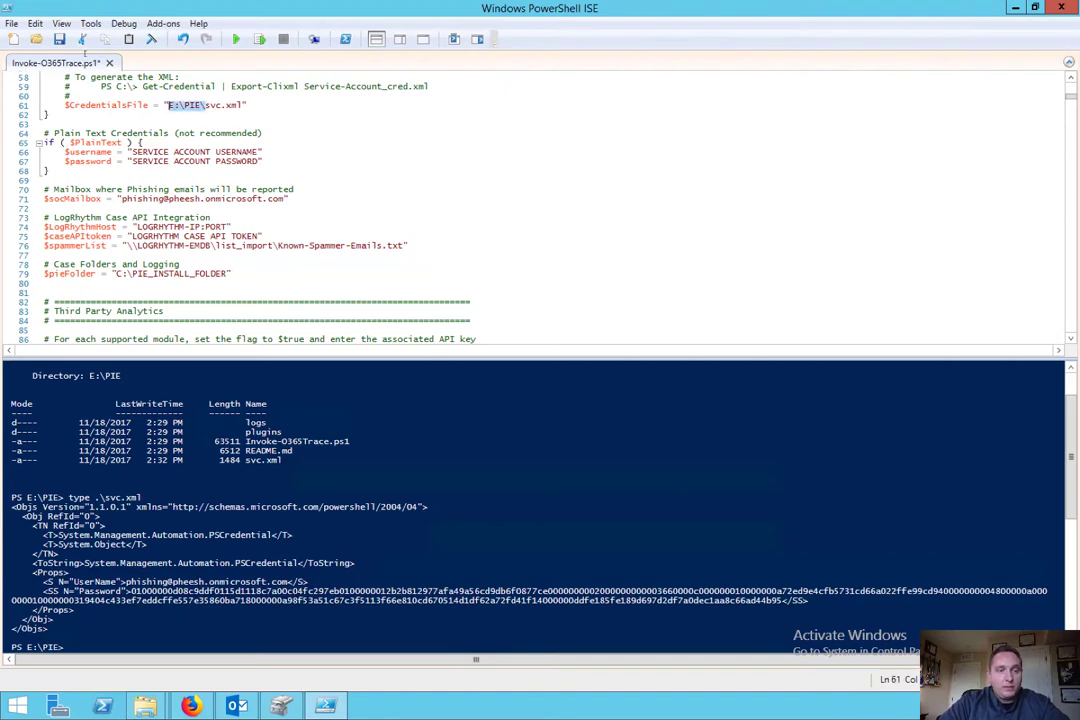
pyautogui.click(44, 180)
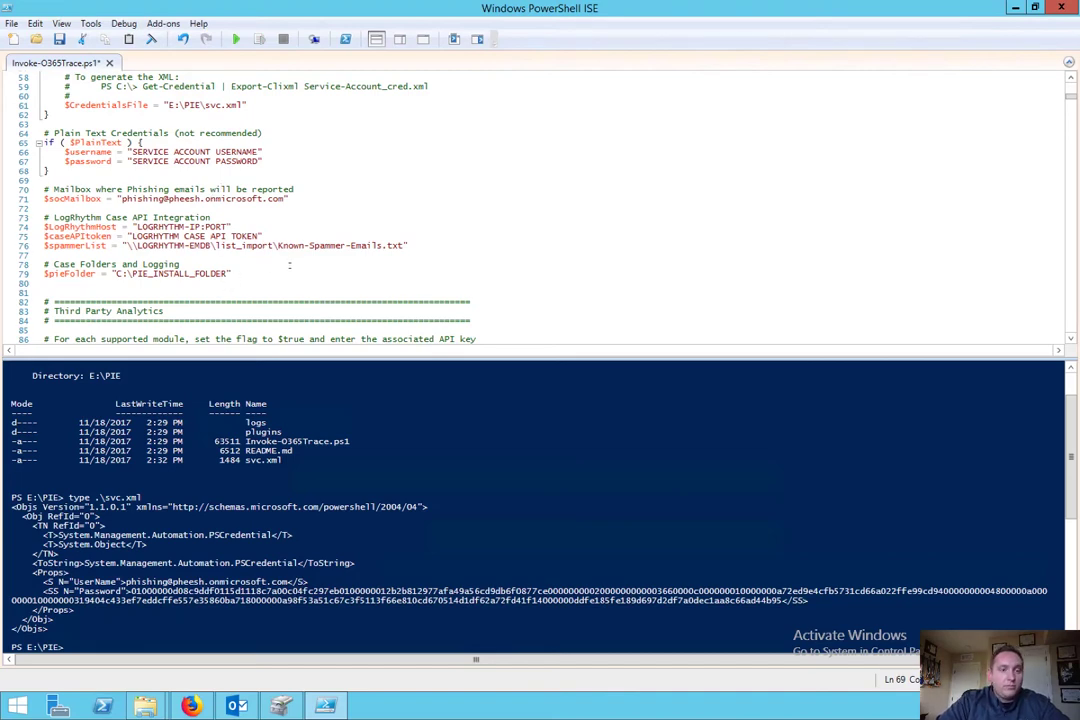
pyautogui.scroll(-1, 289, 265)
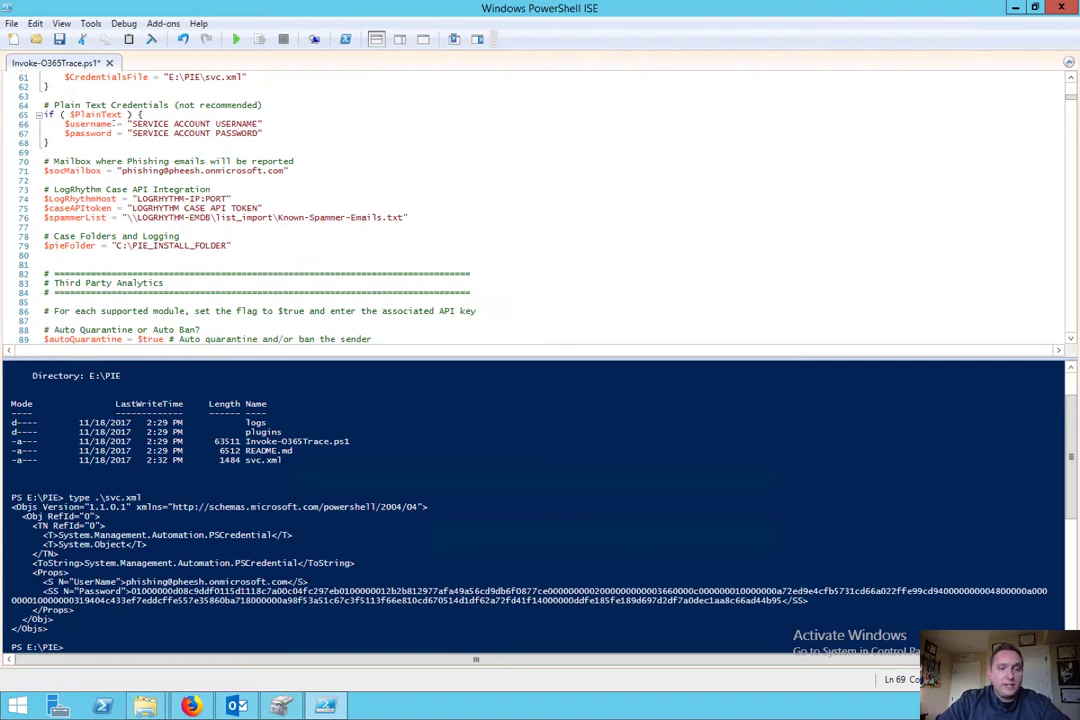
# - Type E:\PIE over C:\PIE_INSTALL_FOLDER in the $pieFolder setting on line 79
pyautogui.moveTo(227, 246); pyautogui.dragTo(117, 246)
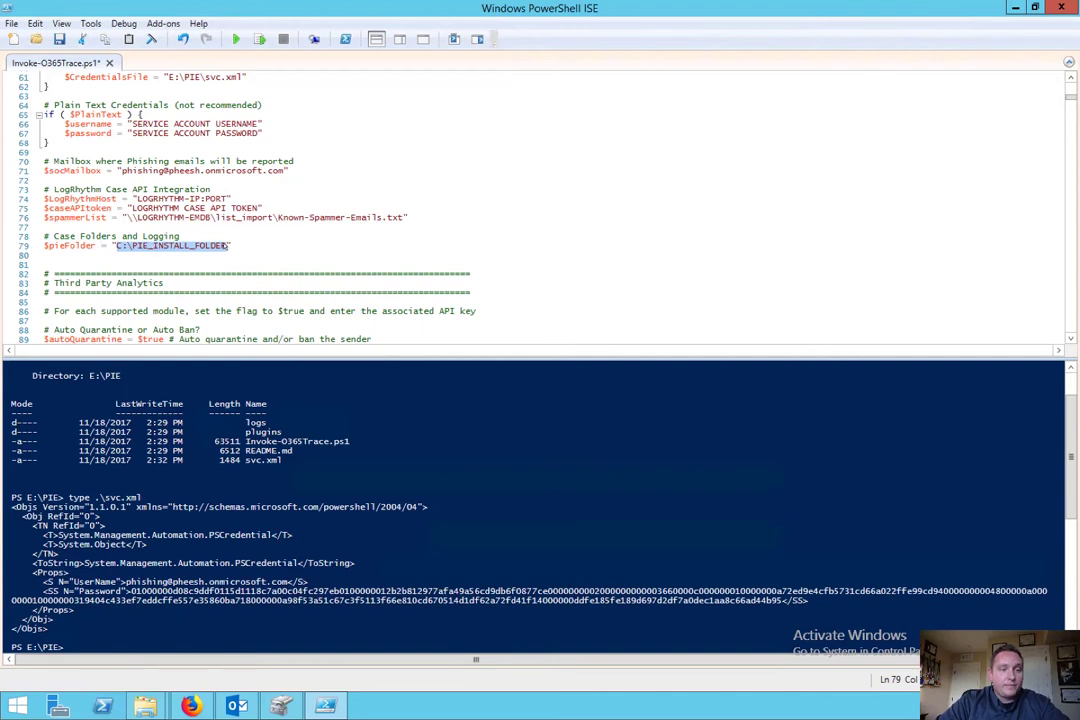
pyautogui.write('E:\\PIE')
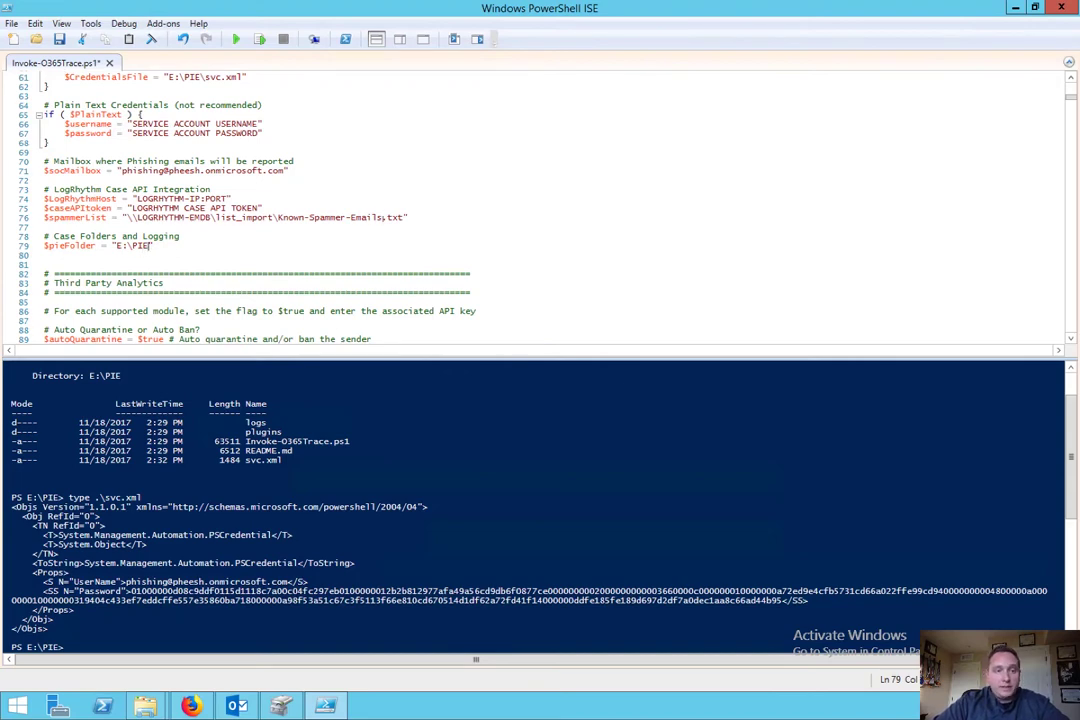
pyautogui.scroll(-2, 375, 209)
pyautogui.scroll(-4, 337, 175)
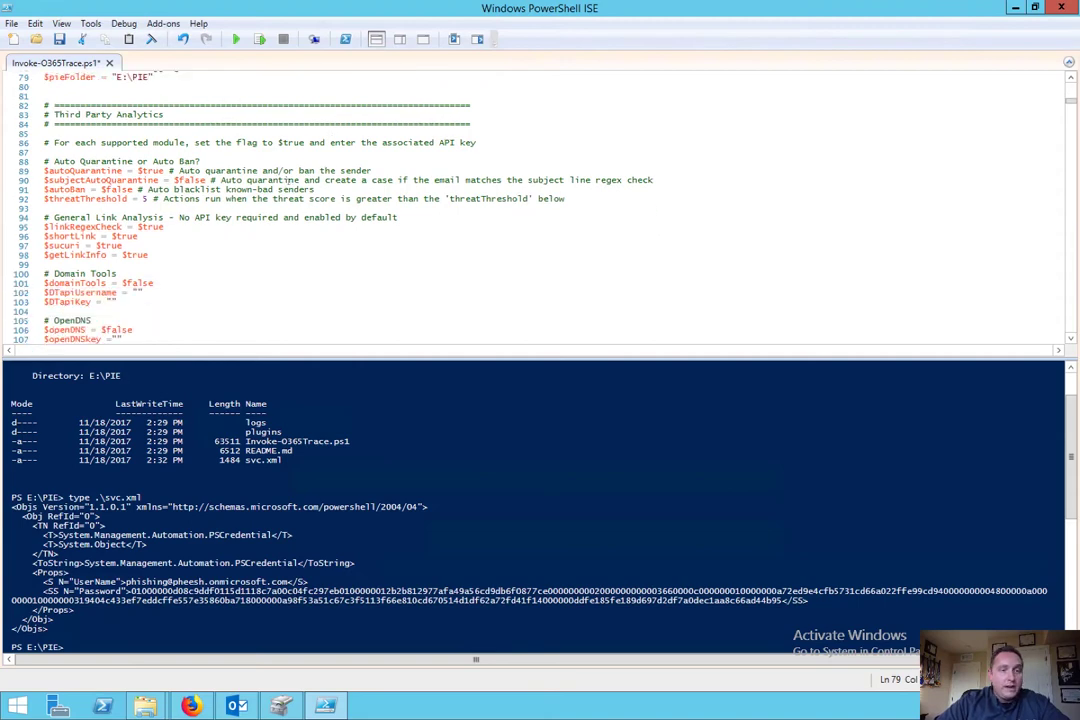
pyautogui.scroll(-1, 220, 161)
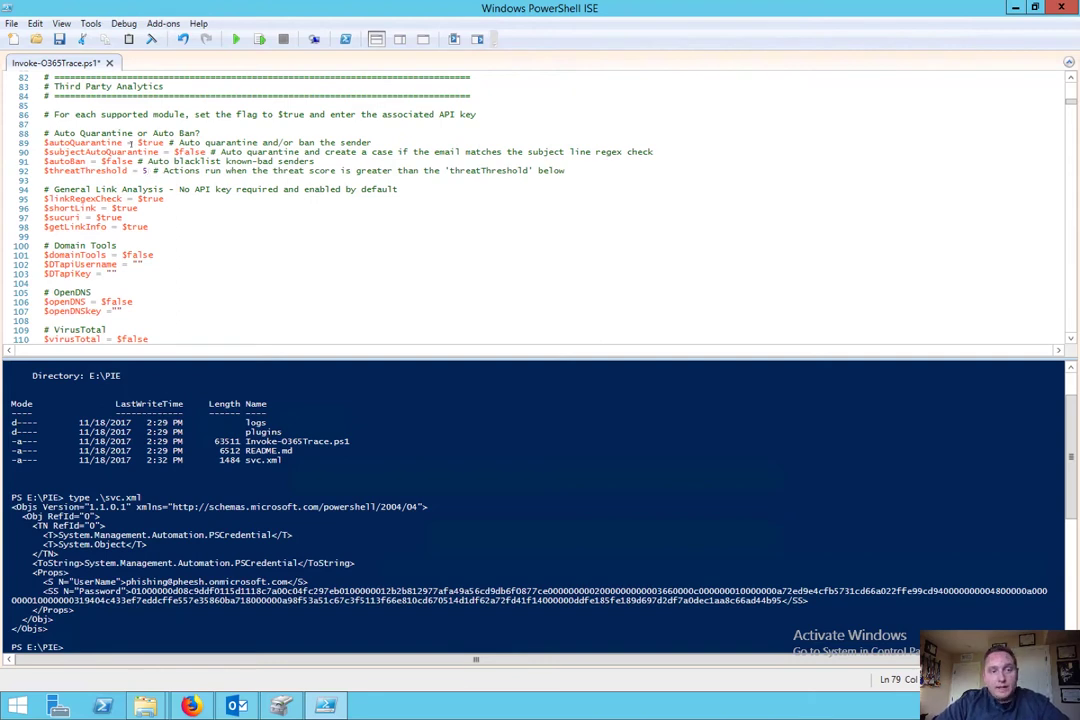
pyautogui.moveTo(44, 142); pyautogui.dragTo(163, 142)
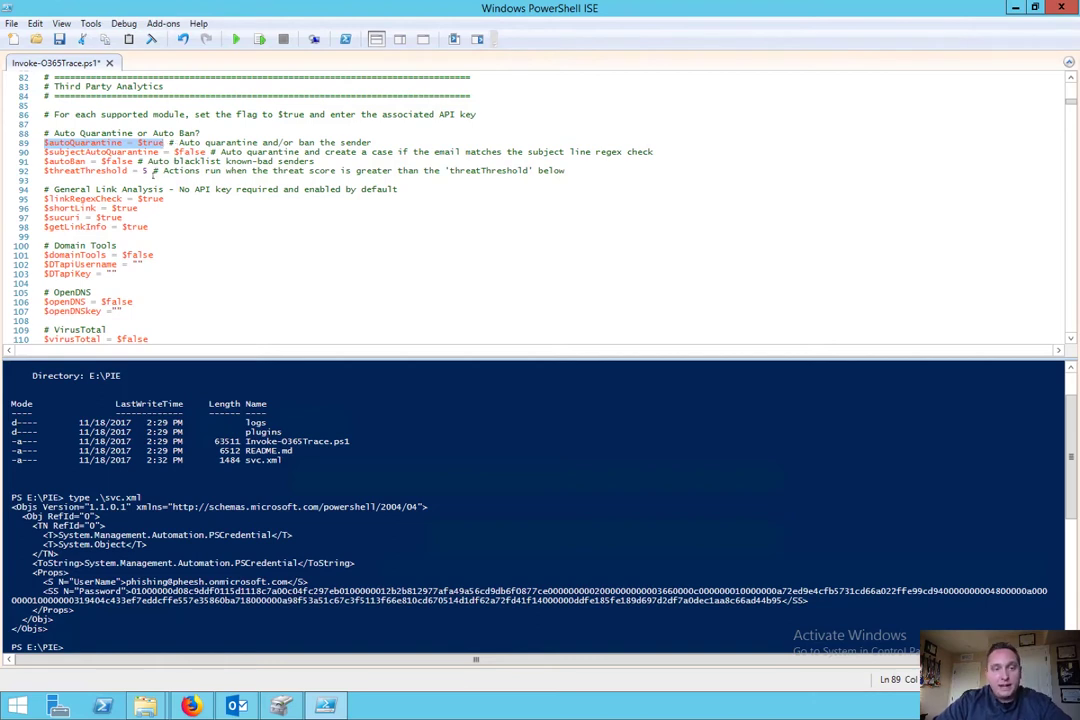
pyautogui.click(147, 171)
pyautogui.hotkey('shift', 'Left')
pyautogui.hotkey('shift', 'Left')
pyautogui.hotkey('shift', 'Left')
pyautogui.hotkey('shift', 'Left')
pyautogui.hotkey('shift', 'Left')
pyautogui.hotkey('shift', 'Left')
pyautogui.hotkey('shift', 'Left')
pyautogui.hotkey('shift', 'Left')
pyautogui.hotkey('shift', 'Left')
pyautogui.hotkey('shift', 'Left')
pyautogui.hotkey('shift', 'Left')
pyautogui.hotkey('shift', 'Left')
pyautogui.hotkey('shift', 'Left')
pyautogui.hotkey('shift', 'Left')
pyautogui.hotkey('shift', 'Left')
pyautogui.hotkey('shift', 'Left')
pyautogui.hotkey('shift', 'Left')
pyautogui.hotkey('shift', 'Left')
pyautogui.hotkey('shift', 'Left')
pyautogui.hotkey('shift', 'Left')
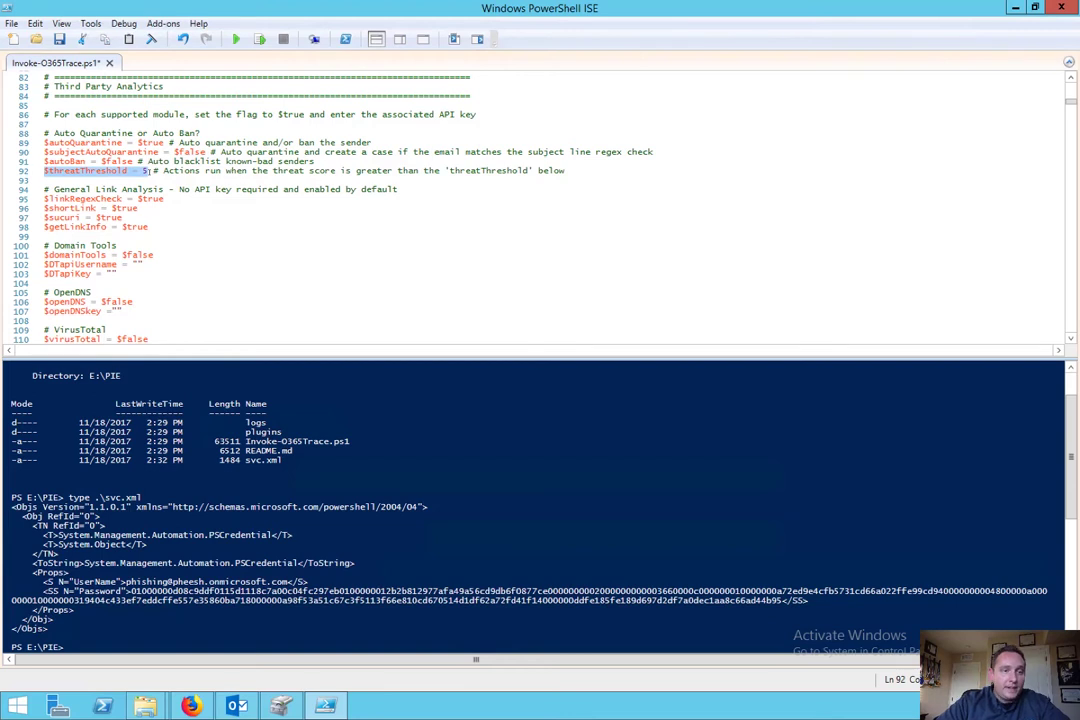
pyautogui.press('Down')
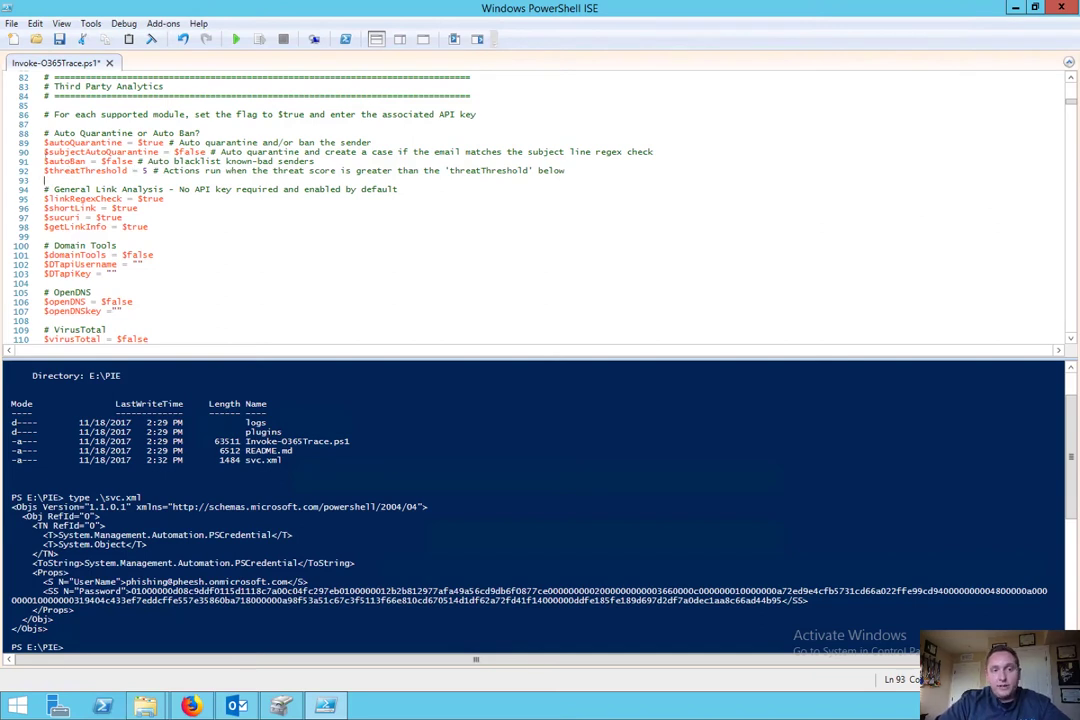
pyautogui.moveTo(44, 152); pyautogui.dragTo(207, 152)
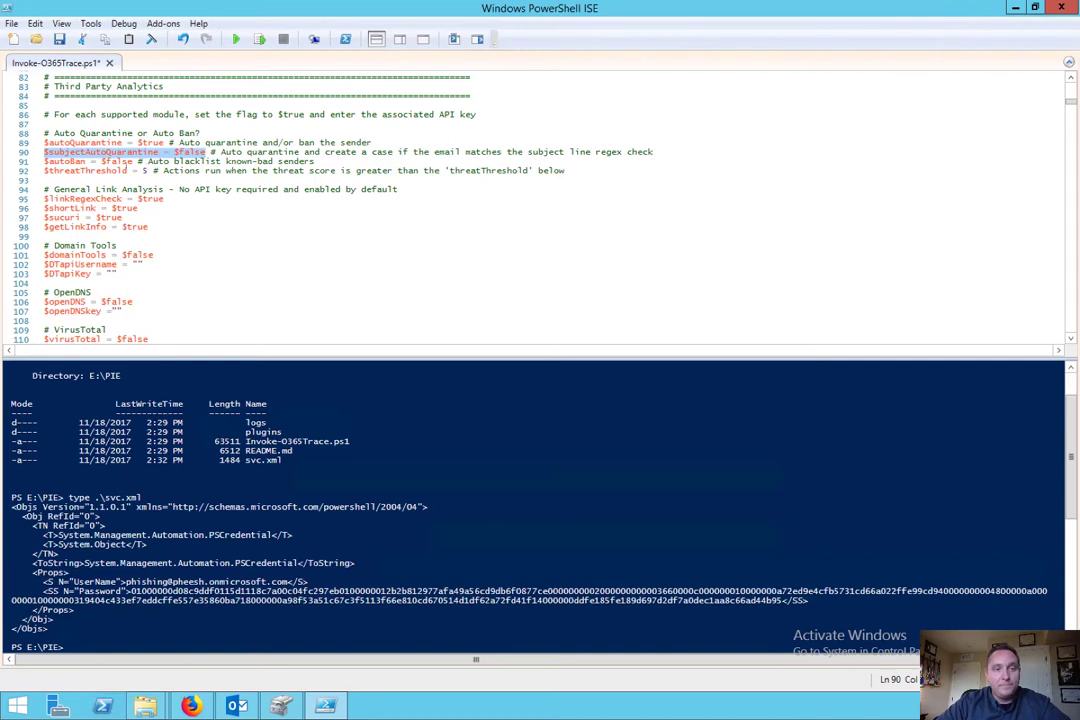
pyautogui.moveTo(43, 161); pyautogui.dragTo(97, 162)
pyautogui.hotkey('ctrl', 'shift', 'Right')
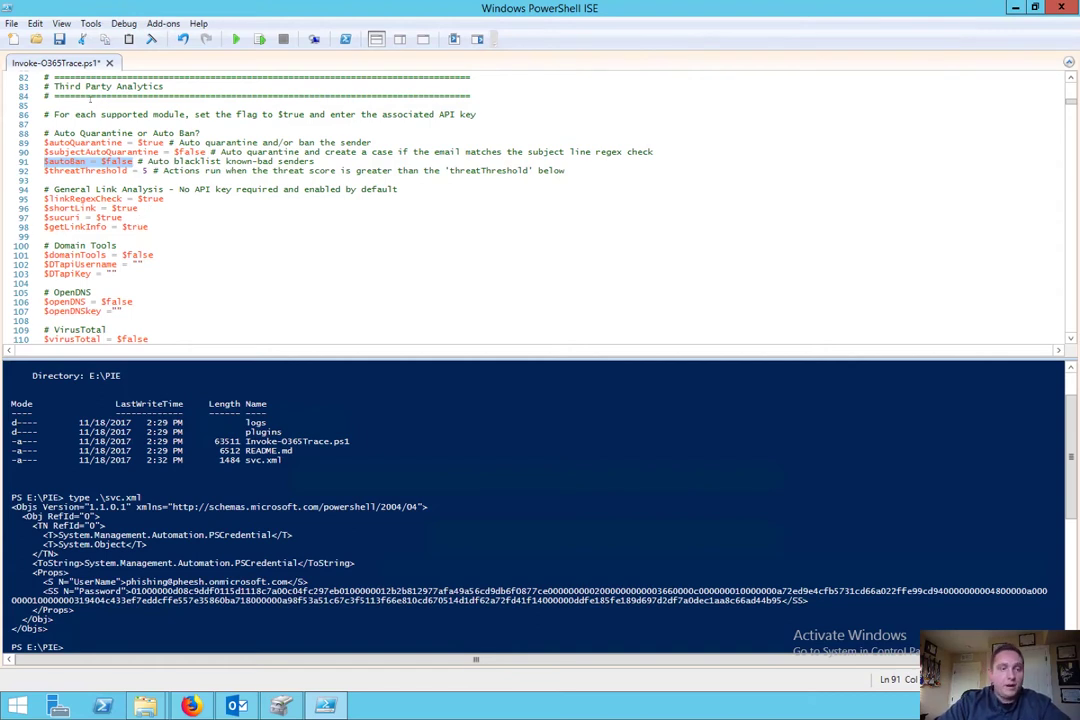
pyautogui.click(165, 199)
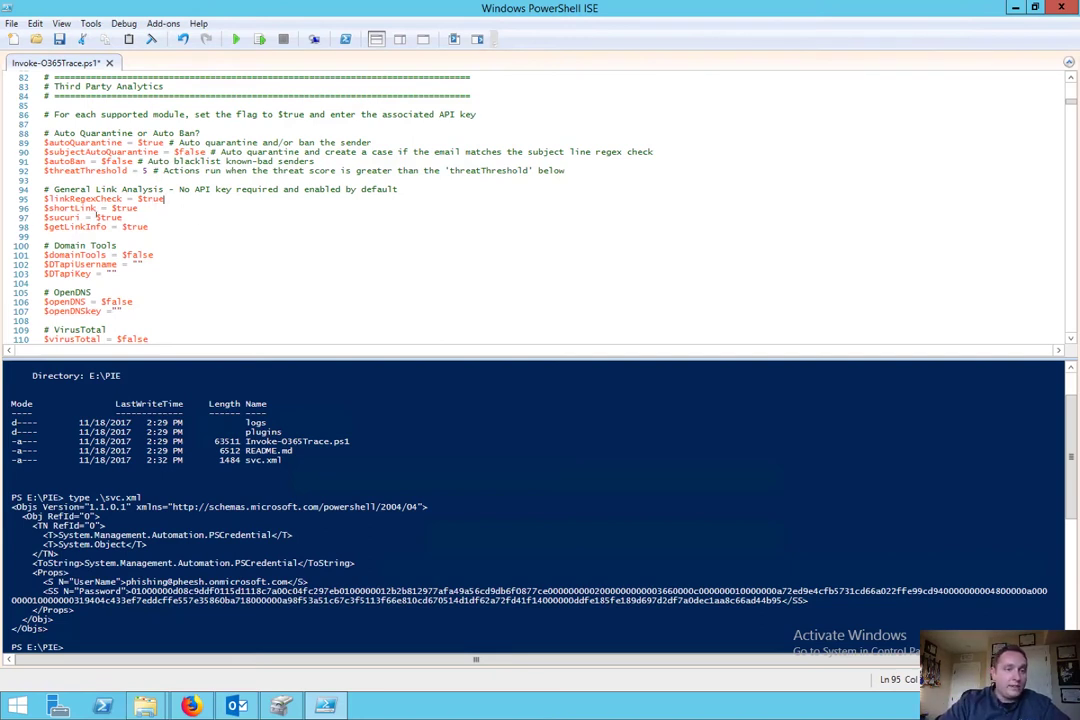
pyautogui.moveTo(44, 189); pyautogui.dragTo(161, 204)
pyautogui.press('Down')
pyautogui.press('Down')
pyautogui.press('Down')
pyautogui.press('Down')
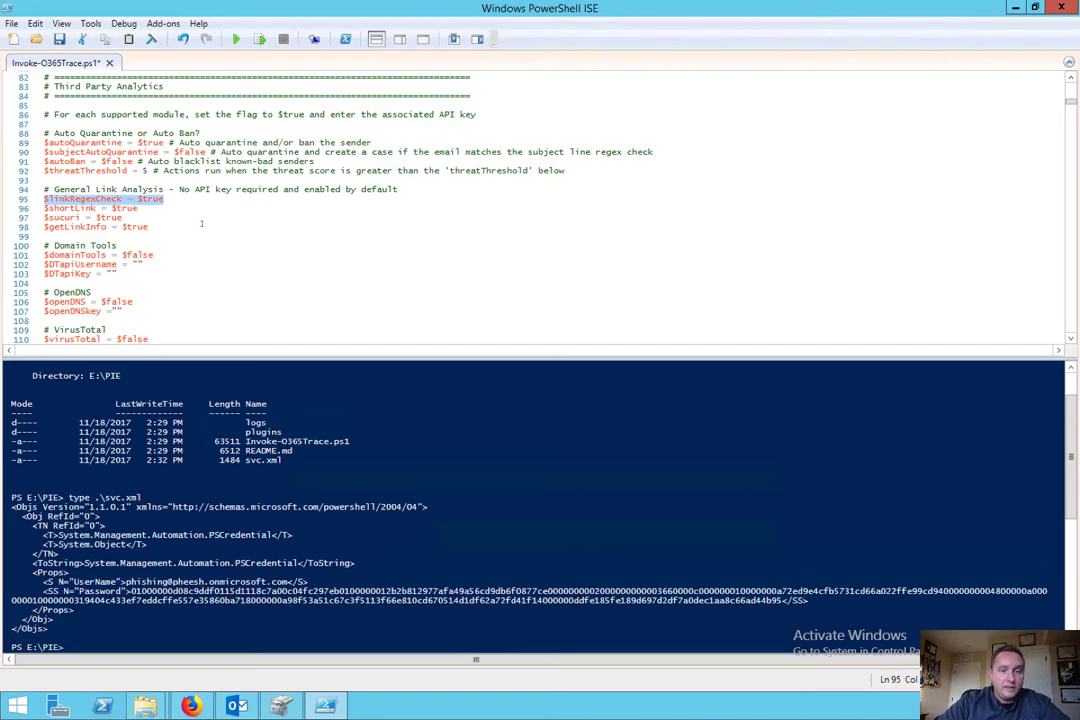
pyautogui.click(181, 220)
pyautogui.click(139, 208)
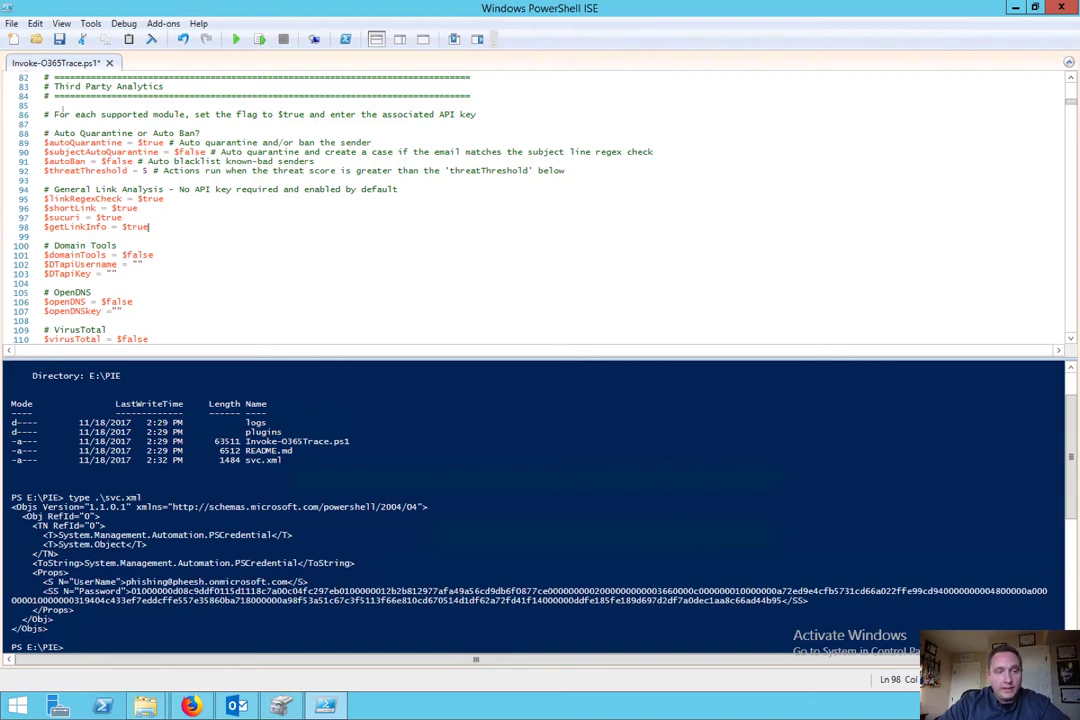
pyautogui.click(161, 219)
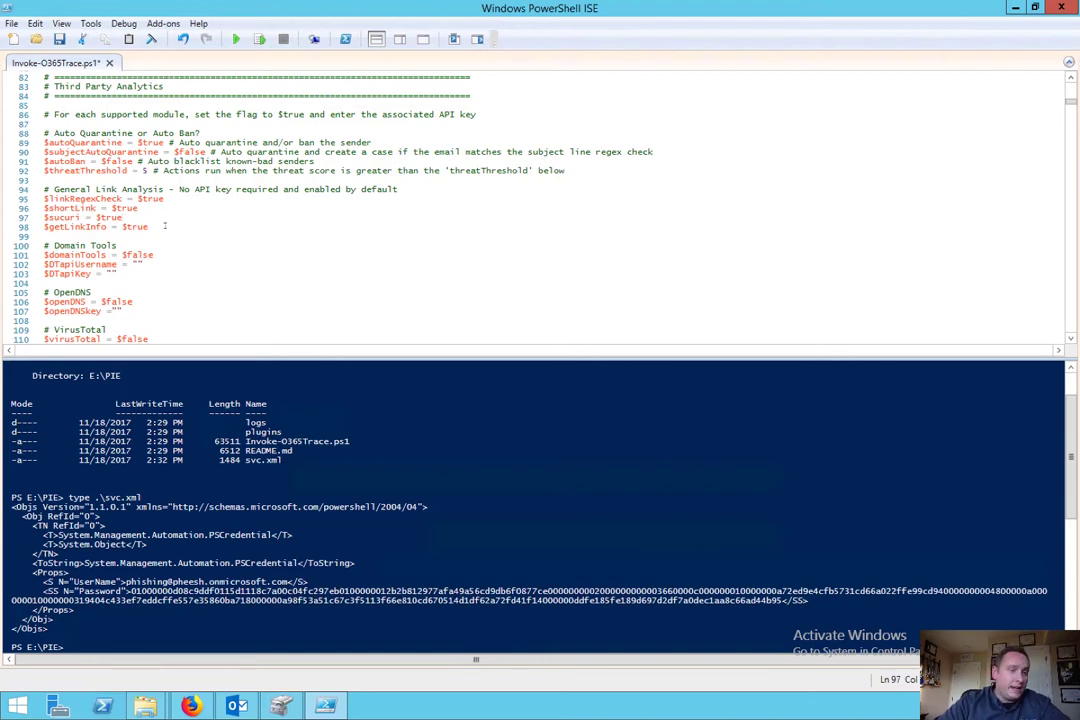
pyautogui.moveTo(150, 226); pyautogui.dragTo(43, 226)
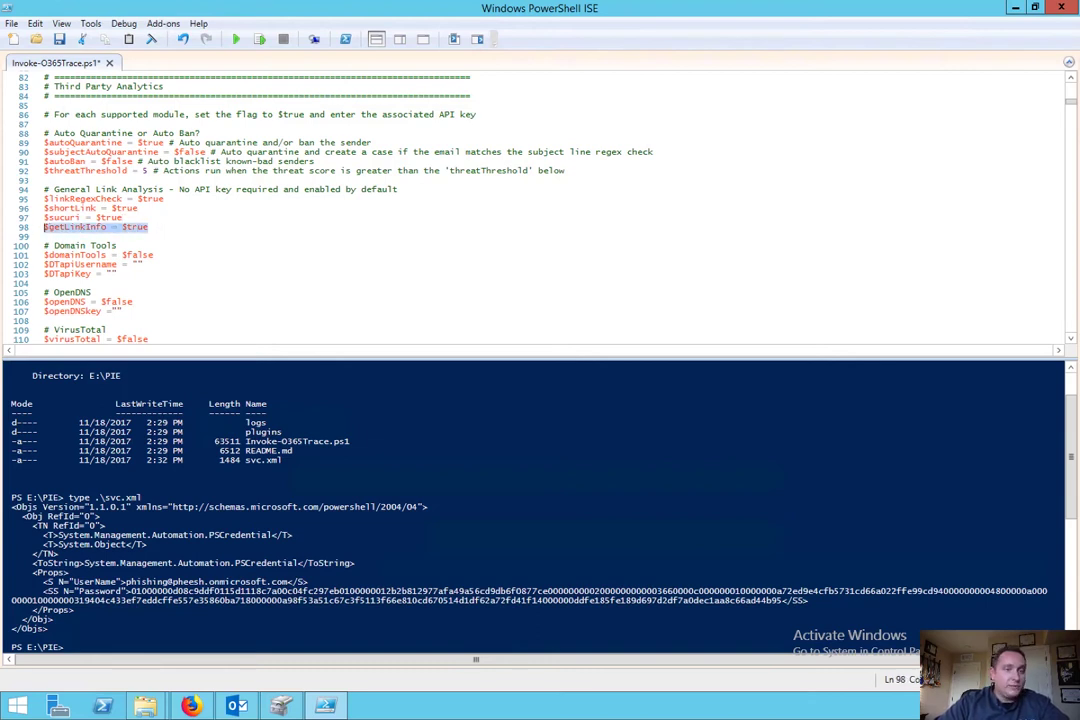
pyautogui.press('Down')
pyautogui.scroll(-3, 137, 227)
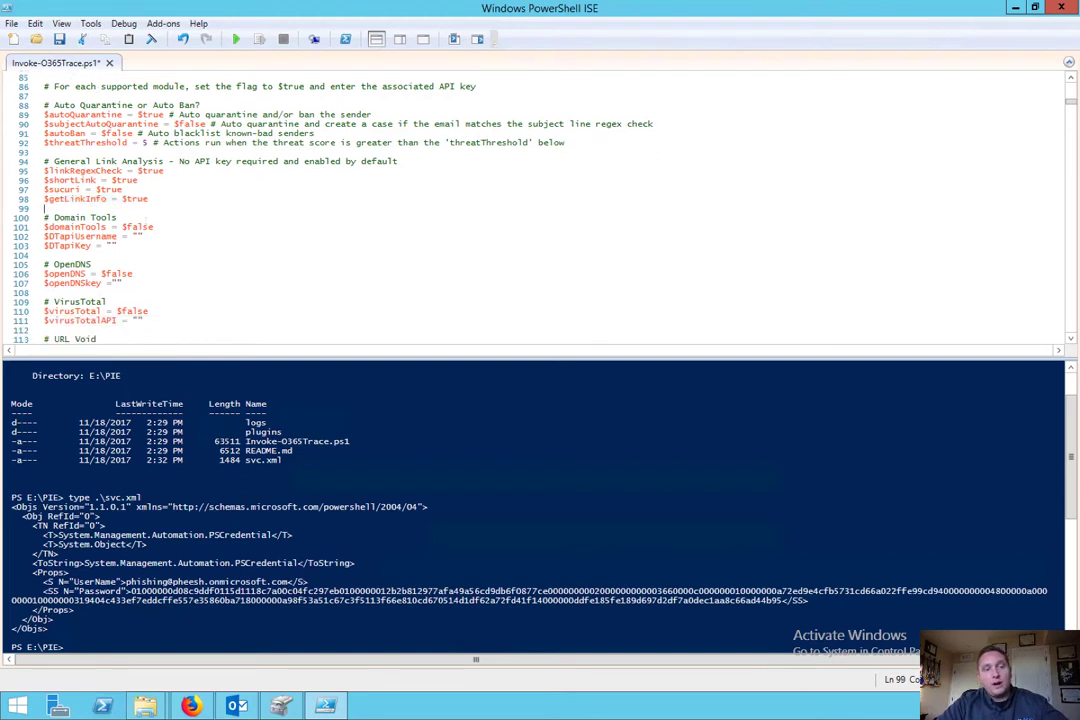
pyautogui.scroll(-2, 137, 227)
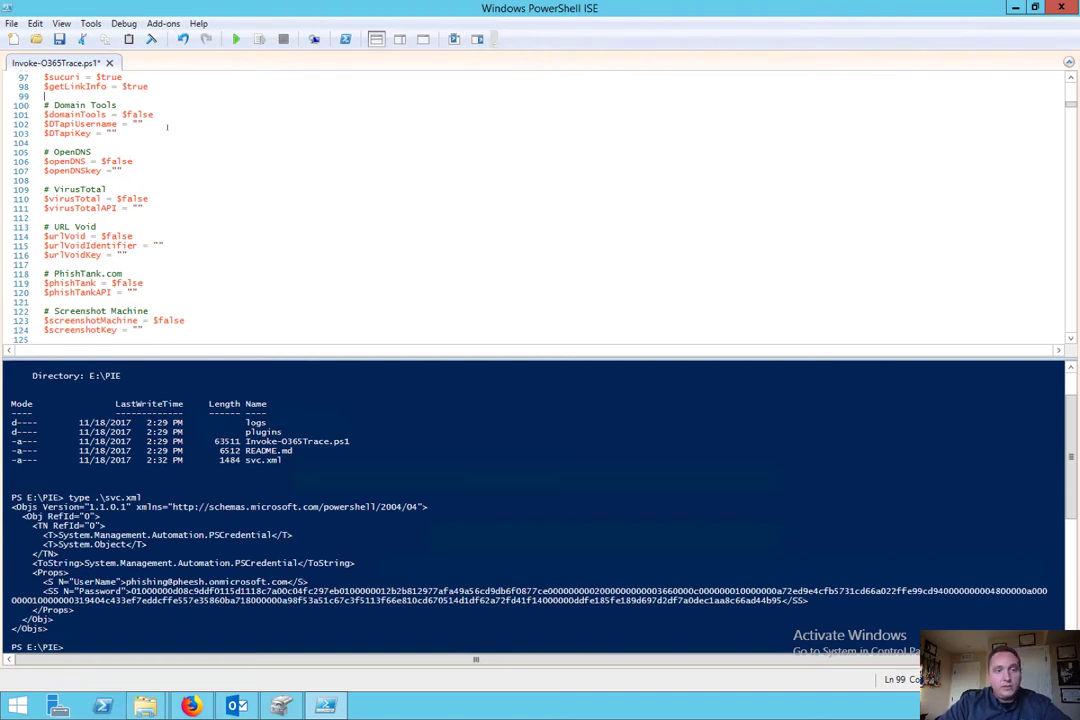
pyautogui.moveTo(122, 114); pyautogui.dragTo(151, 114)
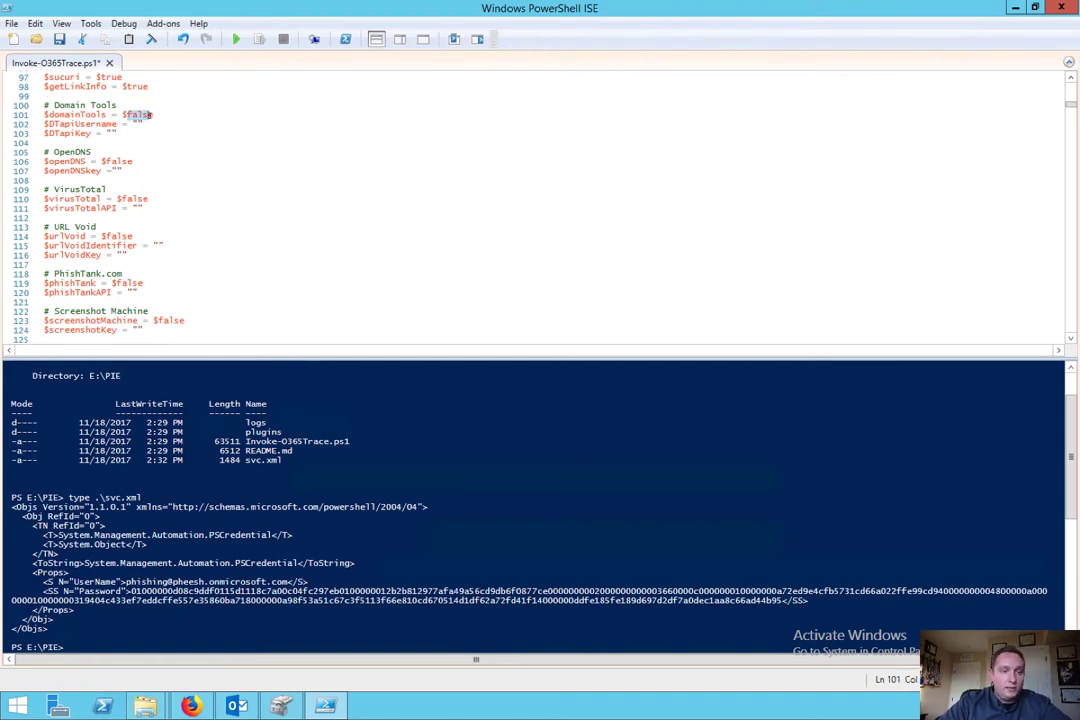
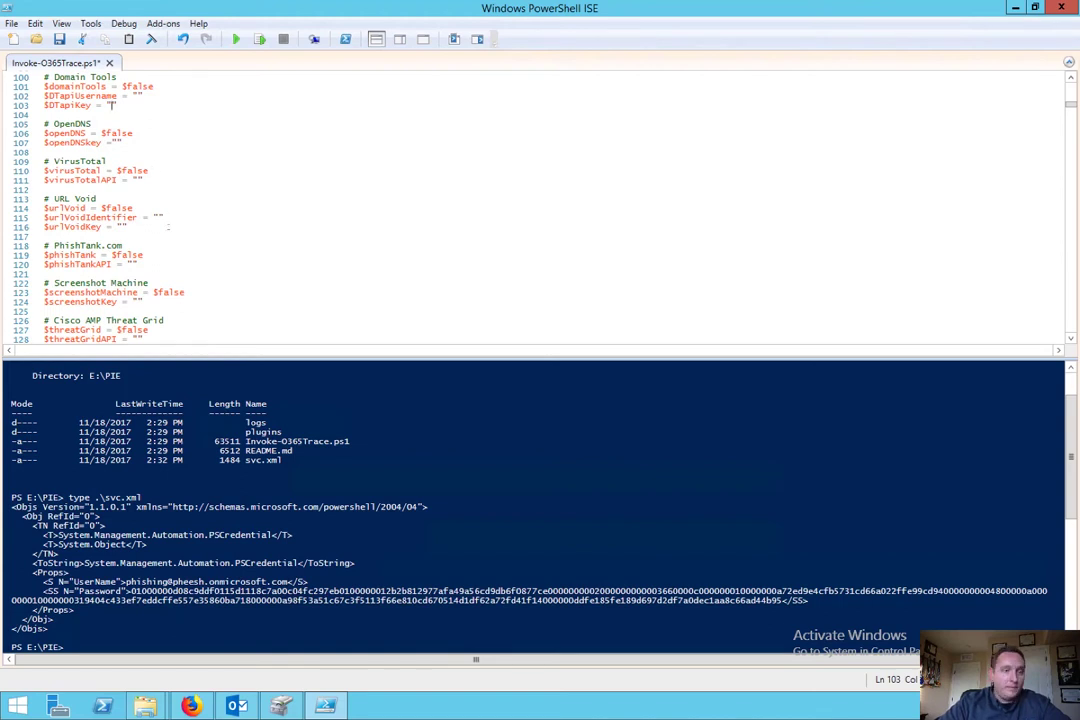
# - Scroll through the script and briefly highlight the VirusTotal flag value $false
pyautogui.scroll(-3, 226, 221)
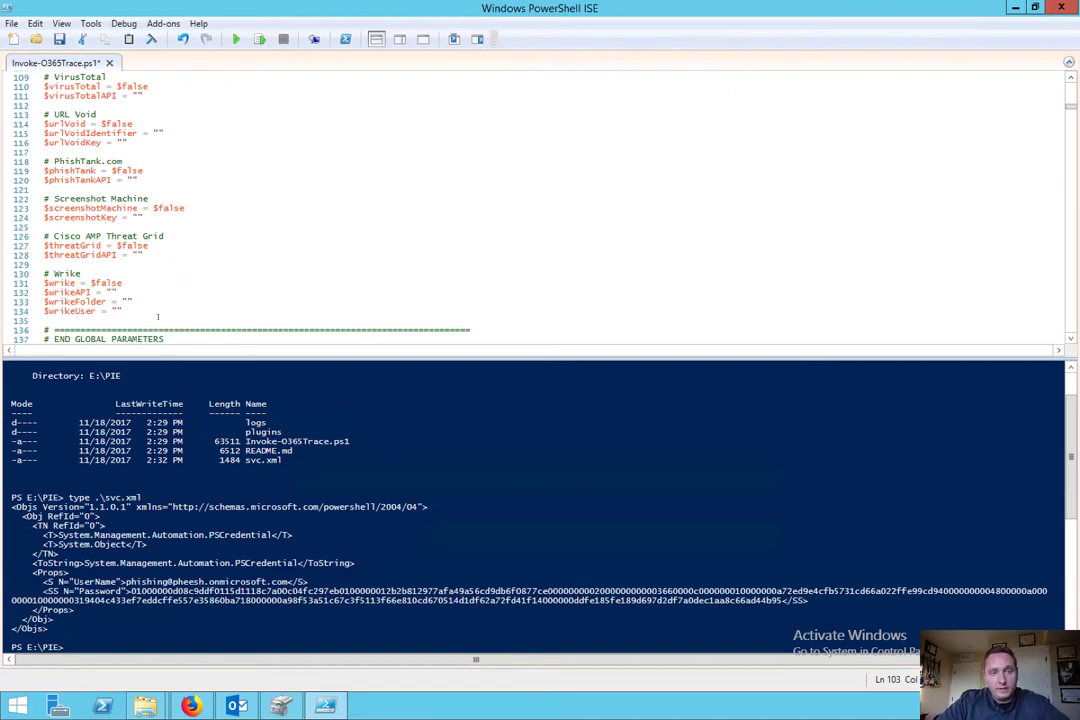
pyautogui.scroll(3, 181, 307)
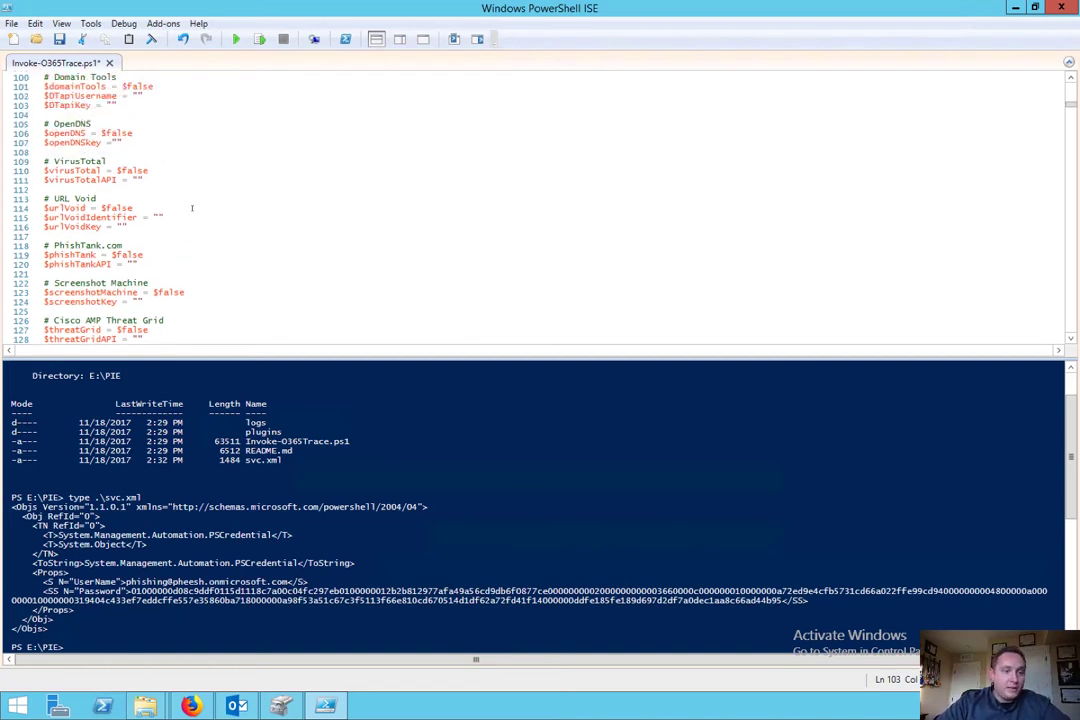
pyautogui.doubleClick(134, 171)
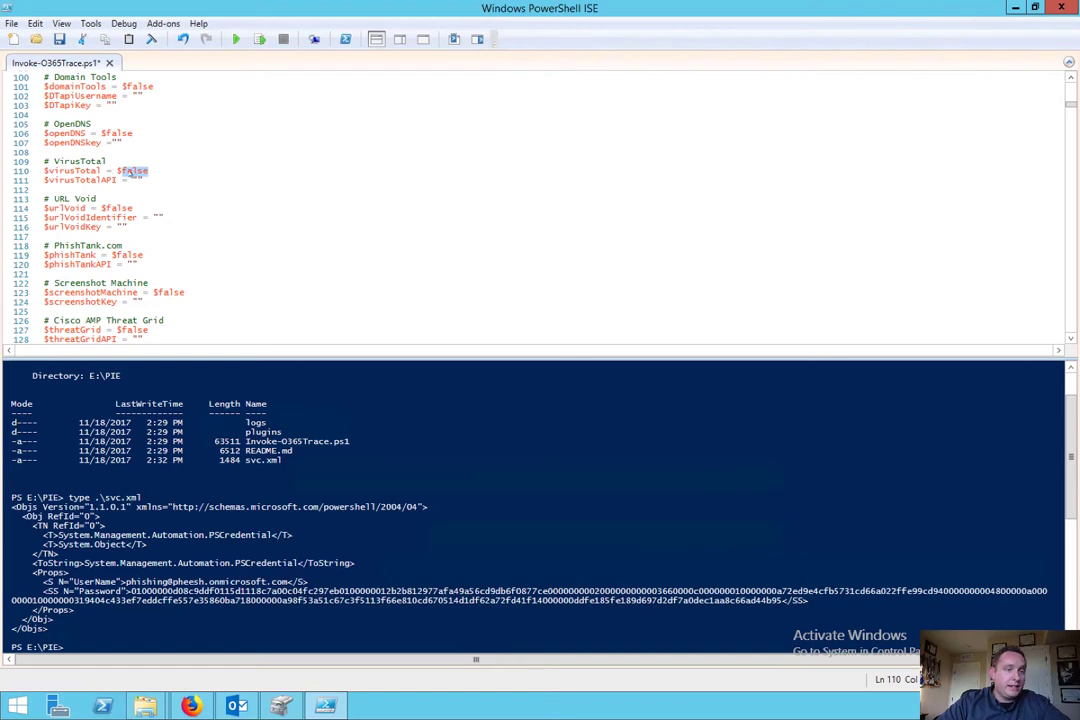
pyautogui.scroll(1, 165, 171)
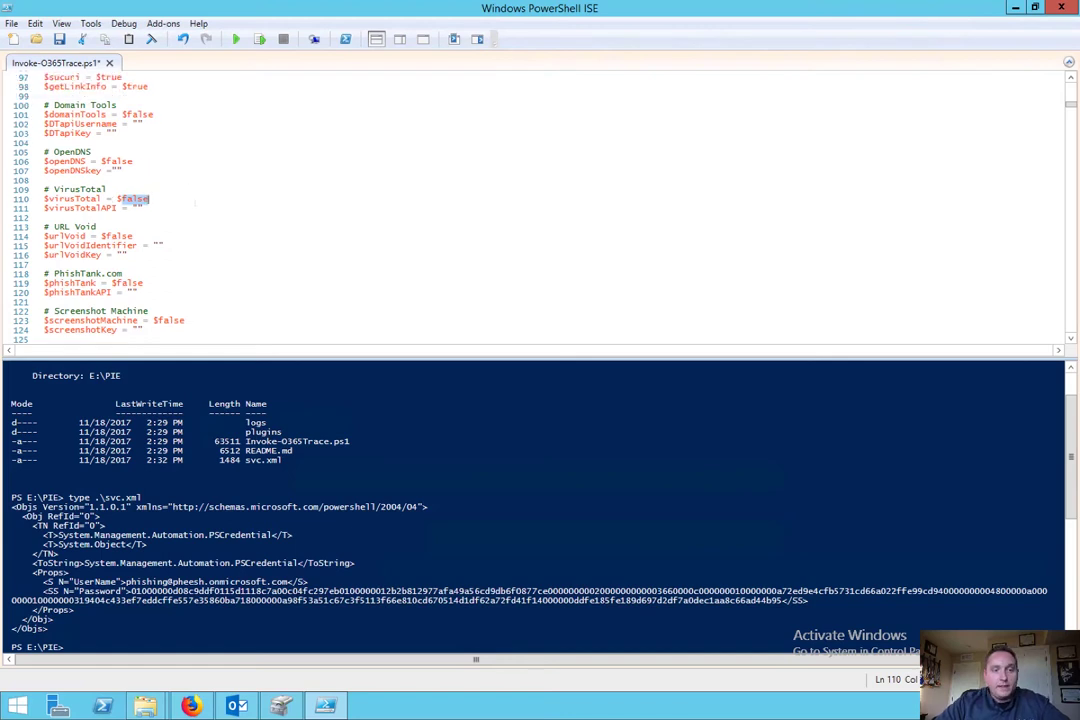
pyautogui.scroll(1, 166, 187)
pyautogui.click(166, 188)
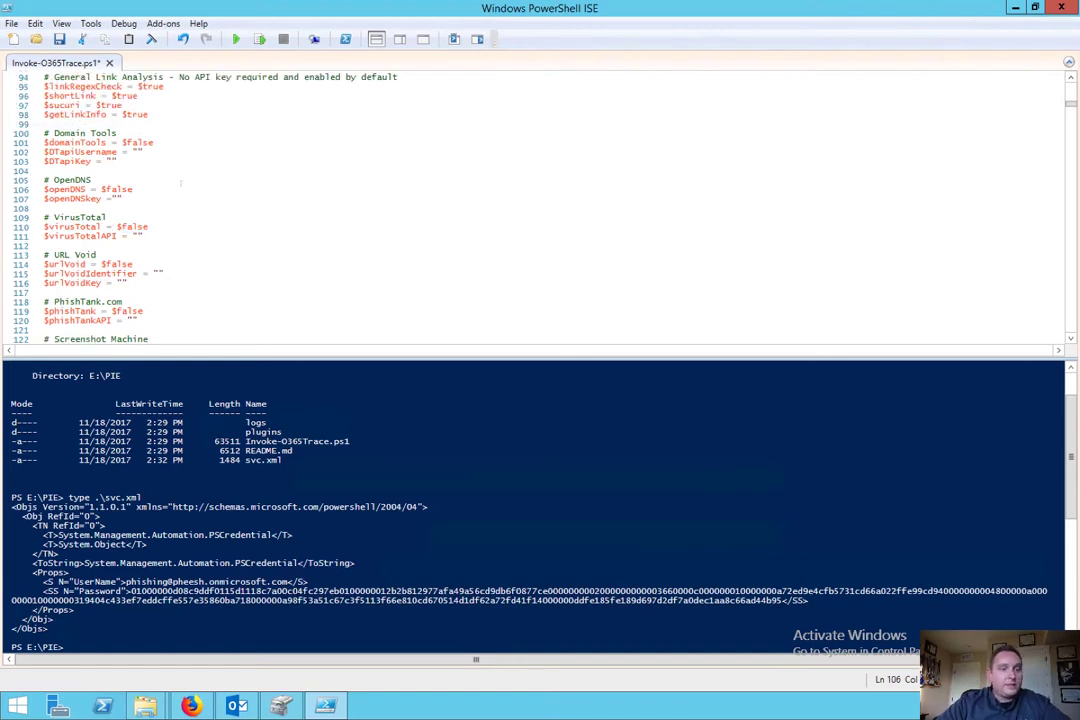
# - Highlight the LogRhythm Case API Integration settings on lines 73–76, then clear the selection
pyautogui.scroll(2, 181, 183)
pyautogui.scroll(2, 248, 197)
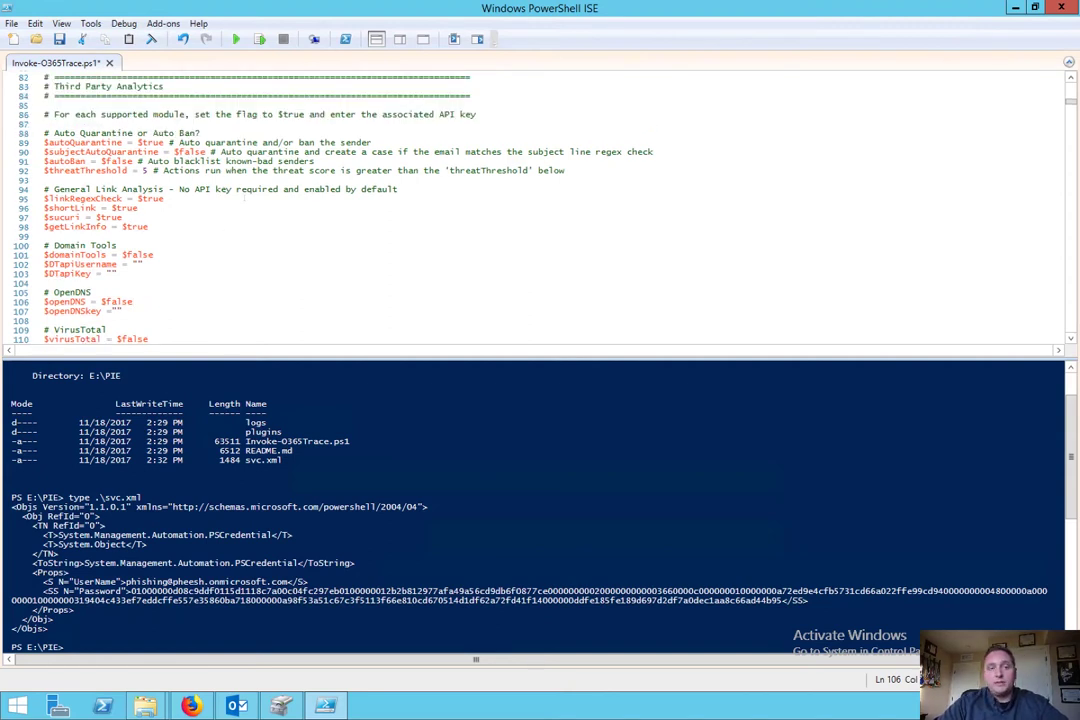
pyautogui.scroll(4, 230, 200)
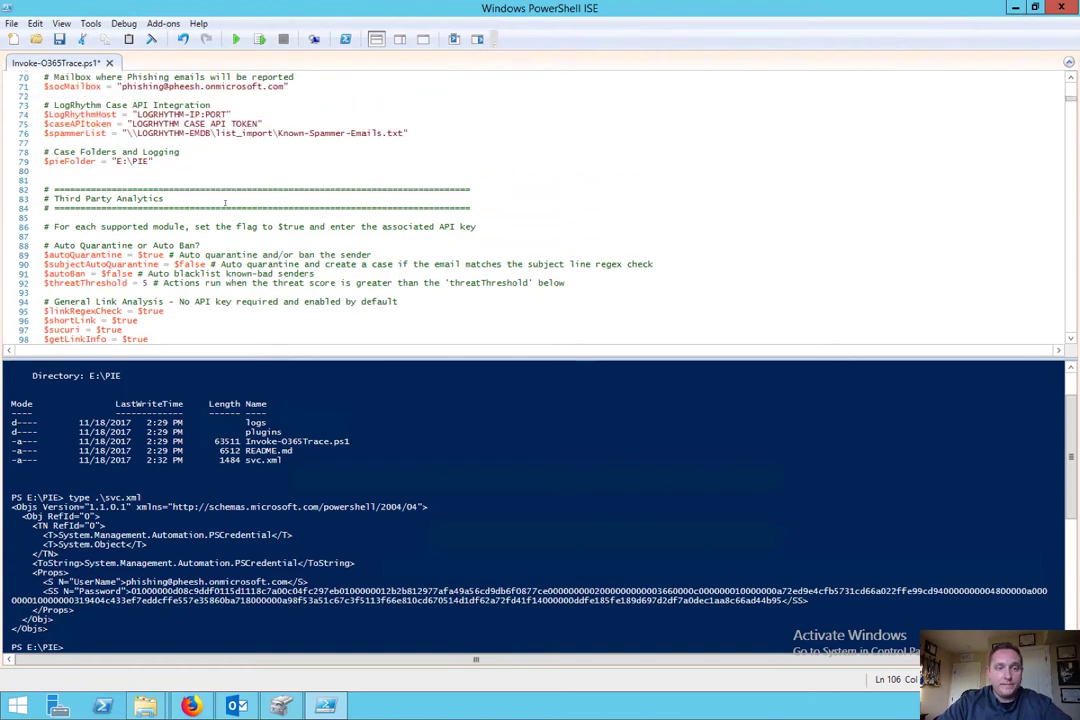
pyautogui.moveTo(407, 133); pyautogui.dragTo(43, 105)
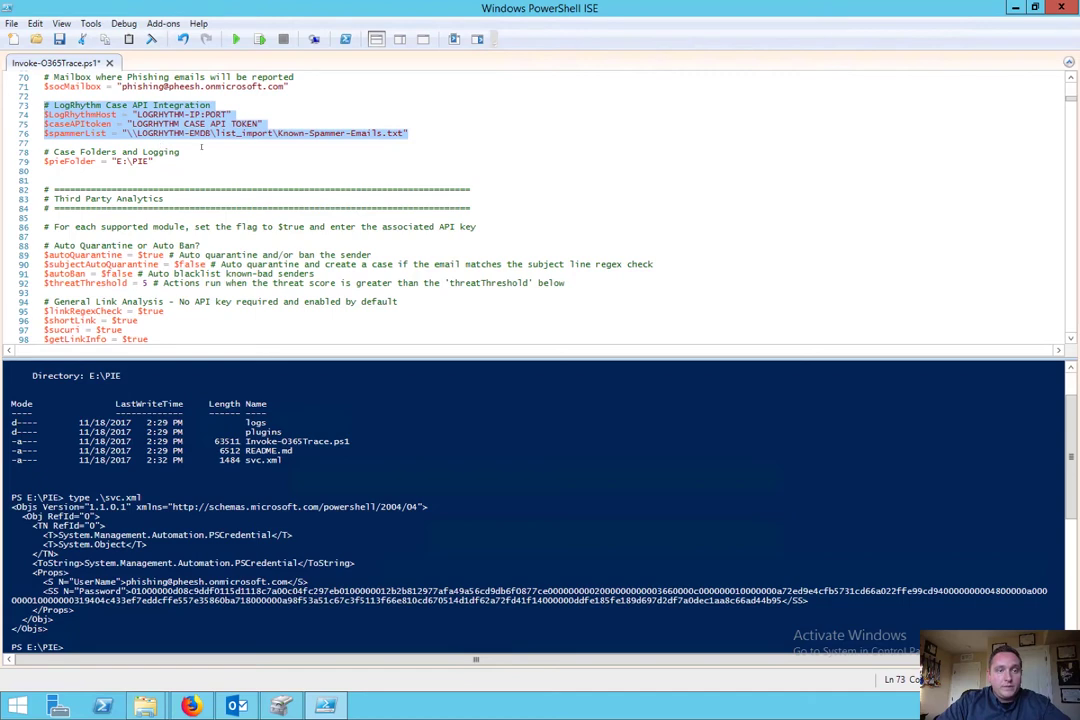
pyautogui.click(44, 142)
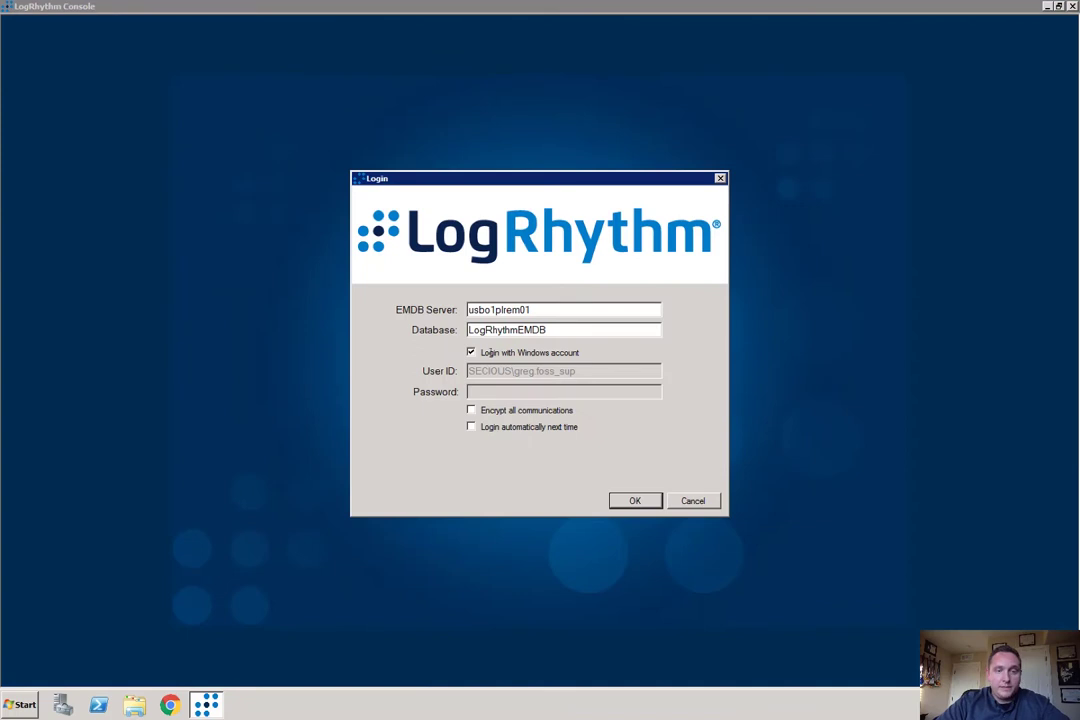
# - Log in to the LogRhythmEMDB database and open the Deployment Manager's Entities view
pyautogui.click(646, 500)
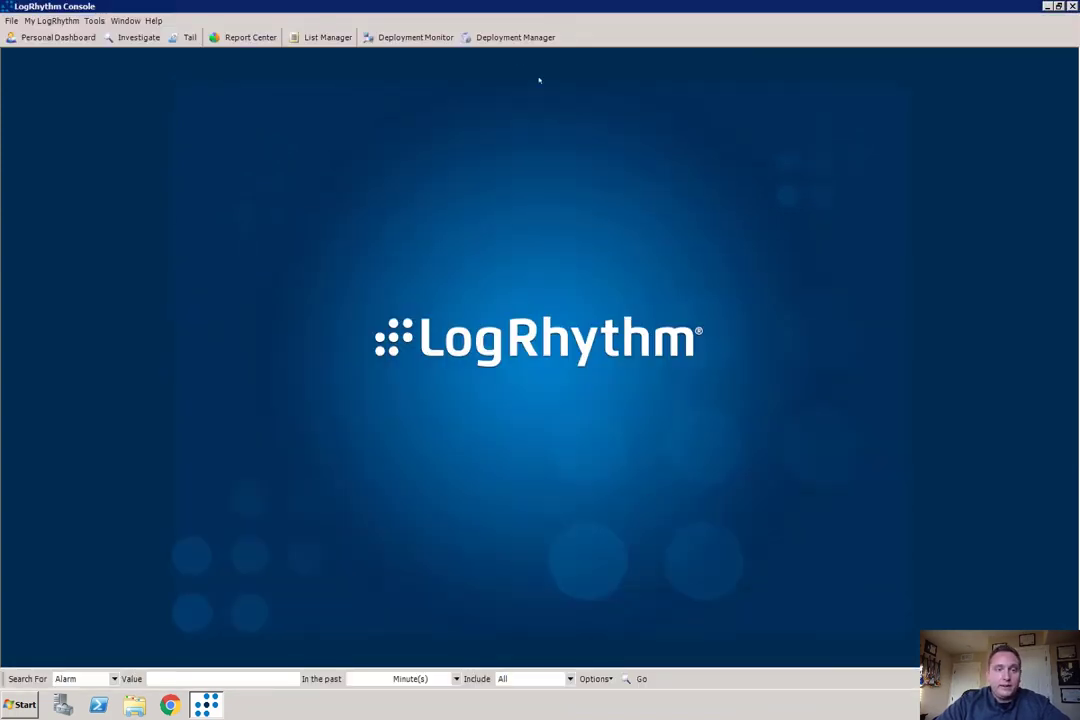
pyautogui.click(513, 38)
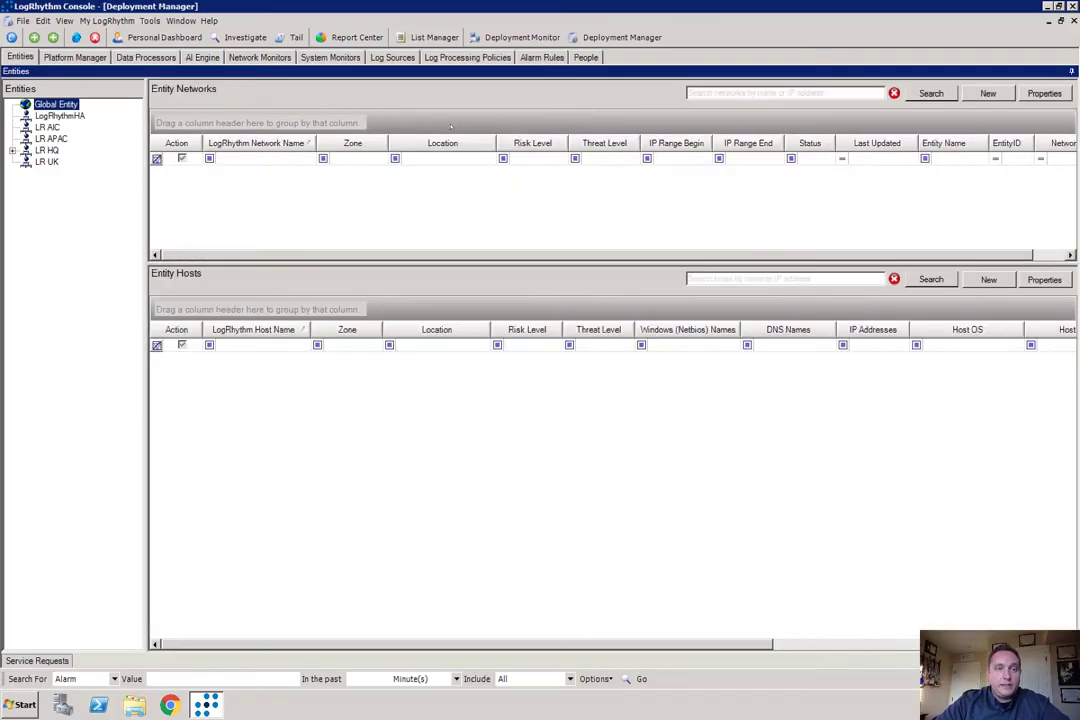
# - Filter the People list by the name 'case' to show the four Case API records
pyautogui.click(585, 57)
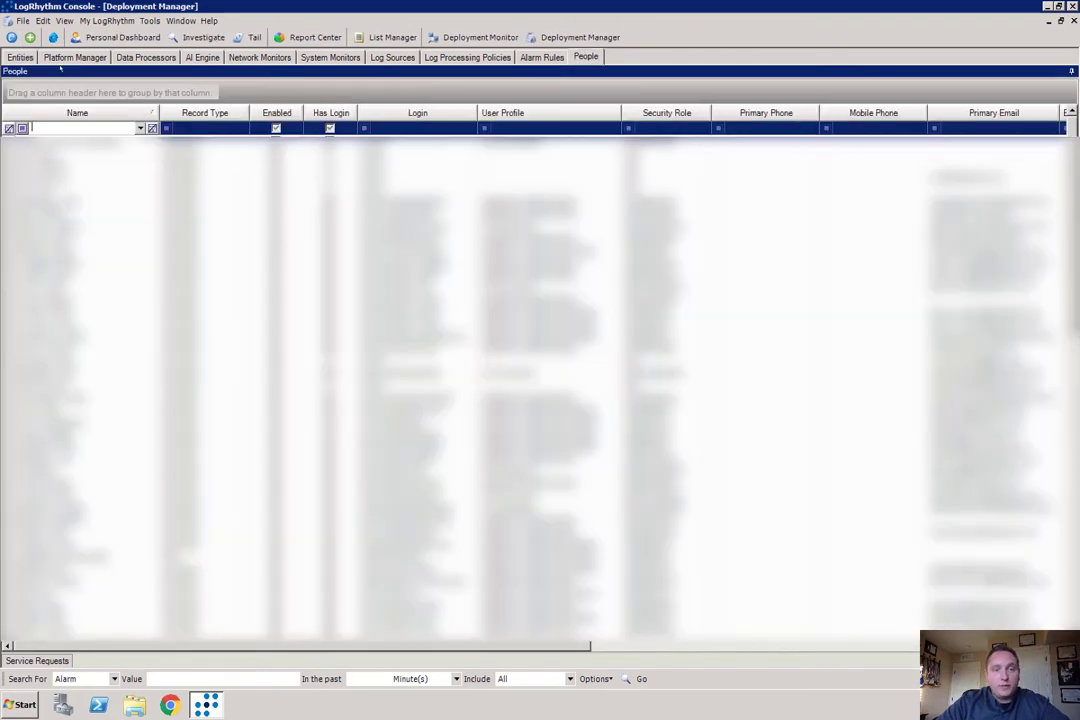
pyautogui.write('case')
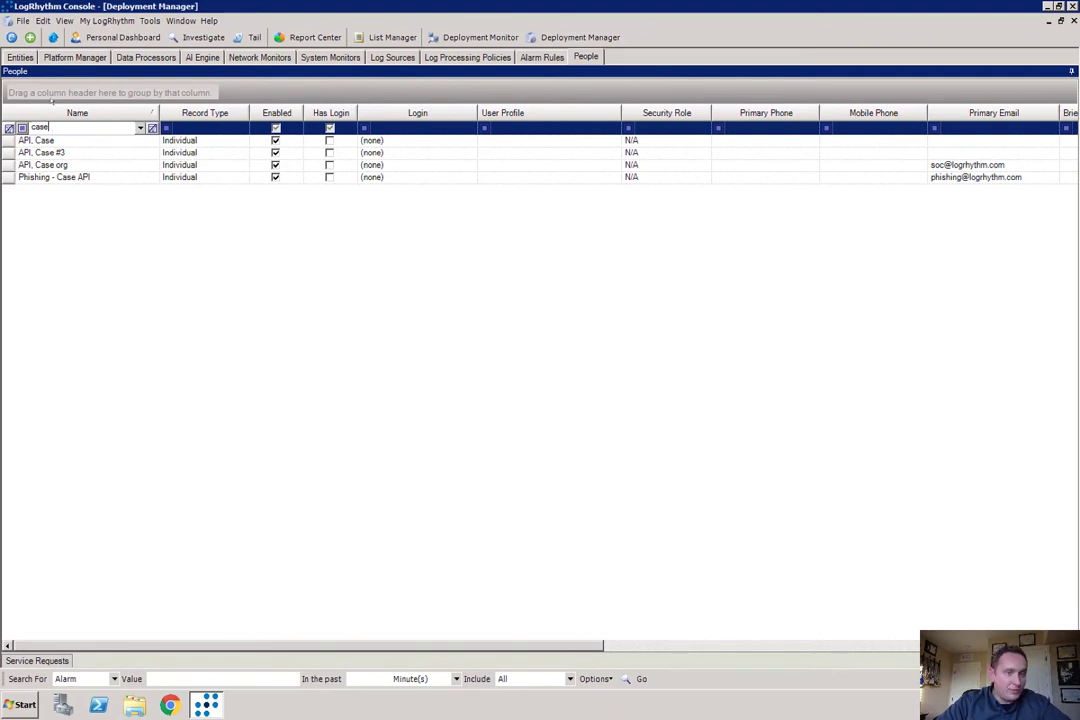
pyautogui.rightClick(102, 197)
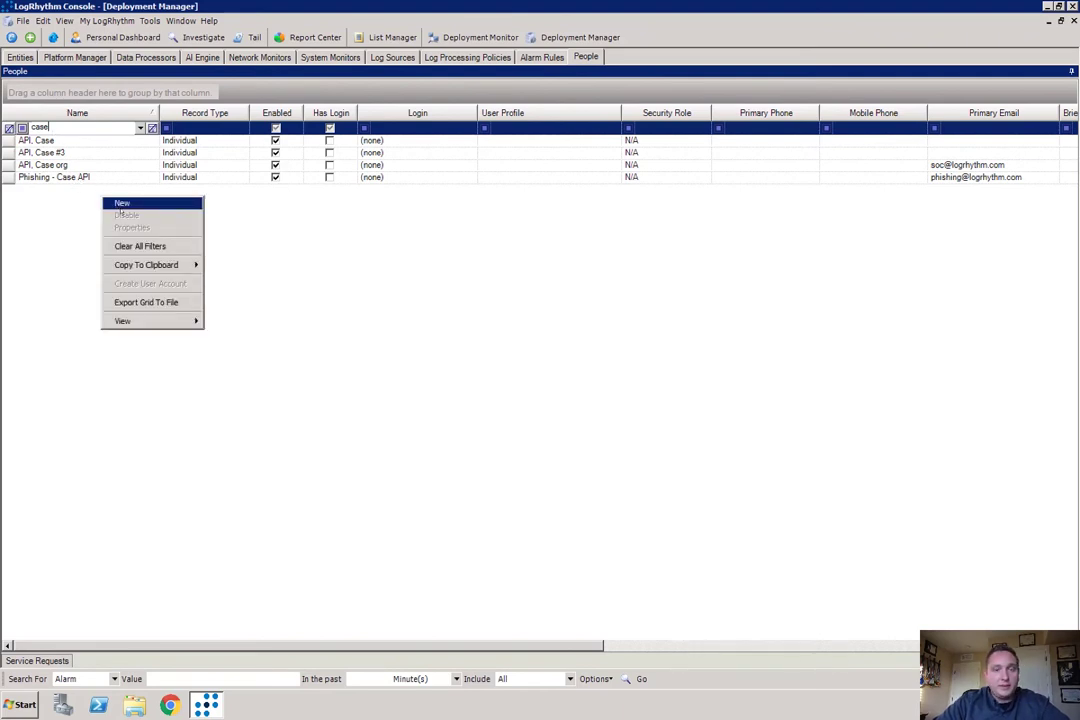
# - Start a new individual person named TestAPI with a Business Email 1 contact method holding a test e-mail
pyautogui.click(121, 204)
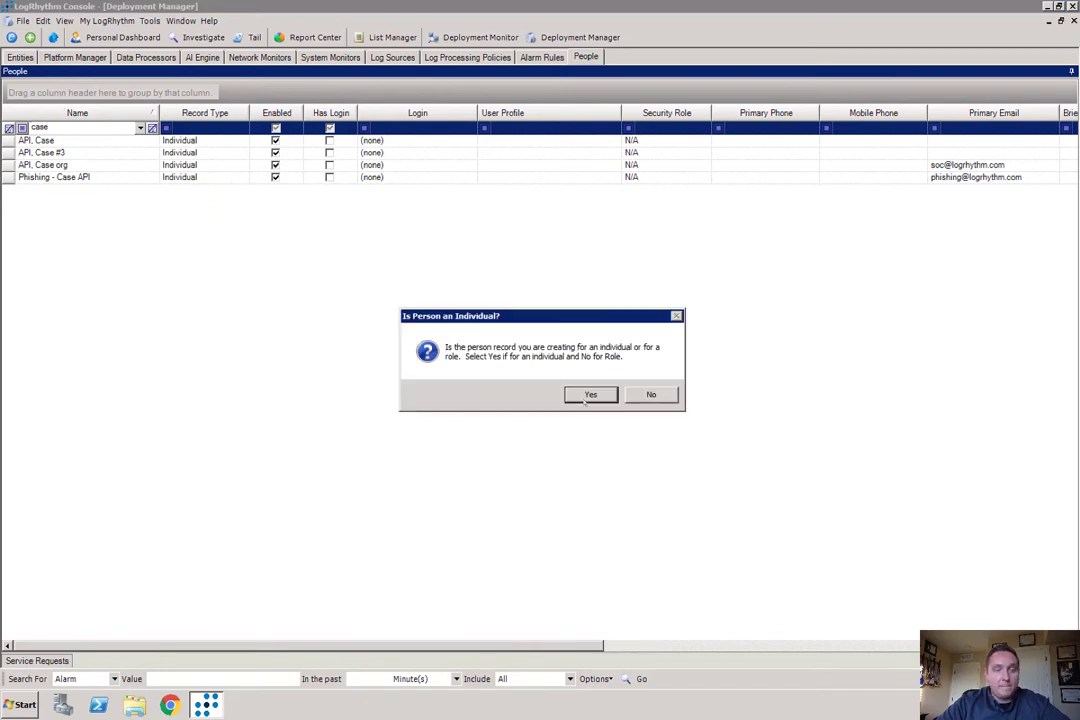
pyautogui.press('Return')
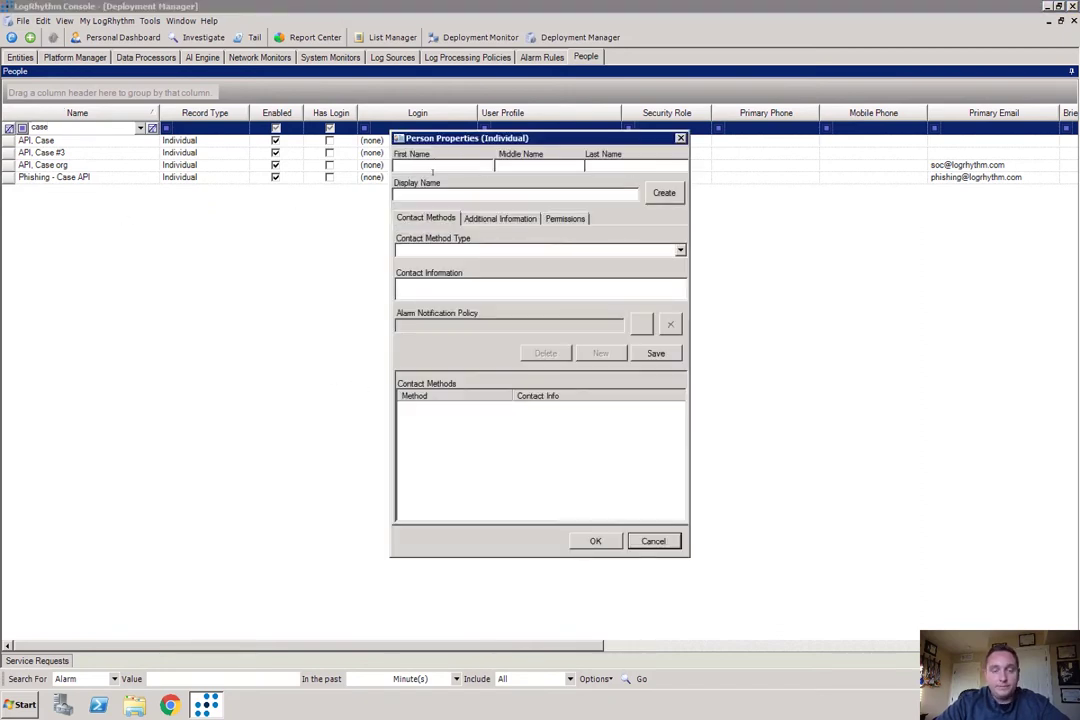
pyautogui.write('Test')
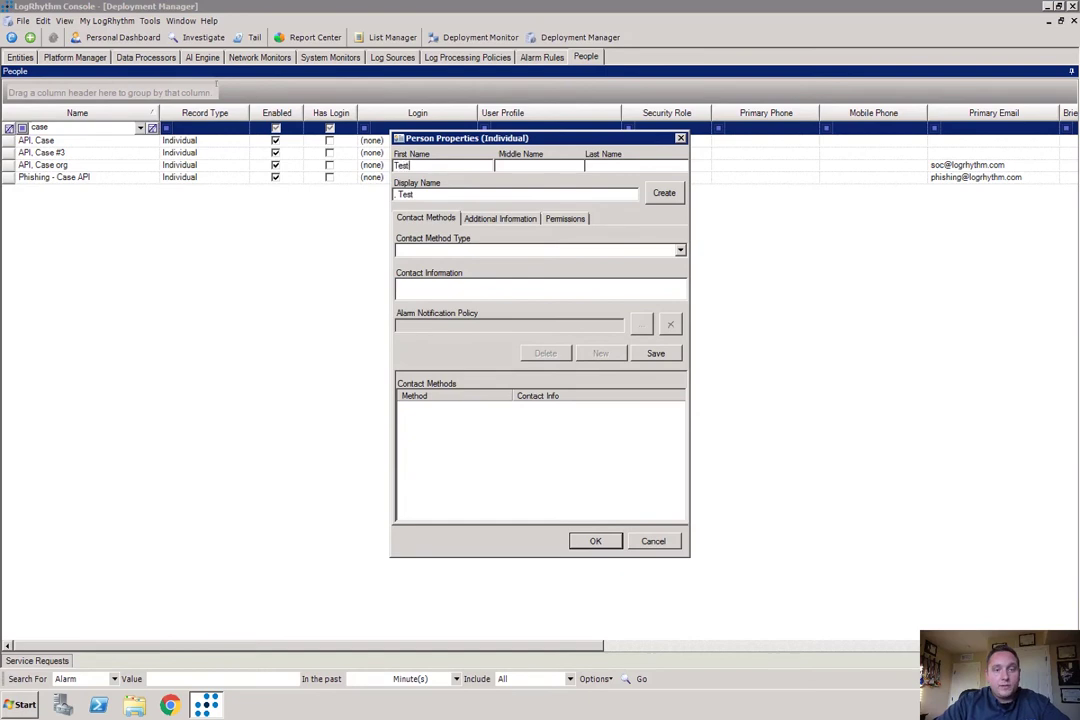
pyautogui.write('API')
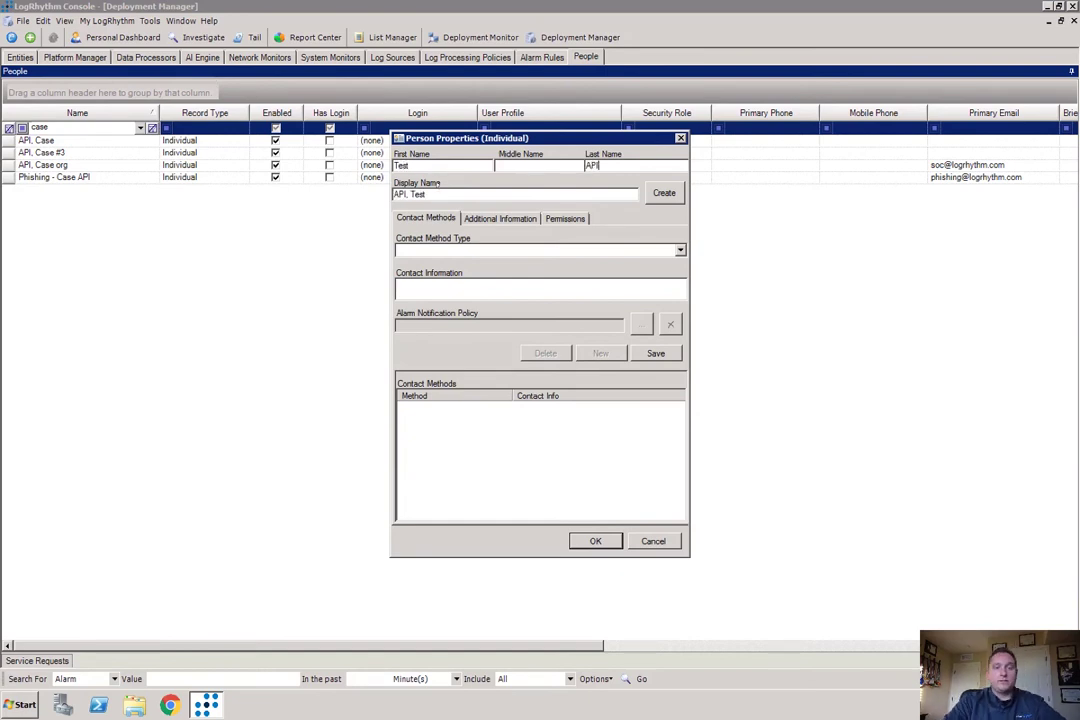
pyautogui.click(435, 249)
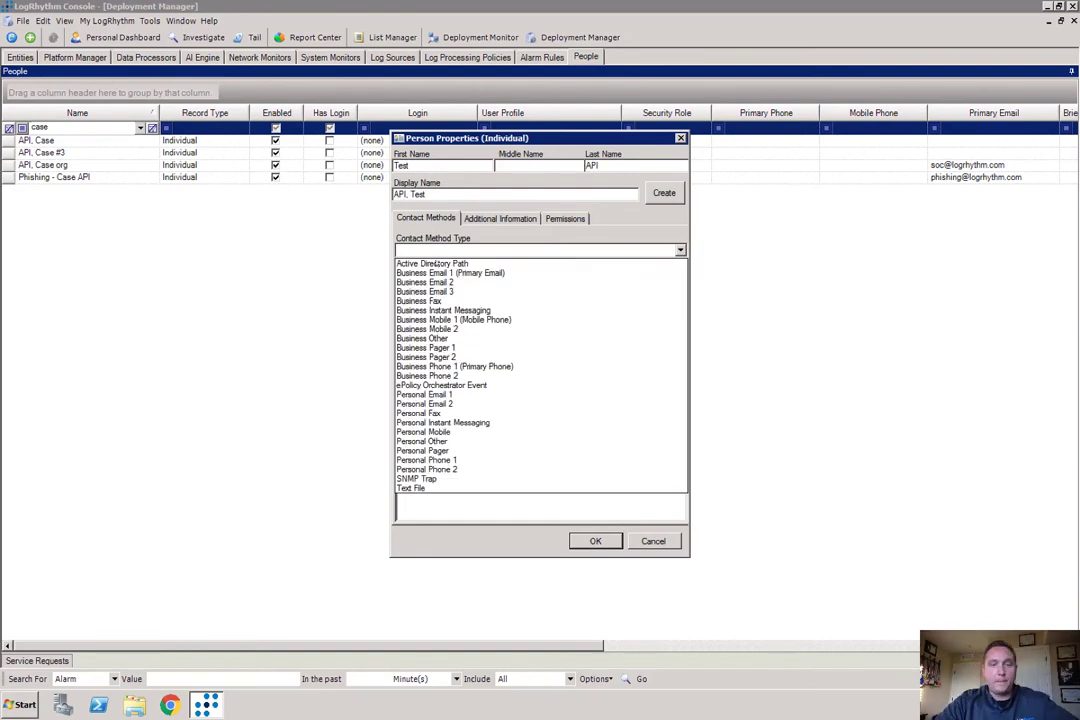
pyautogui.press('Return')
pyautogui.press('Tab')
pyautogui.write('te')
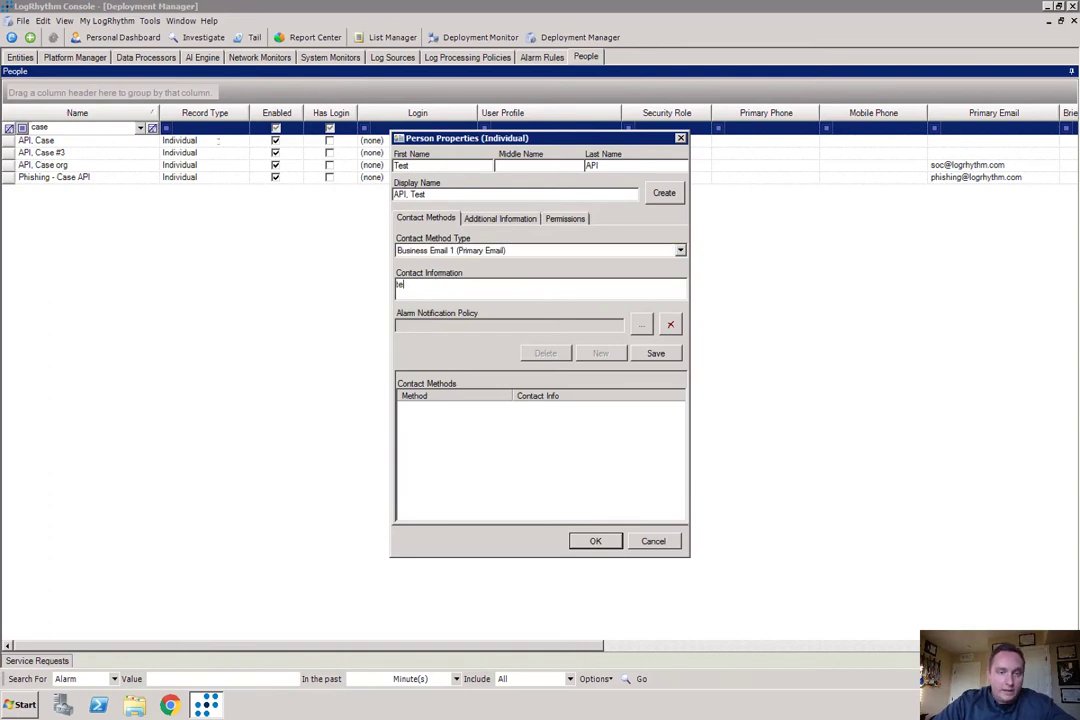
pyautogui.write('st@sde.test')
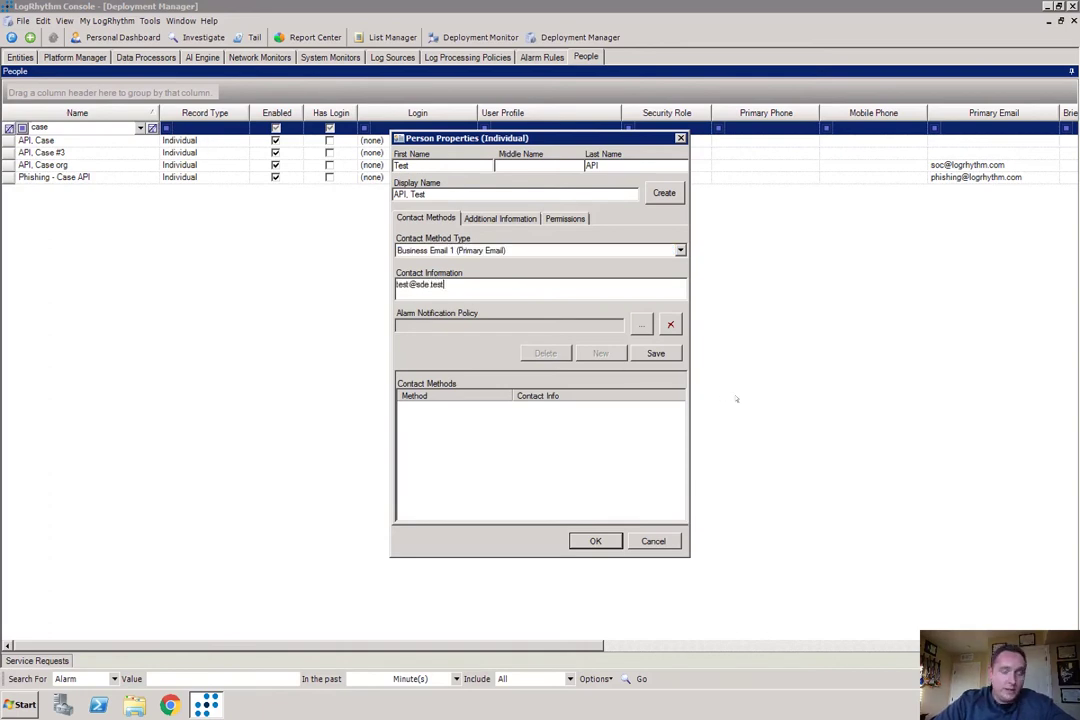
pyautogui.click(655, 353)
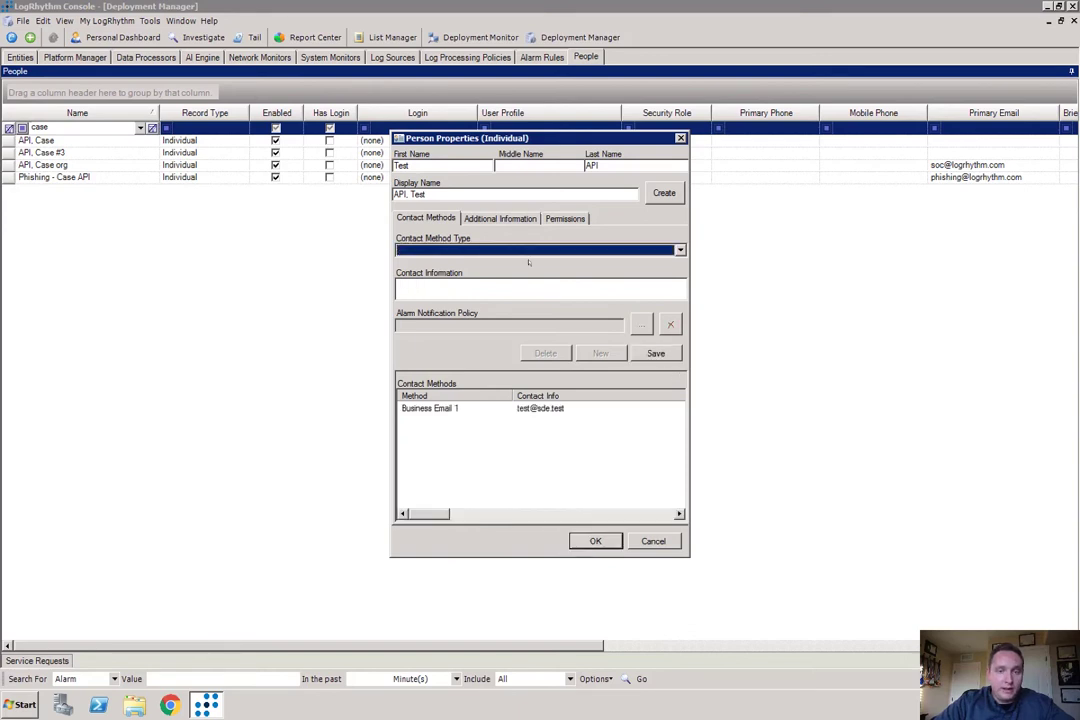
# - Save the person, and after the duplicate-name error rename it to Test123
pyautogui.click(595, 541)
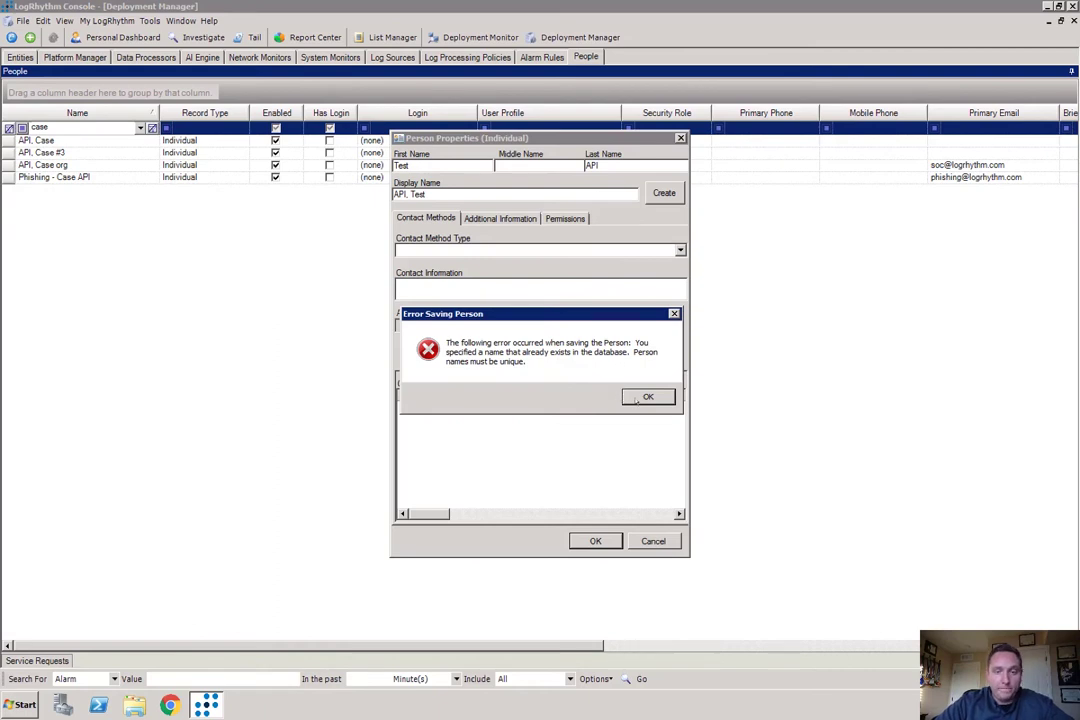
pyautogui.click(640, 398)
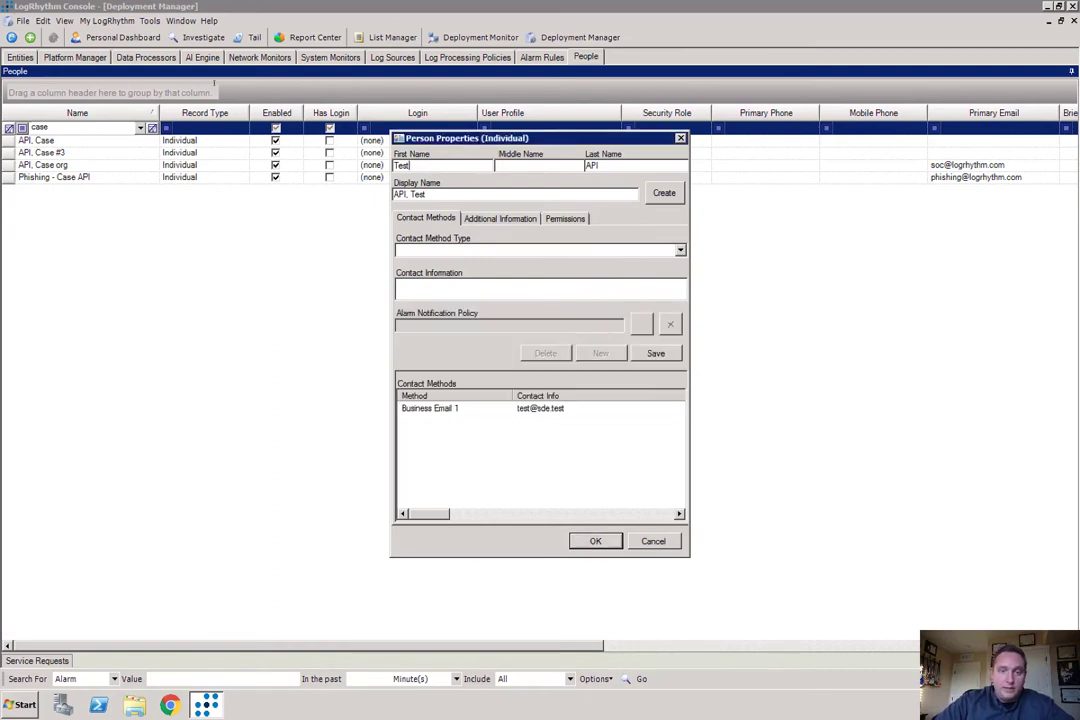
pyautogui.write('1233')
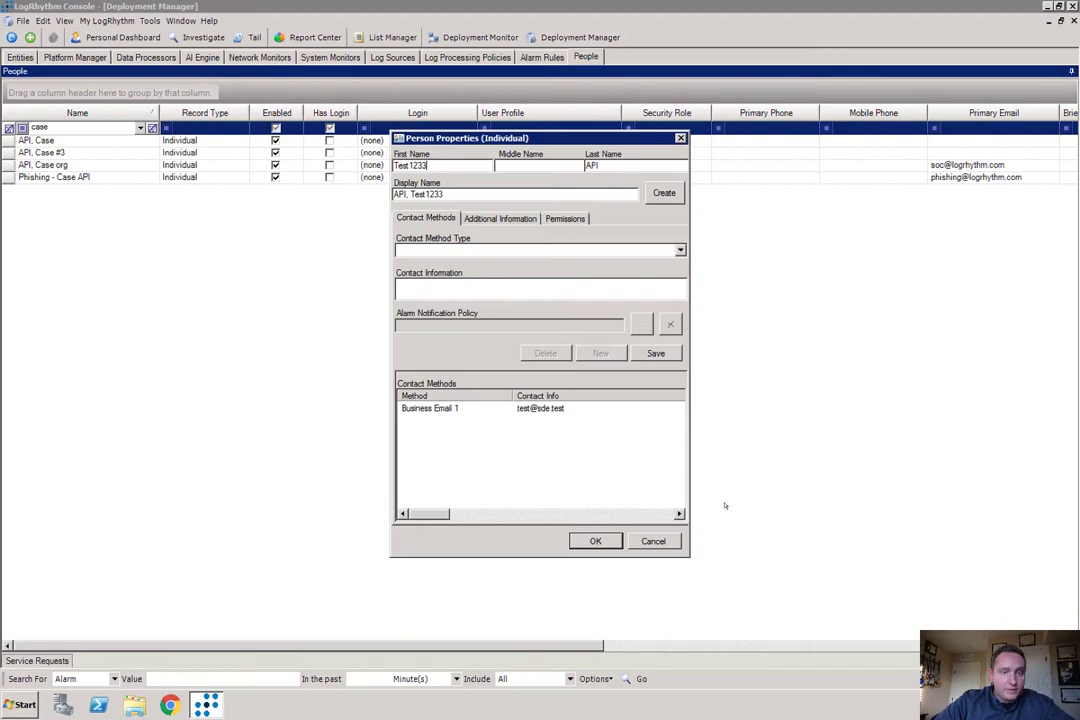
pyautogui.press('BackSpace')
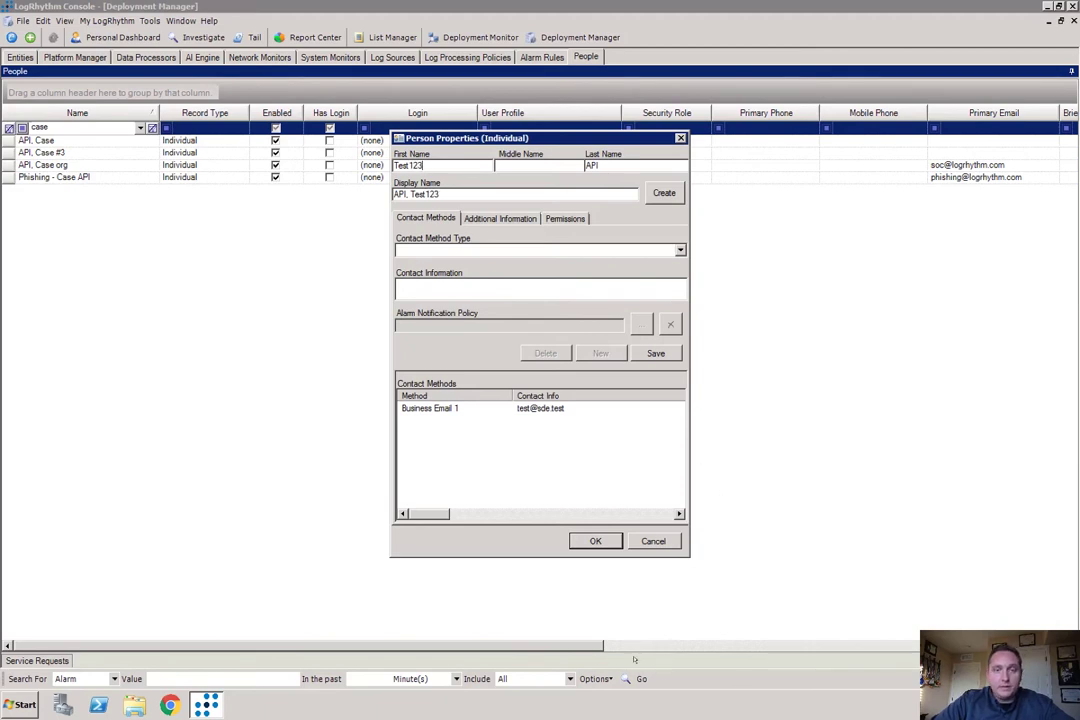
pyautogui.press('Return')
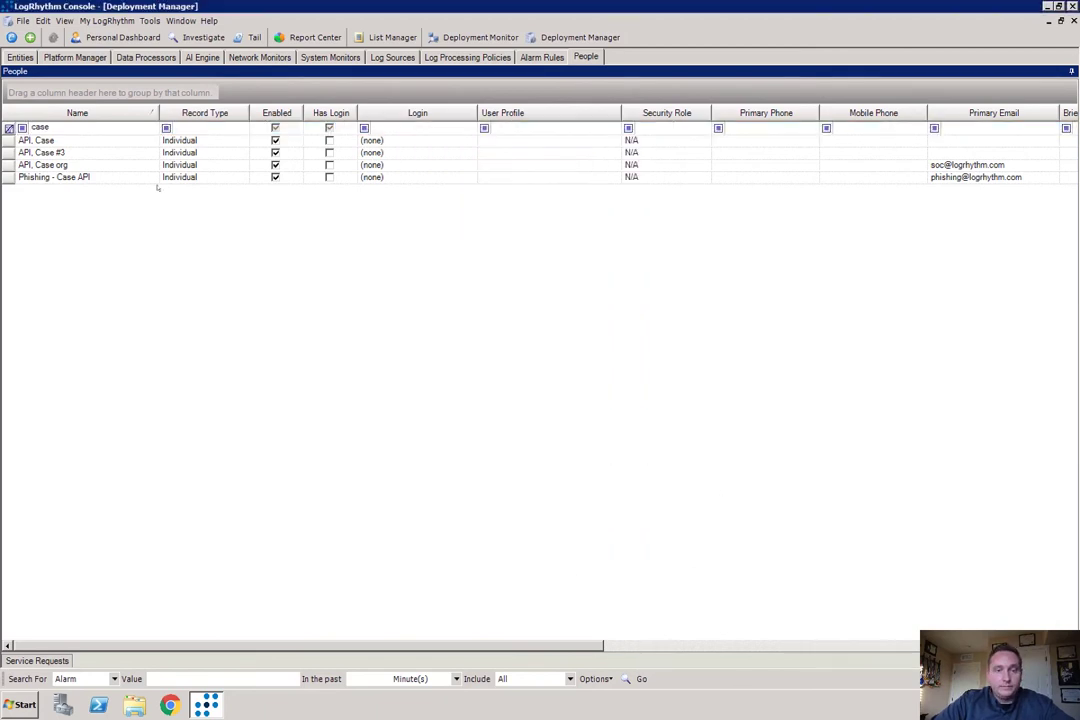
pyautogui.click(100, 128)
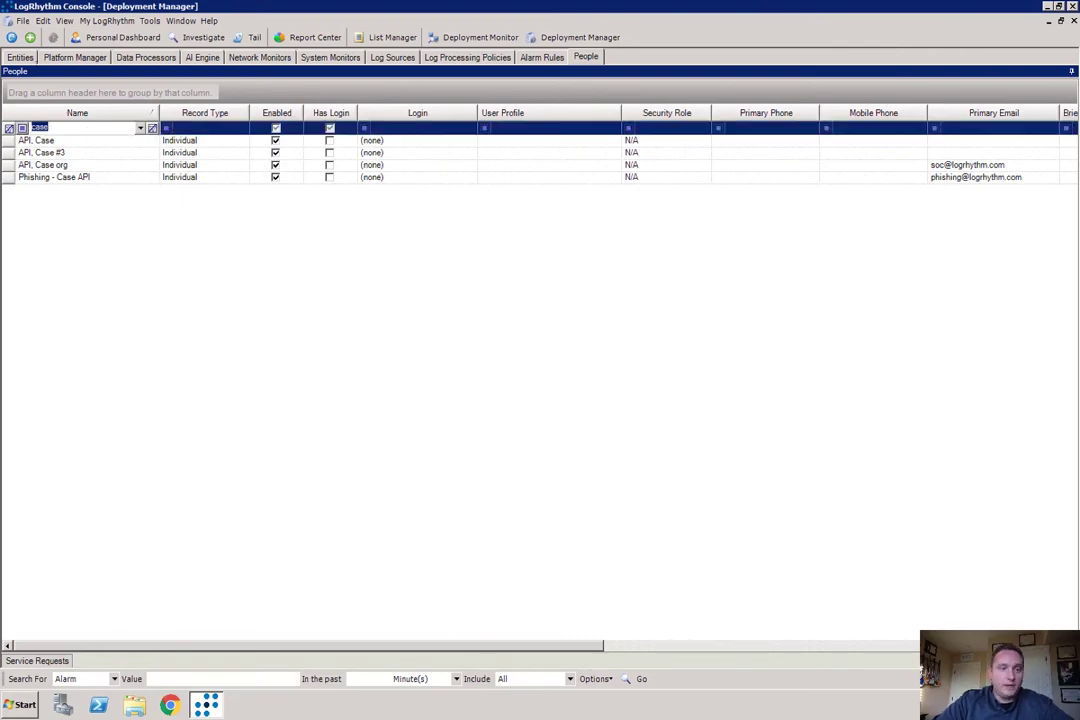
# - Filter People by 'test' and create a Case API account for the API, Test123 record
pyautogui.write('test')
pyautogui.press('Return')
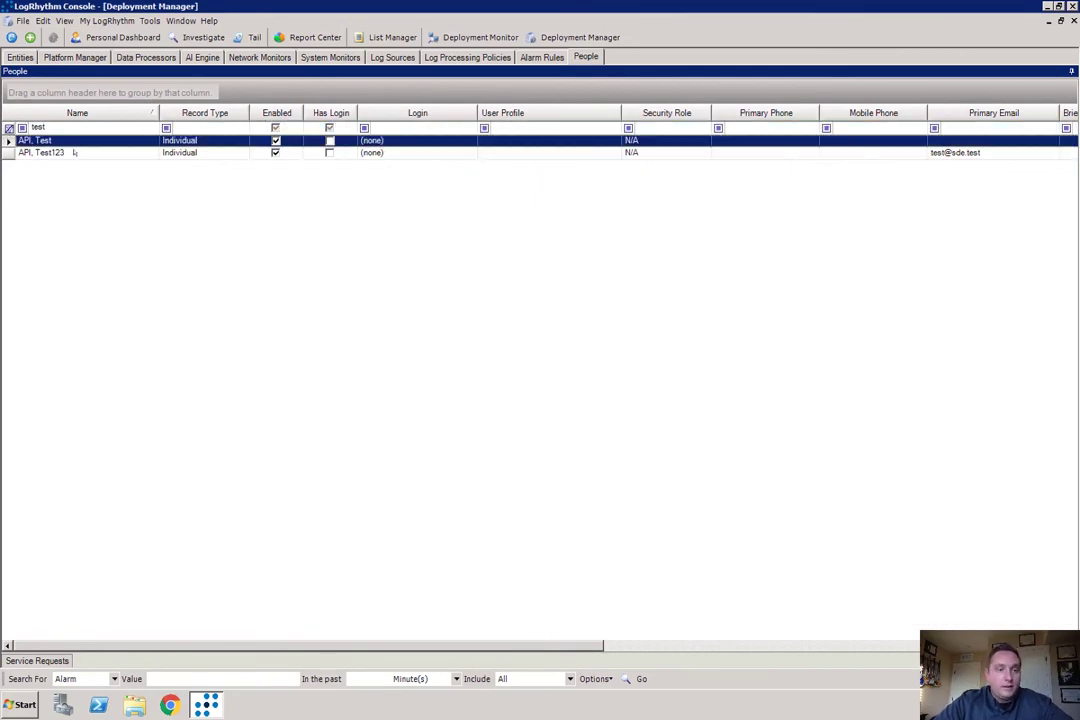
pyautogui.click(74, 153)
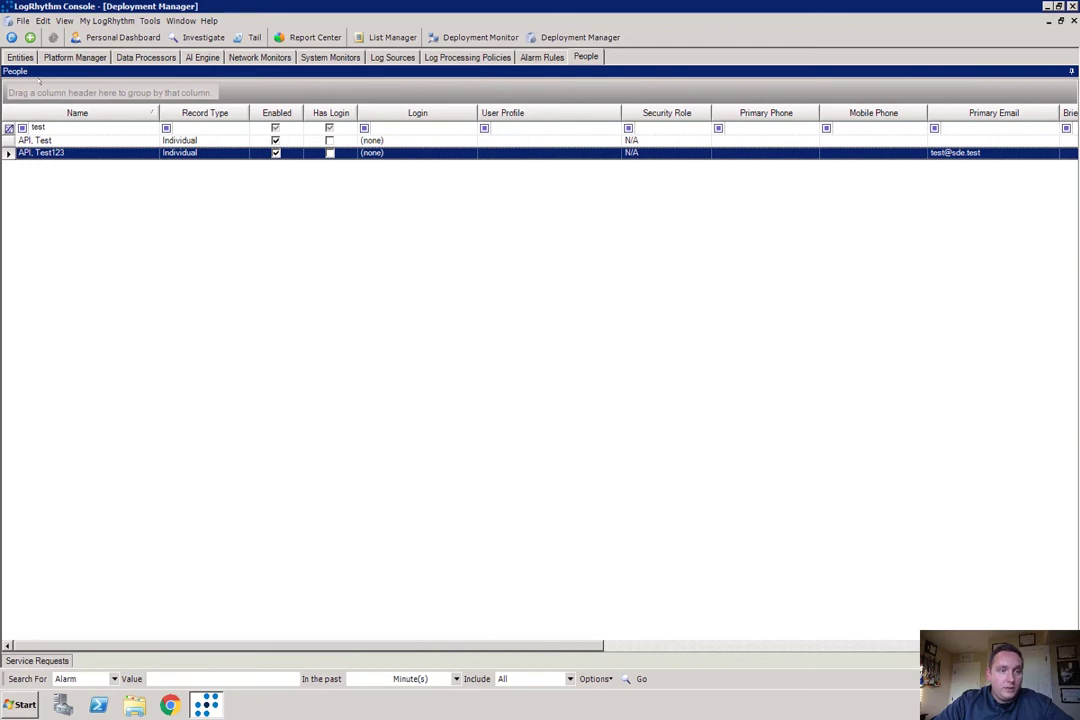
pyautogui.rightClick(75, 154)
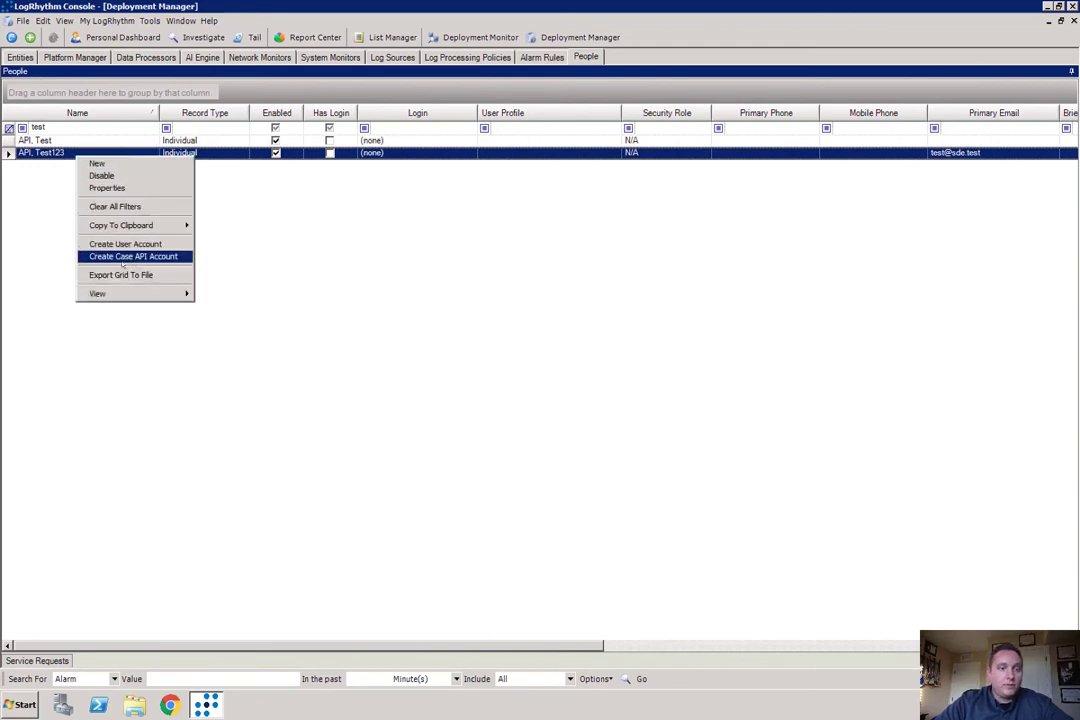
pyautogui.click(133, 256)
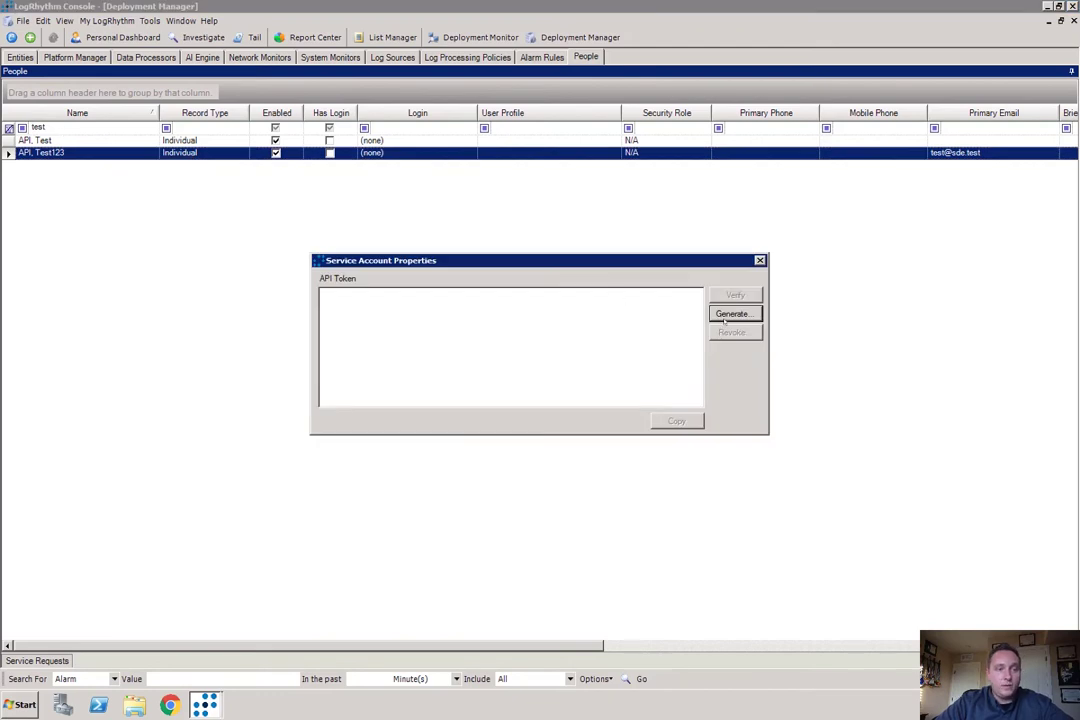
# - Generate a new API token, copy it to the clipboard, verify it, and close the dialog
pyautogui.click(733, 313)
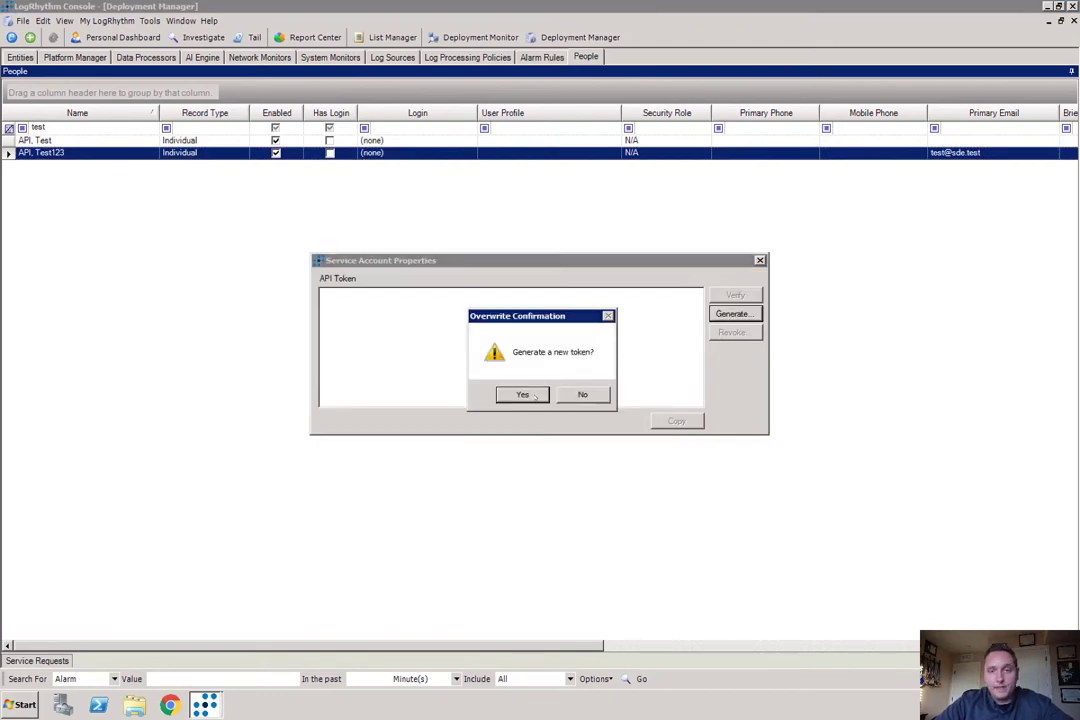
pyautogui.press('Return')
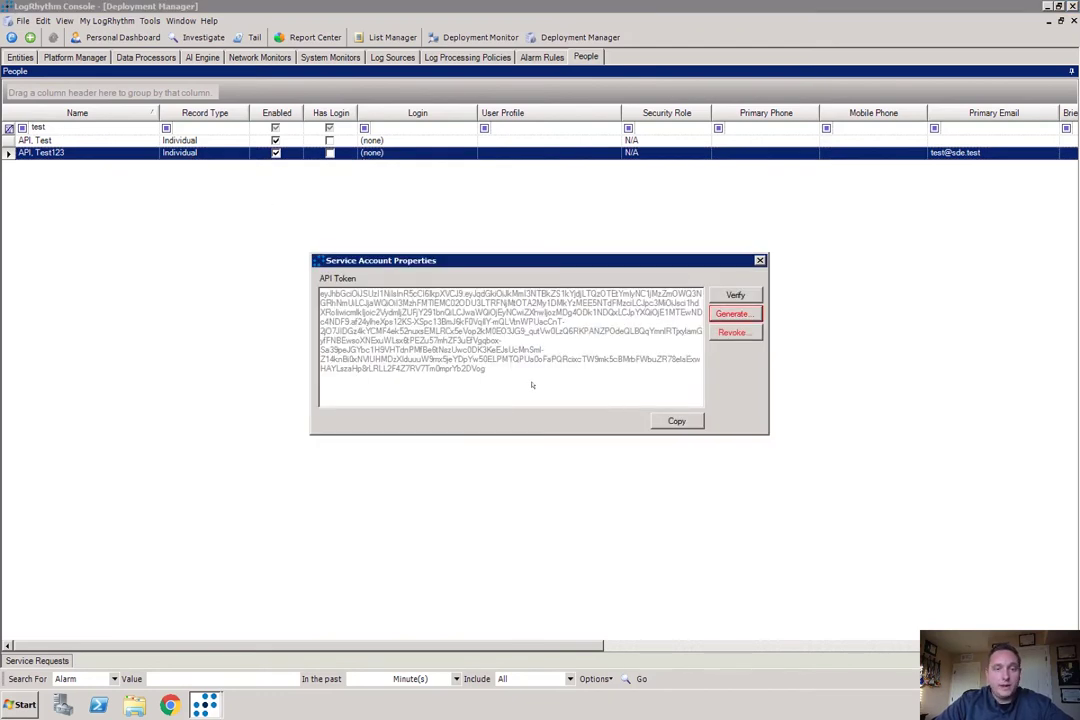
pyautogui.click(677, 421)
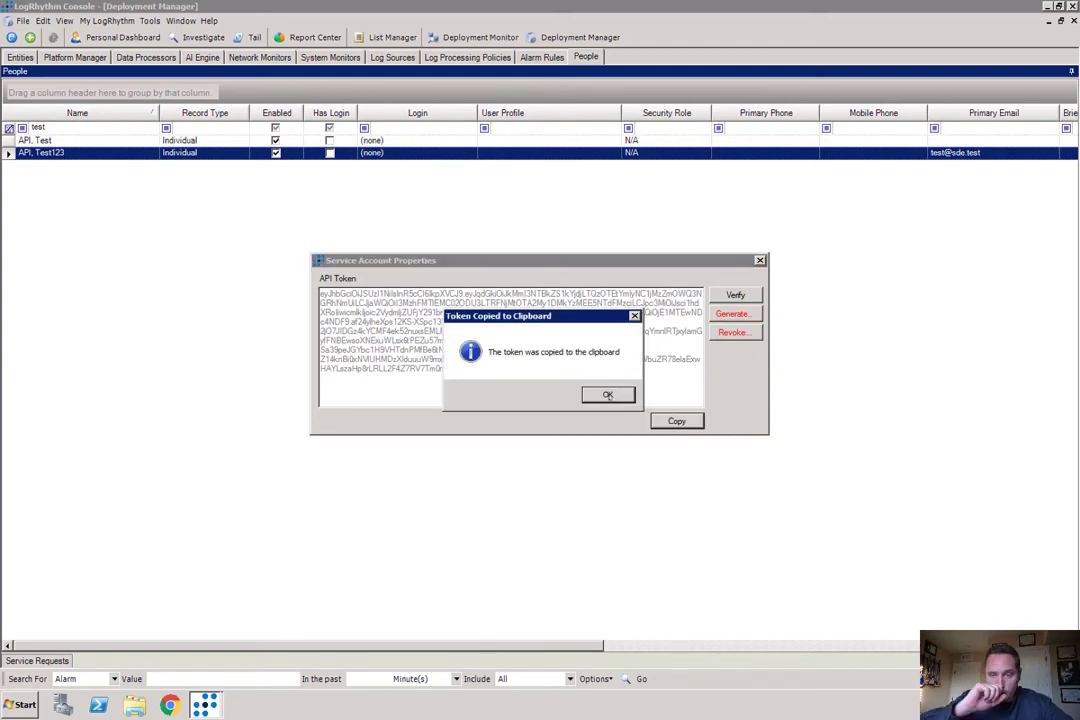
pyautogui.press('Return')
pyautogui.click(735, 297)
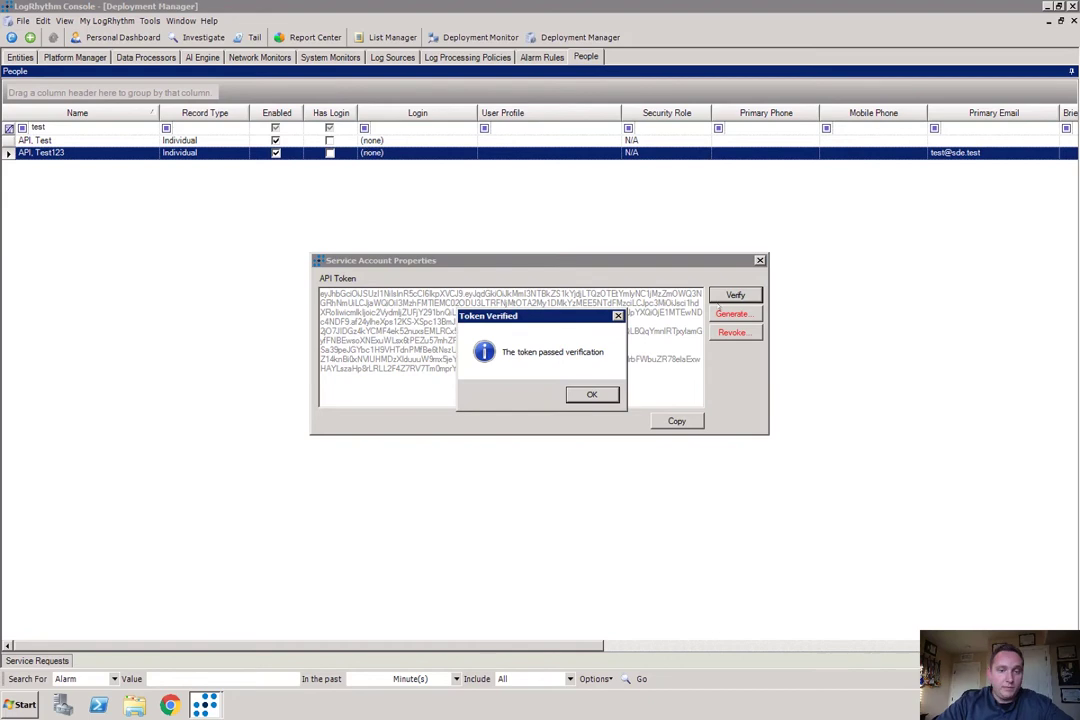
pyautogui.press('Return')
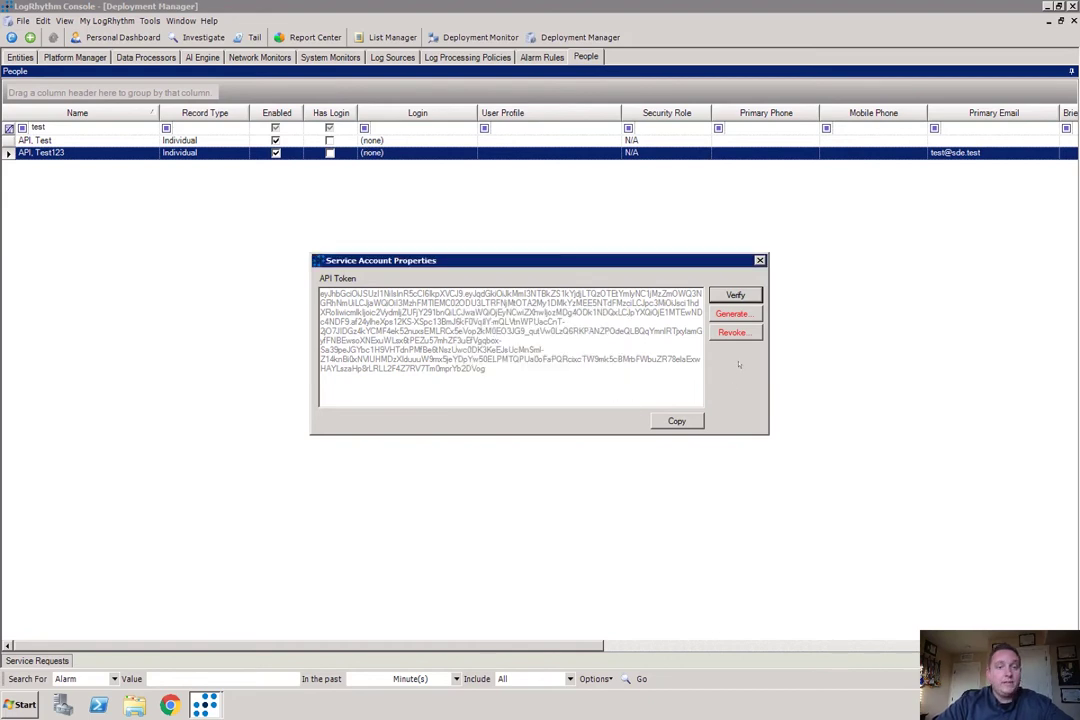
pyautogui.click(760, 260)
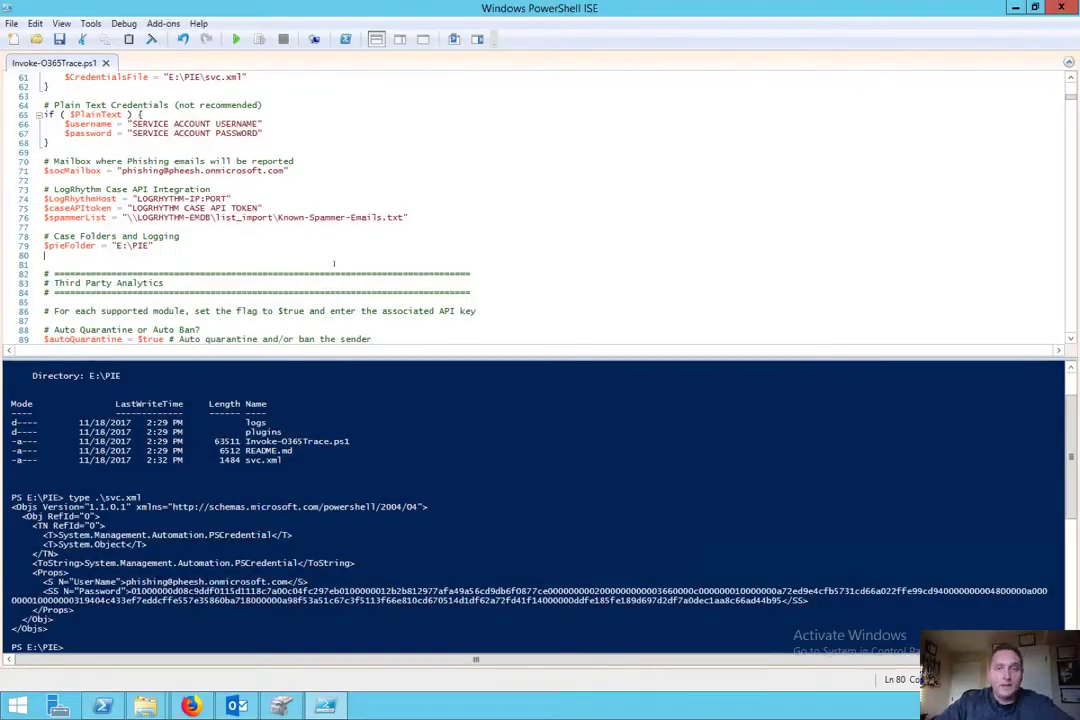
# - Paste the new Case API token over the $caseAPItoken placeholder on line 75
pyautogui.moveTo(259, 208); pyautogui.dragTo(131, 208)
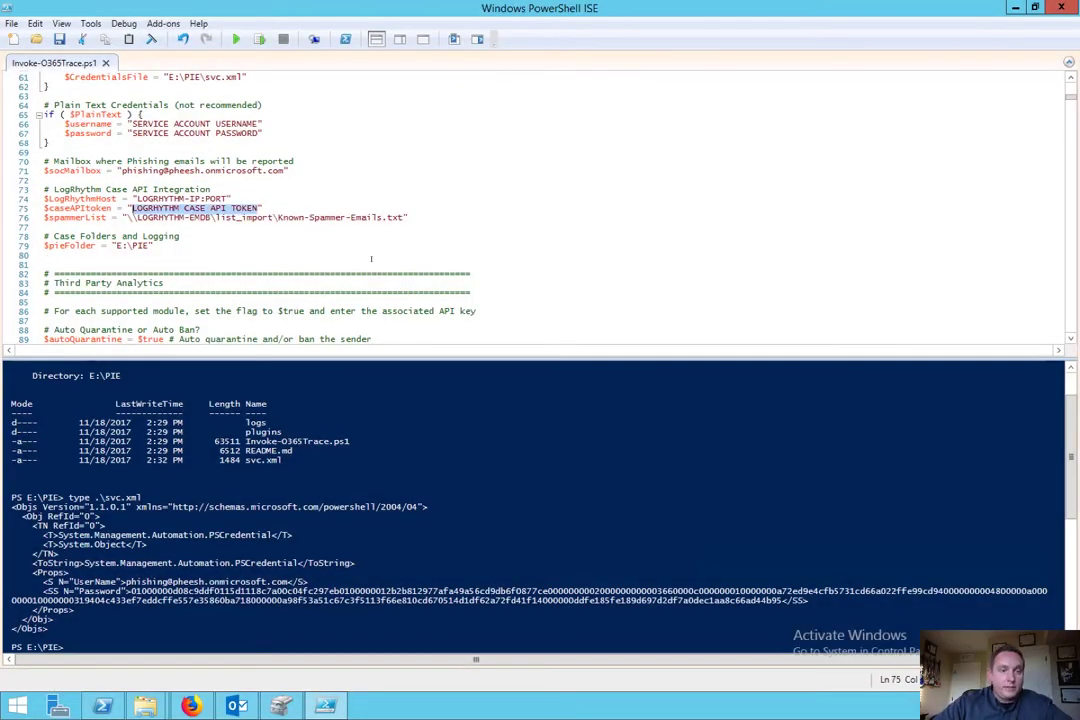
pyautogui.hotkey('ctrl', 'v')
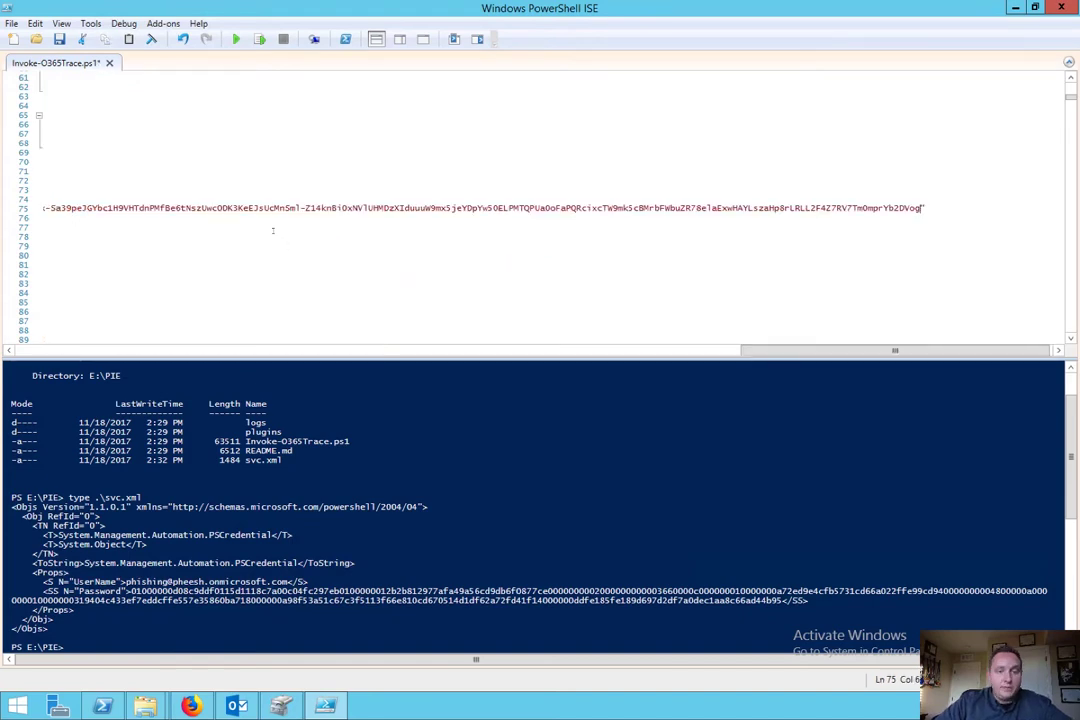
pyautogui.click(133, 111)
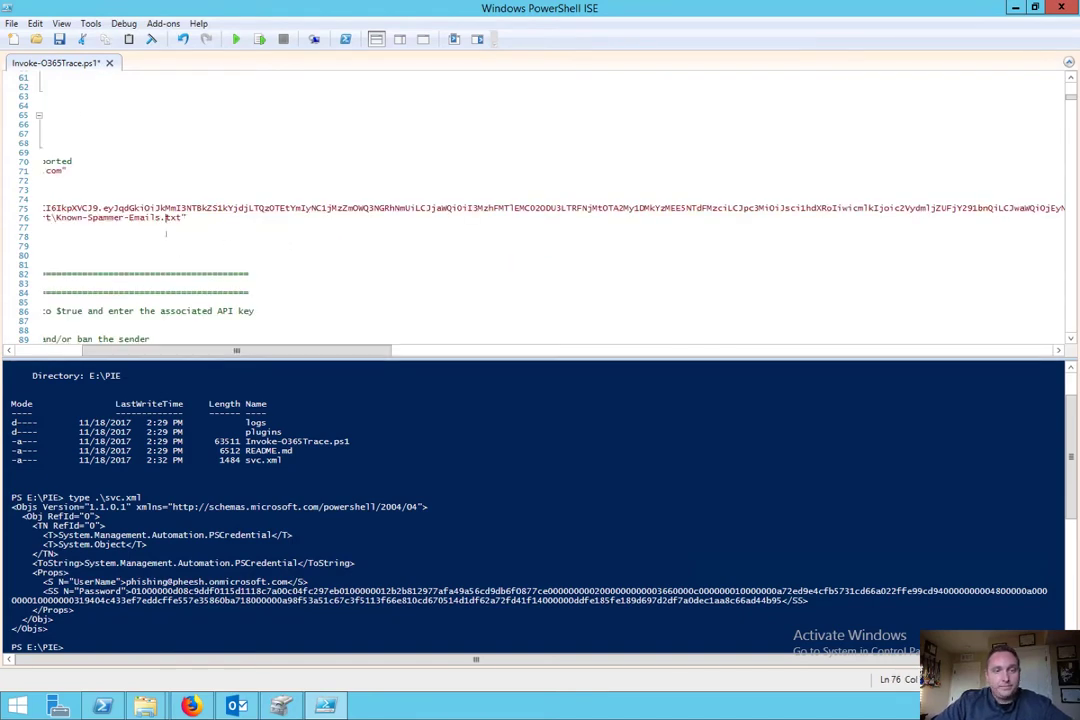
pyautogui.moveTo(162, 236); pyautogui.dragTo(177, 236)
# - Replace LOGRHYTHM-IP:PORT on line 74 with sde.logrhythm.com and begin entering port 443
pyautogui.click(229, 199)
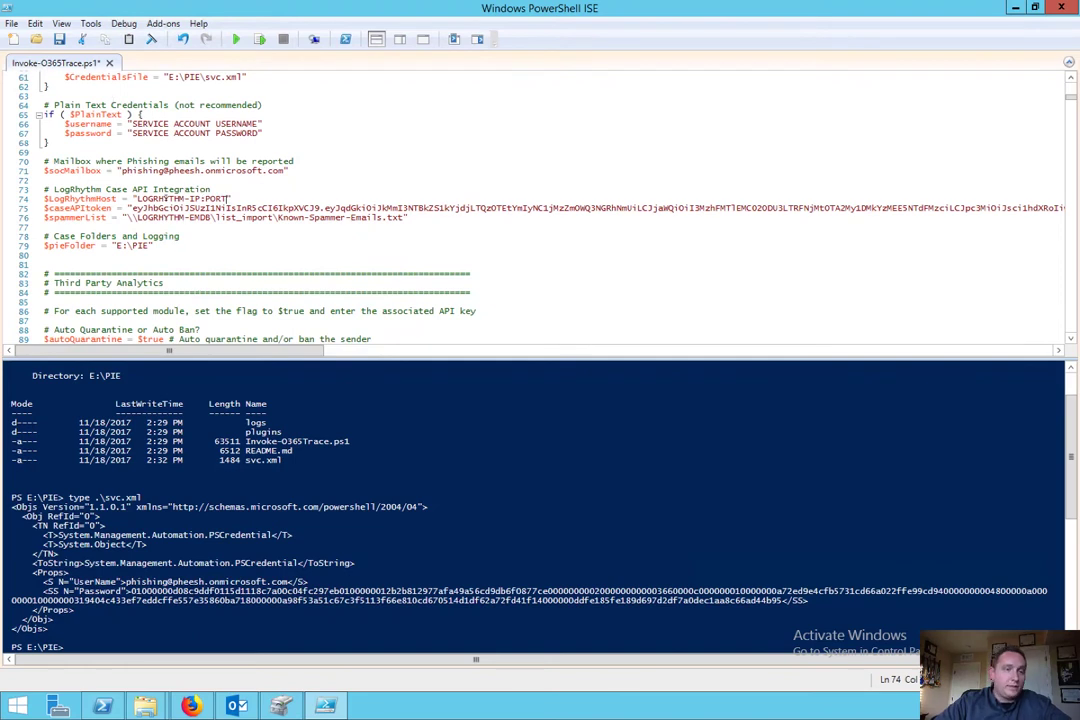
pyautogui.click(263, 124)
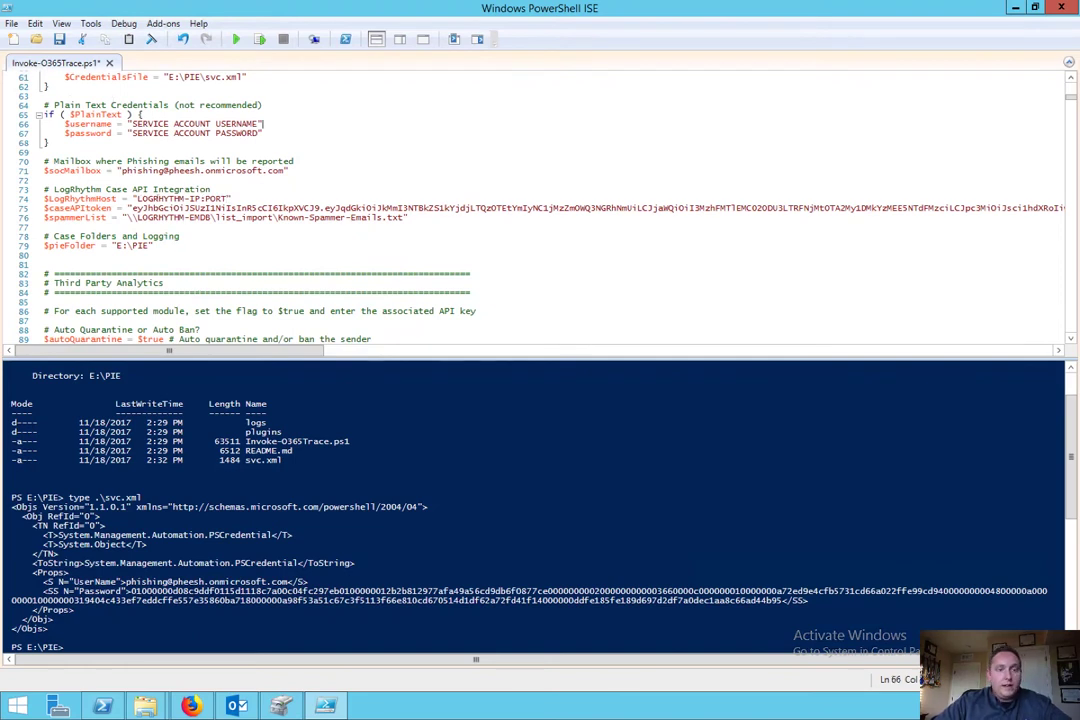
pyautogui.moveTo(137, 199); pyautogui.dragTo(200, 199)
pyautogui.hotkey('ctrl', 'v')
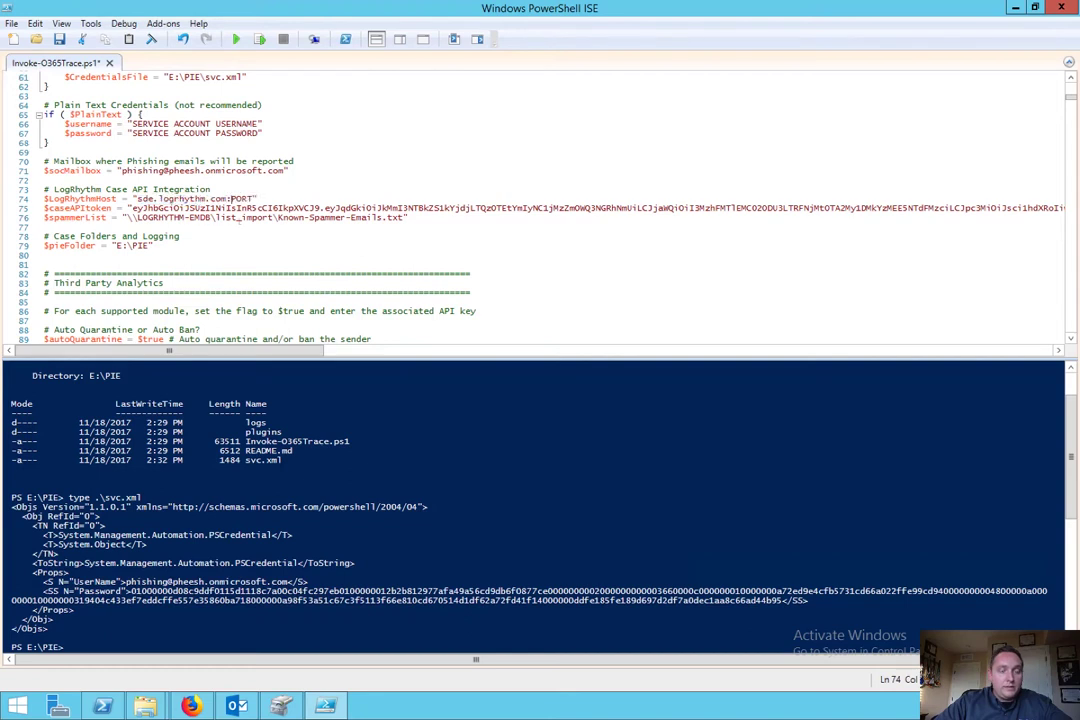
pyautogui.press('End')
pyautogui.press('BackSpace')
pyautogui.press('BackSpace')
pyautogui.press('BackSpace')
pyautogui.press('BackSpace')
pyautogui.press('BackSpace')
pyautogui.write('44"')
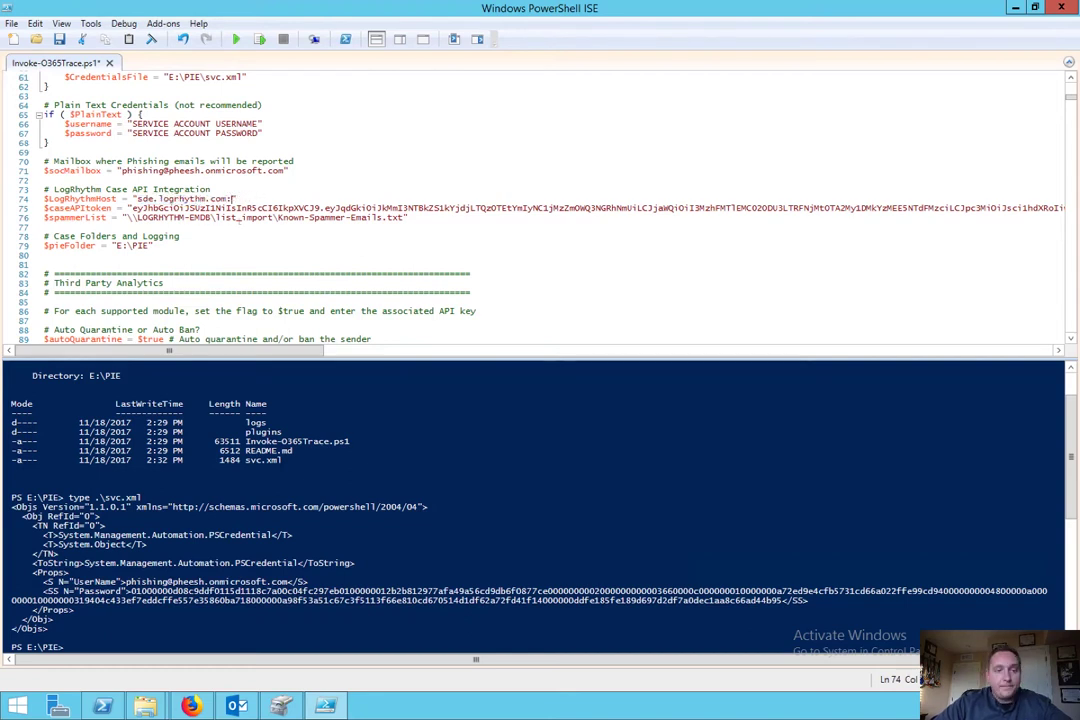
pyautogui.write('3')
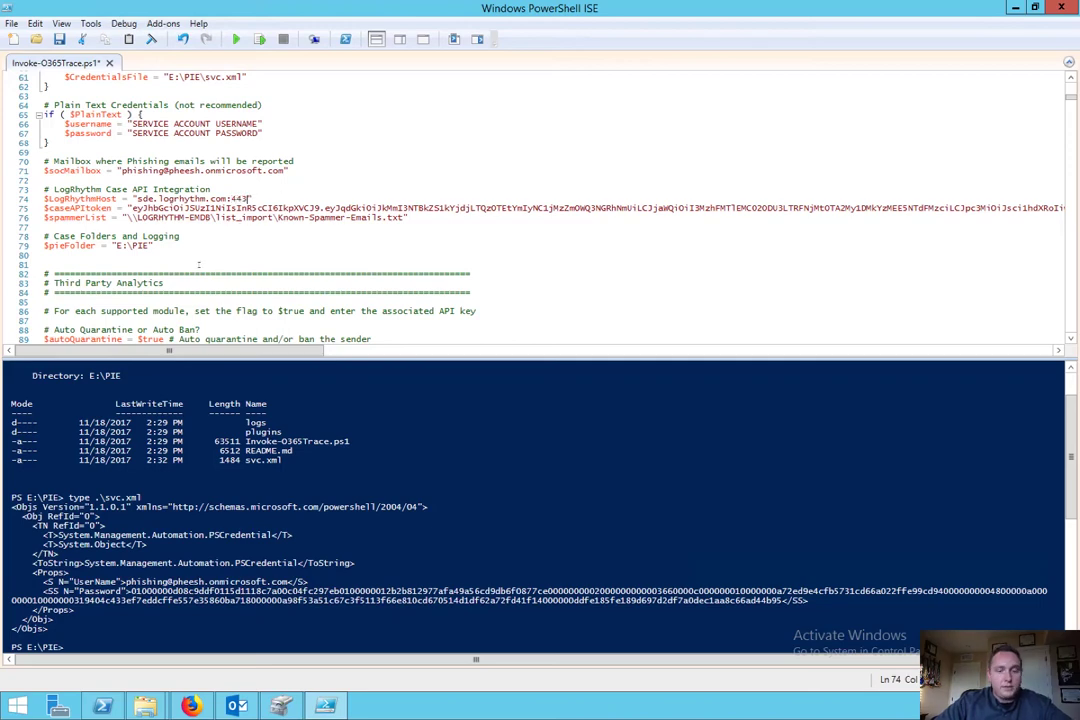
# - Replace LOGRHYTHM-EMDB with 11.1.0.20 in the $spammerList path on line 76
pyautogui.press('Down')
pyautogui.press('Down')
pyautogui.hotkey('shift', 'Right')
pyautogui.hotkey('shift', 'Right')
pyautogui.hotkey('shift', 'Right')
pyautogui.hotkey('shift', 'Right')
pyautogui.hotkey('shift', 'Right')
pyautogui.hotkey('shift', 'Right')
pyautogui.hotkey('shift', 'Right')
pyautogui.hotkey('shift', 'Right')
pyautogui.hotkey('shift', 'Right')
pyautogui.hotkey('shift', 'Right')
pyautogui.hotkey('shift', 'Right')
pyautogui.hotkey('shift', 'Right')
pyautogui.hotkey('shift', 'Right')
pyautogui.hotkey('shift', 'Right')
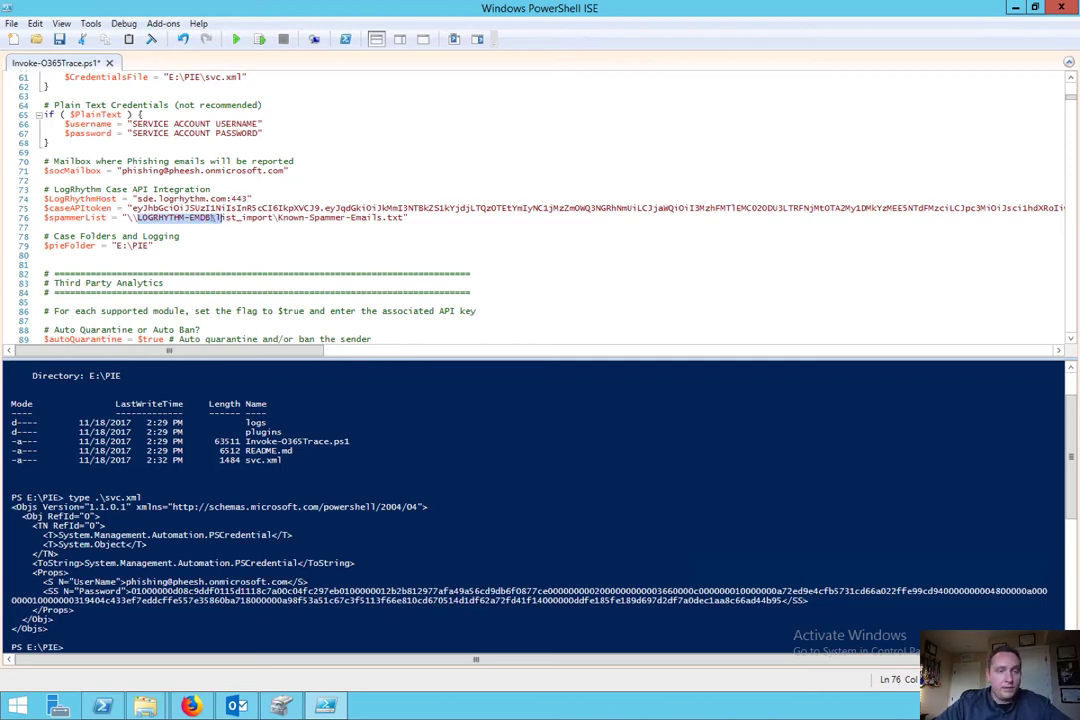
pyautogui.write('11.1.0.20')
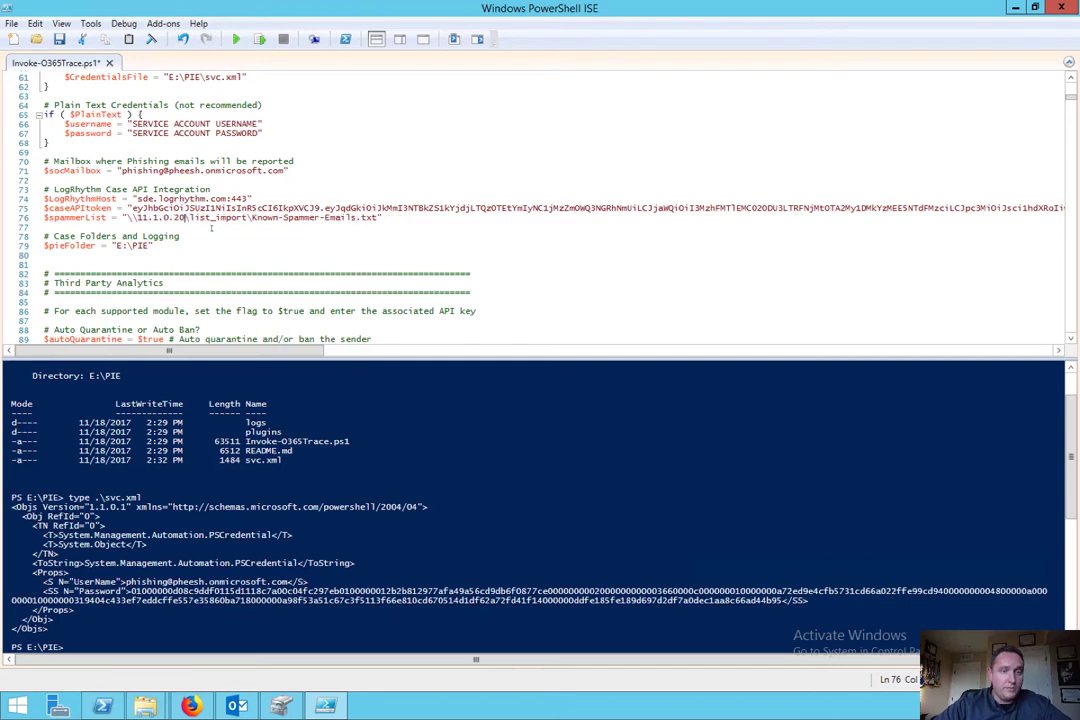
pyautogui.press('End')
pyautogui.hotkey('shift', 'Left')
pyautogui.hotkey('shift', 'Left')
pyautogui.hotkey('shift', 'Left')
pyautogui.hotkey('shift', 'Left')
pyautogui.hotkey('shift', 'Left')
pyautogui.hotkey('shift', 'Left')
pyautogui.hotkey('shift', 'Left')
pyautogui.hotkey('shift', 'Left')
pyautogui.hotkey('shift', 'Left')
pyautogui.hotkey('shift', 'Left')
pyautogui.hotkey('shift', 'Left')
pyautogui.hotkey('shift', 'Left')
pyautogui.hotkey('shift', 'Left')
pyautogui.hotkey('shift', 'Left')
pyautogui.hotkey('shift', 'Left')
pyautogui.hotkey('shift', 'Left')
pyautogui.hotkey('shift', 'Left')
pyautogui.hotkey('shift', 'Left')
pyautogui.hotkey('shift', 'Left')
pyautogui.hotkey('shift', 'Left')
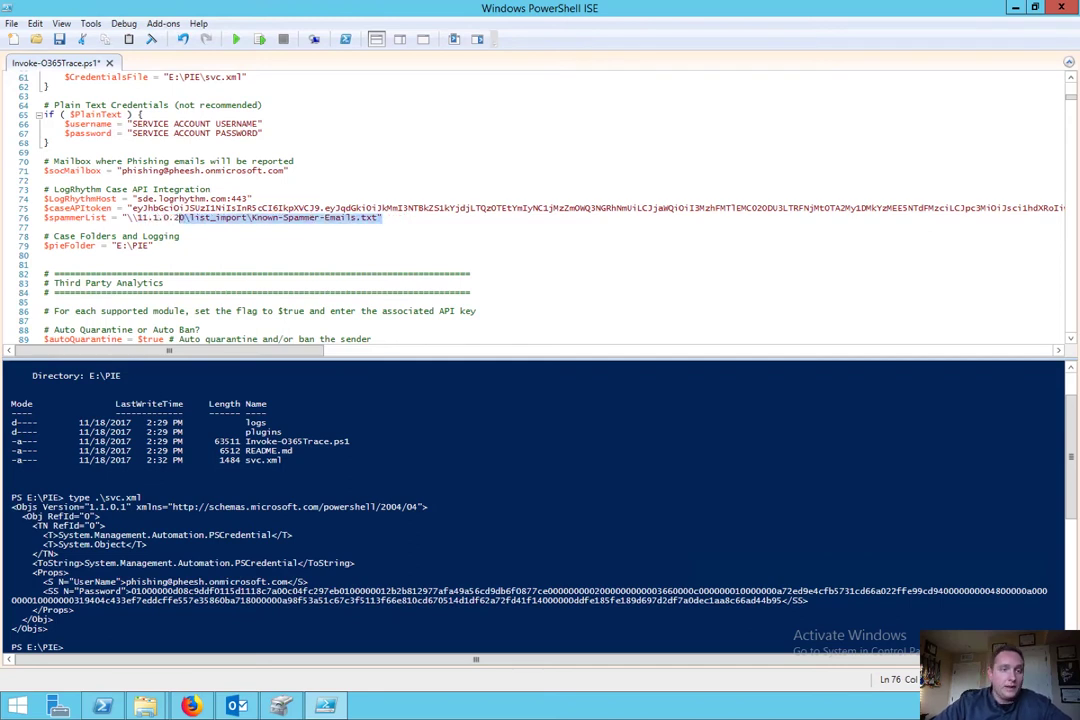
pyautogui.hotkey('shift', 'Left')
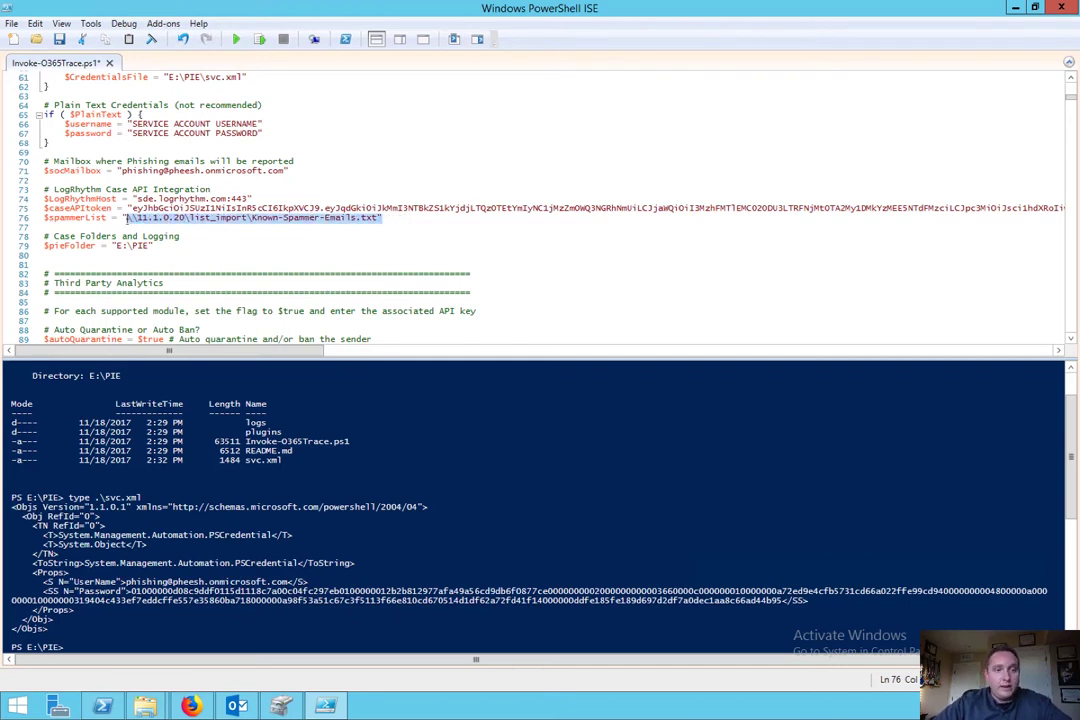
pyautogui.hotkey('shift', 'Right')
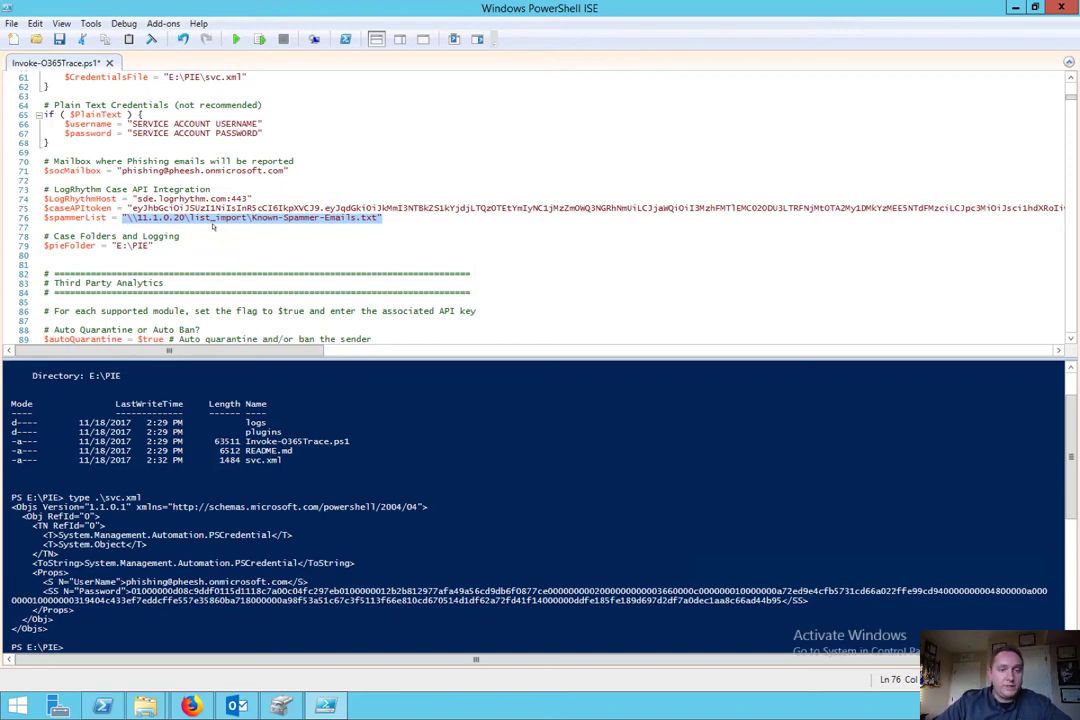
# - Save the updated Invoke-O365Trace.ps1 script
pyautogui.click(212, 228)
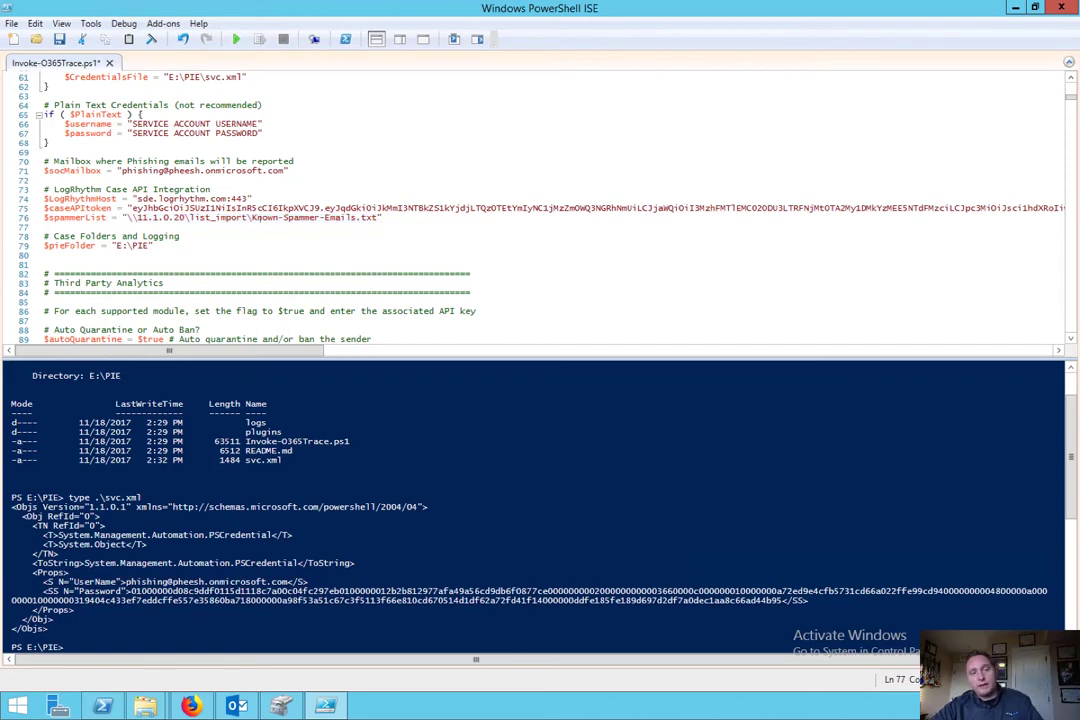
pyautogui.moveTo(212, 217); pyautogui.dragTo(319, 217)
pyautogui.click(364, 248)
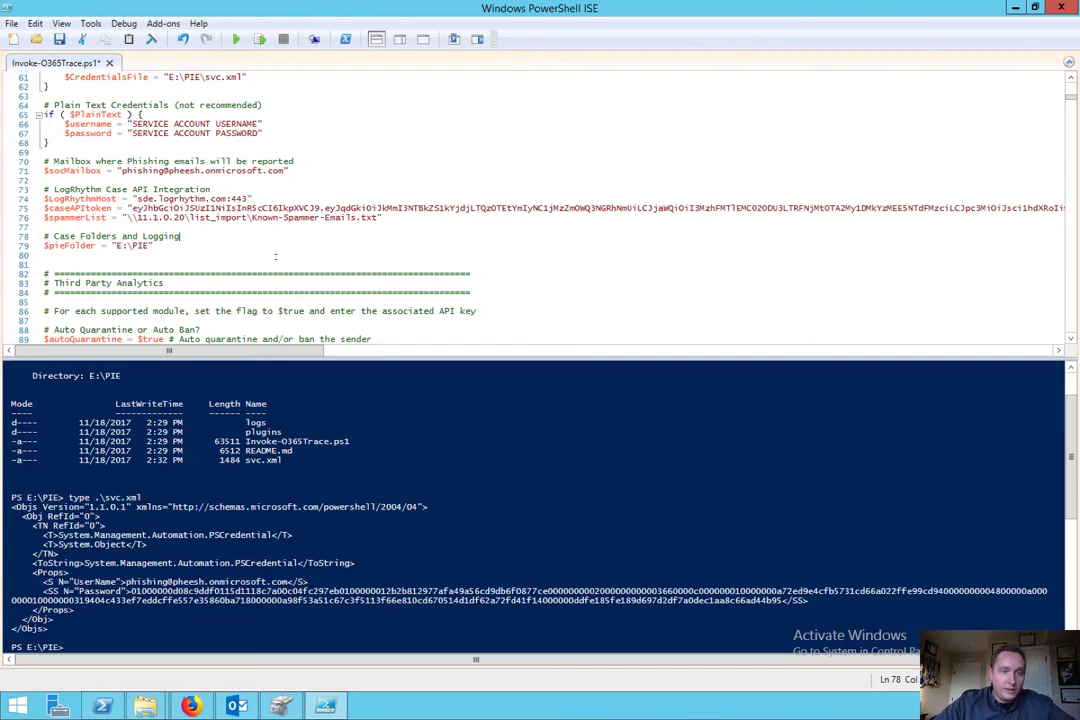
pyautogui.click(228, 226)
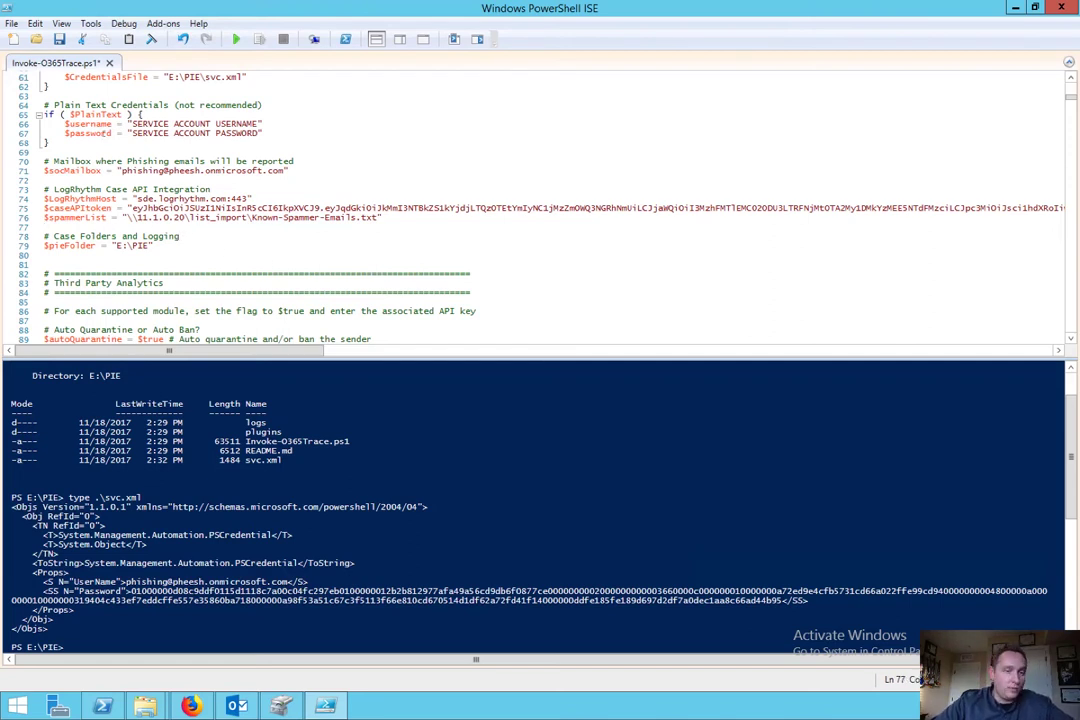
pyautogui.click(59, 39)
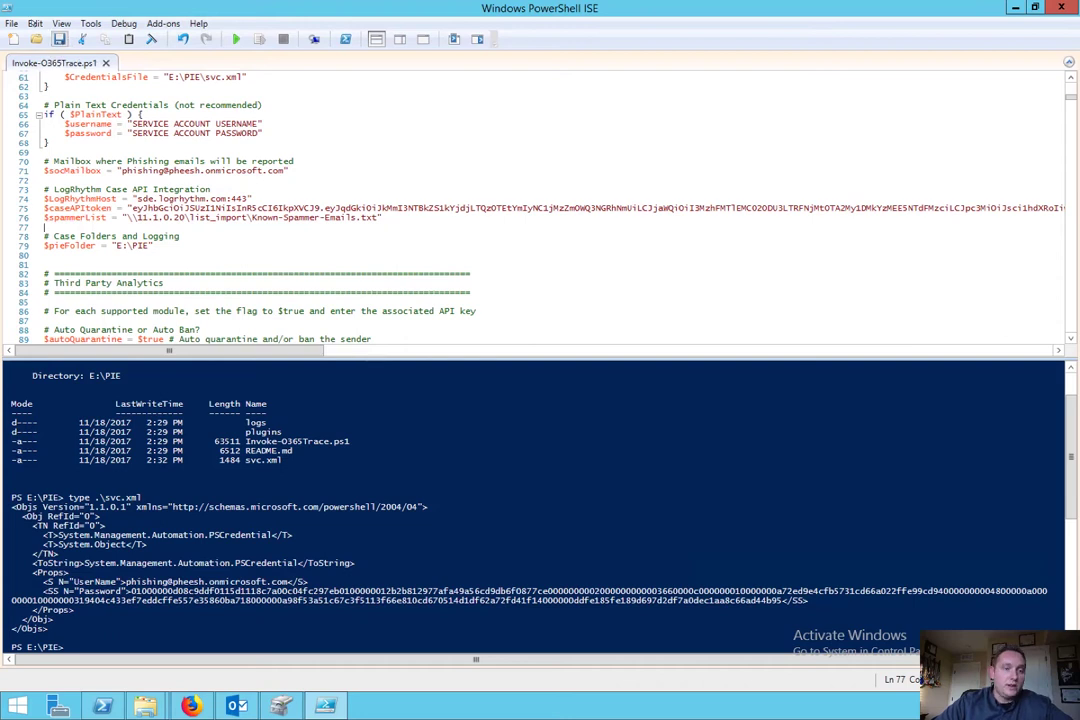
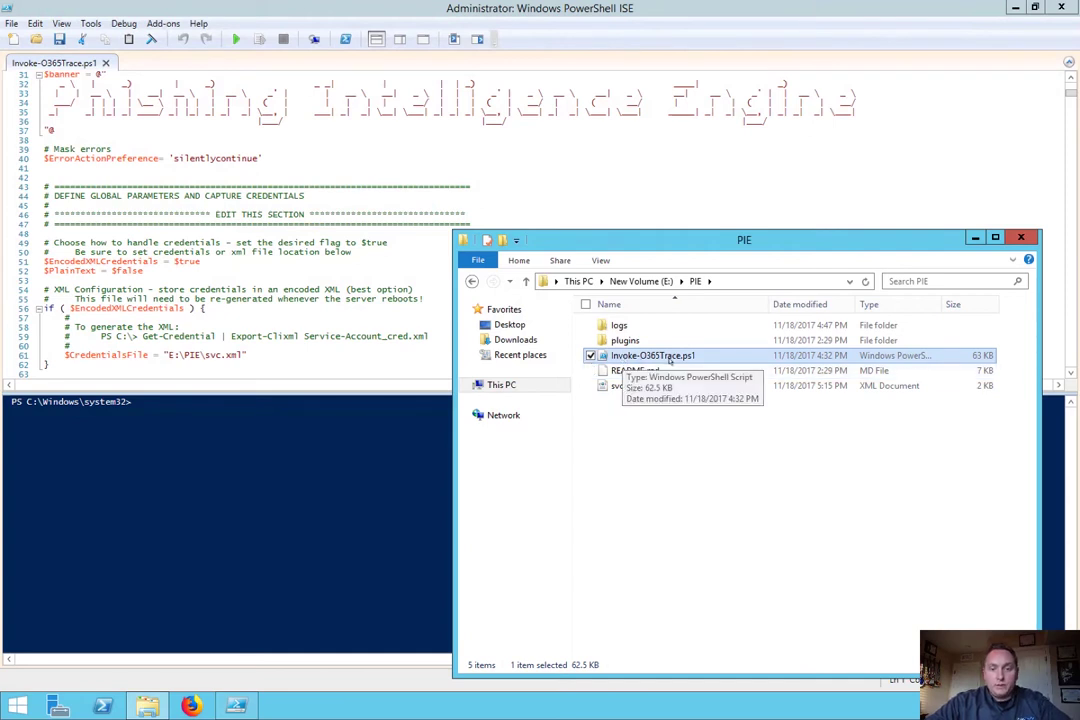
# - Enter the PIE plugins folder on E: and start editing Case-API.ps1, cancelling an accidental rename
pyautogui.doubleClick(625, 340)
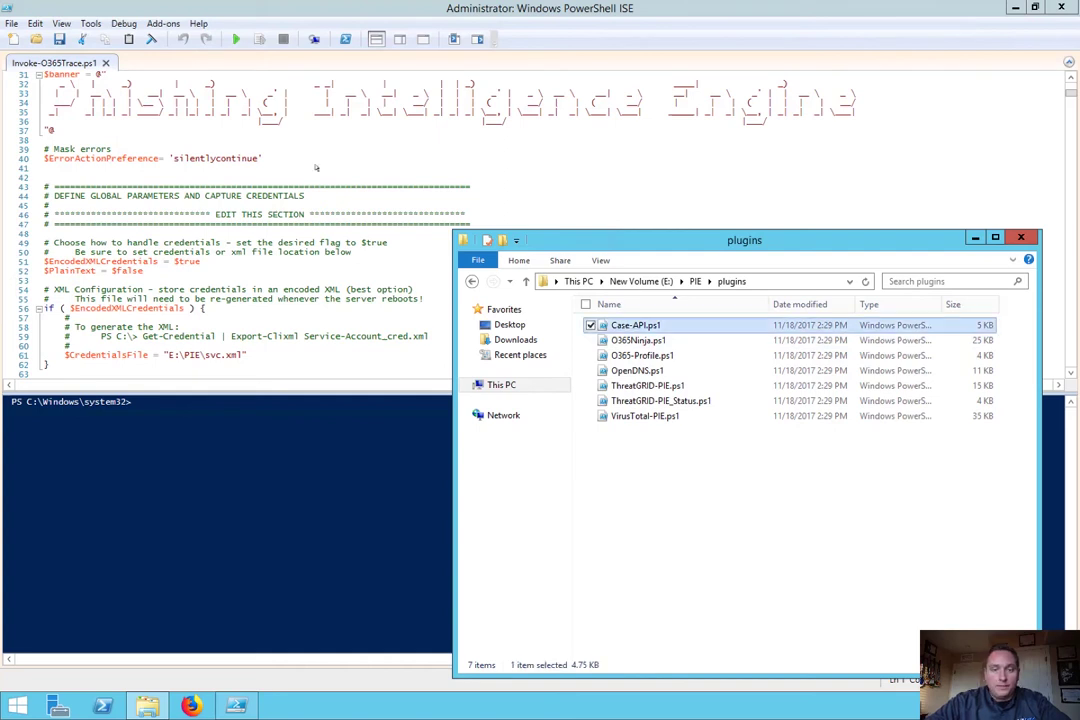
pyautogui.rightClick(622, 330)
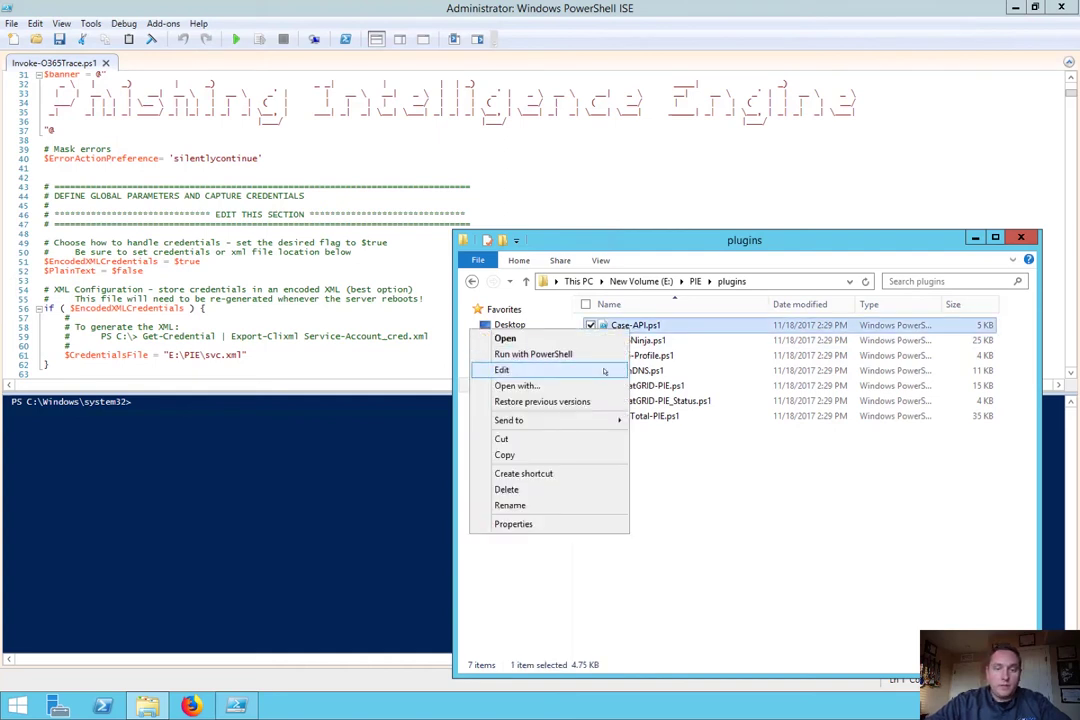
pyautogui.click(652, 331)
pyautogui.click(626, 331)
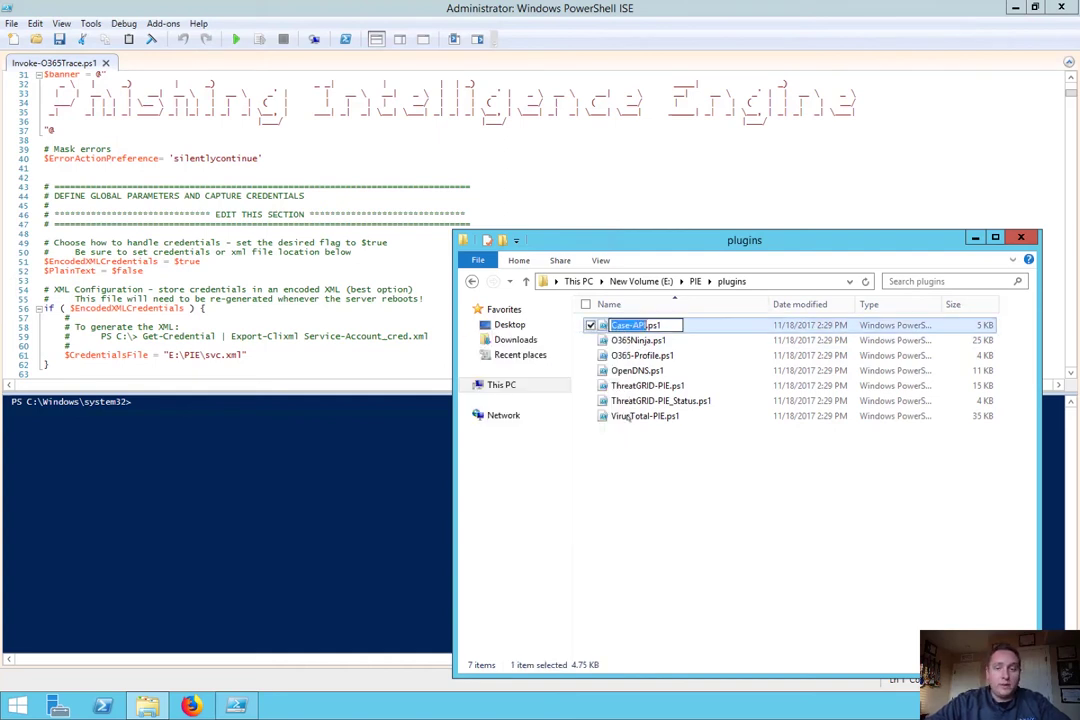
pyautogui.press('Escape')
pyautogui.rightClick(633, 333)
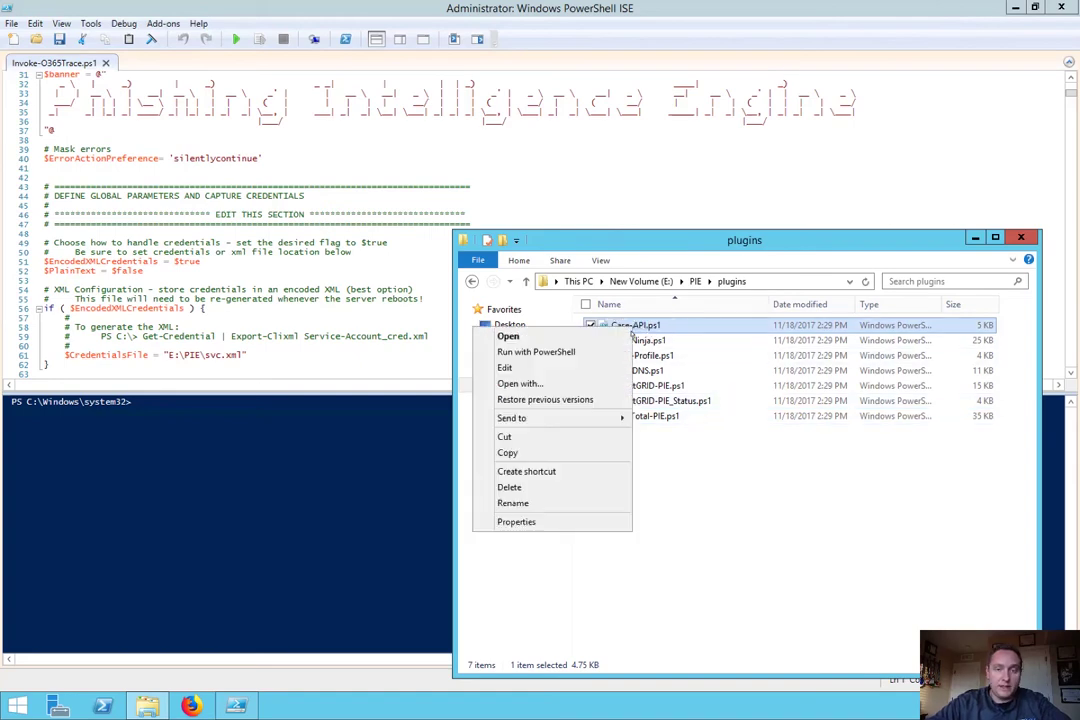
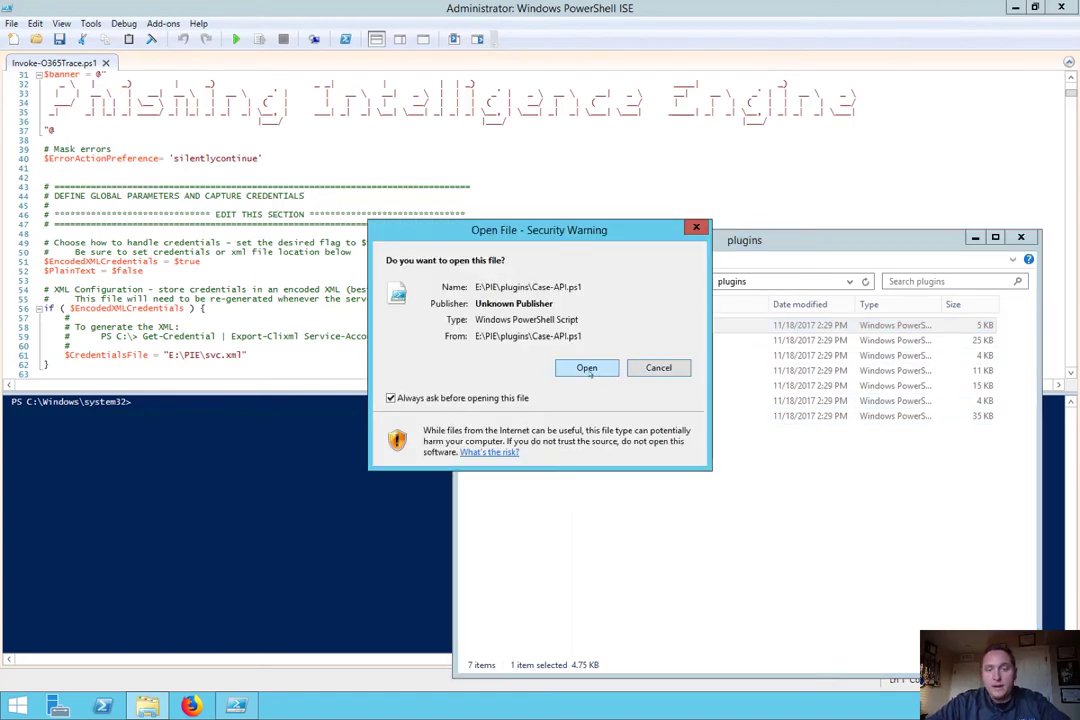
# - Confirm the security warning to load Case-API.ps1 into a new ISE window
pyautogui.click(587, 368)
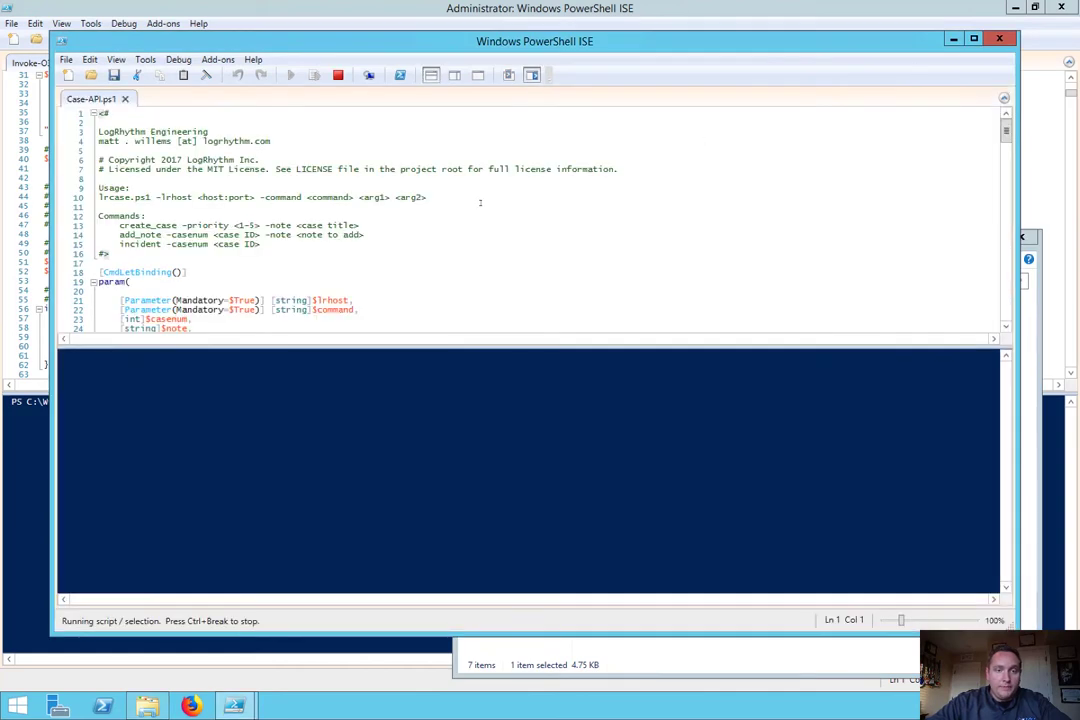
# - On line 30, replace C:\PIE_INSTALL_FOLDER with E:\PIE so $caseFolder reads E:\PIE\plugins
pyautogui.click(234, 252)
pyautogui.scroll(-3, 236, 258)
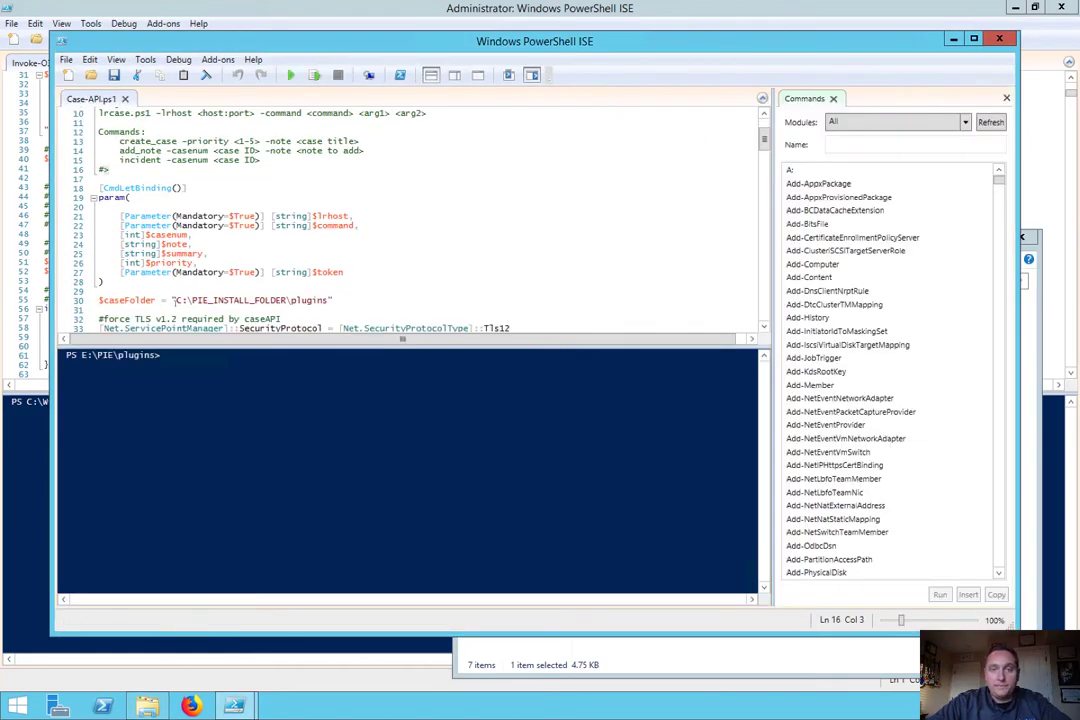
pyautogui.moveTo(98, 300); pyautogui.dragTo(350, 300)
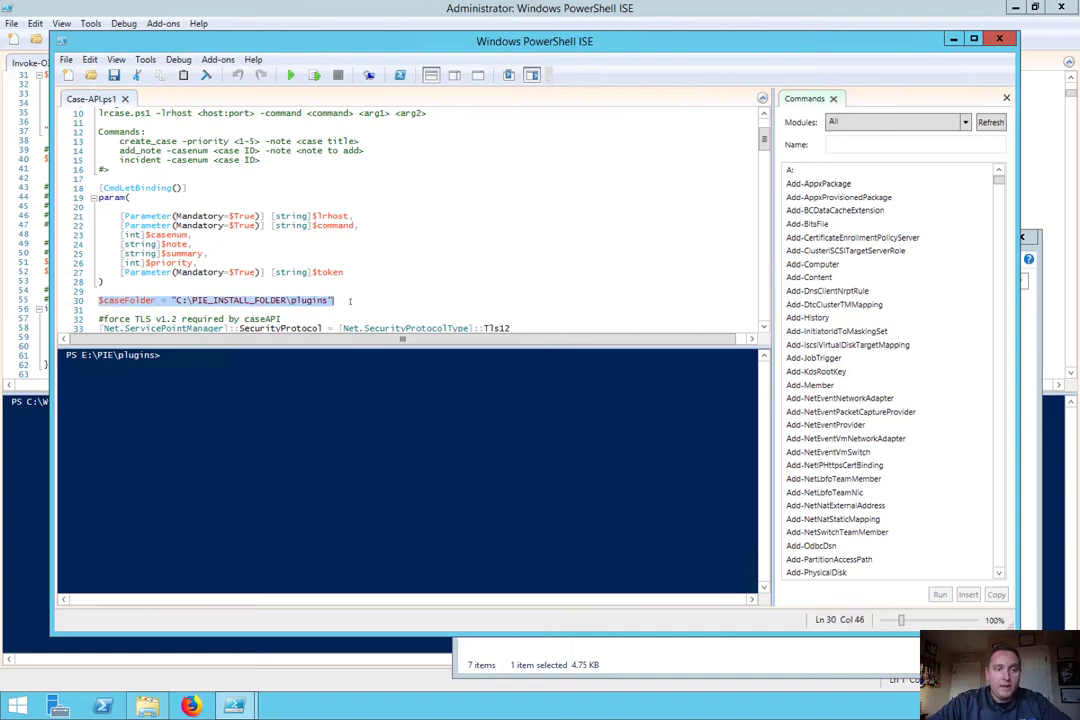
pyautogui.moveTo(176, 300); pyautogui.dragTo(330, 300)
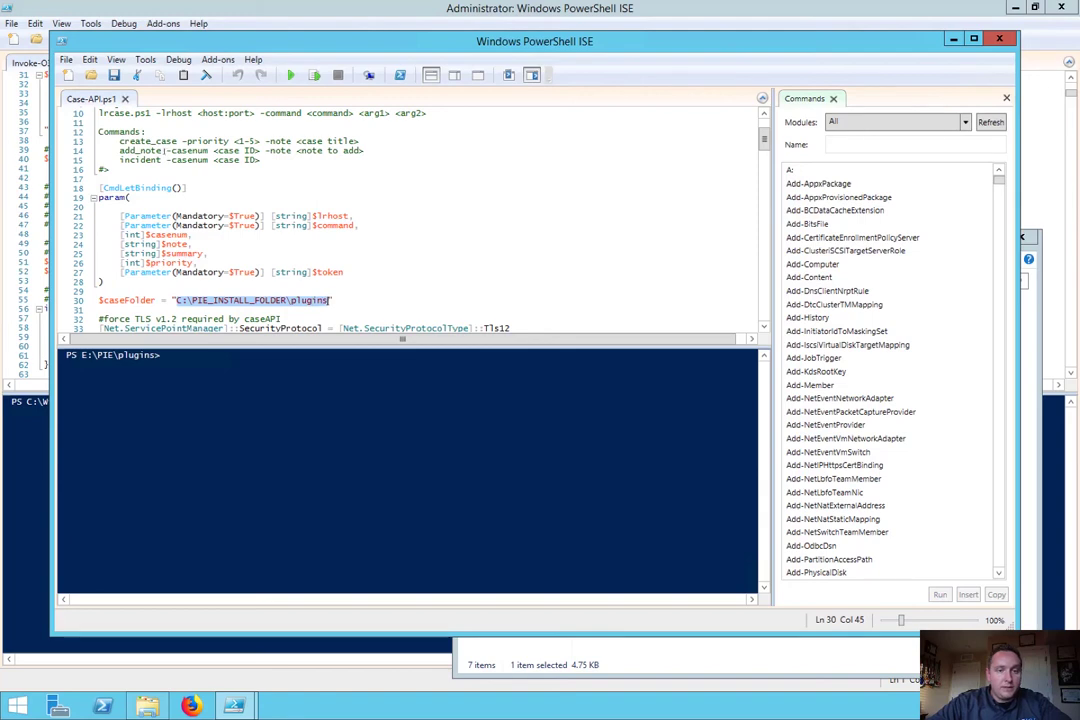
pyautogui.click(287, 300)
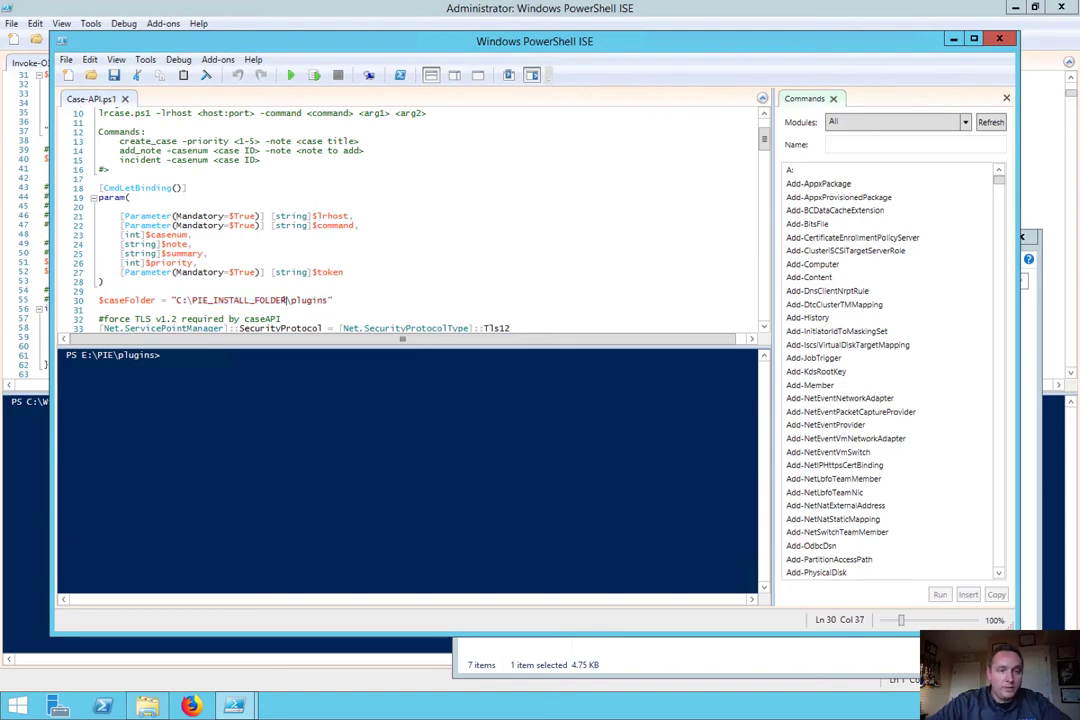
pyautogui.moveTo(287, 300); pyautogui.dragTo(178, 300)
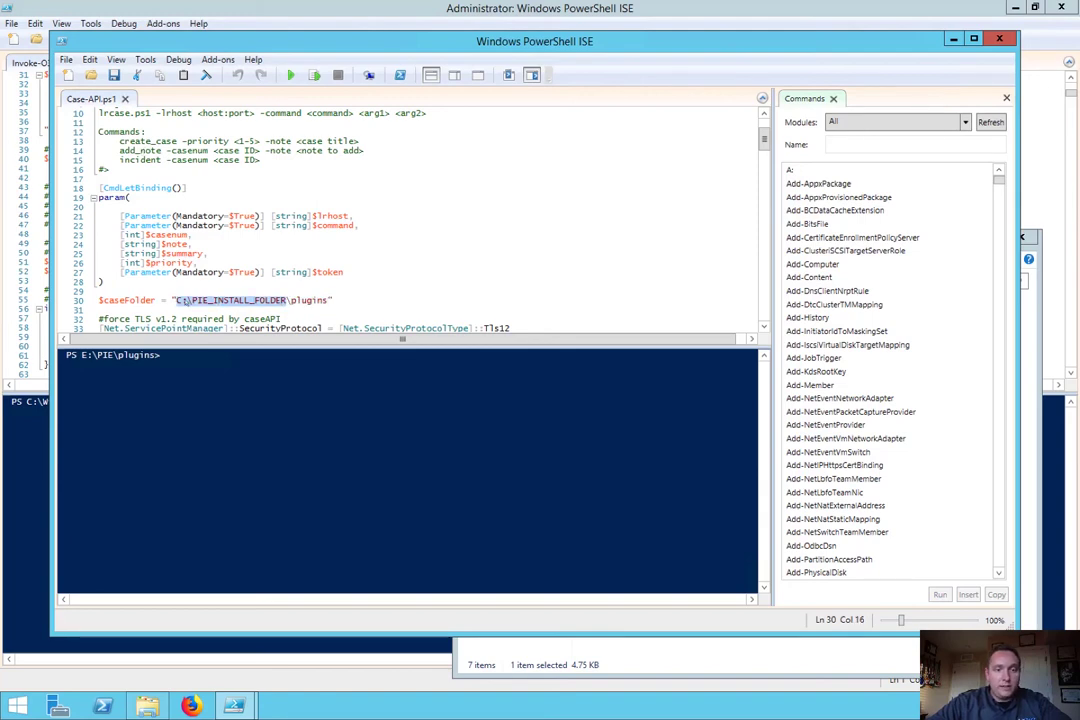
pyautogui.write('E:\\')
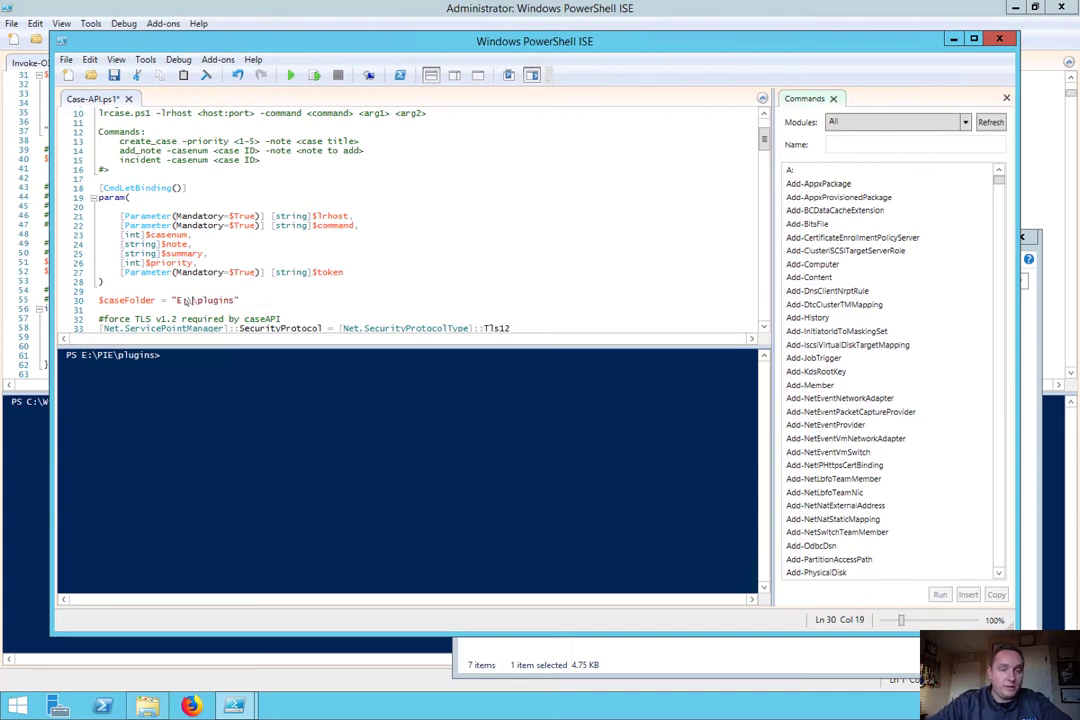
pyautogui.write('PIE')
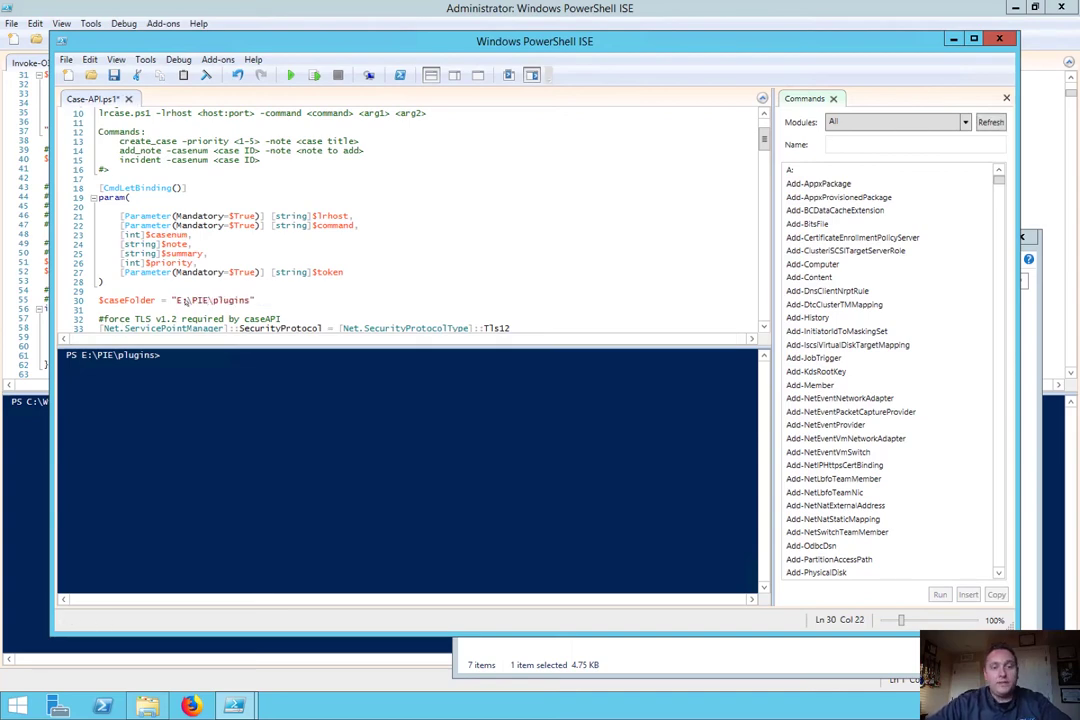
pyautogui.press('End')
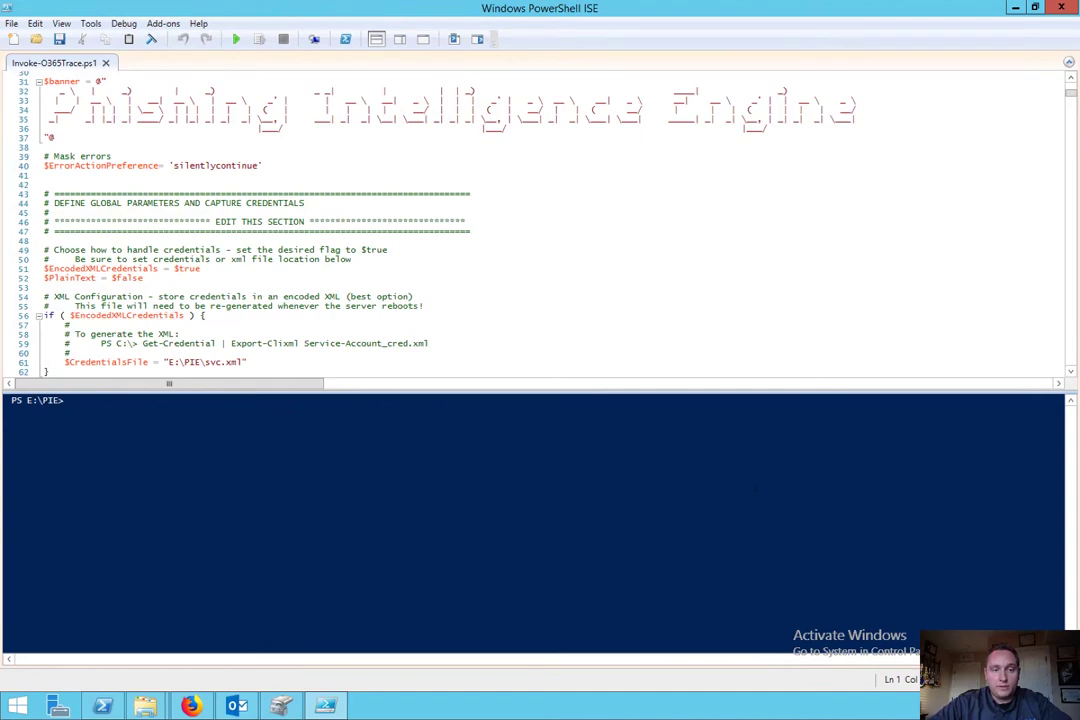
# - In the PIE Explorer window, view the logs folder (only logging-placeholder.txt), then return to E:\PIE
pyautogui.moveTo(145, 706)
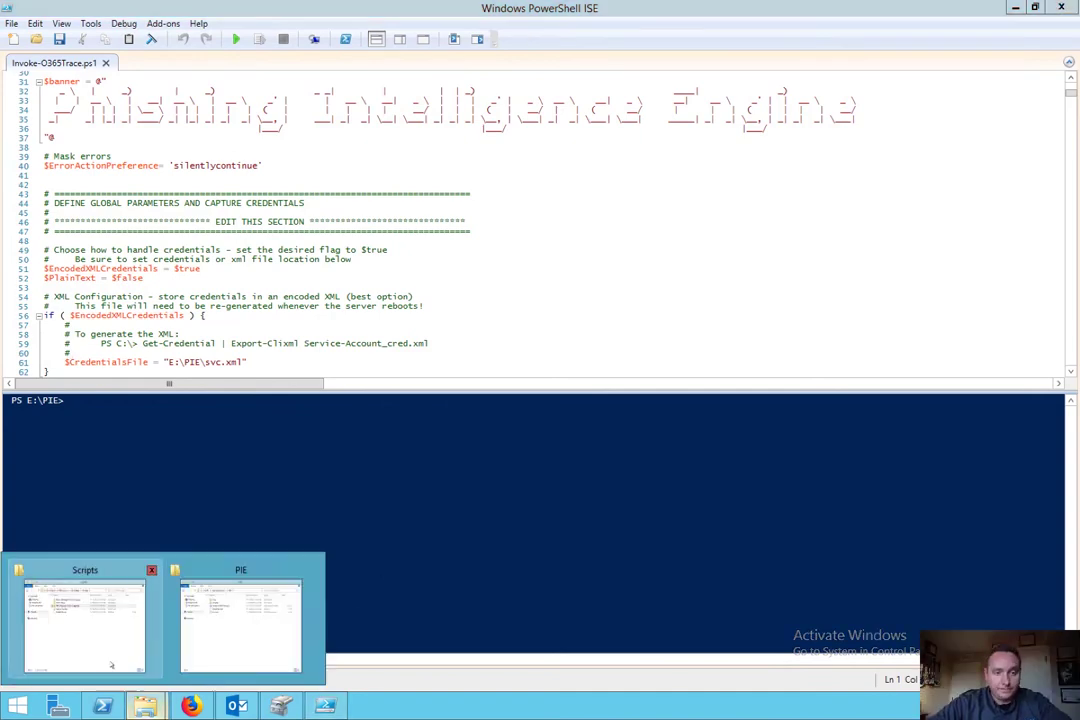
pyautogui.click(233, 652)
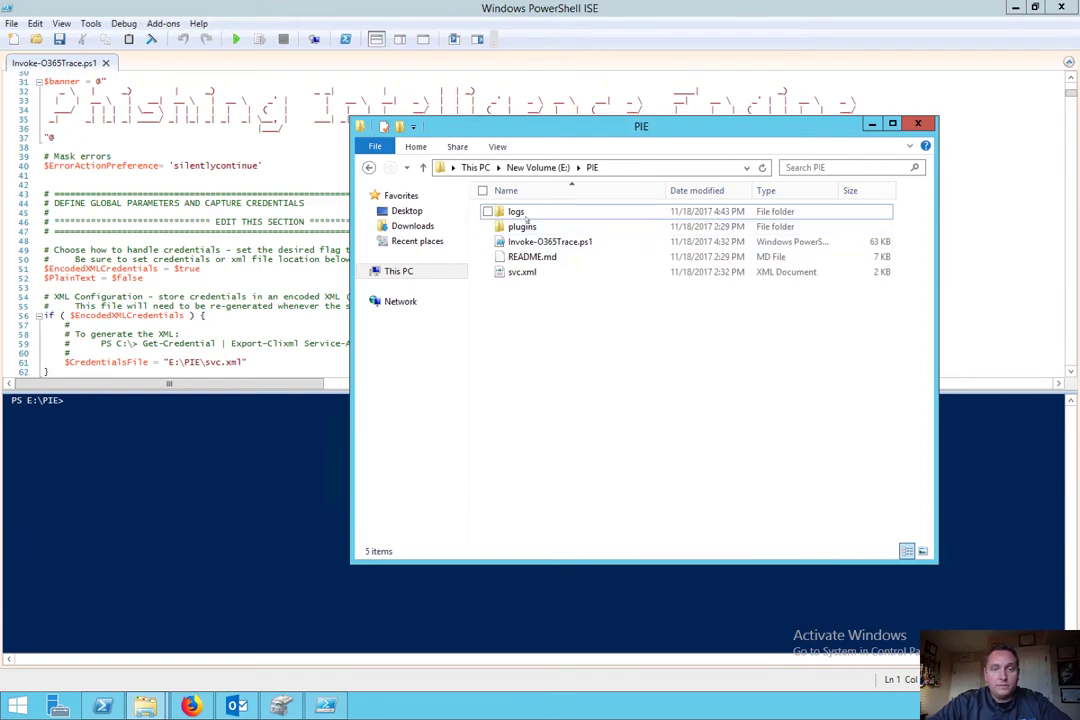
pyautogui.doubleClick(515, 213)
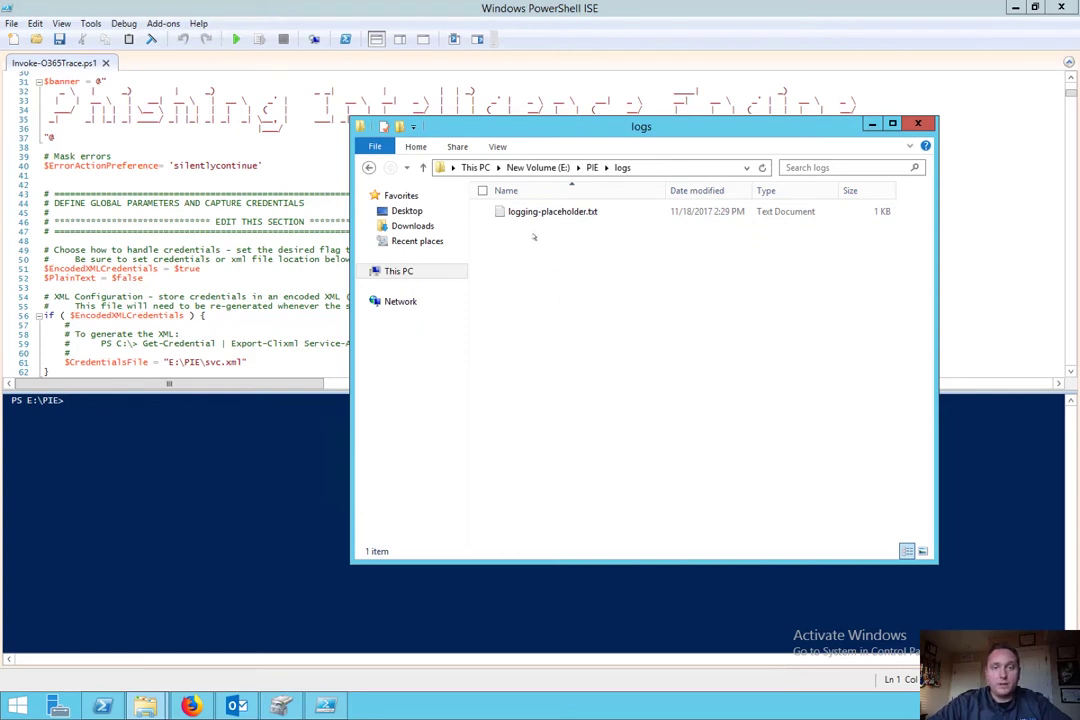
pyautogui.click(592, 167)
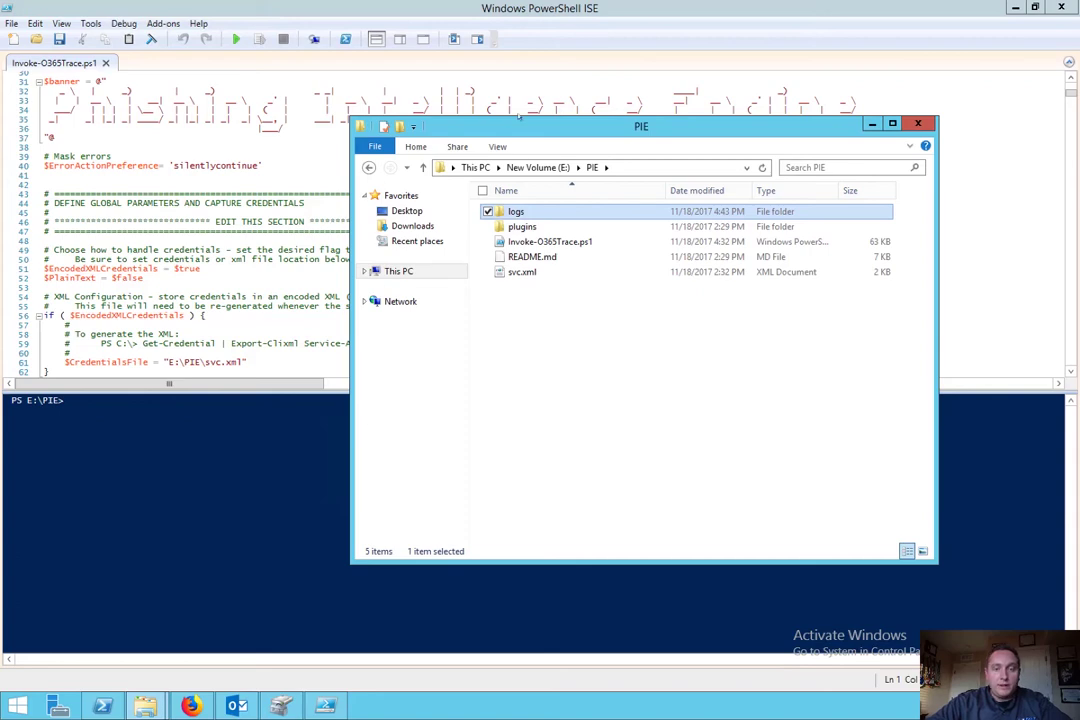
# - Restore down the remote session and type clear in the local Windows PowerShell console
pyautogui.moveTo(400, 8)
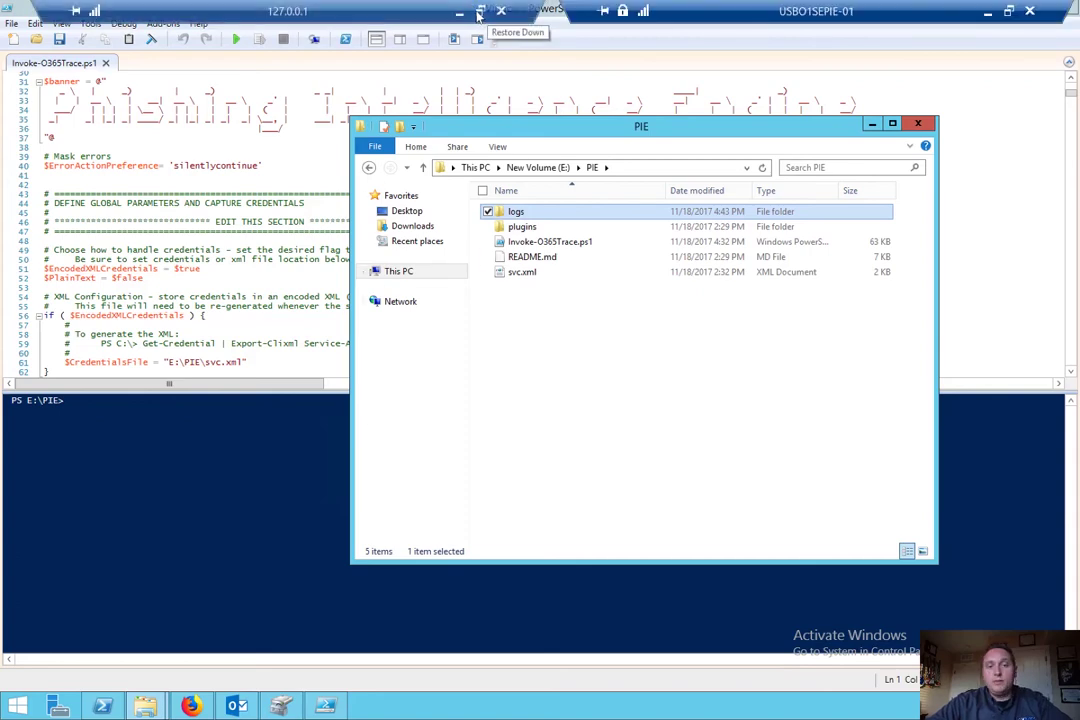
pyautogui.click(478, 14)
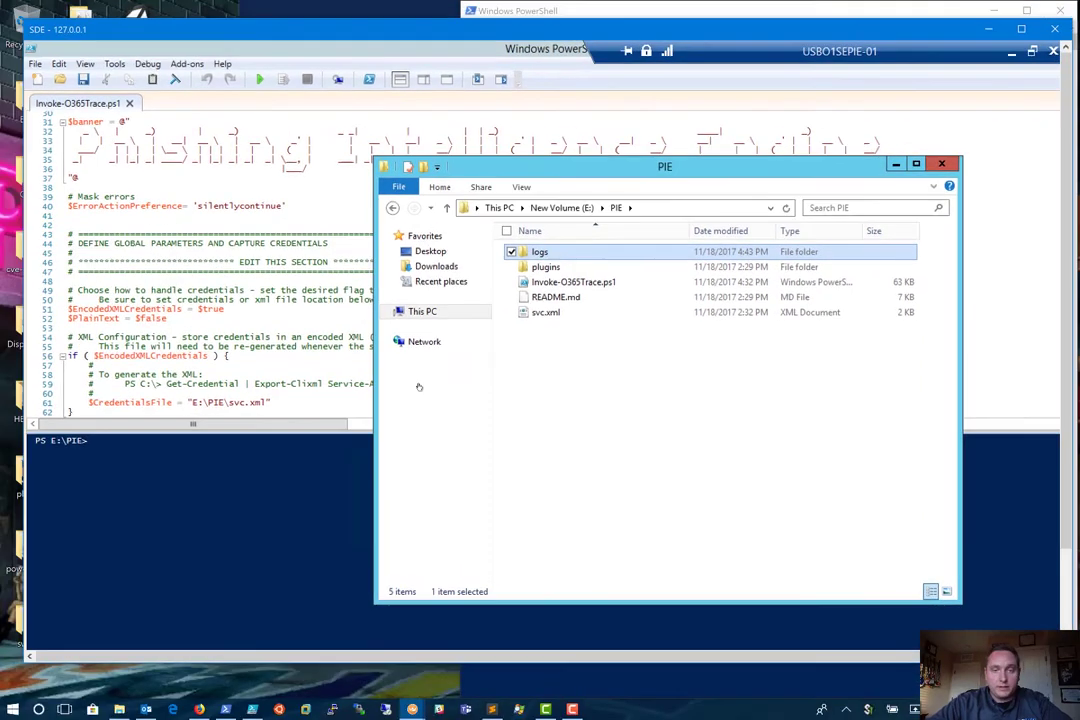
pyautogui.click(225, 709)
pyautogui.write('clear')
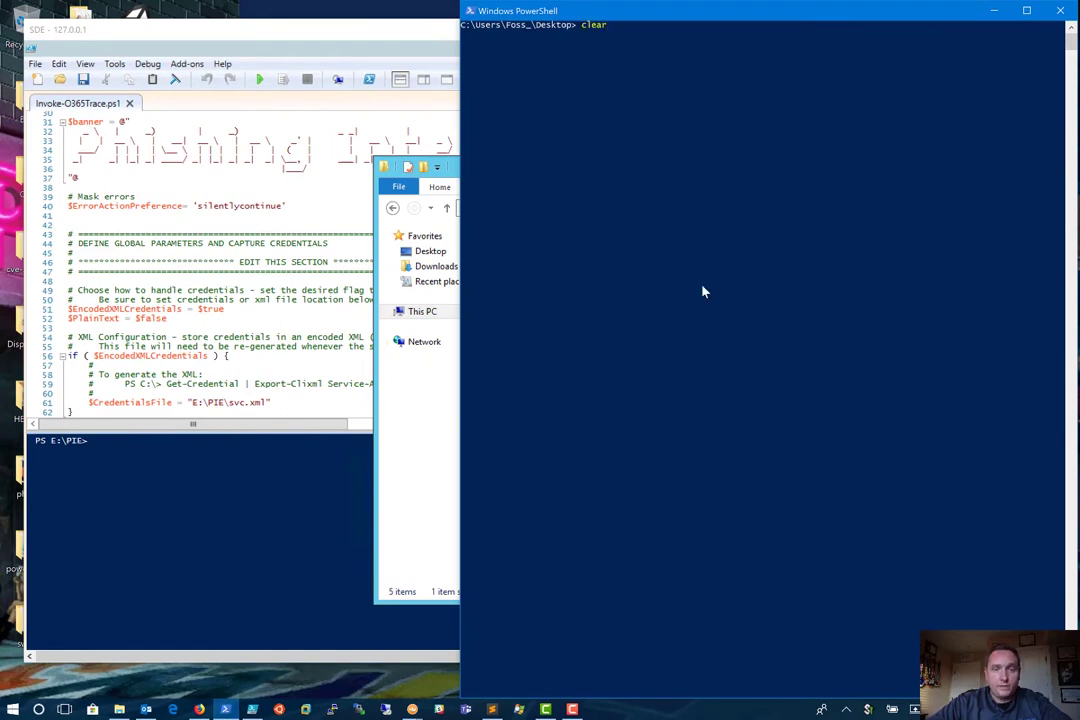
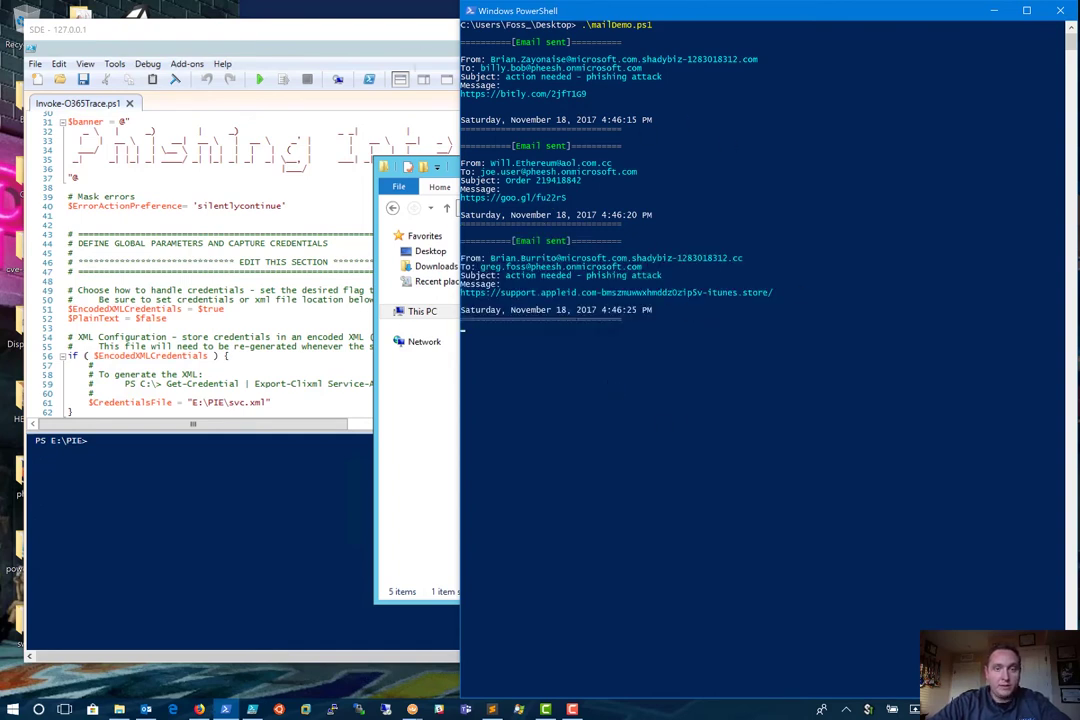
# - Minimize the PowerShell console to show the PIE folder while mailDemo.ps1 sends the PayPal notice
pyautogui.click(993, 10)
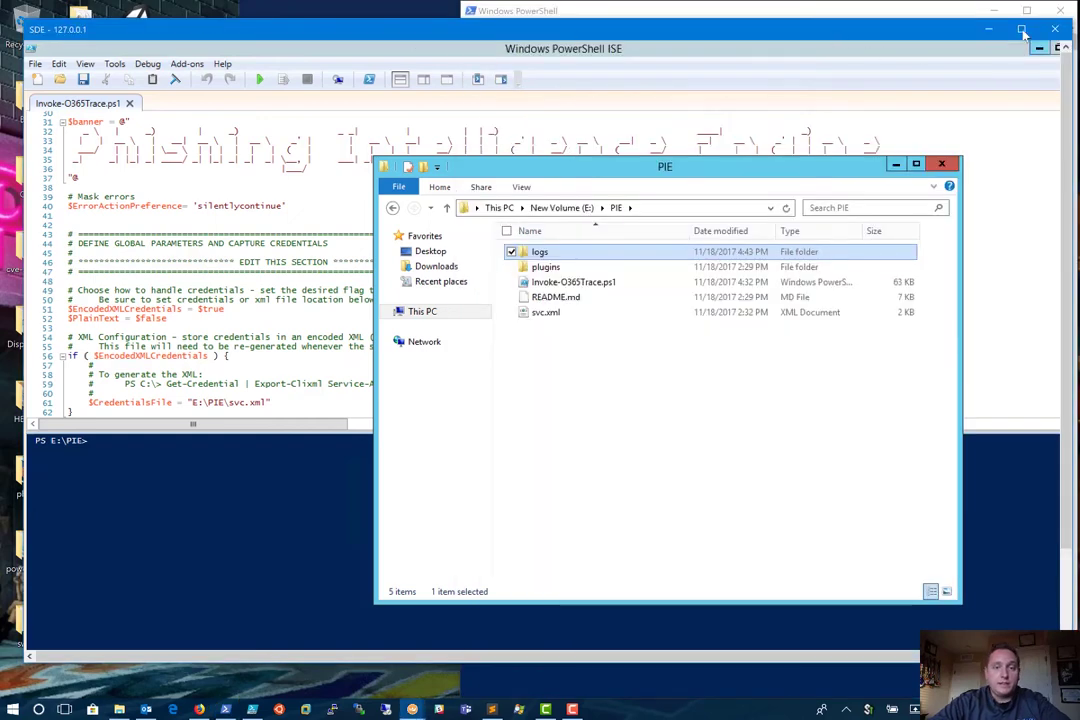
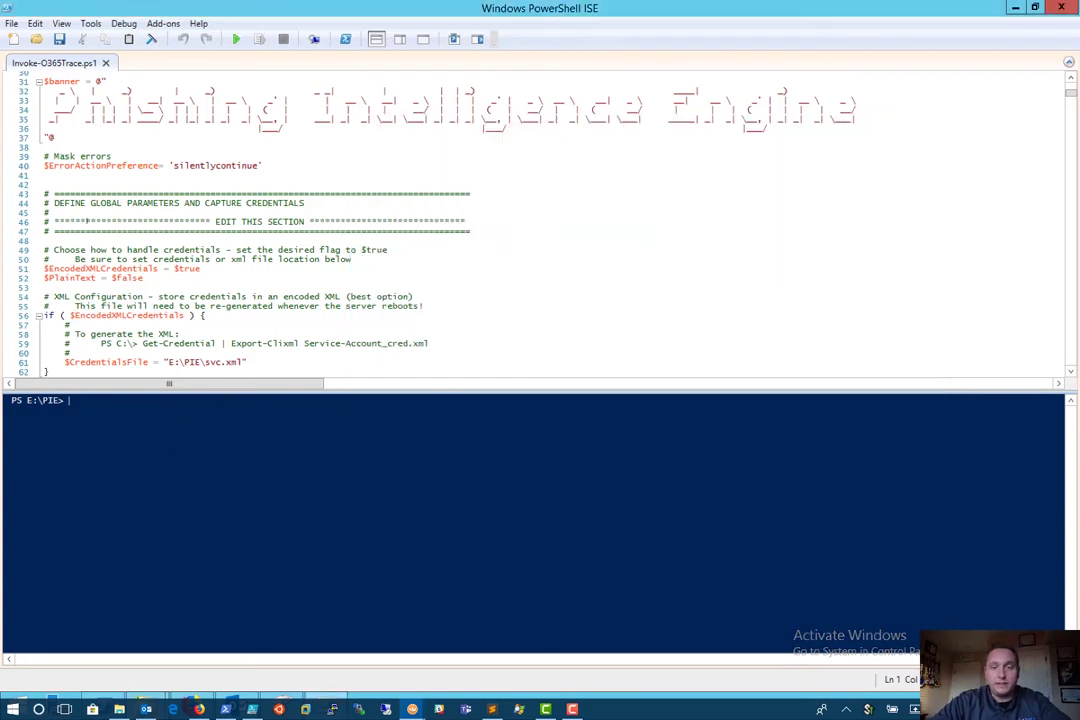
# - Run .\Invoke-O365Trace.ps1 from the E:\PIE console prompt using tab completion
pyautogui.write('.\\In')
pyautogui.press('Tab')
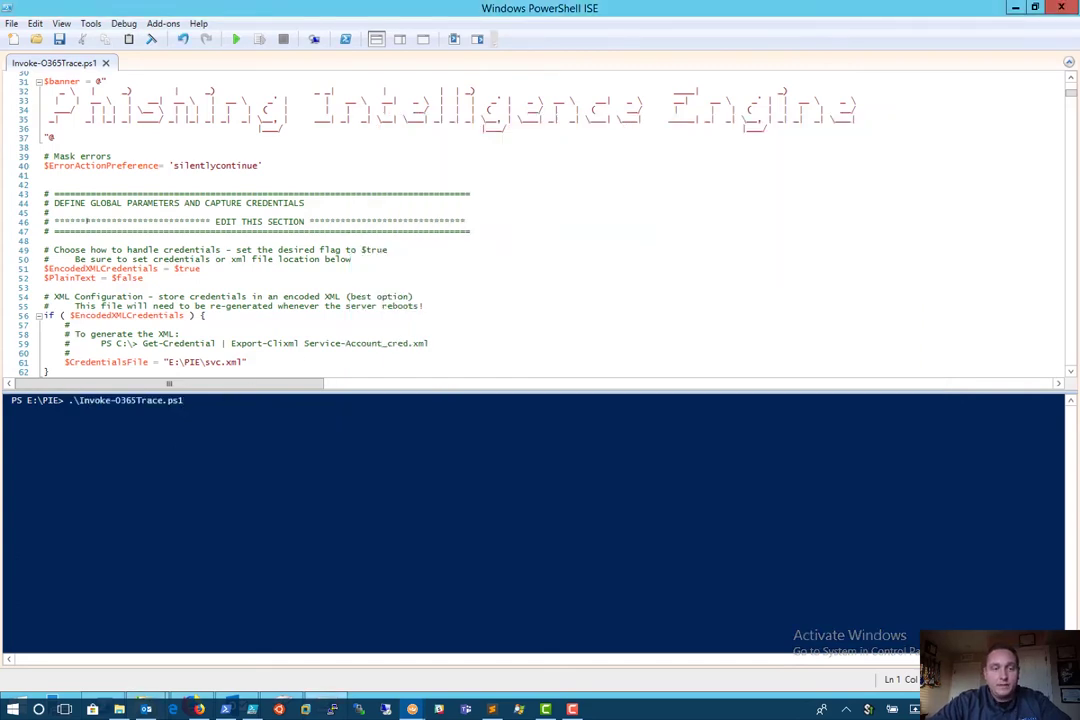
pyautogui.moveTo(183, 400); pyautogui.dragTo(68, 400)
pyautogui.click(184, 400)
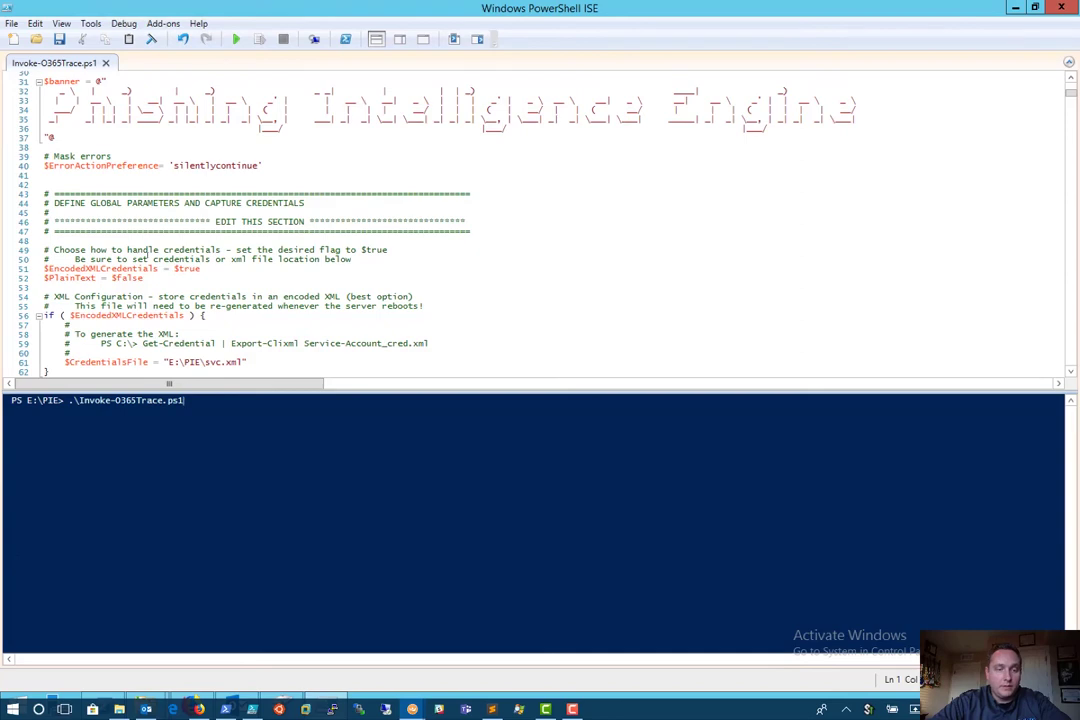
pyautogui.press('Return')
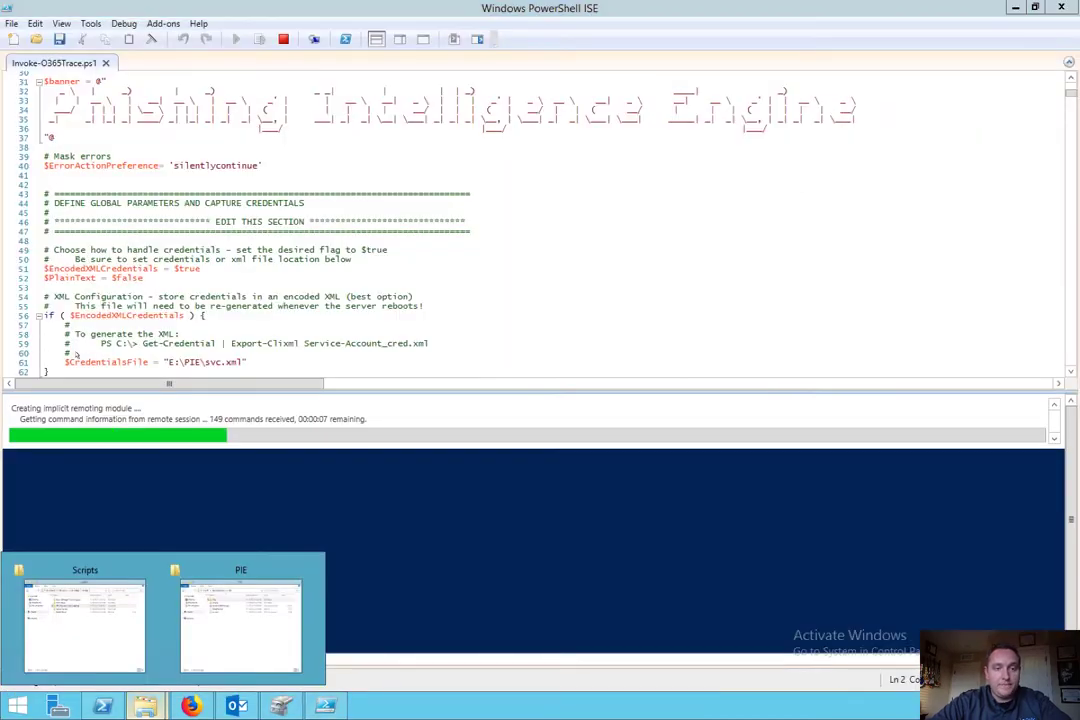
# - Open E:\PIE\logs and check the sizes of ongoing-trace-log.csv, ongoing-phish-log.csv and tmp.csv
pyautogui.click(234, 656)
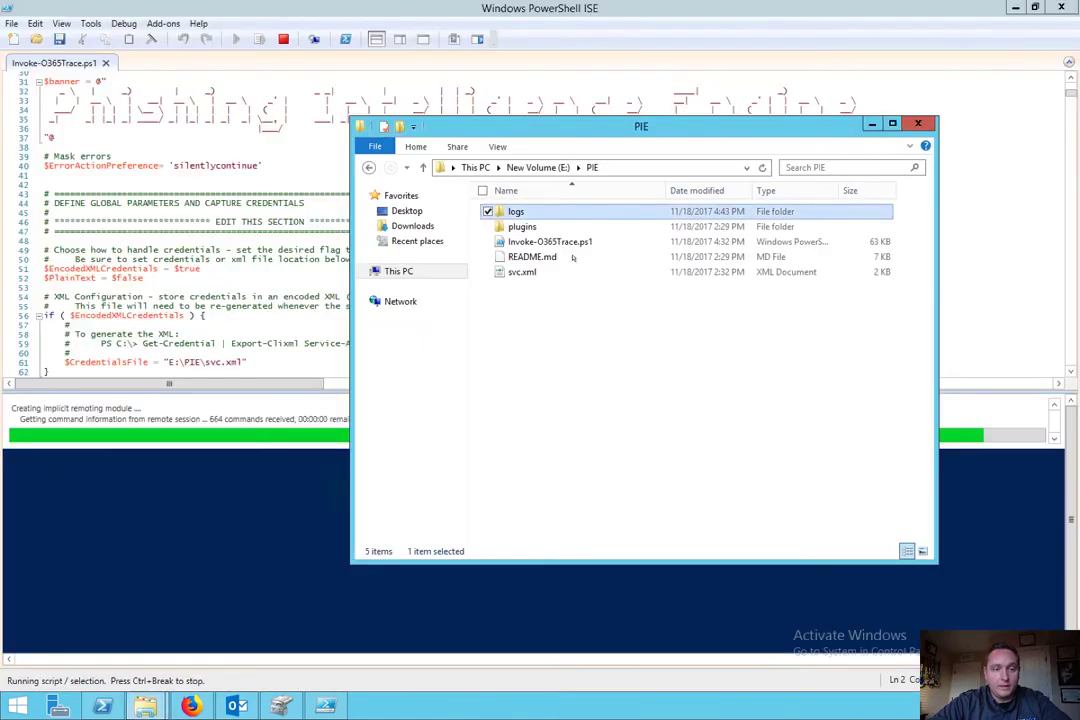
pyautogui.doubleClick(490, 213)
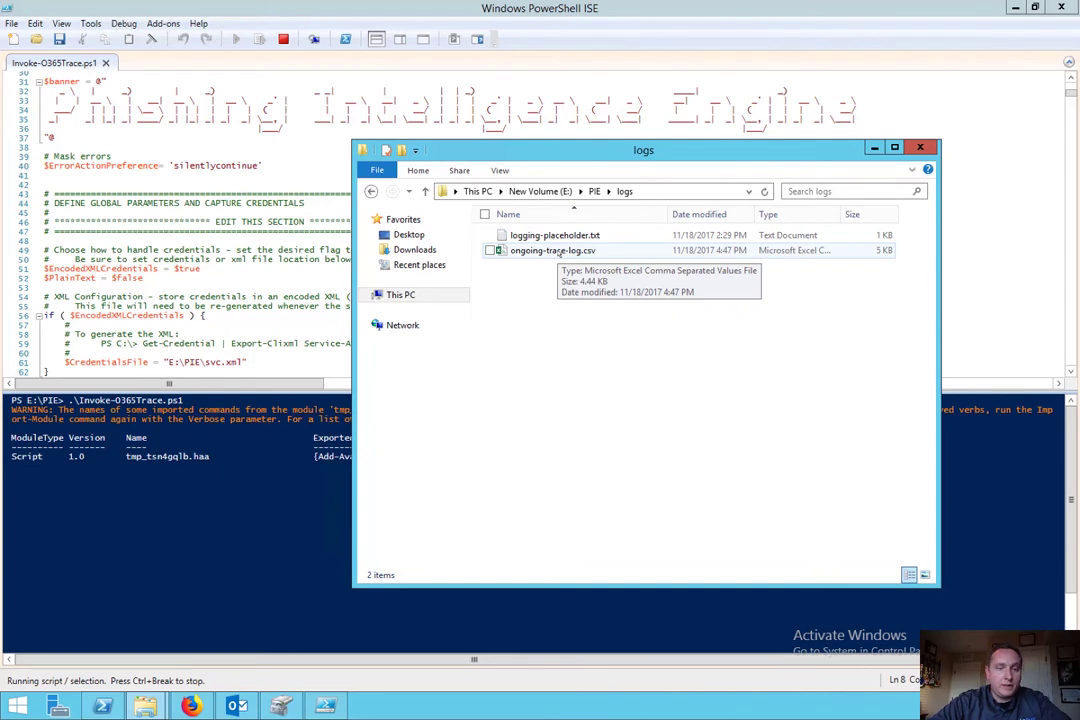
pyautogui.click(559, 251)
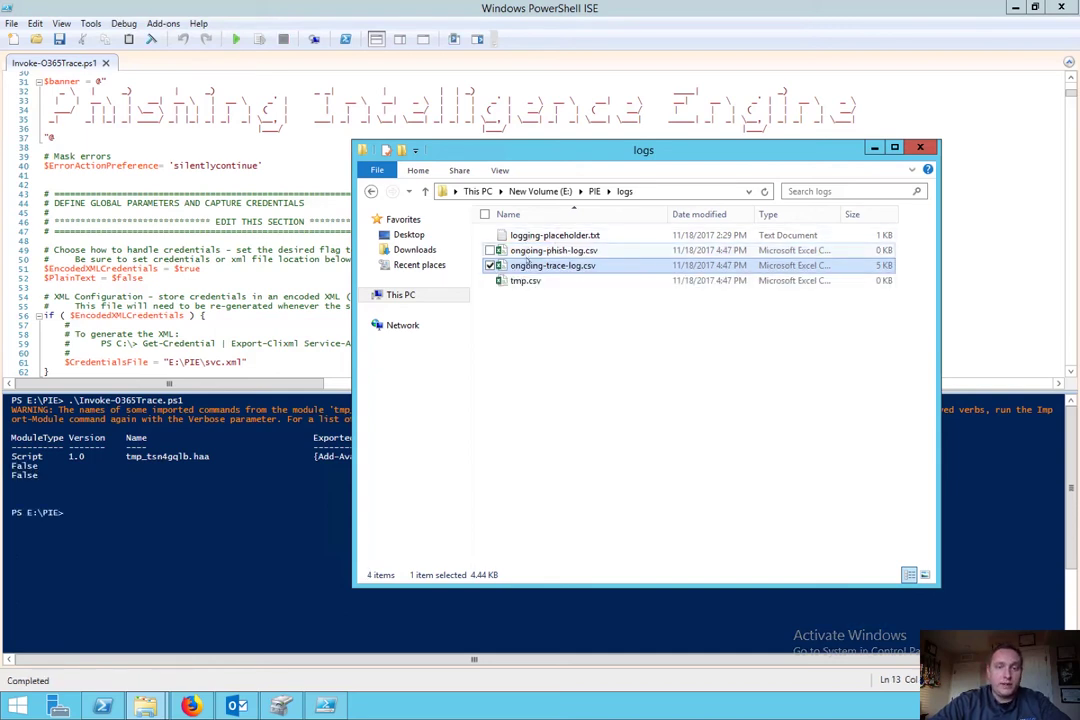
pyautogui.click(533, 252)
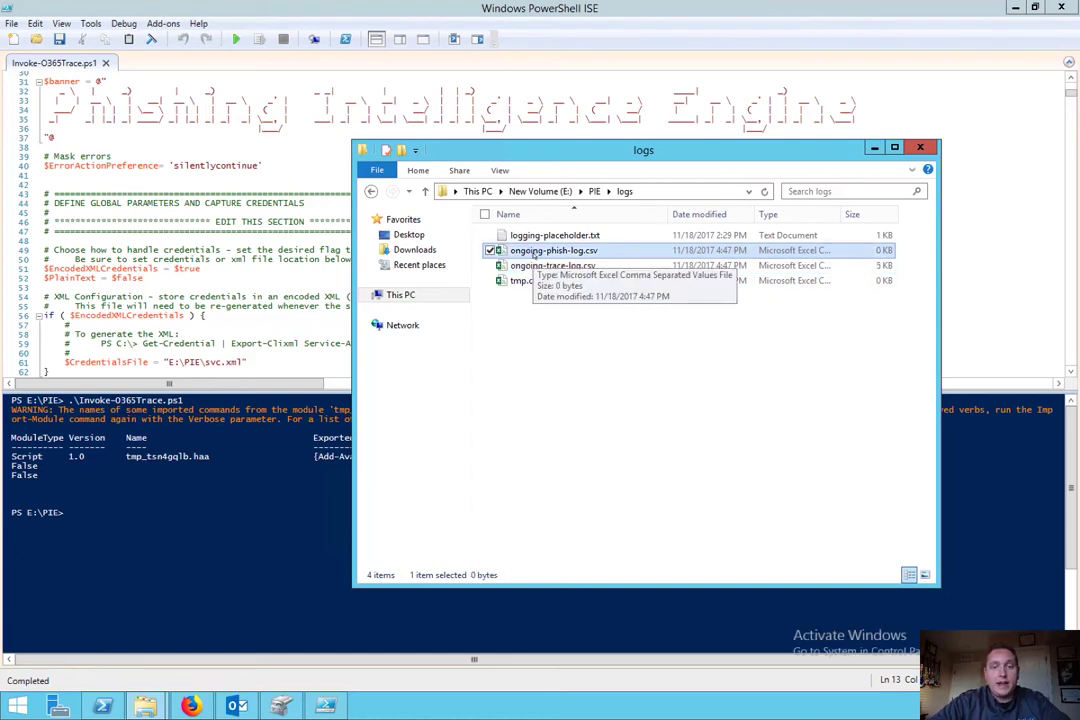
pyautogui.click(526, 283)
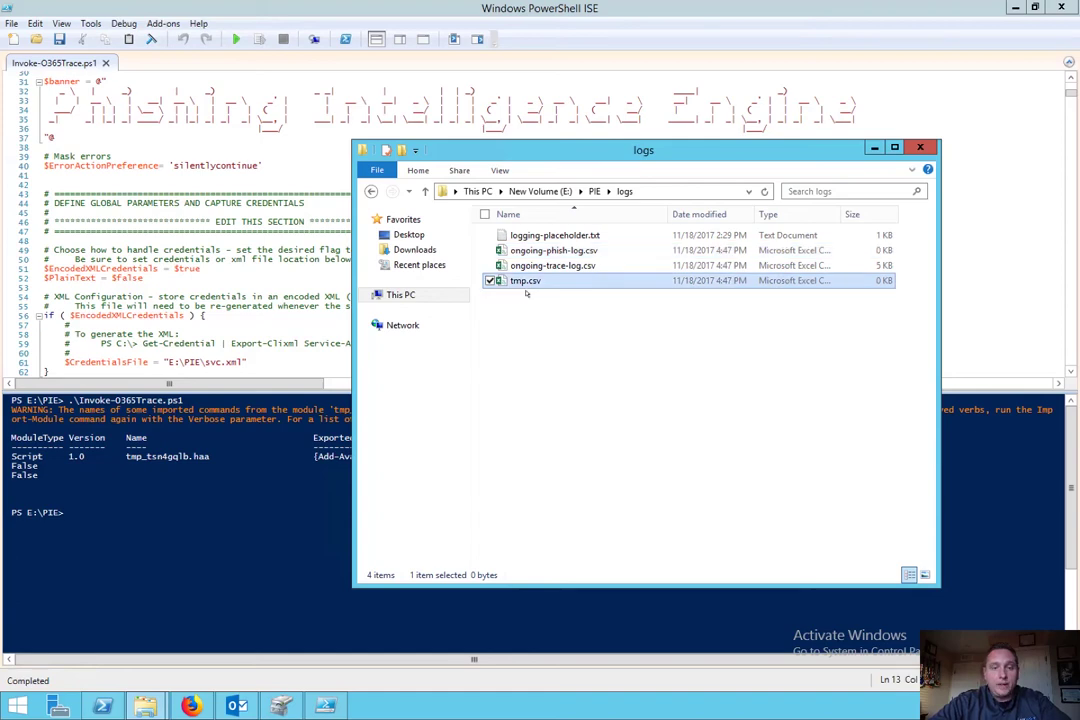
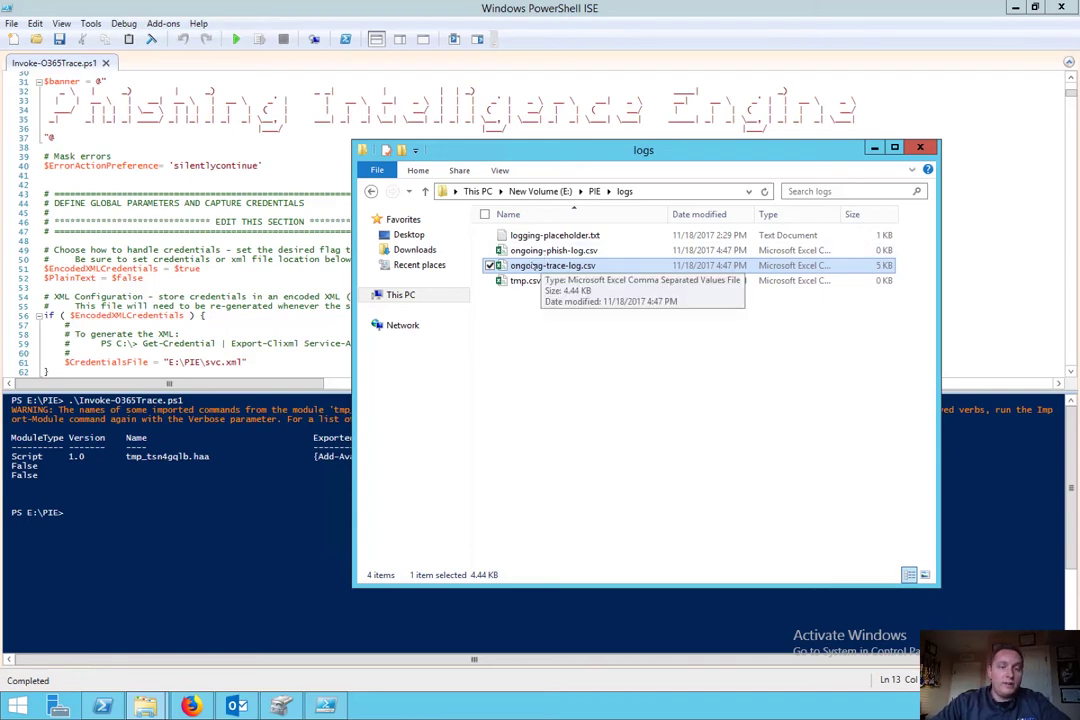
# - Open ongoing-trace-log.csv in Excel and auto-fit the width of every column
pyautogui.press('Return')
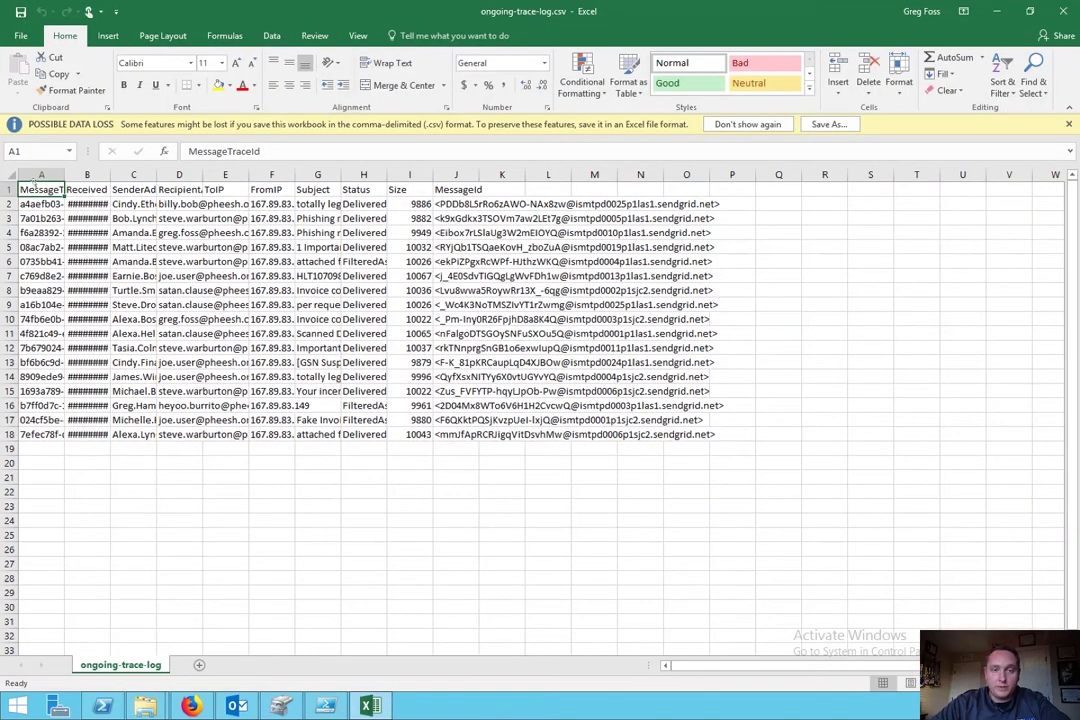
pyautogui.click(8, 174)
pyautogui.hotkey('alt', 'h')
pyautogui.press('o')
pyautogui.press('i')
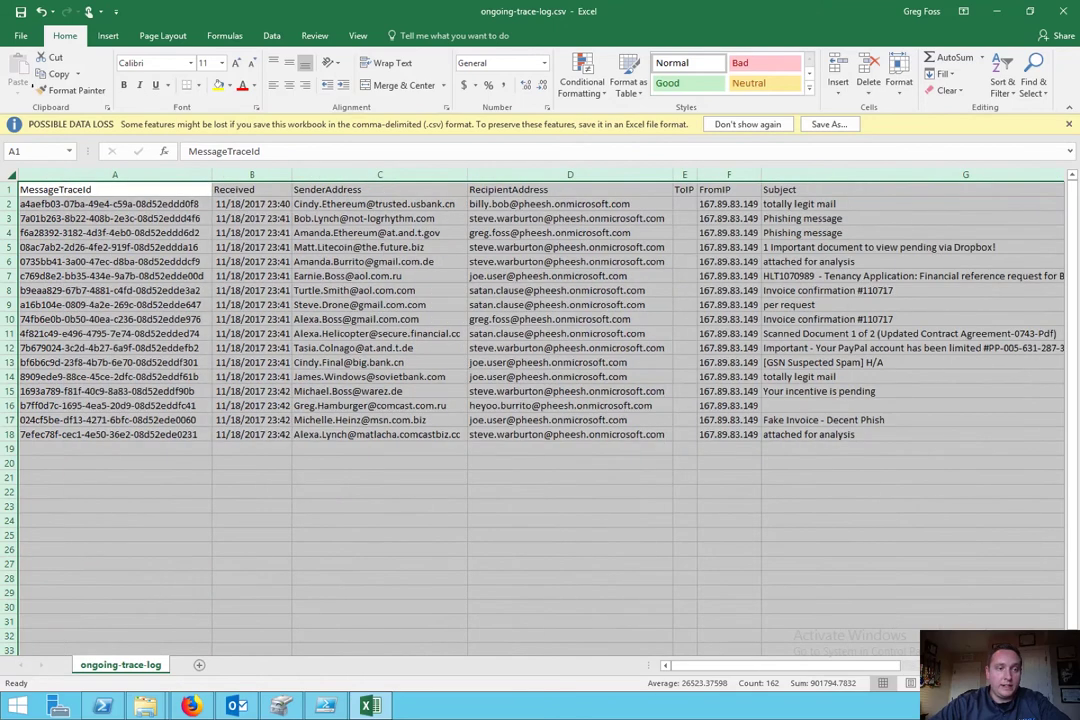
pyautogui.click(115, 204)
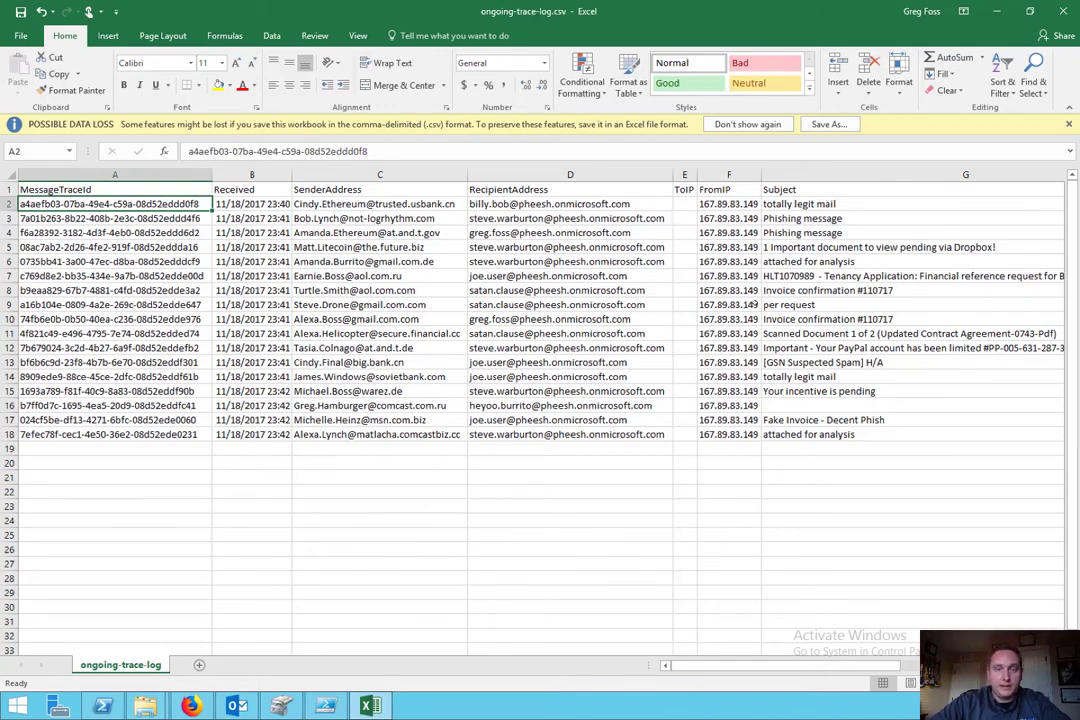
# - Review the Phishing subject in G3, then close Excel without saving
pyautogui.click(818, 216)
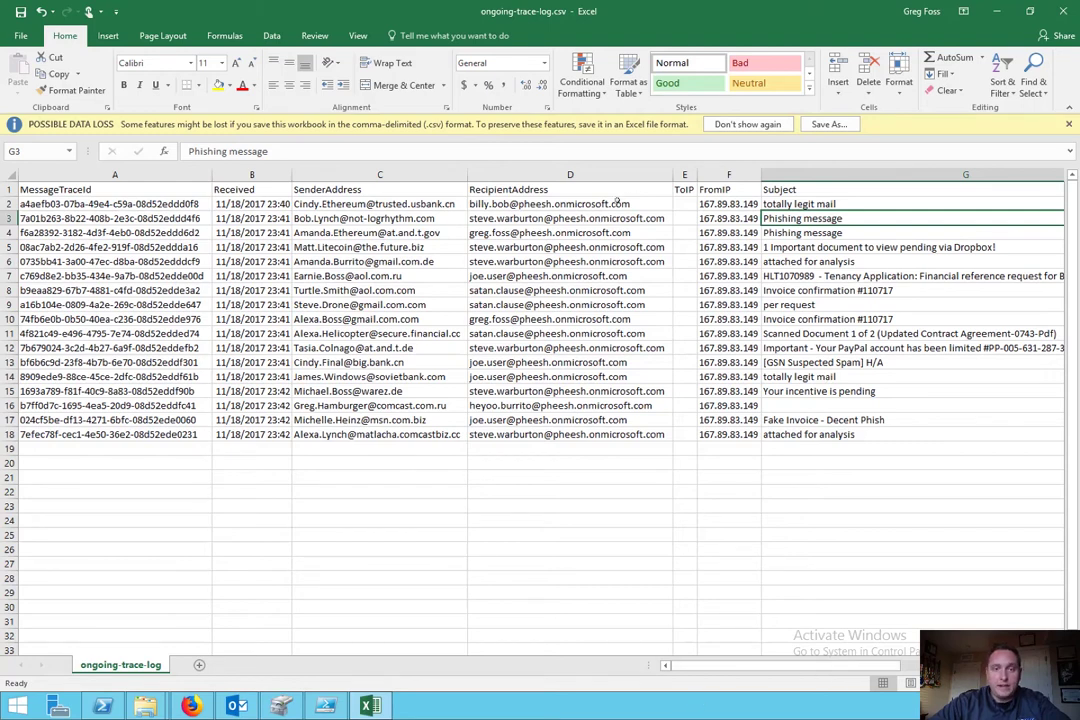
pyautogui.hotkey('alt', 'F4')
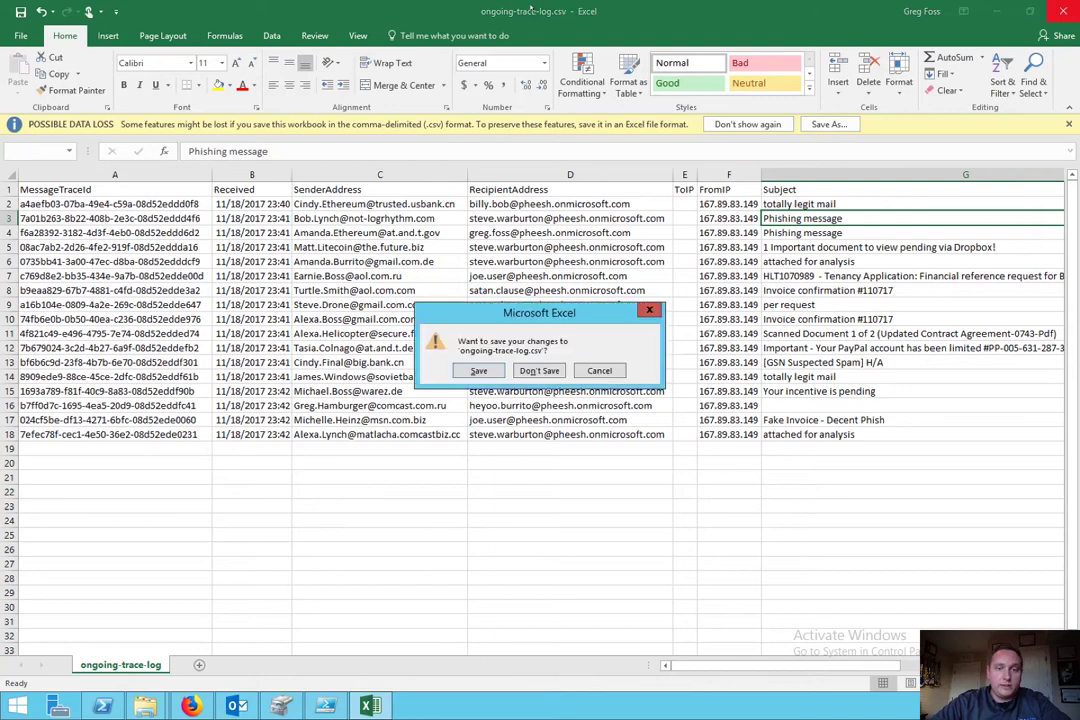
pyautogui.press('n')
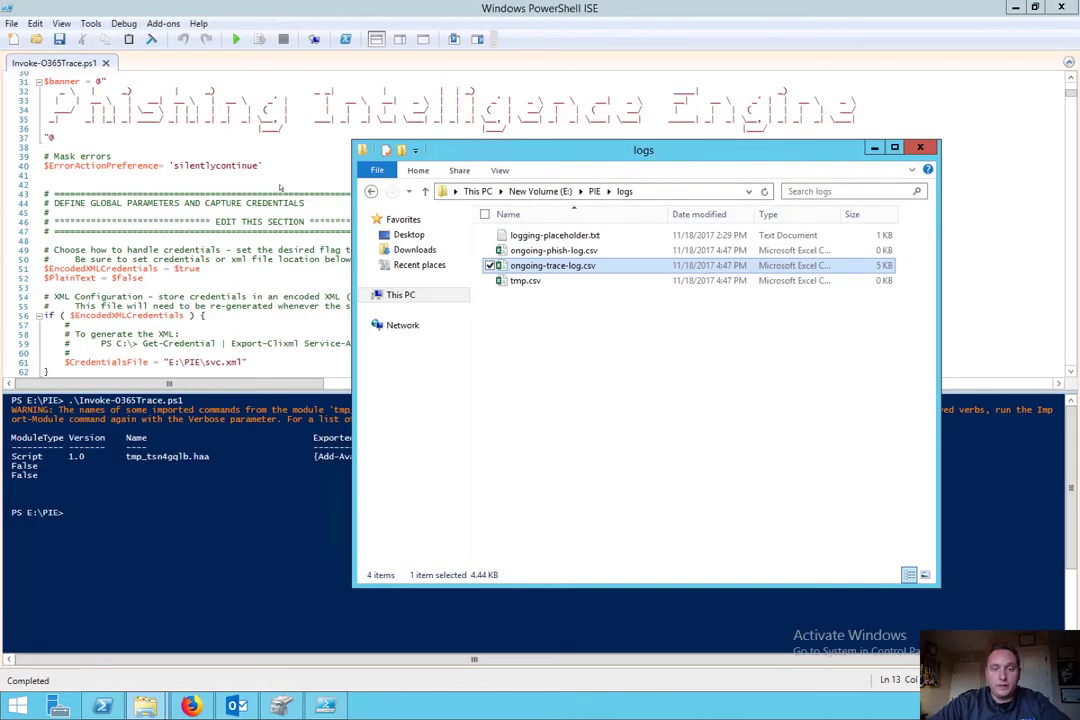
# - Run LRSystemMonitor_64_7.2.6.8002.exe from Downloads as administrator and approve the UAC prompt
pyautogui.click(771, 440)
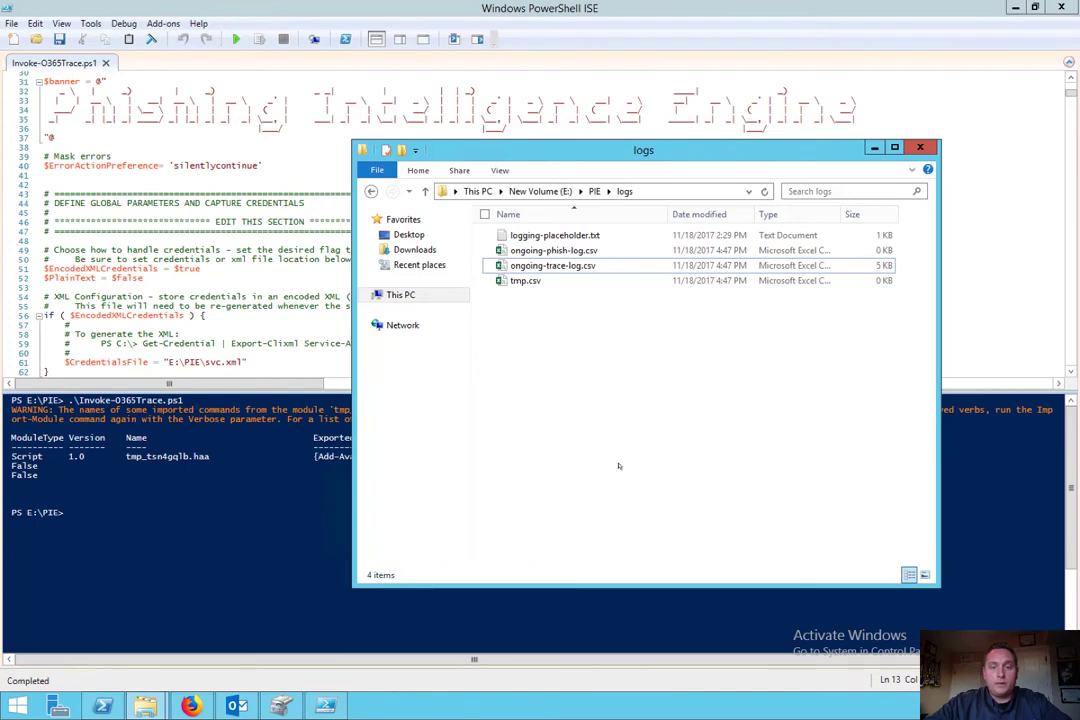
pyautogui.moveTo(145, 706)
pyautogui.click(80, 530)
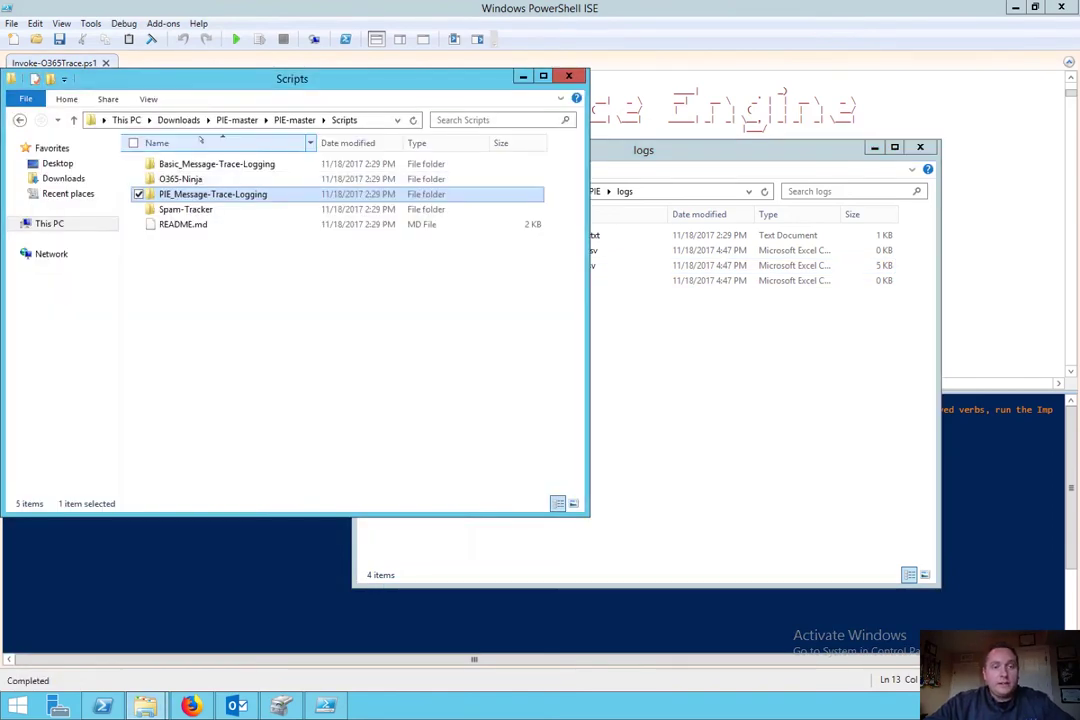
pyautogui.click(192, 120)
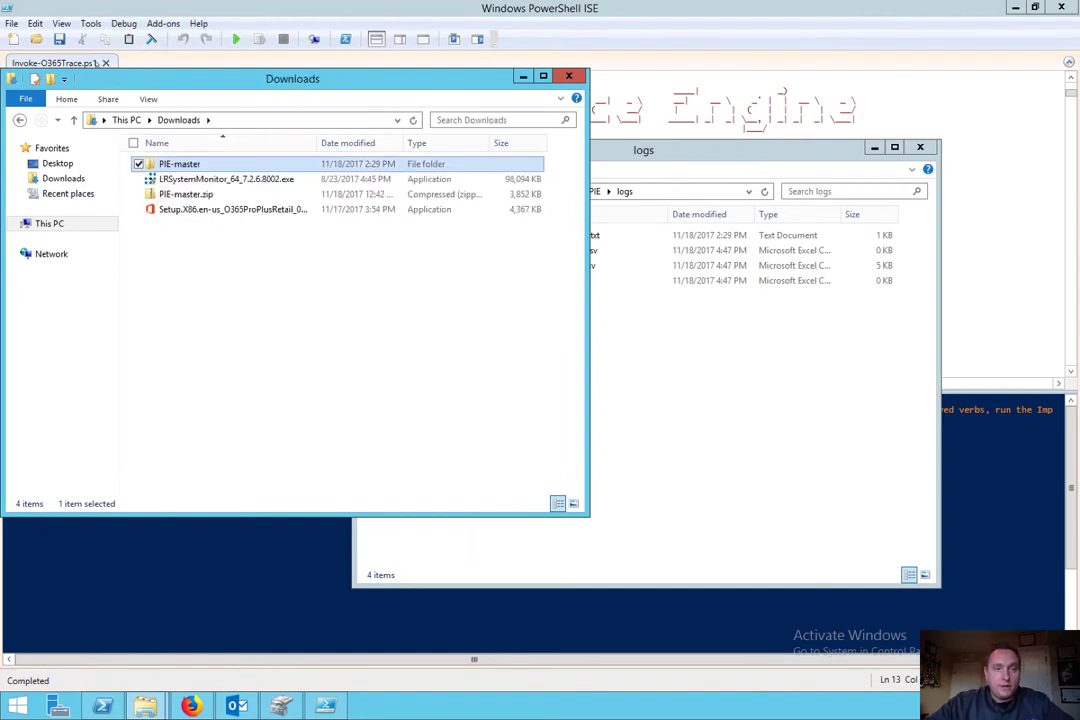
pyautogui.click(181, 179)
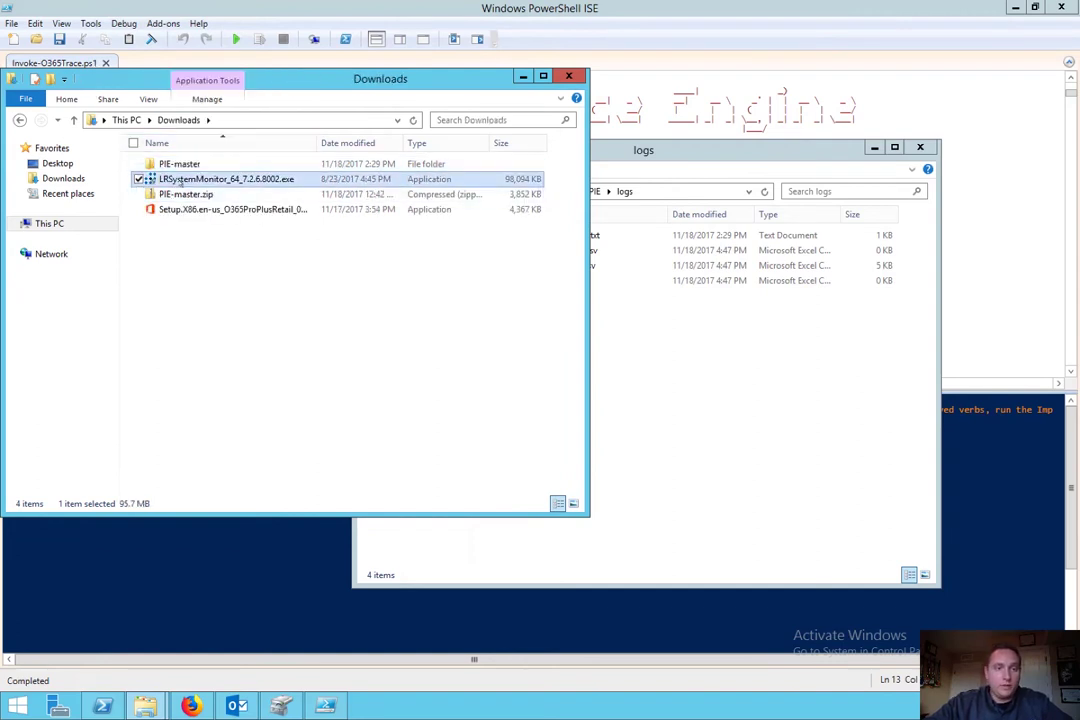
pyautogui.rightClick(181, 179)
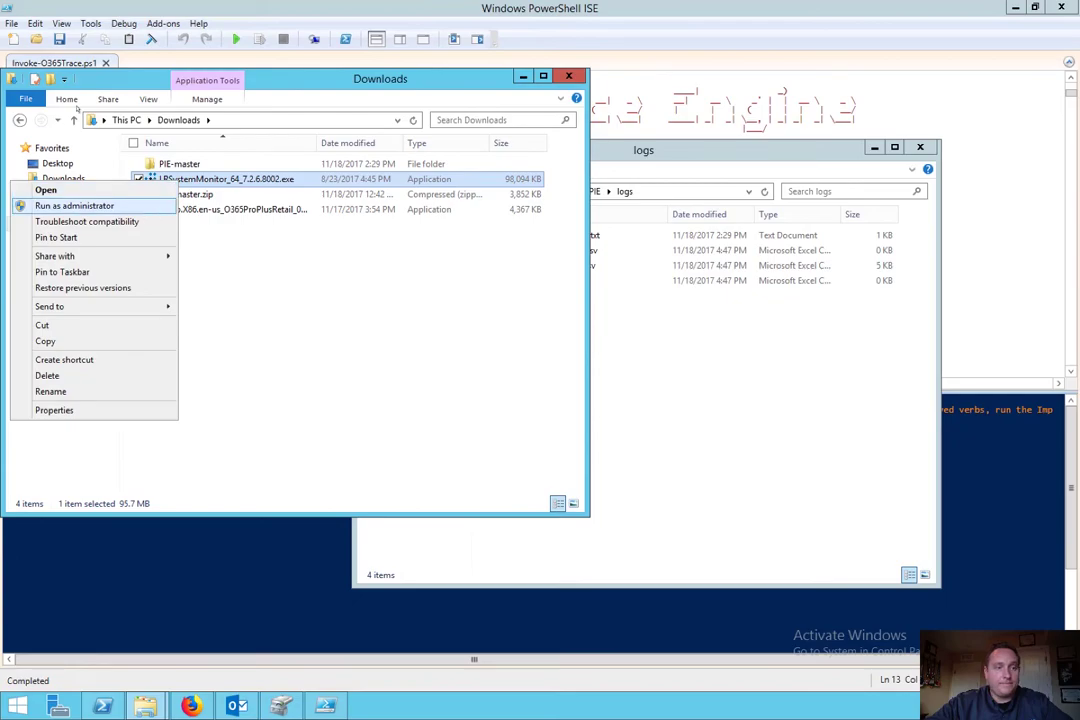
pyautogui.click(76, 205)
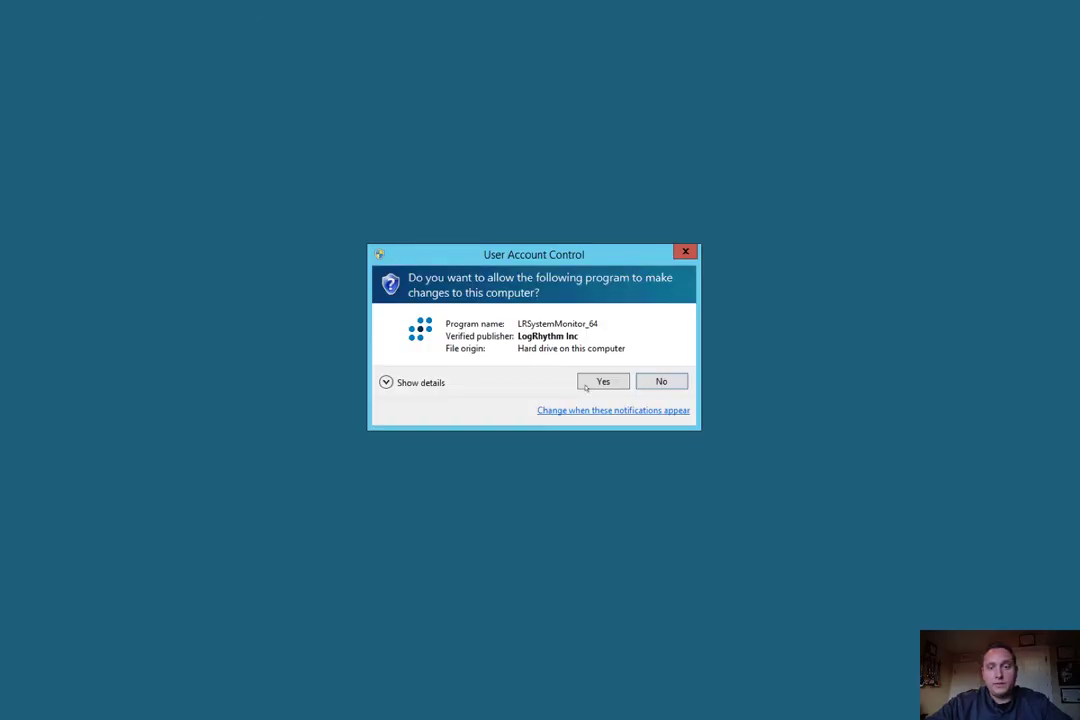
pyautogui.hotkey('alt', 'y')
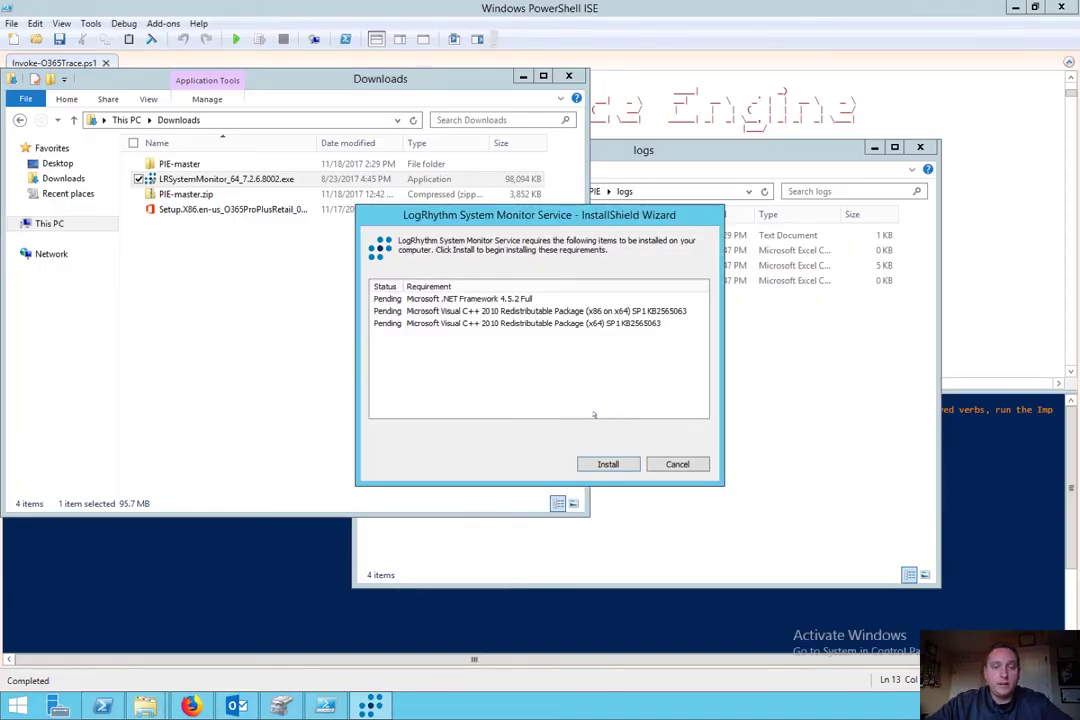
# - Install the agent, then review data processor 11.1.0.21, Automatic service startup and the log file
pyautogui.click(609, 464)
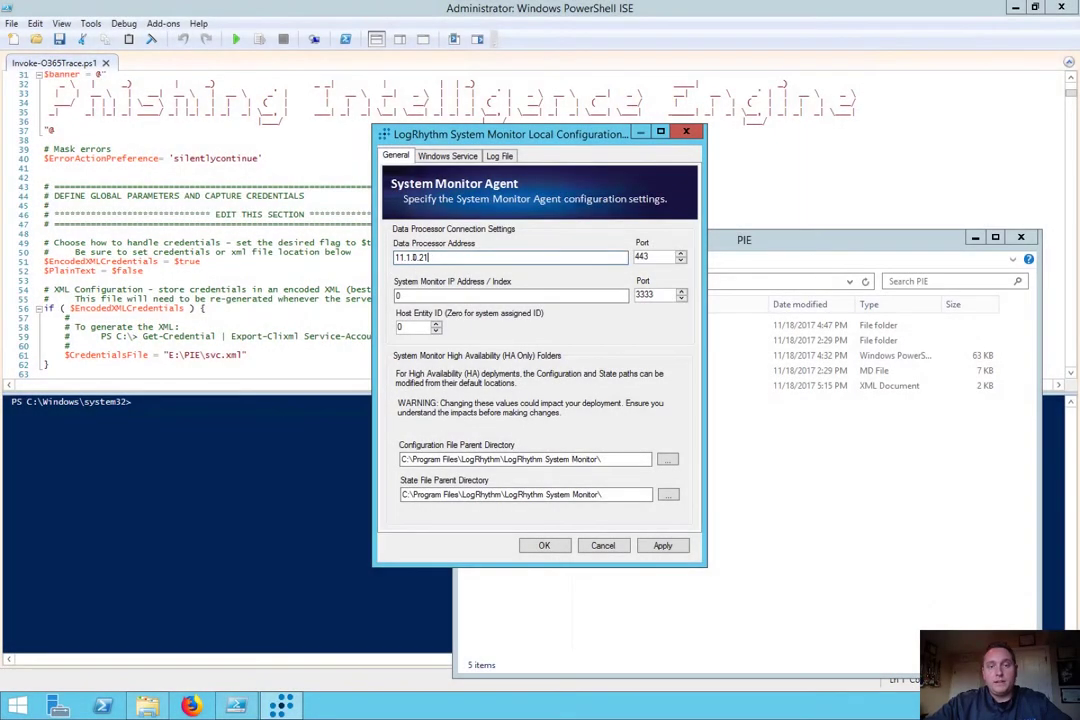
pyautogui.moveTo(428, 257); pyautogui.dragTo(382, 257)
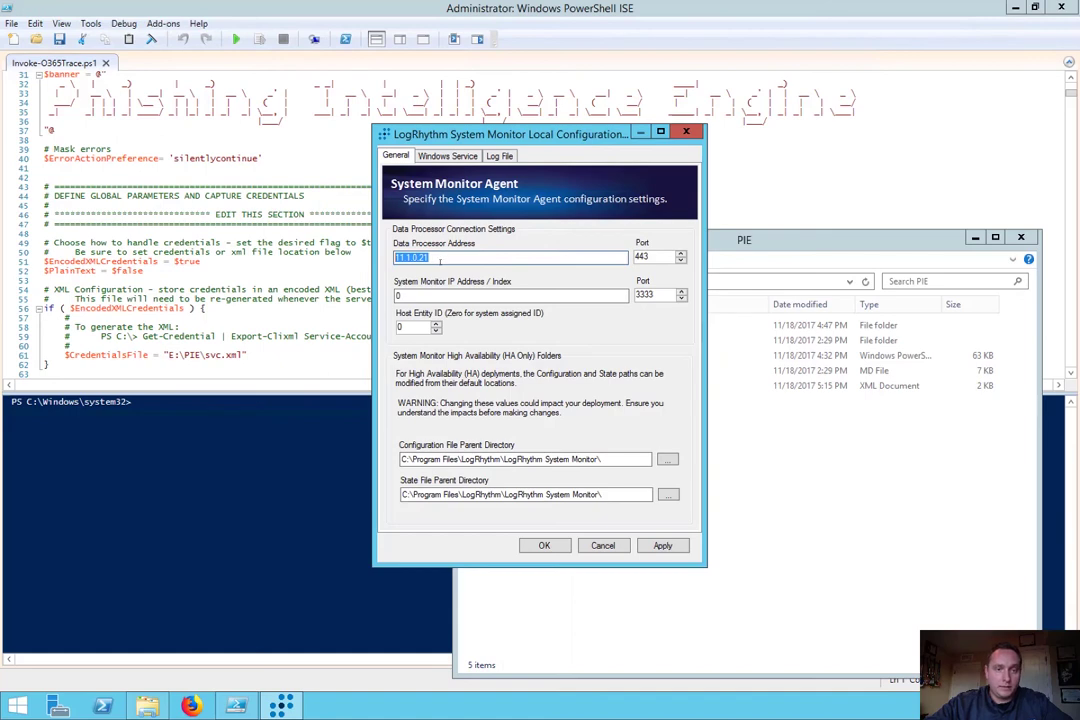
pyautogui.click(441, 157)
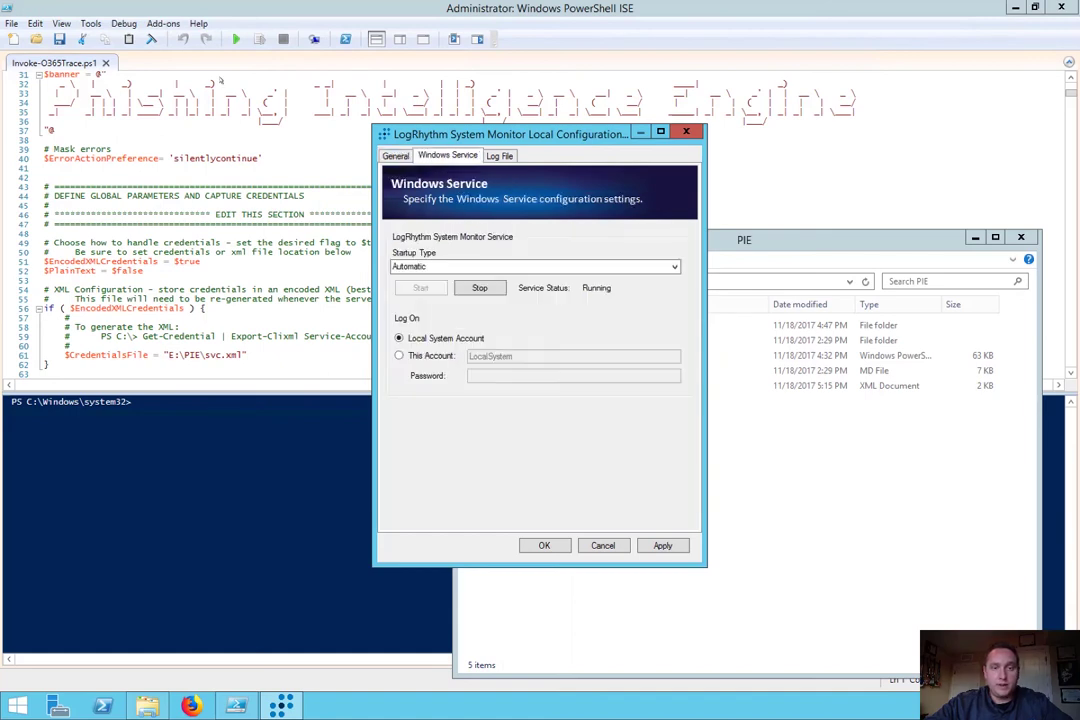
pyautogui.press('Tab')
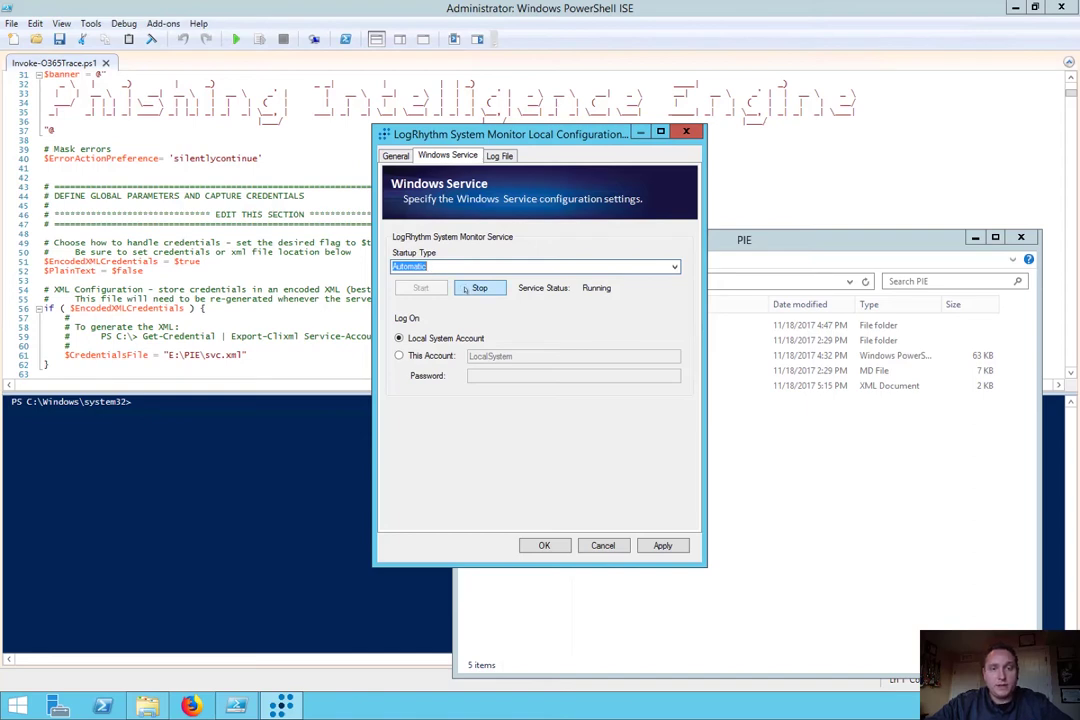
pyautogui.click(502, 156)
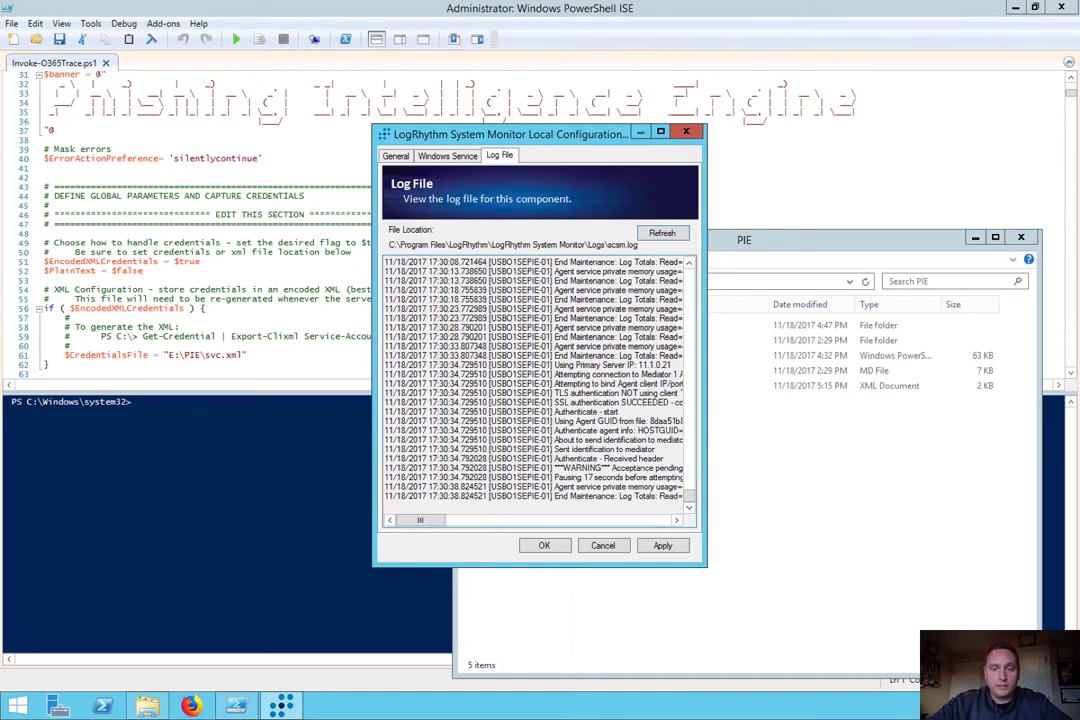
pyautogui.moveTo(420, 520)
pyautogui.mouseDown()
pyautogui.moveTo(483, 521)
pyautogui.moveTo(402, 524)
pyautogui.mouseUp()
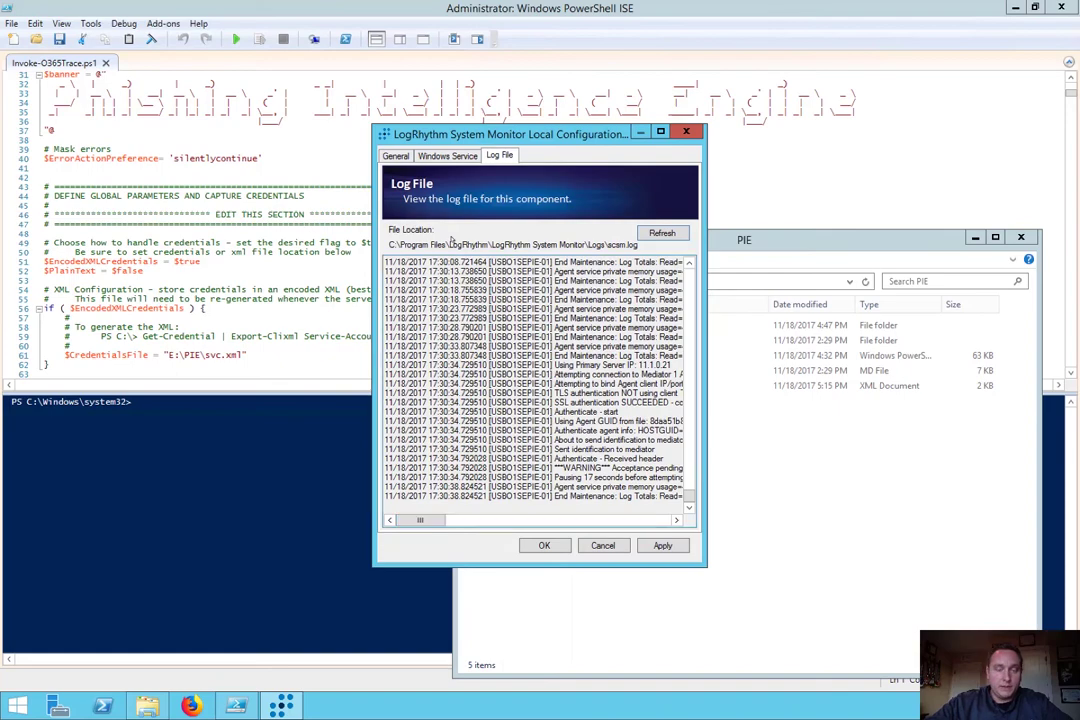
pyautogui.click(398, 157)
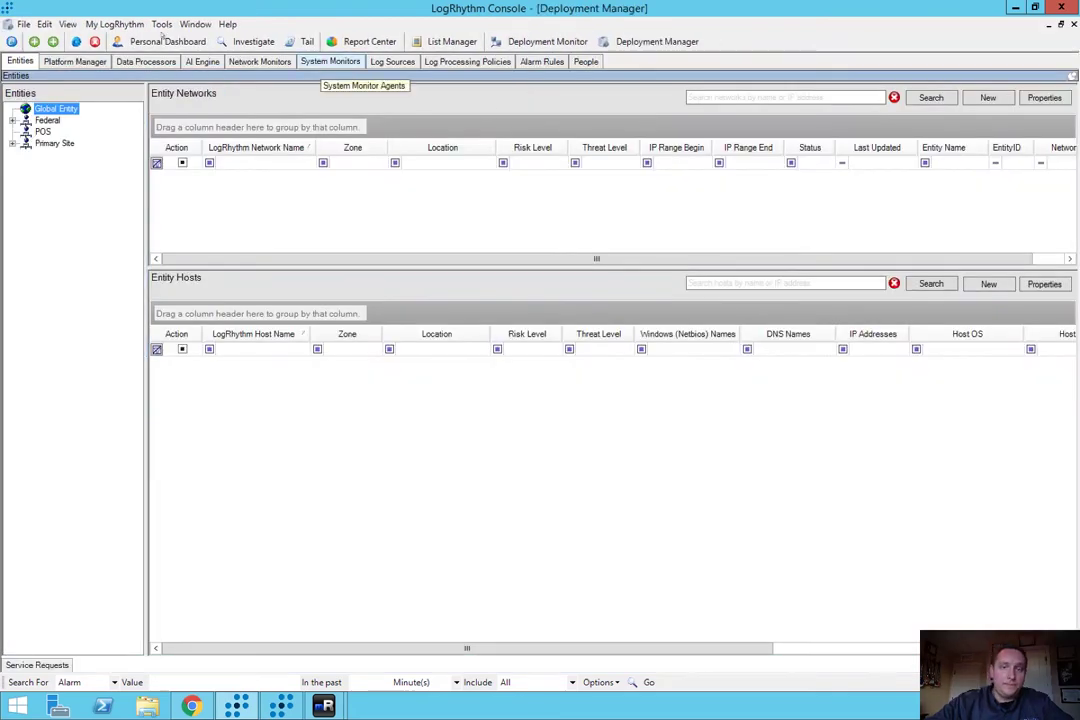
# - Accept USBO1SEPIE-01 as System Monitor Lite with data processor USBO1SEDP-01, then open its properties
pyautogui.click(330, 61)
pyautogui.click(113, 155)
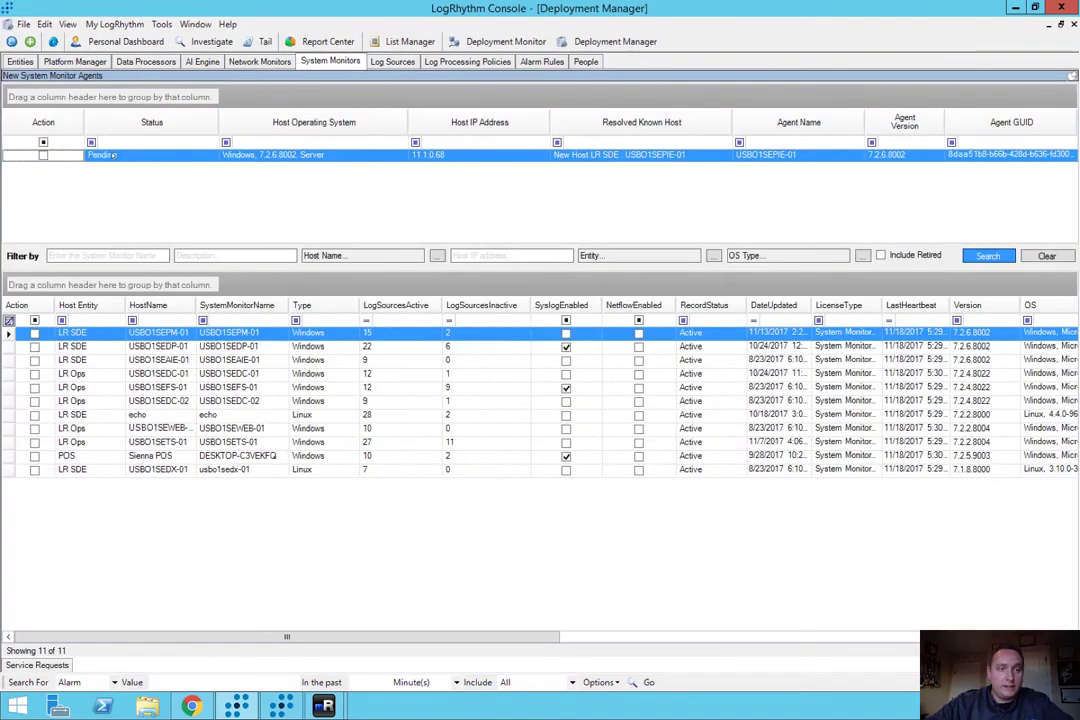
pyautogui.click(43, 155)
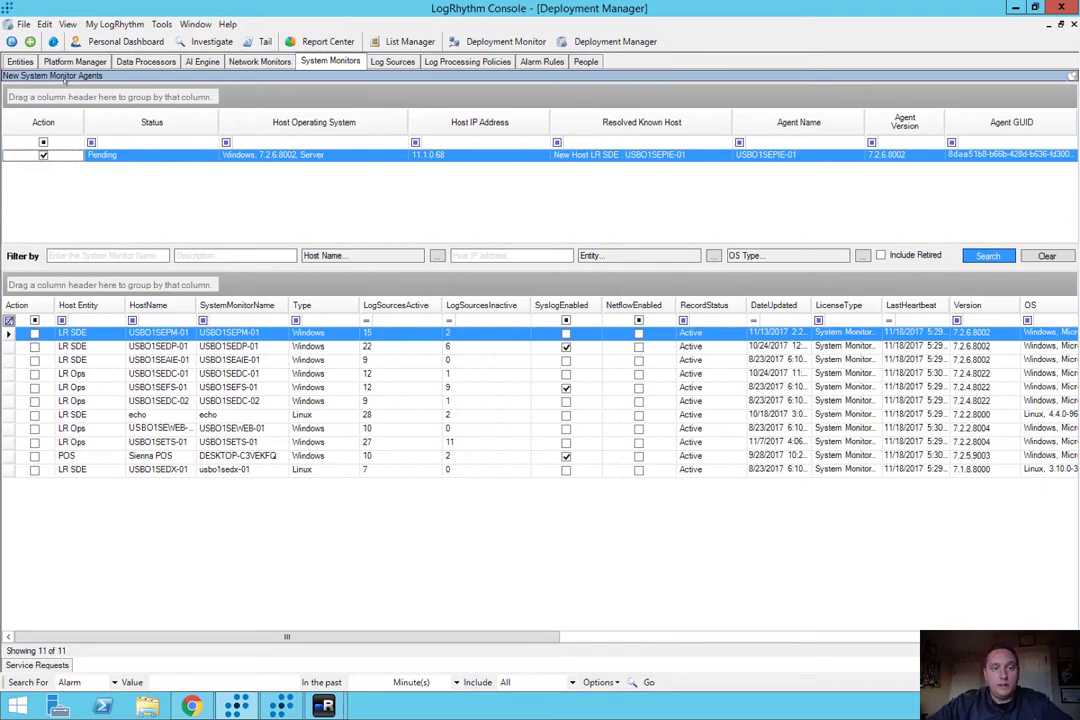
pyautogui.rightClick(126, 157)
pyautogui.moveTo(186, 283)
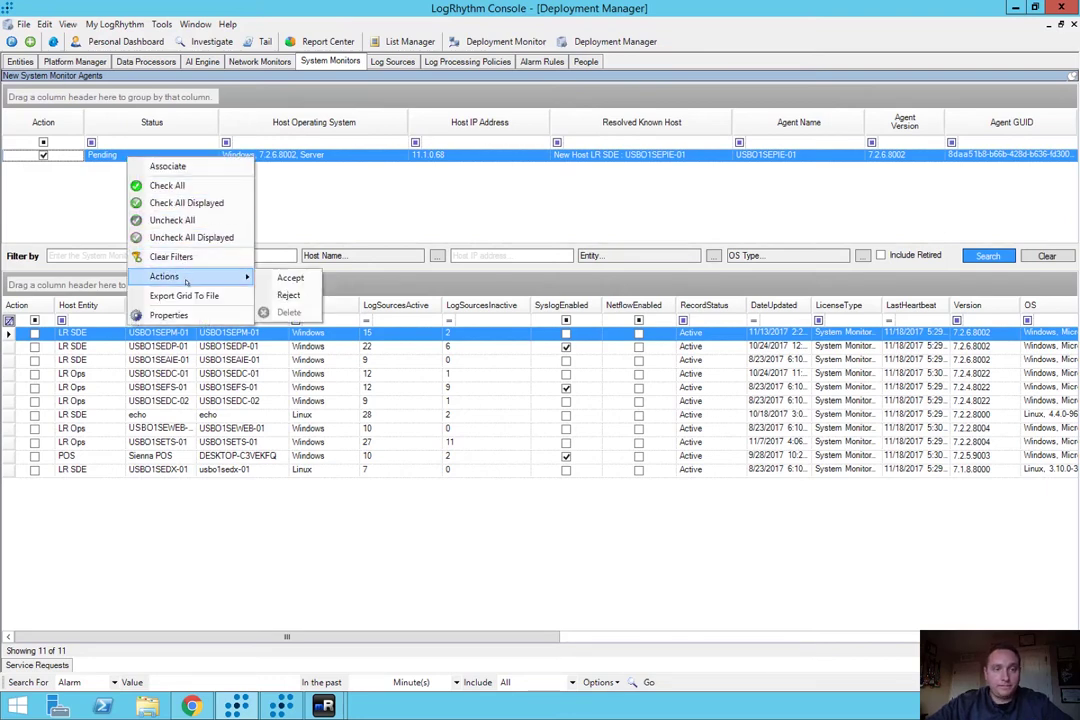
pyautogui.click(289, 278)
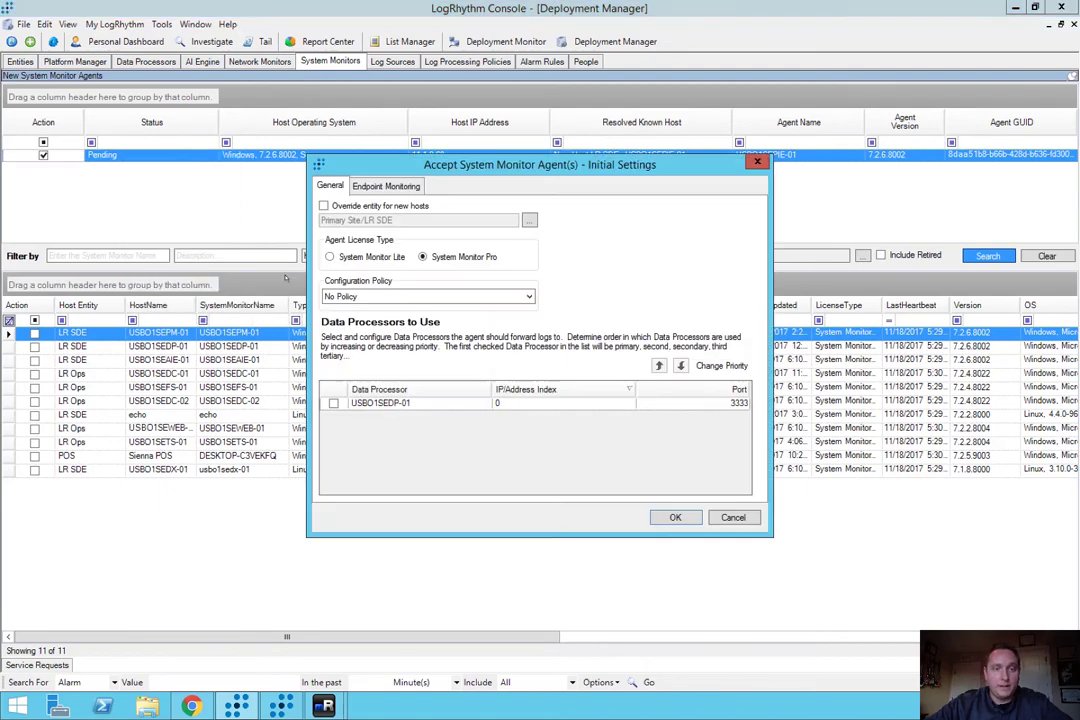
pyautogui.click(330, 257)
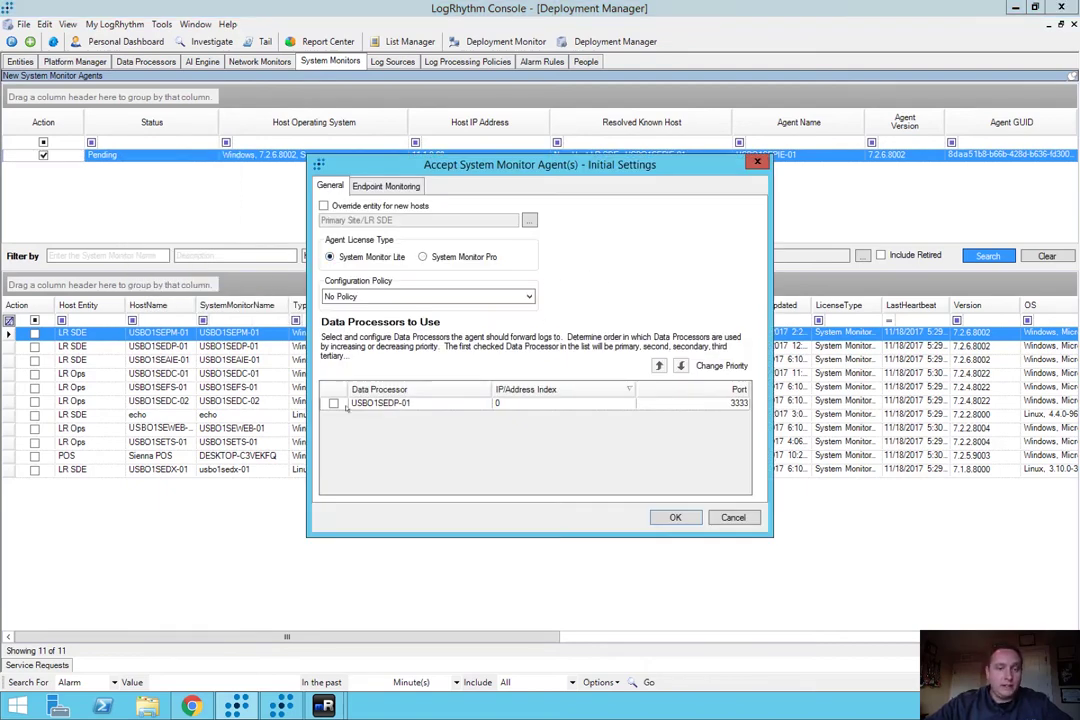
pyautogui.click(333, 403)
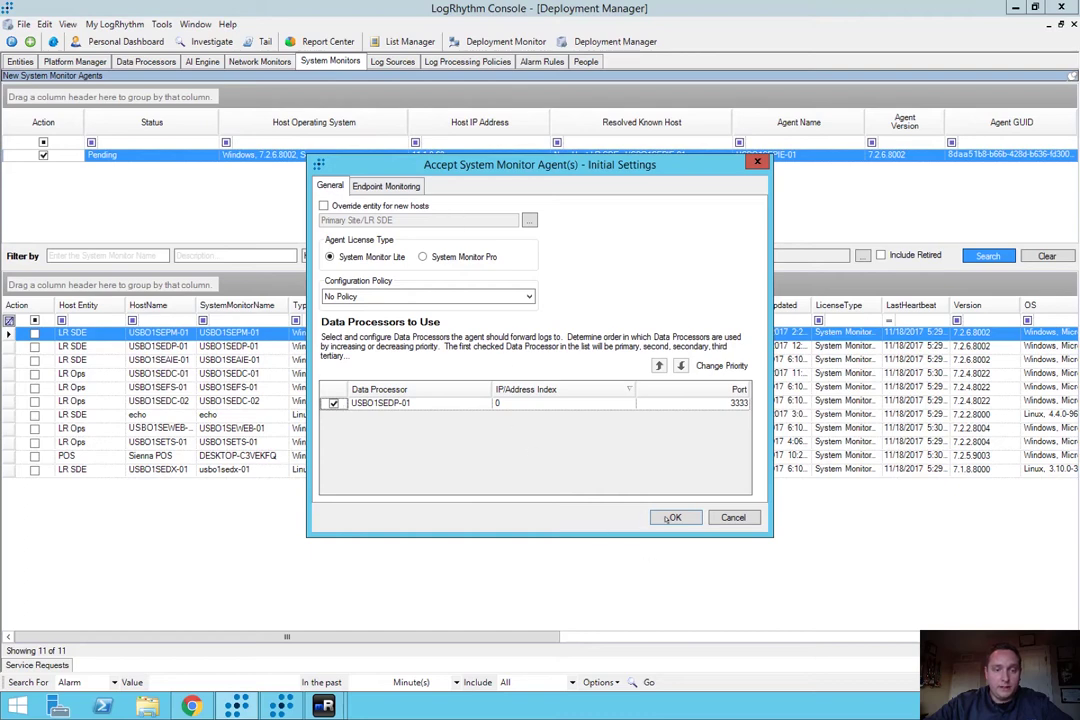
pyautogui.click(675, 517)
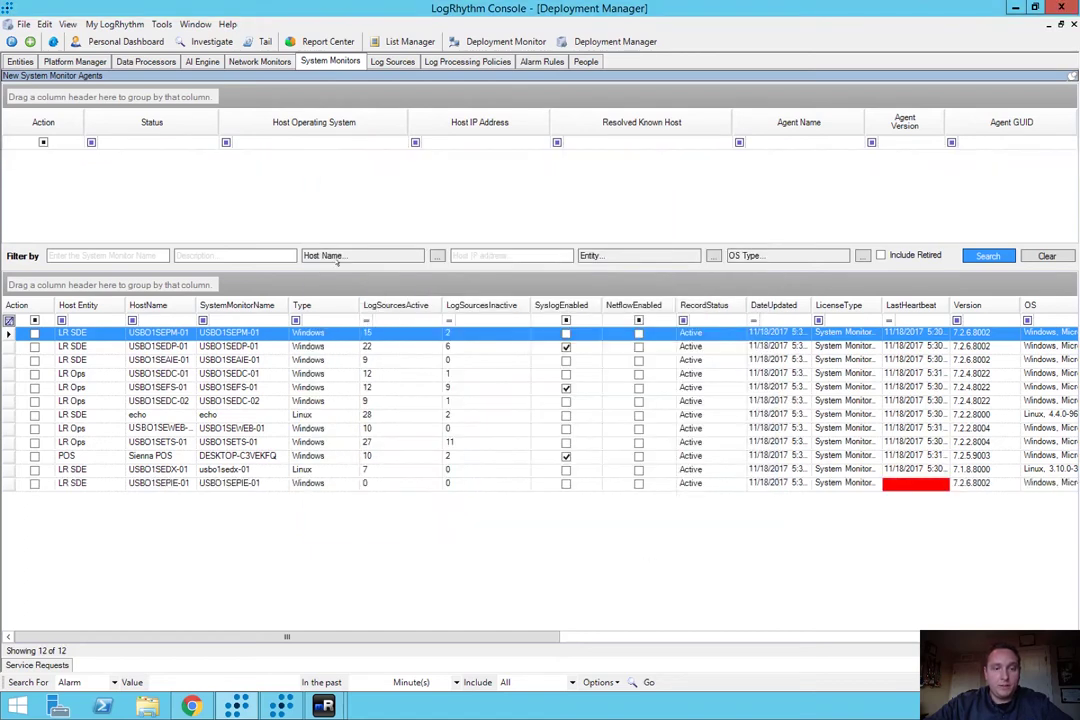
pyautogui.click(158, 483)
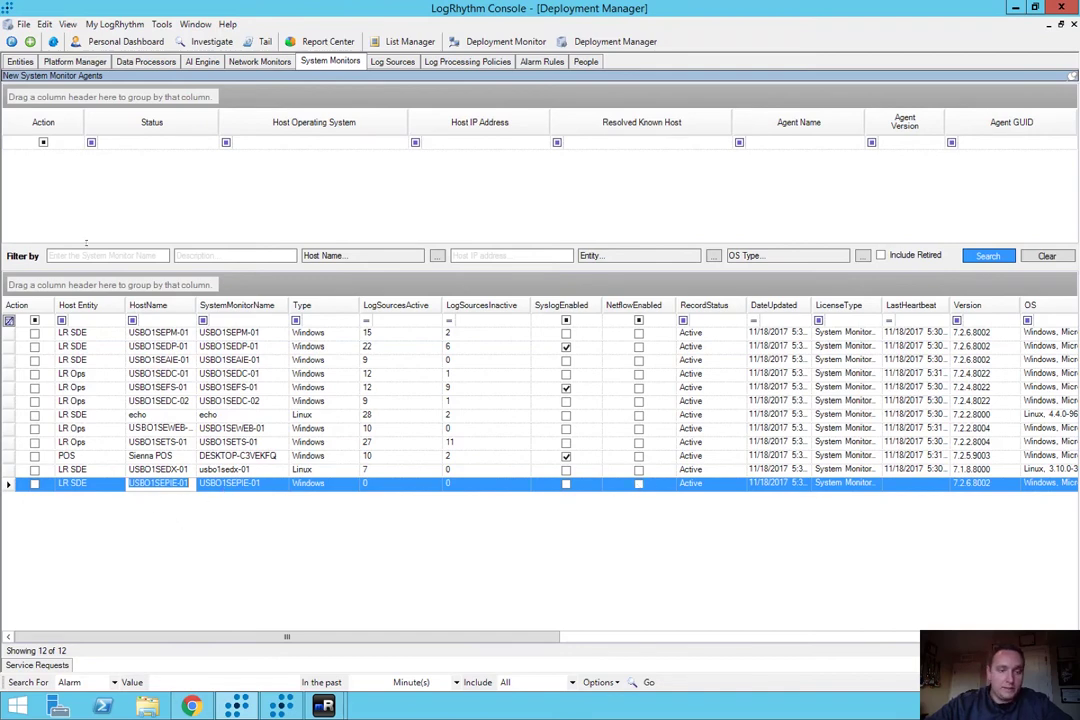
pyautogui.doubleClick(418, 481)
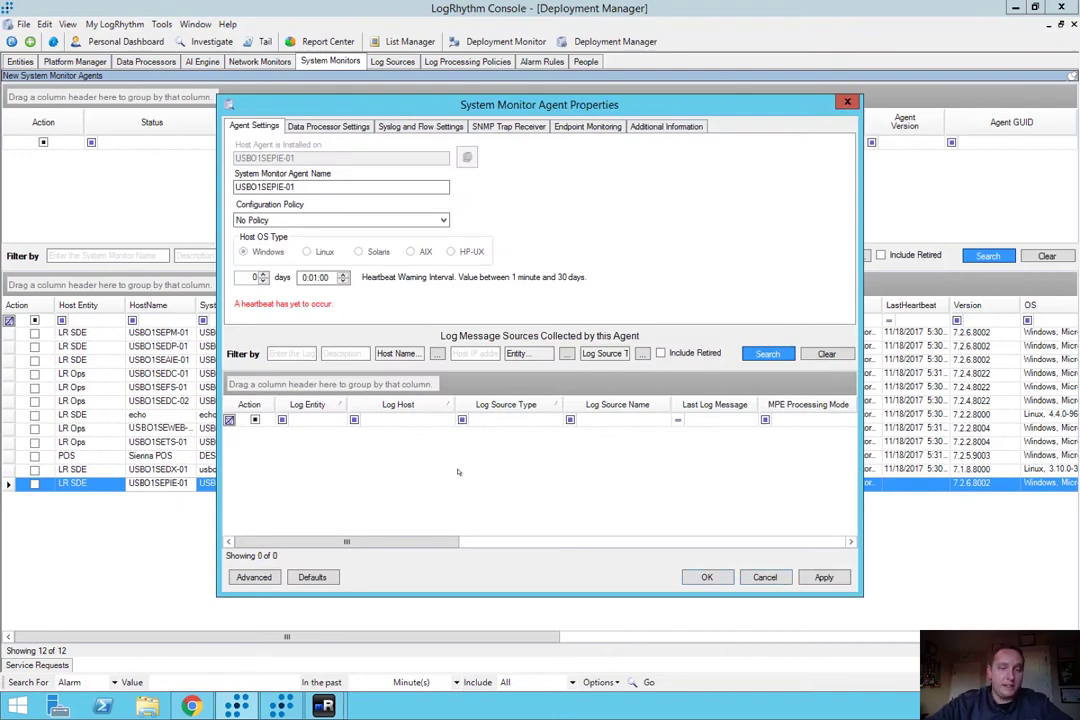
# - Create a new log source for the USBO1SEPIE-01 agent
pyautogui.click(440, 220)
pyautogui.click(290, 232)
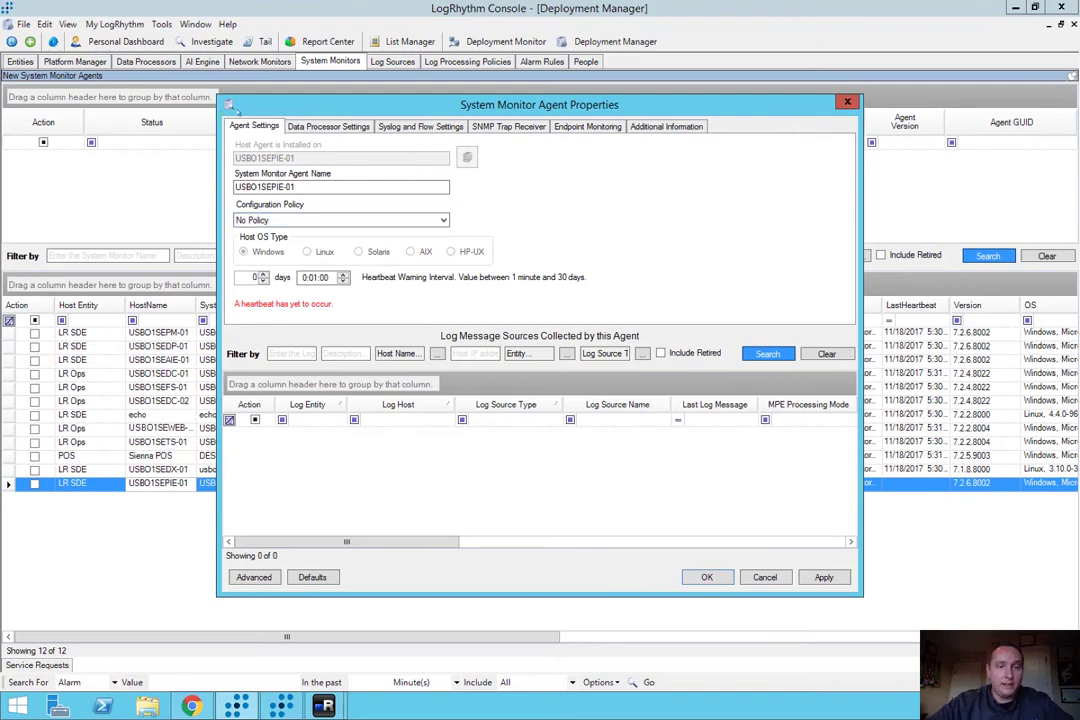
pyautogui.rightClick(483, 489)
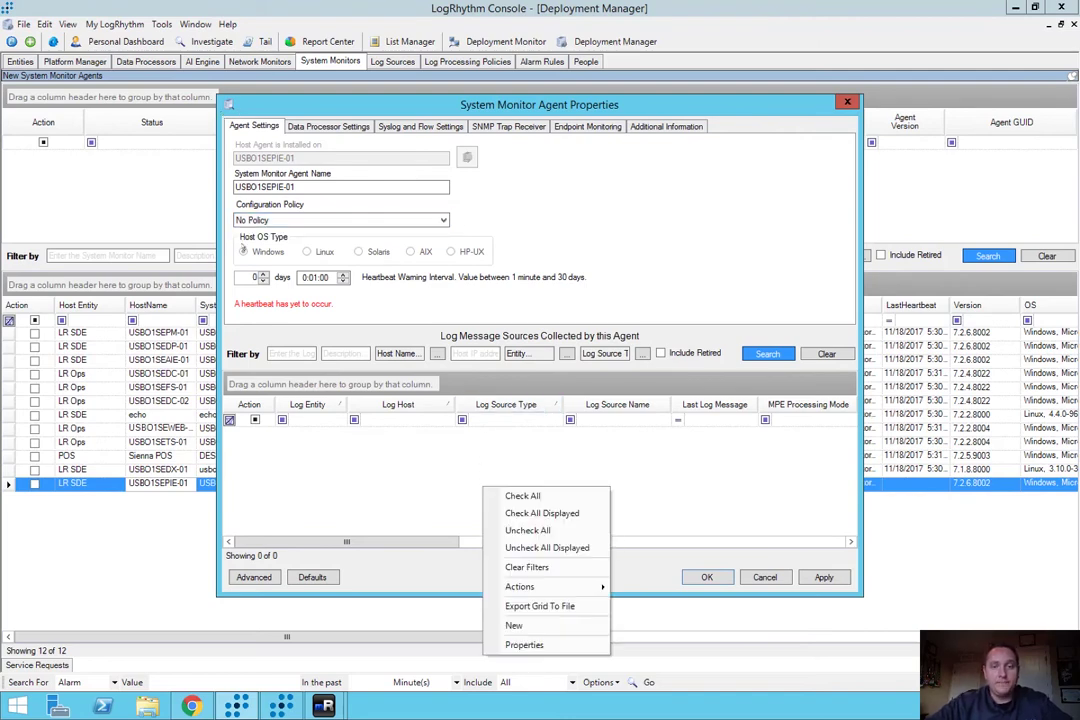
pyautogui.click(514, 625)
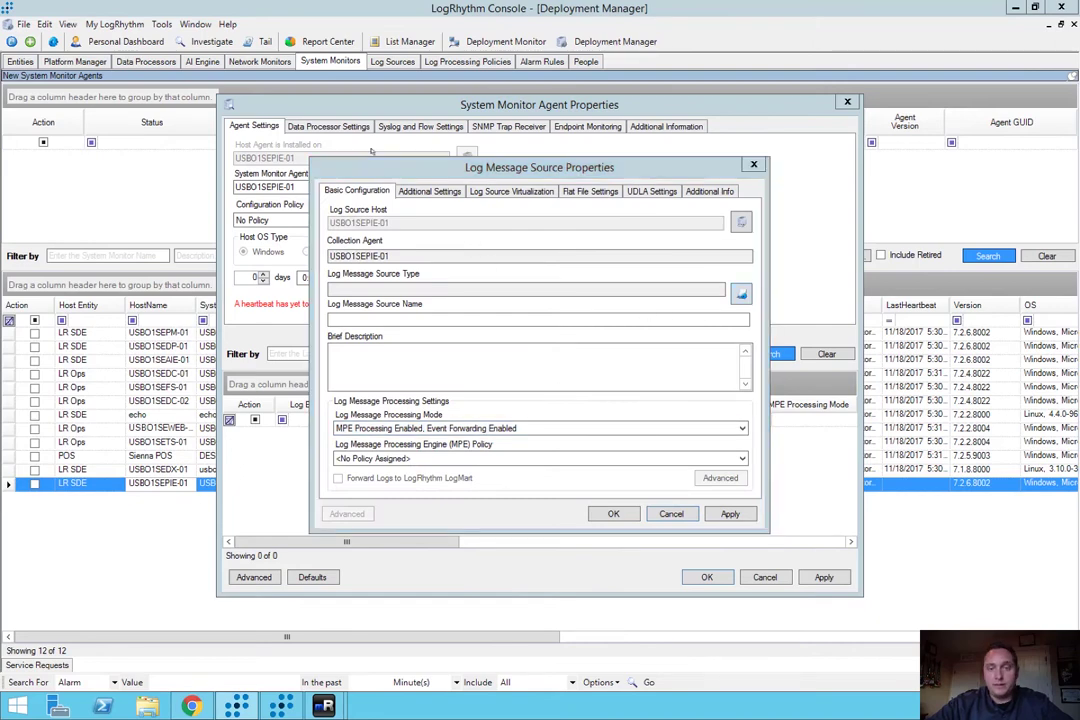
# - Set the log source type to Flat File - Office 365 Message Tracking
pyautogui.click(740, 292)
pyautogui.click(590, 196)
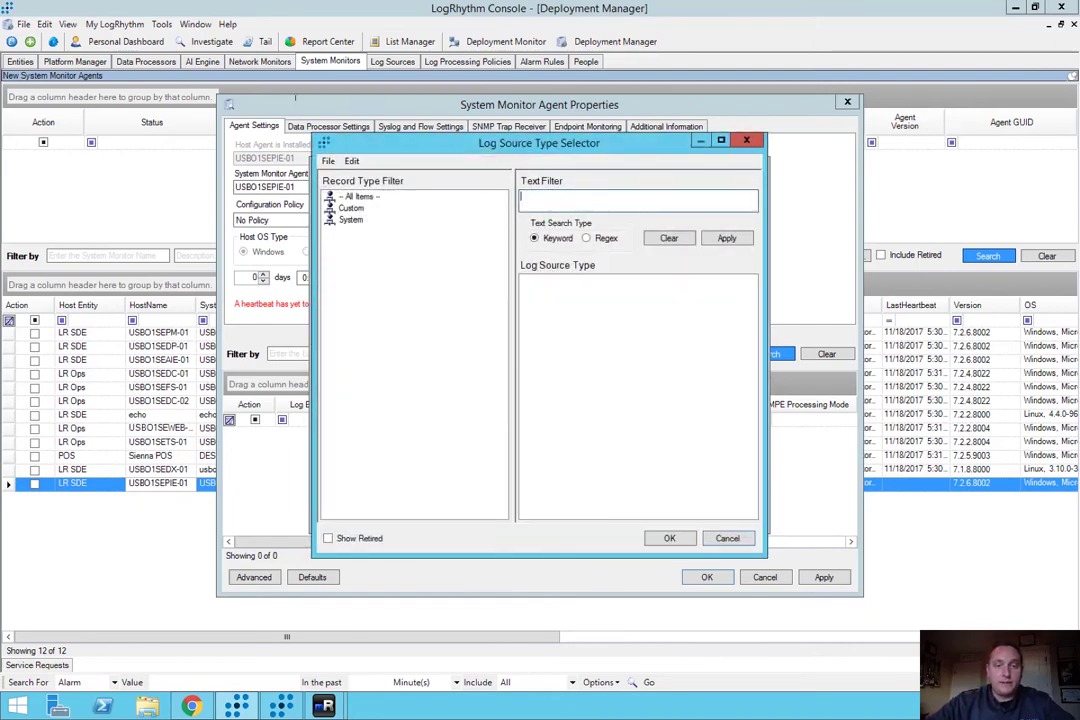
pyautogui.write('office')
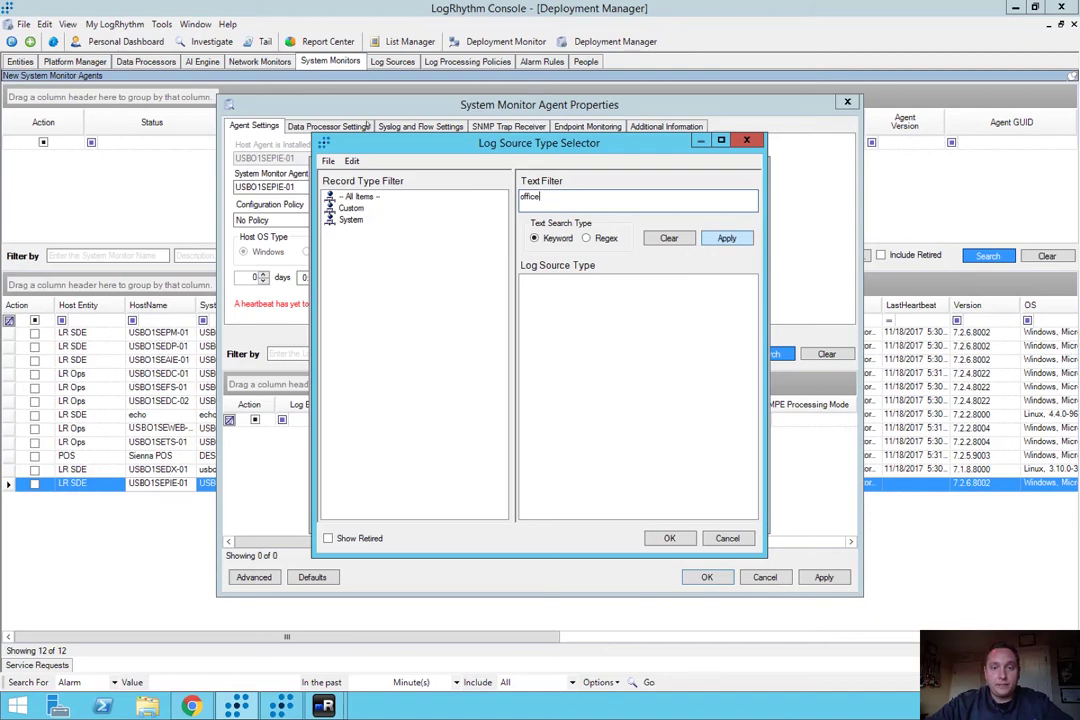
pyautogui.click(726, 238)
pyautogui.click(682, 283)
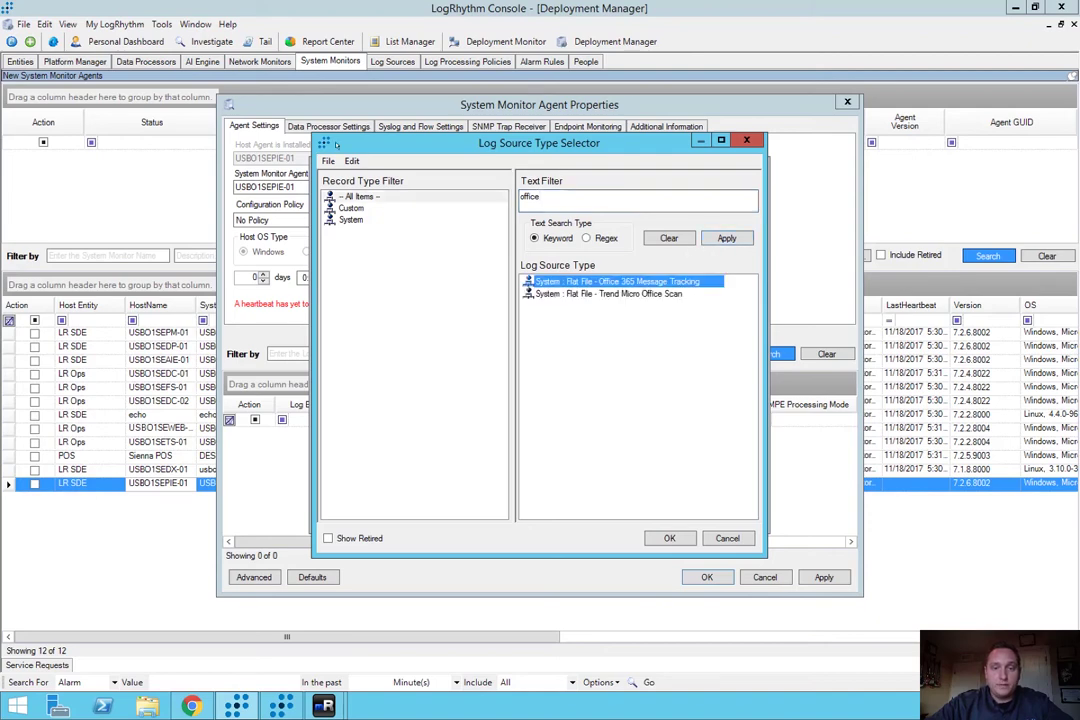
pyautogui.click(672, 536)
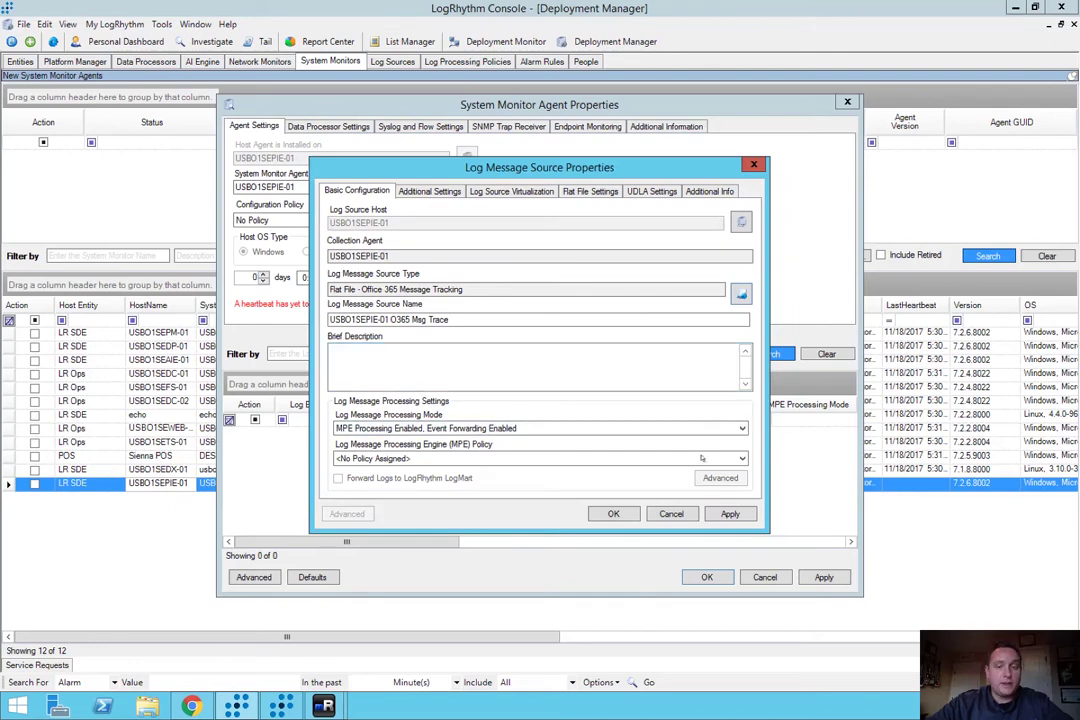
# - Assign the BETA : LogRhythm Default processing policy to the log source
pyautogui.click(702, 458)
pyautogui.click(650, 479)
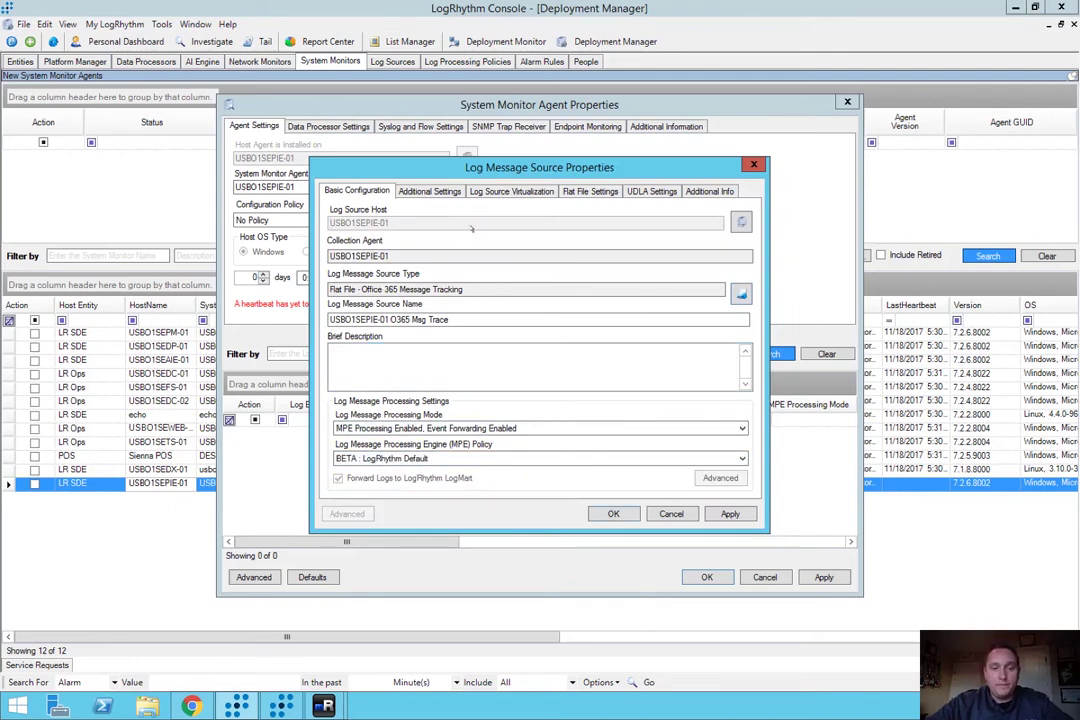
pyautogui.click(590, 191)
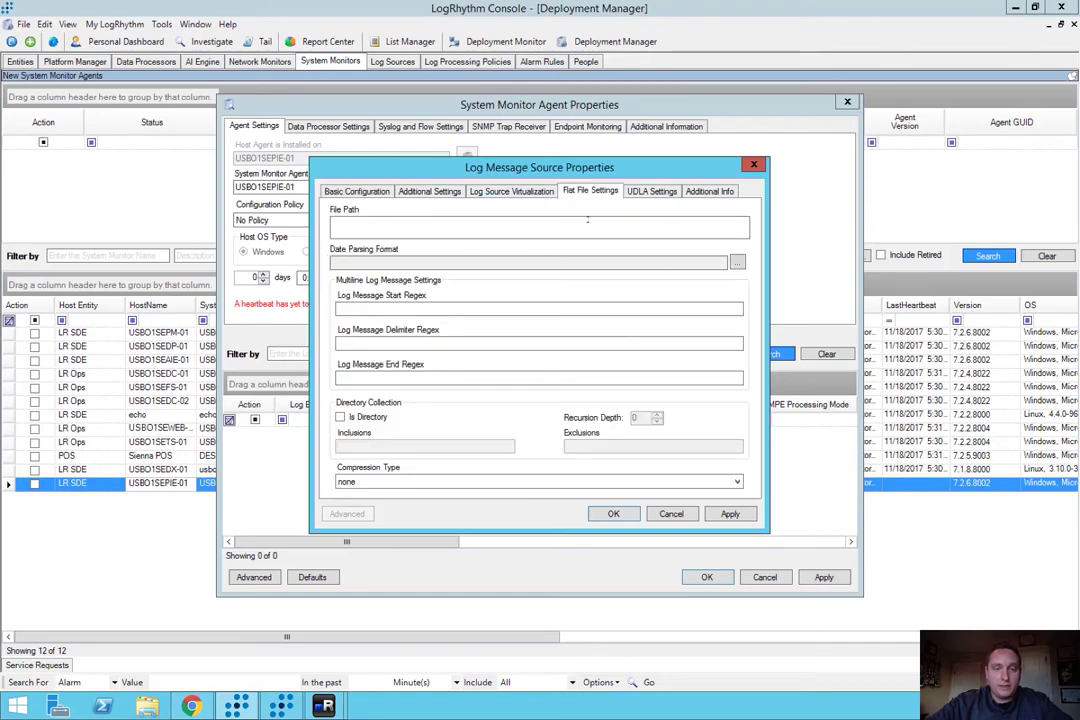
# - Look through the Date Format Manager's existing formats and begin a new date format
pyautogui.click(738, 264)
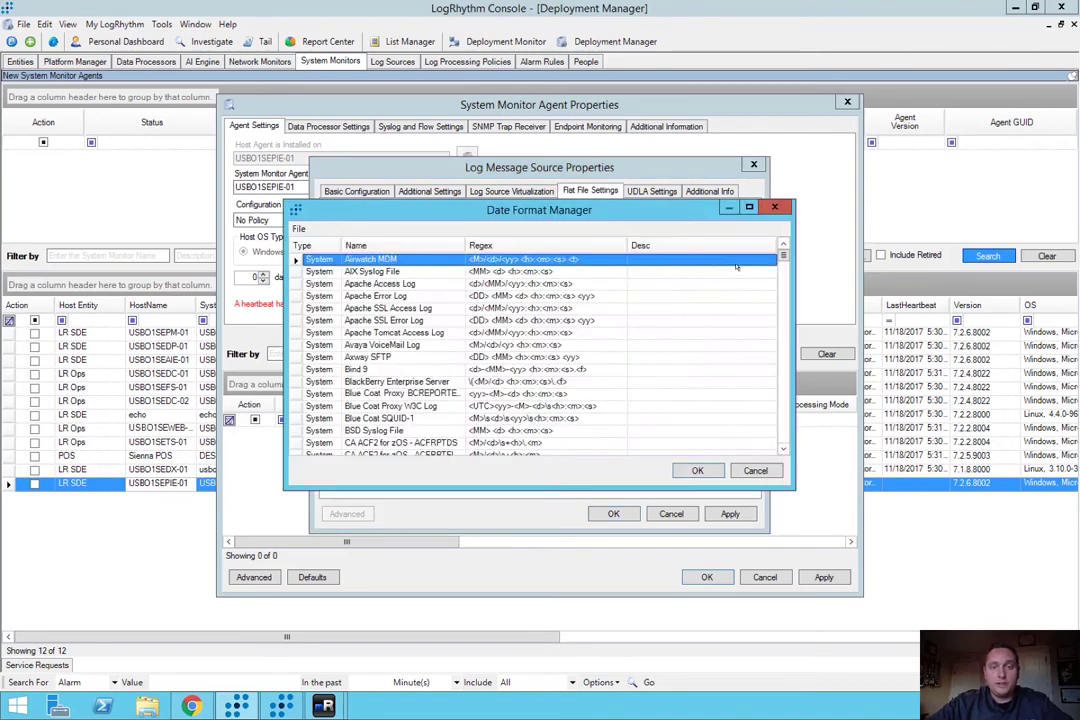
pyautogui.scroll(-6, 432, 361)
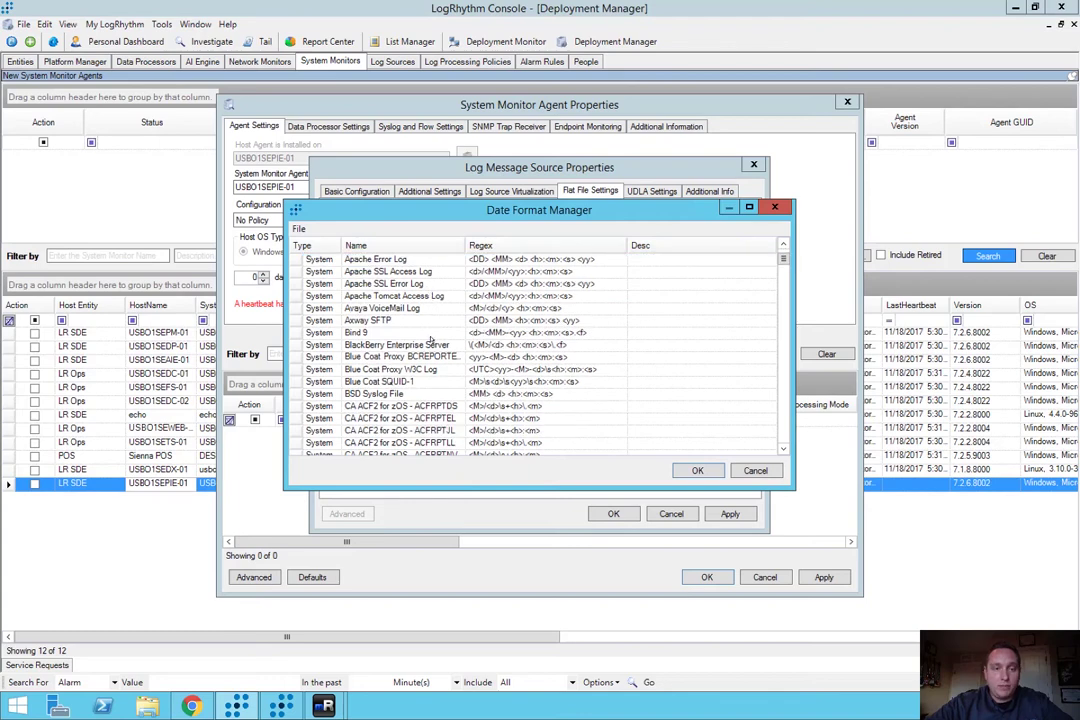
pyautogui.scroll(-12, 432, 361)
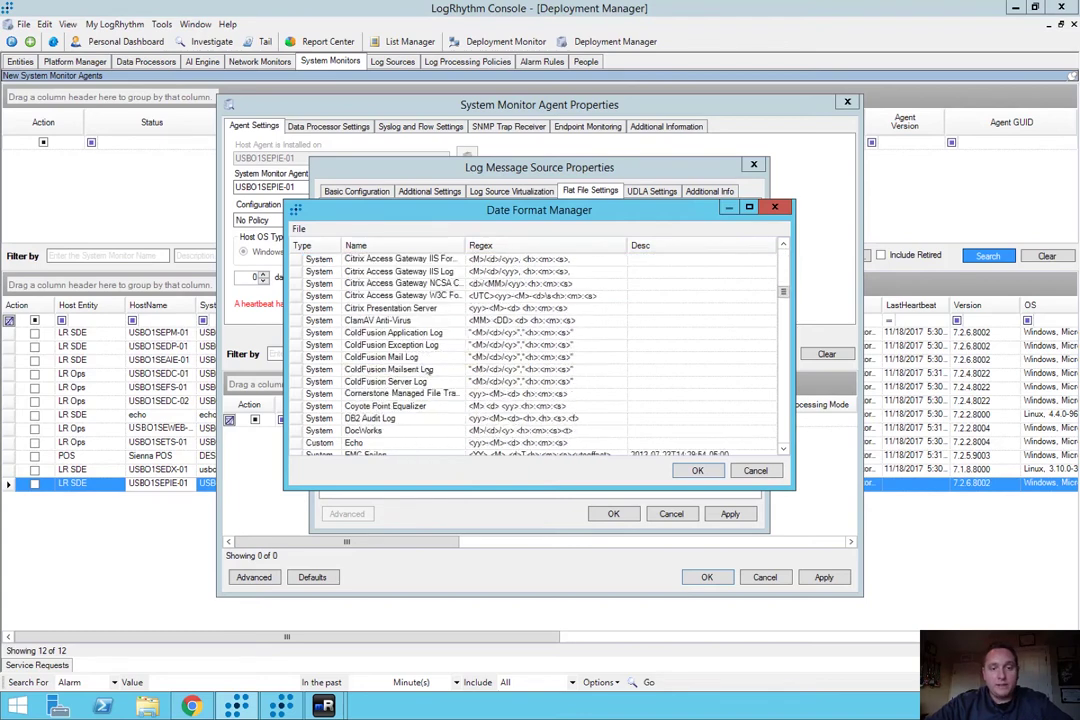
pyautogui.scroll(-3, 428, 371)
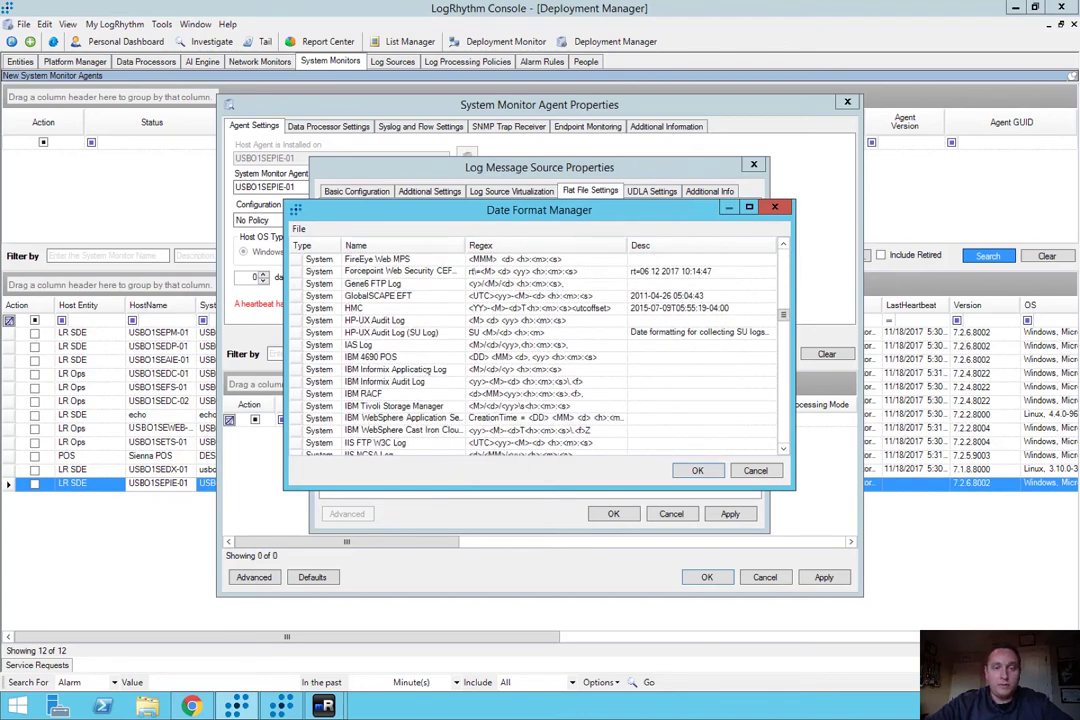
pyautogui.scroll(-13, 428, 369)
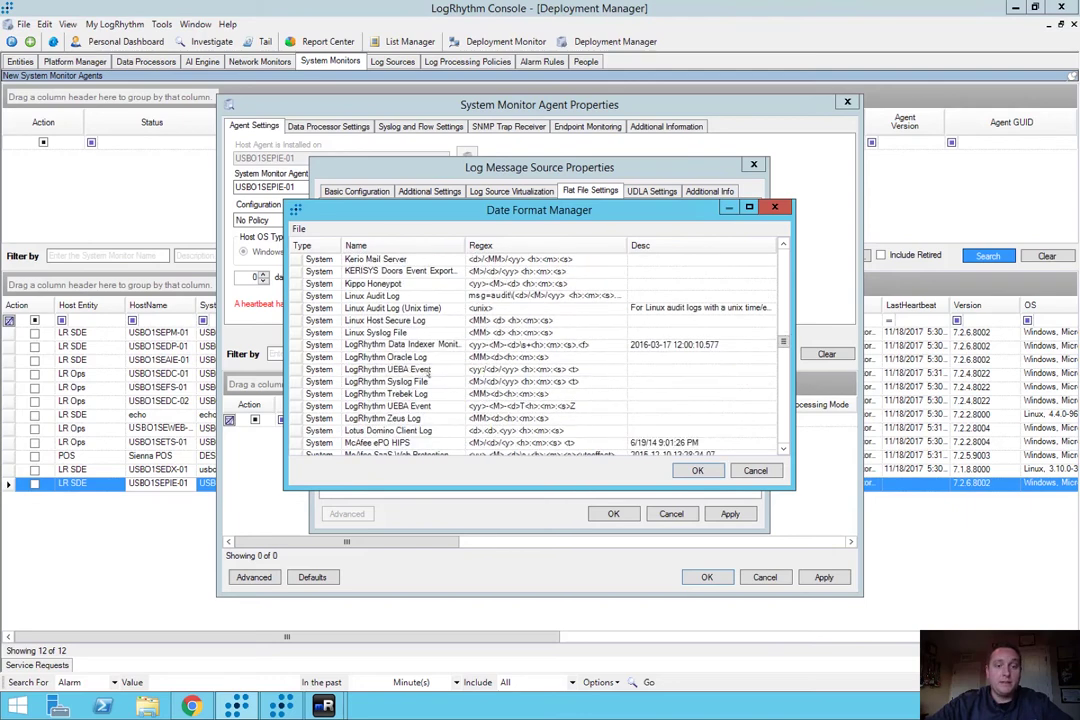
pyautogui.scroll(-6, 428, 371)
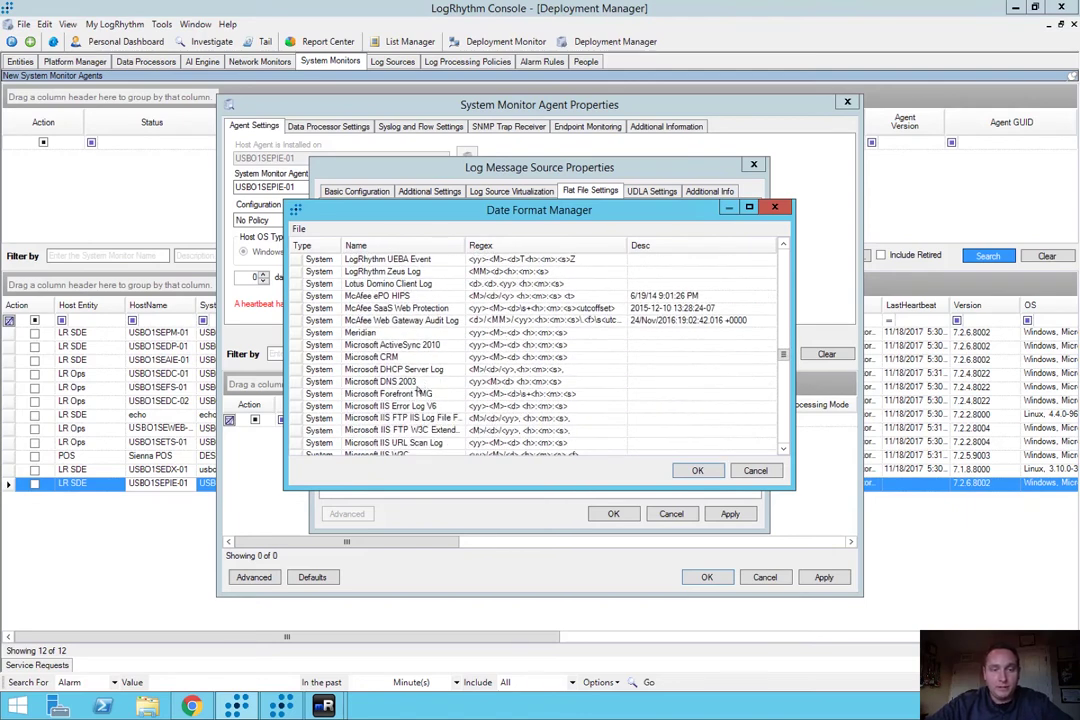
pyautogui.scroll(-5, 436, 370)
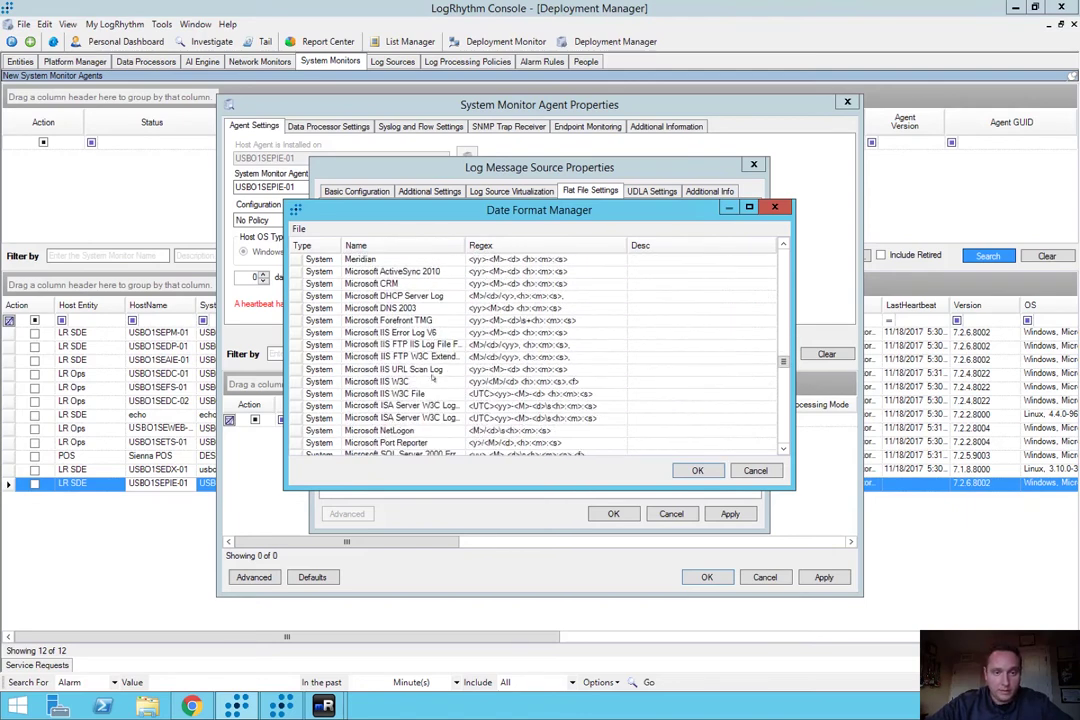
pyautogui.scroll(-1, 440, 380)
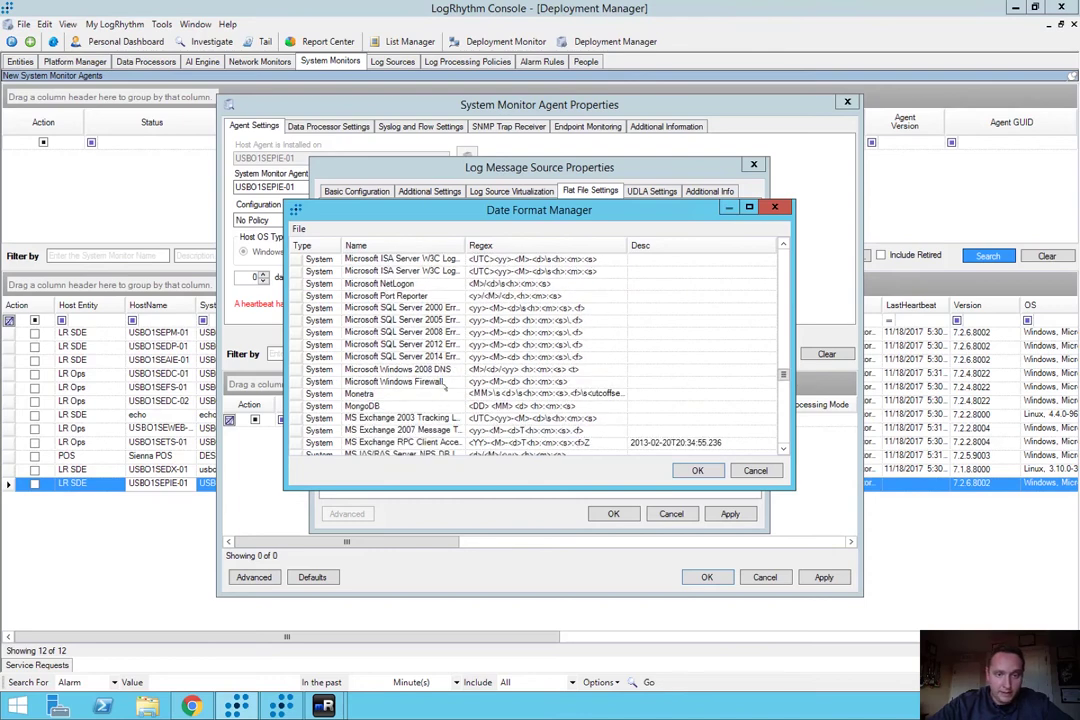
pyautogui.scroll(-5, 445, 386)
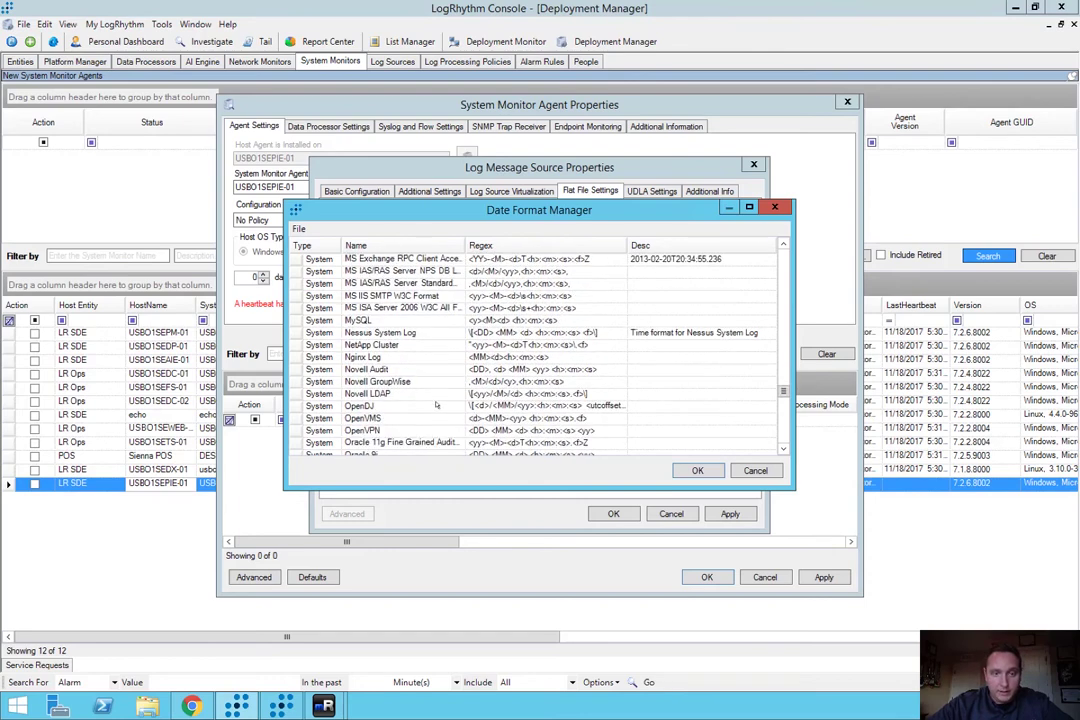
pyautogui.scroll(-3, 436, 404)
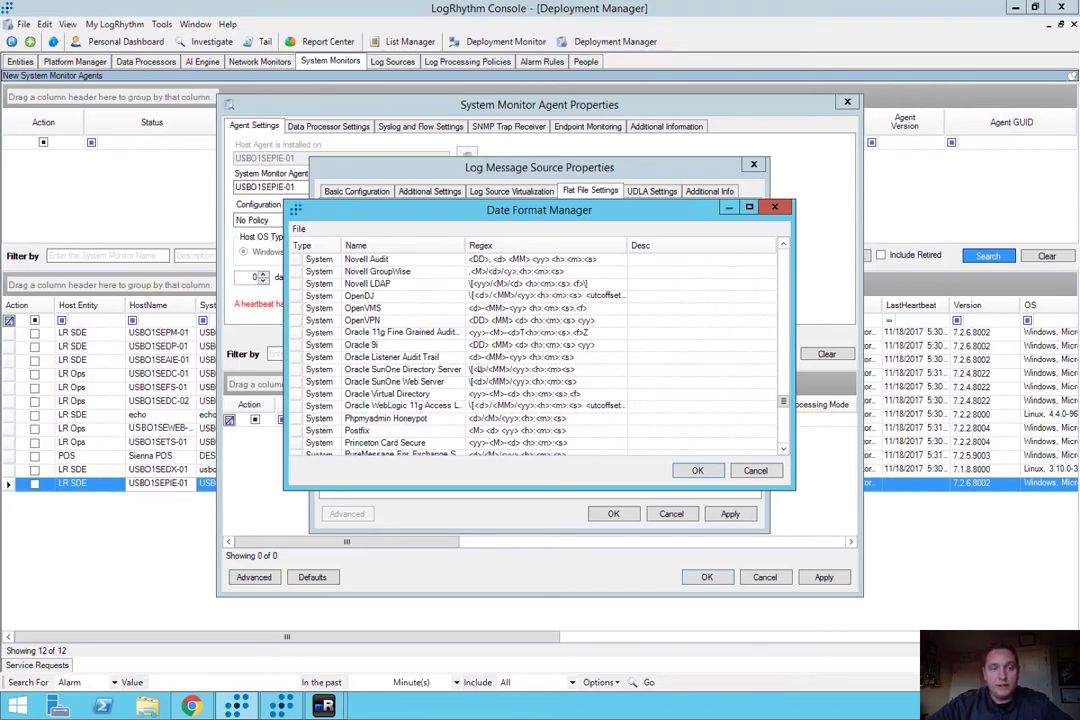
pyautogui.rightClick(411, 305)
pyautogui.click(428, 314)
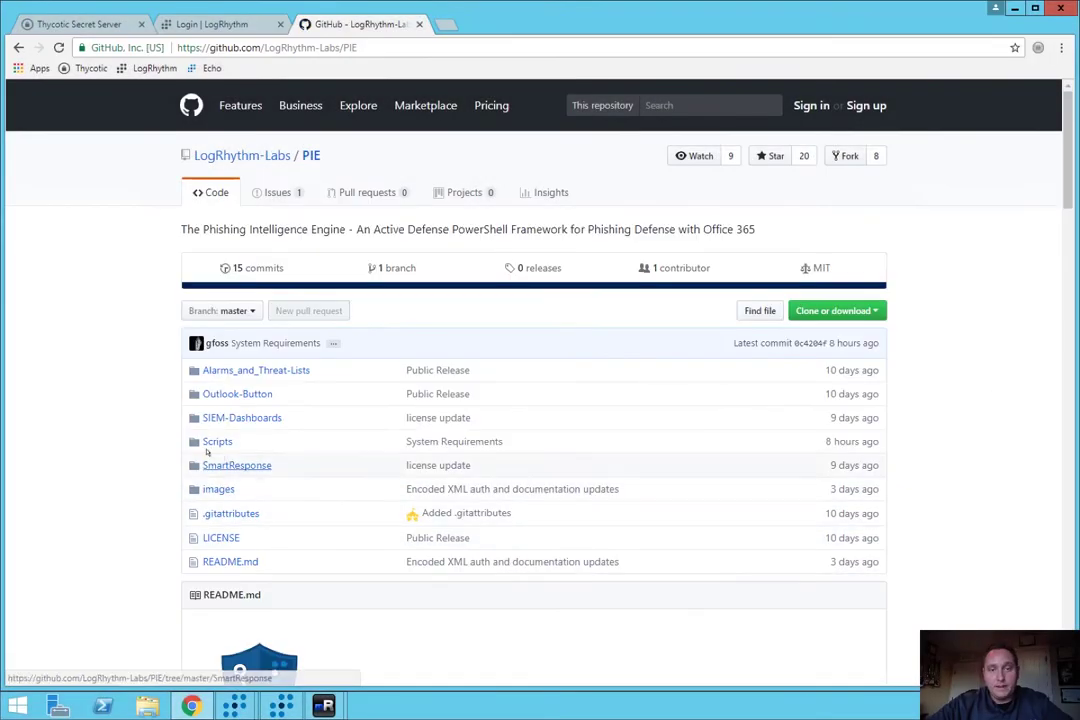
# - In Scripts/PIE_Message-Trace-Logging, select the README's date regex <M>/<d>/<yy> <h>:<m>:<s> <t>
pyautogui.click(217, 441)
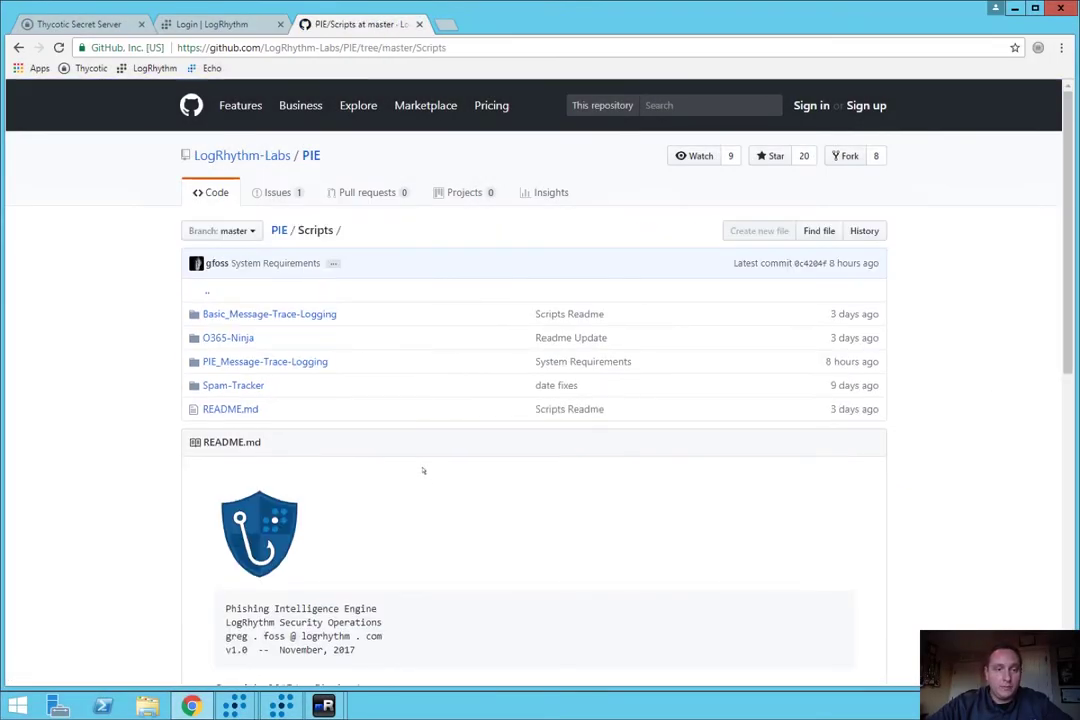
pyautogui.click(320, 361)
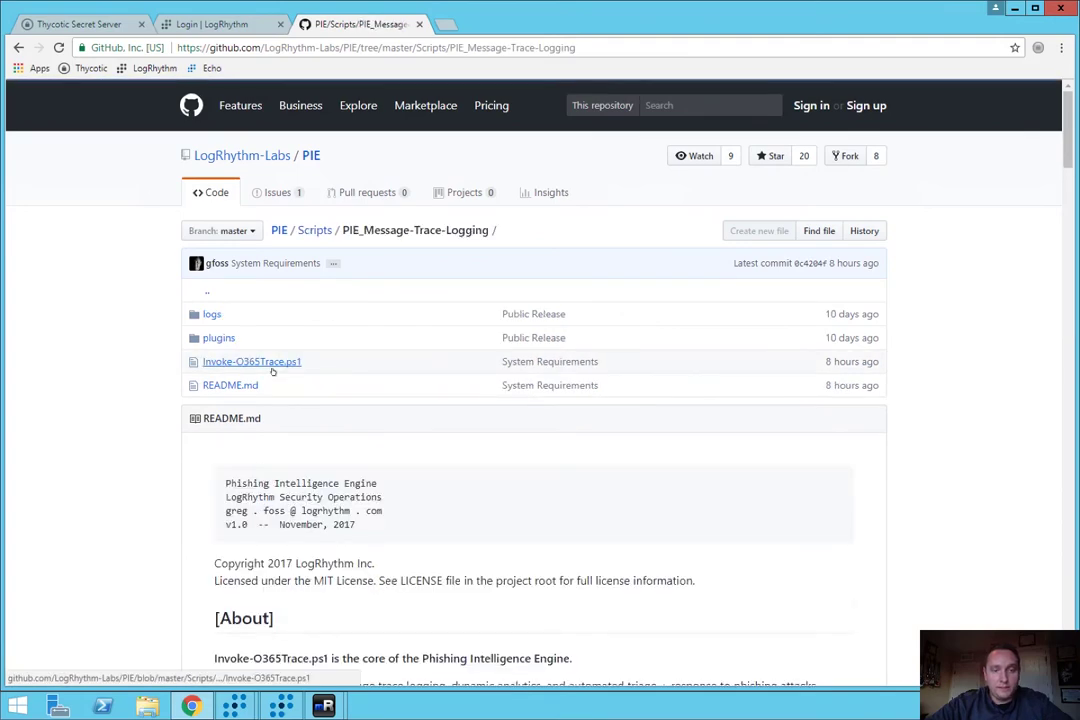
pyautogui.scroll(-3, 139, 317)
pyautogui.scroll(-5, 139, 317)
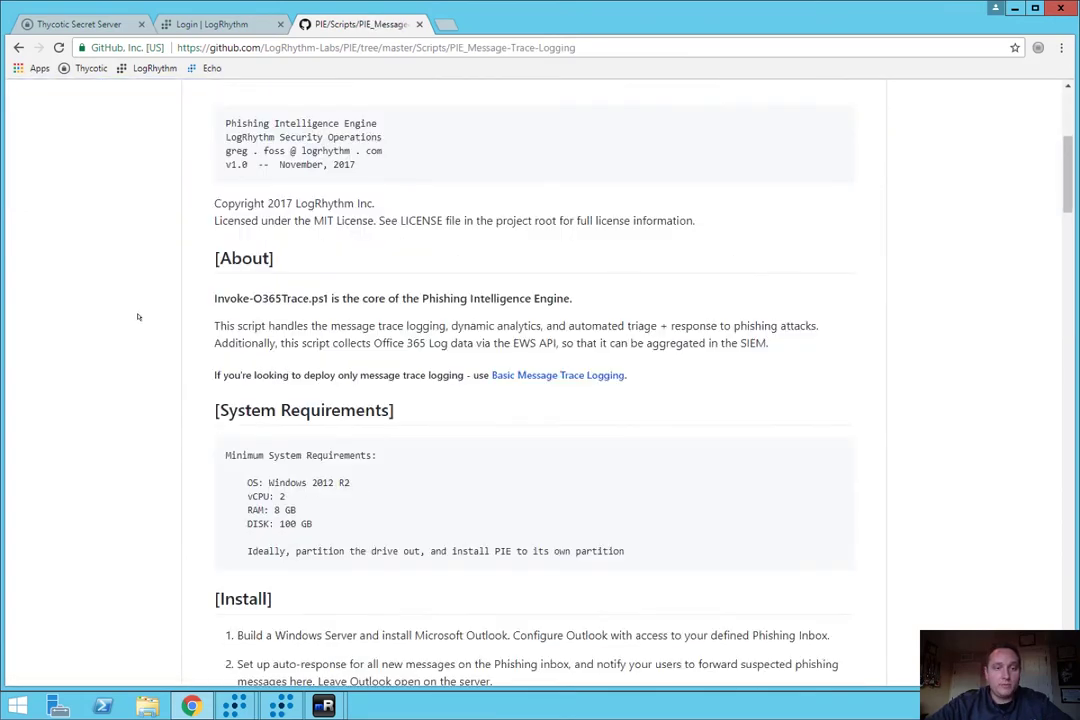
pyautogui.scroll(-6, 311, 310)
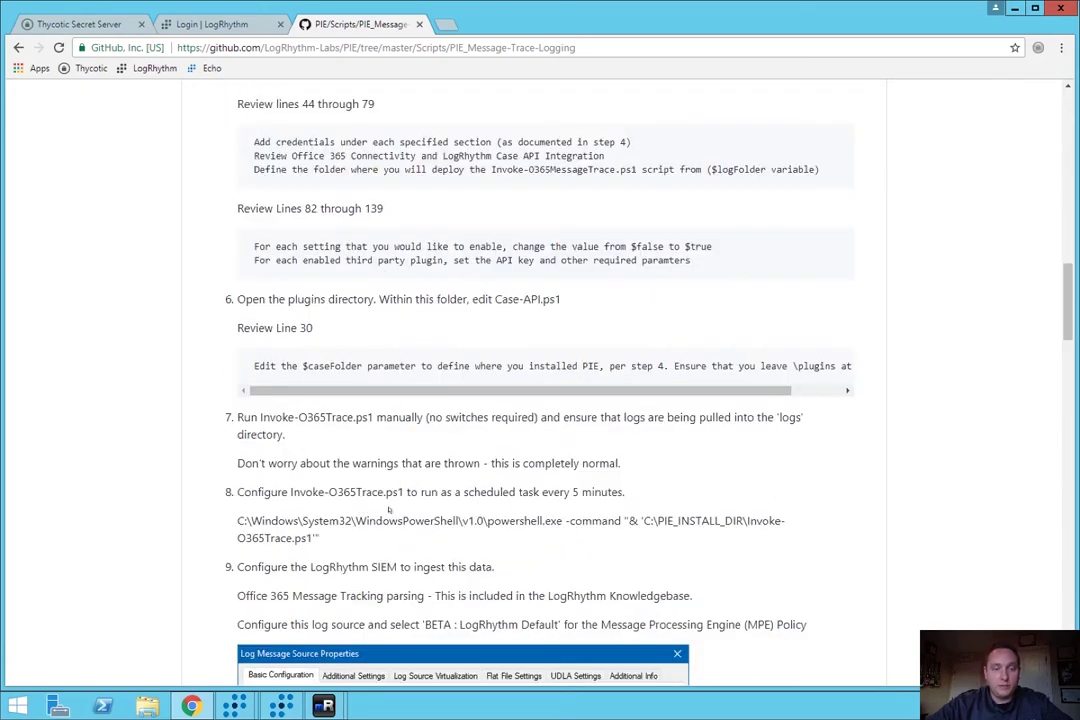
pyautogui.scroll(-6, 389, 510)
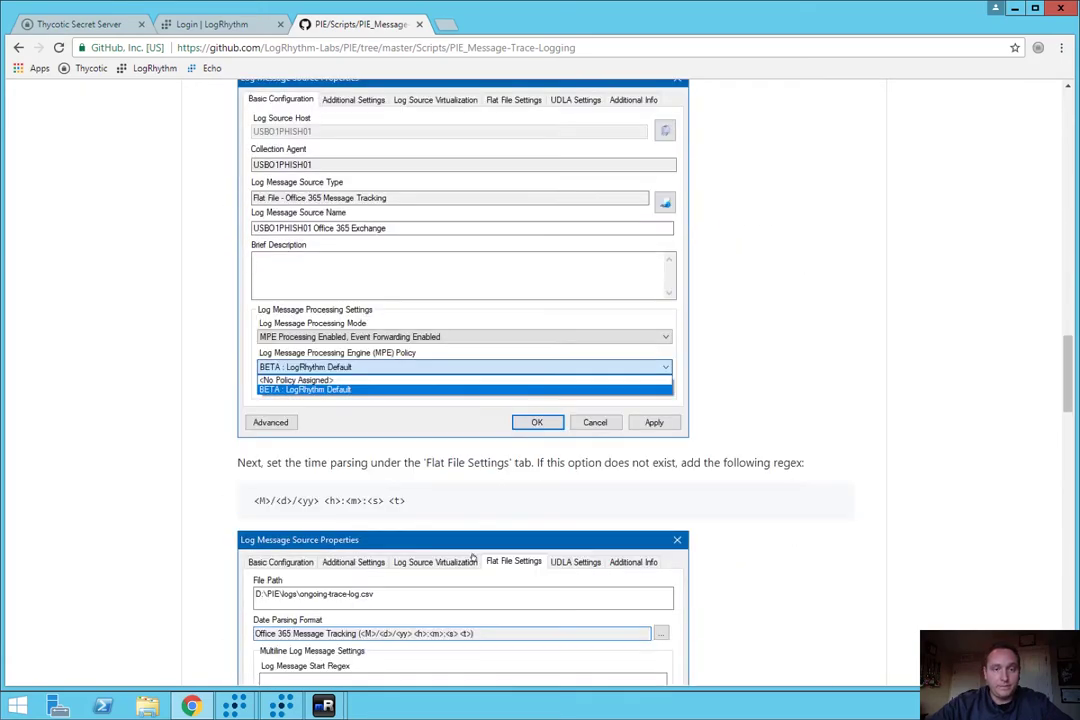
pyautogui.moveTo(405, 500); pyautogui.dragTo(252, 500)
pyautogui.hotkey('ctrl', 'c')
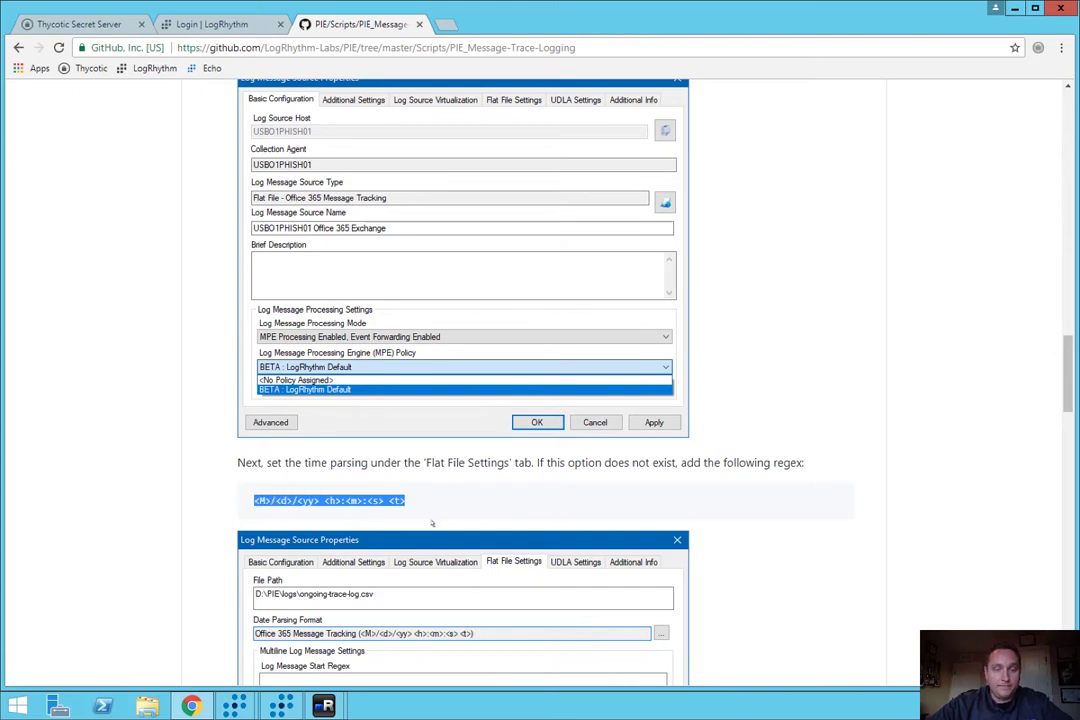
pyautogui.scroll(-2, 389, 426)
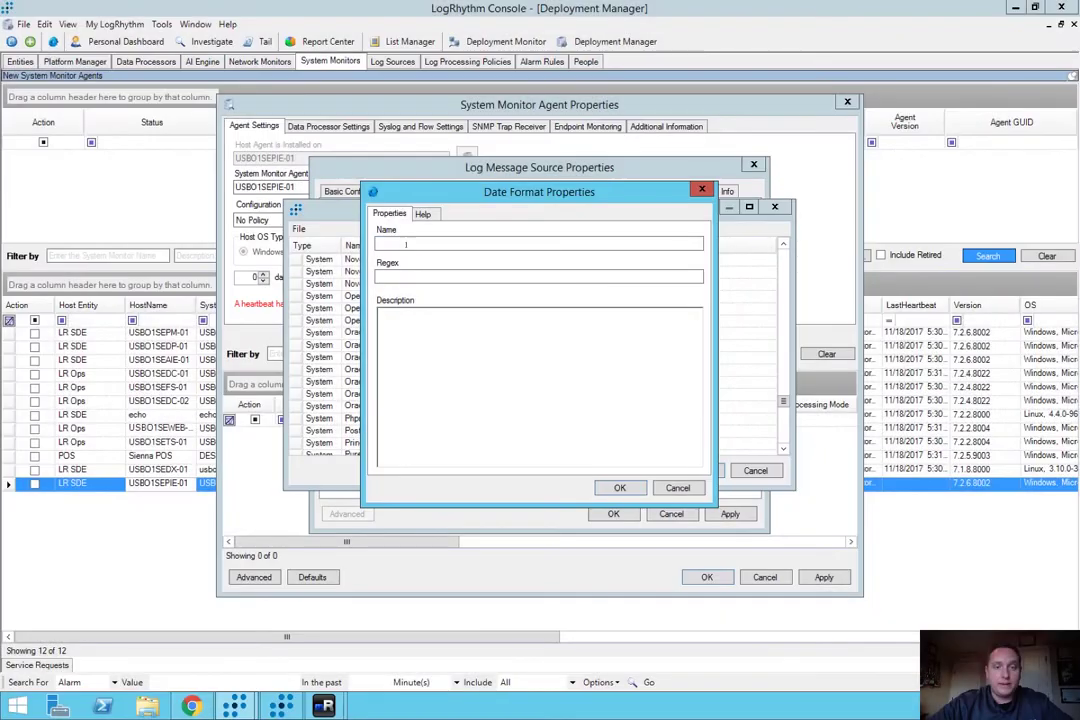
# - Create date format 'Microsoft Office 365 Date Parsing' using the pasted regex
pyautogui.click(405, 245)
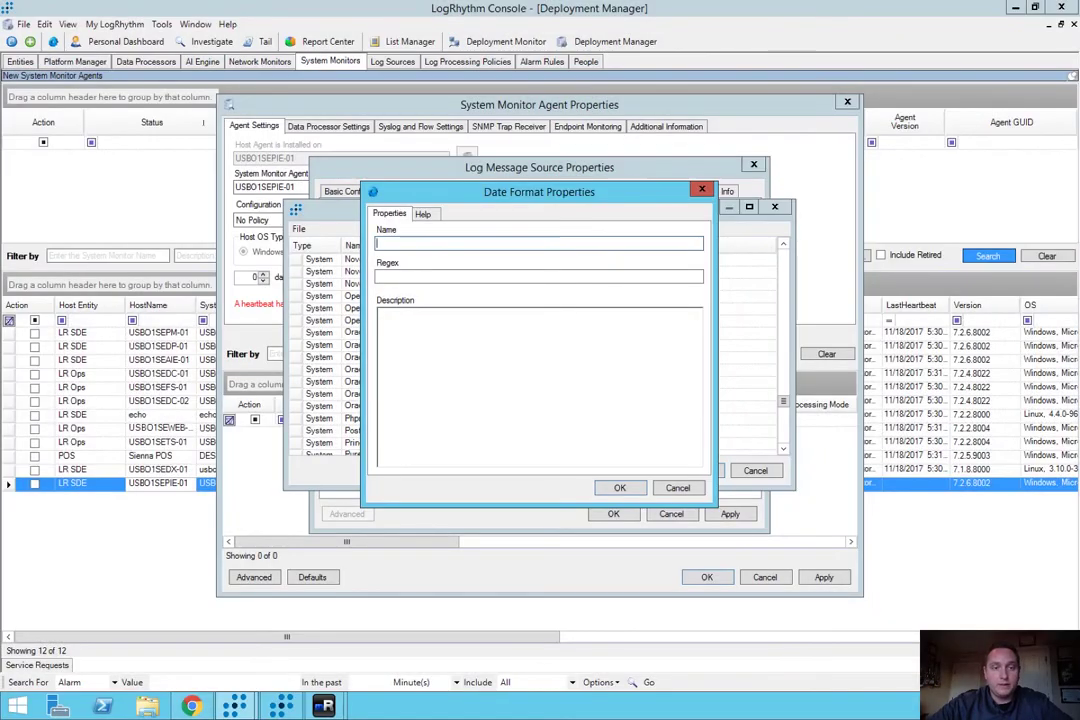
pyautogui.write('Microsoft Office 365')
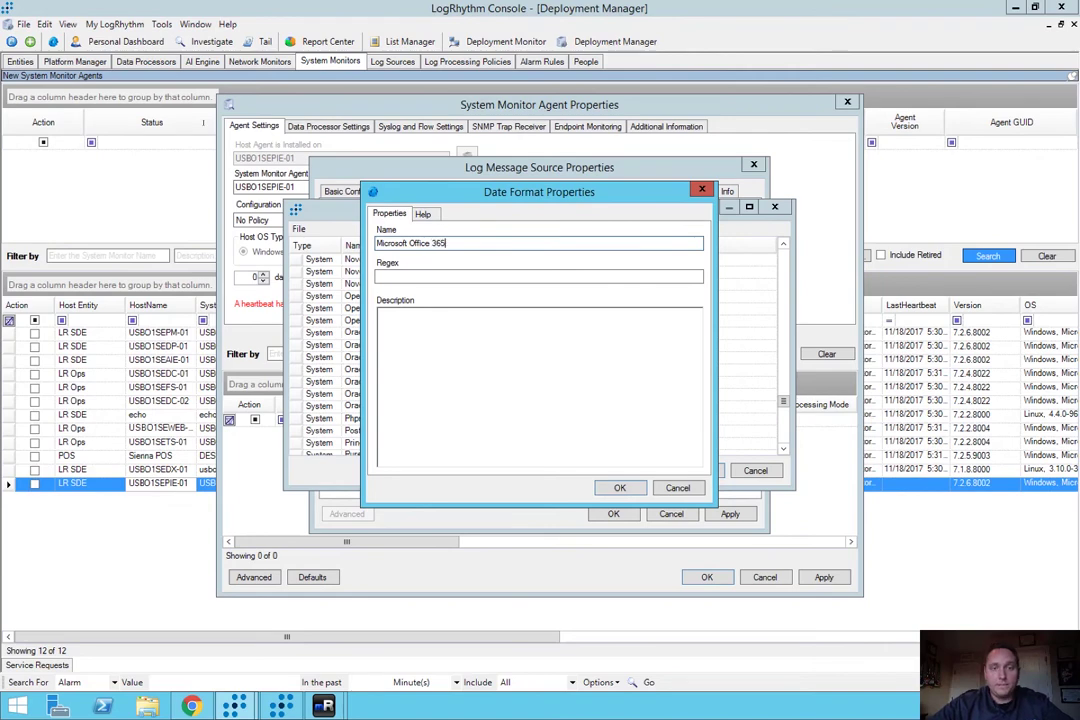
pyautogui.write(' Date Parsing')
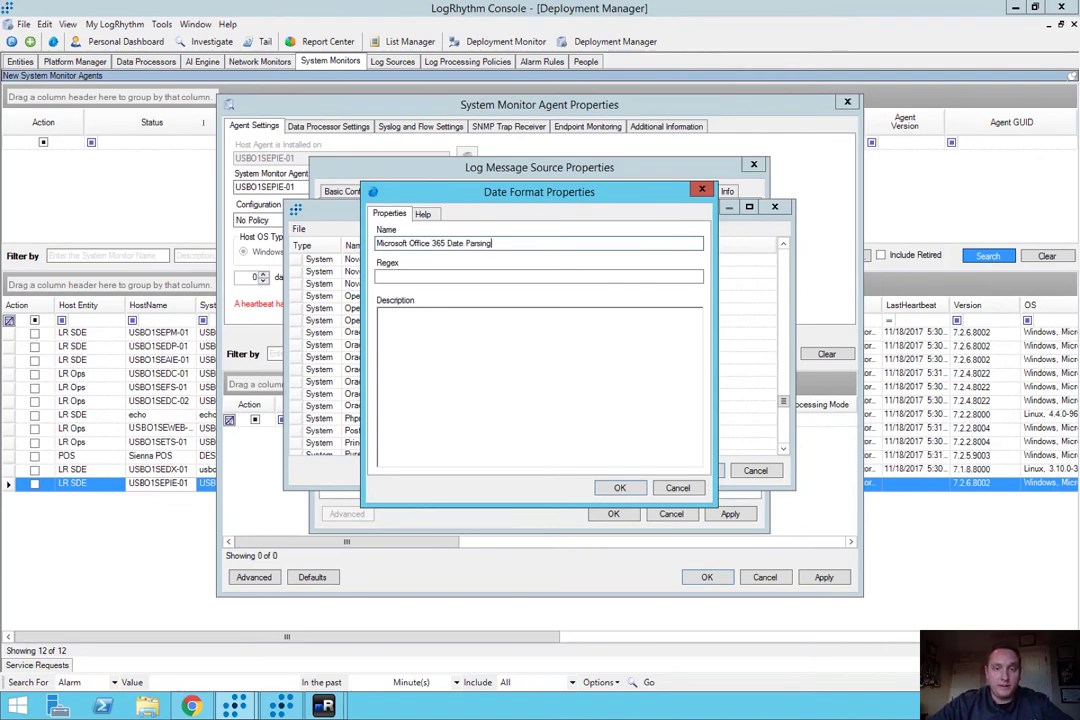
pyautogui.press('Tab')
pyautogui.hotkey('ctrl', 'v')
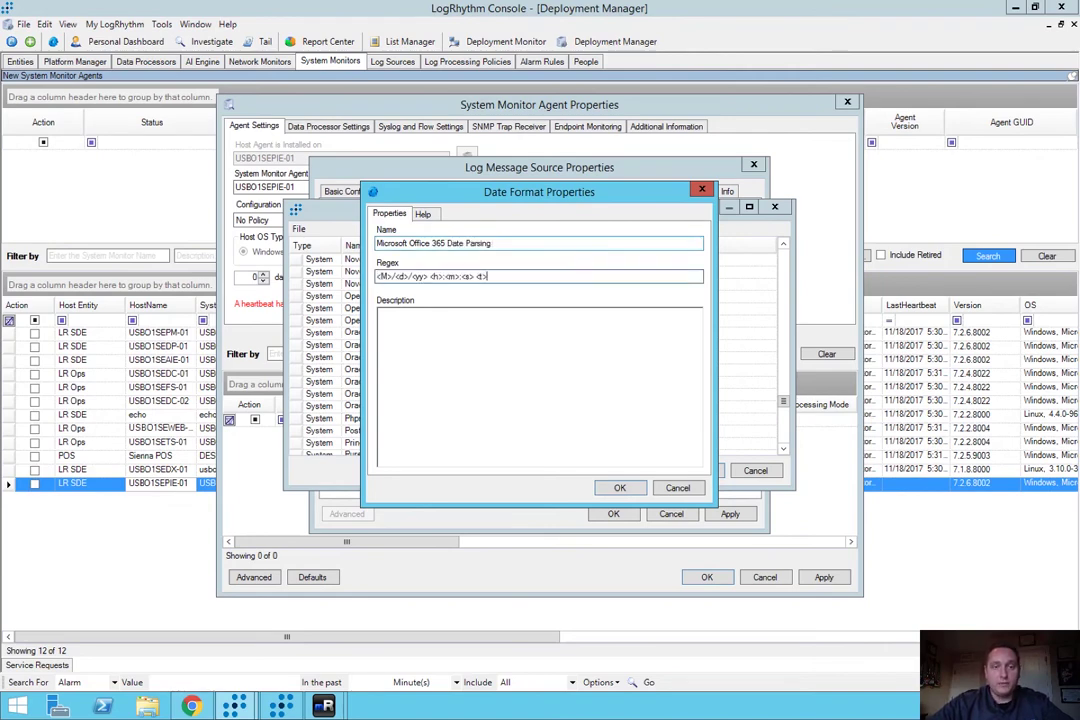
pyautogui.press('Return')
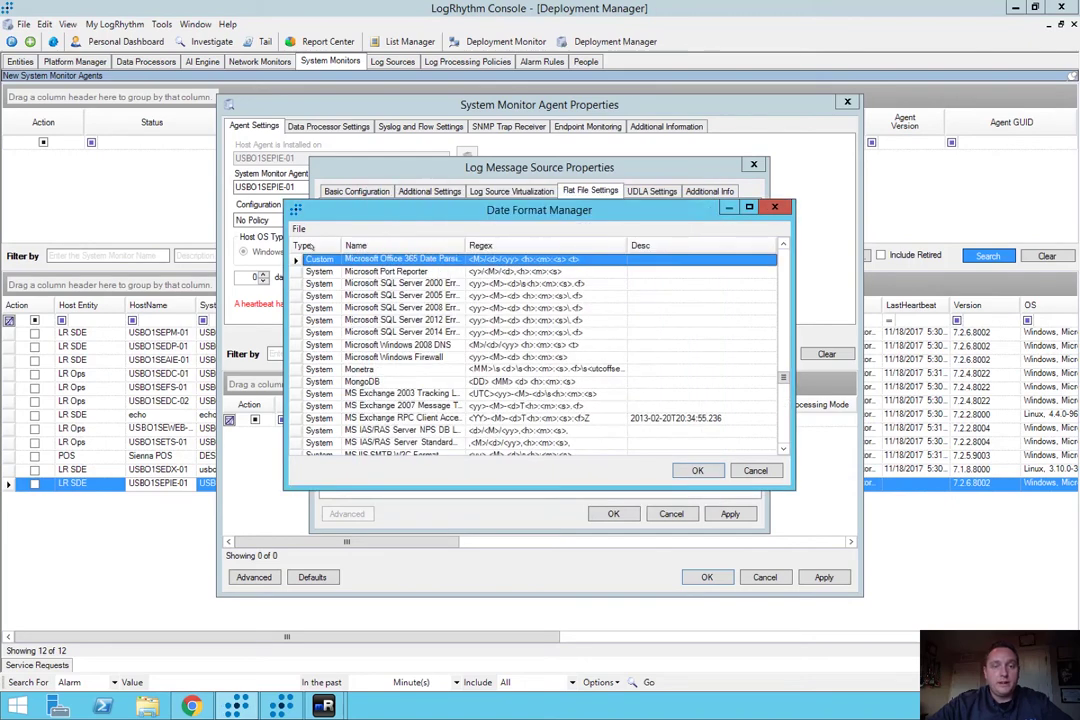
# - Apply the new date format and set the file path to E:\PIE\logs\ongoing-trace-log.csv
pyautogui.click(694, 470)
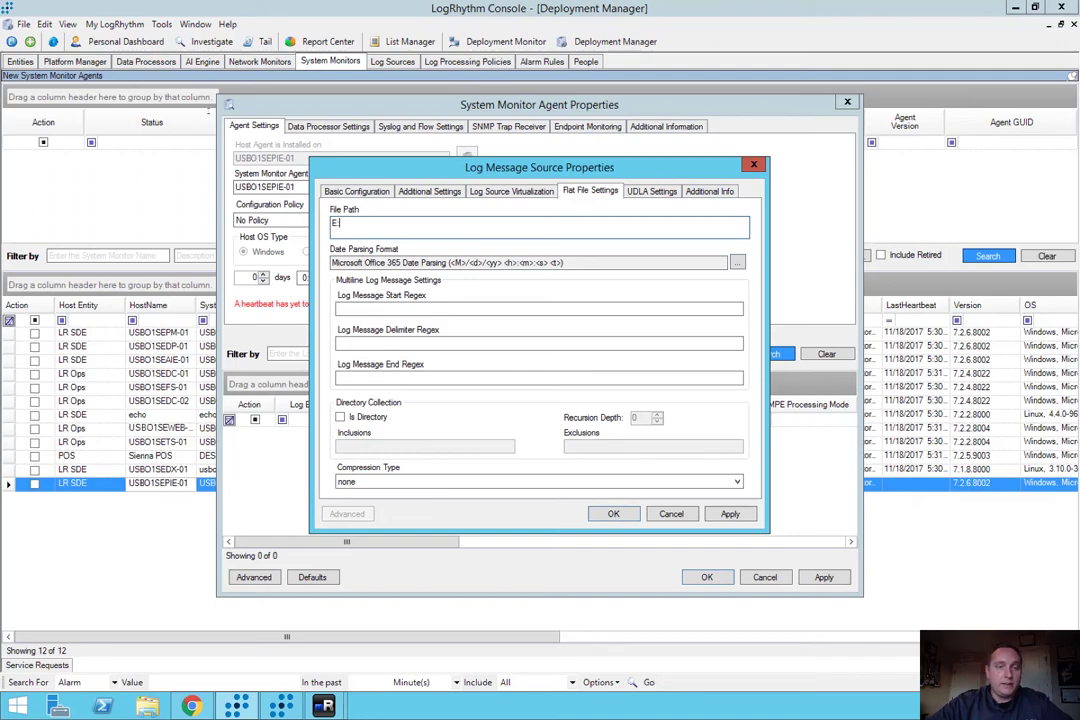
pyautogui.write('PIE\\')
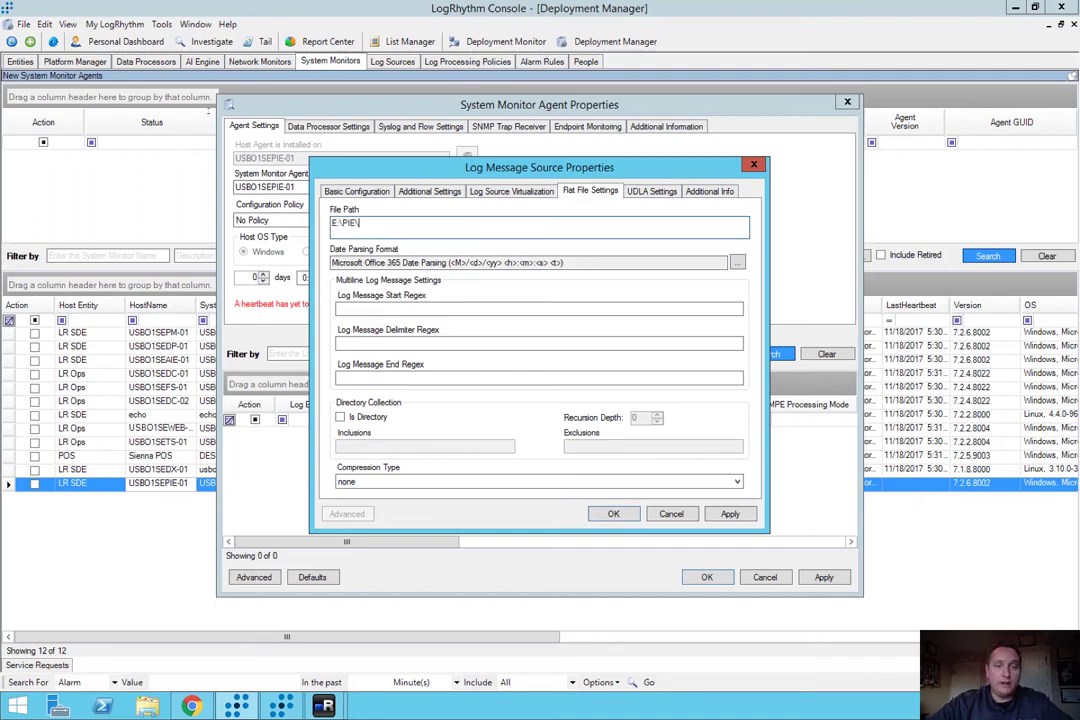
pyautogui.write('logs\\ongoing-trace')
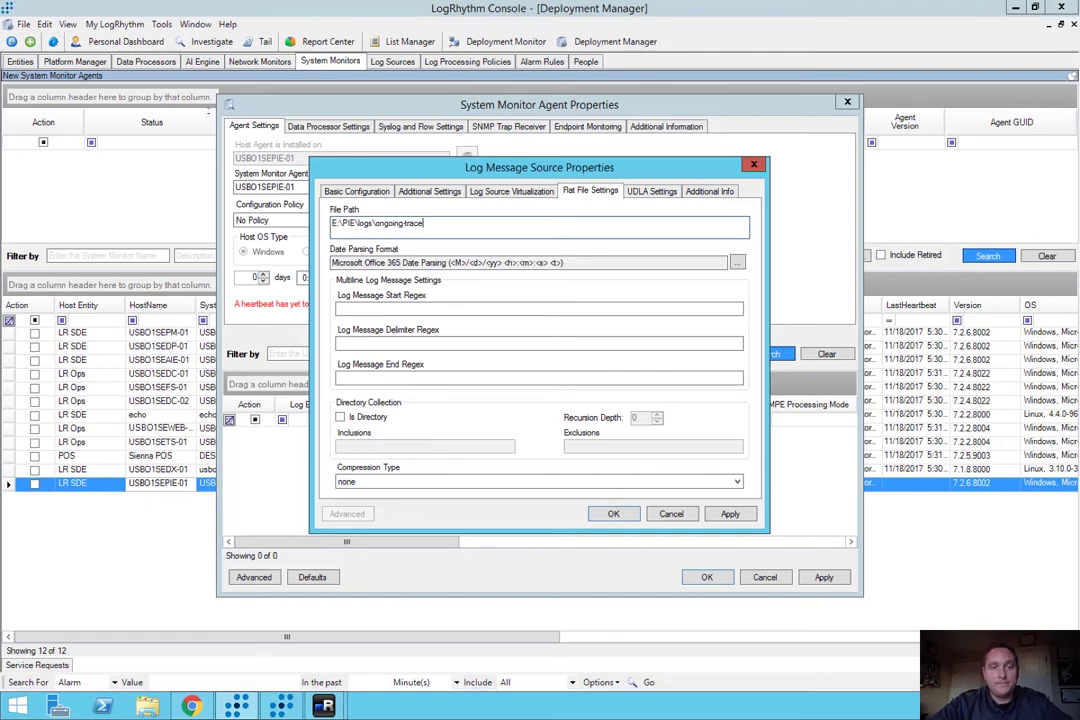
pyautogui.write('-log.csv')
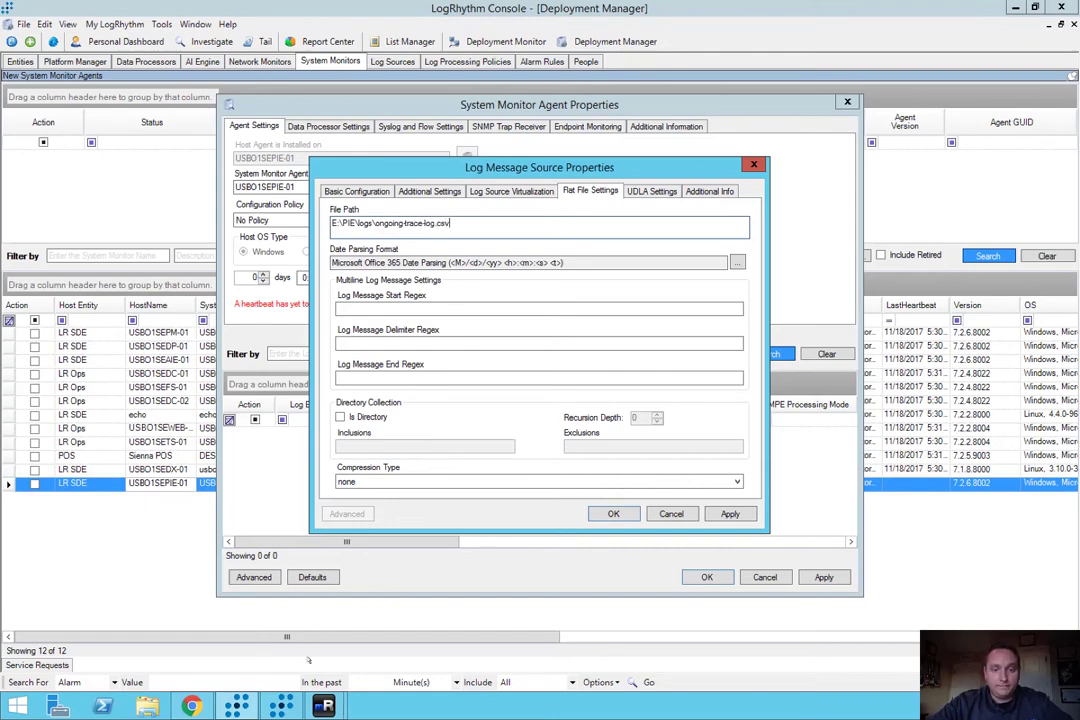
pyautogui.moveTo(323, 706)
pyautogui.click(366, 668)
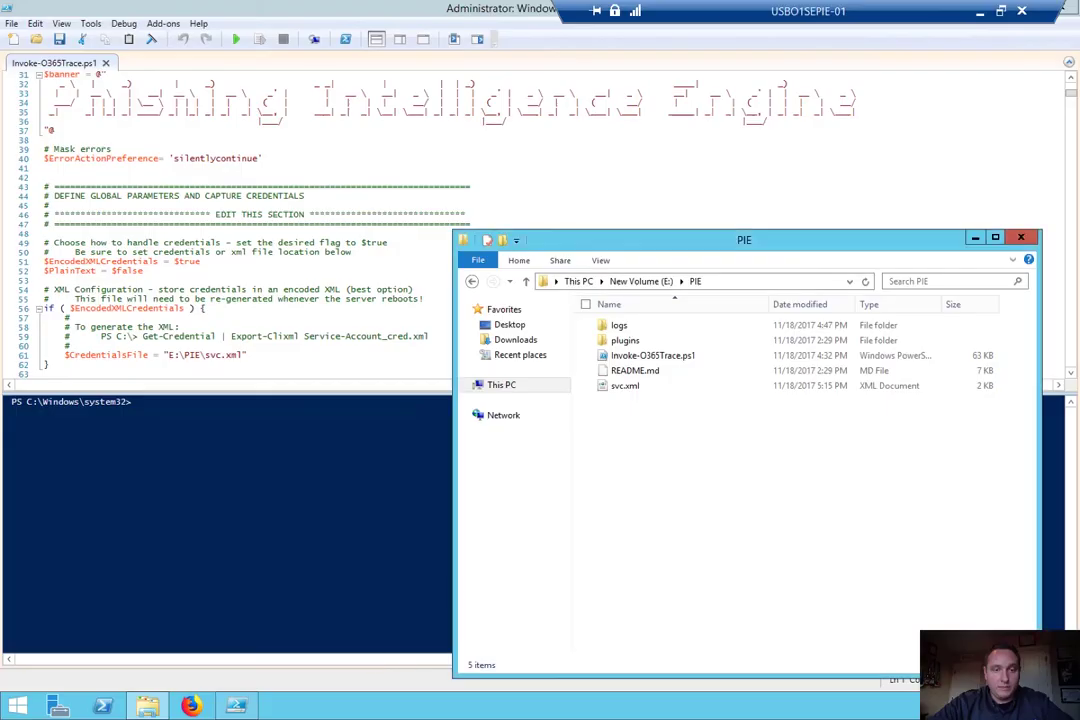
# - Confirm ongoing-trace-log.csv exists in E:\PIE\logs, then minimize the remote session
pyautogui.doubleClick(620, 325)
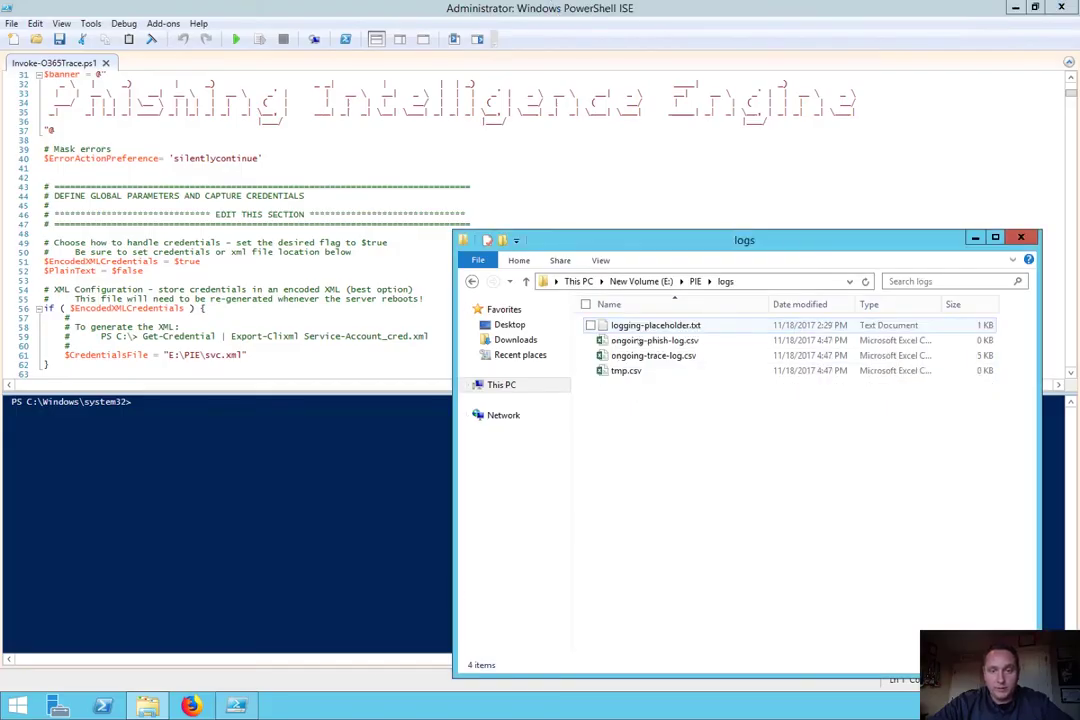
pyautogui.click(626, 358)
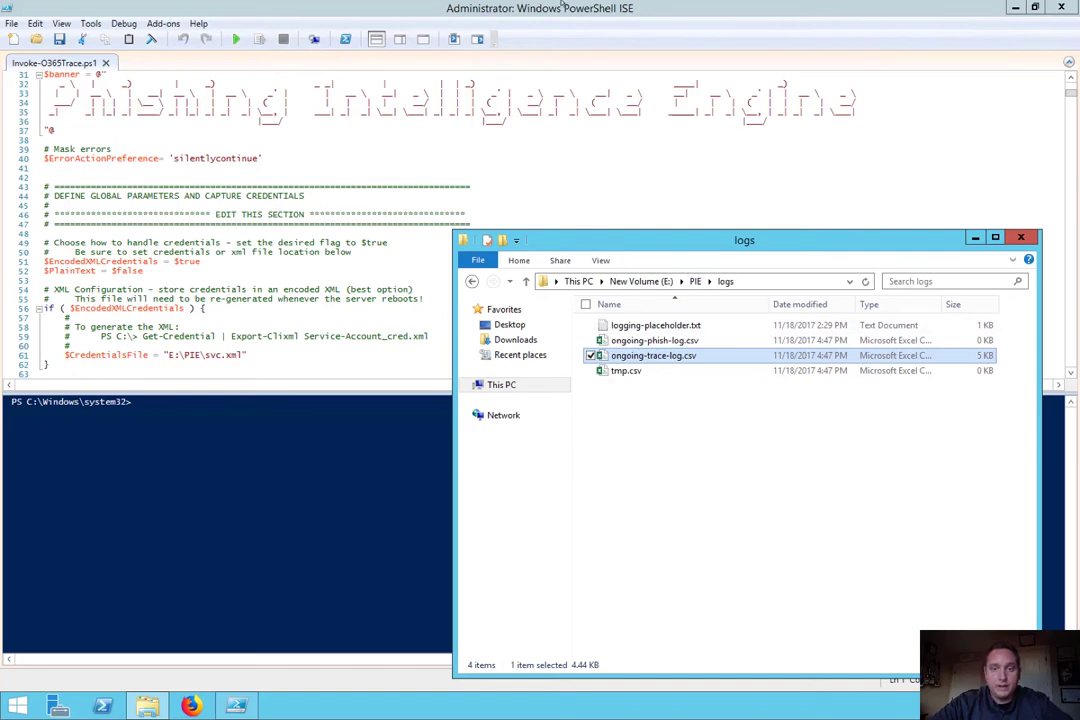
pyautogui.moveTo(562, 4)
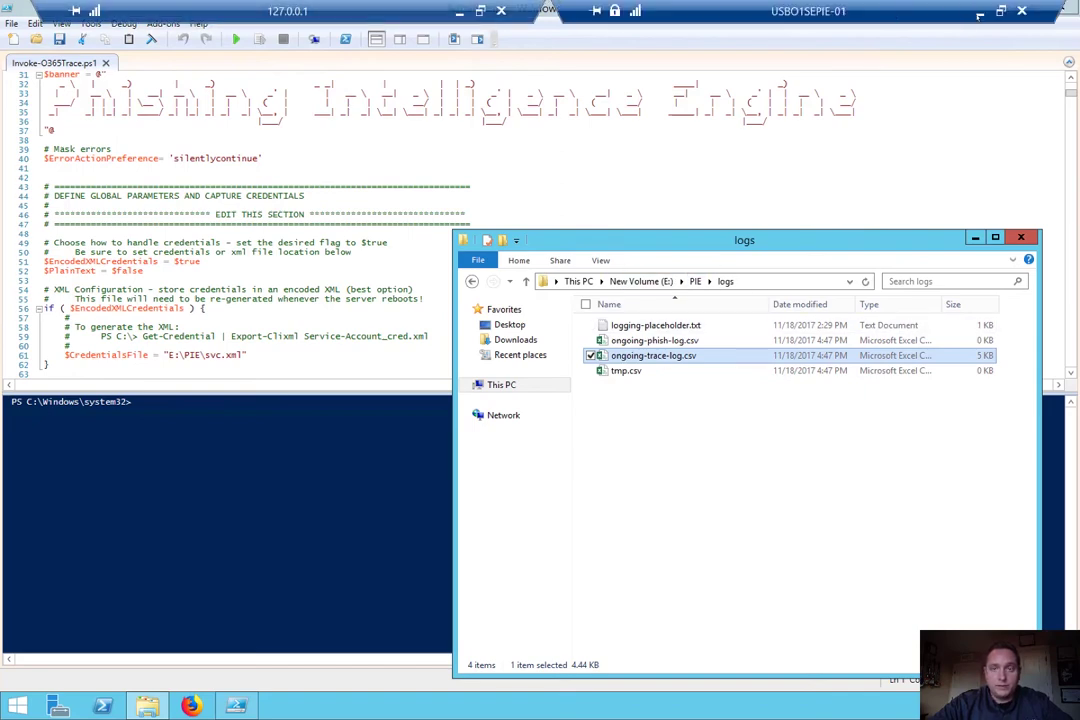
pyautogui.click(979, 14)
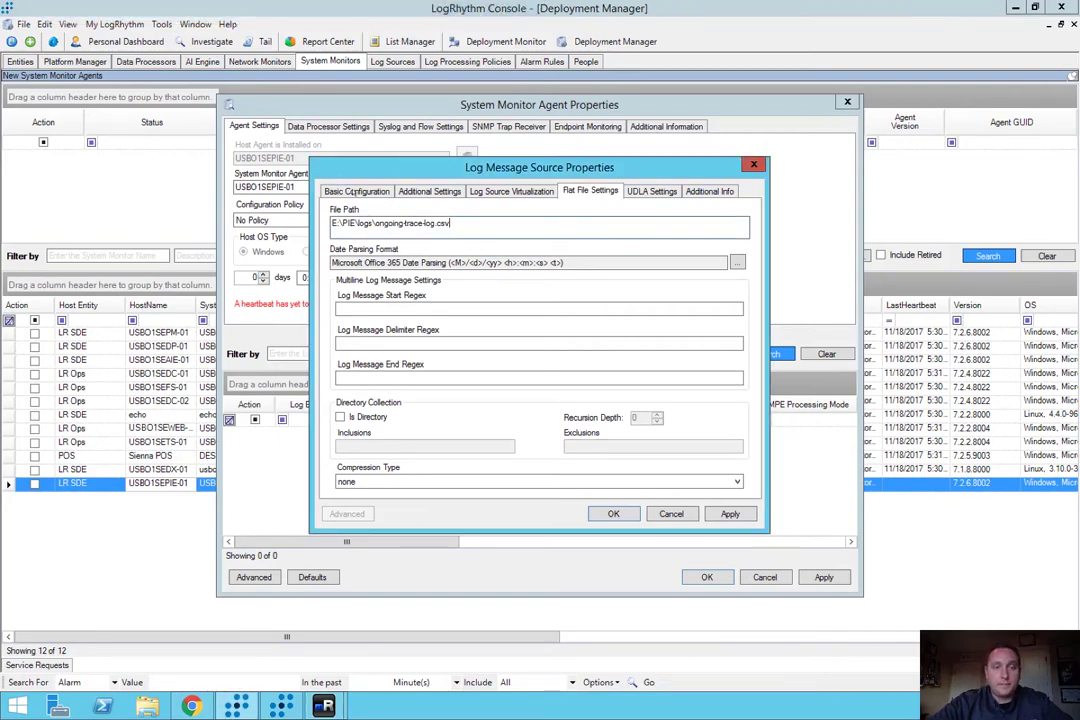
# - Save the flat file settings, the new log source and the USBO1SEPIE-01 agent properties
pyautogui.click(722, 513)
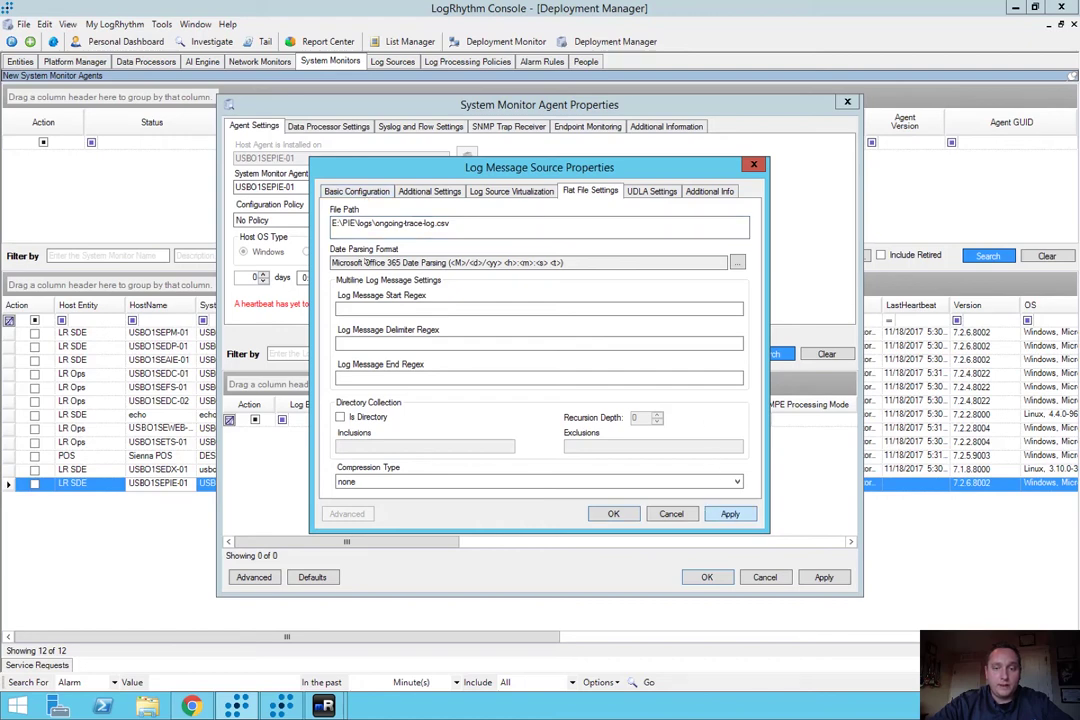
pyautogui.click(340, 190)
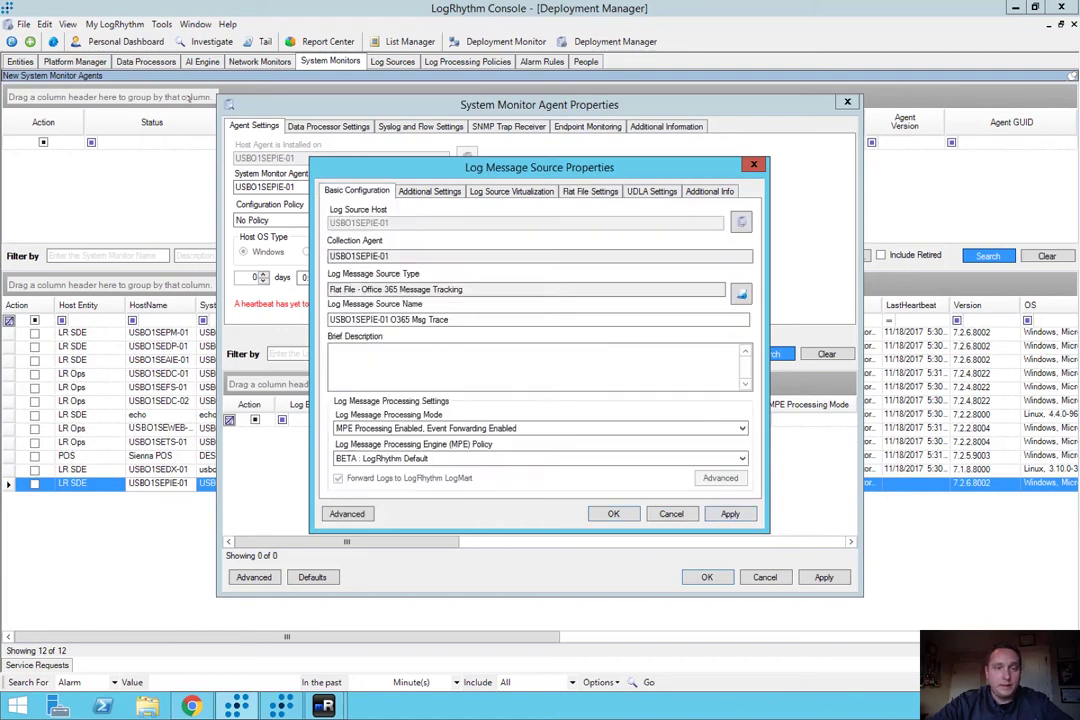
pyautogui.click(613, 514)
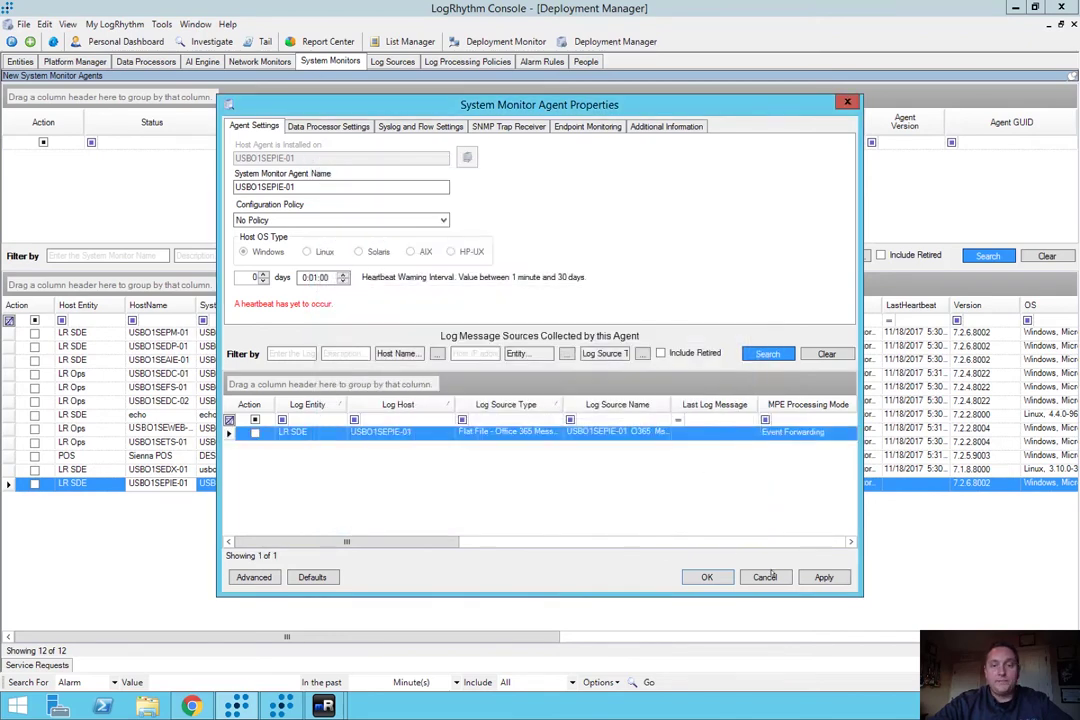
pyautogui.click(821, 578)
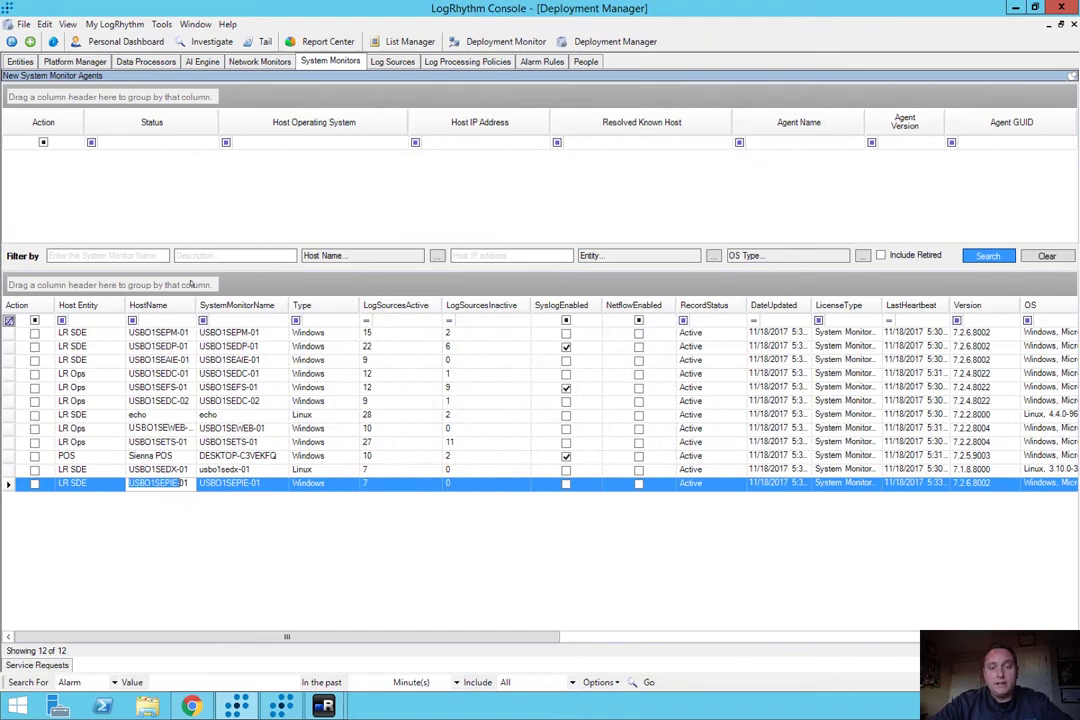
pyautogui.press('Tab')
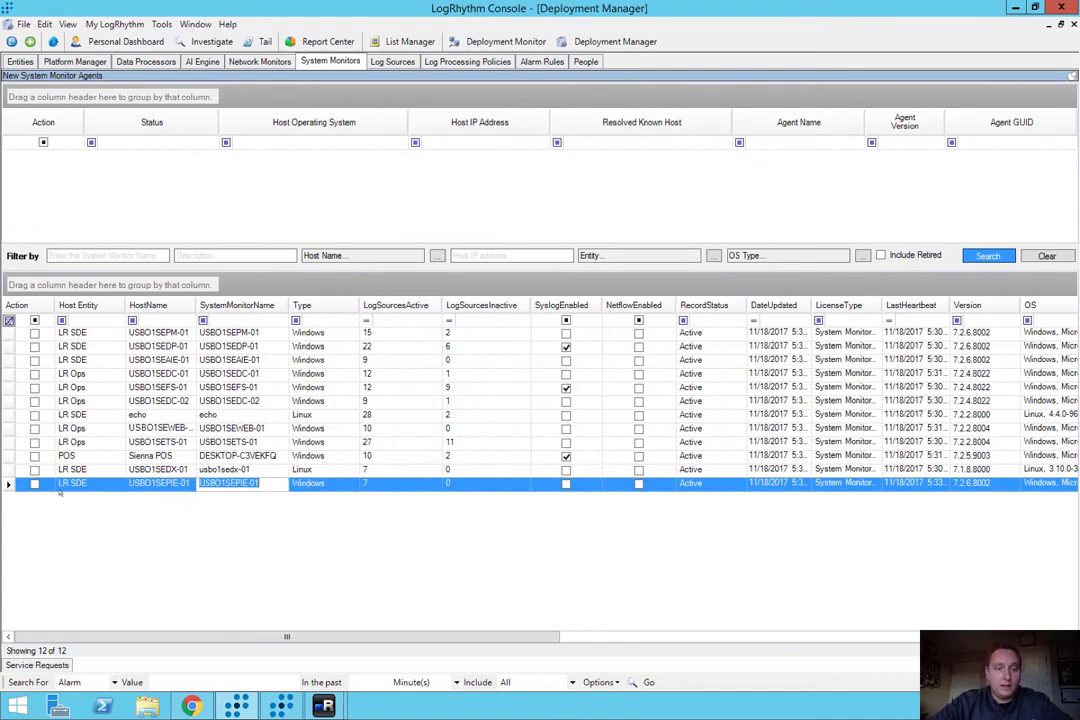
# - In Log Sources, filter Log Source Type by 'of' to find the USBO1SEPIE-01 Office 365 source
pyautogui.click(392, 61)
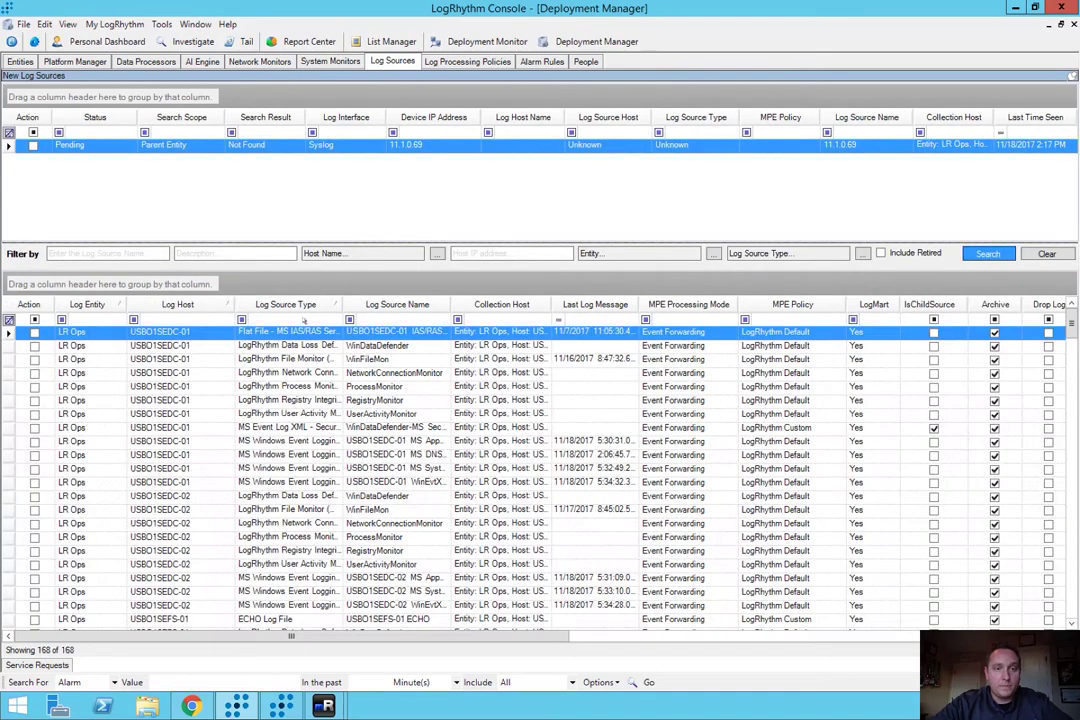
pyautogui.click(422, 321)
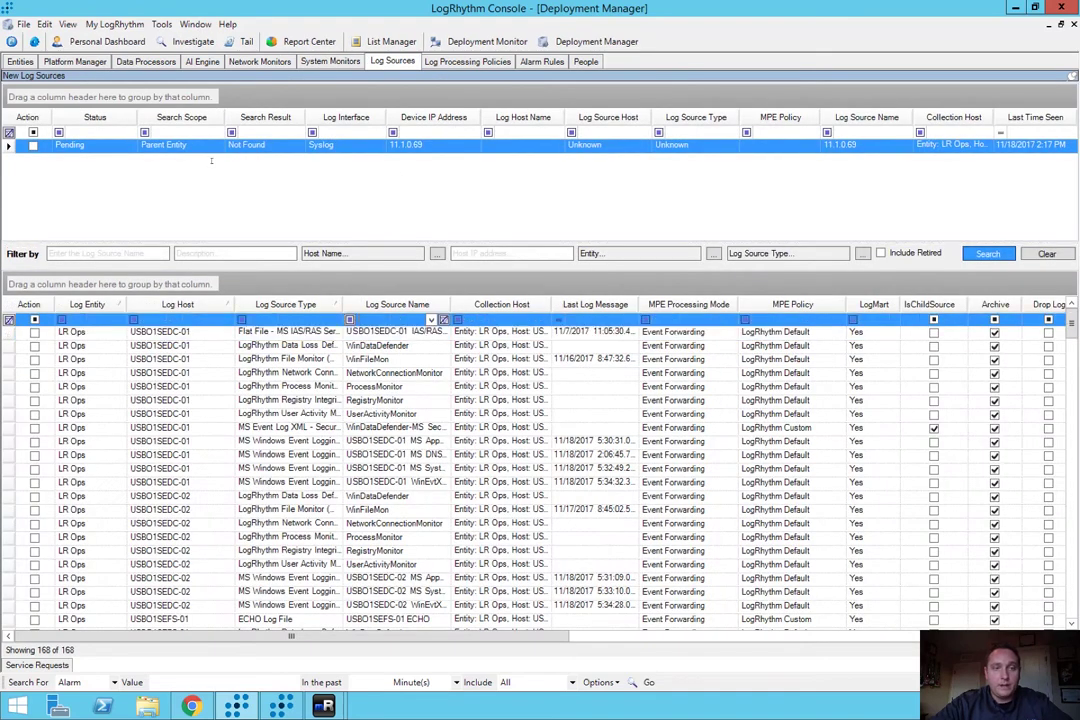
pyautogui.write('office')
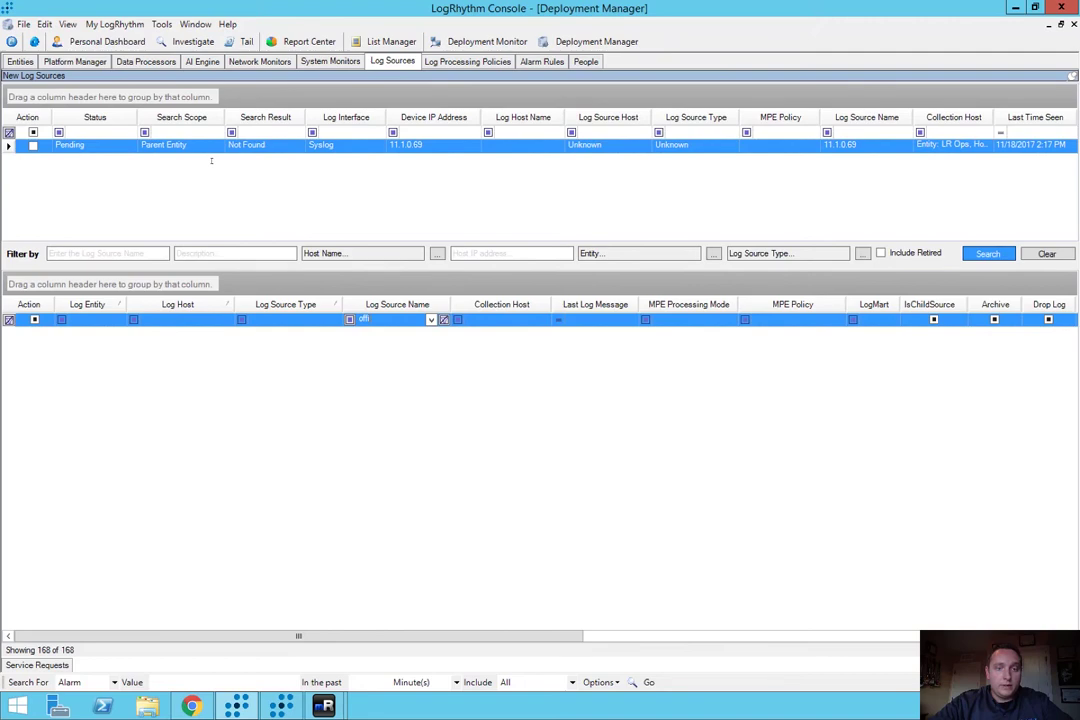
pyautogui.press('BackSpace')
pyautogui.press('BackSpace')
pyautogui.press('BackSpace')
pyautogui.press('BackSpace')
pyautogui.hotkey('shift', 'Tab')
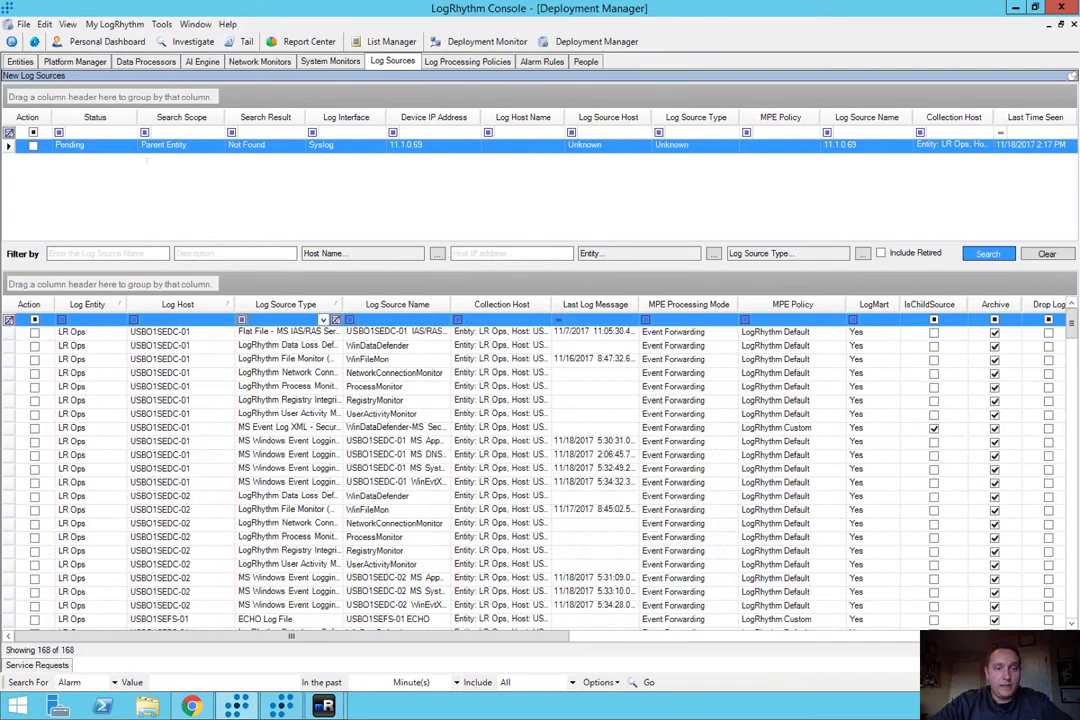
pyautogui.write('office')
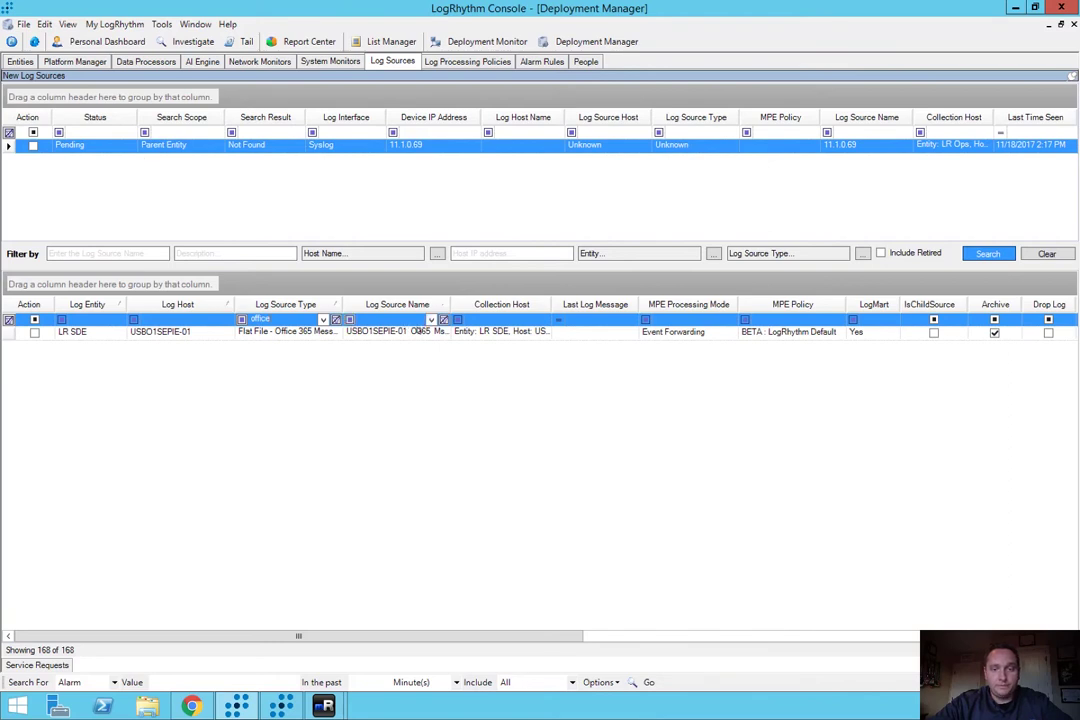
pyautogui.click(397, 331)
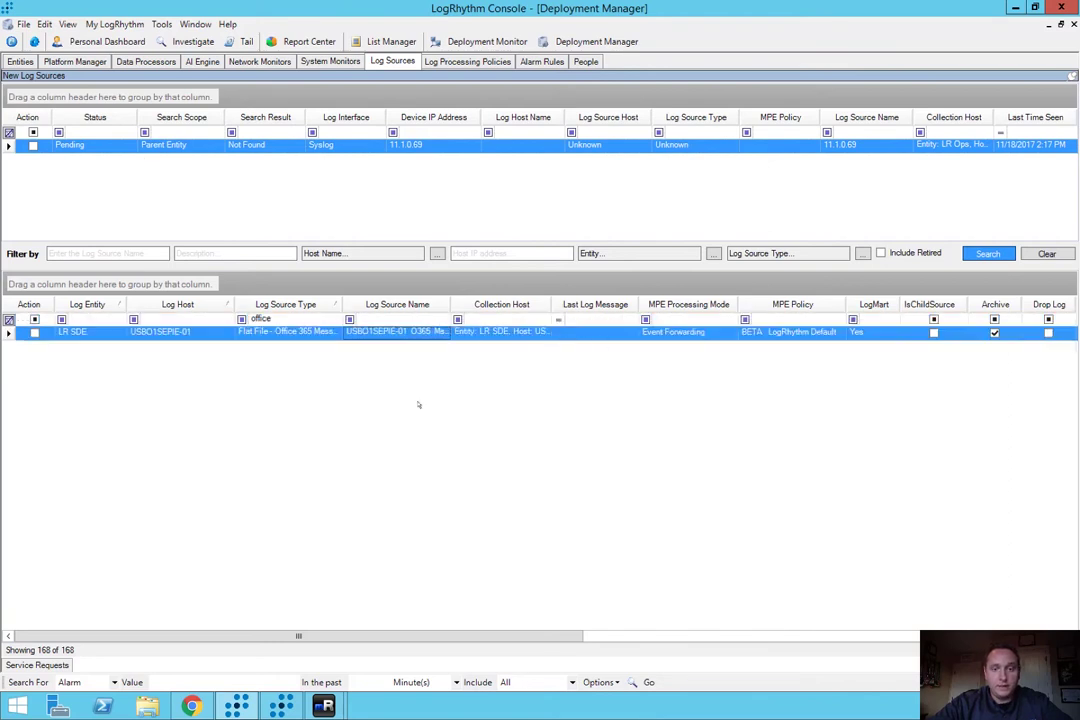
# - Check the USBO1SEPIE-01 O365 Msg Trace log source and start a live tail of it
pyautogui.click(34, 332)
pyautogui.rightClick(64, 335)
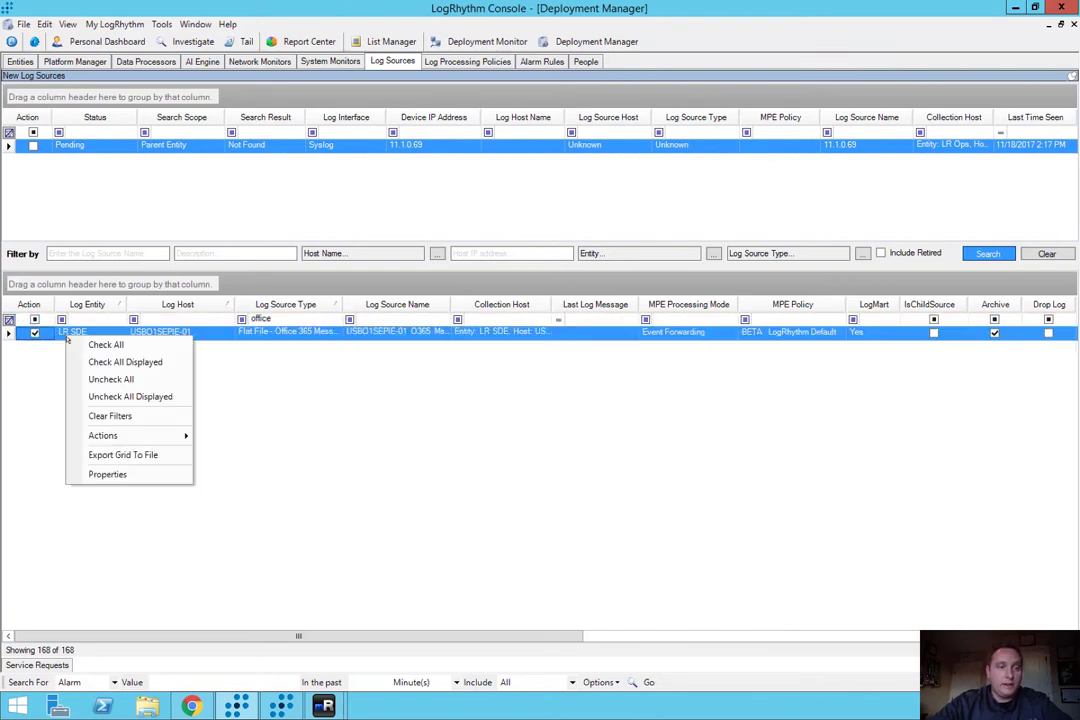
pyautogui.moveTo(104, 436)
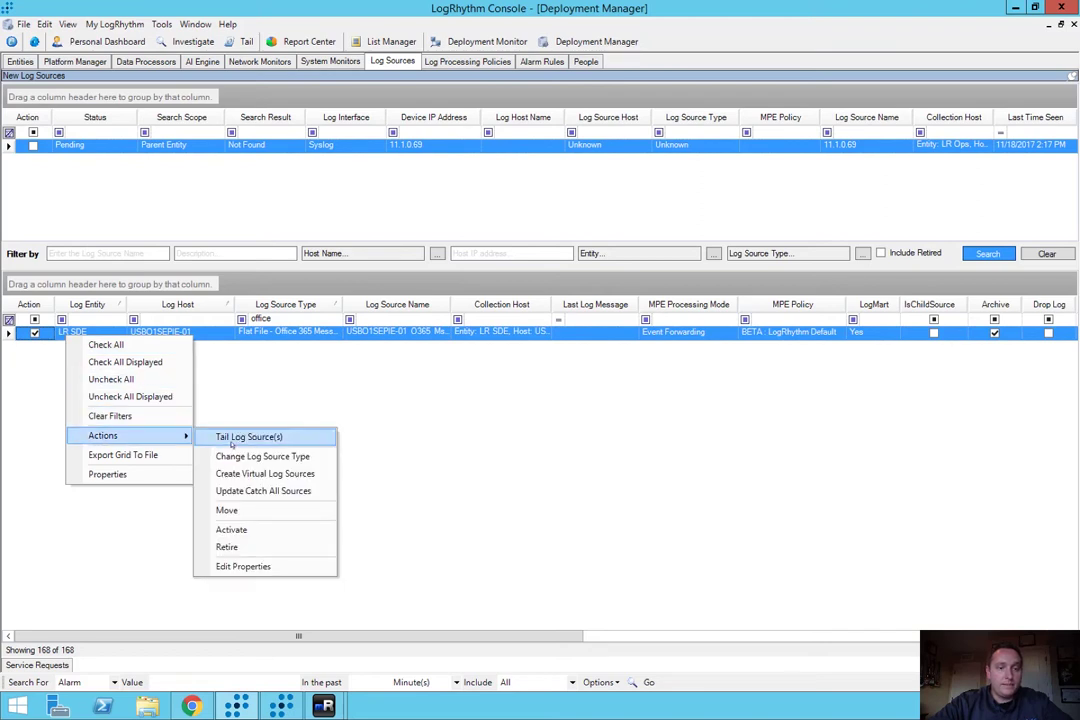
pyautogui.click(225, 436)
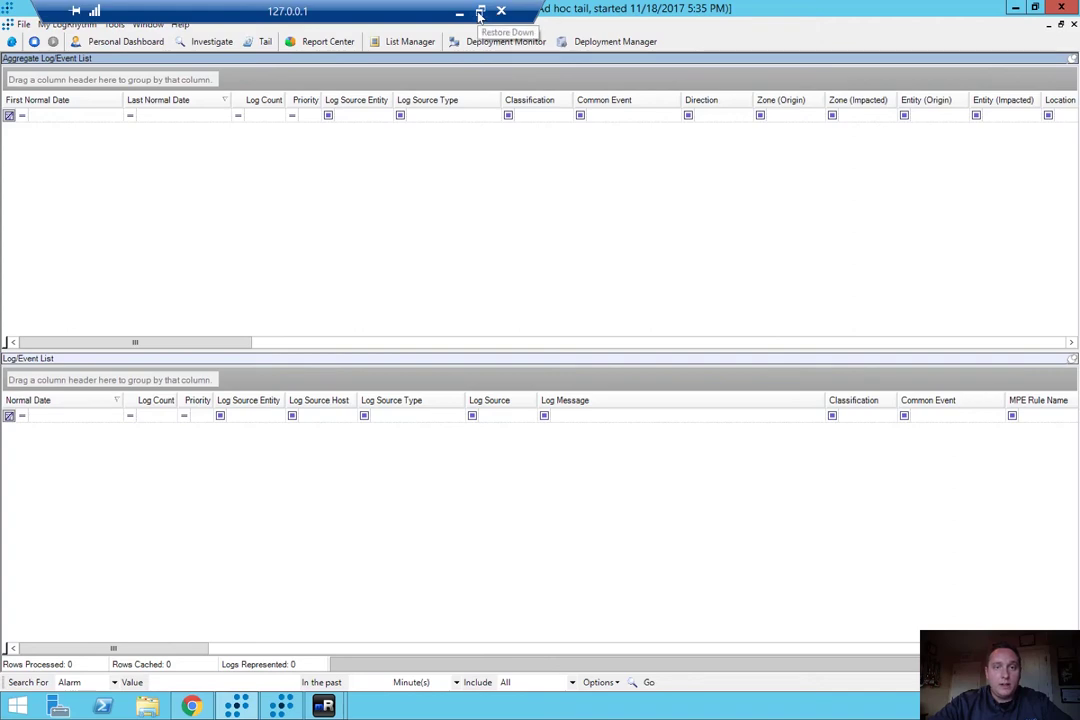
# - Run .\mailDemo.ps1 locally to send two test phishing emails, then maximize the remote session again
pyautogui.click(480, 12)
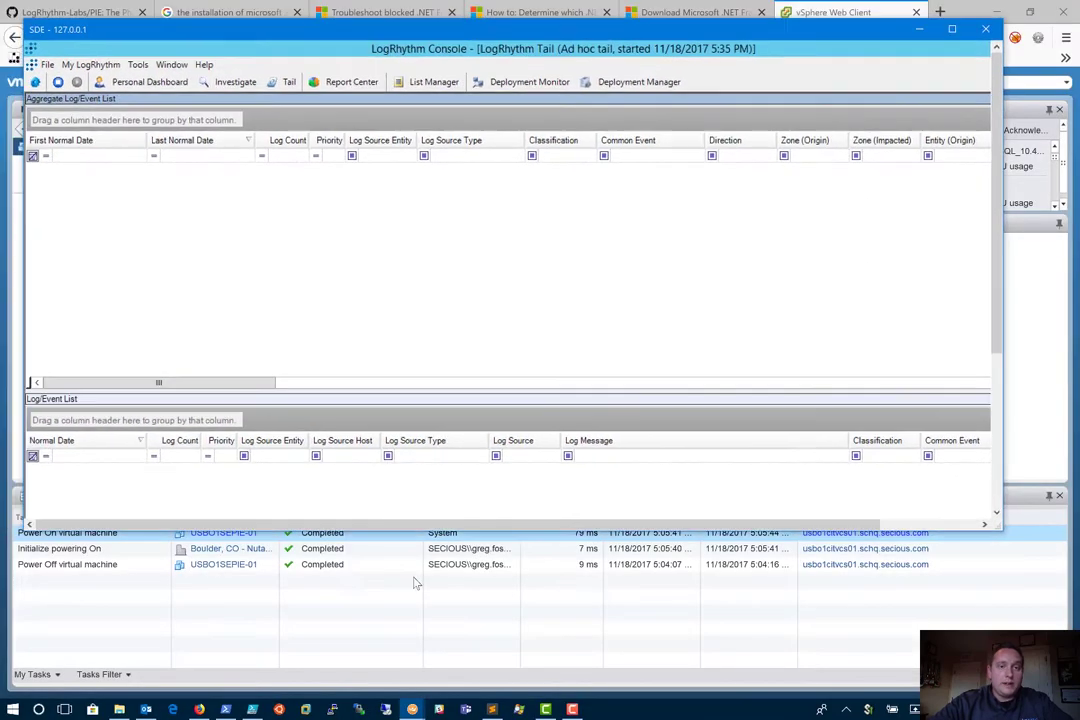
pyautogui.click(227, 709)
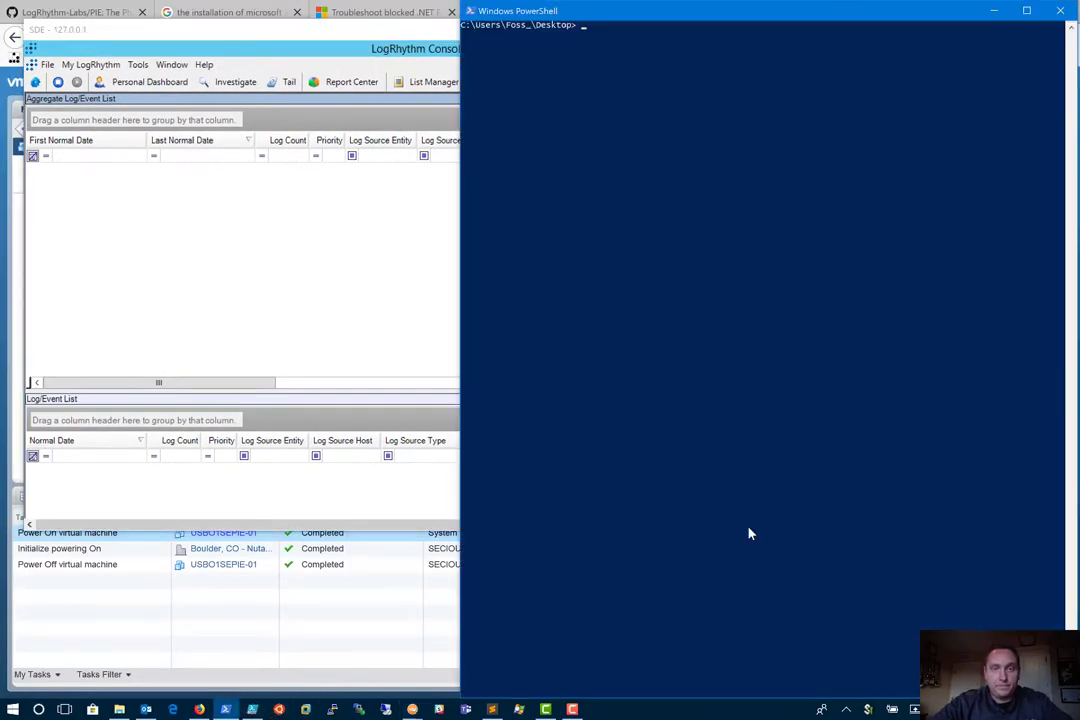
pyautogui.write('.\\mailDemo.ps1')
pyautogui.press('Return')
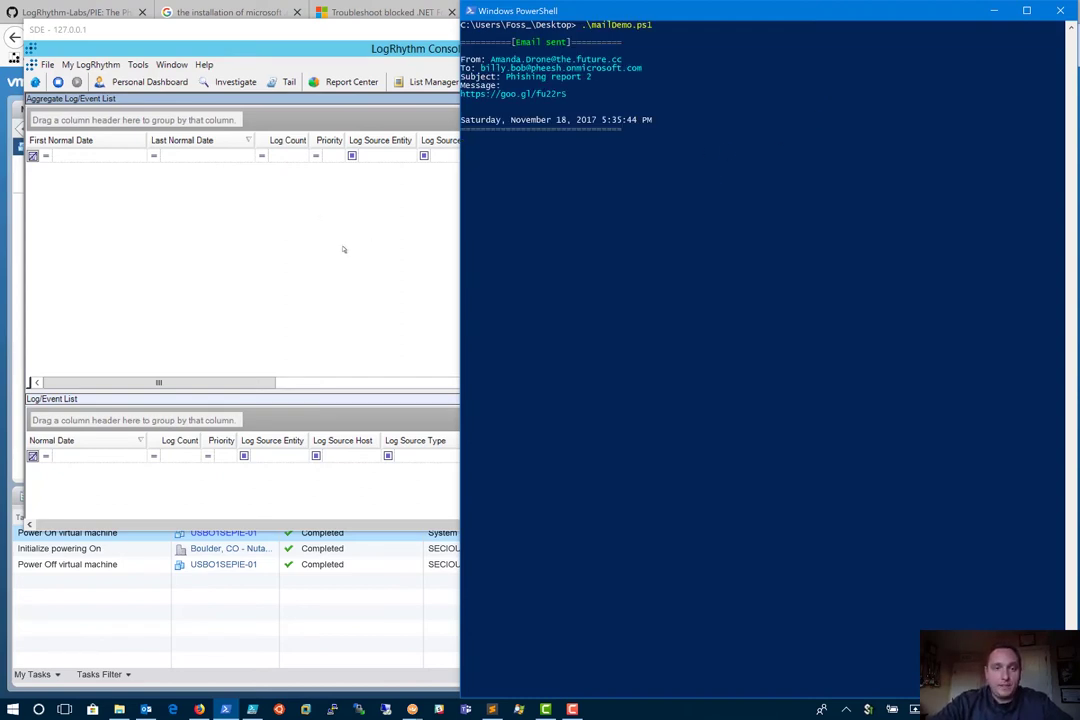
pyautogui.click(392, 48)
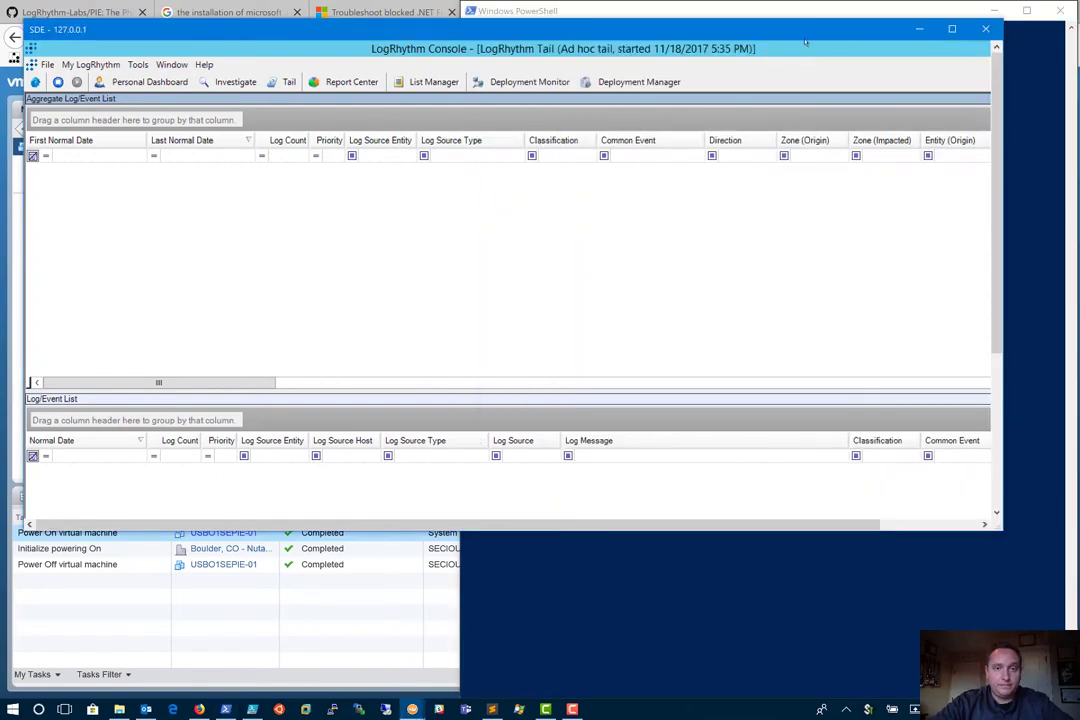
pyautogui.doubleClick(480, 22)
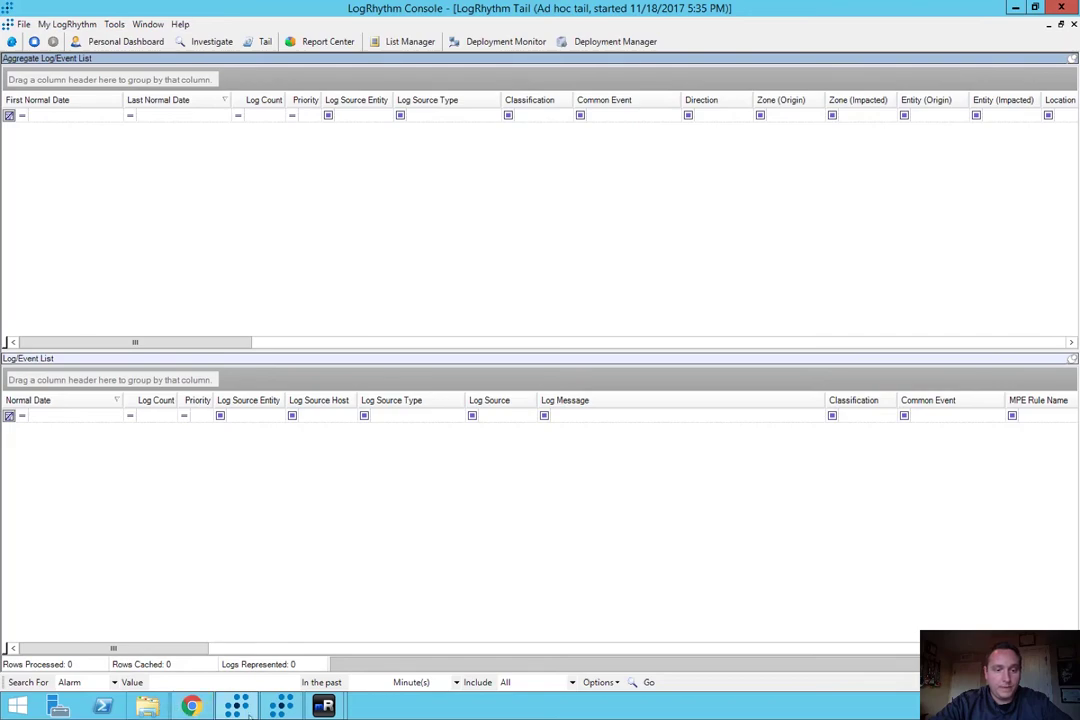
# - In the USBO1SEPIE-01 ISE console, change to drive E: and into the PIE folder
pyautogui.click(405, 612)
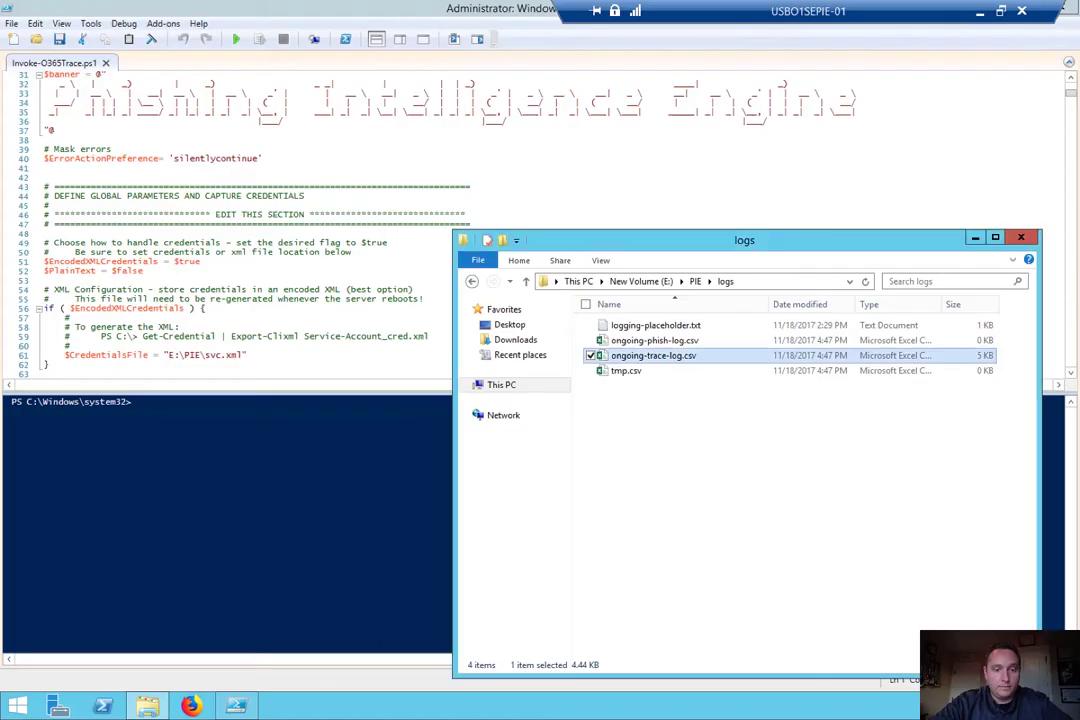
pyautogui.click(143, 282)
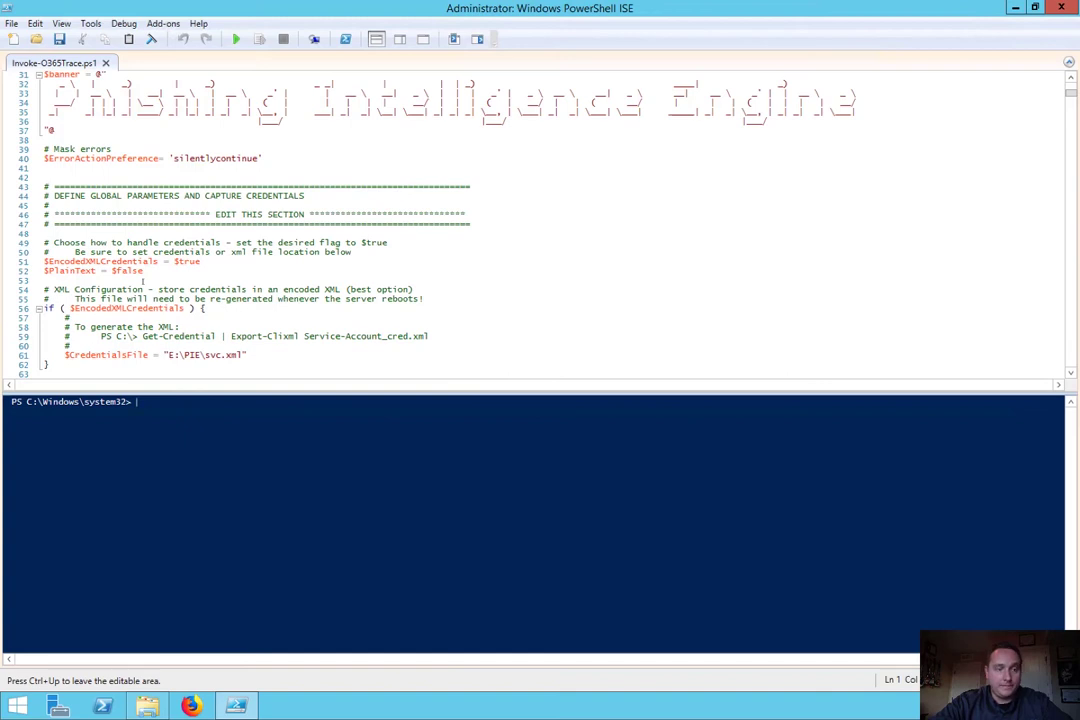
pyautogui.write('e:')
pyautogui.press('Return')
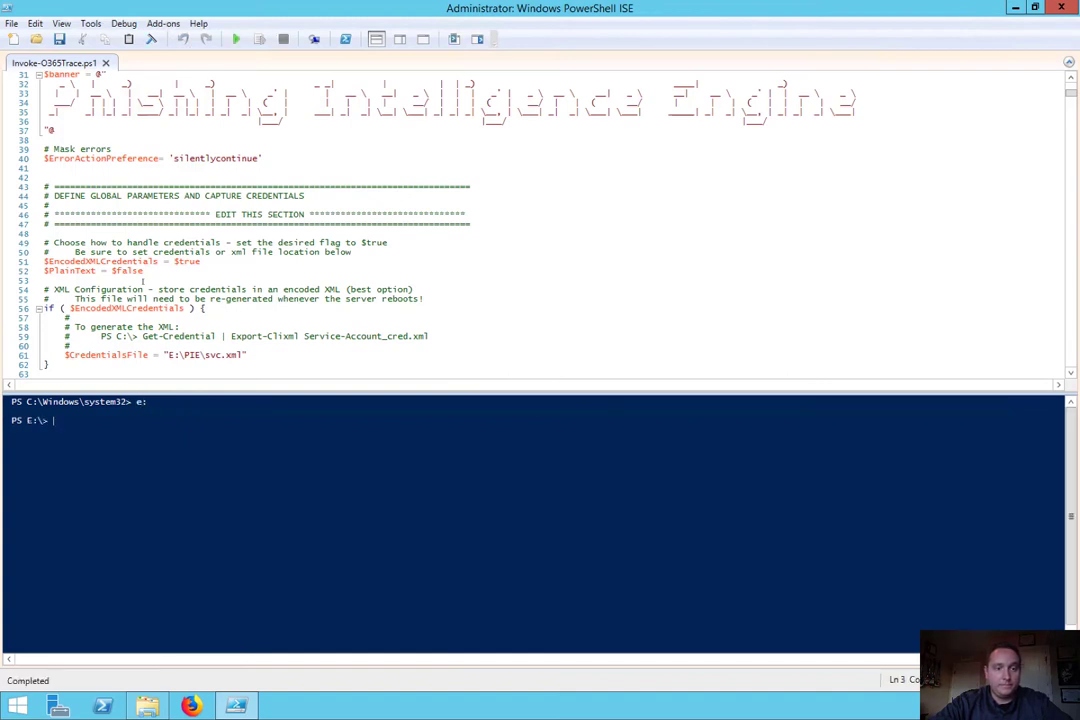
pyautogui.write('cd .\\PIE')
pyautogui.press('Return')
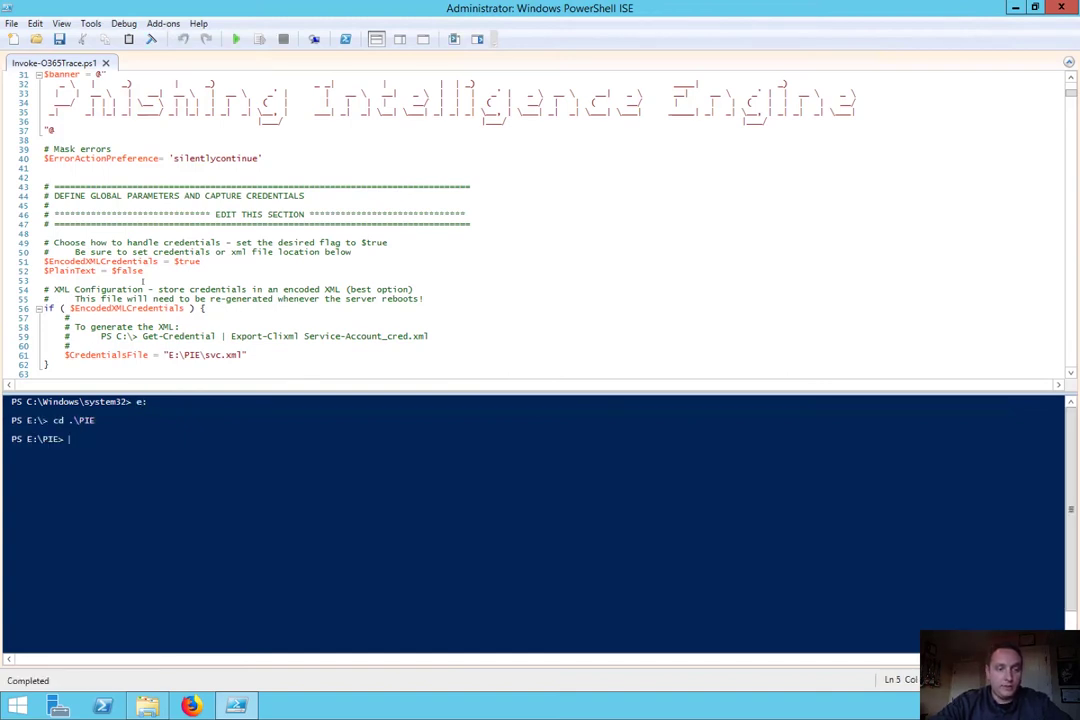
# - Run .\Invoke-O365Trace.ps1 and bring the logs folder with ongoing-trace-log.csv into view
pyautogui.write('.\\inv')
pyautogui.press('Tab')
pyautogui.press('Return')
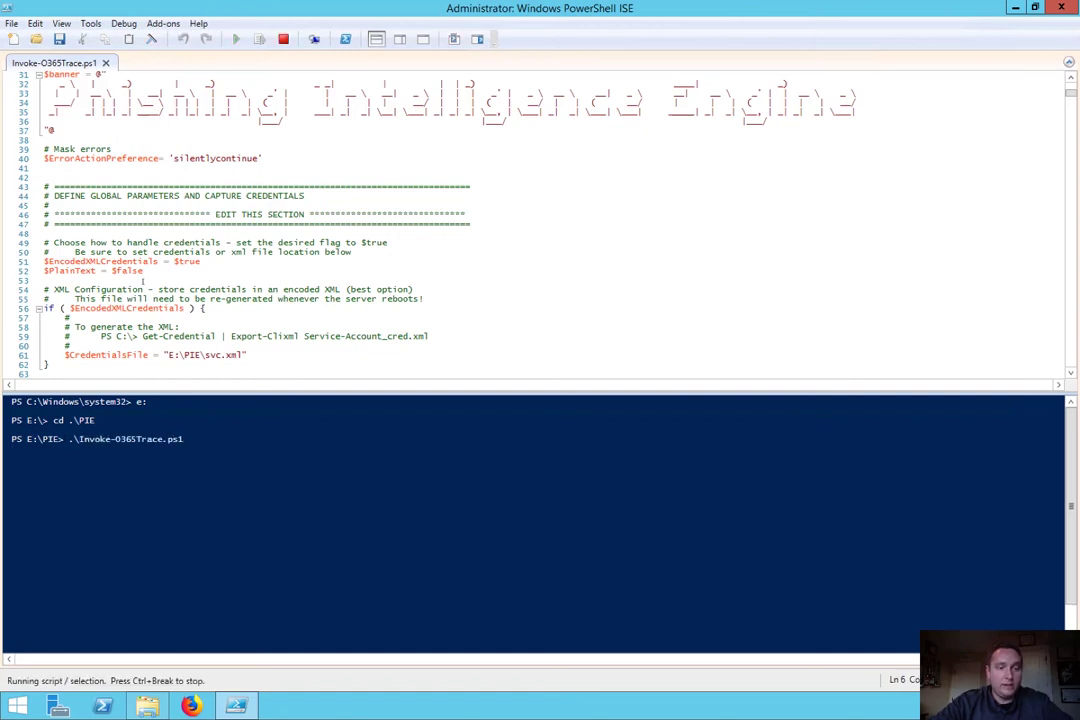
pyautogui.hotkey('alt', 'Tab')
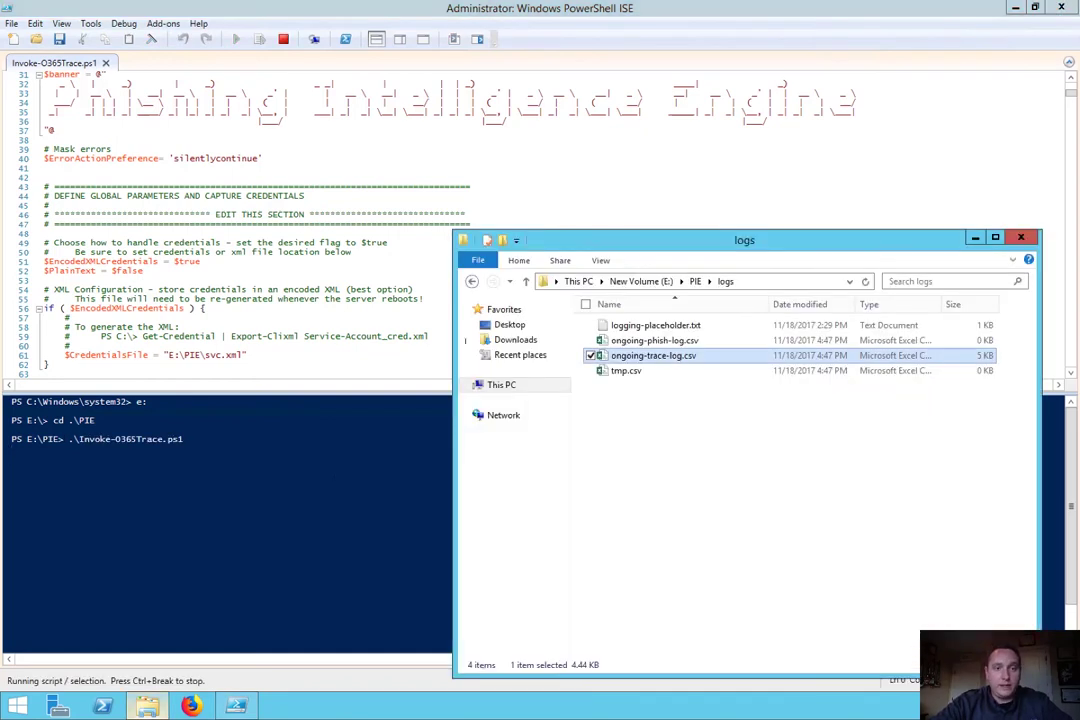
pyautogui.click(972, 362)
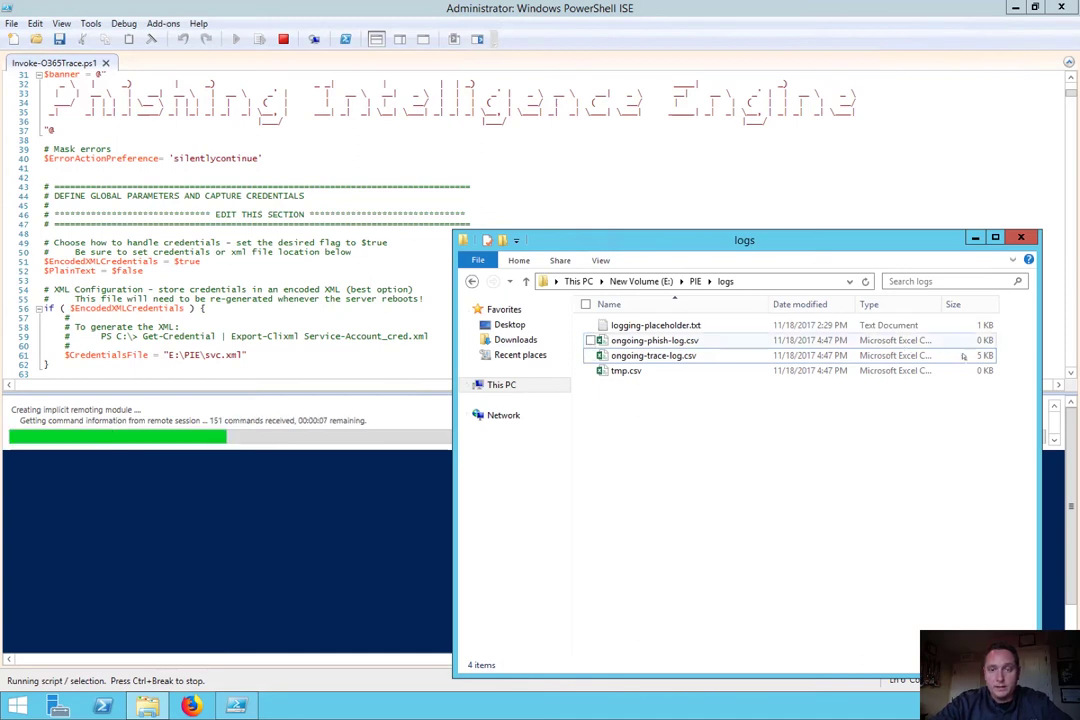
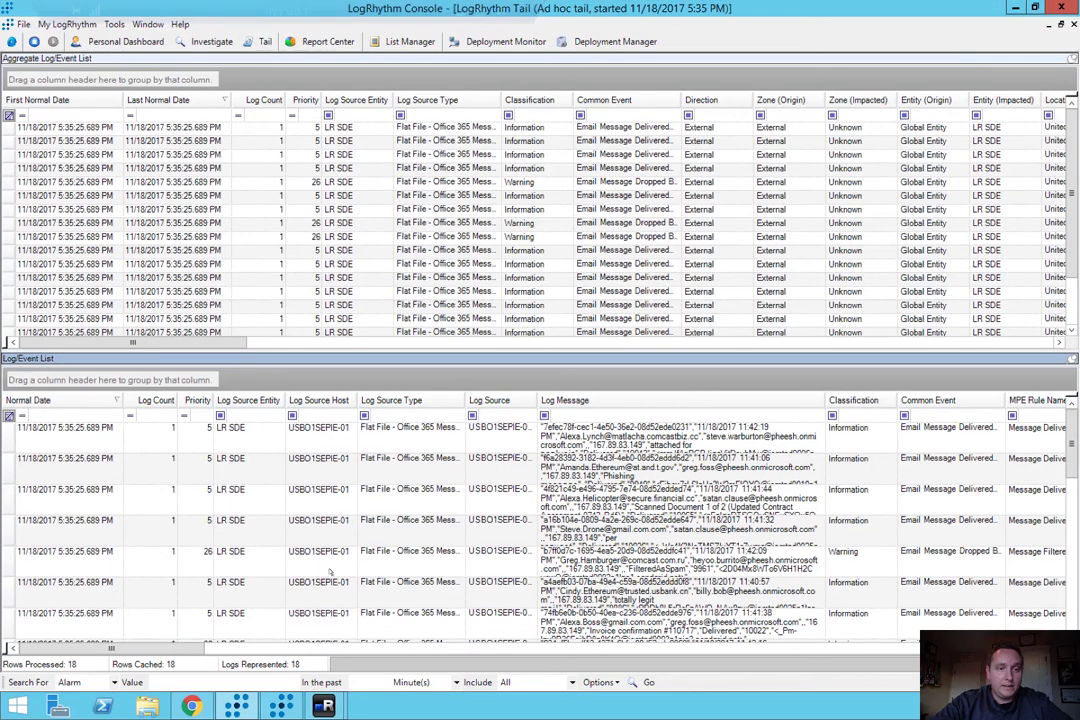
# - Open the first delivered Office 365 message-tracking log record and step through subsequent records
pyautogui.click(663, 429)
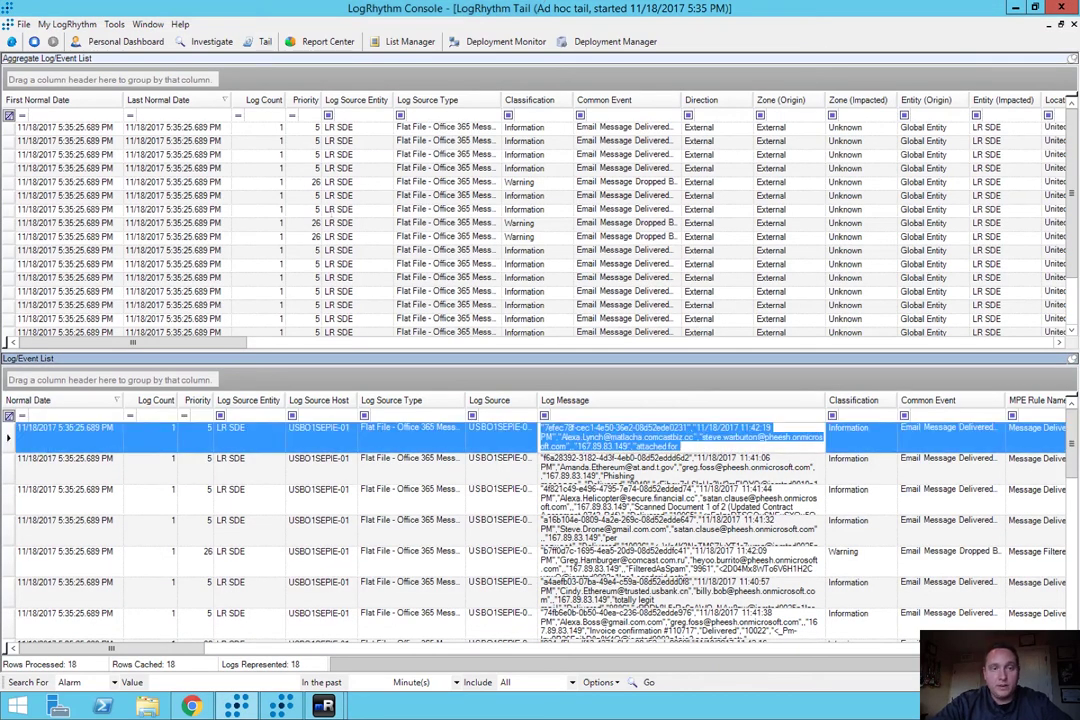
pyautogui.doubleClick(482, 436)
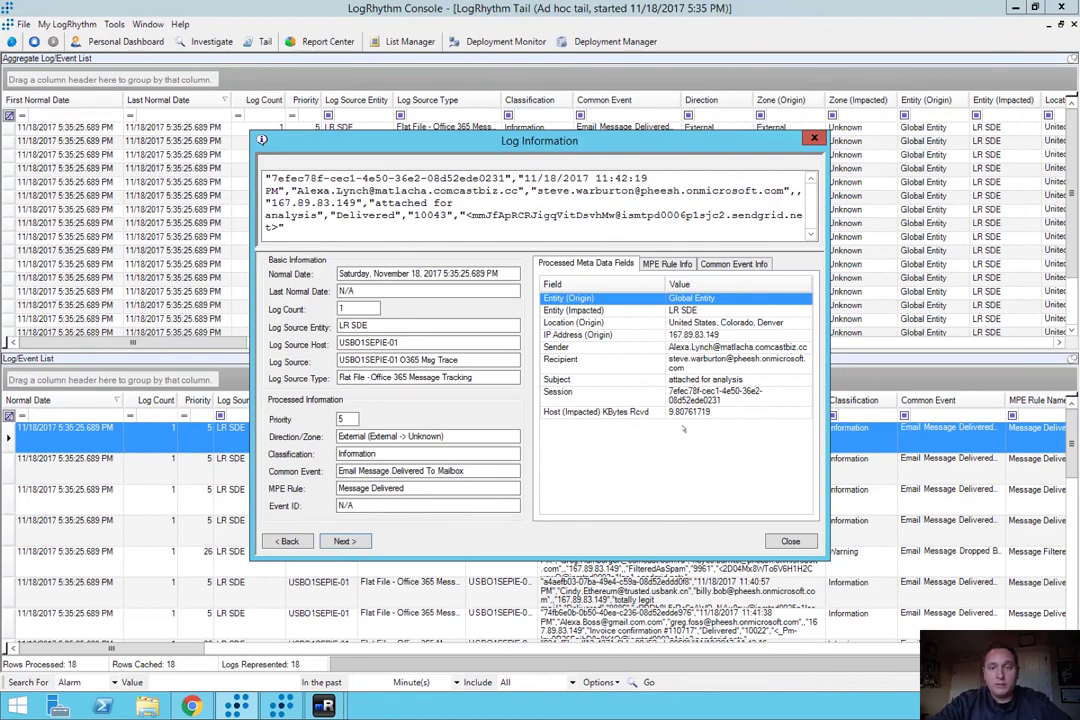
pyautogui.click(344, 541)
pyautogui.click(344, 541)
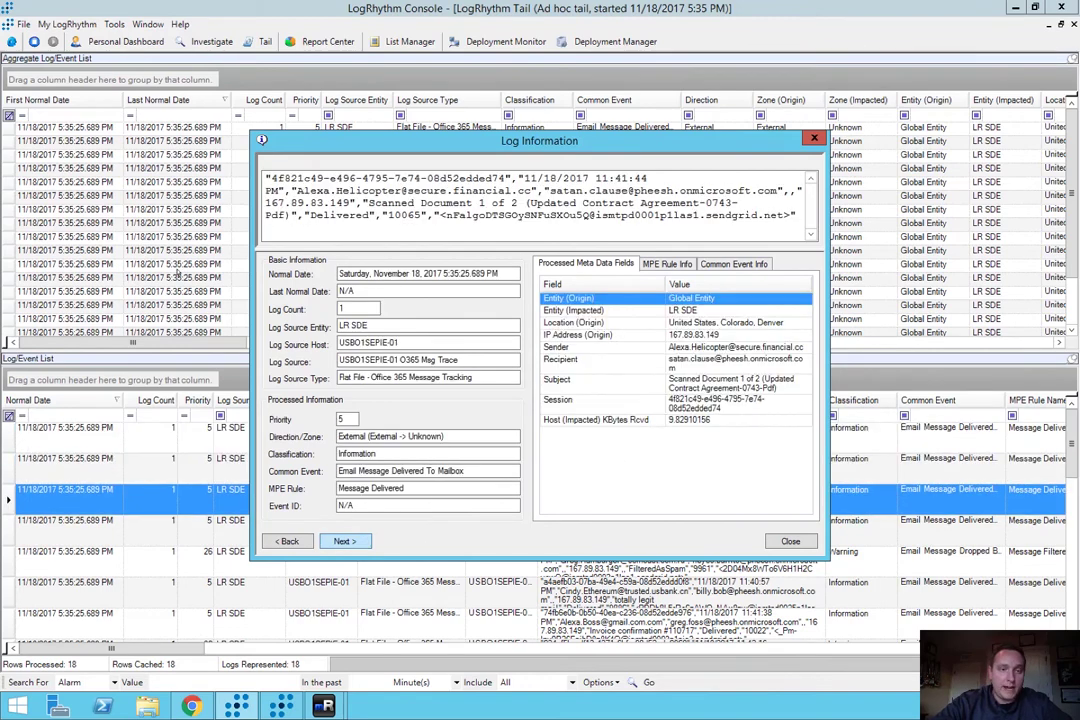
pyautogui.press('Return')
pyautogui.press('Return')
pyautogui.press('Return')
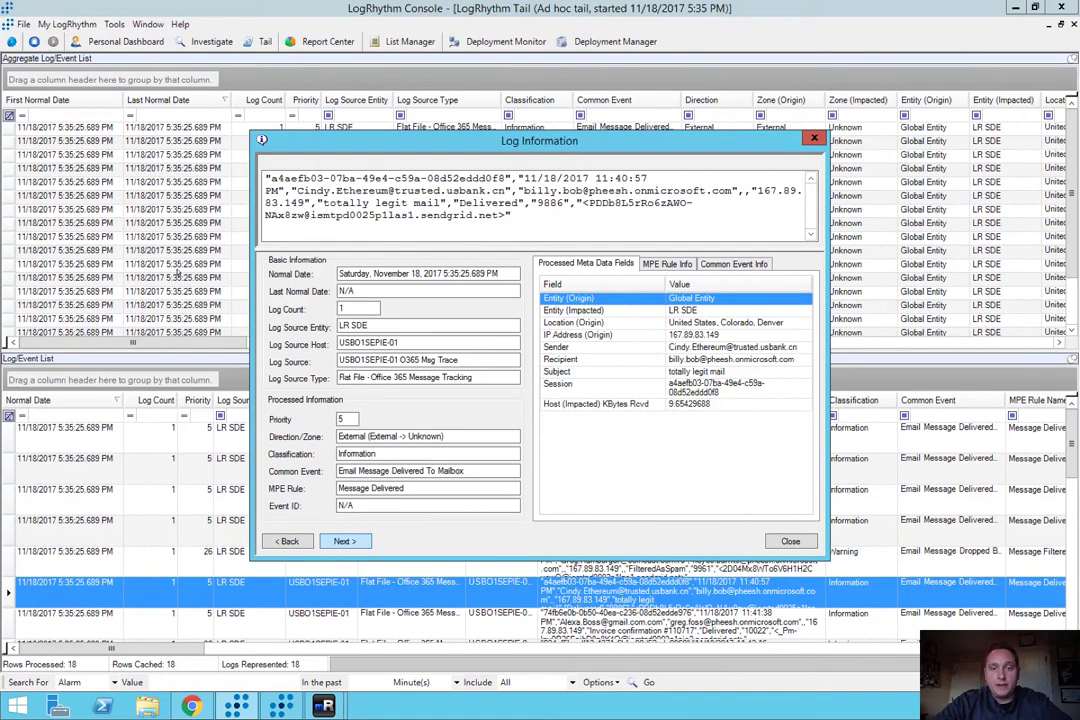
# - Close the Log Information dialog, the Tail view and Deployment Manager
pyautogui.click(788, 541)
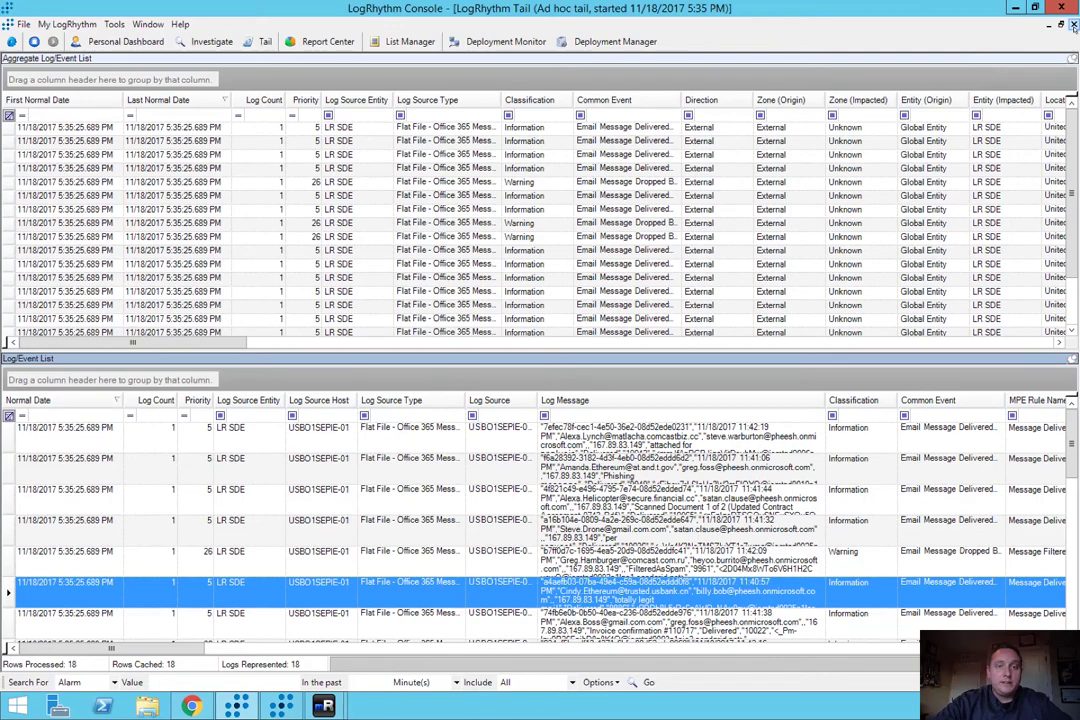
pyautogui.hotkey('ctrl', 'Tab')
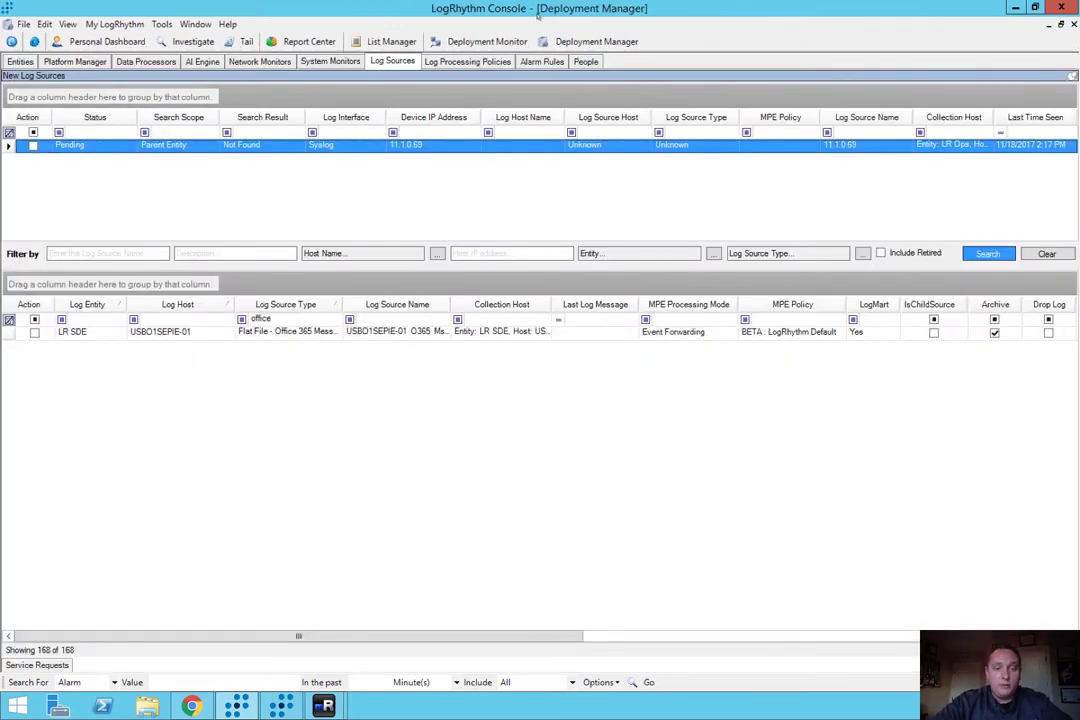
pyautogui.hotkey('ctrl', 'F4')
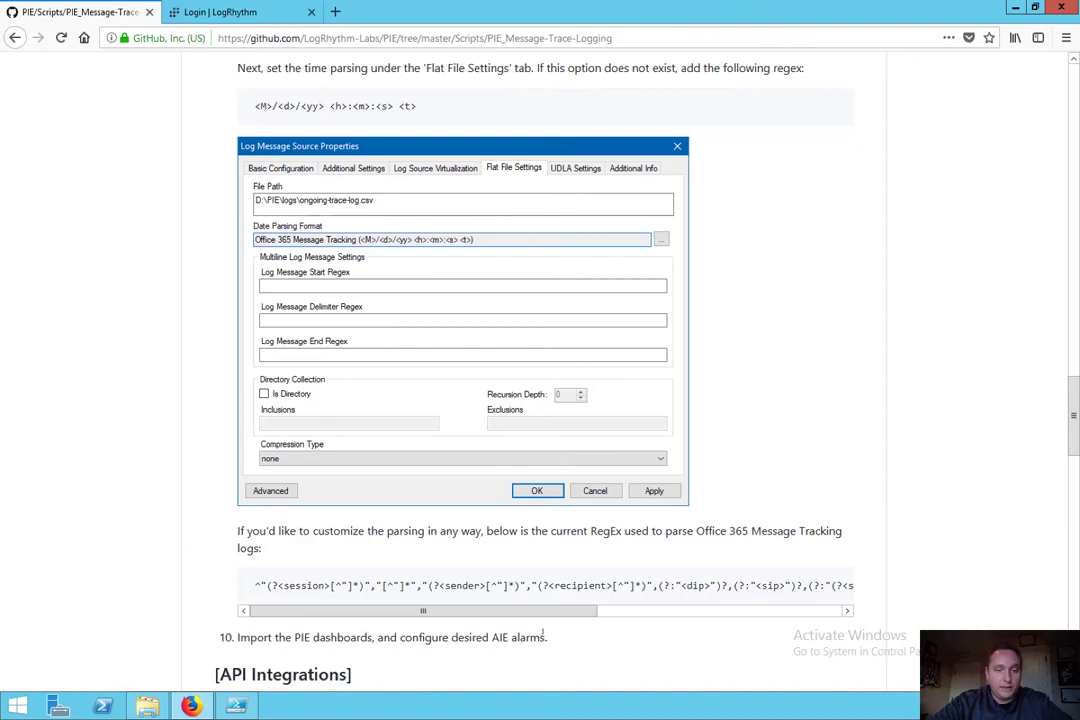
# - Highlight step 10 about importing PIE dashboards and configuring desired AIE alarms
pyautogui.moveTo(556, 638); pyautogui.dragTo(200, 638)
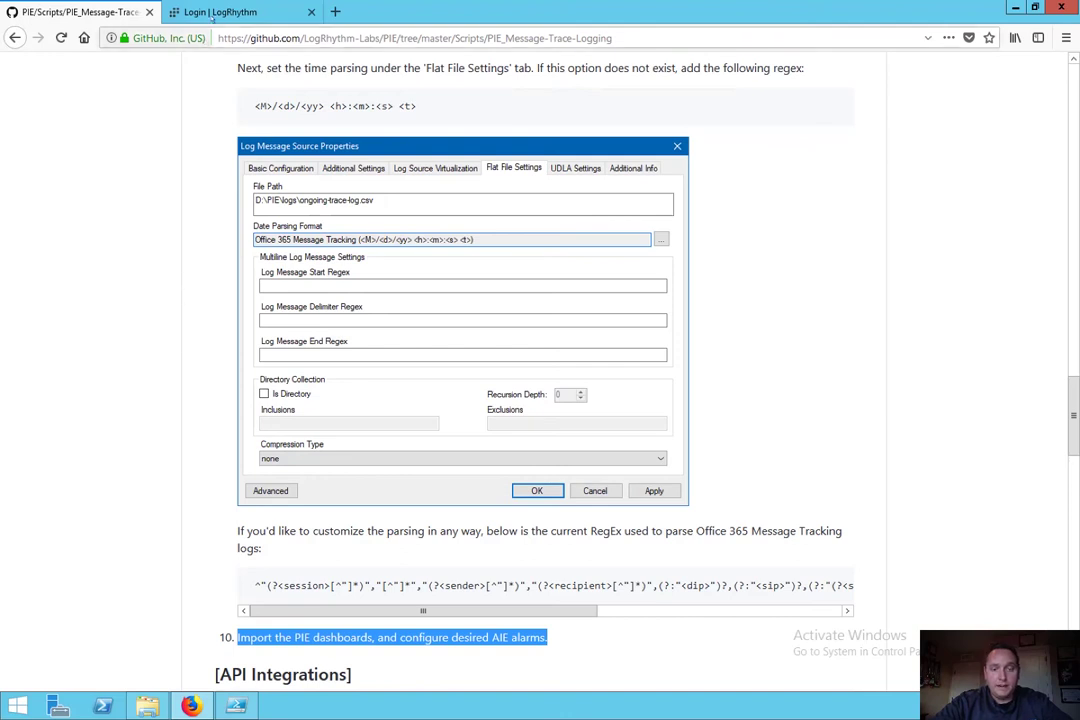
# - Sign in to the Web Console with the username, password and six-digit MFA code
pyautogui.click(220, 12)
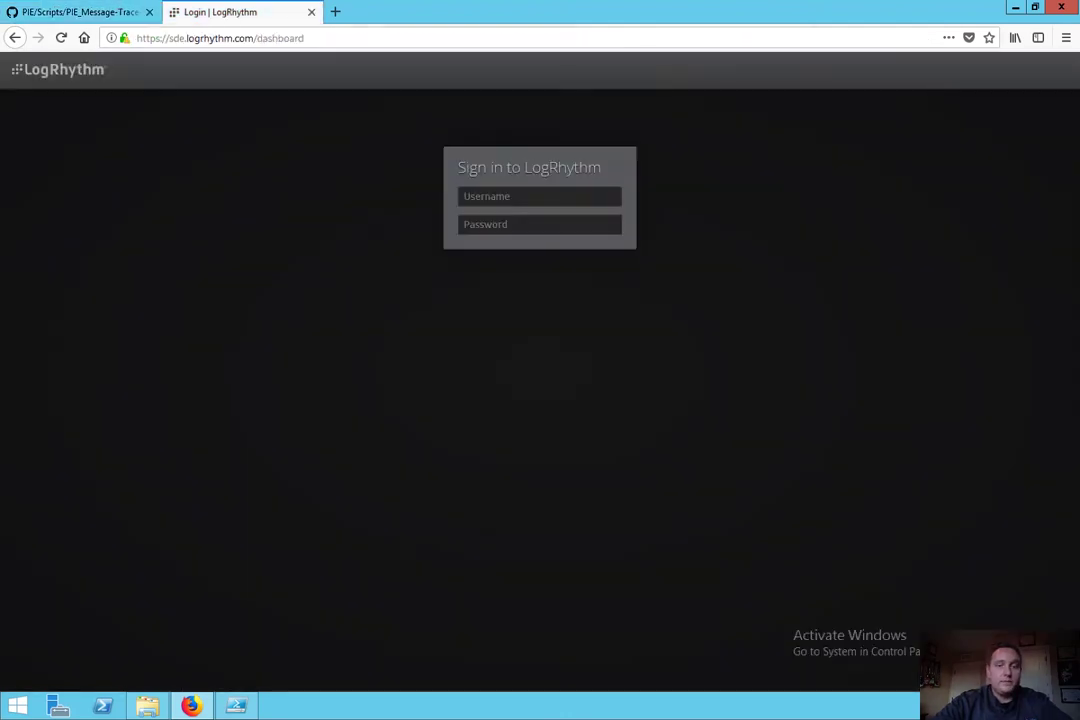
pyautogui.click(540, 196)
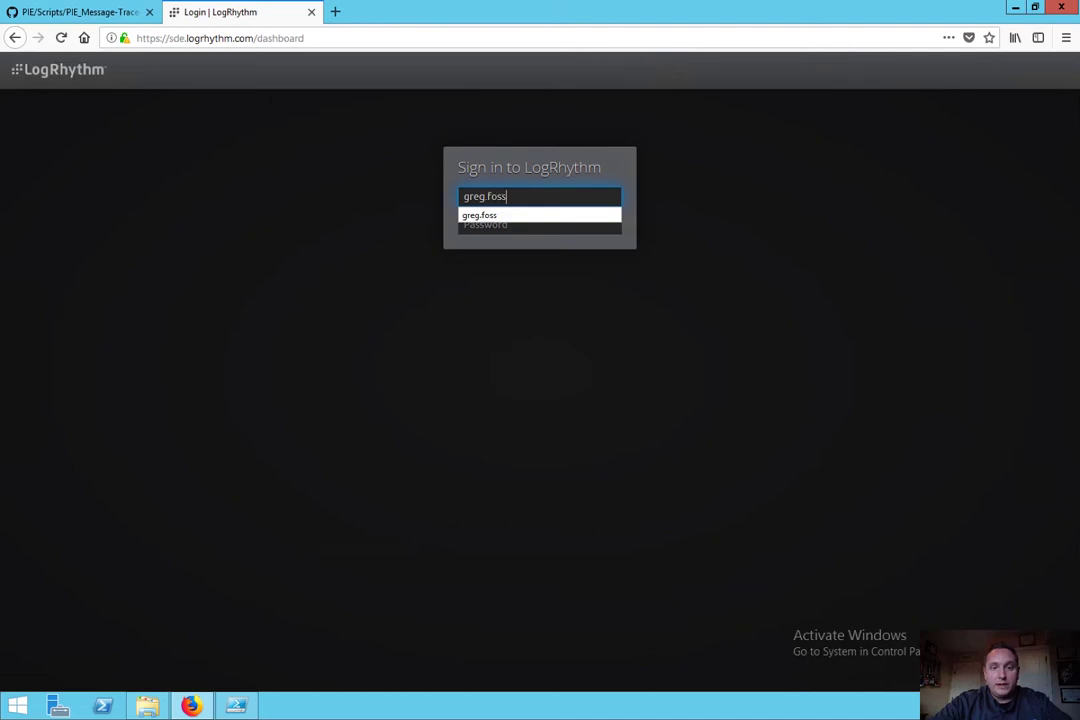
pyautogui.press('Tab')
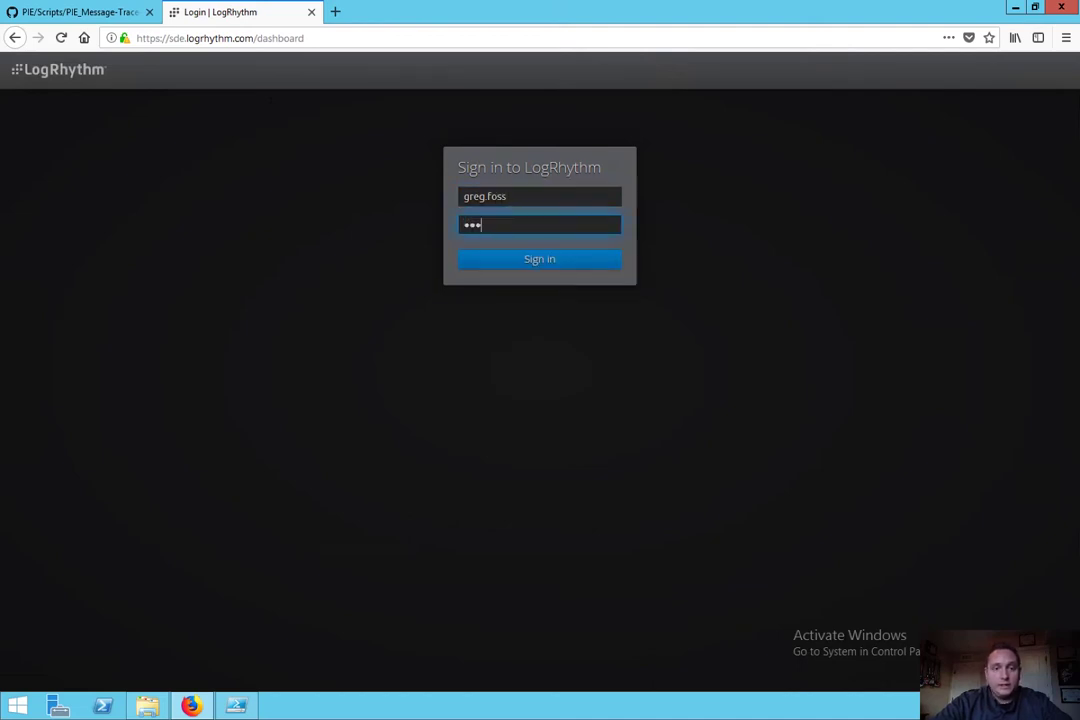
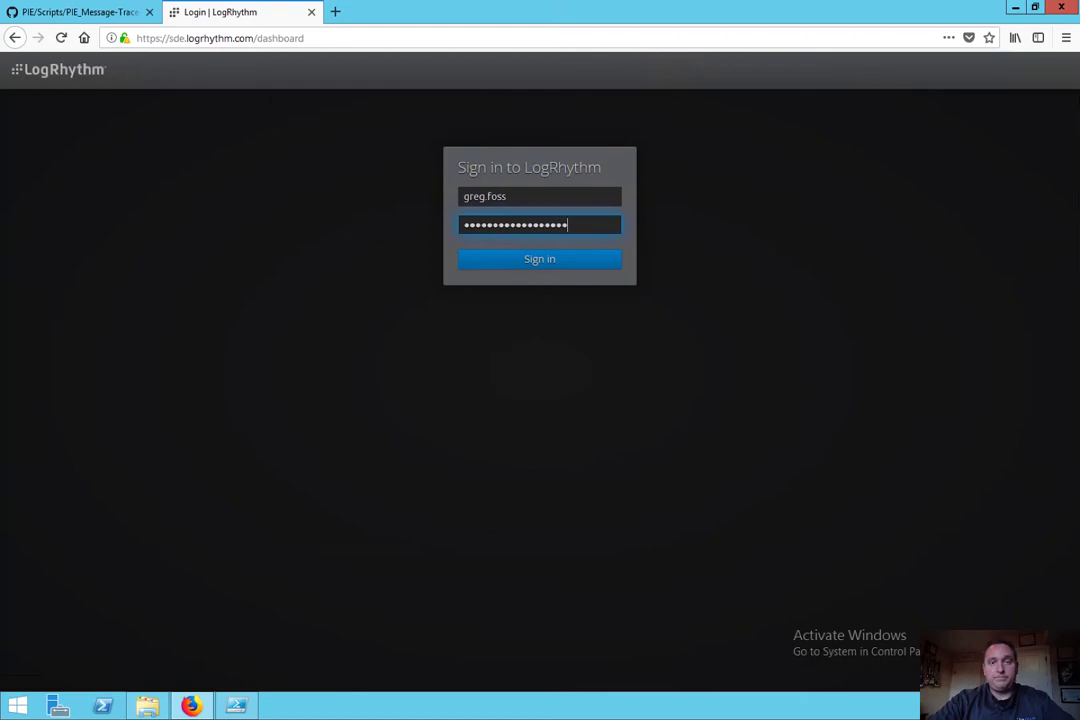
pyautogui.press('Return')
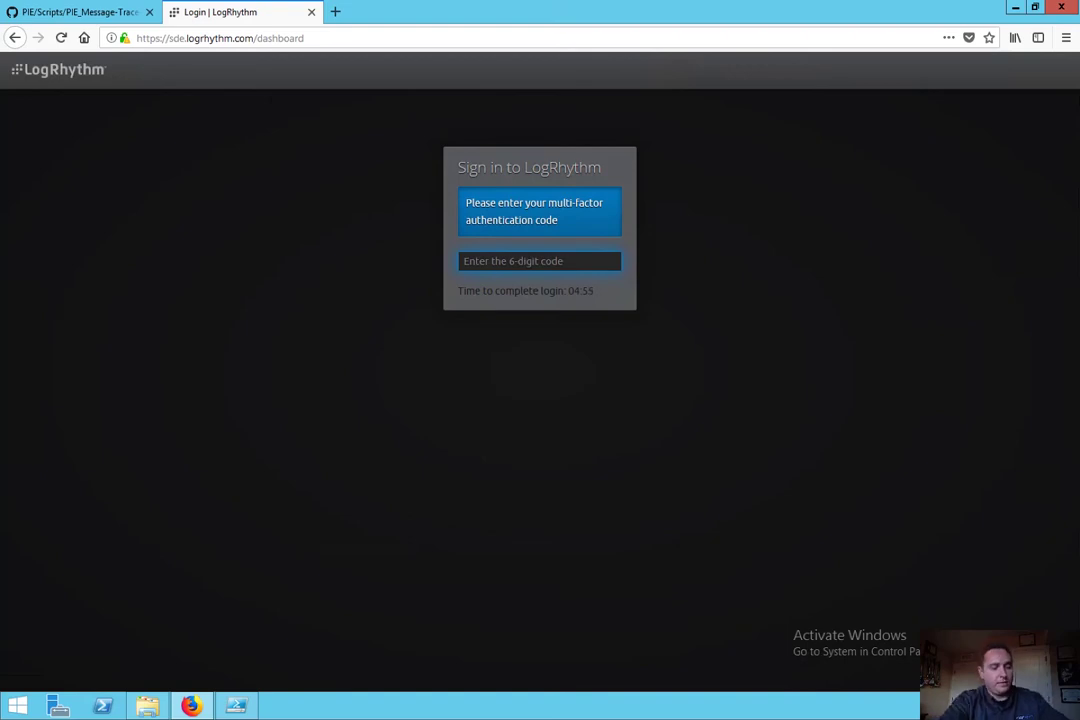
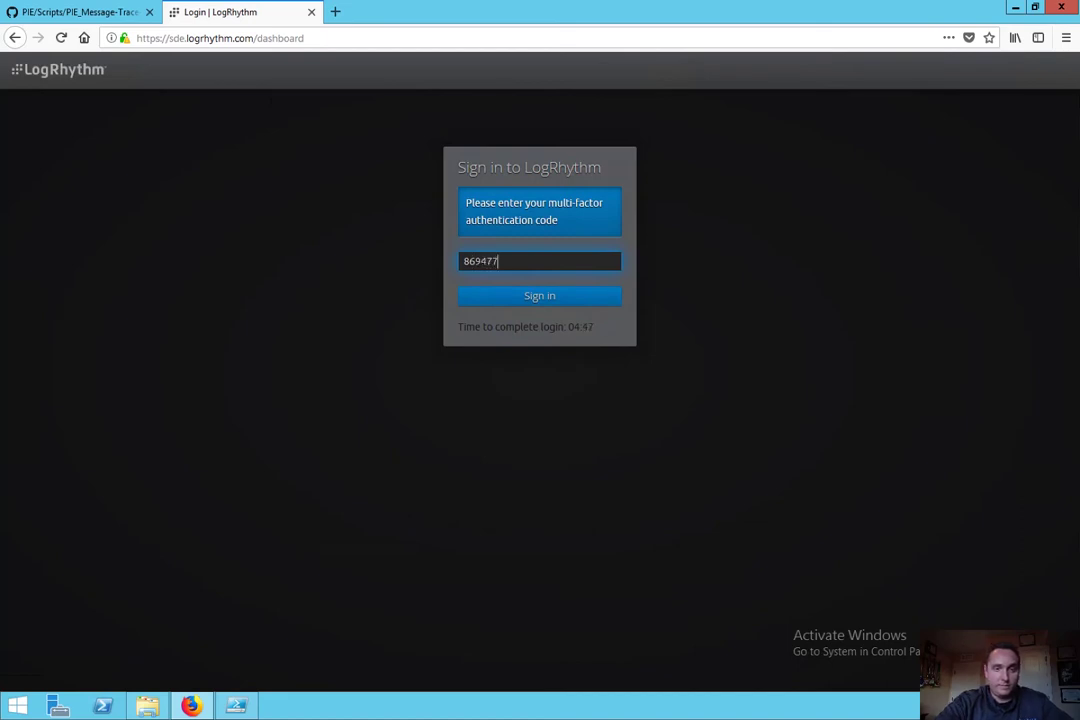
pyautogui.press('Return')
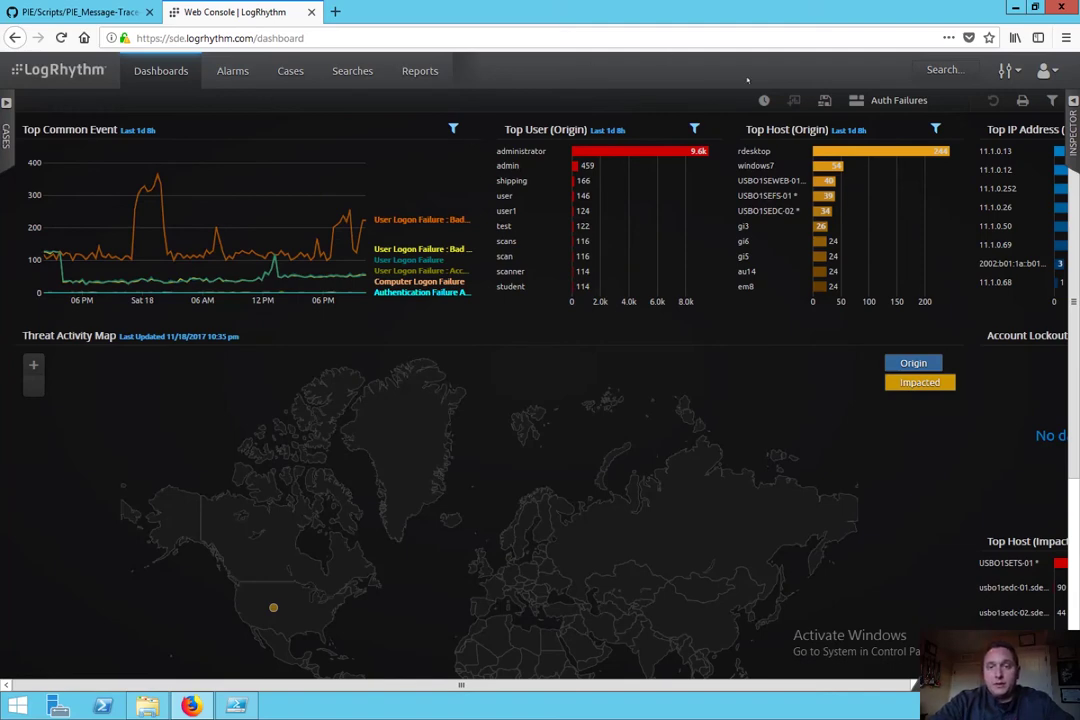
# - Search the dashboard list for 'Office 365 Analytics'
pyautogui.click(898, 100)
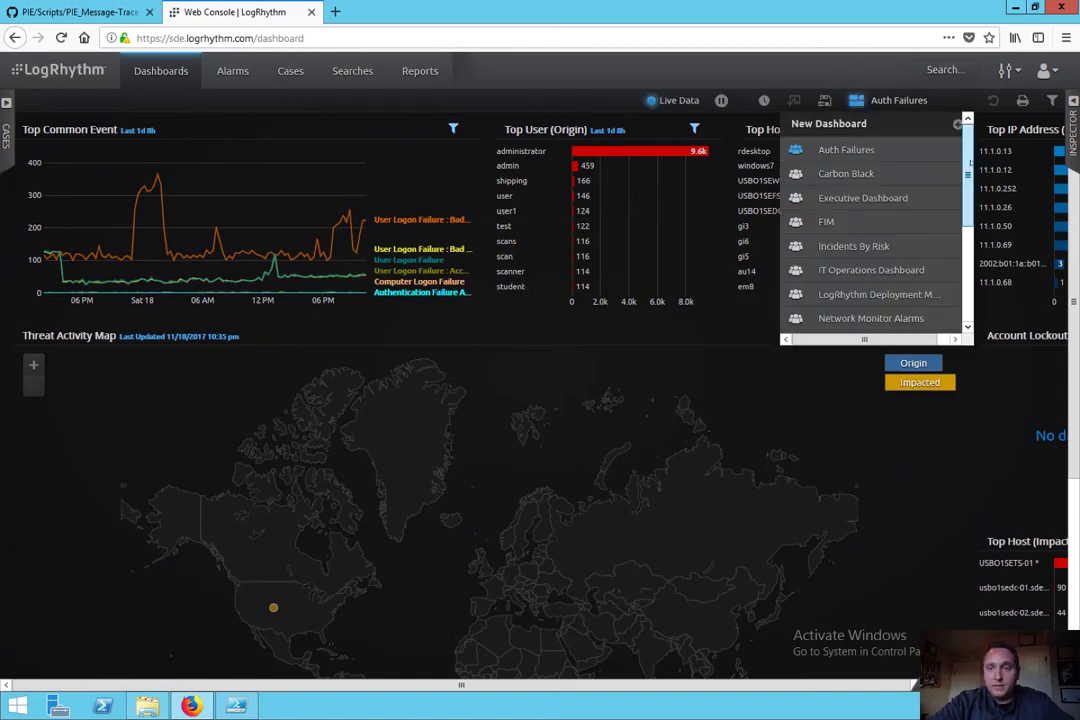
pyautogui.moveTo(970, 162); pyautogui.dragTo(985, 288)
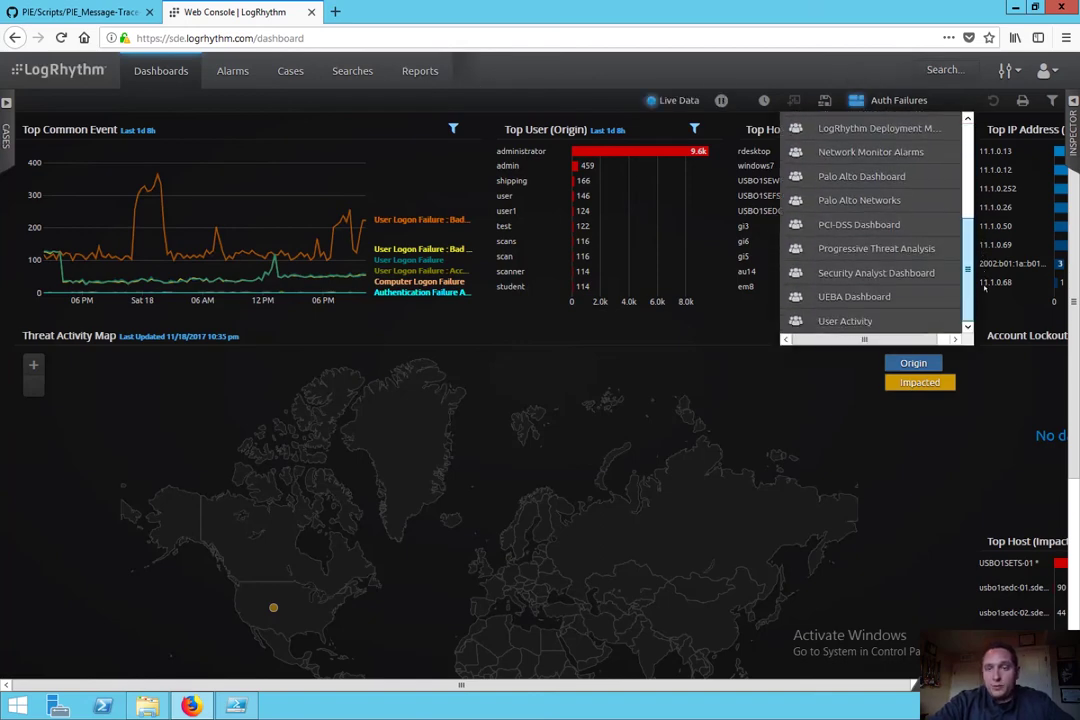
pyautogui.scroll(3, 973, 162)
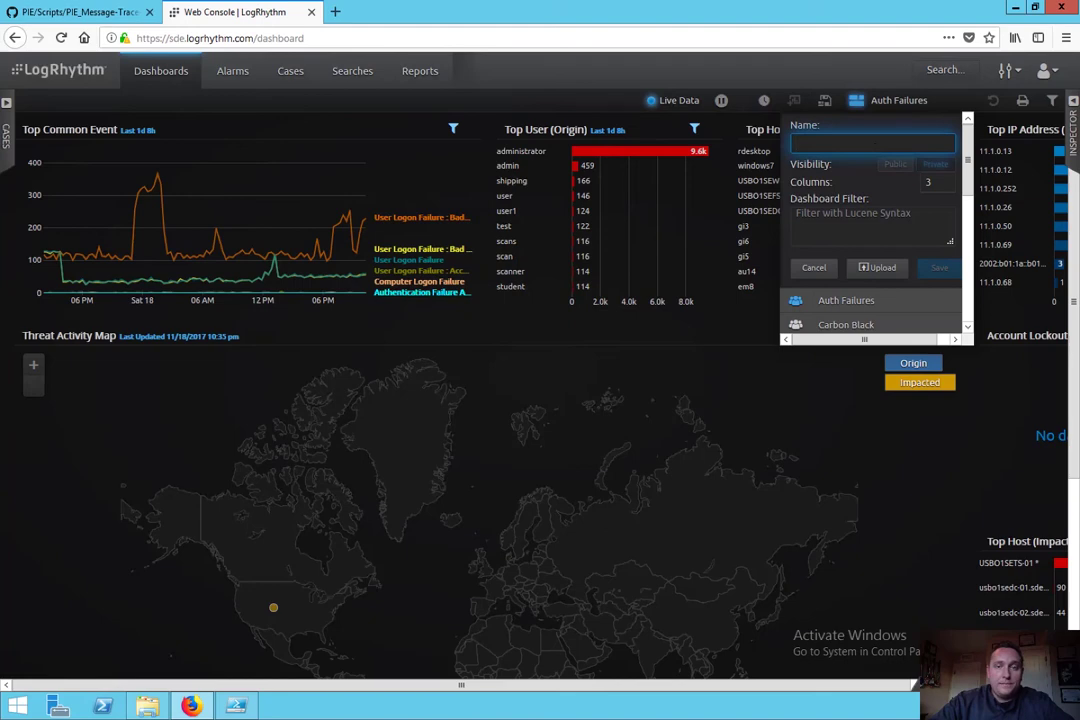
pyautogui.write('Office 365')
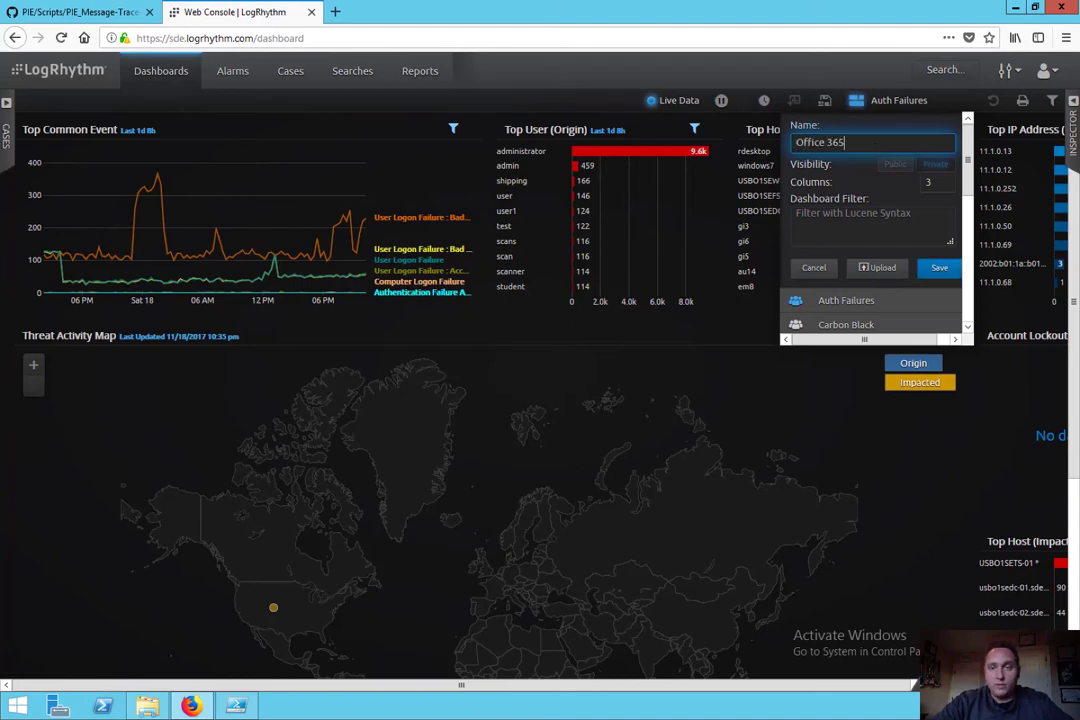
pyautogui.write(' Analytics')
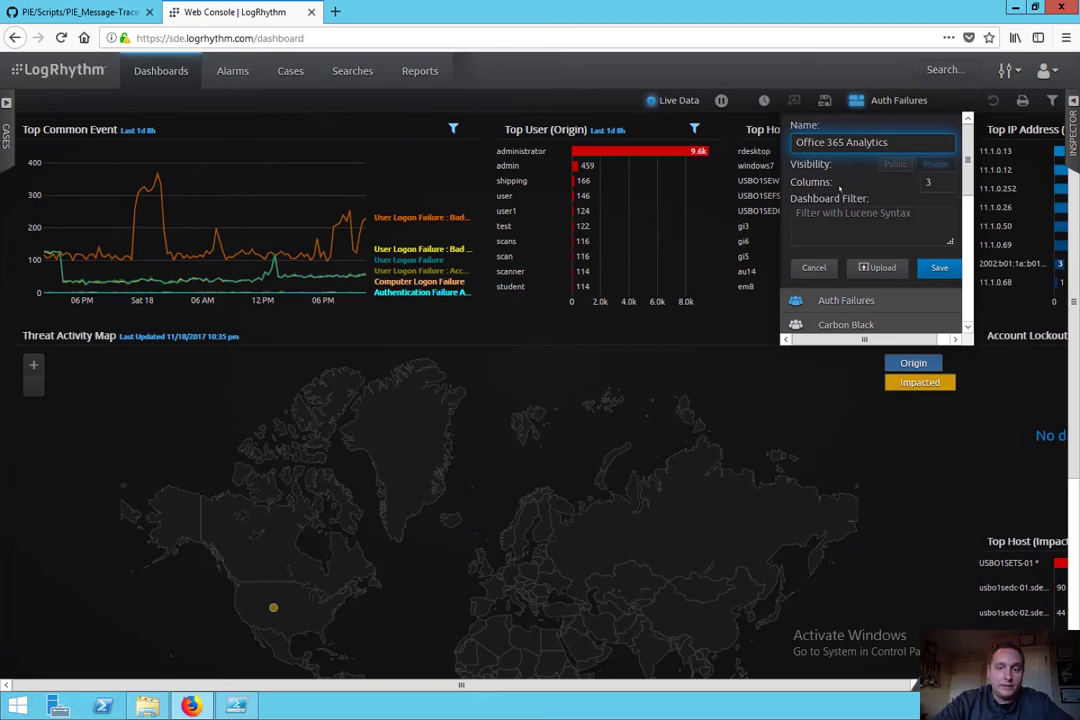
pyautogui.click(855, 222)
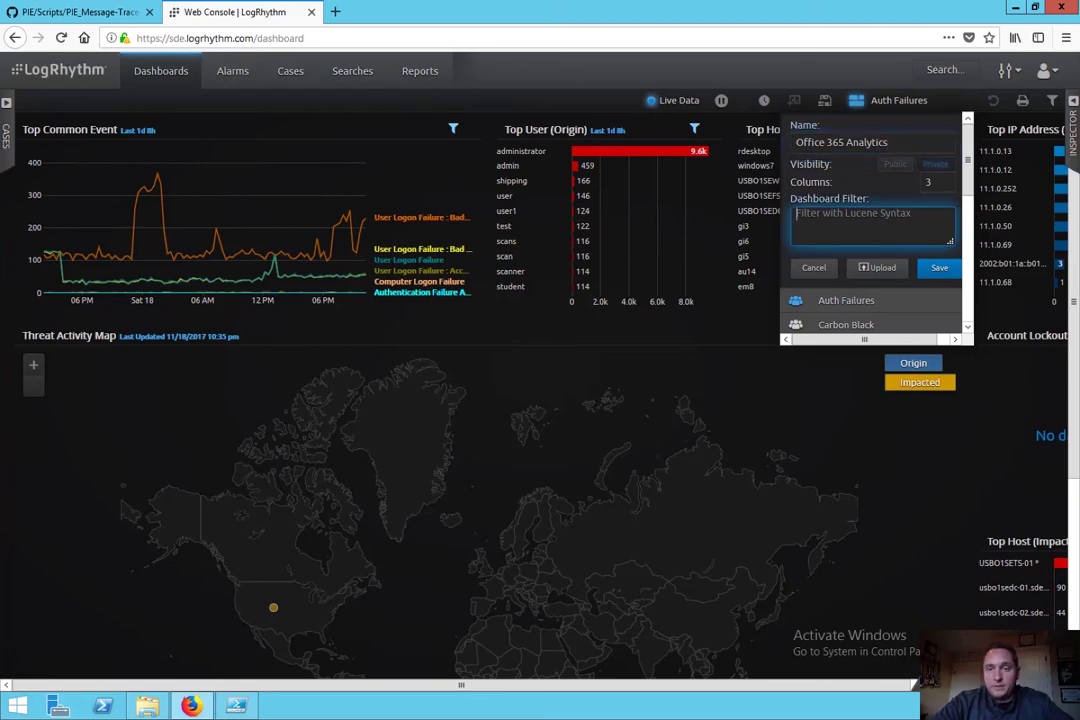
# - Upload Office365-Analytics_Dashboard.wdlt from Downloads\PIE-master\PIE-master\SIEM-Dashboards
pyautogui.click(880, 268)
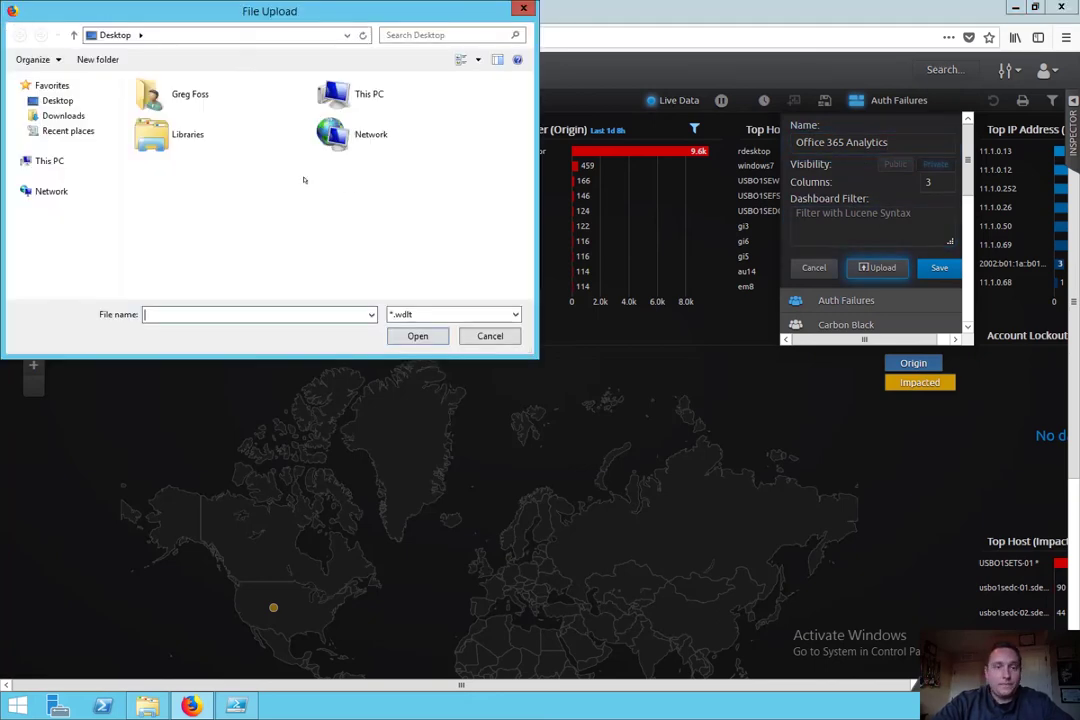
pyautogui.click(63, 115)
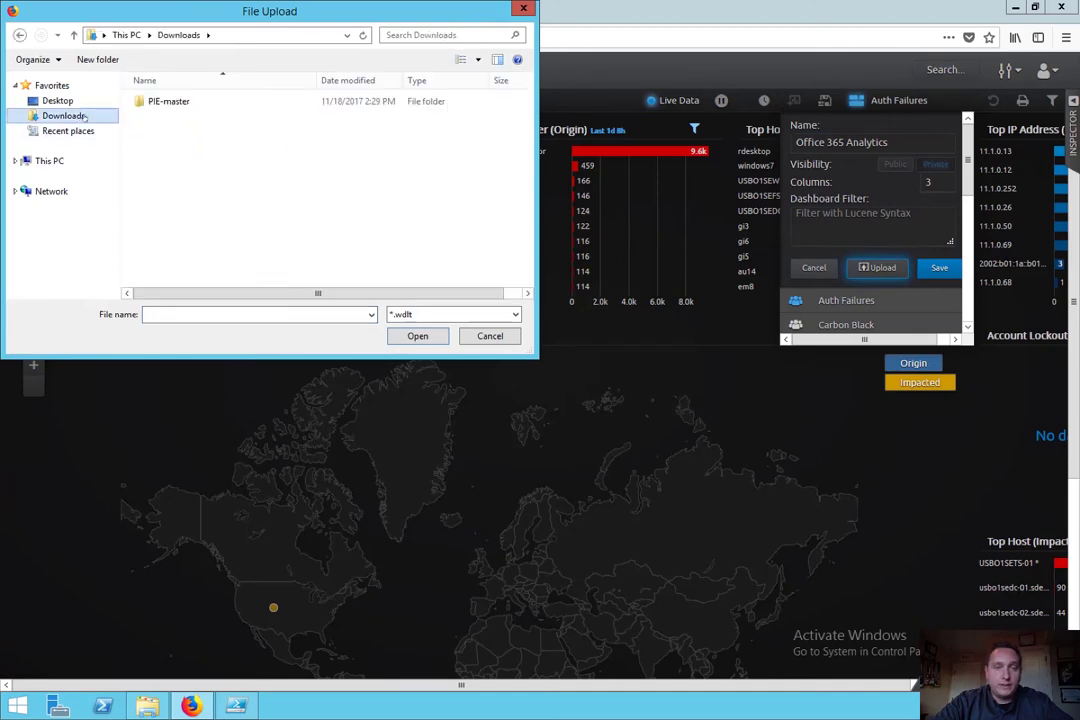
pyautogui.doubleClick(168, 101)
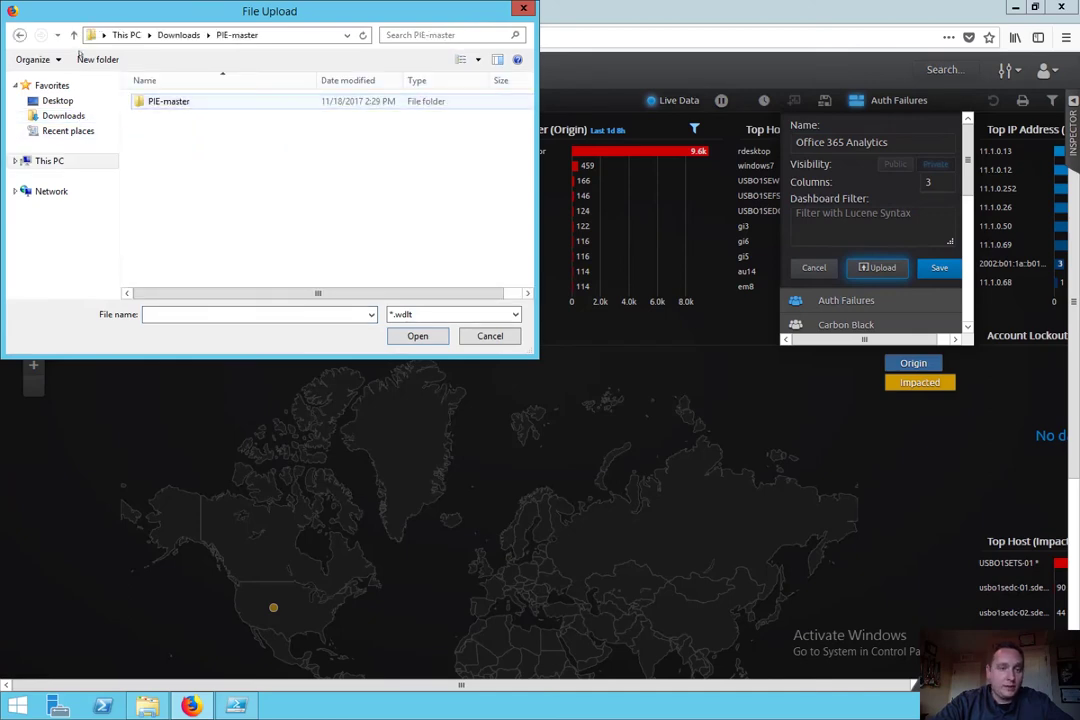
pyautogui.click(168, 101)
pyautogui.press('Return')
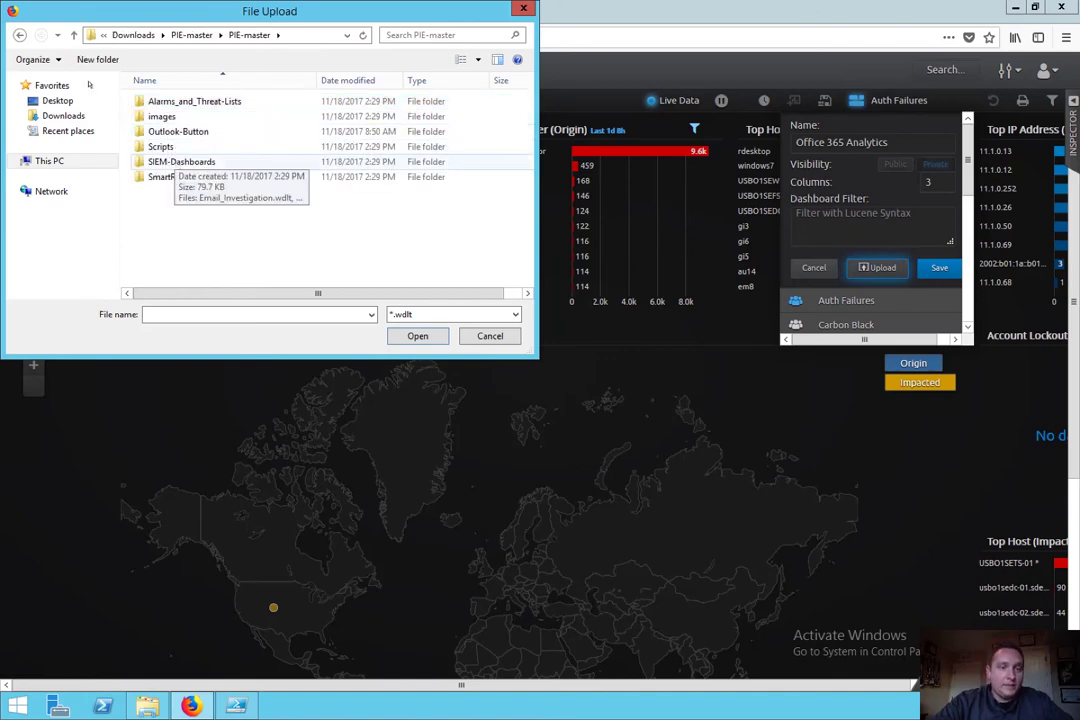
pyautogui.doubleClick(185, 161)
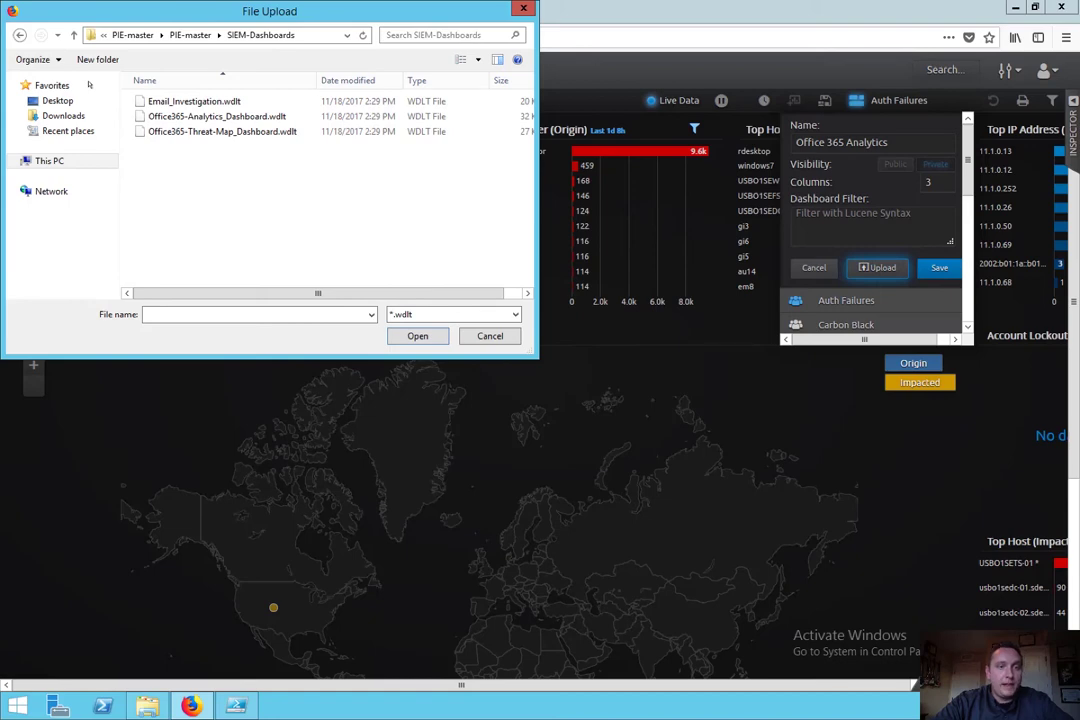
pyautogui.click(205, 116)
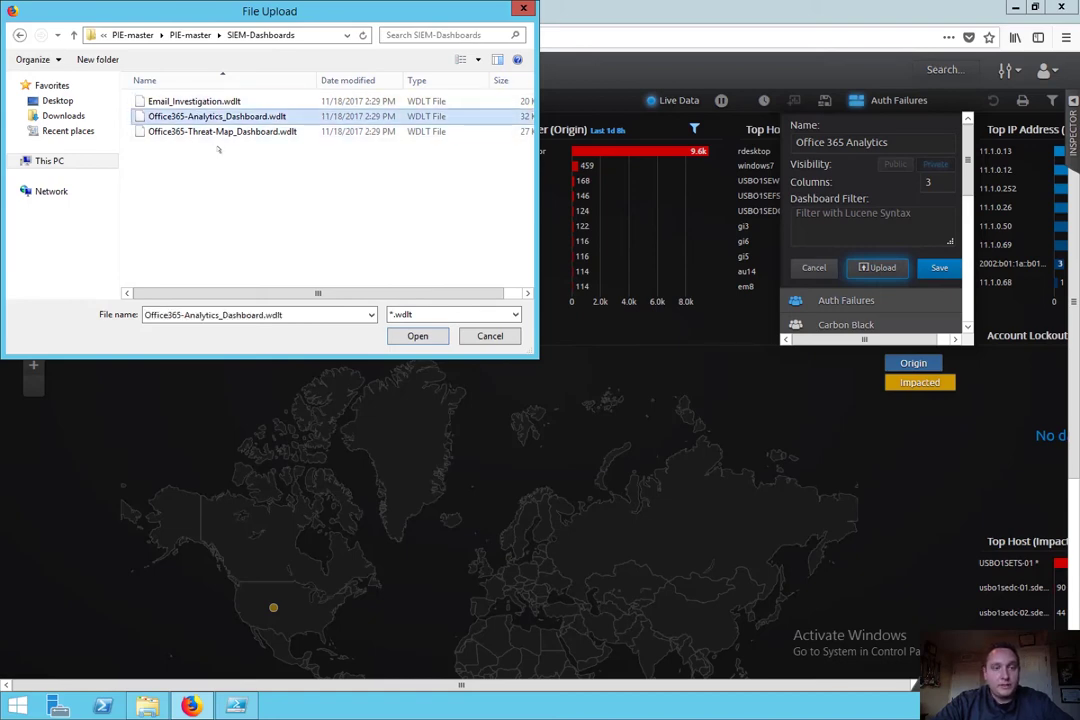
pyautogui.click(413, 335)
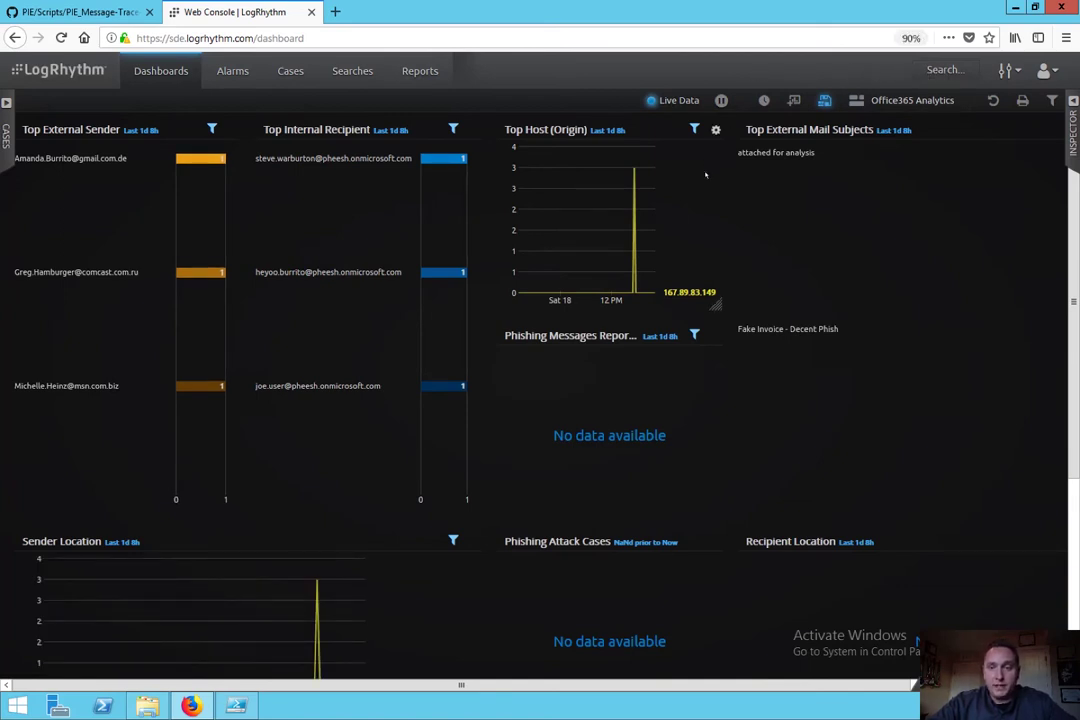
# - Zoom the page out and scroll through the Office365 Analytics dashboard widgets
pyautogui.hotkey('ctrl', '-')
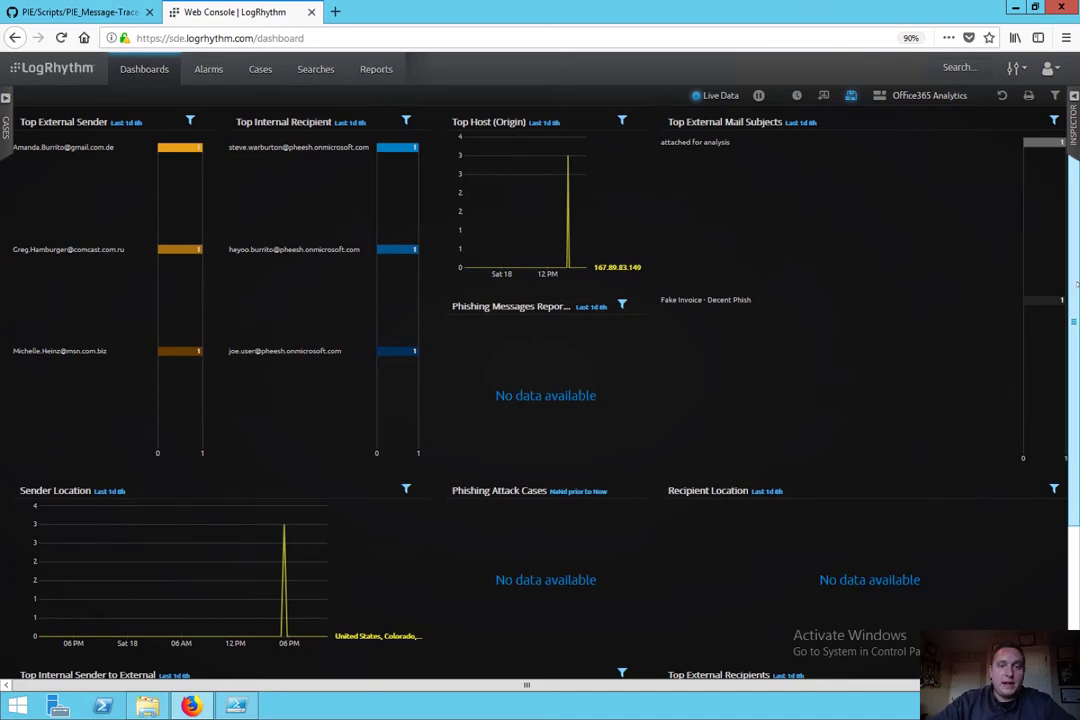
pyautogui.scroll(-2, 1076, 285)
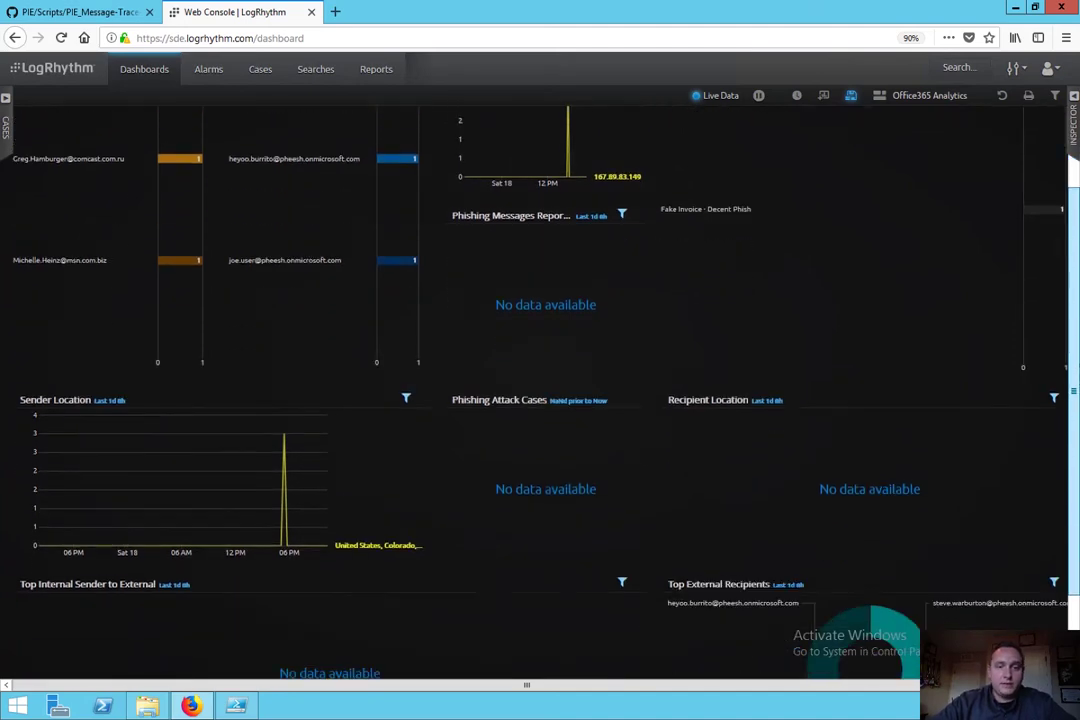
pyautogui.scroll(-2, 1076, 285)
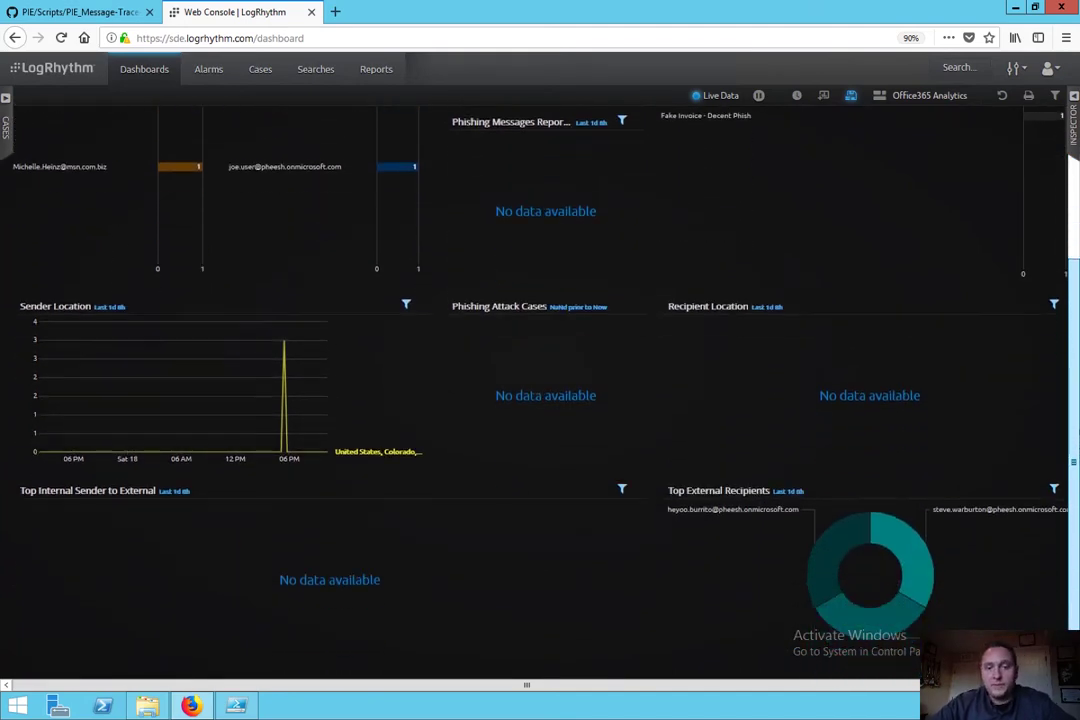
pyautogui.scroll(4, 539, 300)
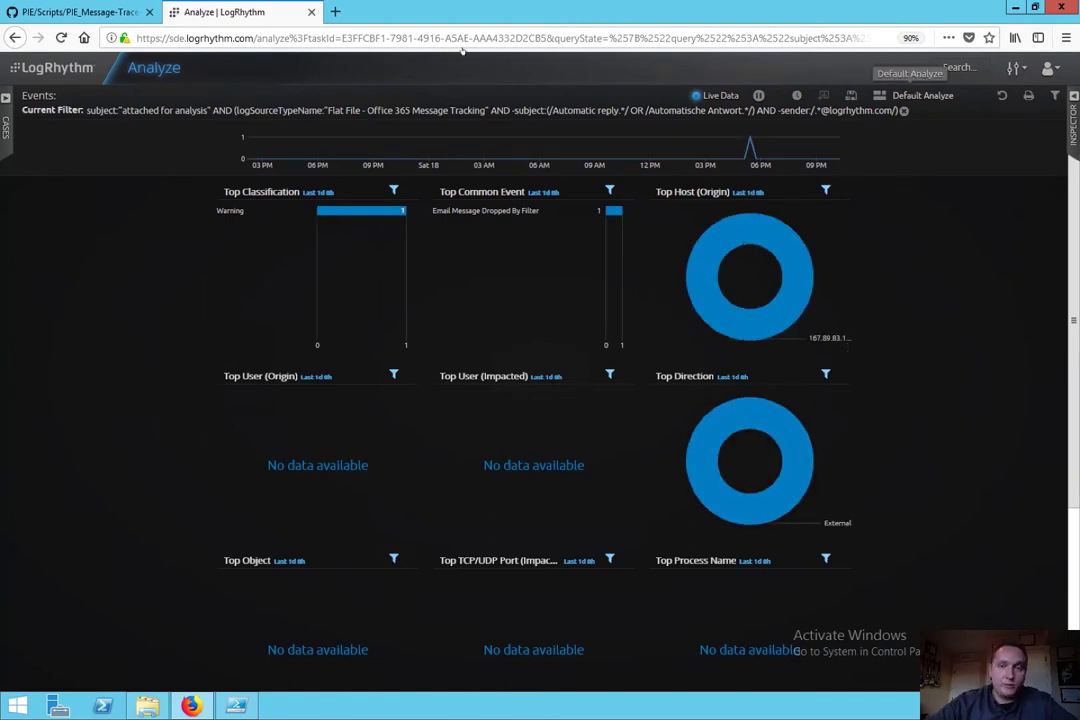
# - Import the Email_Investigation.wdlt analyze layout and return to the dashboards page
pyautogui.click(912, 95)
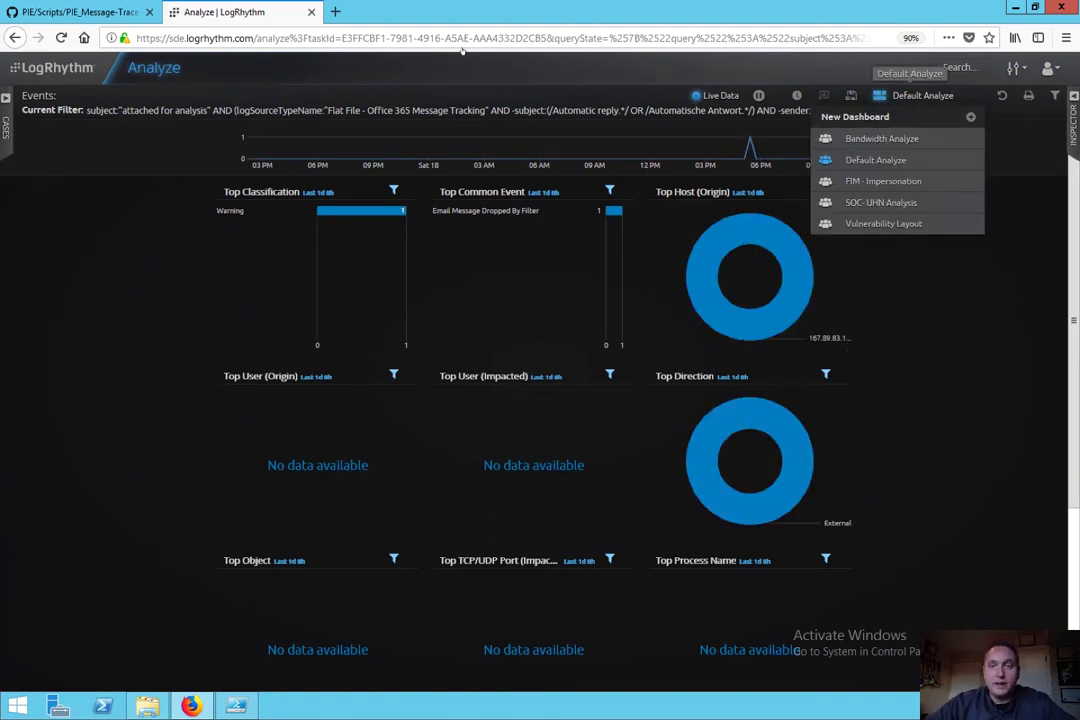
pyautogui.click(971, 118)
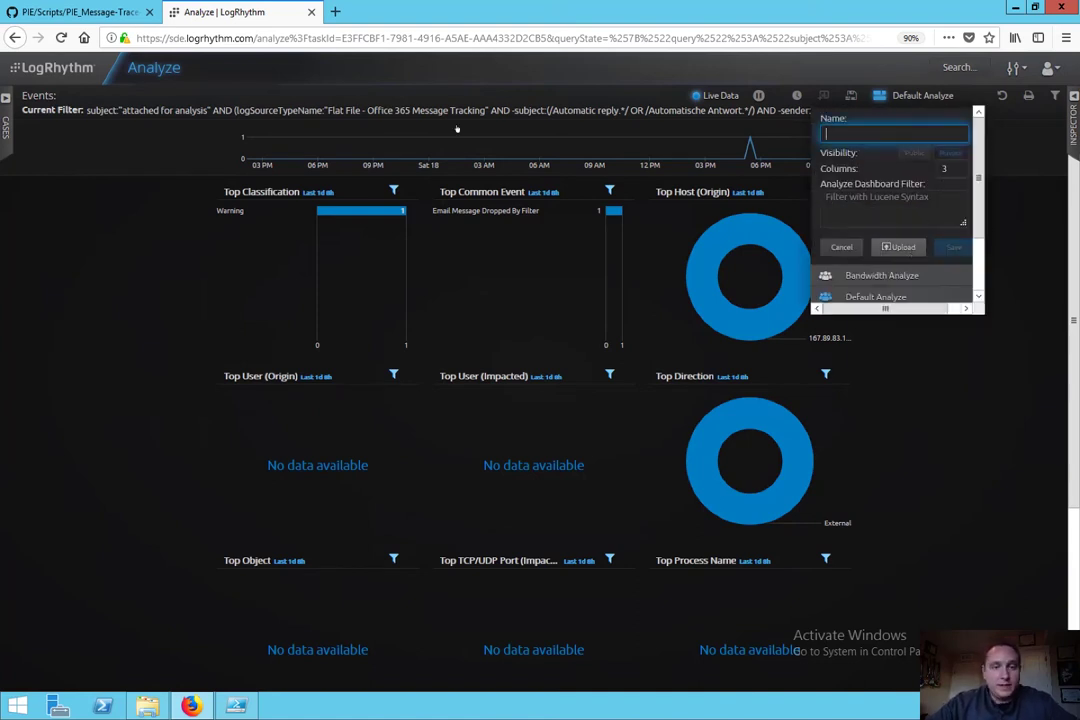
pyautogui.click(903, 248)
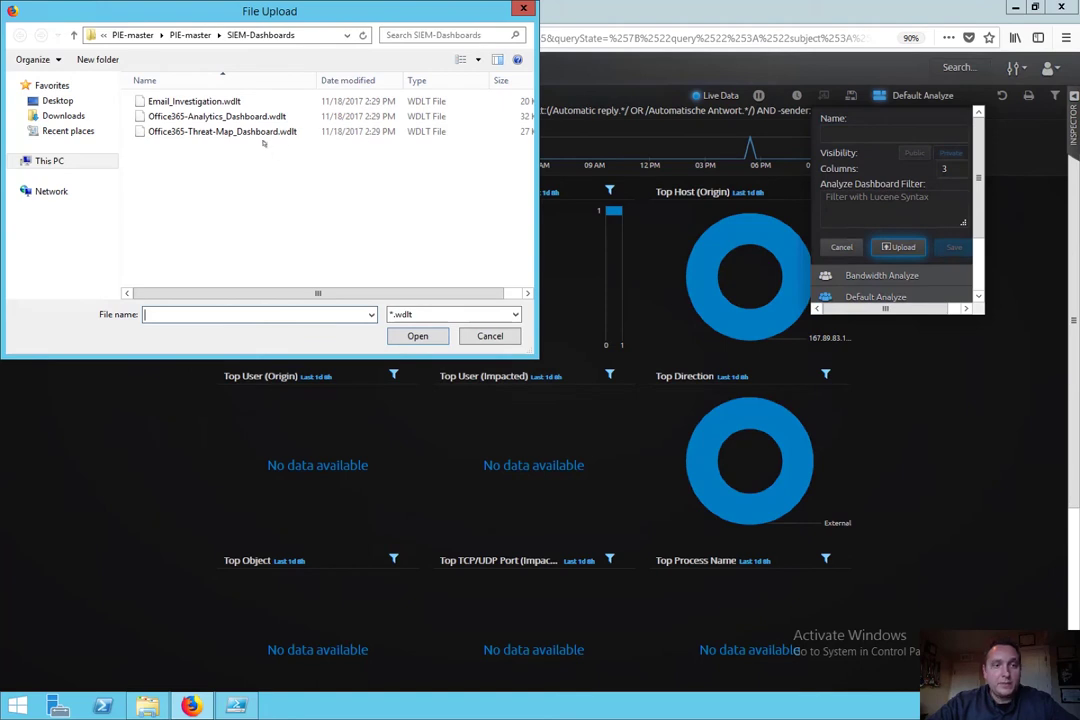
pyautogui.click(192, 102)
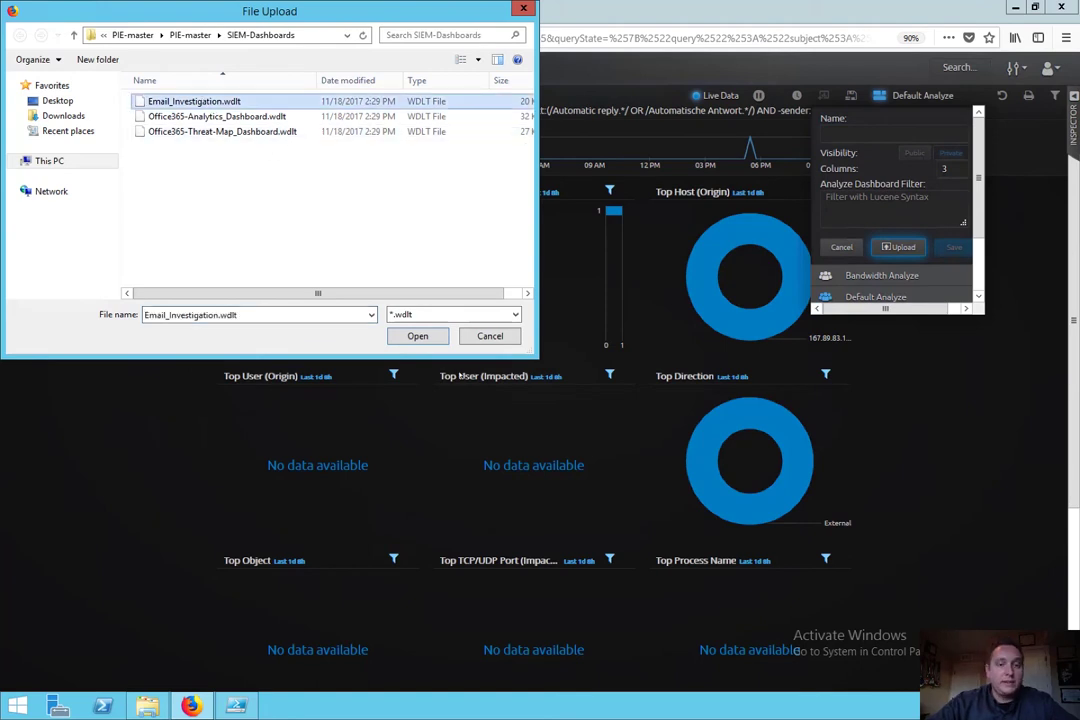
pyautogui.click(400, 338)
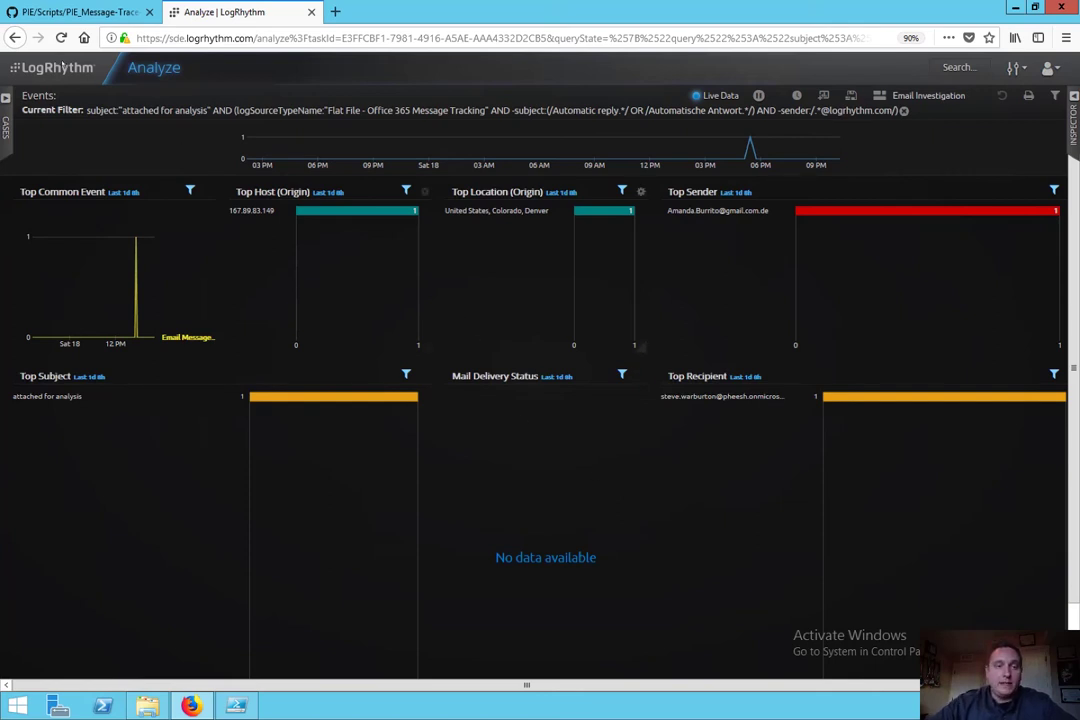
pyautogui.click(27, 37)
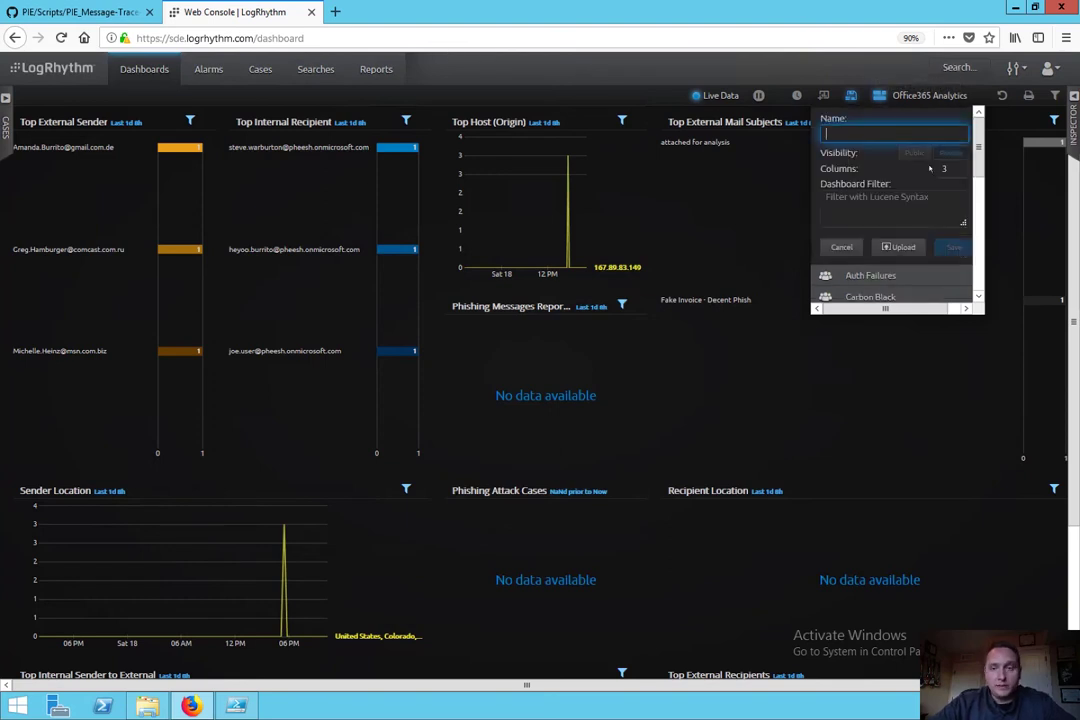
# - Upload the Office365-Threat-Map_Dashboard.wdlt dashboard file
pyautogui.click(898, 247)
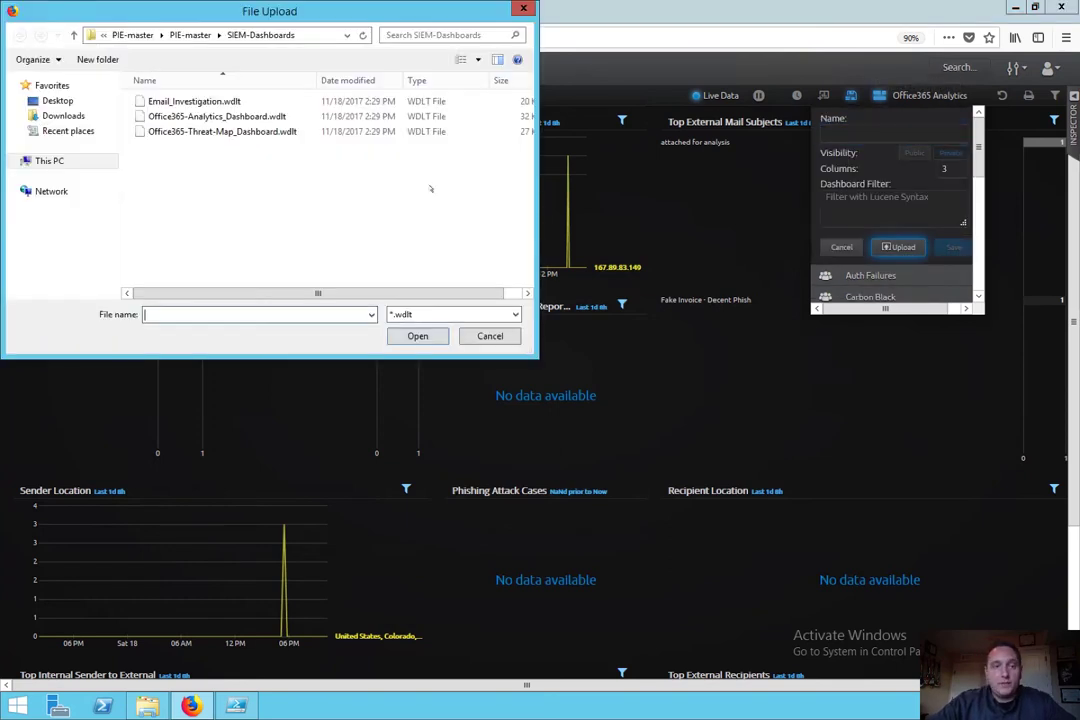
pyautogui.click(220, 131)
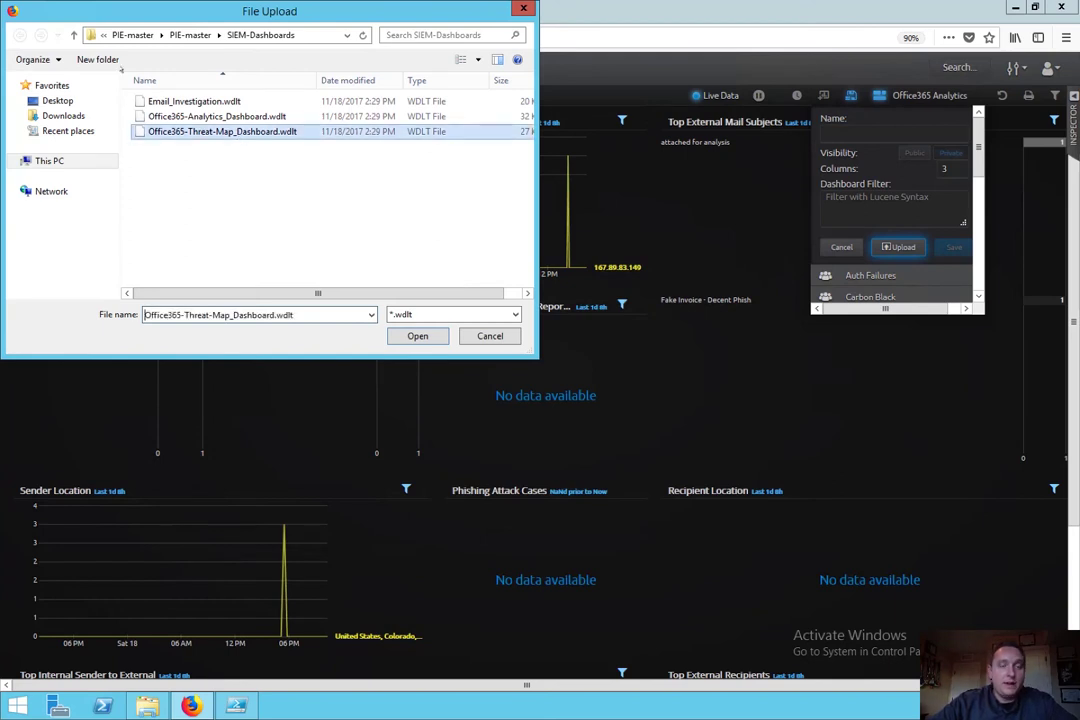
pyautogui.press('Return')
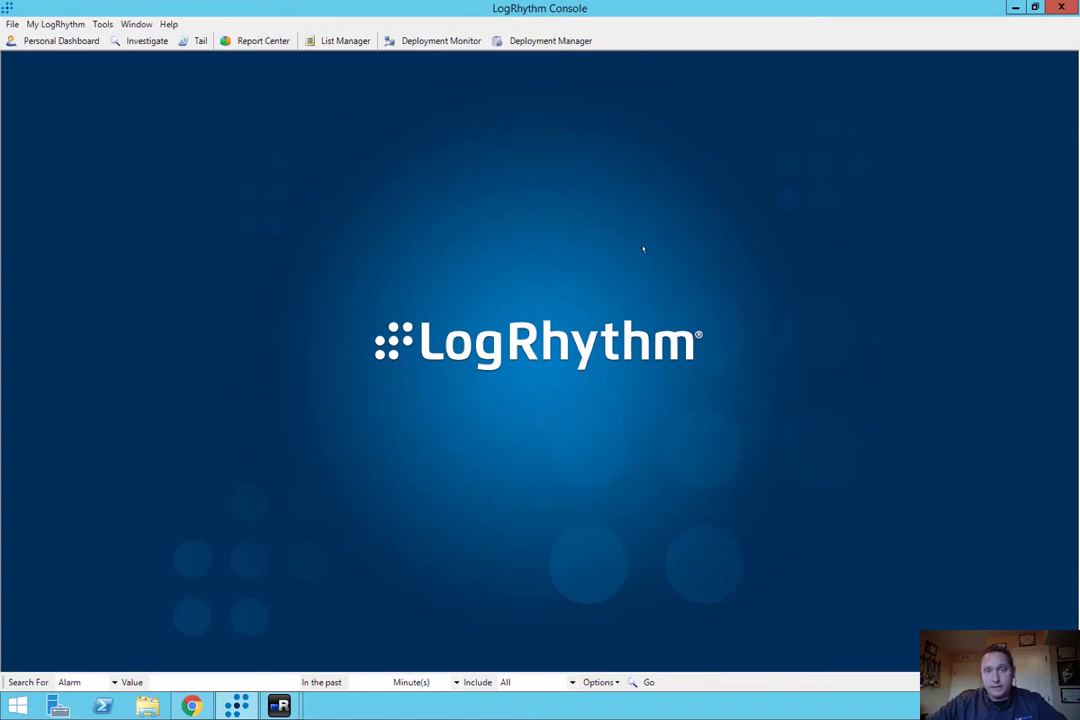
# - Show Deployment Manager's Log Processing Policies filtered by log source type 'office'
pyautogui.click(540, 40)
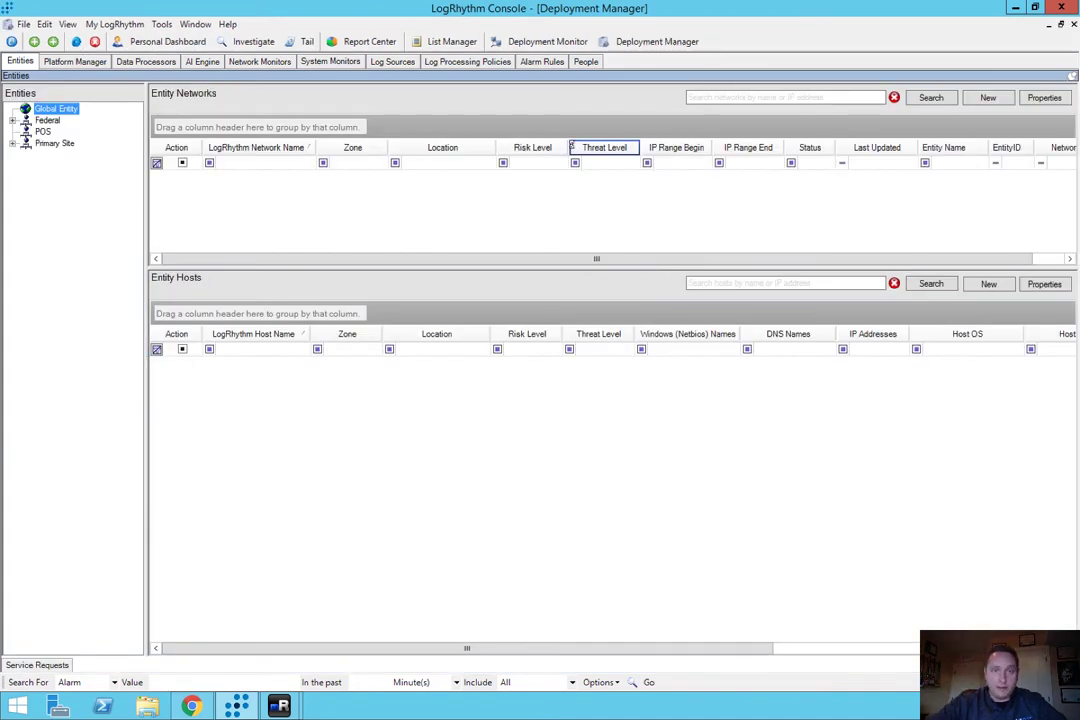
pyautogui.click(464, 64)
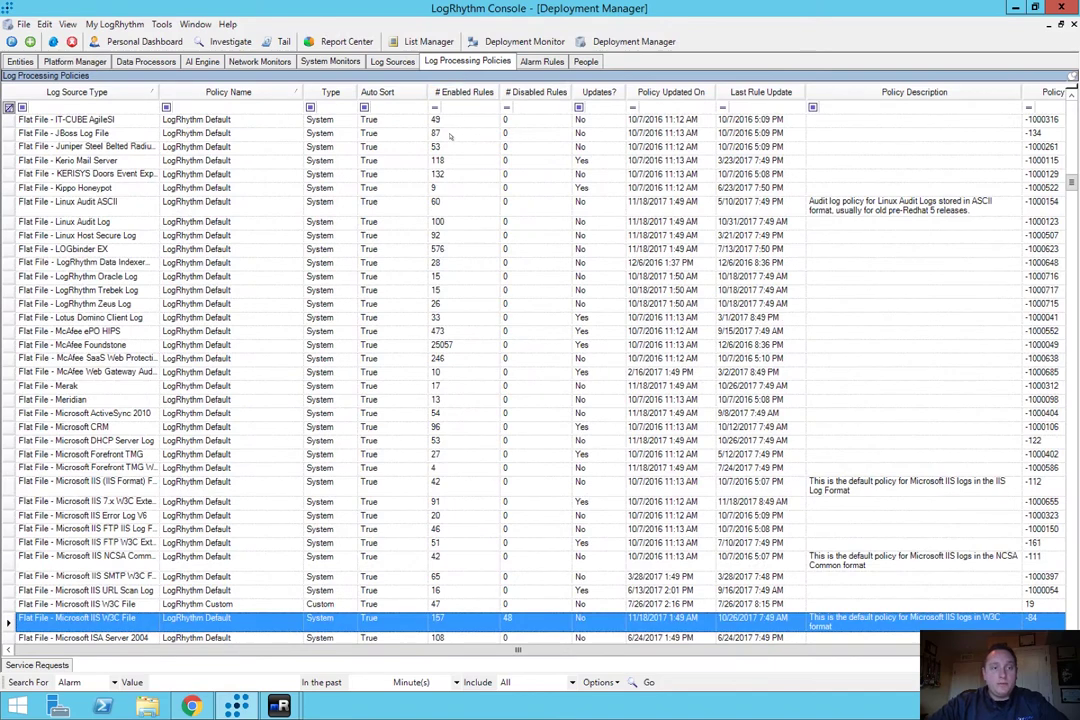
pyautogui.hotkey('ctrl', 'Home')
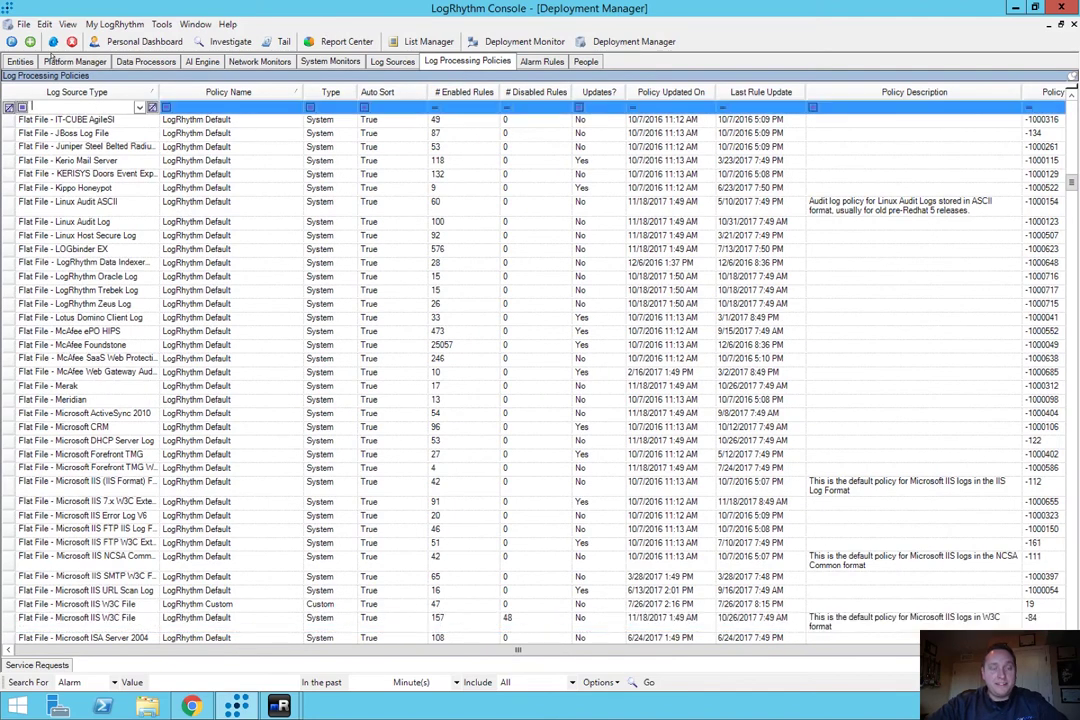
pyautogui.write('office')
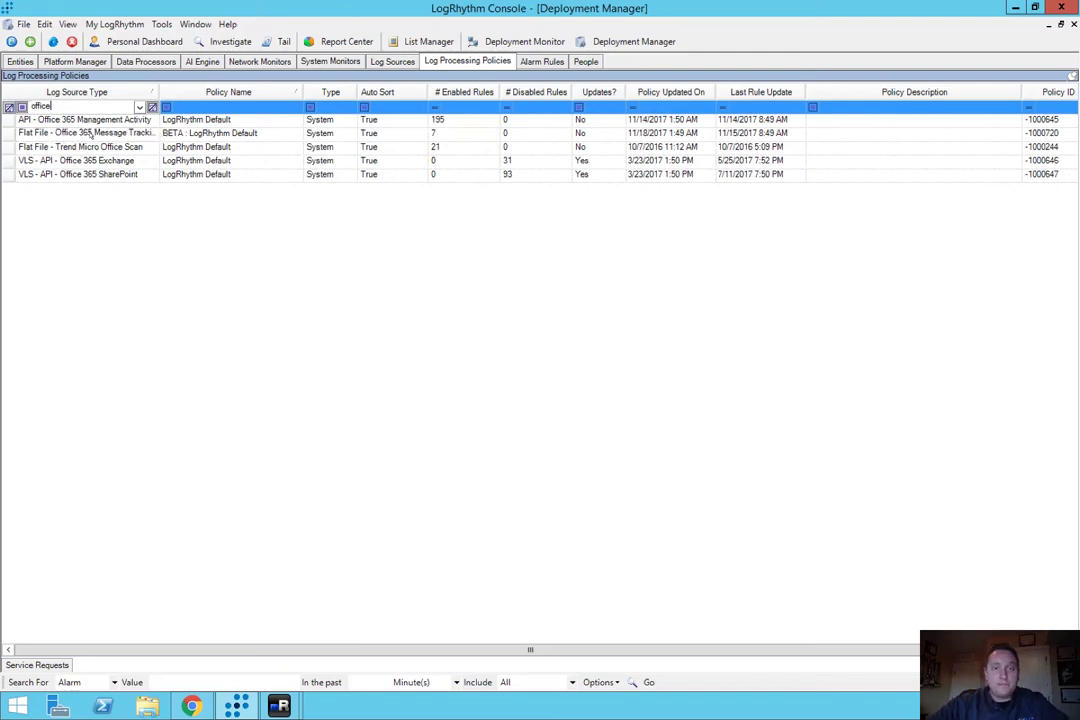
# - Open the Office 365 Message Tracking policy and check all displayed rules for bulk properties
pyautogui.doubleClick(91, 133)
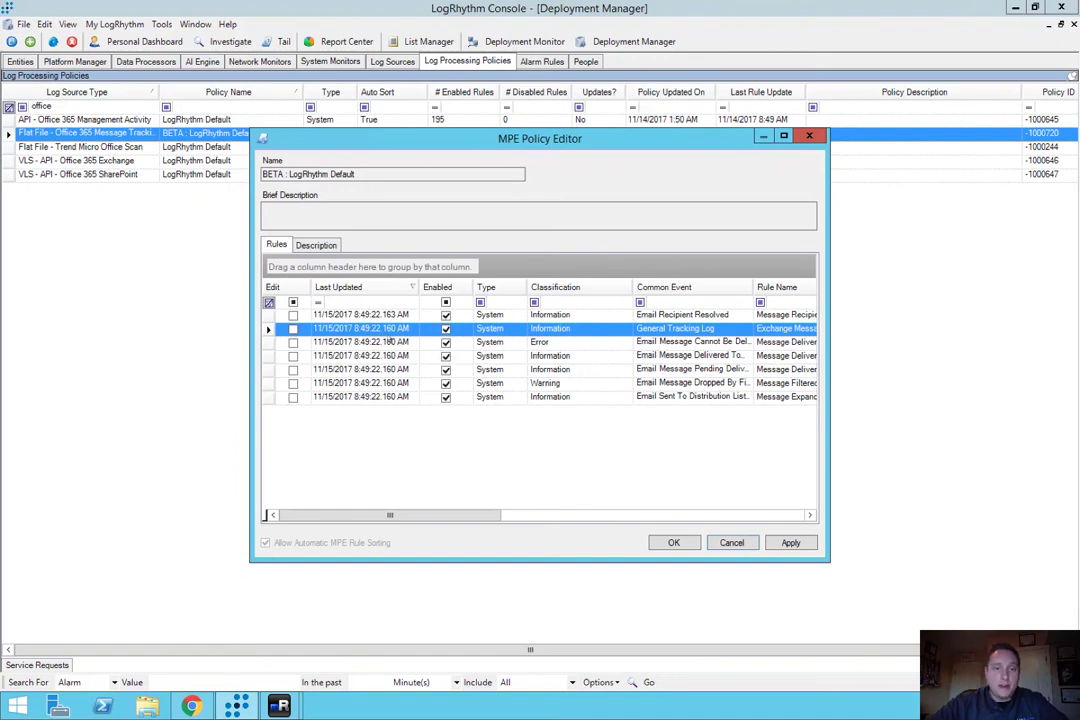
pyautogui.rightClick(388, 344)
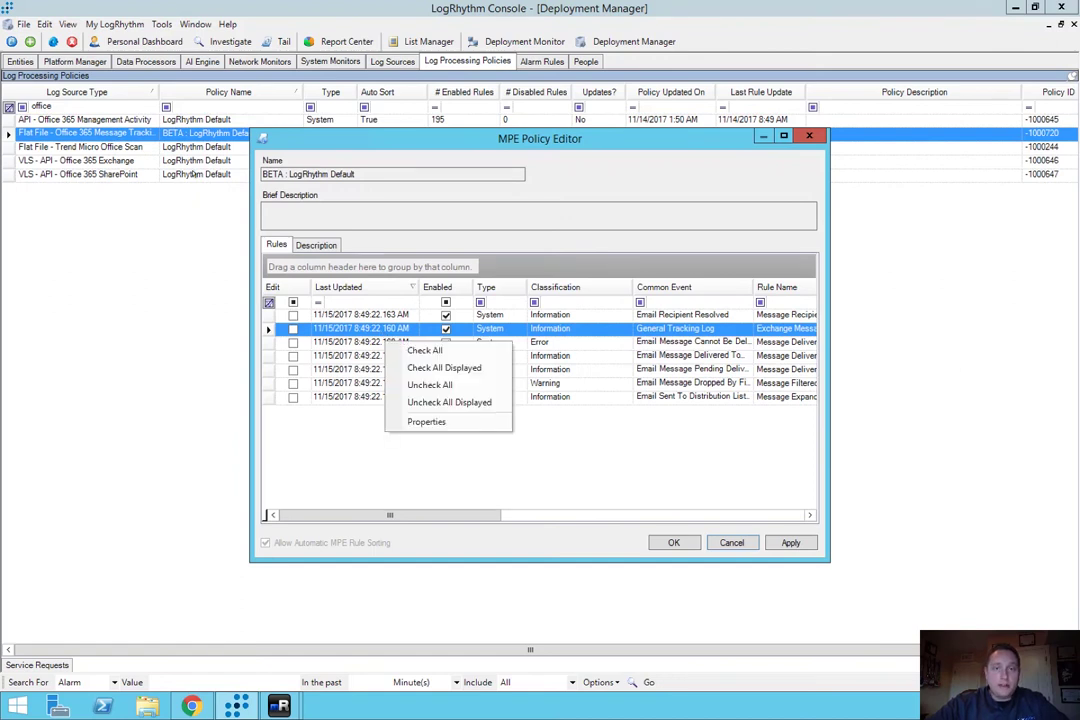
pyautogui.click(402, 368)
pyautogui.rightClick(401, 371)
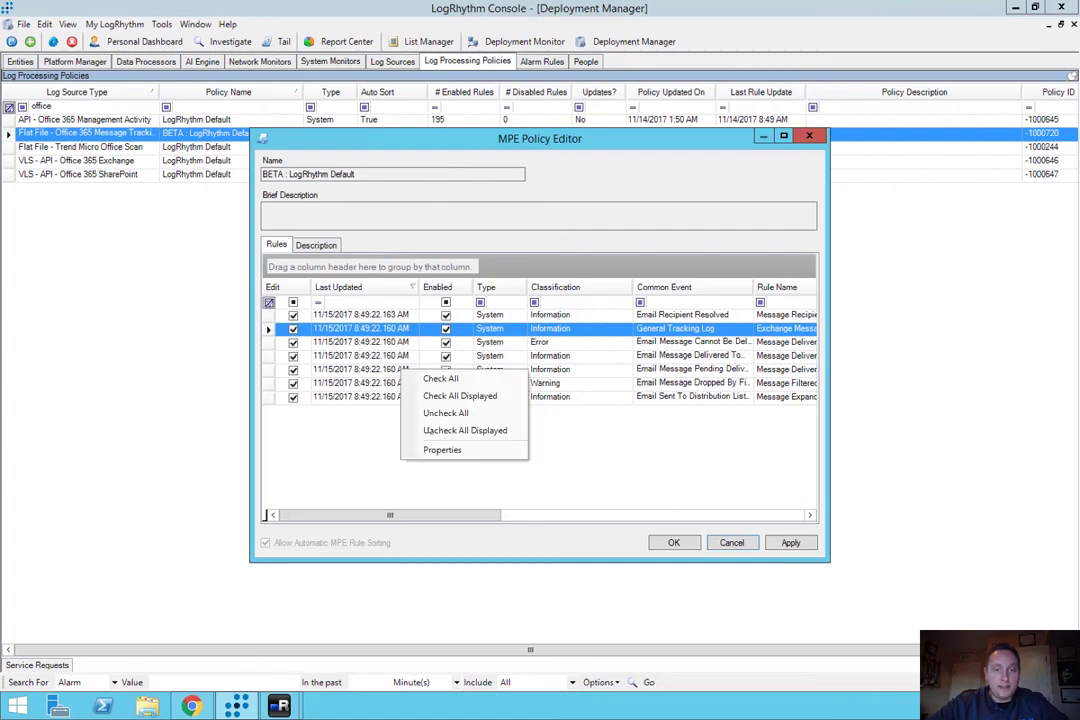
pyautogui.click(442, 450)
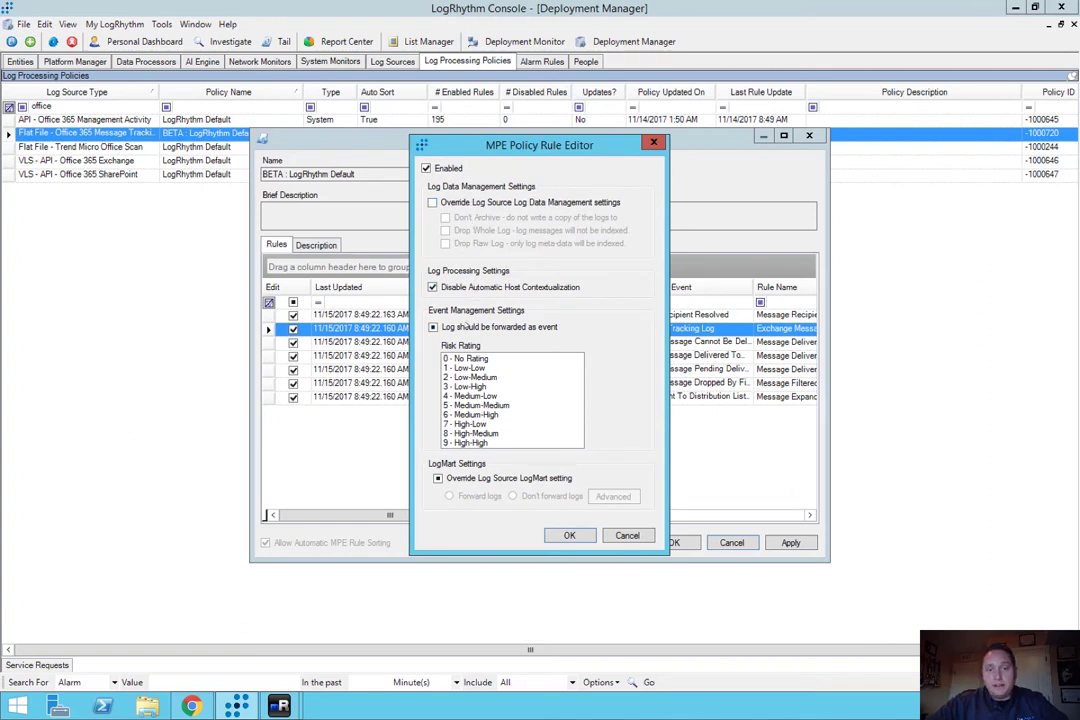
# - Set the rules to forward logs as events and to LogMart, and save the policy
pyautogui.press('space')
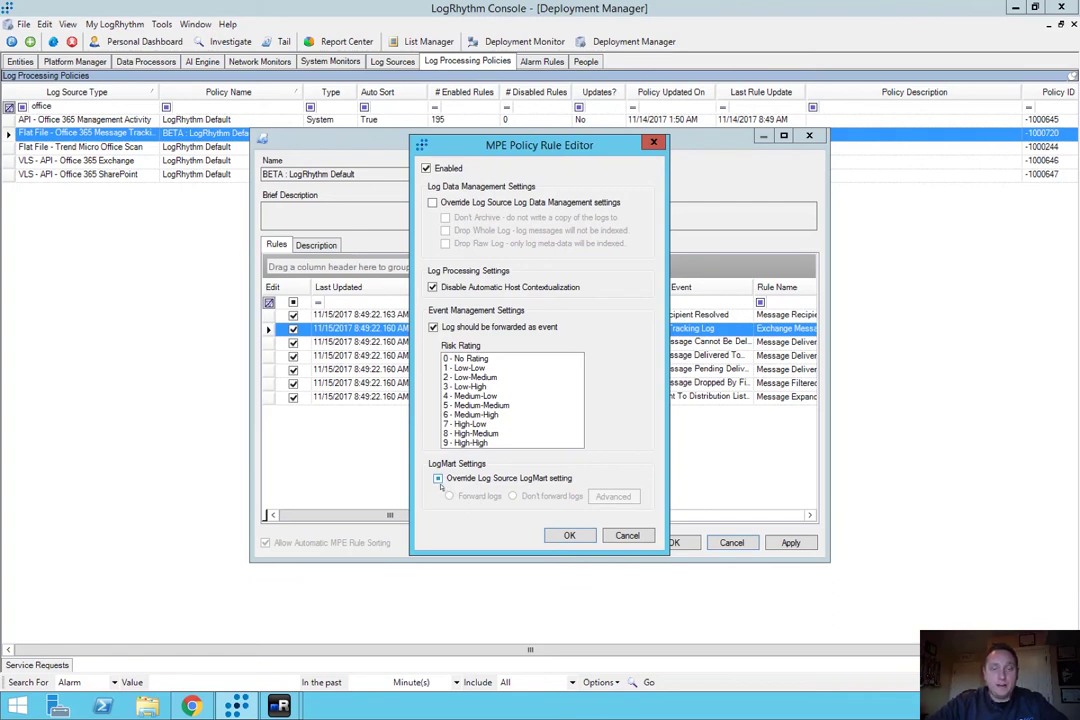
pyautogui.click(438, 479)
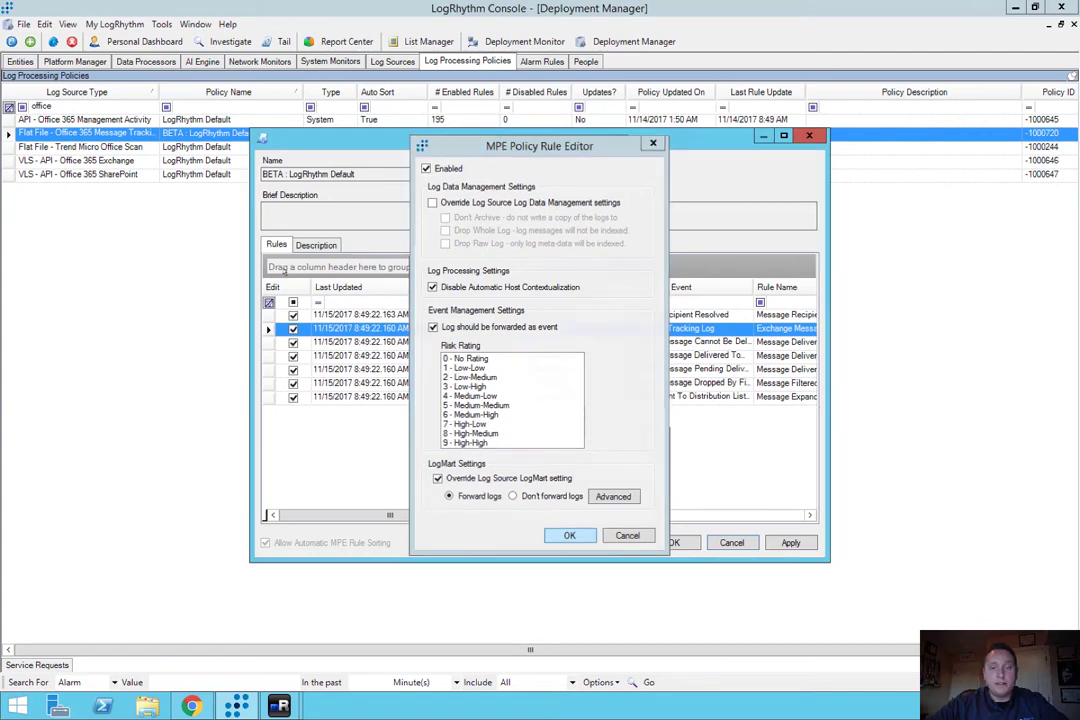
pyautogui.click(569, 535)
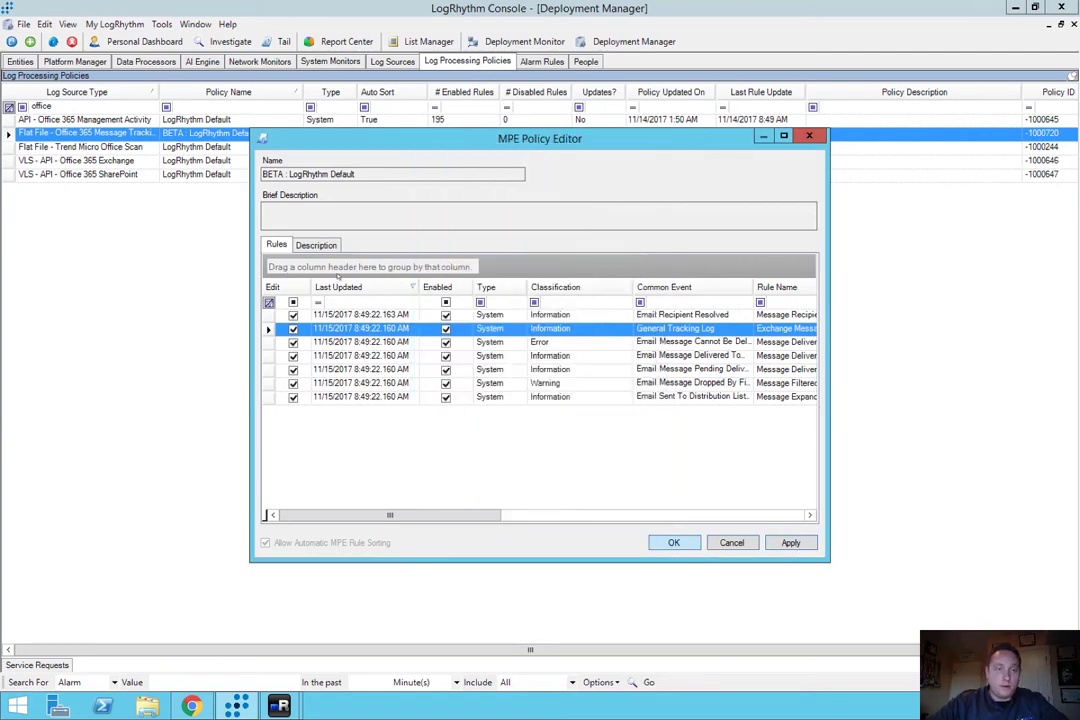
pyautogui.press('Return')
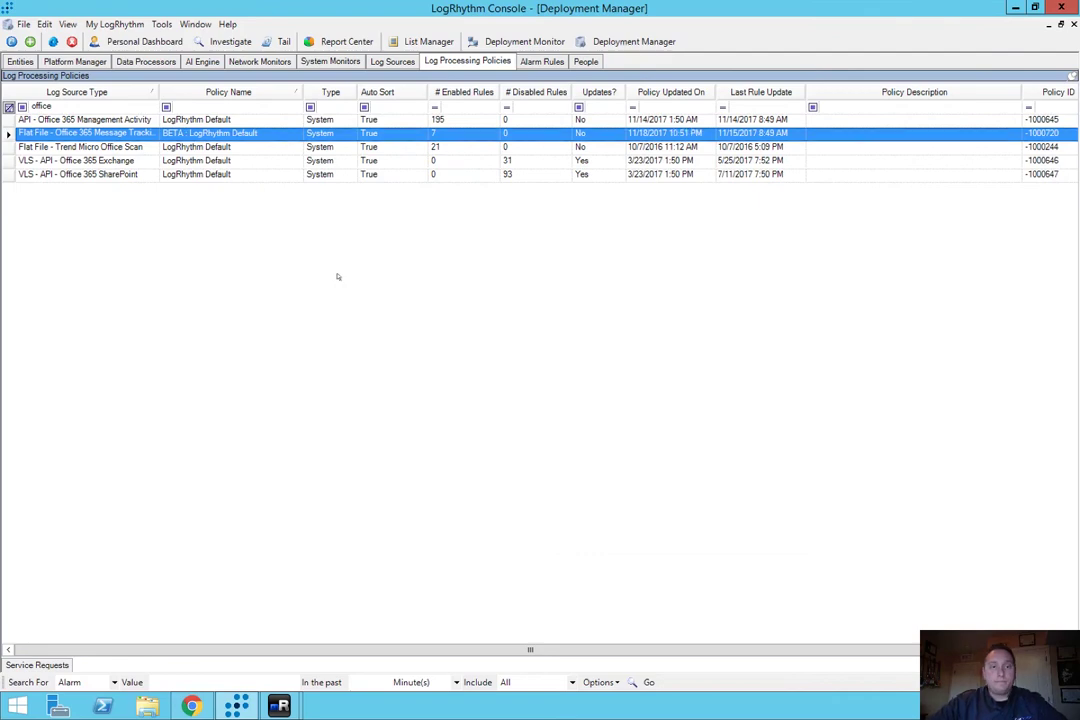
pyautogui.click(203, 62)
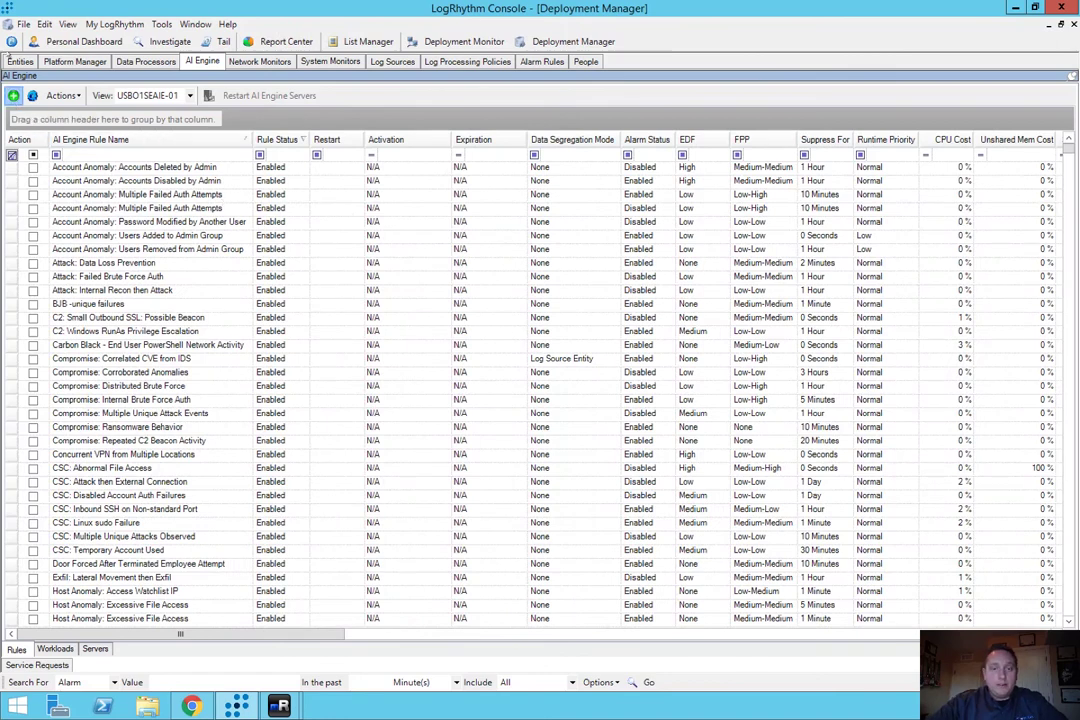
# - Create a new AI Engine rule containing a Log Observed block
pyautogui.click(13, 95)
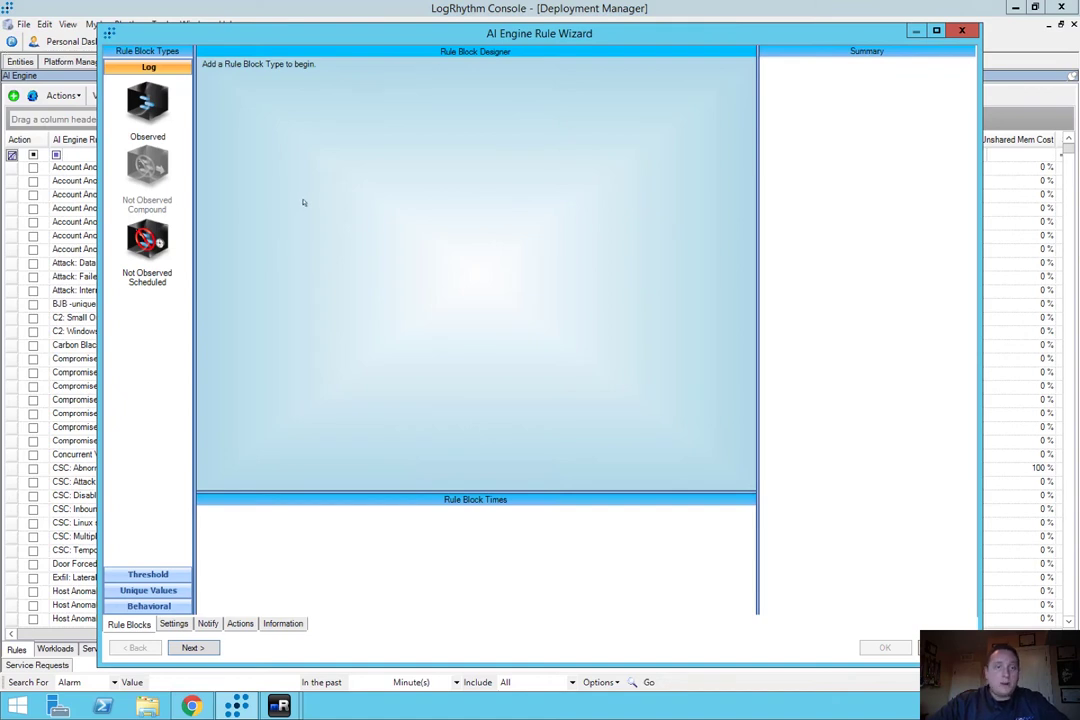
pyautogui.moveTo(147, 100); pyautogui.dragTo(222, 97)
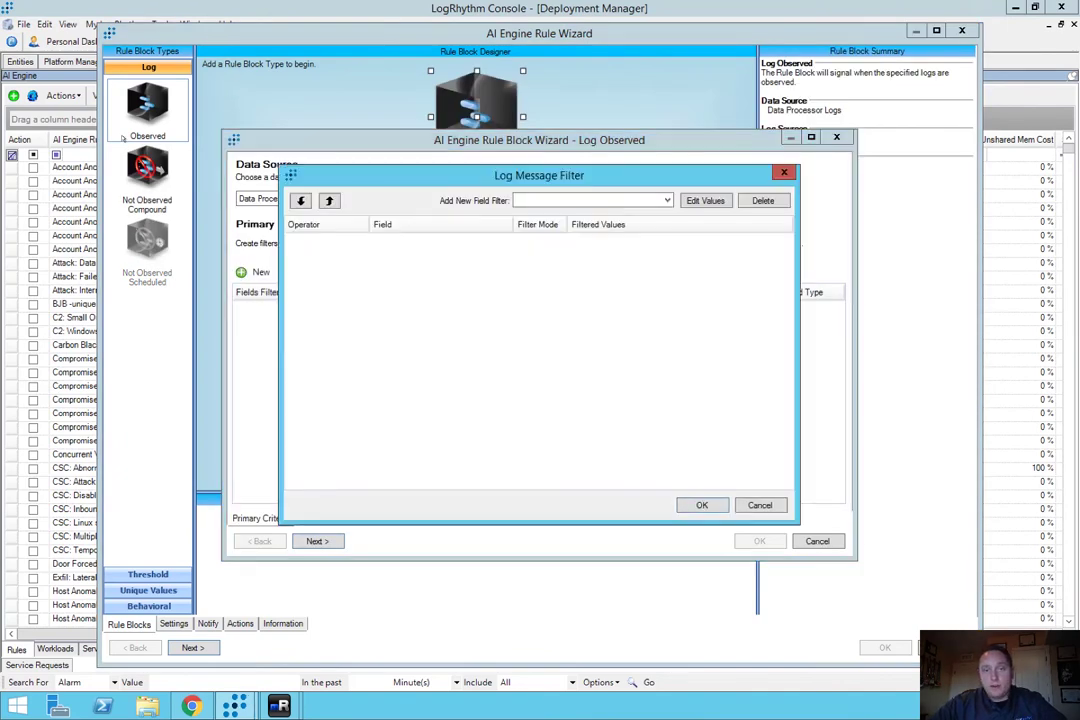
pyautogui.click(566, 200)
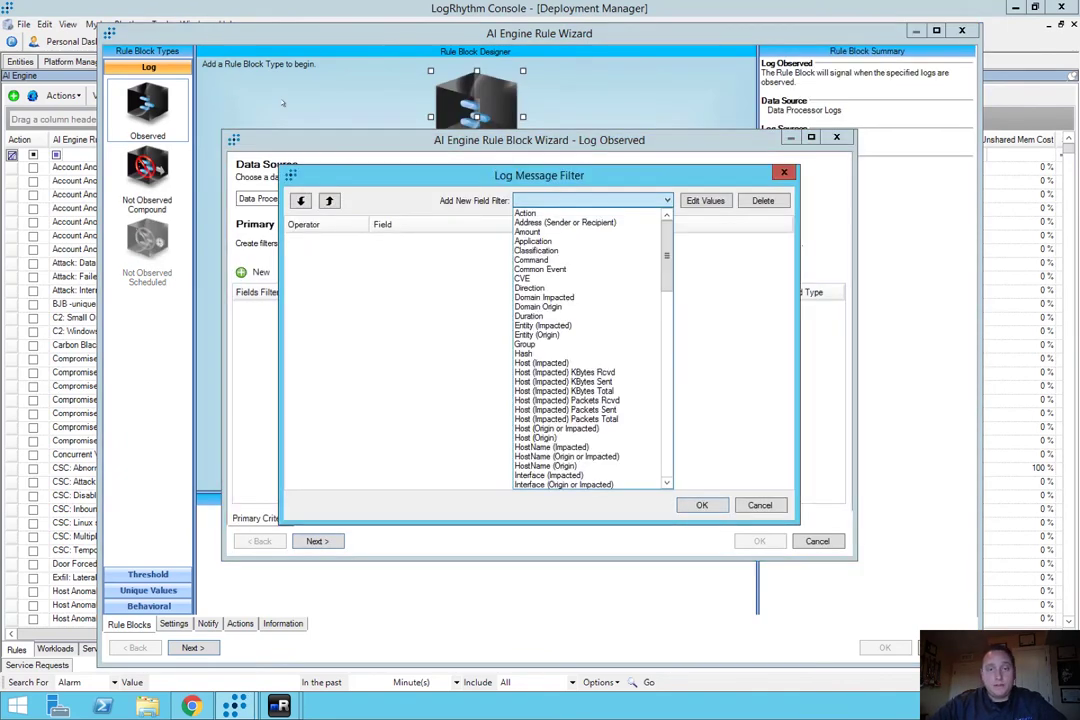
# - Add a Recipient primary filter matching the phishing mailbox address
pyautogui.press('l')
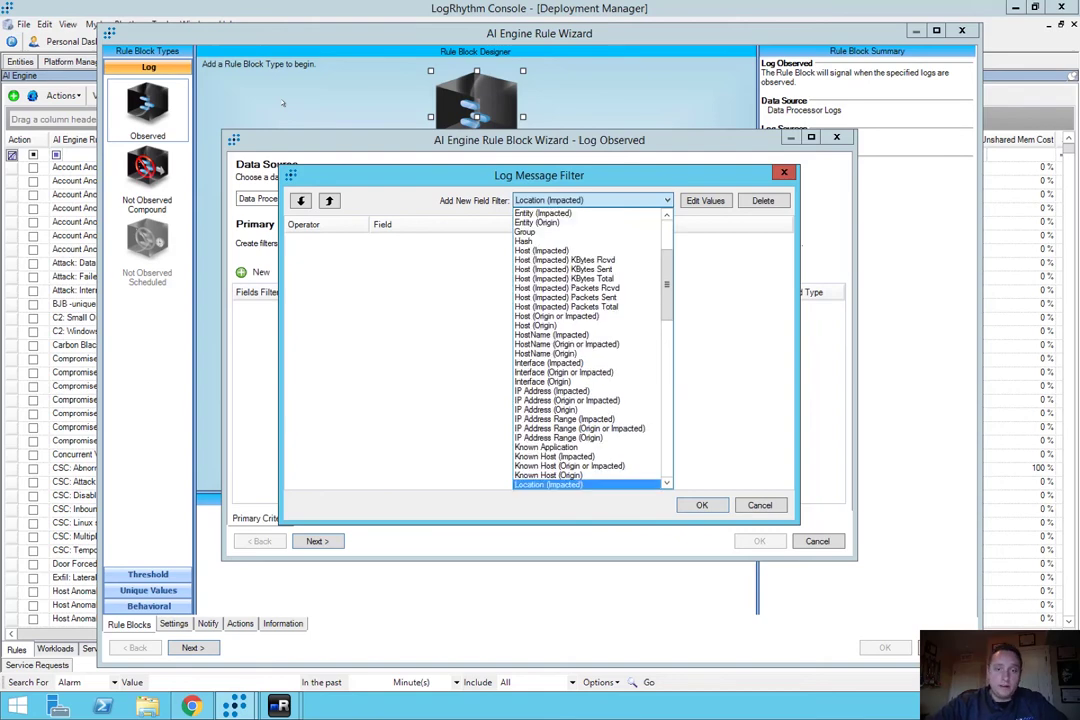
pyautogui.press('s')
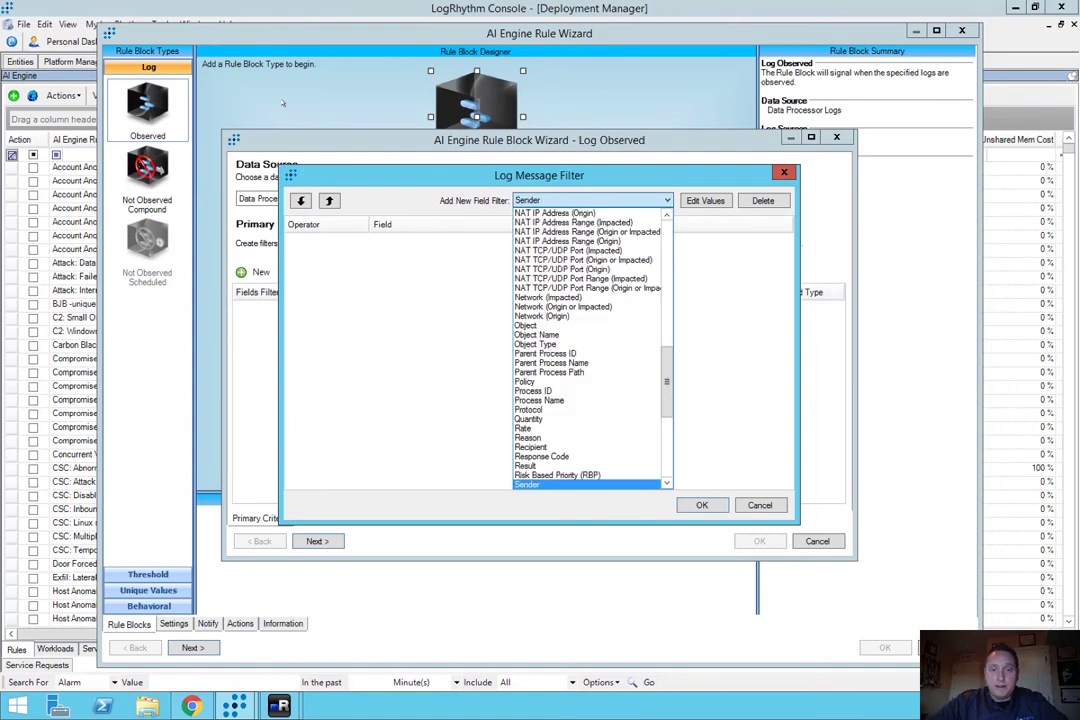
pyautogui.press('r')
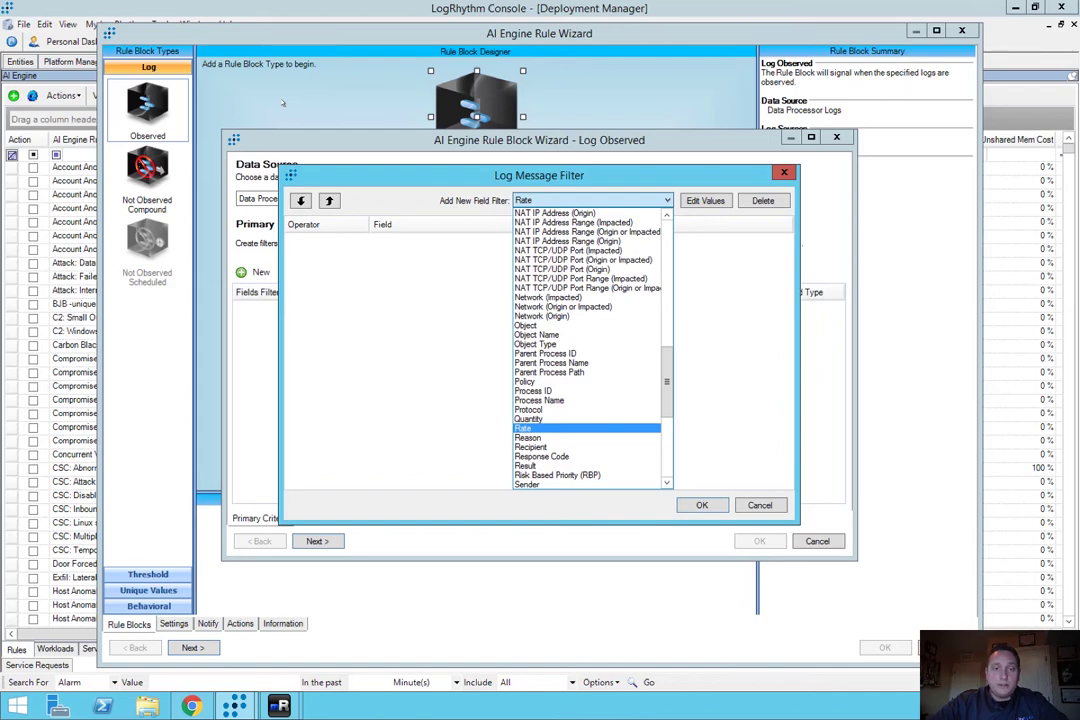
pyautogui.press('Down')
pyautogui.press('Down')
pyautogui.press('Return')
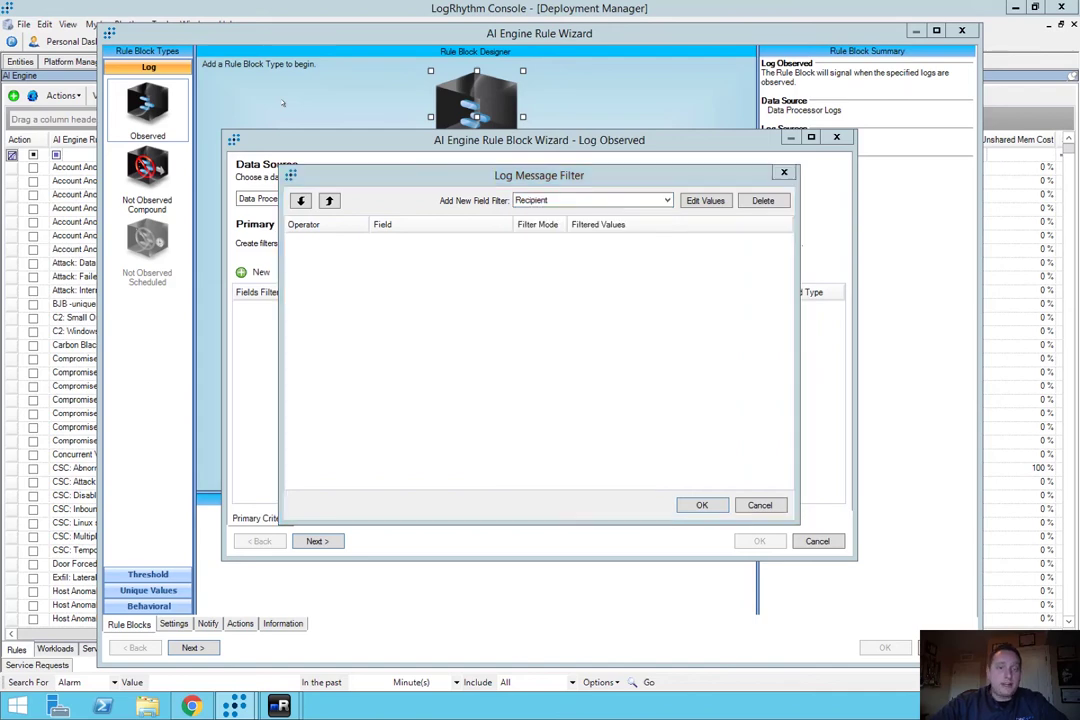
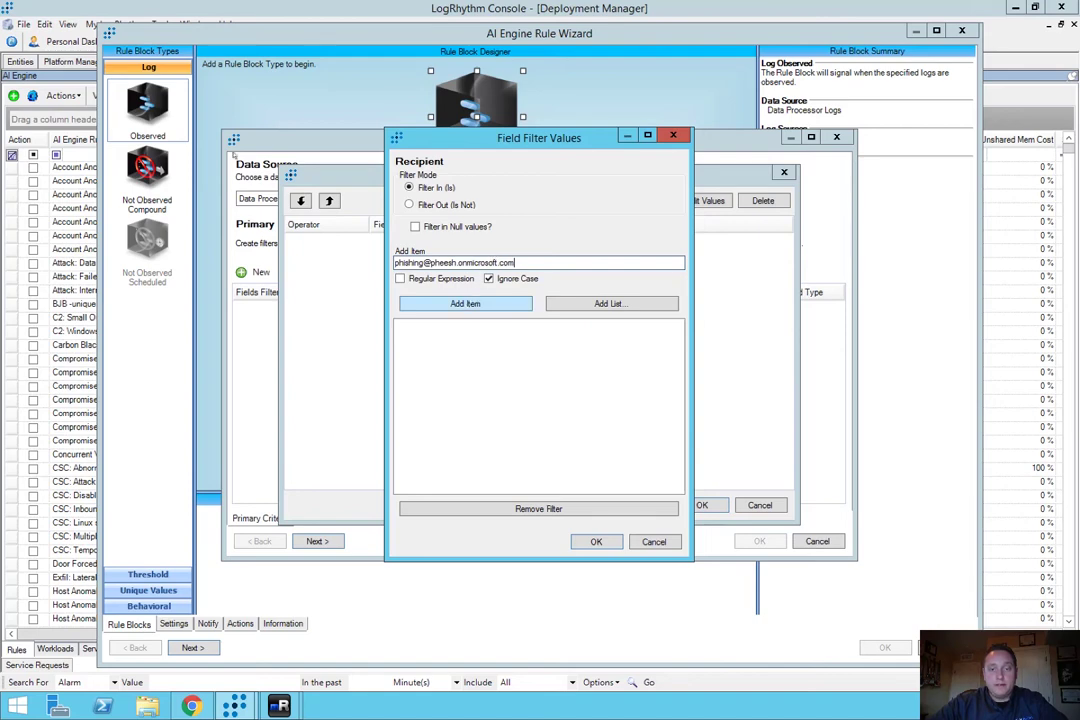
pyautogui.click(465, 303)
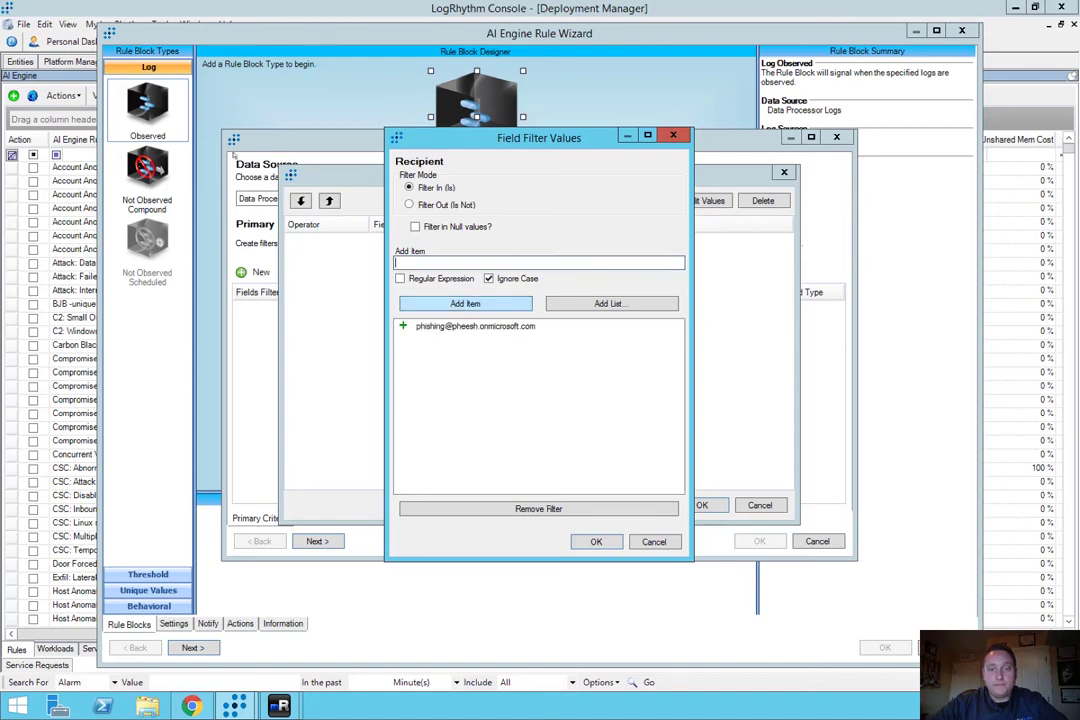
pyautogui.click(594, 541)
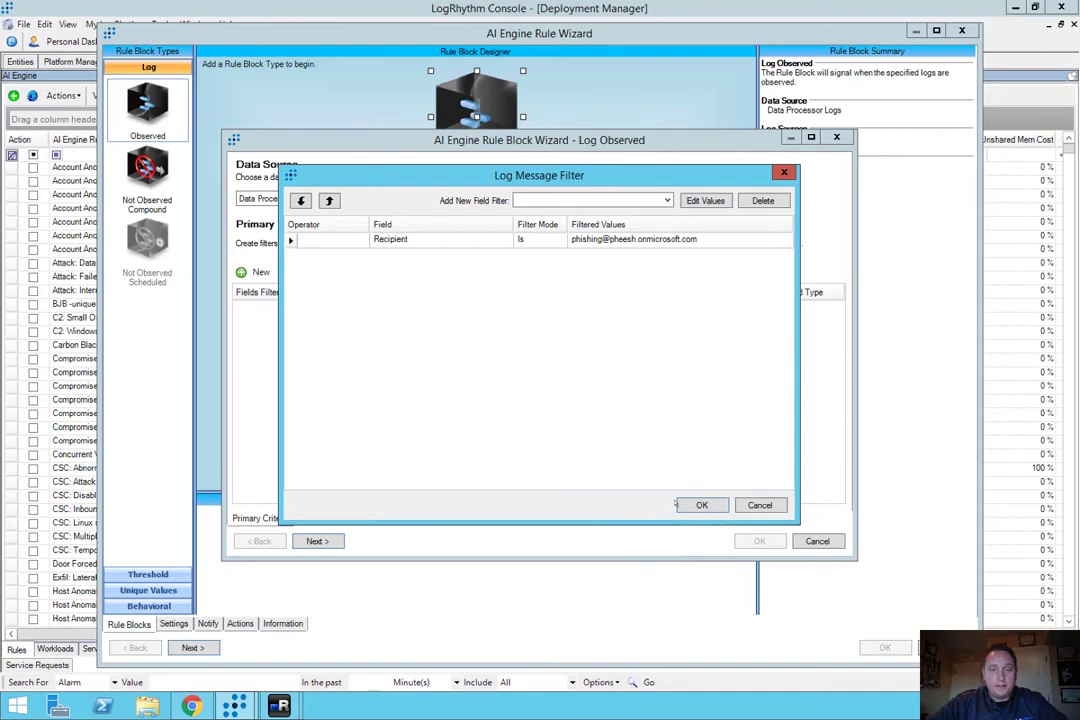
pyautogui.press('Return')
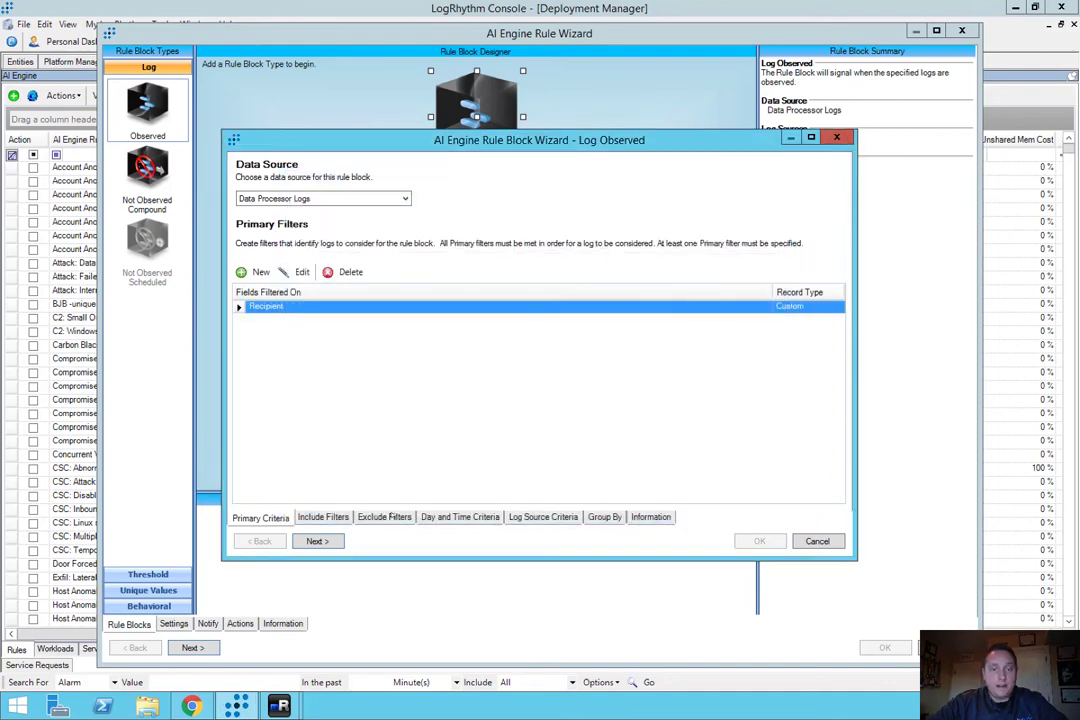
# - Restrict the Log Observed block to the two O365 log sources found by searching 'pie'
pyautogui.click(552, 518)
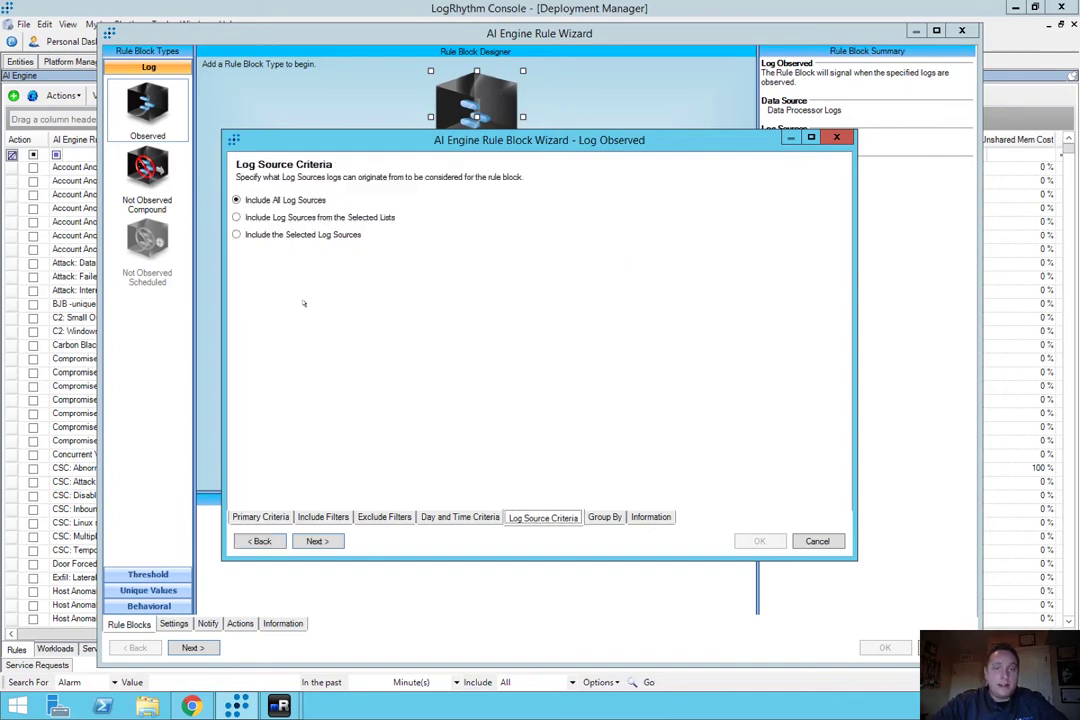
pyautogui.click(237, 234)
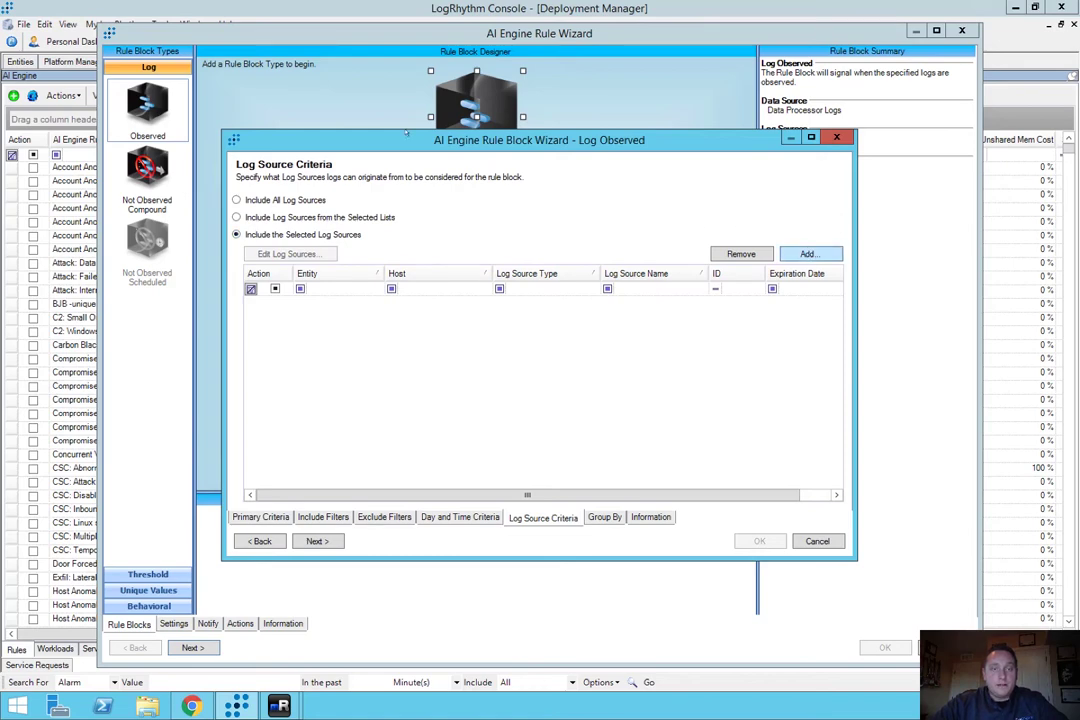
pyautogui.click(807, 254)
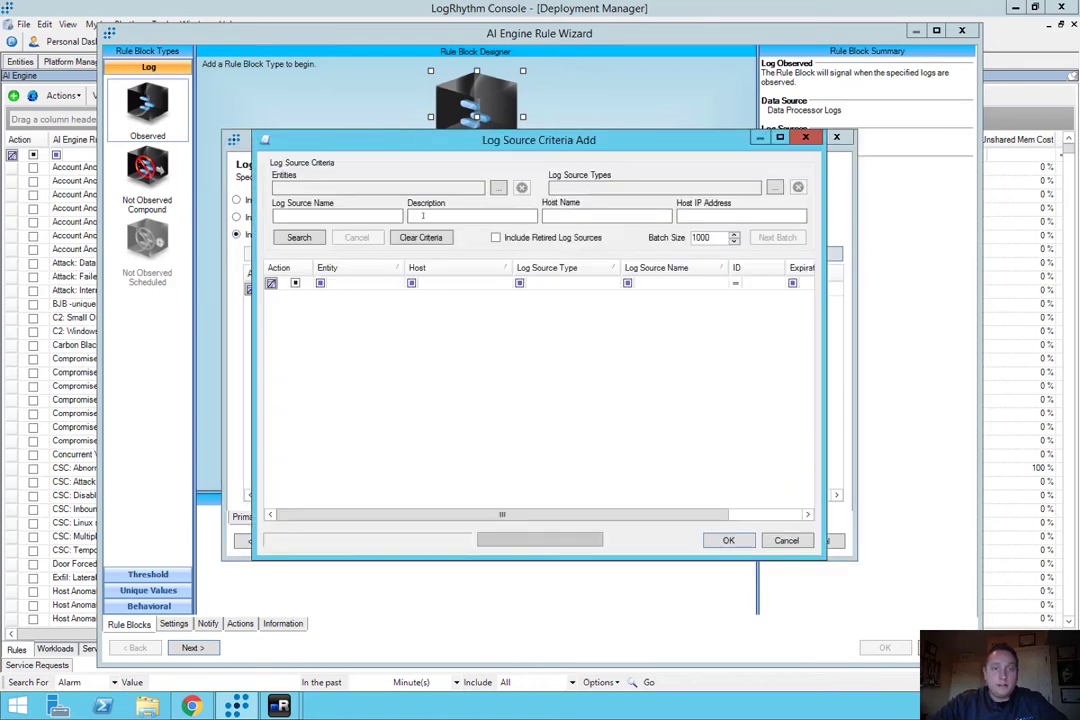
pyautogui.click(376, 214)
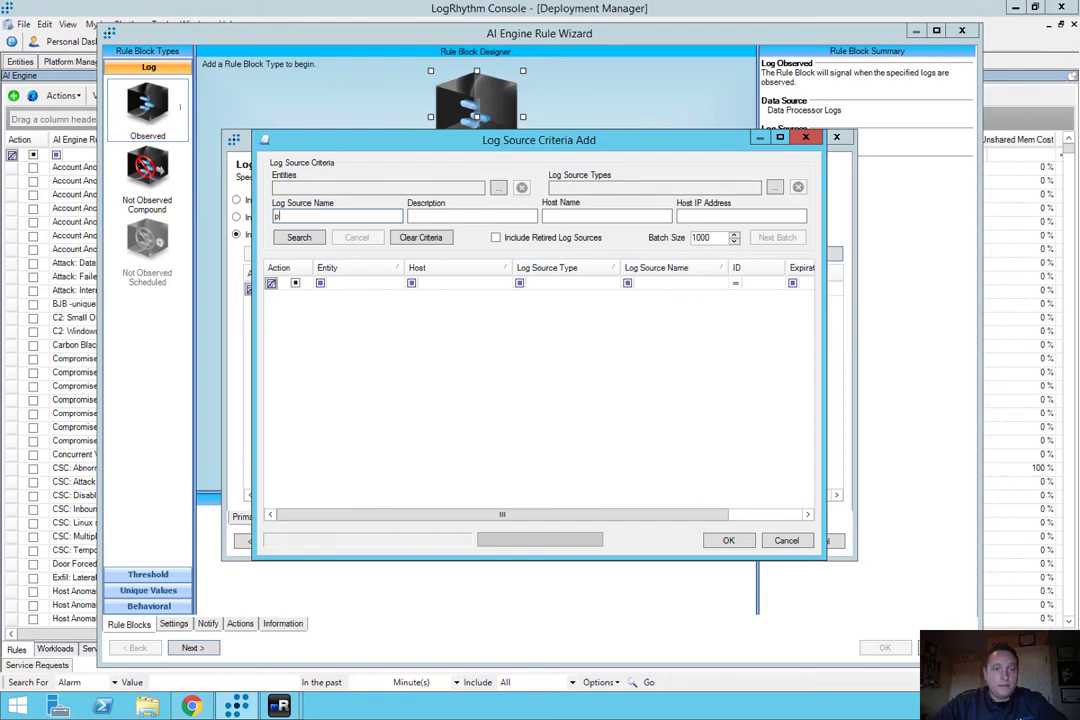
pyautogui.write('pie')
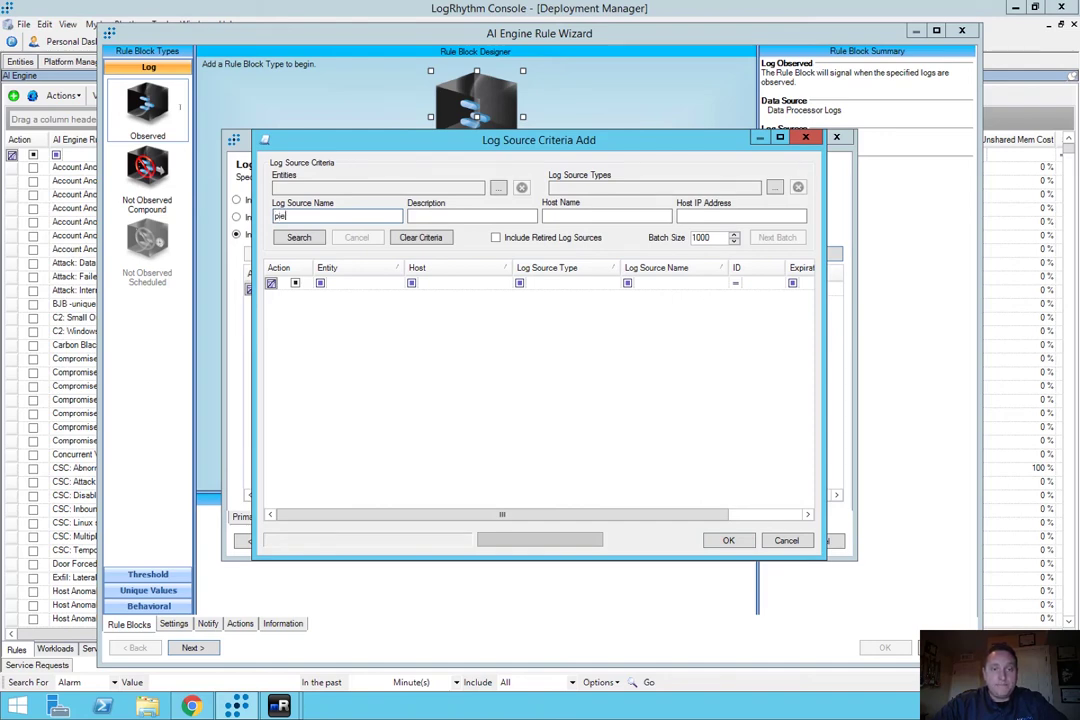
pyautogui.click(299, 240)
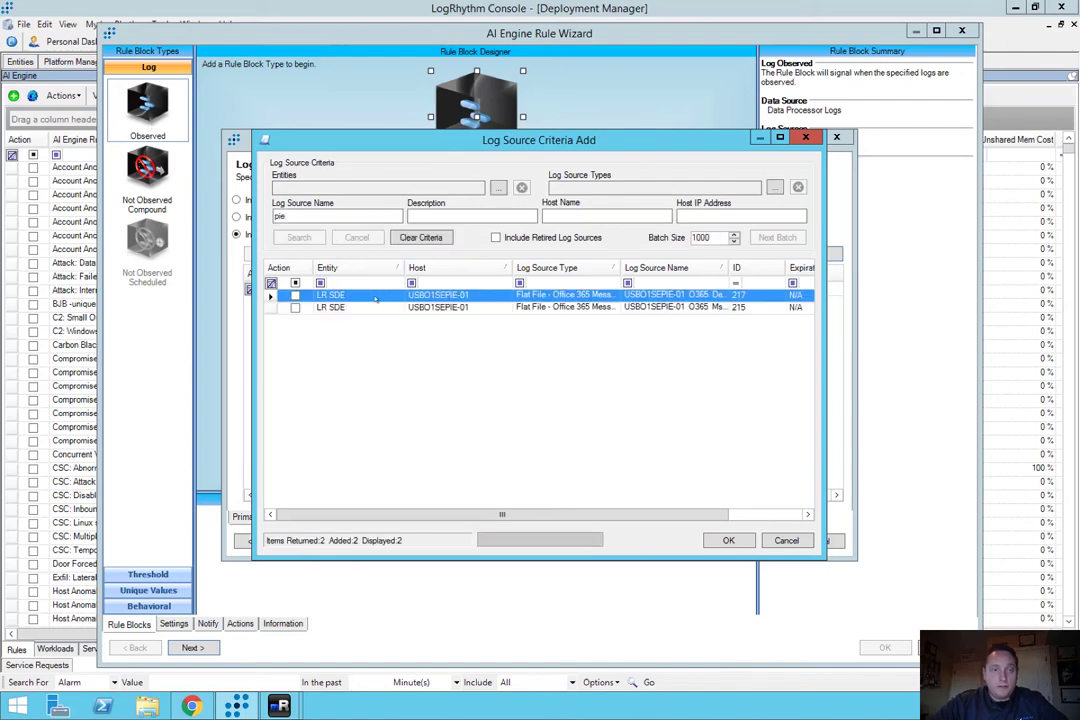
pyautogui.click(295, 295)
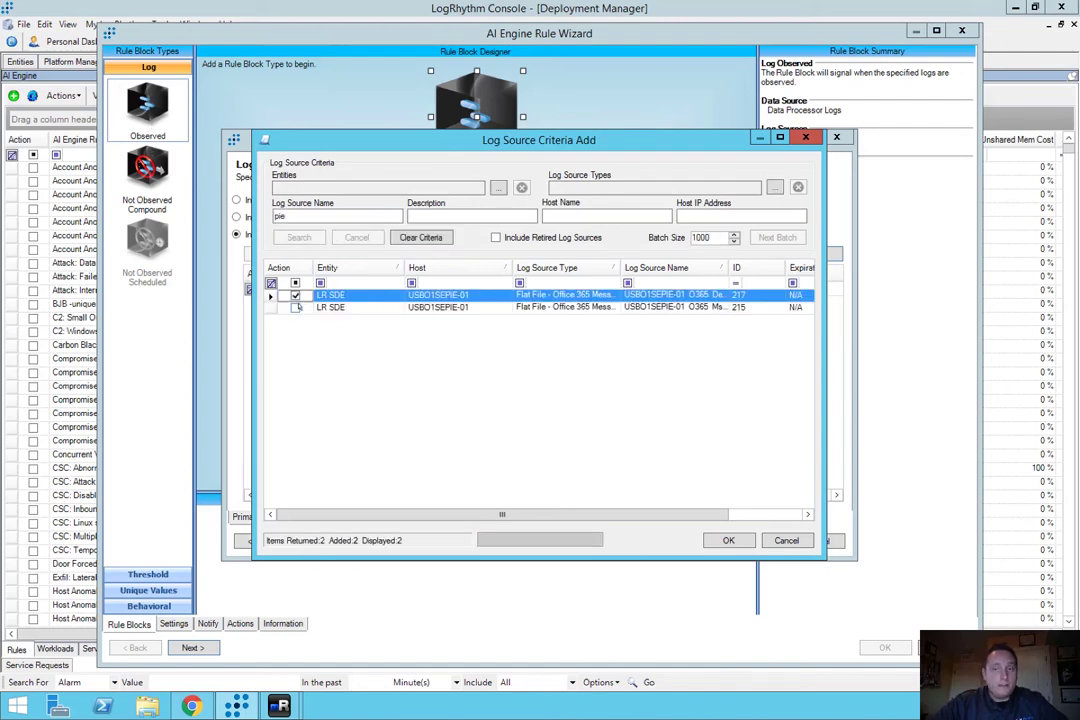
pyautogui.click(295, 307)
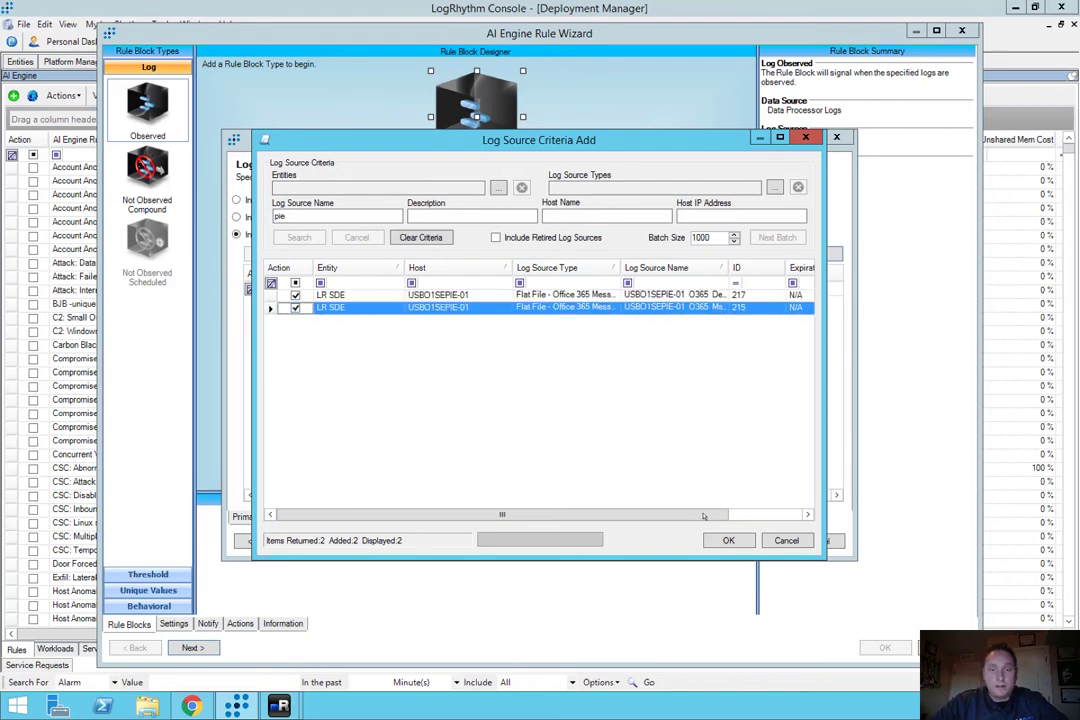
pyautogui.press('Return')
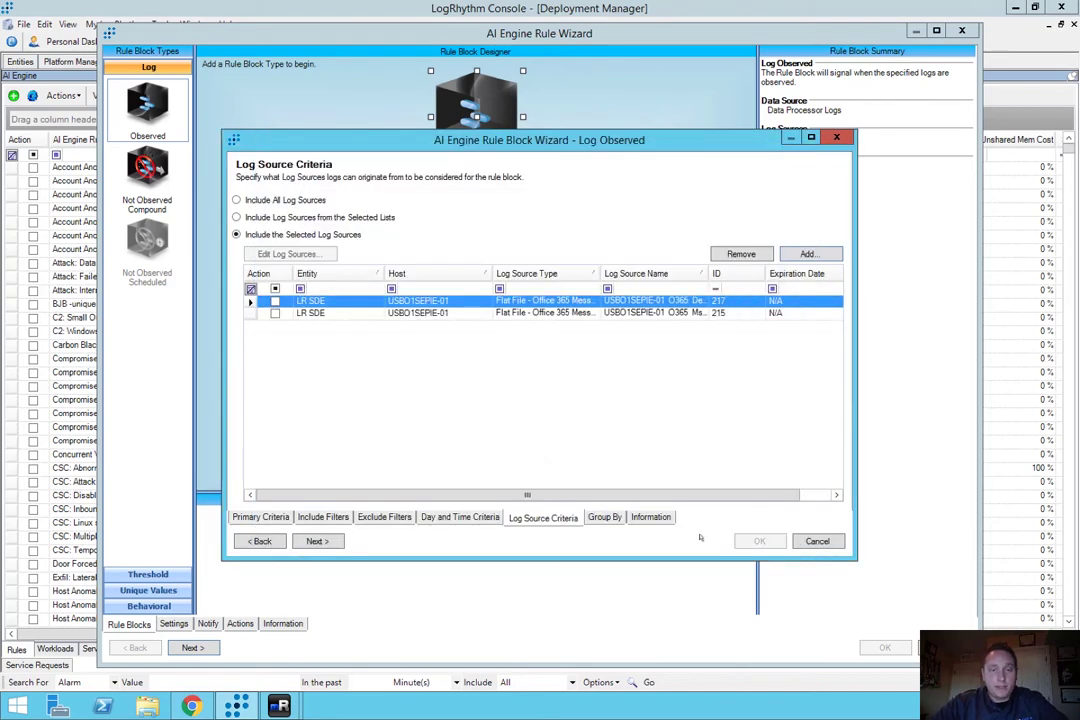
# - Group the block by Sender and Recipient and save it
pyautogui.click(617, 517)
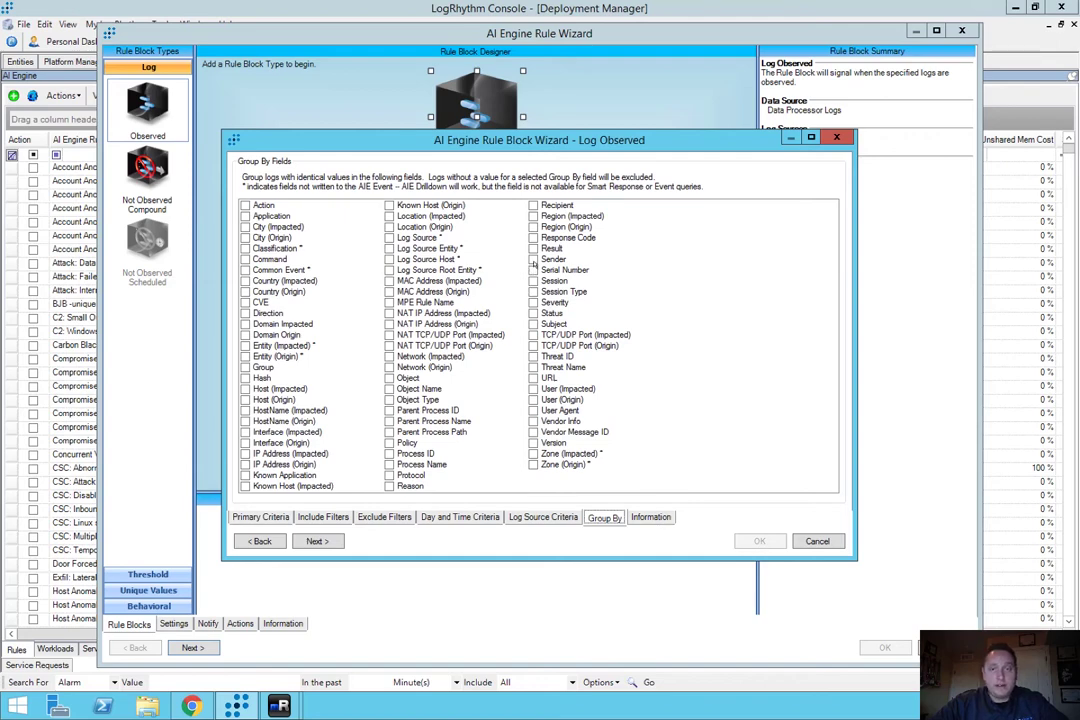
pyautogui.click(533, 259)
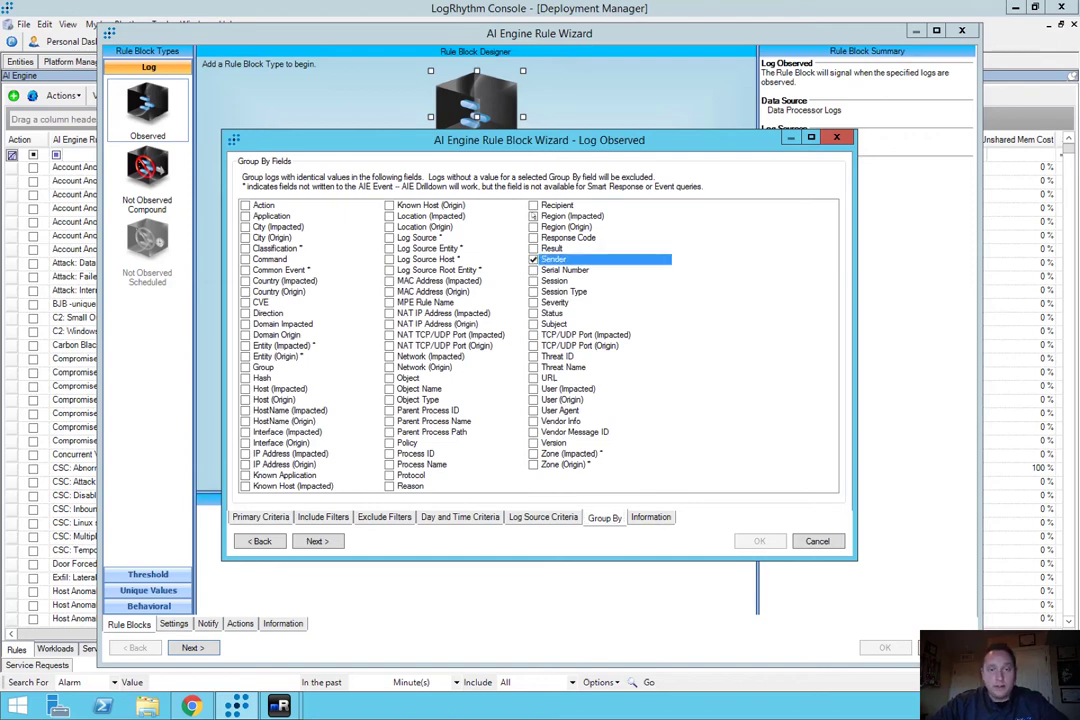
pyautogui.click(533, 205)
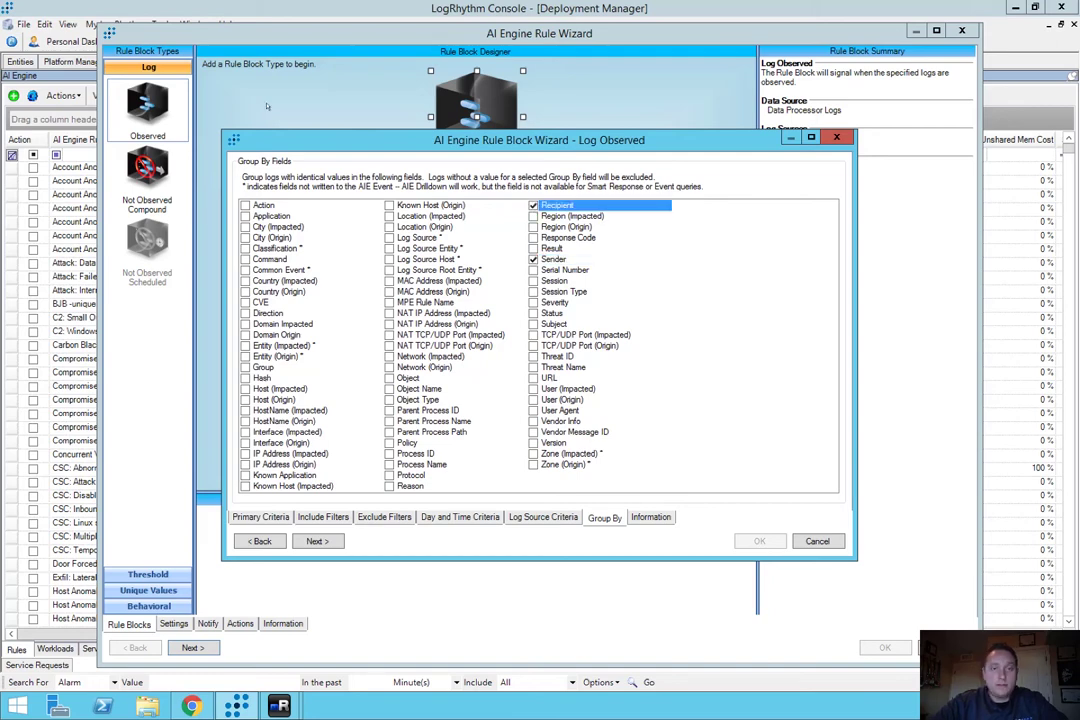
pyautogui.click(655, 518)
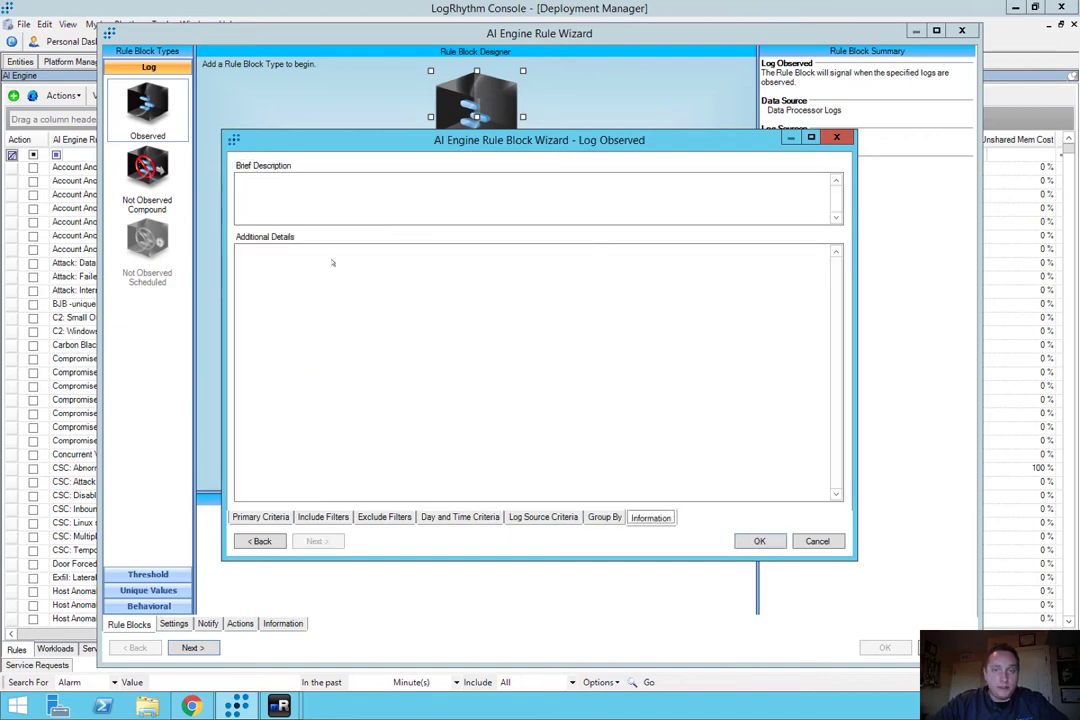
pyautogui.click(759, 540)
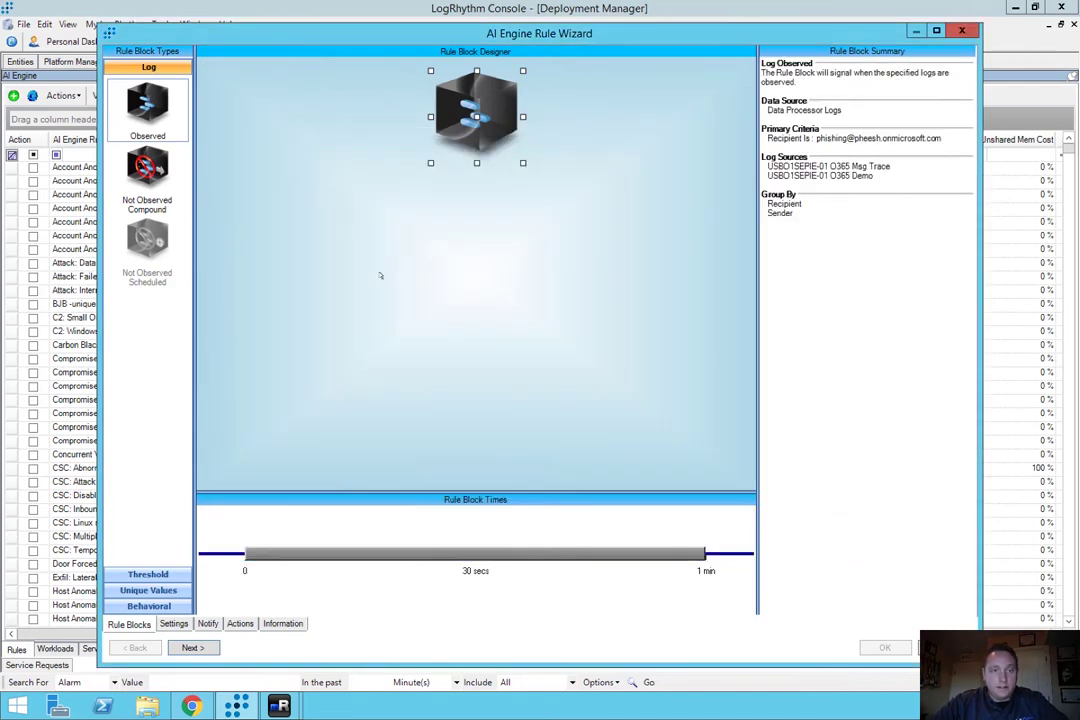
# - Set the rule's event classification to Security : Suspicious
pyautogui.click(175, 624)
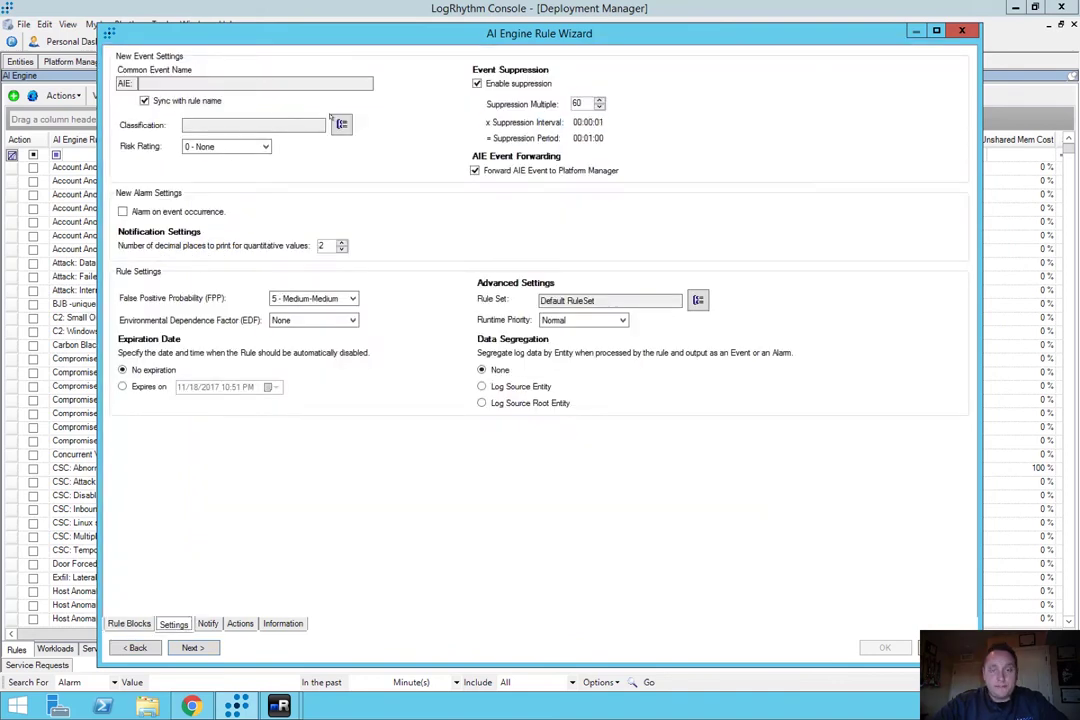
pyautogui.click(341, 124)
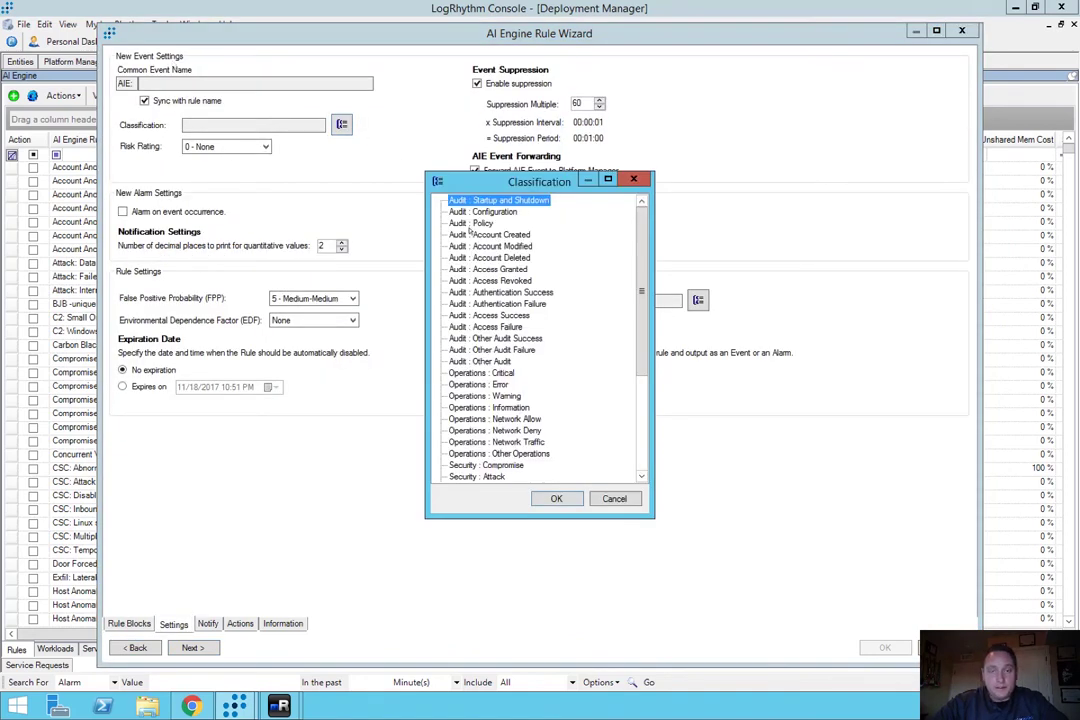
pyautogui.scroll(-4, 562, 347)
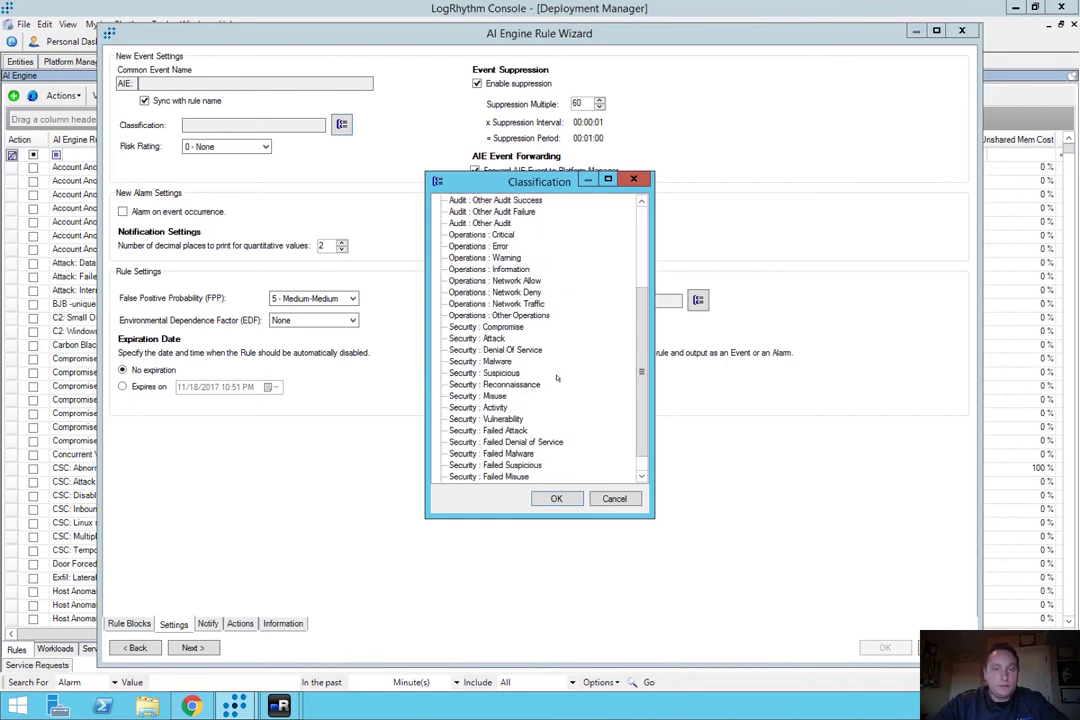
pyautogui.click(485, 372)
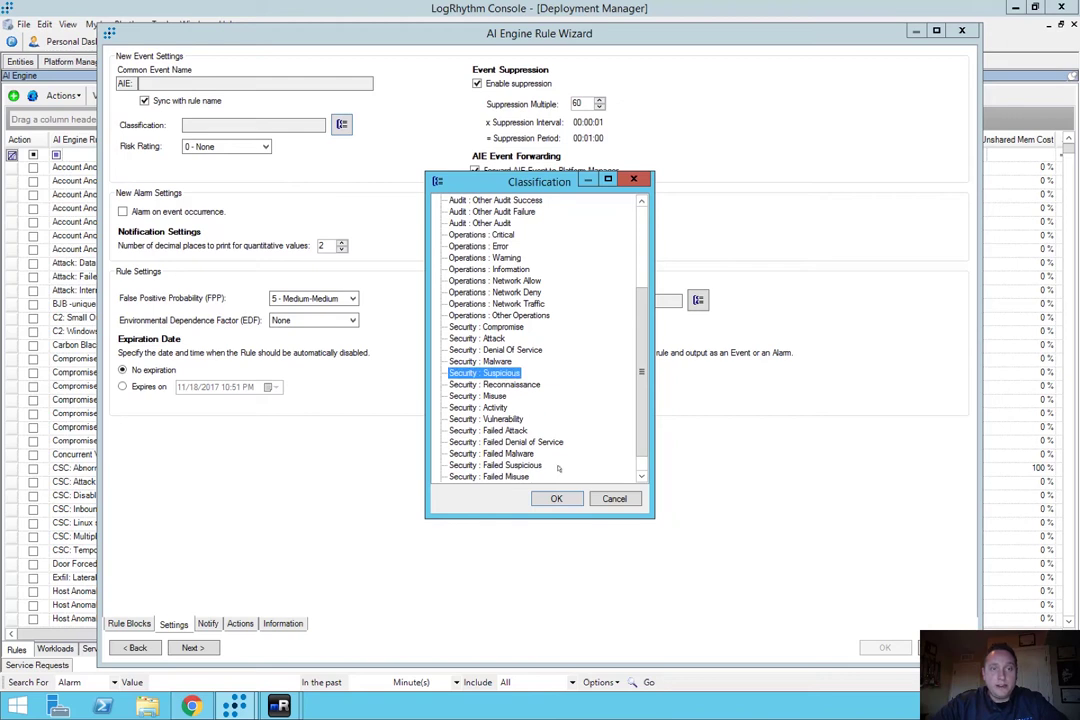
pyautogui.click(556, 498)
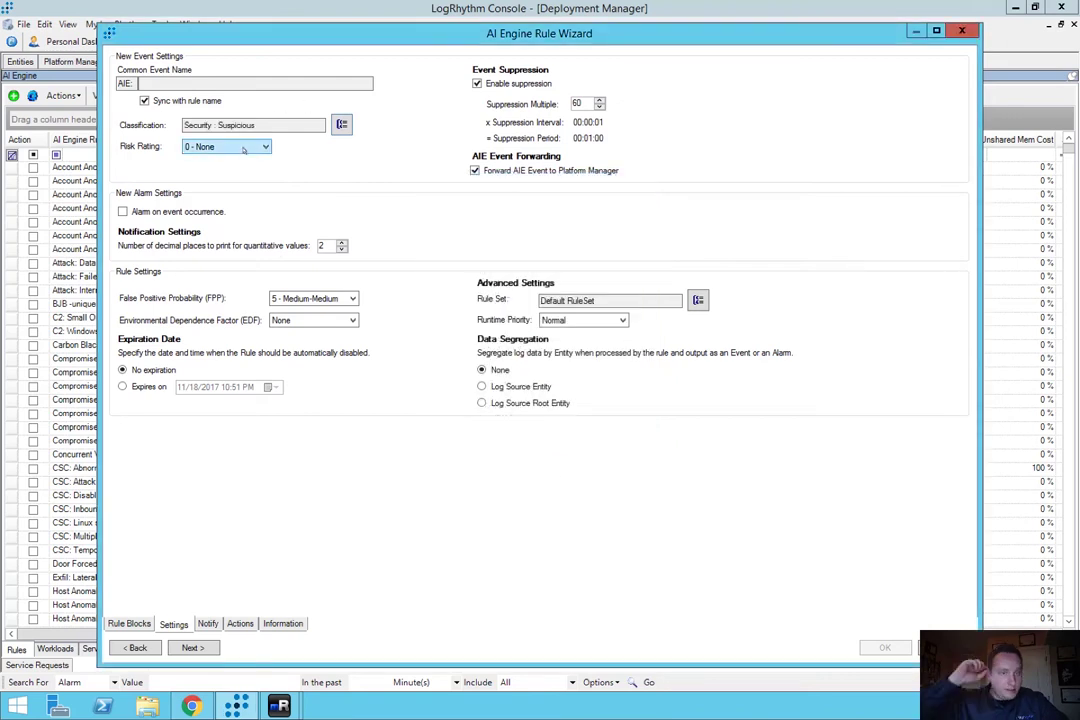
# - Set risk rating 6 - Medium-High and suppression multiple 300 (5 minutes)
pyautogui.click(253, 147)
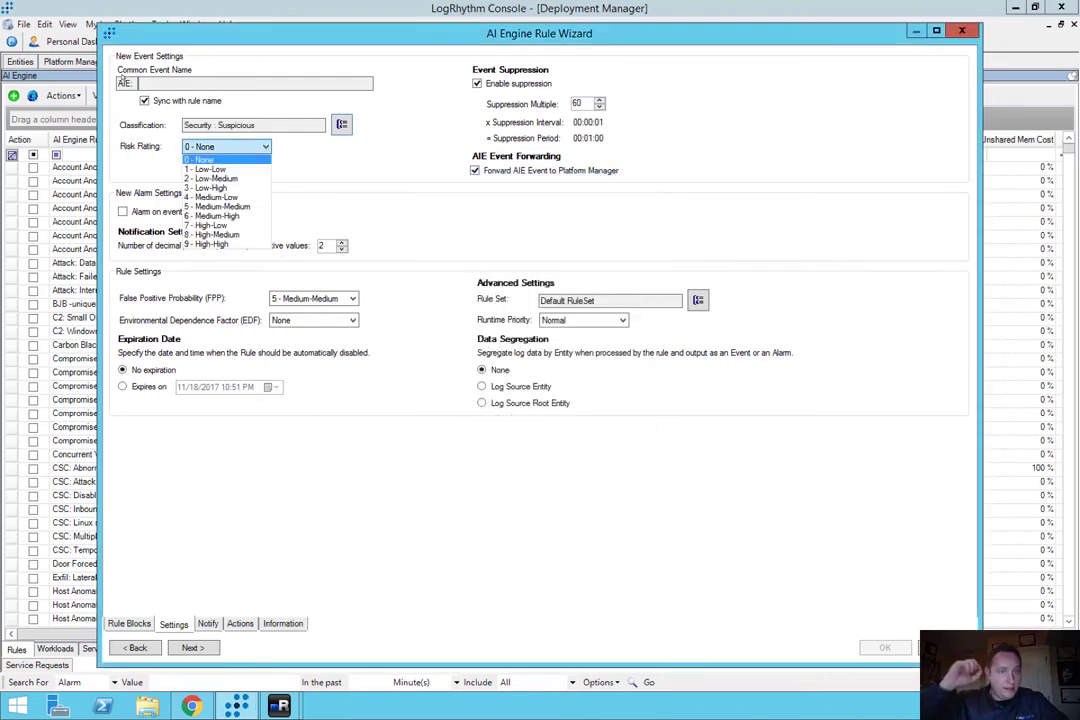
pyautogui.click(222, 216)
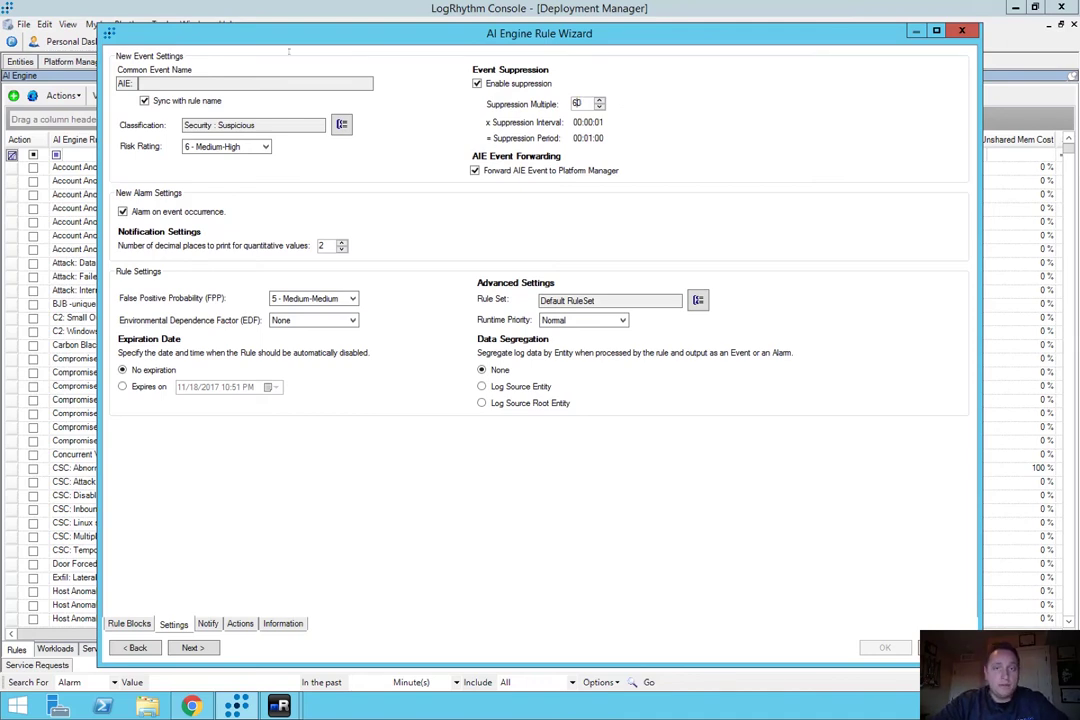
pyautogui.write('300')
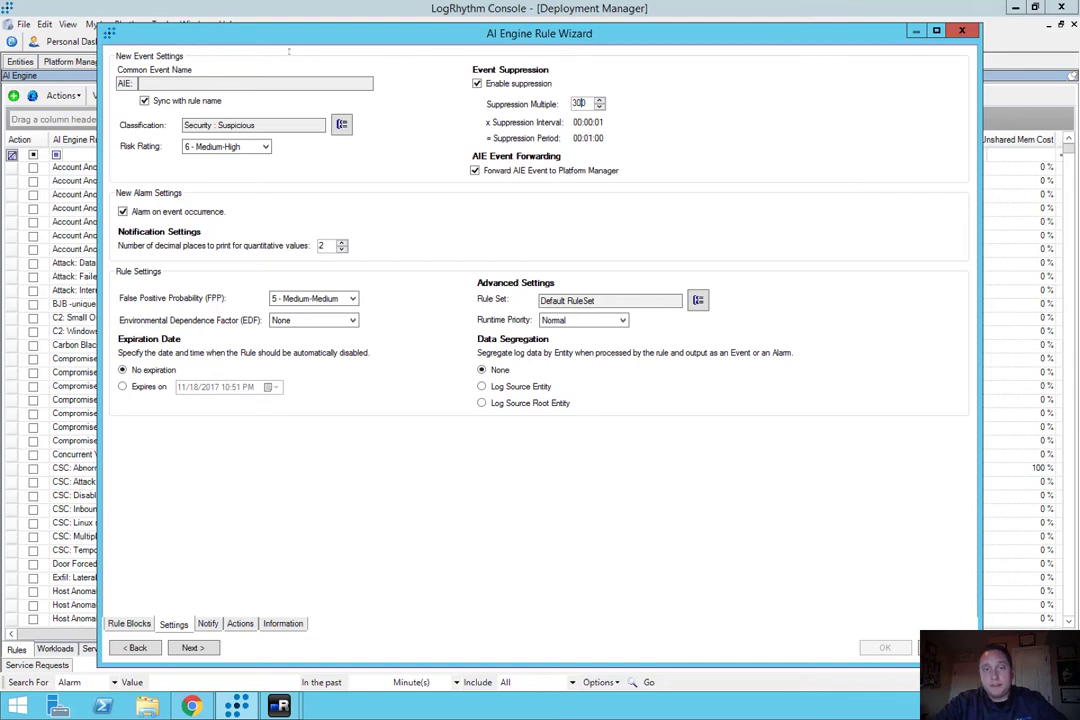
pyautogui.press('Tab')
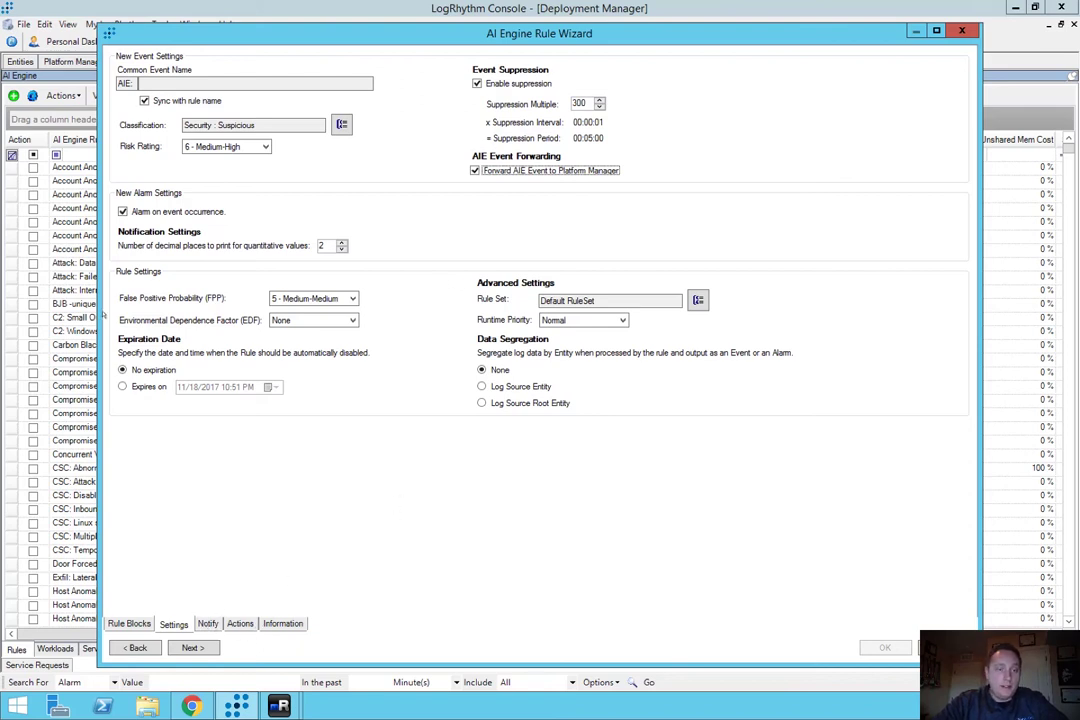
pyautogui.hotkey('ctrl', 'Tab')
pyautogui.hotkey('ctrl', 'Tab')
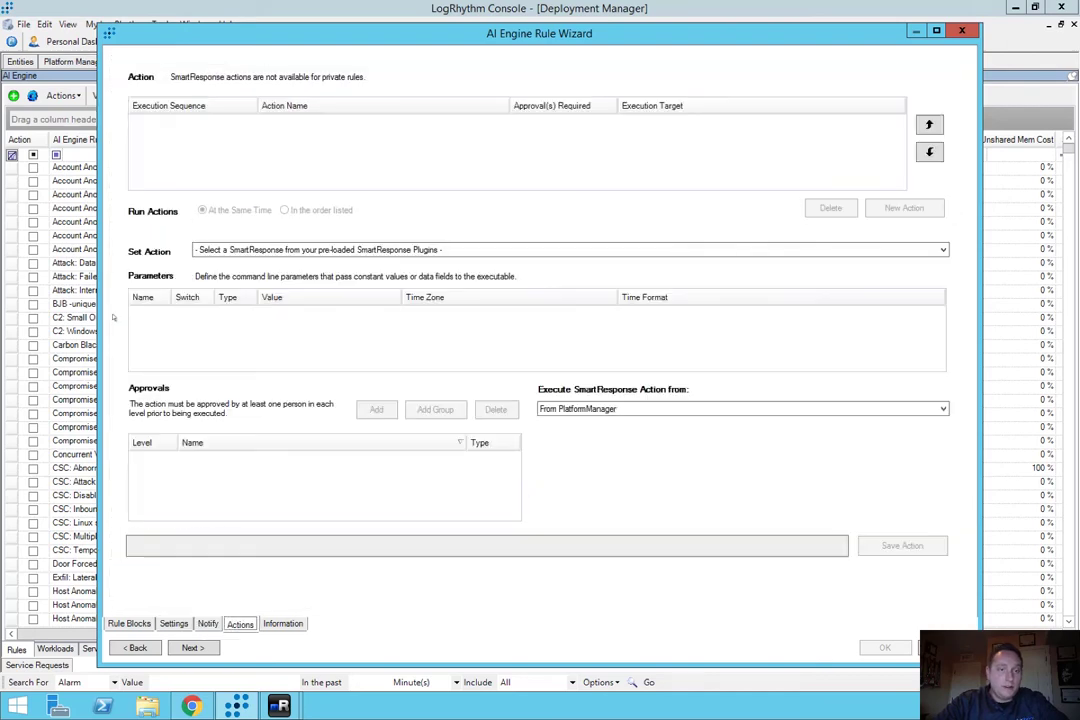
pyautogui.click(318, 250)
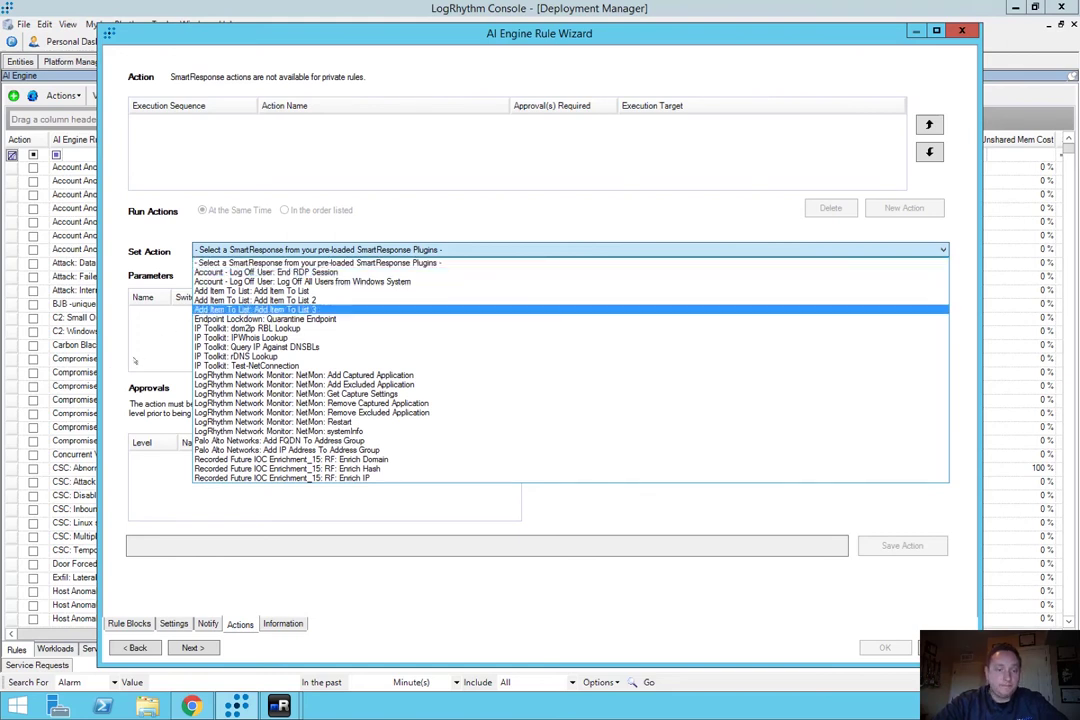
pyautogui.click(72, 180)
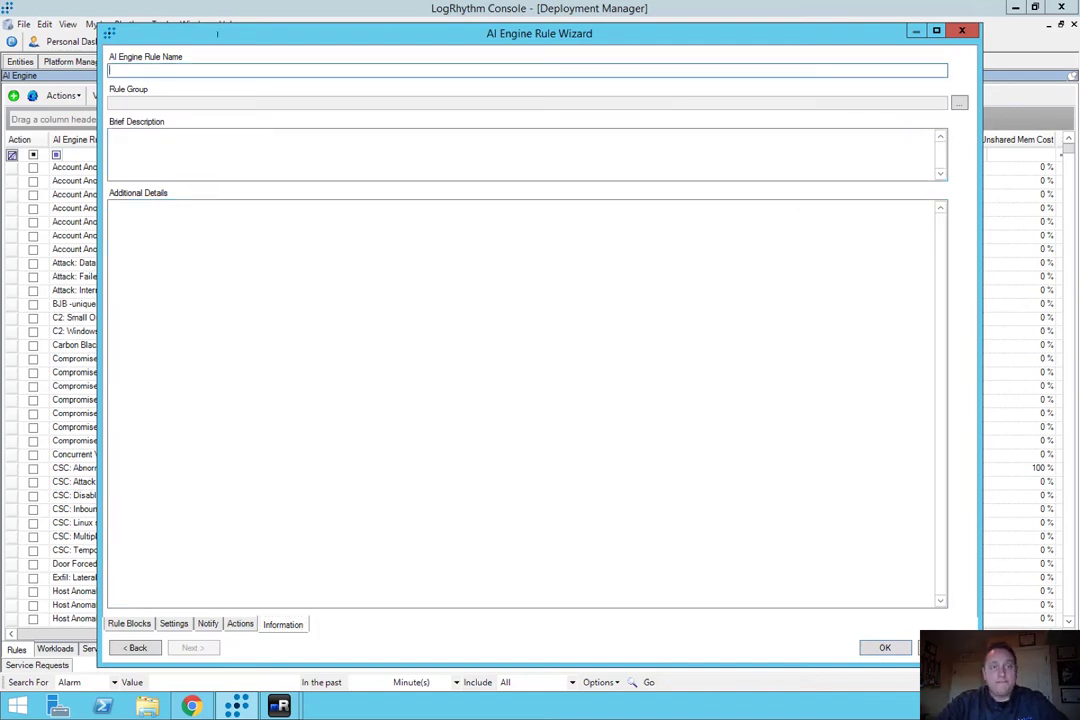
# - Name the rule 'Phishing Email Reported' in group Security : External Threat : Suspicious
pyautogui.write('Phishing Em')
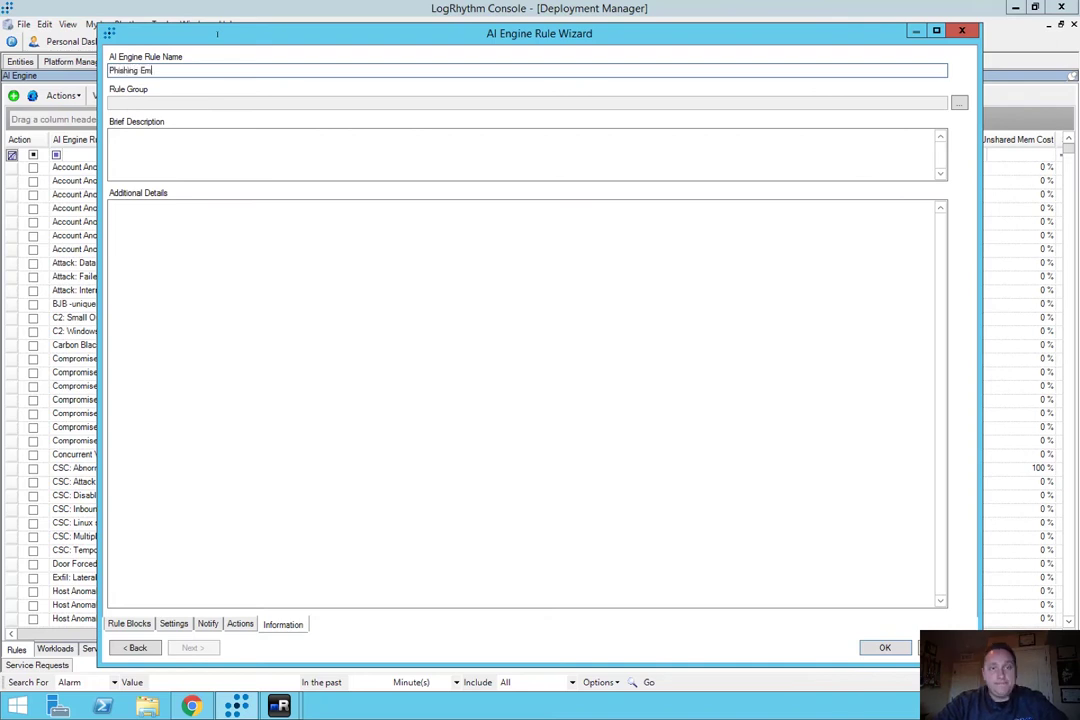
pyautogui.write('ail Reported')
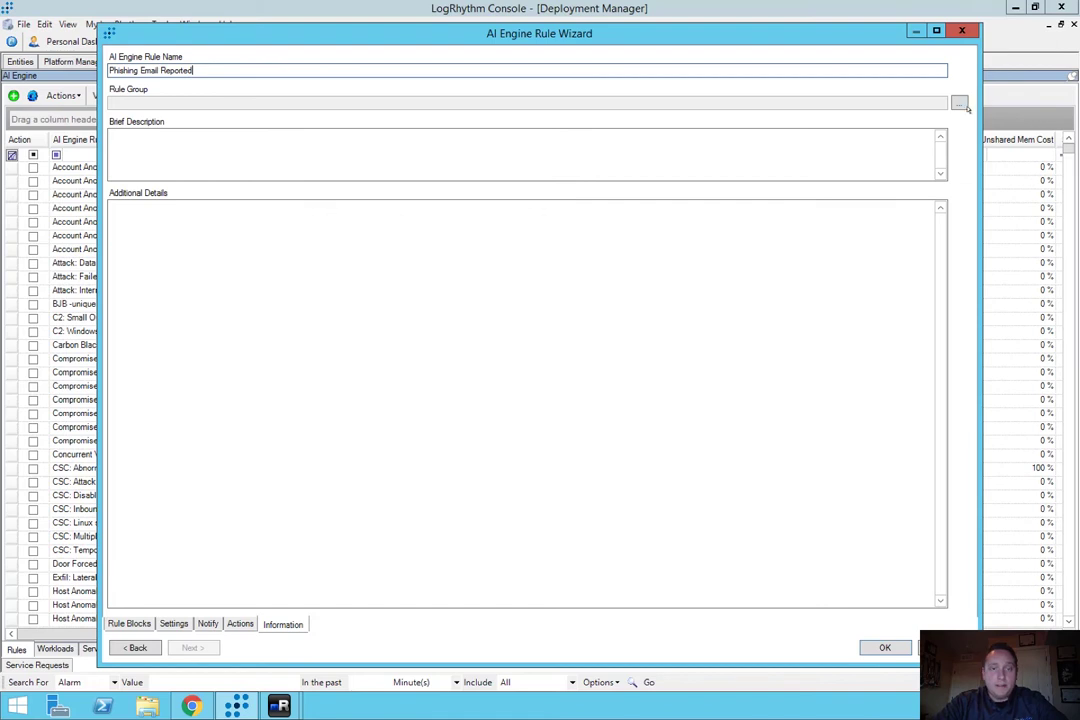
pyautogui.press('Tab')
pyautogui.press('Return')
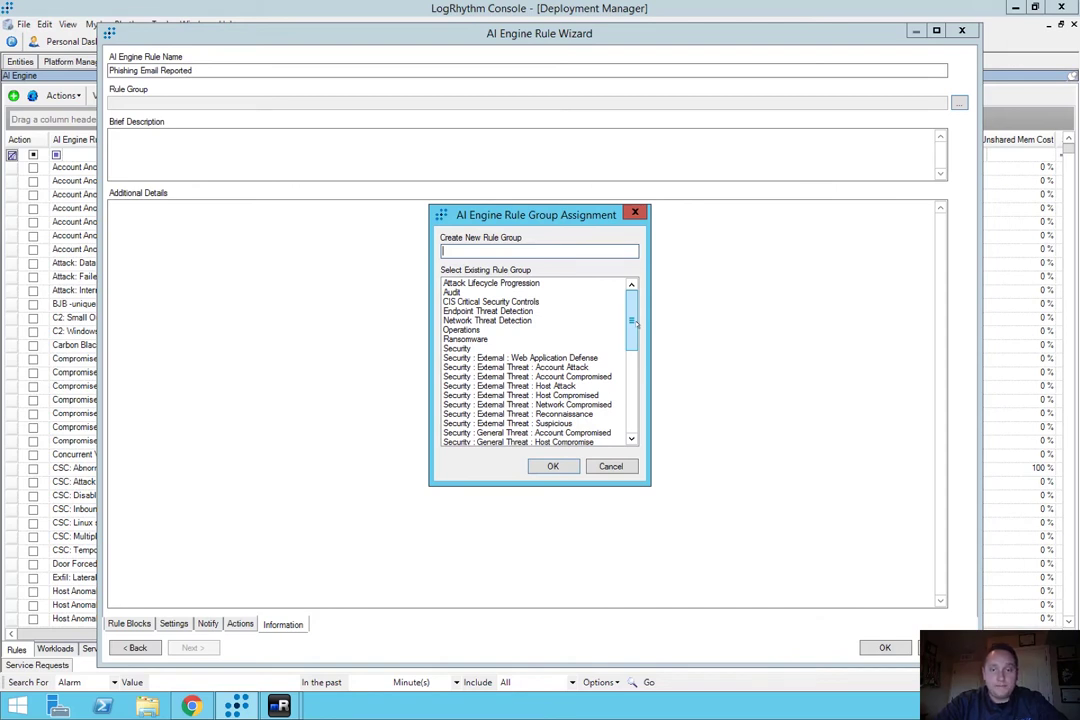
pyautogui.moveTo(632, 322); pyautogui.dragTo(636, 350)
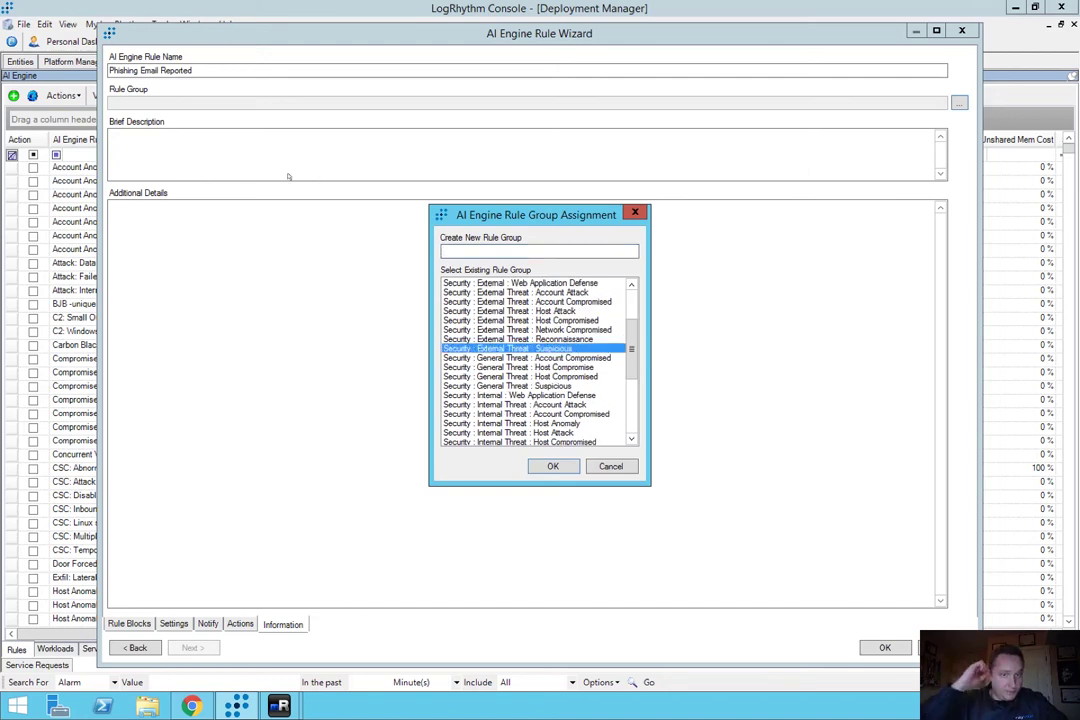
pyautogui.press('Return')
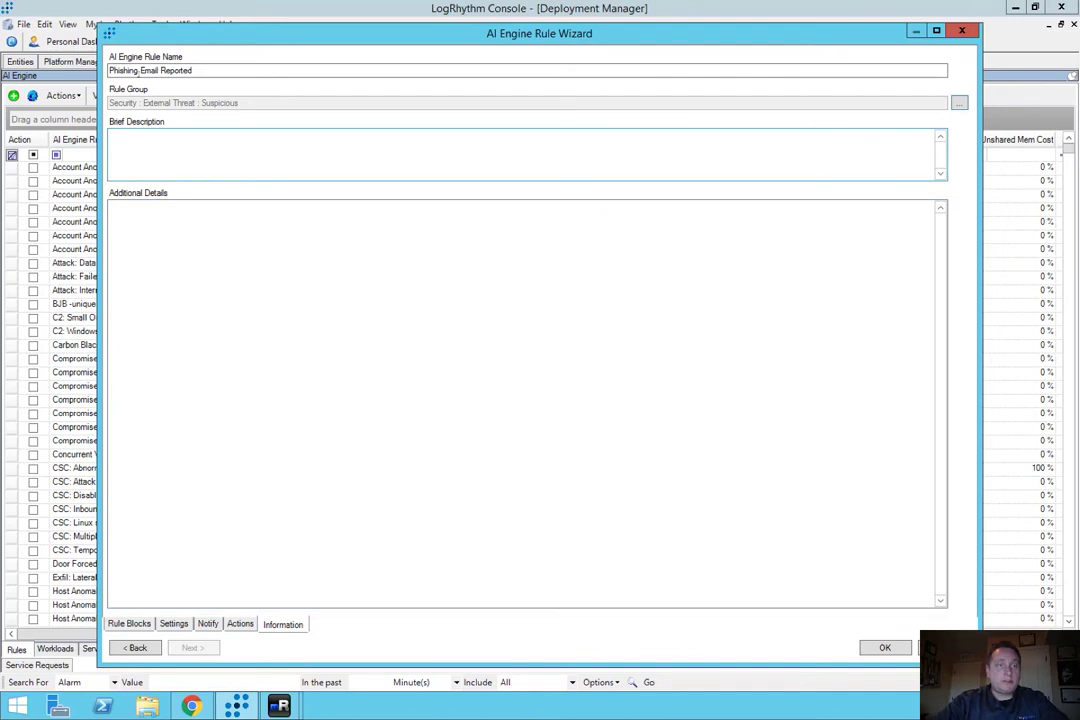
# - Describe the rule as firing when a phishing email is reported to the phishing inbox, and save it
pyautogui.click(272, 165)
pyautogui.write('This ')
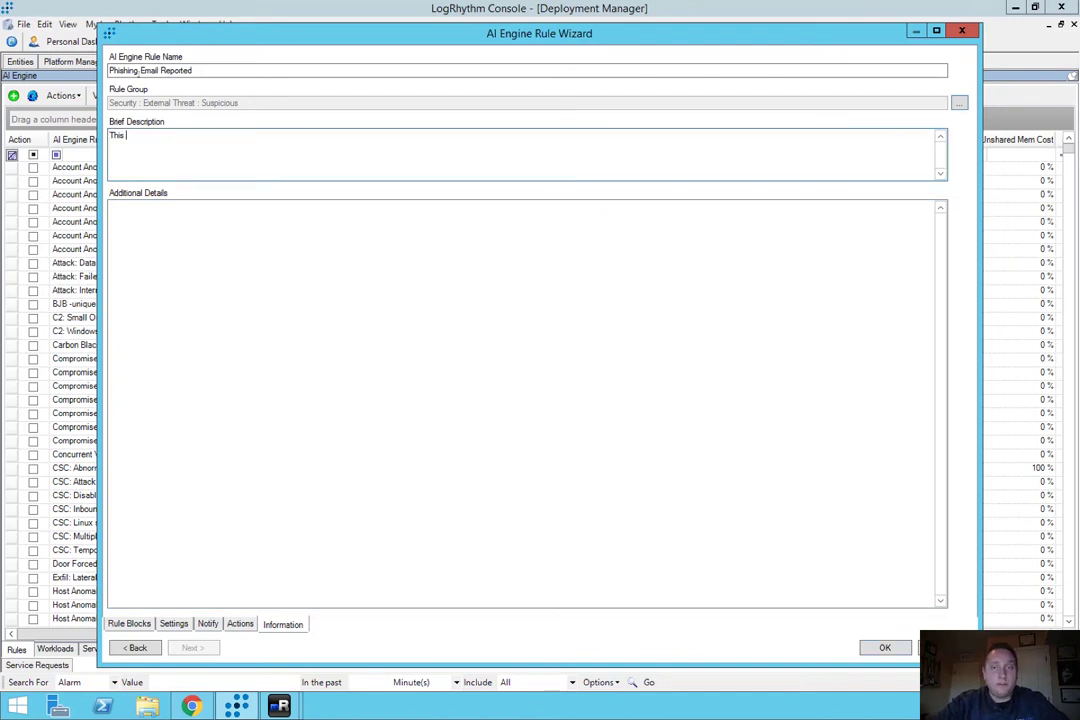
pyautogui.write('rule fires whenever a')
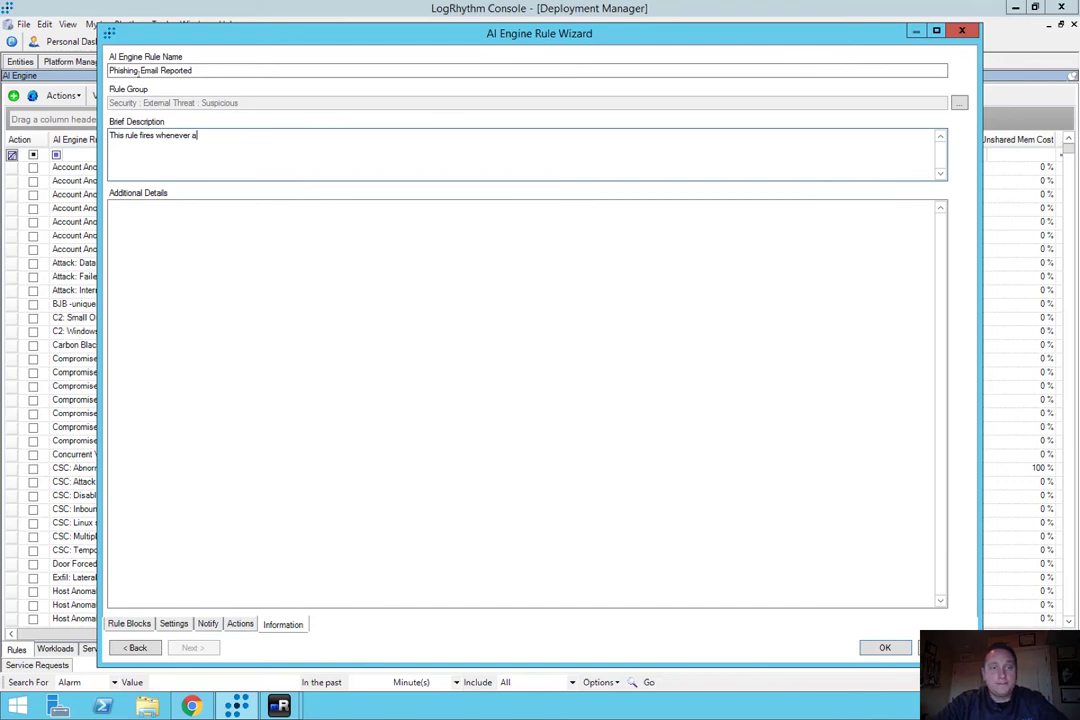
pyautogui.write(' Phishing ')
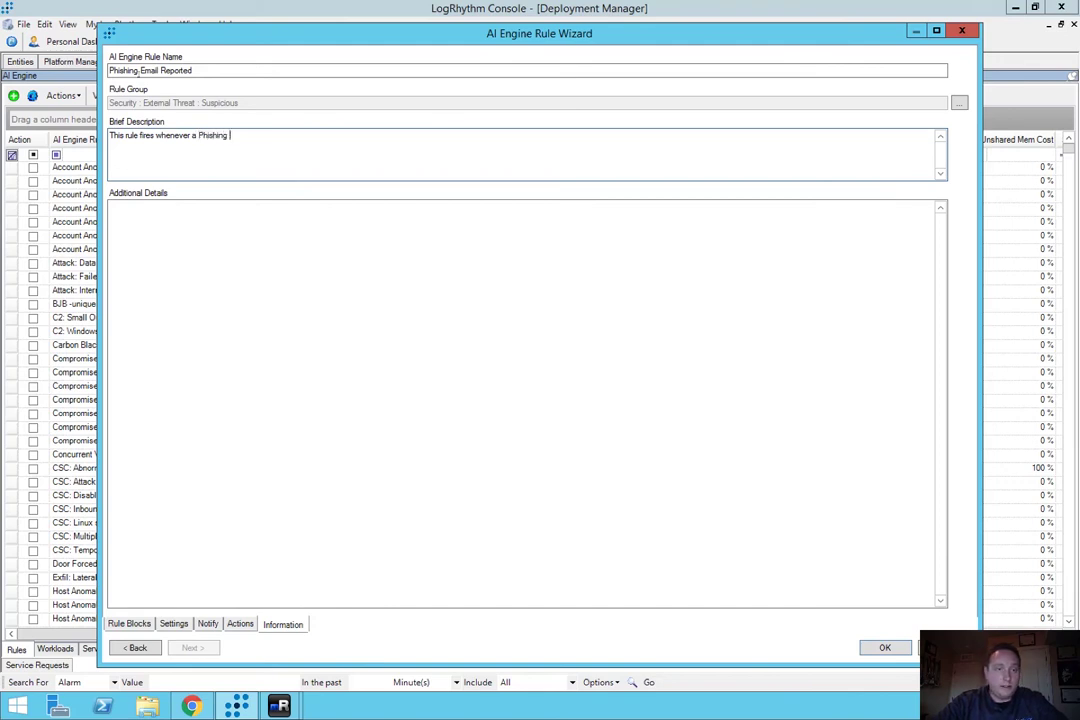
pyautogui.write('email has been repo')
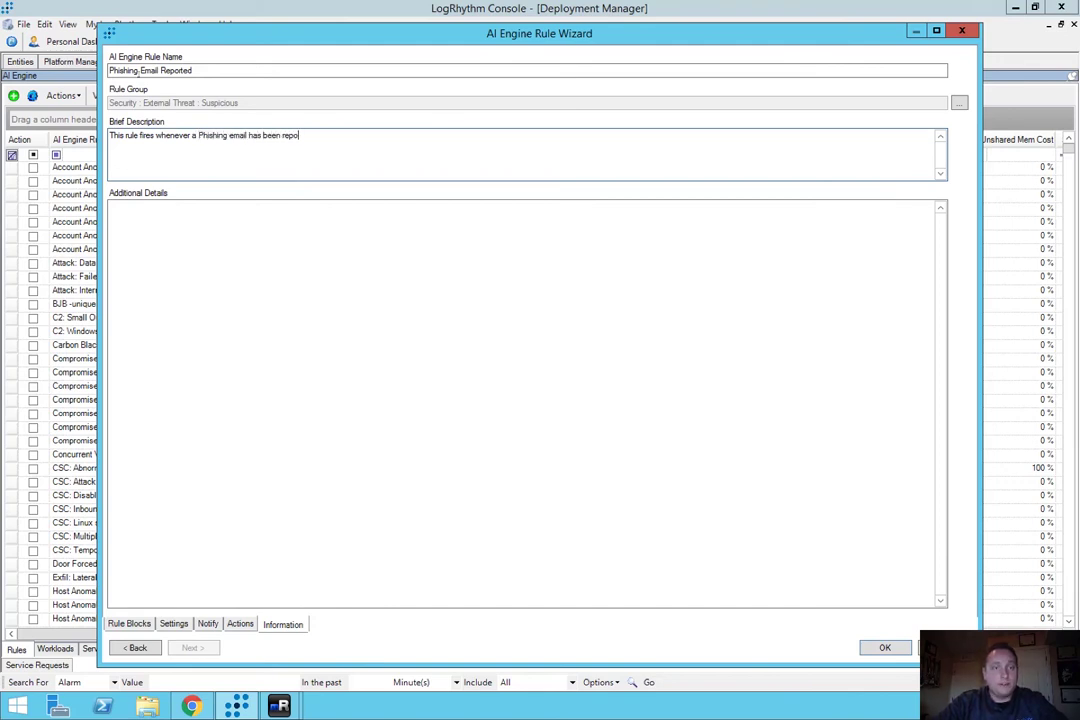
pyautogui.write('rted to the phish')
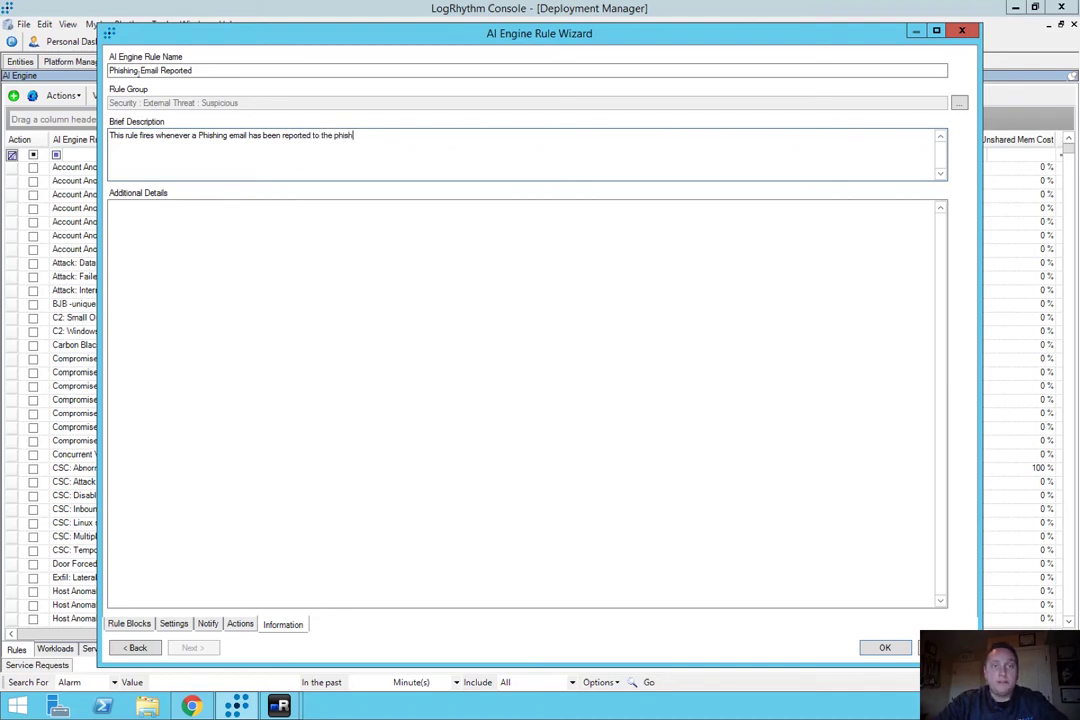
pyautogui.write('ing inbox.')
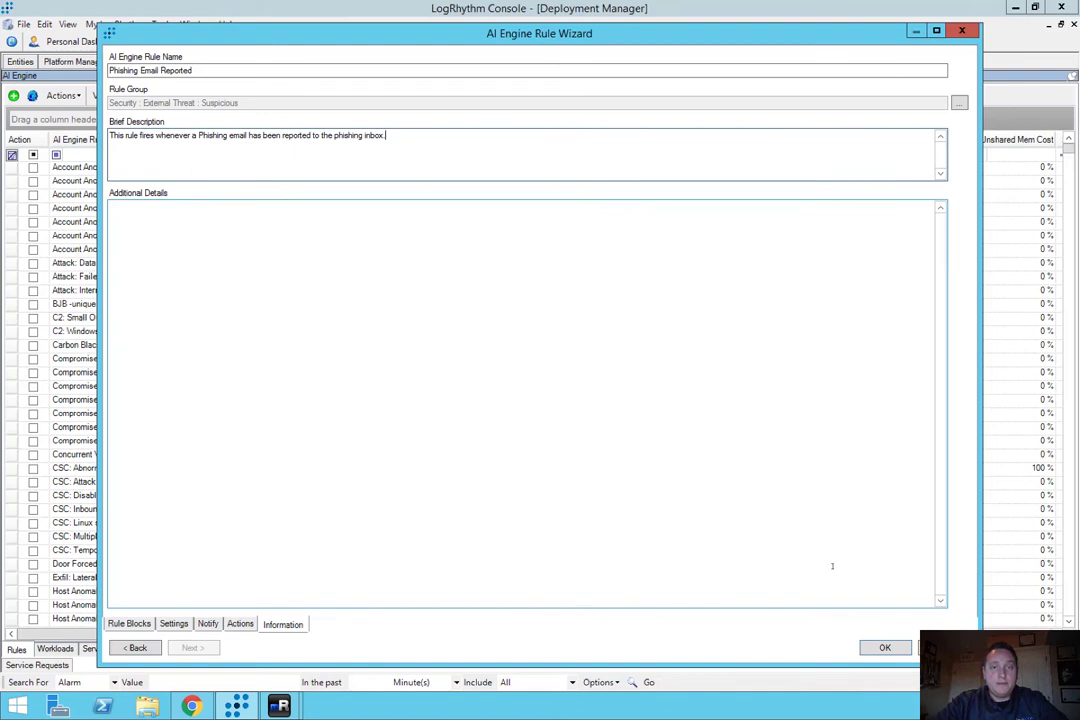
pyautogui.click(884, 646)
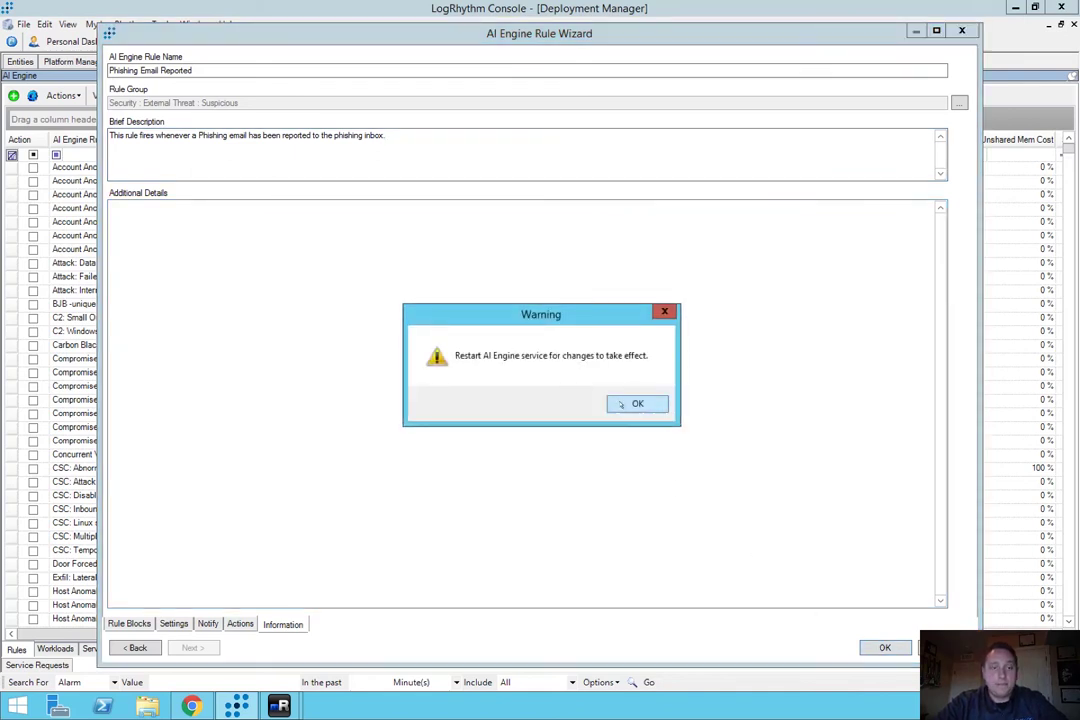
# - Dismiss the restart warning, filter rules by 'phishing' and select Phishing Email Reported
pyautogui.press('Return')
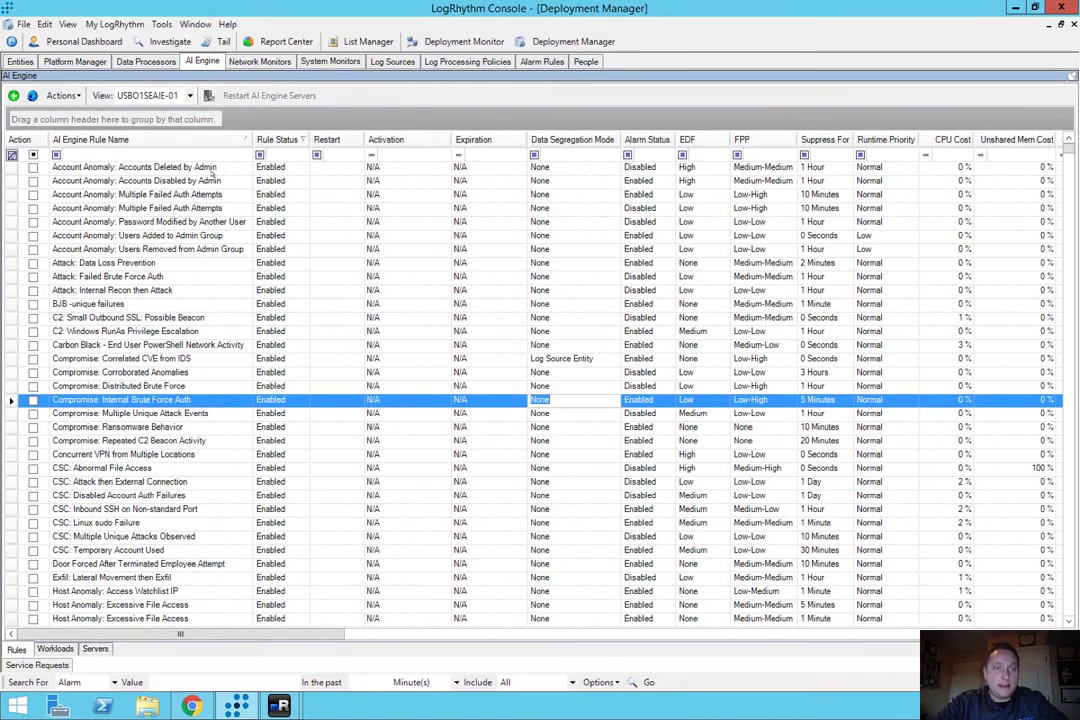
pyautogui.click(140, 155)
pyautogui.write('phishing')
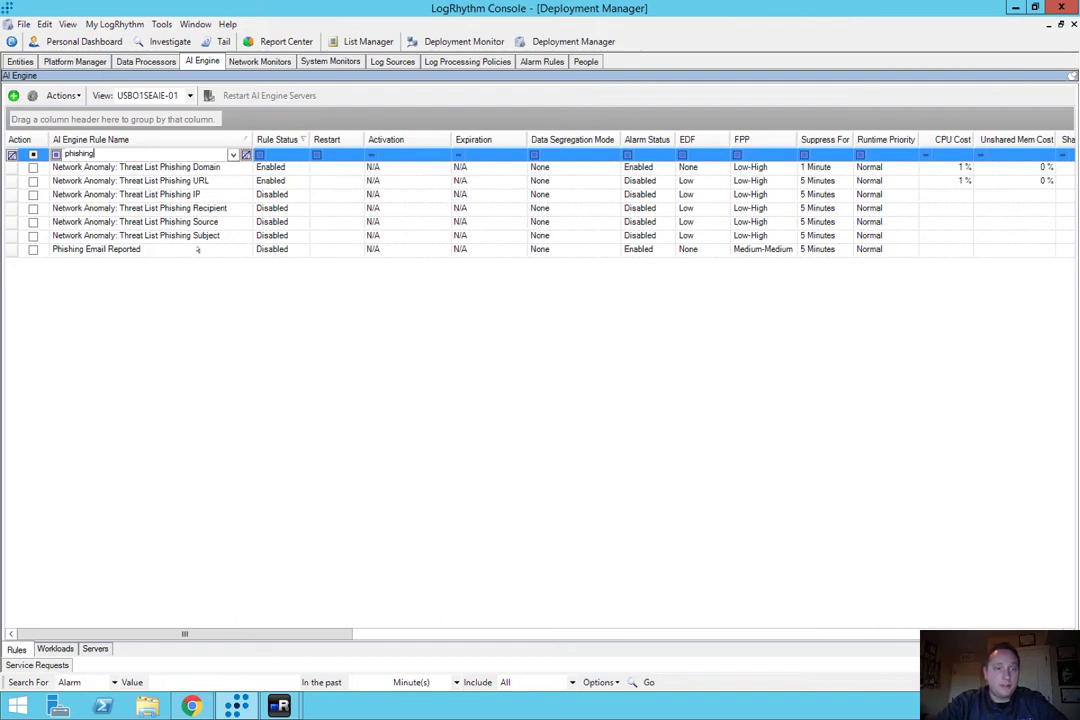
pyautogui.click(96, 249)
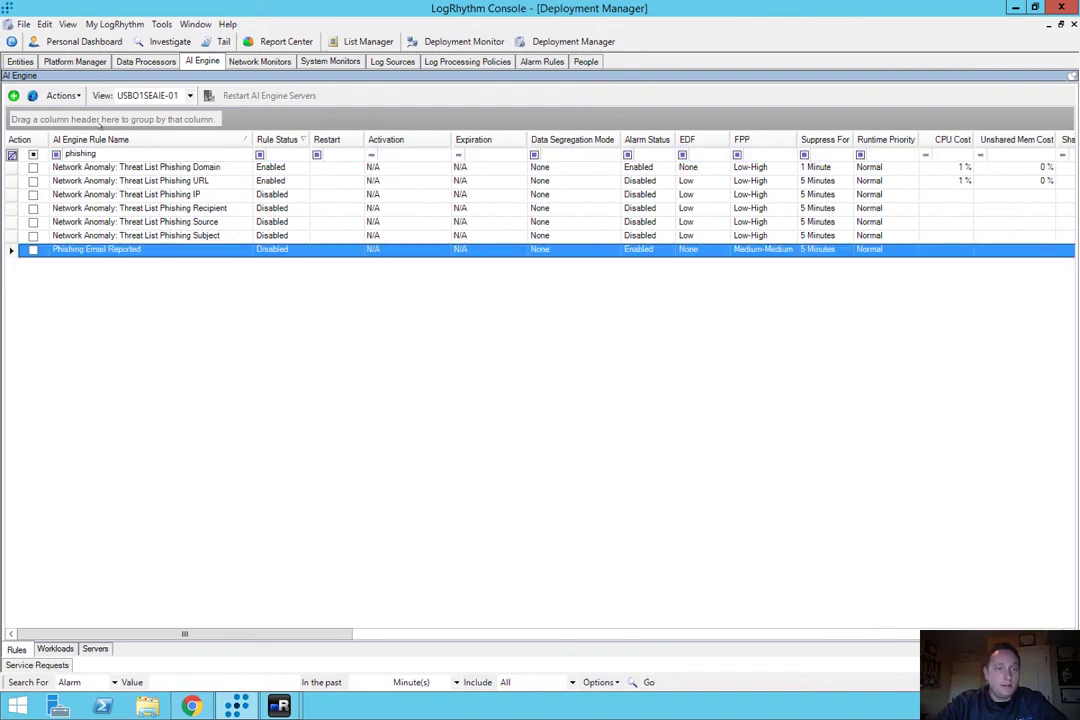
pyautogui.click(330, 42)
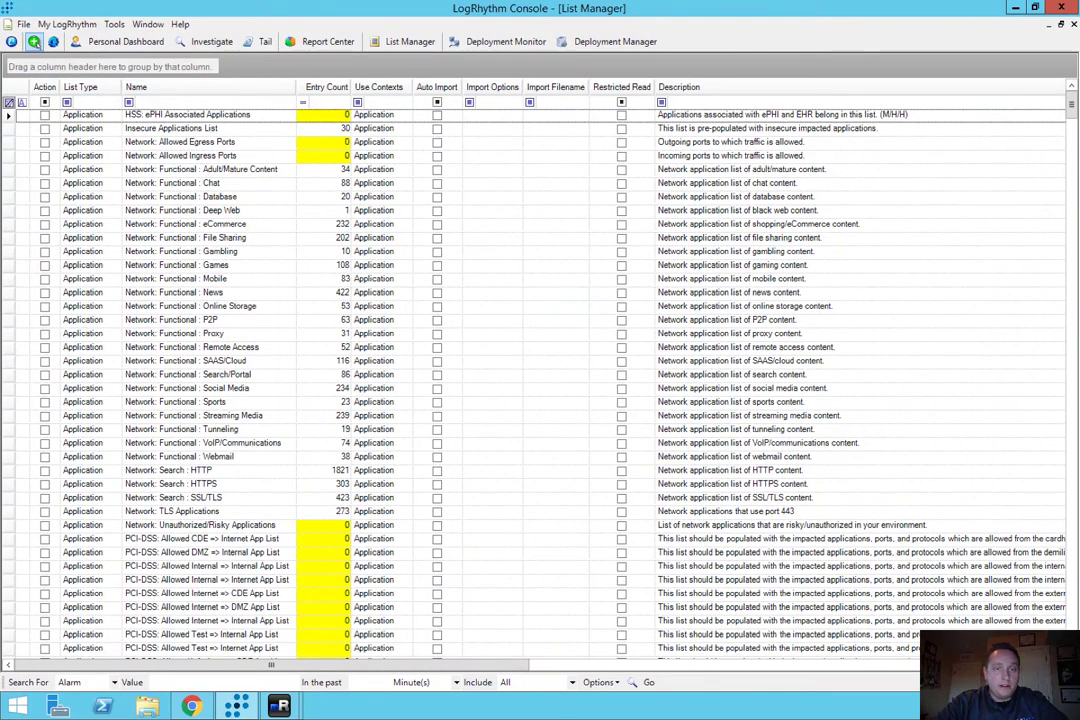
# - Create a new General Value list named 'Phishing : Suspicious Subjects'
pyautogui.click(34, 41)
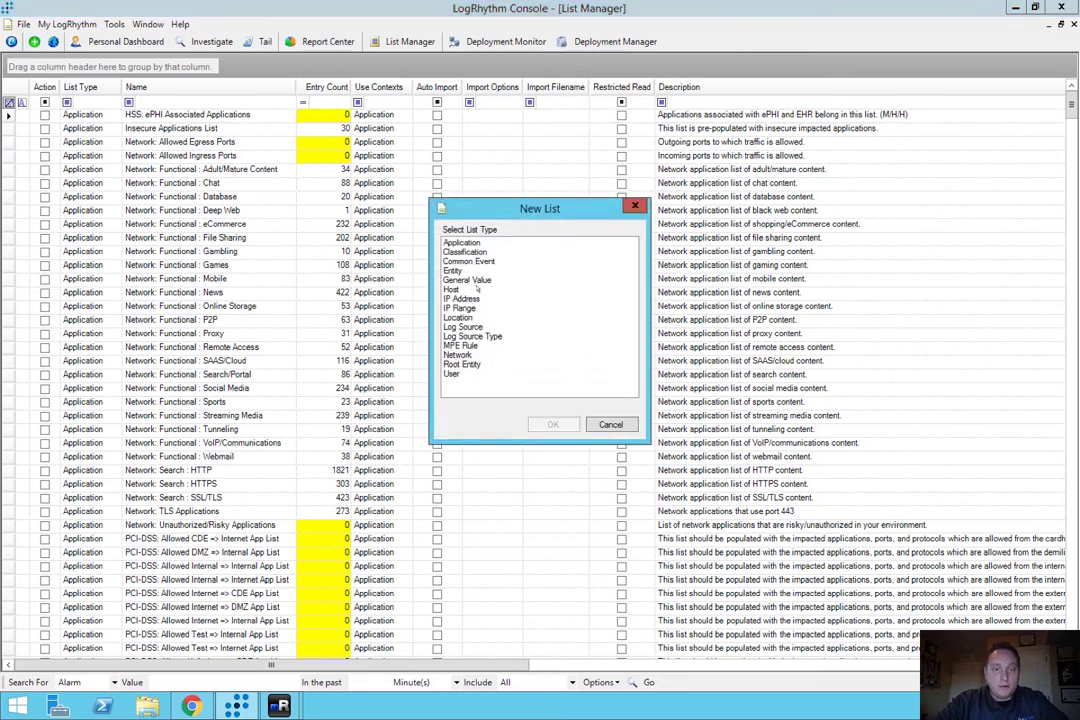
pyautogui.click(474, 281)
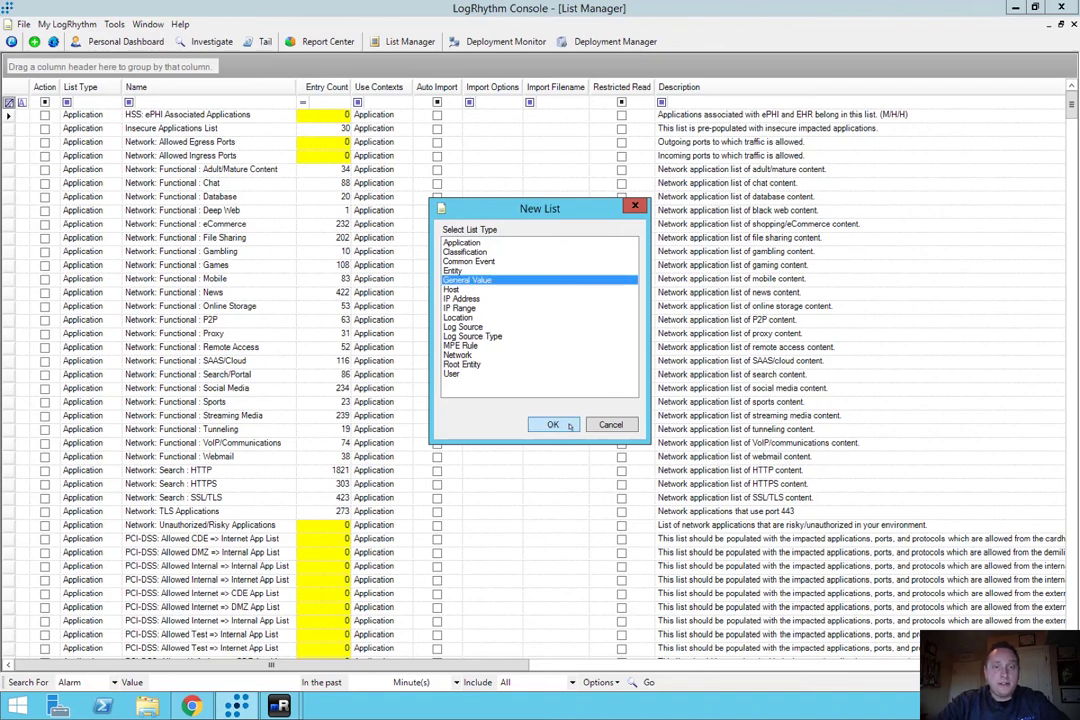
pyautogui.click(552, 424)
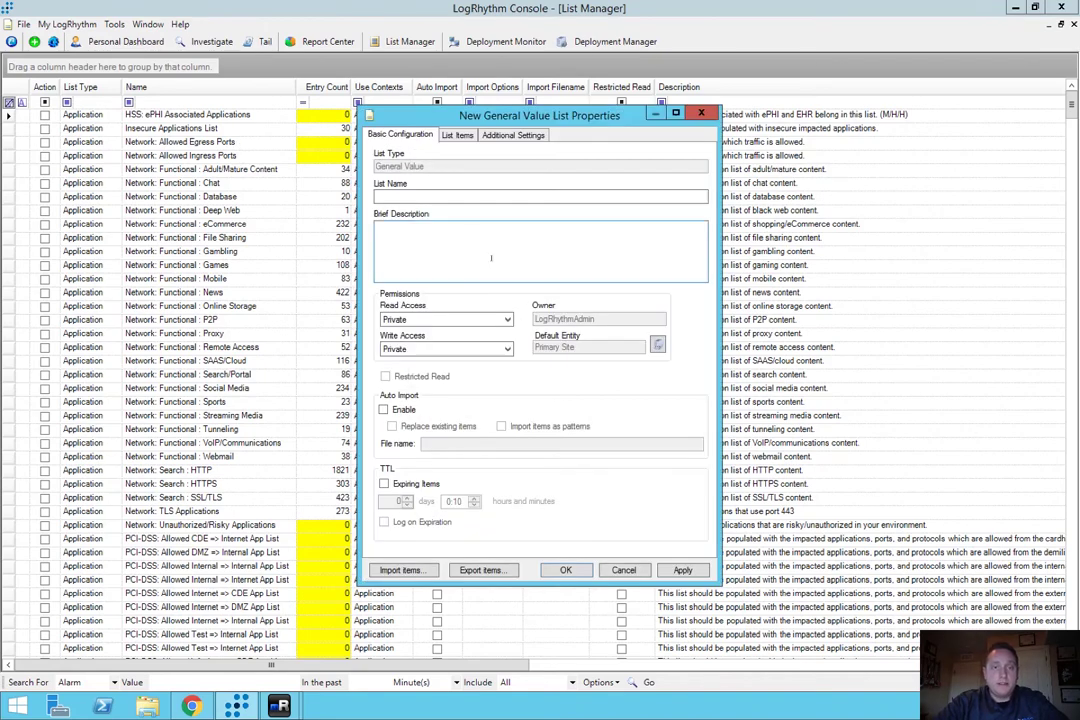
pyautogui.click(440, 195)
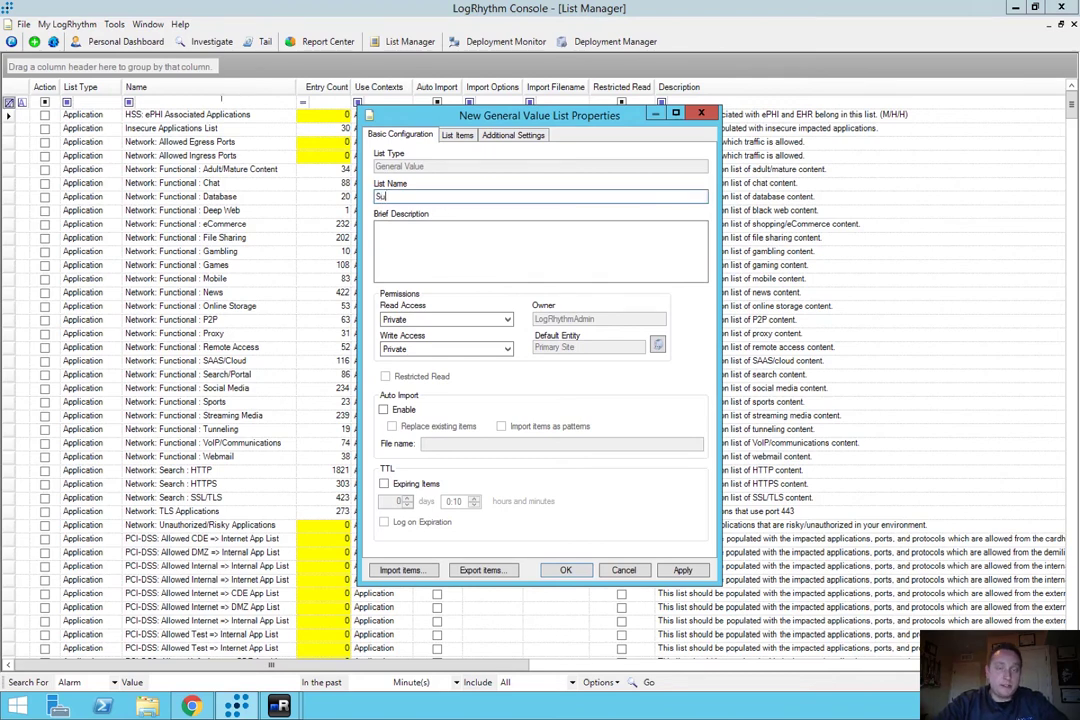
pyautogui.write('Suspicious Su')
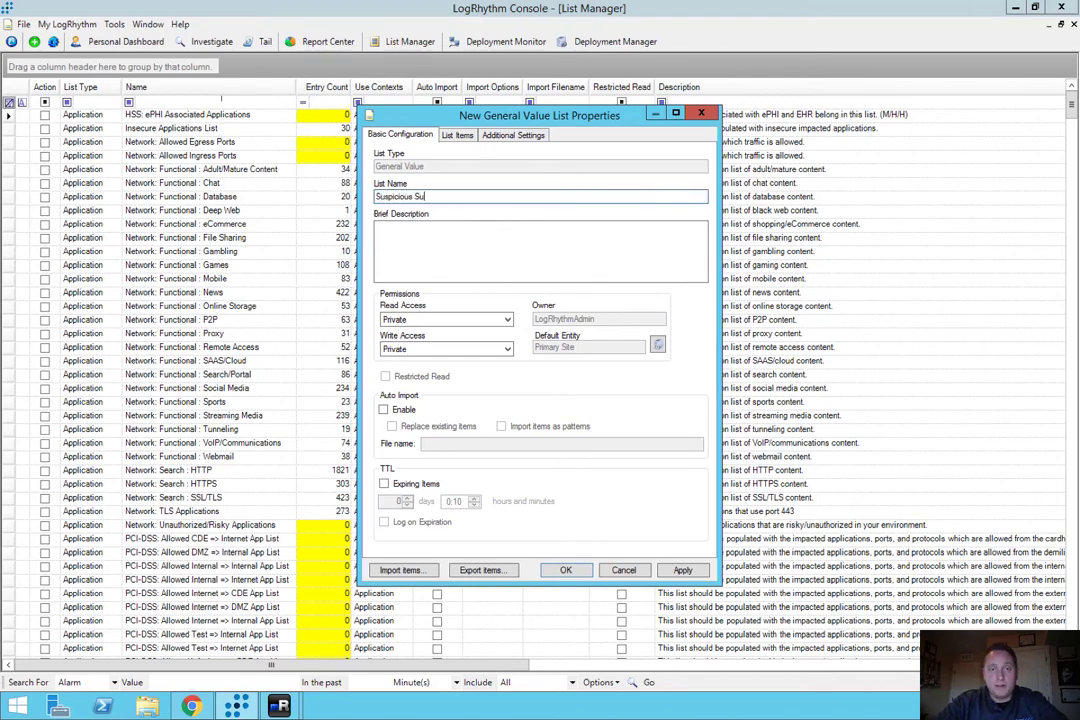
pyautogui.write('bjects')
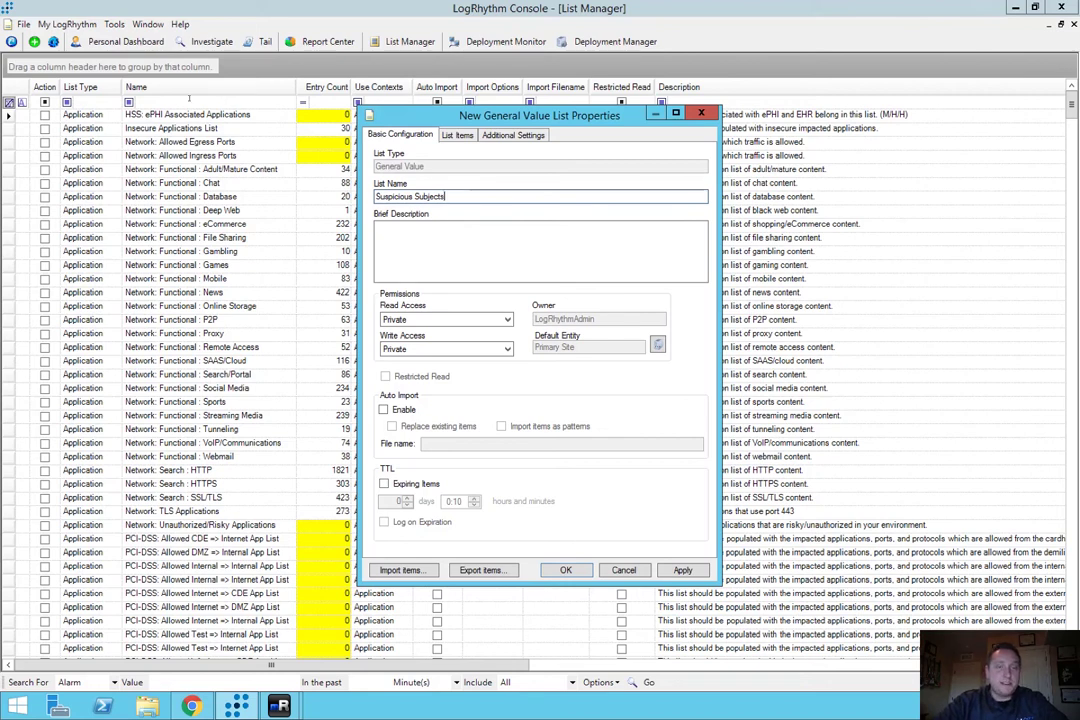
pyautogui.write('Phishing :')
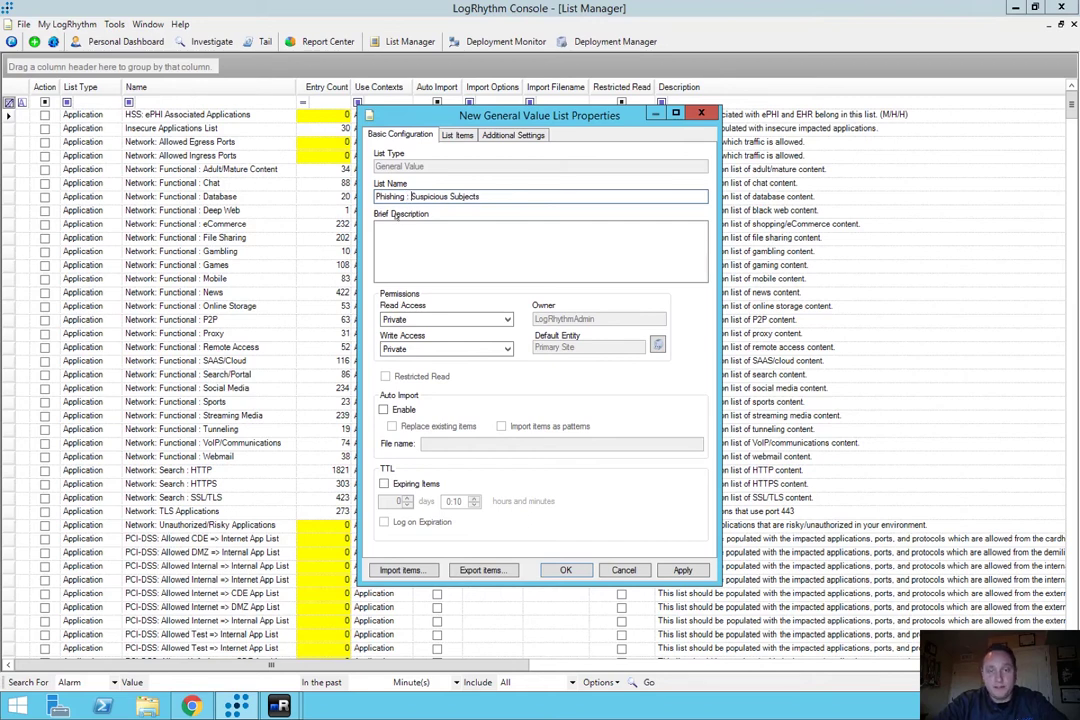
# - Set the list's access to Public Global Administrator
pyautogui.click(470, 322)
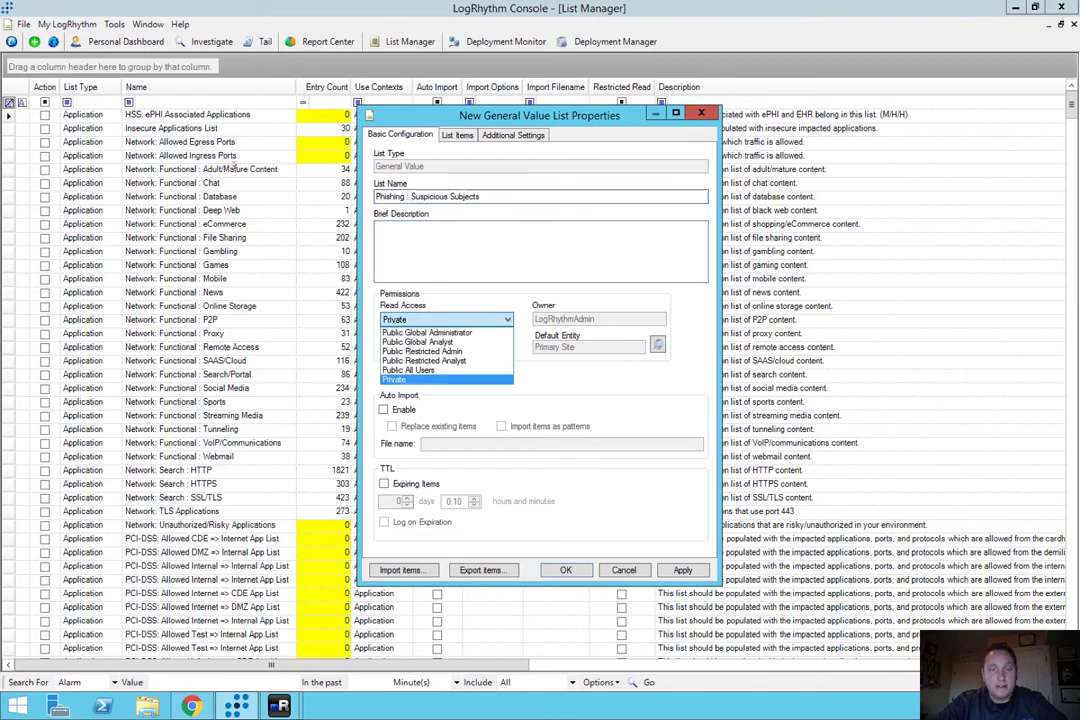
pyautogui.press('Up')
pyautogui.press('Up')
pyautogui.press('Up')
pyautogui.press('Up')
pyautogui.press('Up')
pyautogui.press('Return')
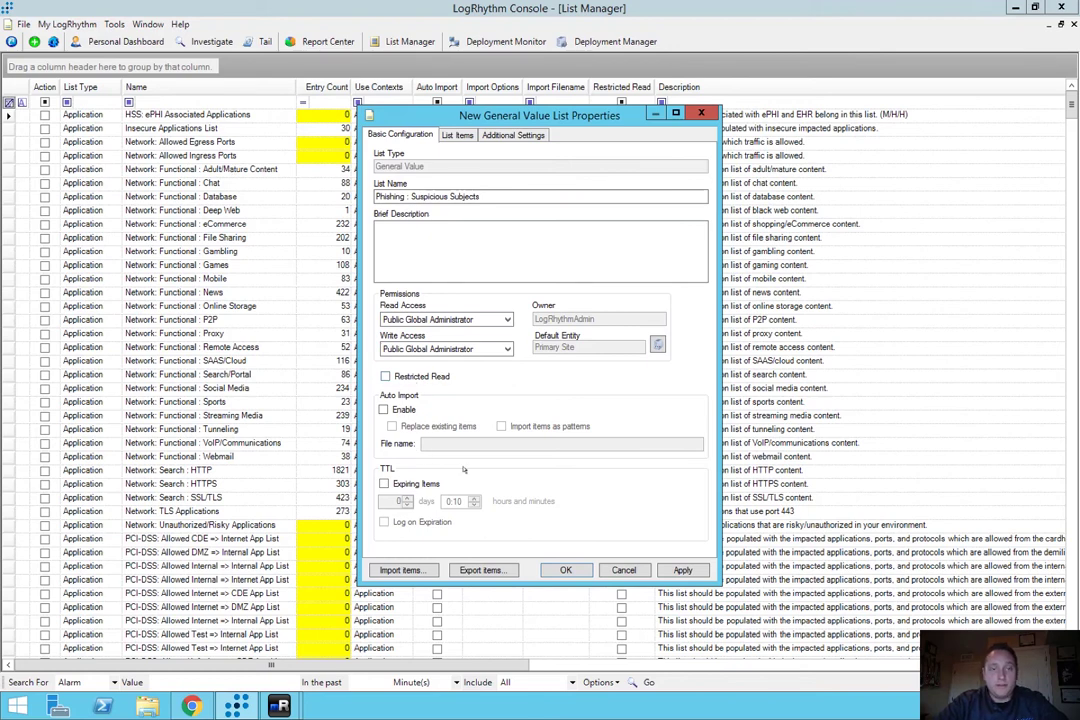
# - Import LR-Threat-List_Email Subject_Phishing from PIE-master's Alarms_and_Threat-Lists folder into the list
pyautogui.click(421, 573)
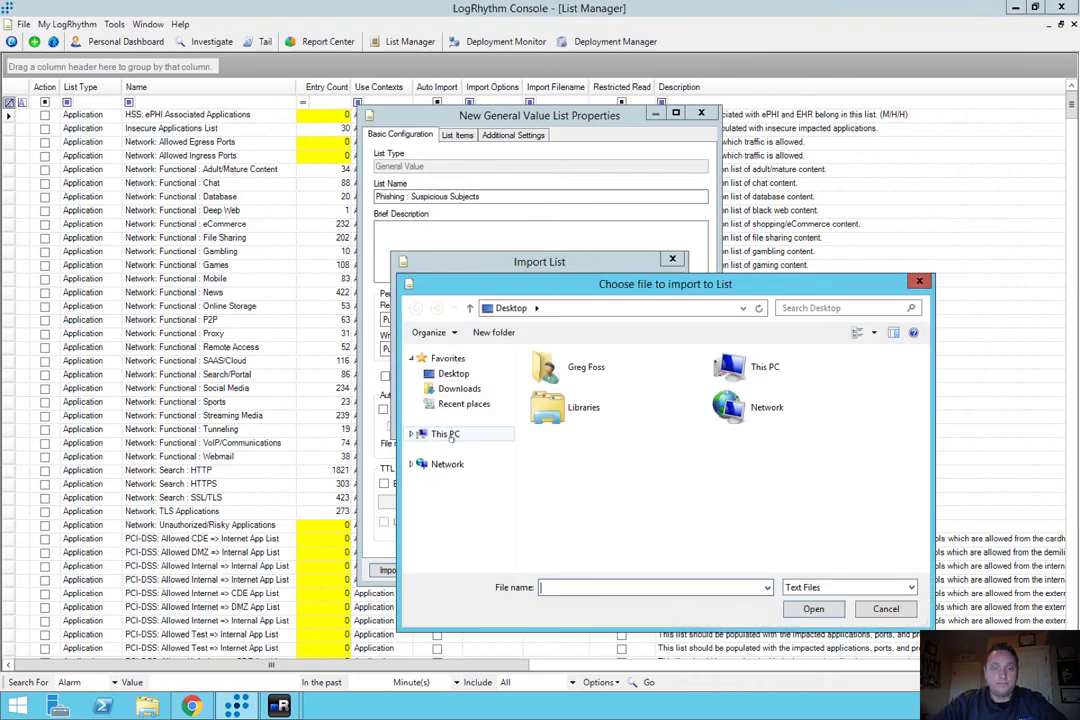
pyautogui.click(459, 388)
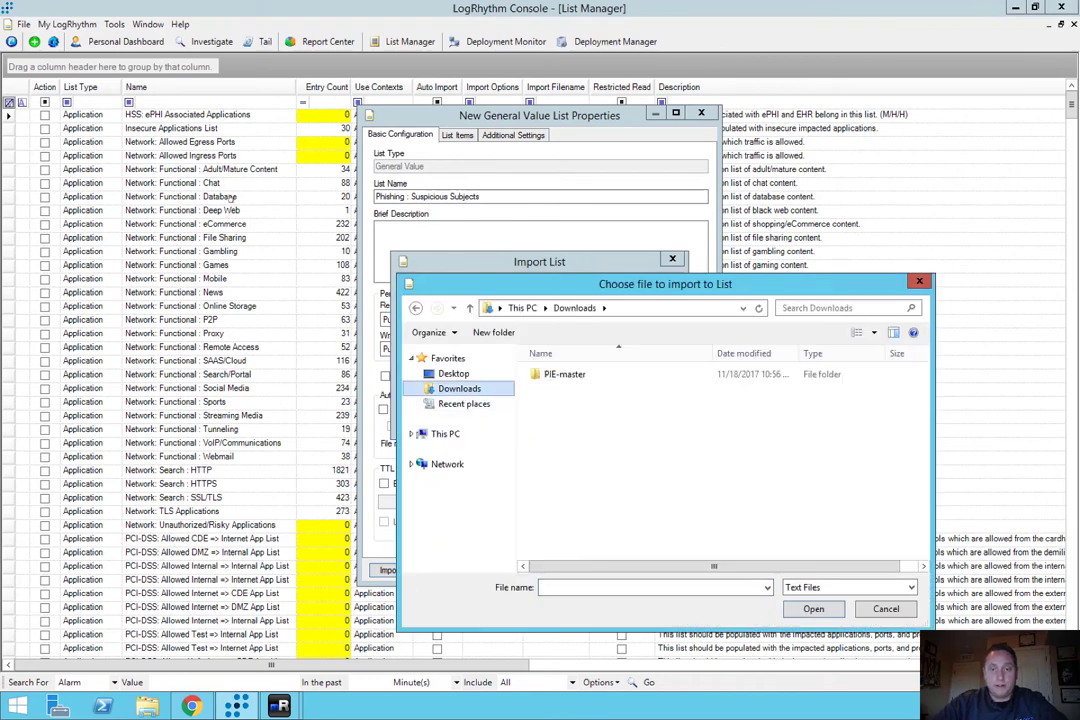
pyautogui.press('Tab')
pyautogui.press('Return')
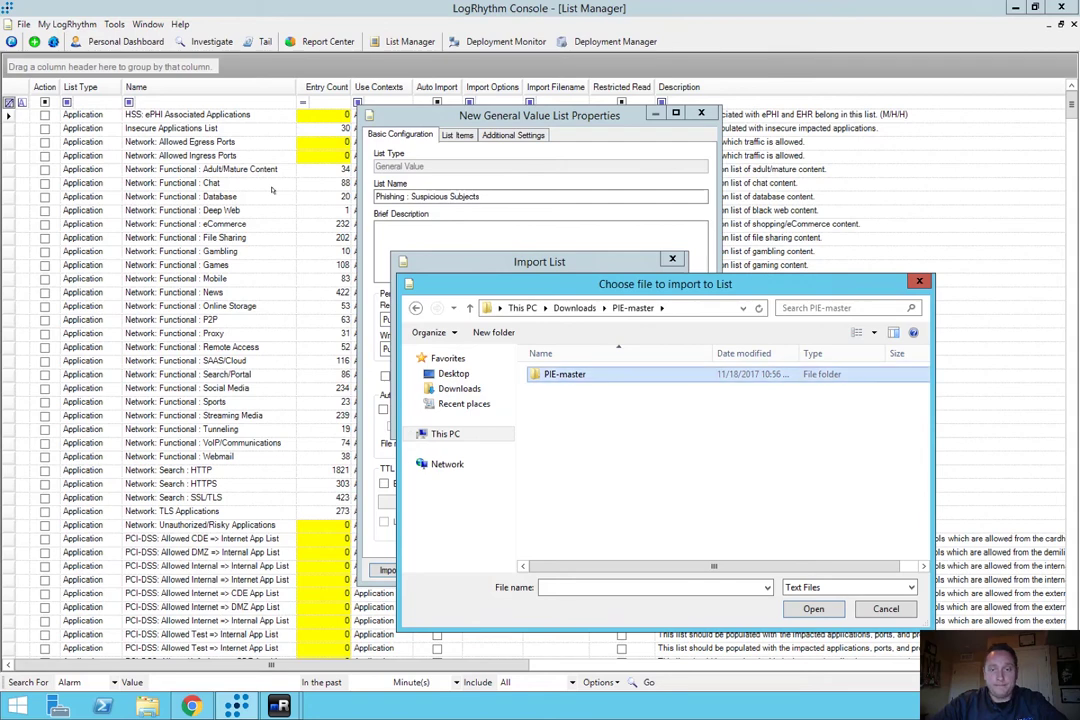
pyautogui.press('Return')
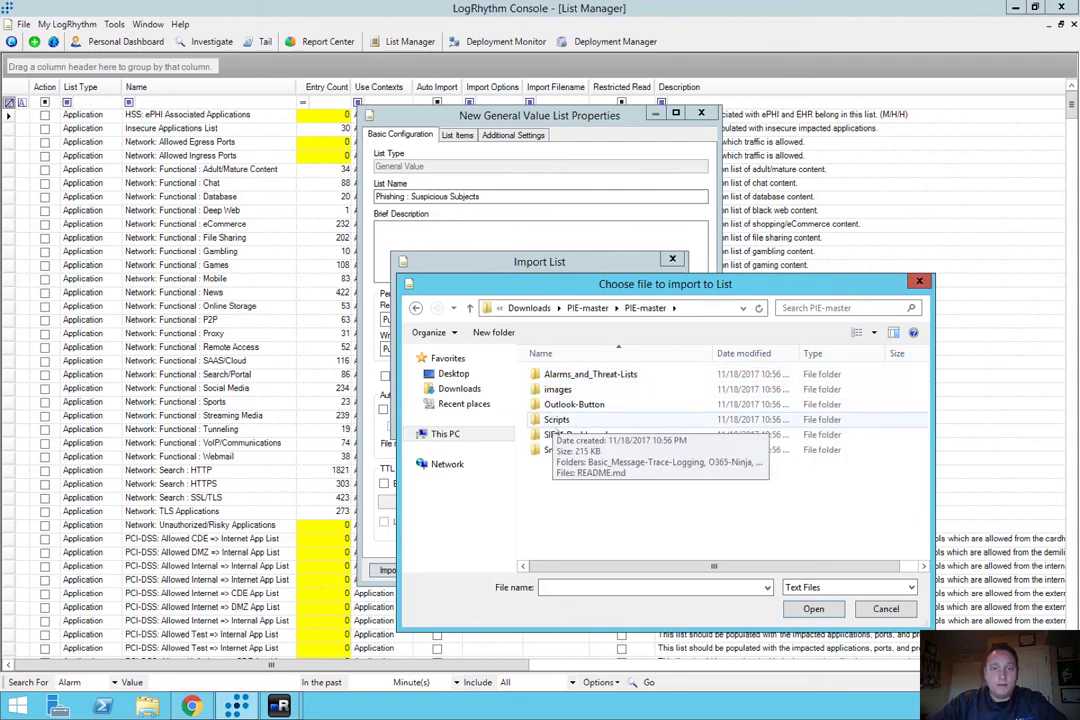
pyautogui.doubleClick(580, 374)
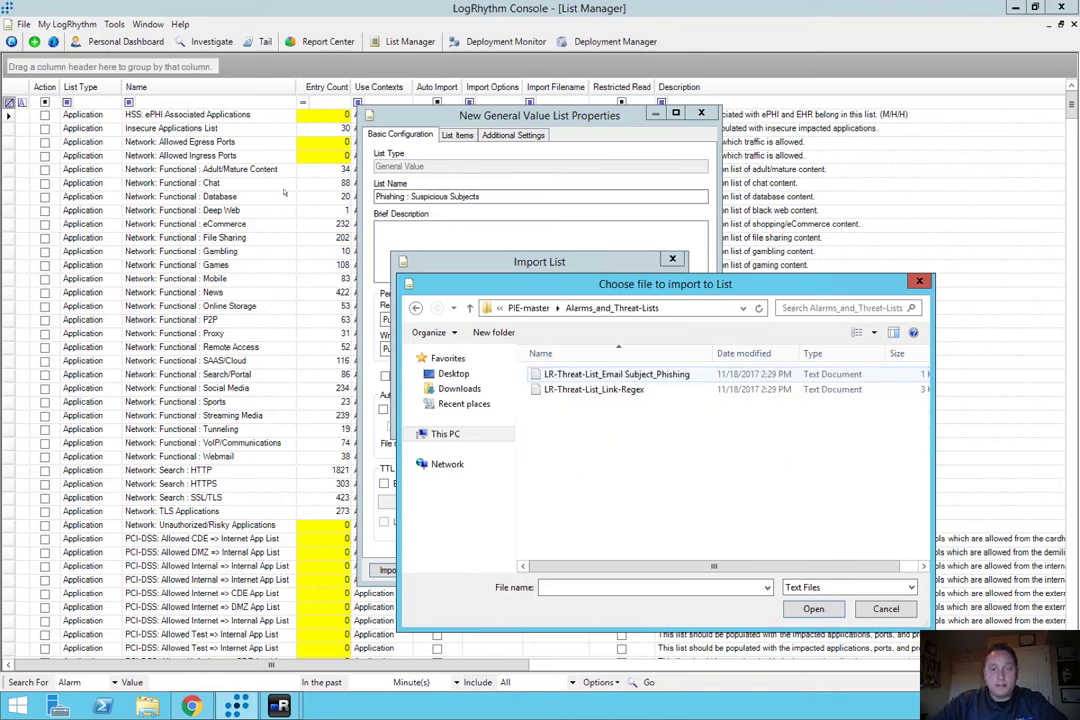
pyautogui.press('Down')
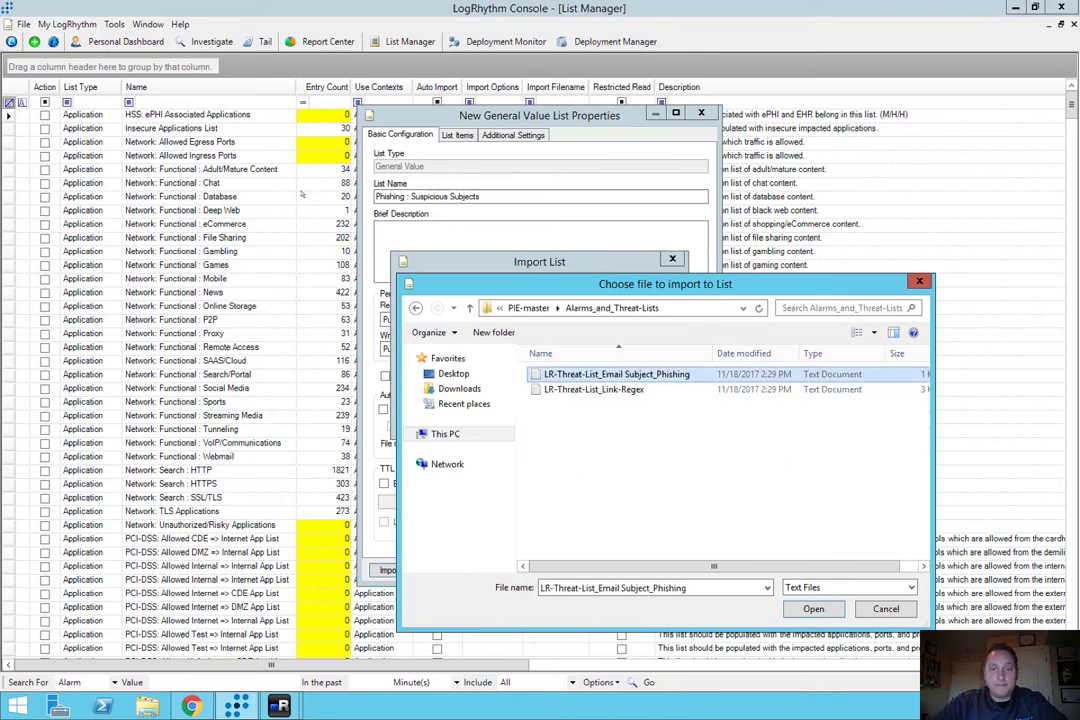
pyautogui.press('Tab')
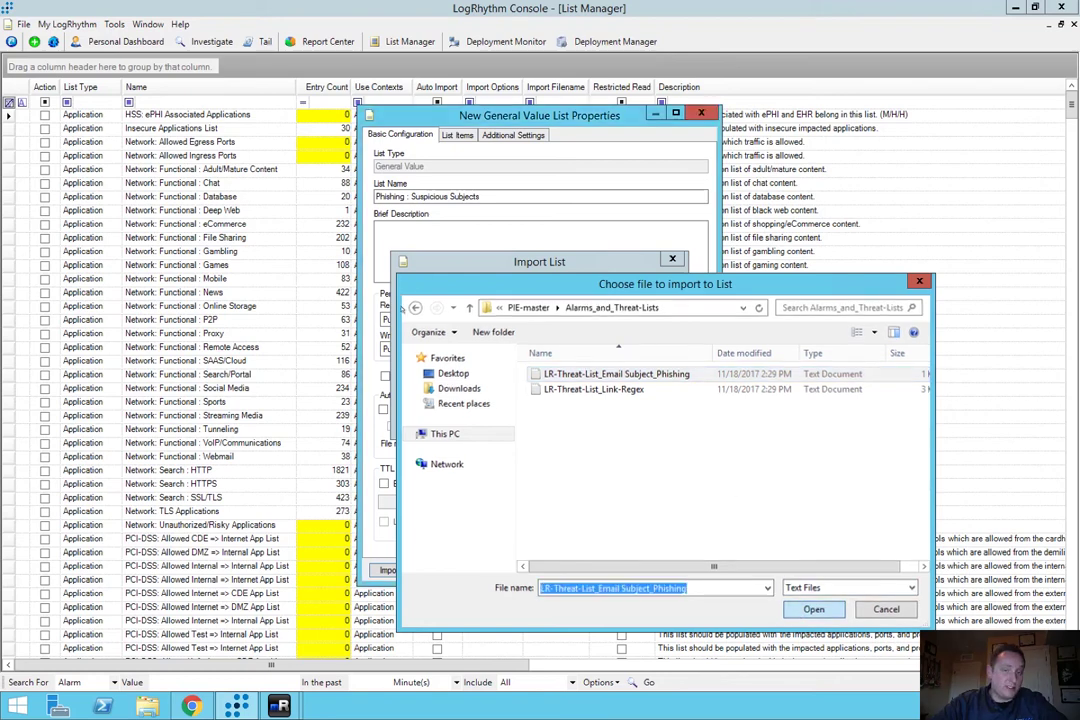
pyautogui.press('Return')
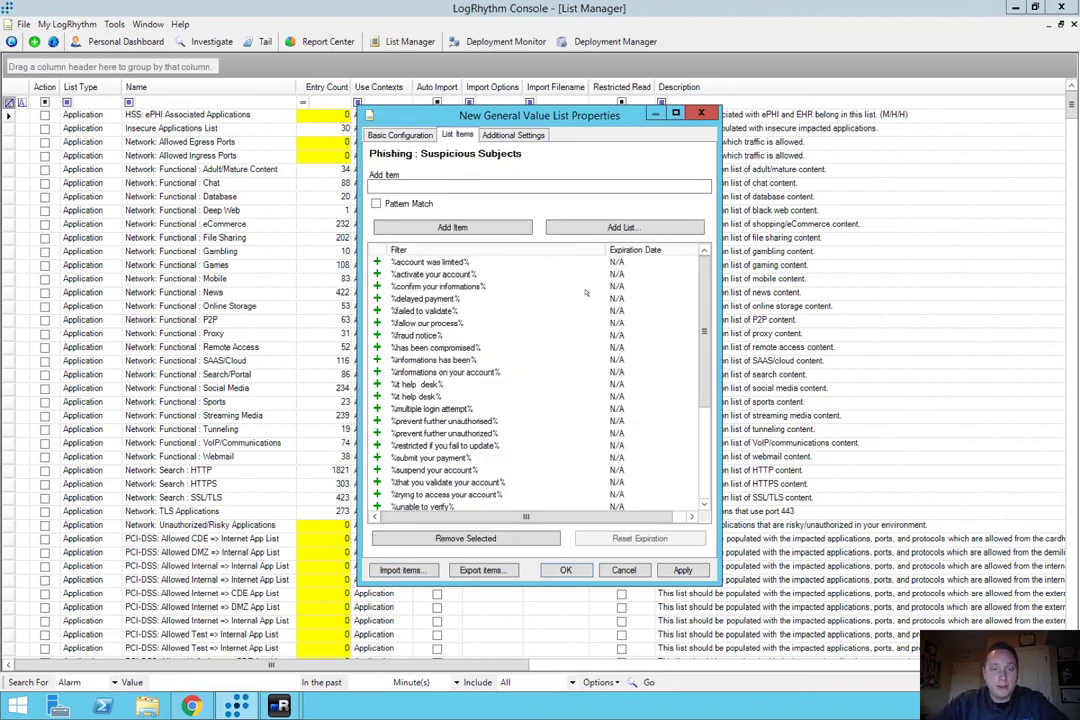
# - Enable the Subject use context, save the Phishing : Suspicious Subjects list and close List Manager
pyautogui.moveTo(704, 307)
pyautogui.mouseDown()
pyautogui.moveTo(724, 398)
pyautogui.moveTo(722, 307)
pyautogui.mouseUp()
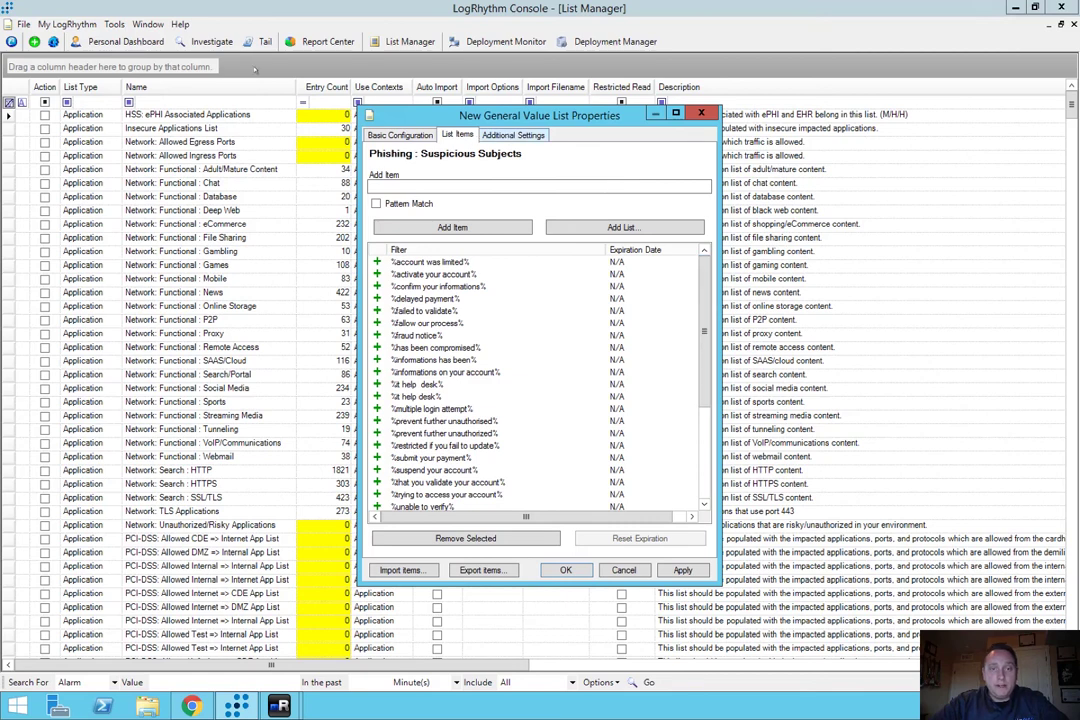
pyautogui.hotkey('ctrl', 'Tab')
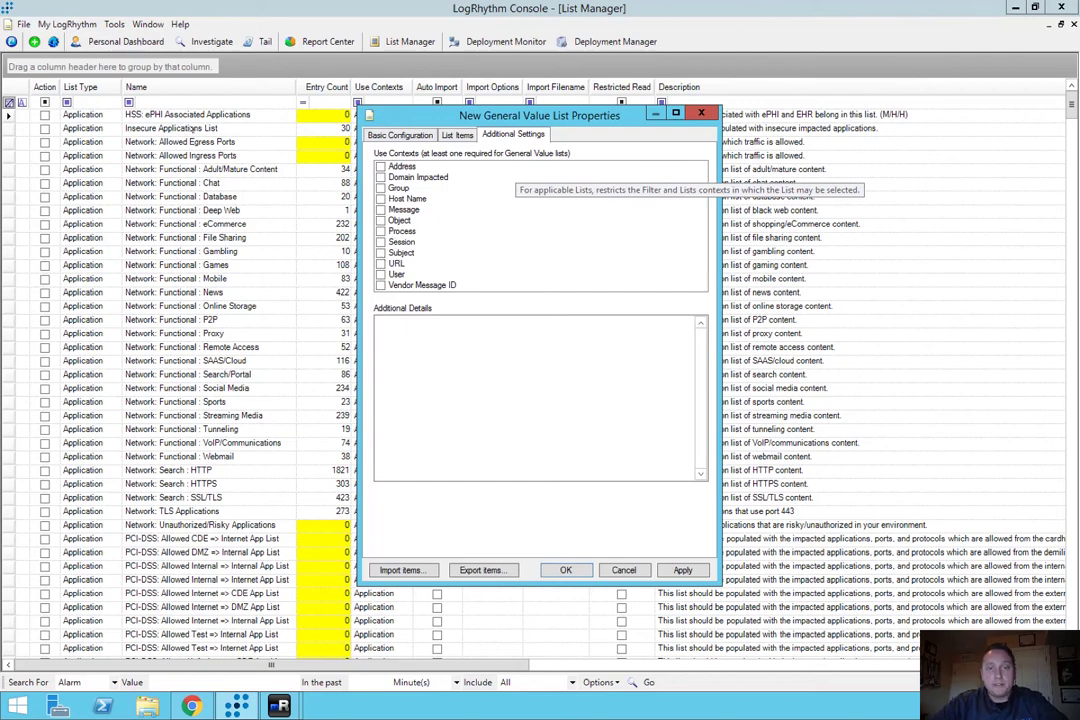
pyautogui.click(381, 253)
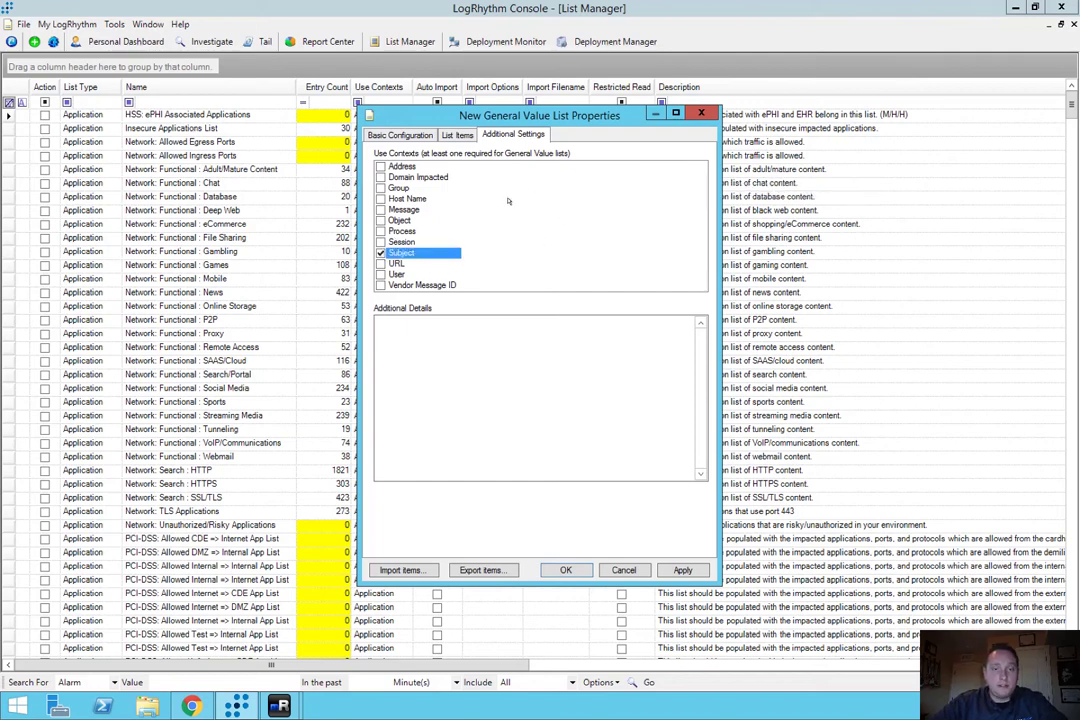
pyautogui.click(457, 134)
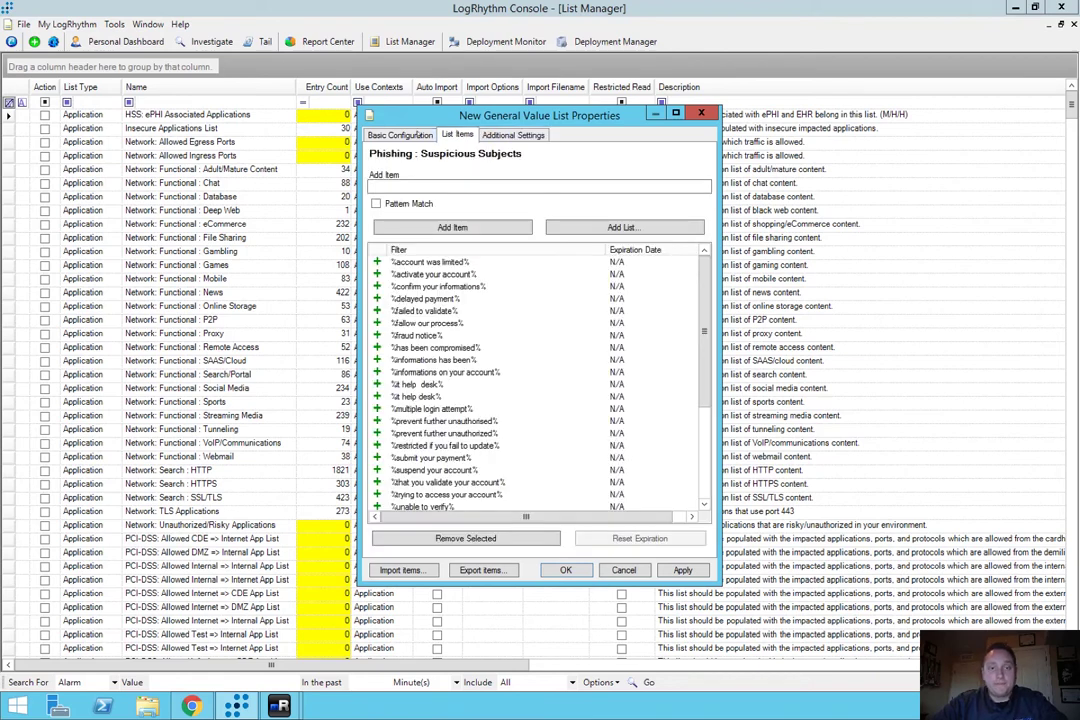
pyautogui.click(400, 135)
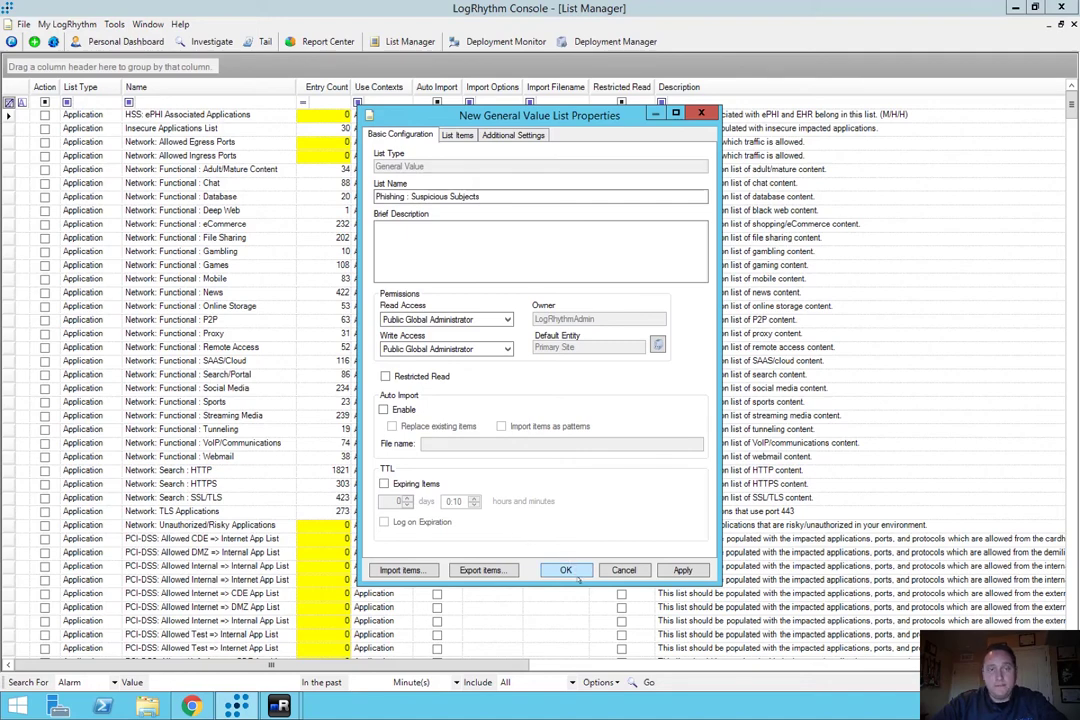
pyautogui.click(569, 571)
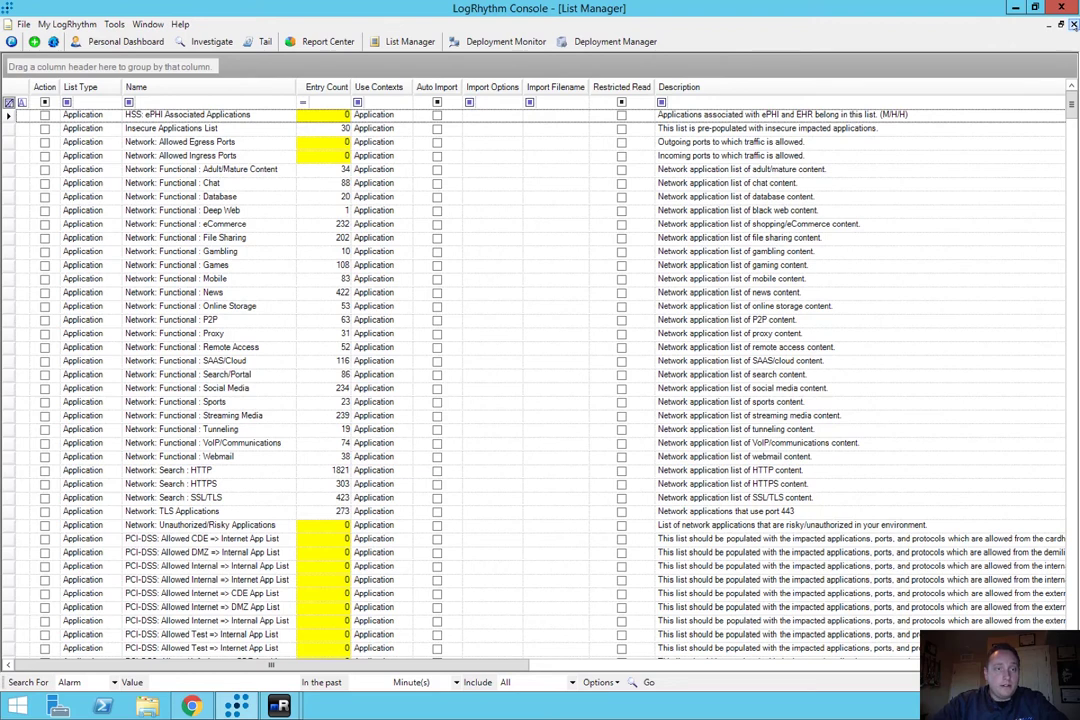
pyautogui.click(1062, 23)
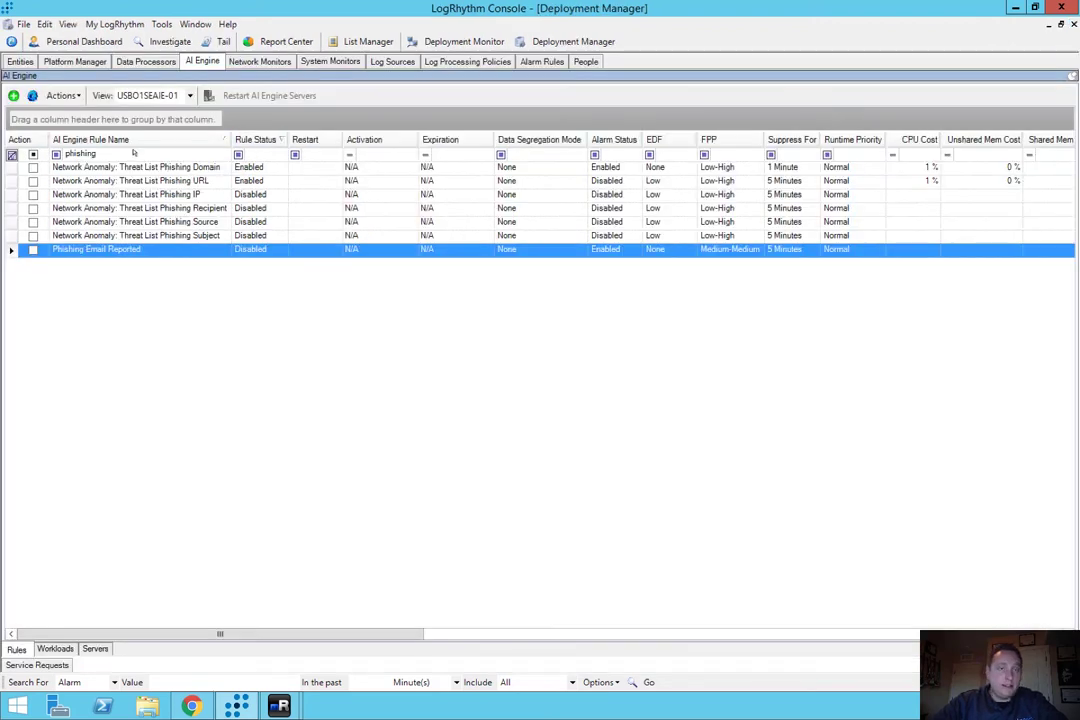
# - Start a new AI Engine rule with a Log Observed block filtering on the Subject field
pyautogui.click(13, 95)
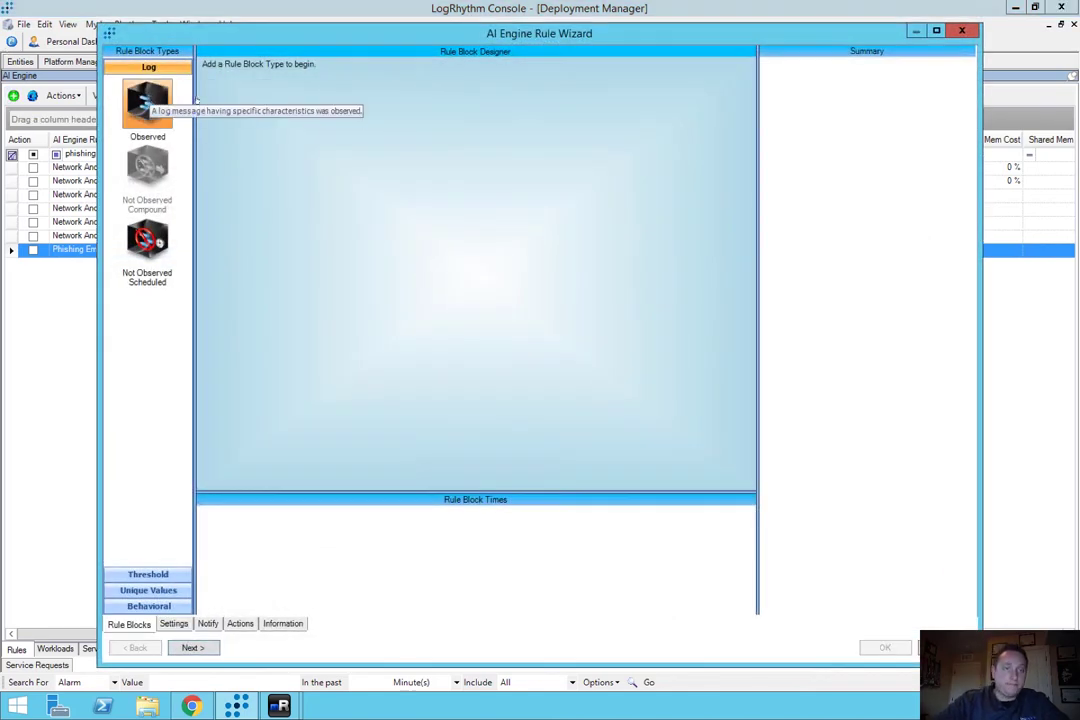
pyautogui.moveTo(147, 103); pyautogui.dragTo(222, 125)
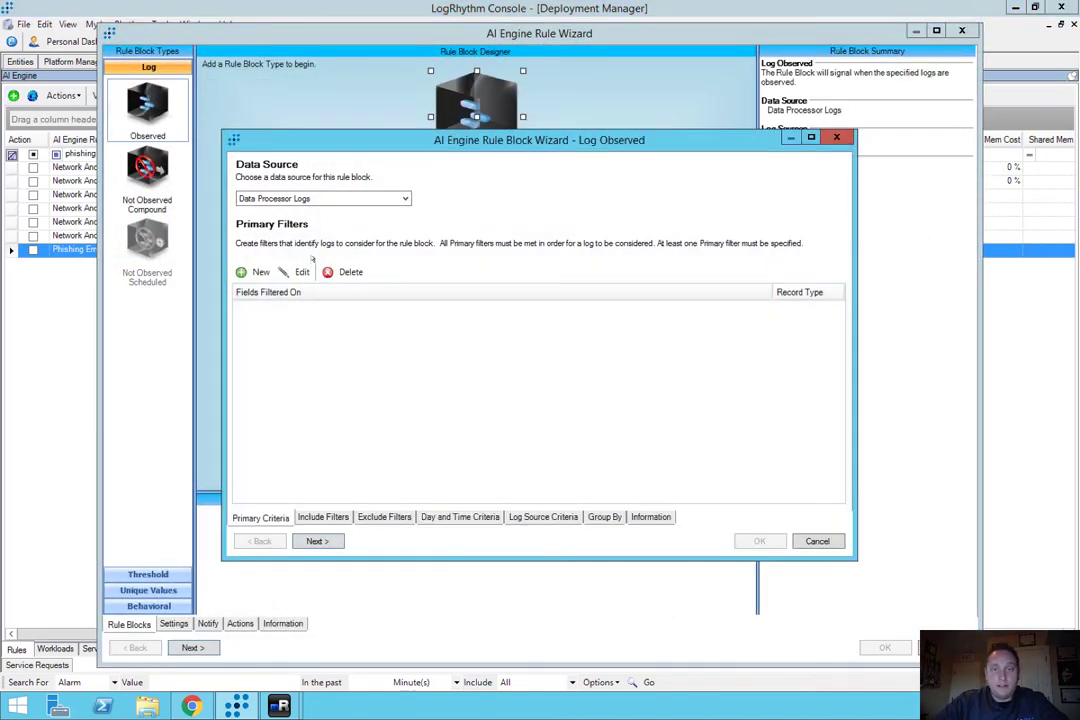
pyautogui.click(256, 272)
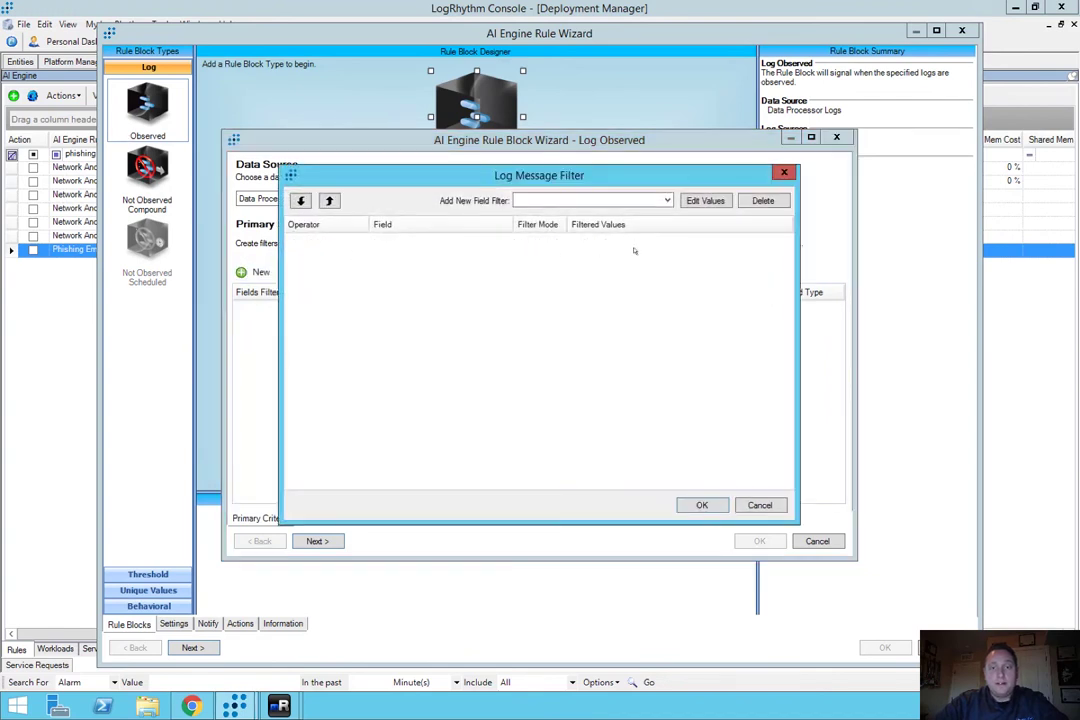
pyautogui.click(590, 200)
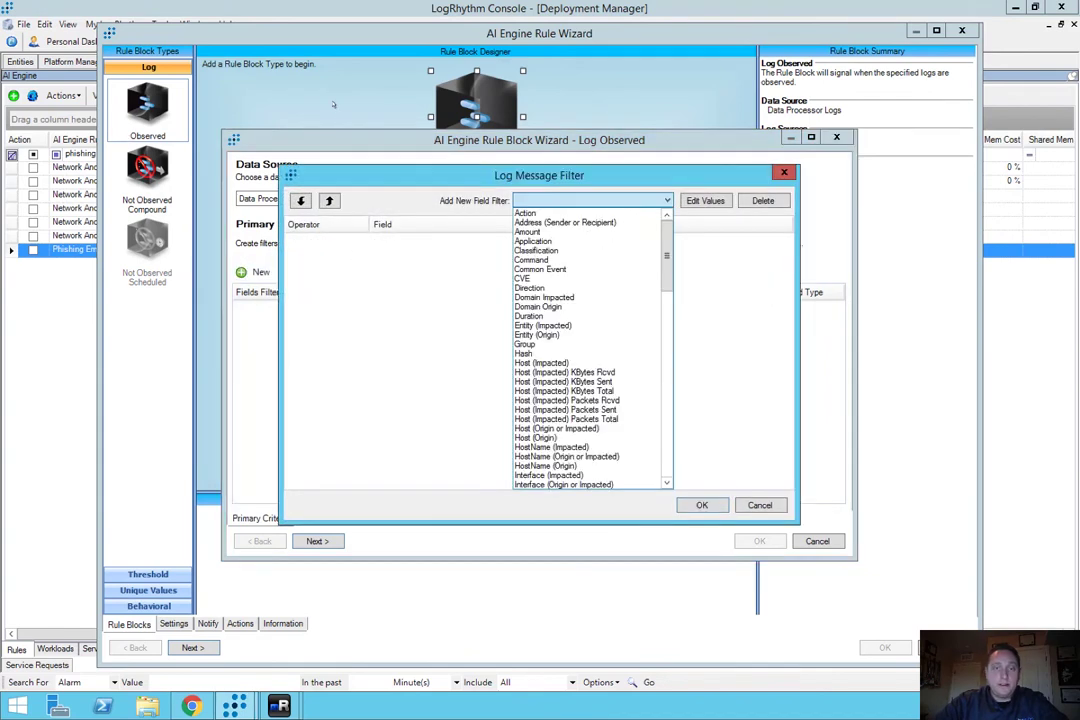
pyautogui.press('s')
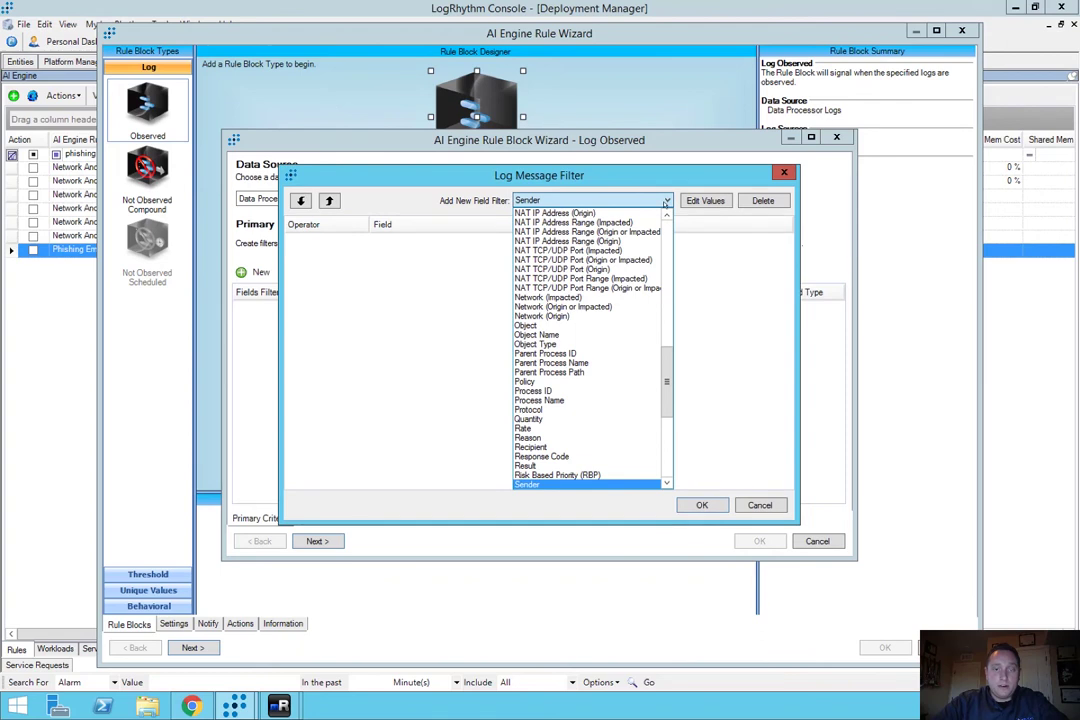
pyautogui.scroll(-2, 665, 395)
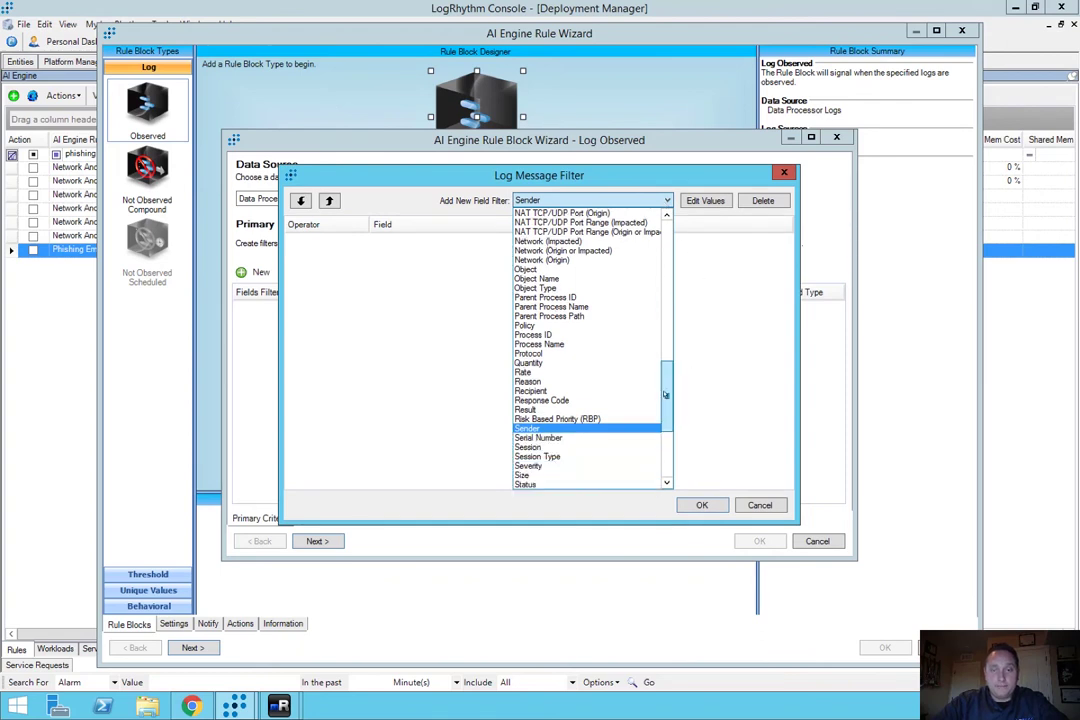
pyautogui.scroll(-1, 558, 462)
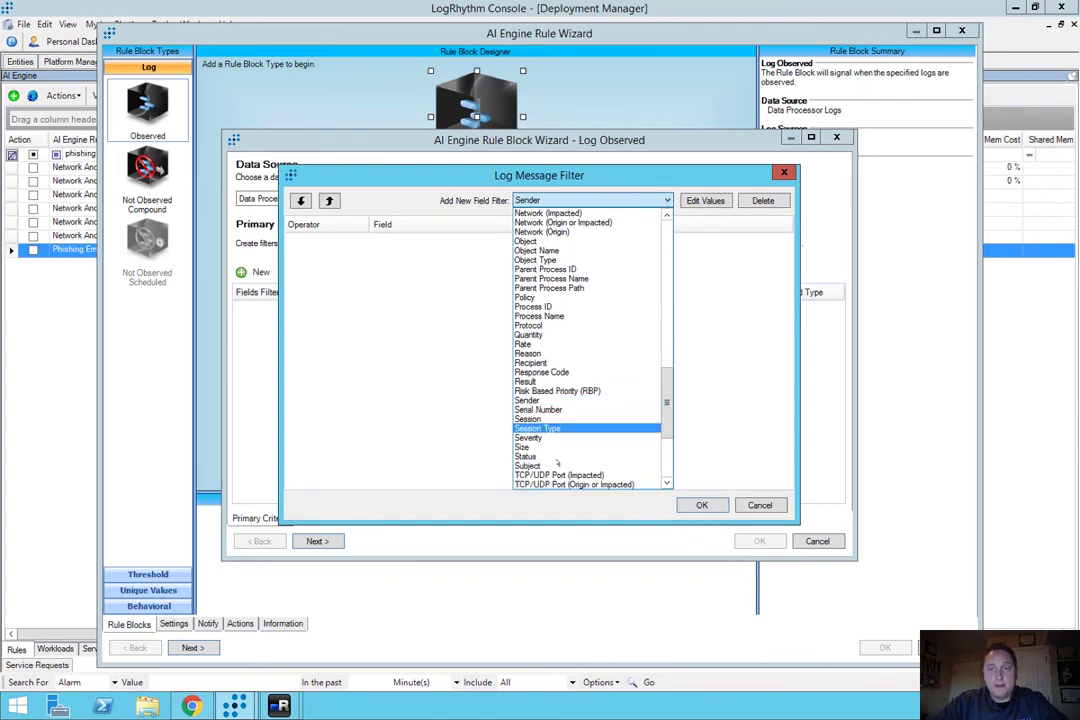
pyautogui.click(555, 466)
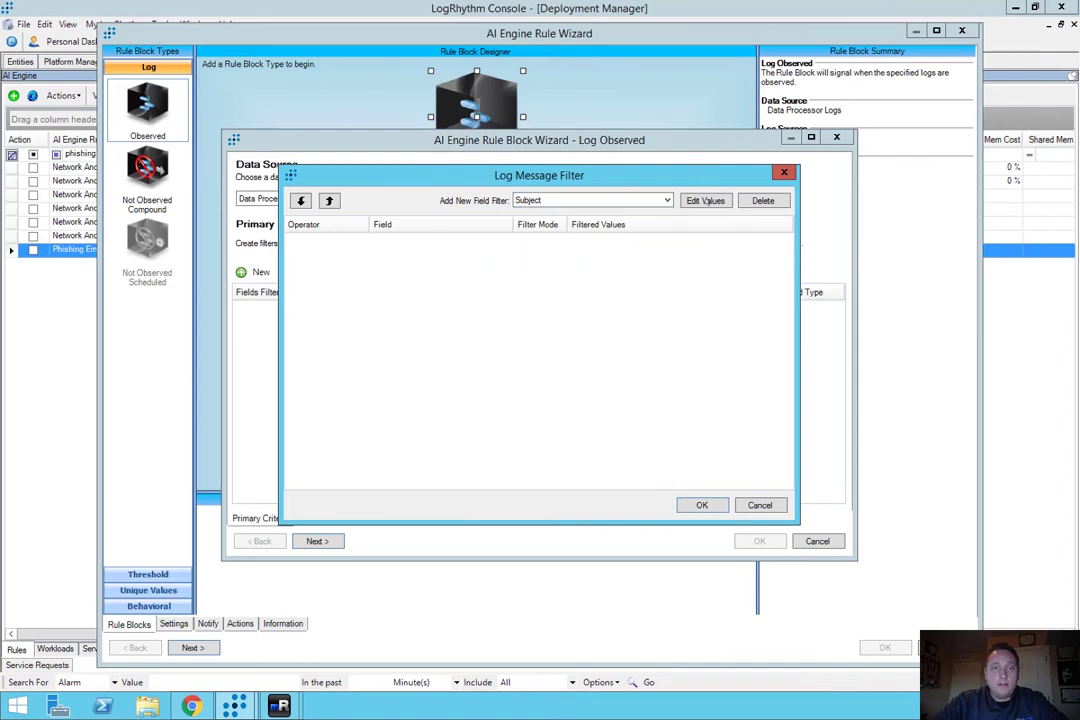
# - Use the Phishing : Suspicious Subjects list as the Subject filter values
pyautogui.click(706, 201)
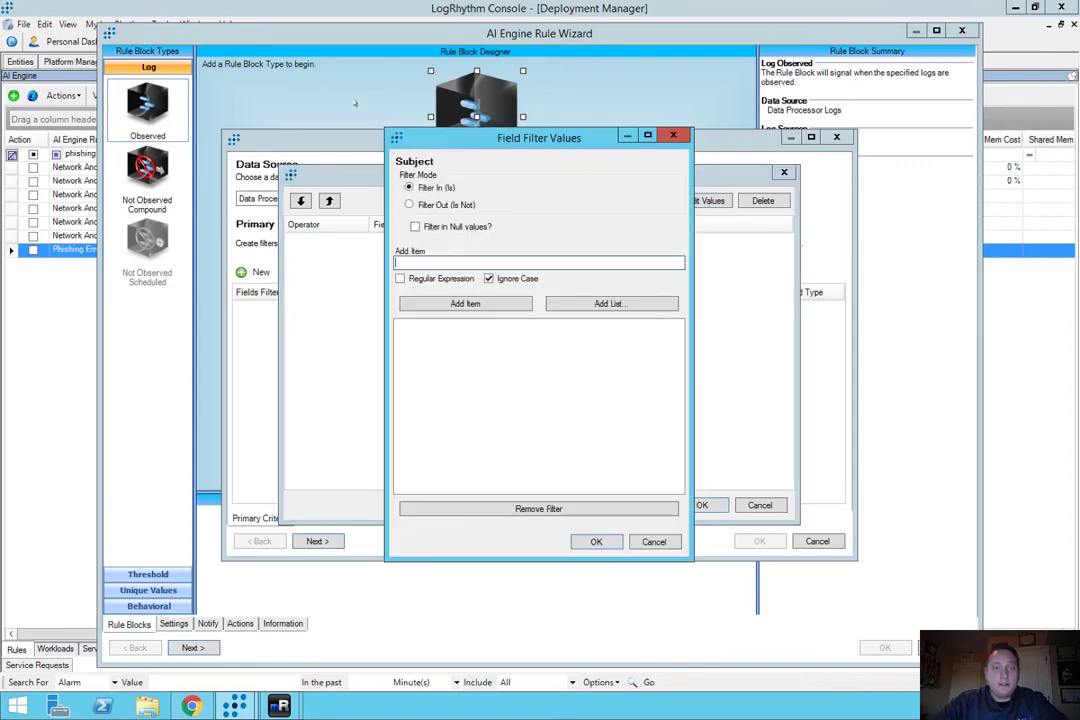
pyautogui.click(602, 305)
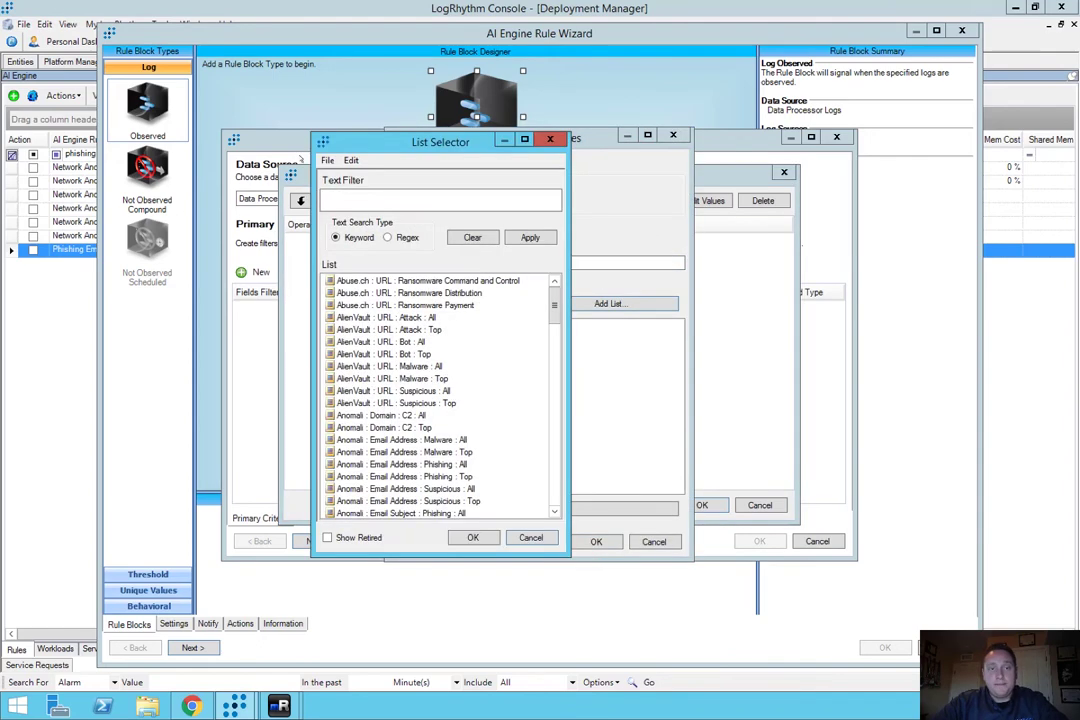
pyautogui.click(457, 205)
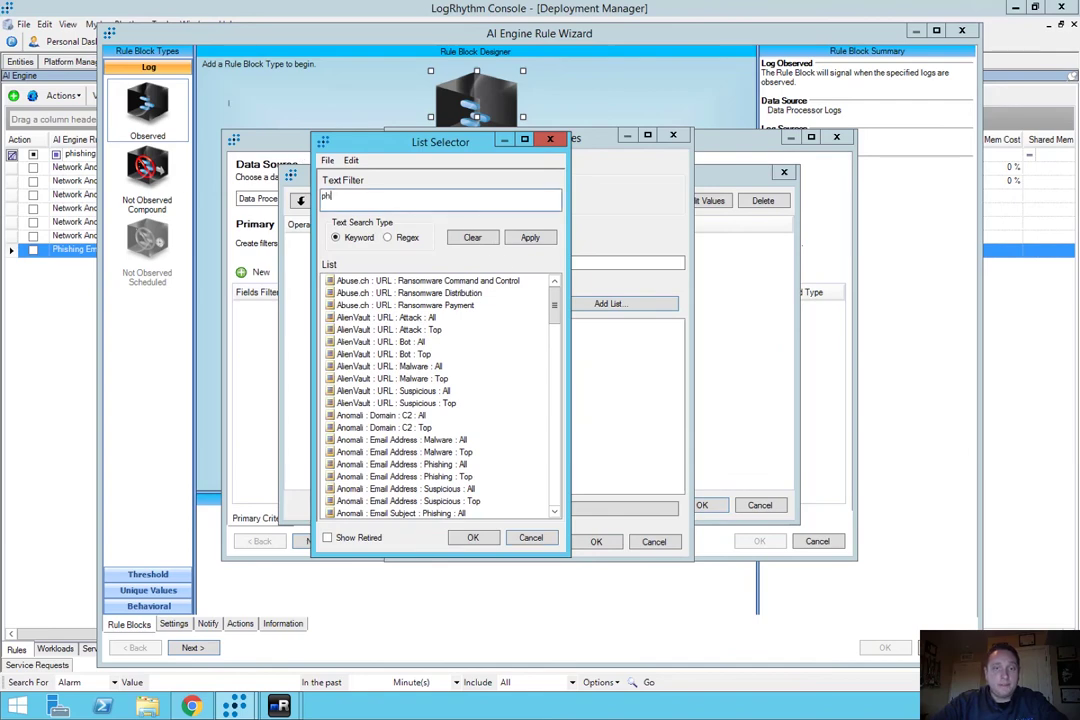
pyautogui.write('phishing')
pyautogui.press('Return')
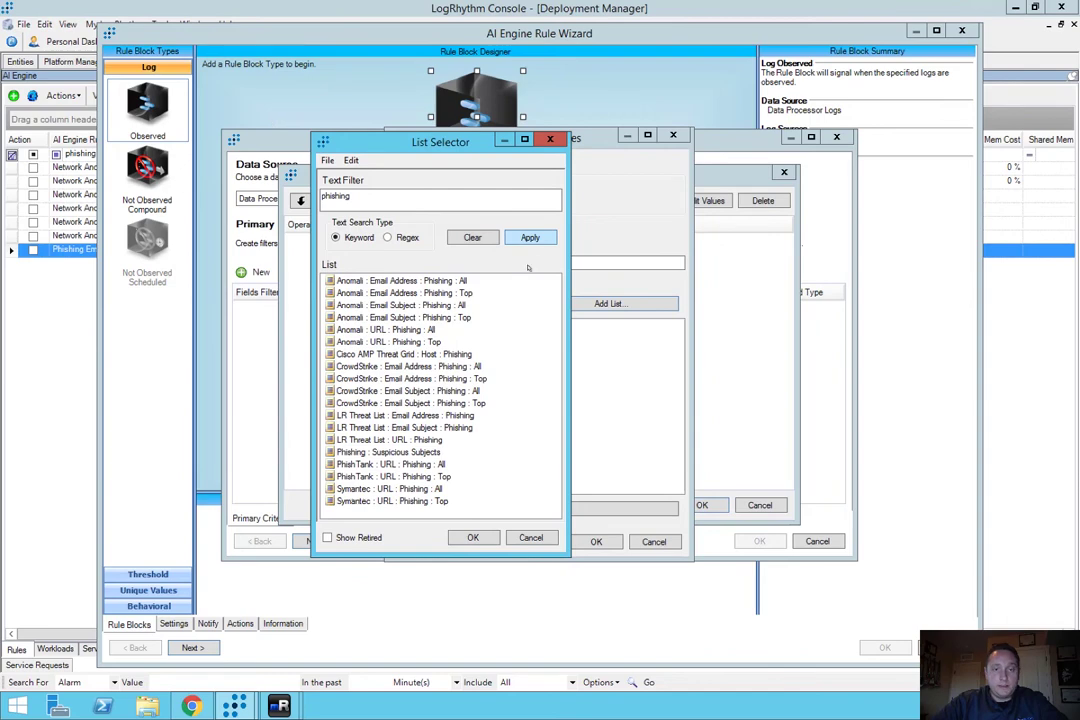
pyautogui.click(428, 455)
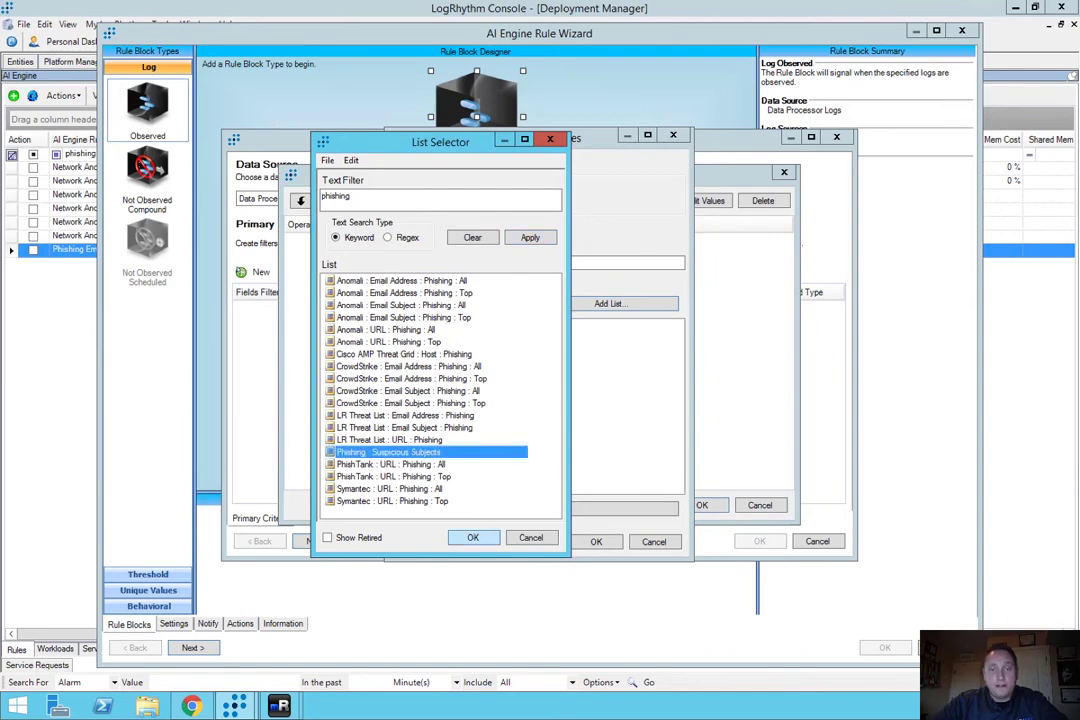
pyautogui.click(473, 537)
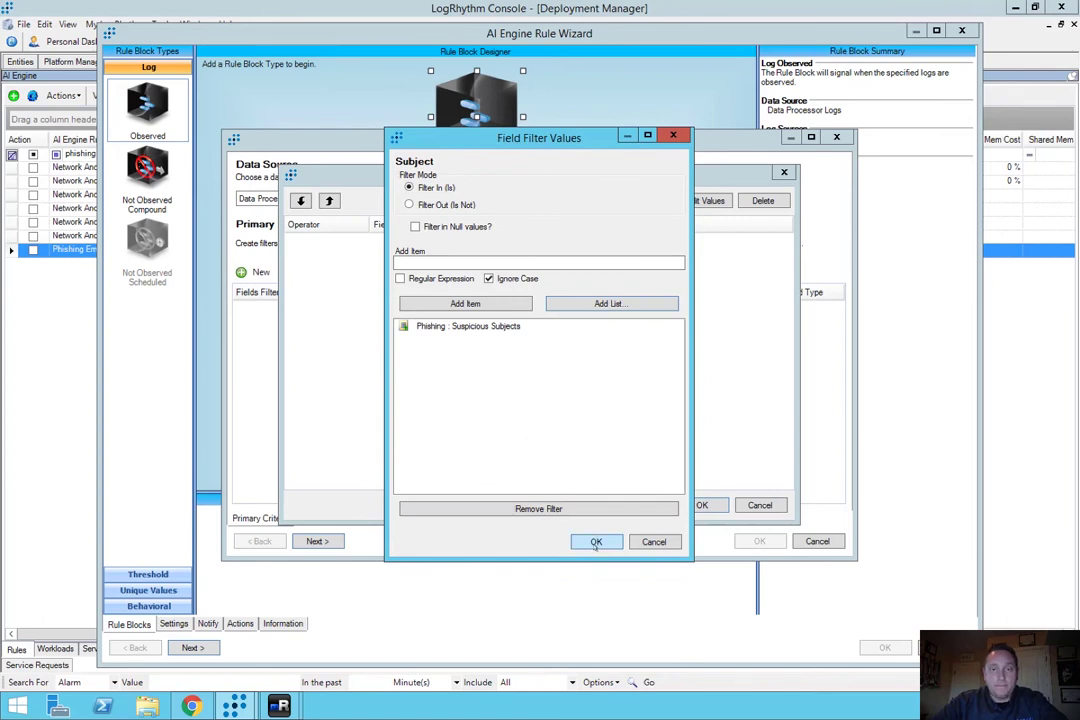
pyautogui.click(596, 543)
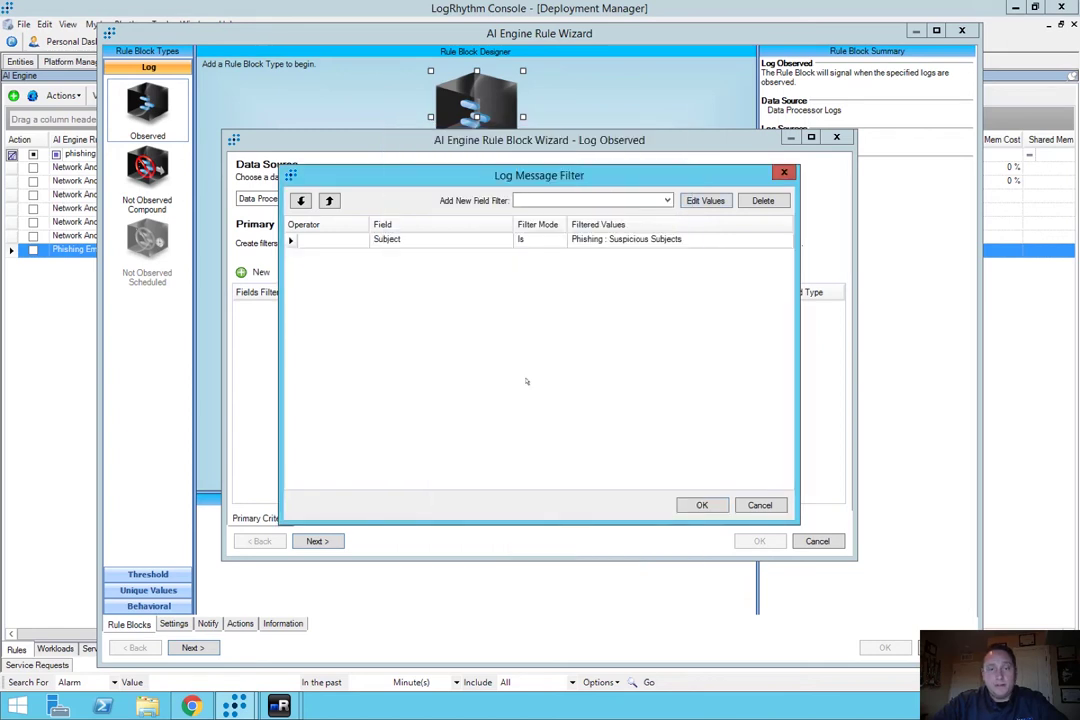
# - Keep the Subject filter and include only the two Office 365 log sources on USBO1SEPIE-01
pyautogui.click(690, 506)
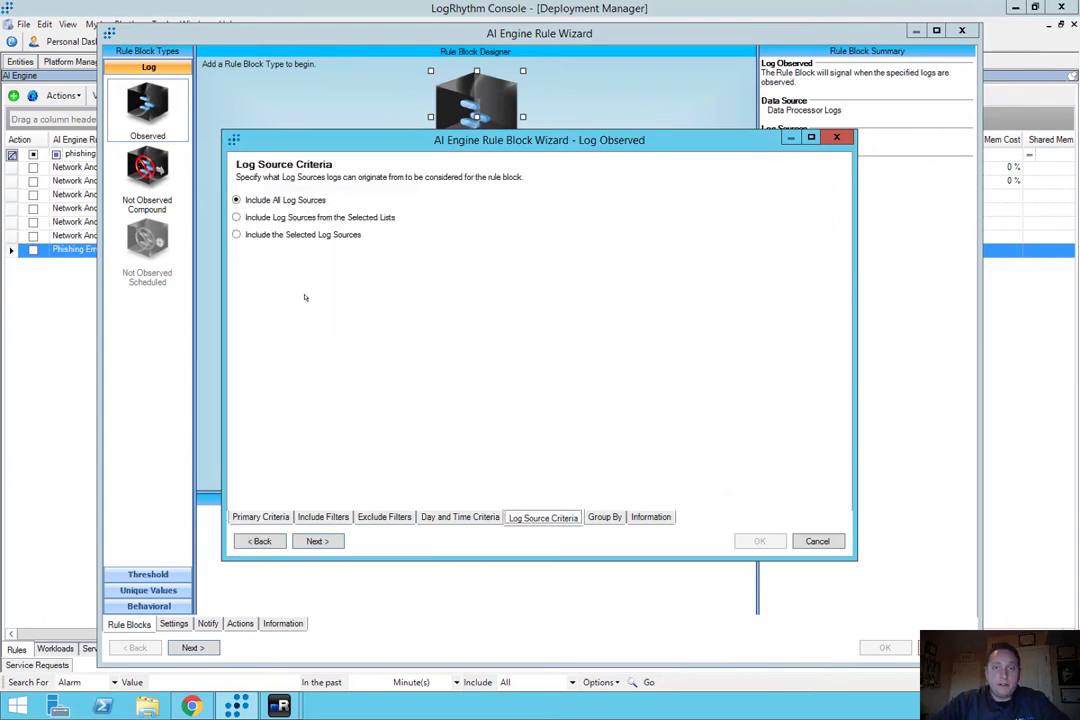
pyautogui.click(236, 234)
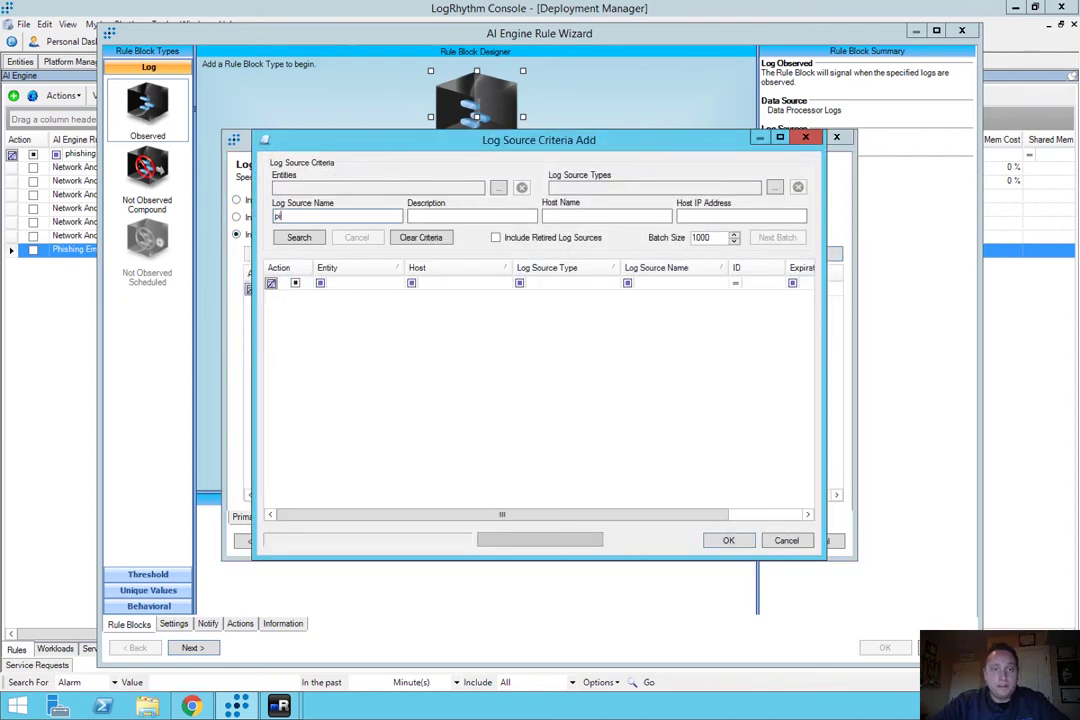
pyautogui.press('Return')
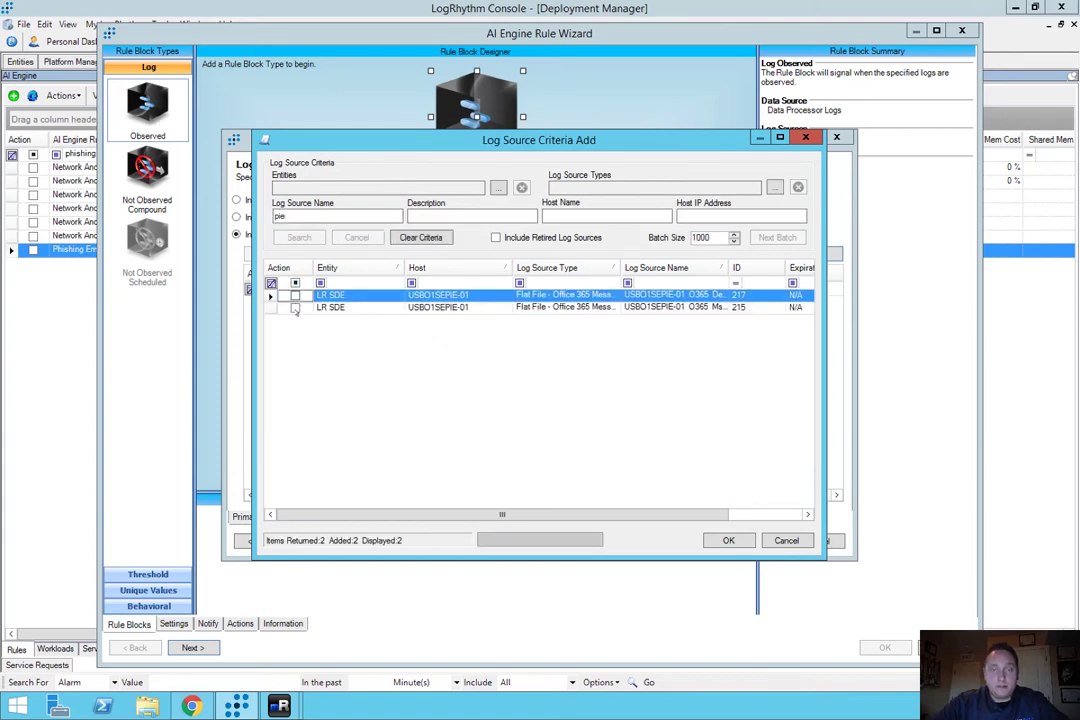
pyautogui.click(295, 308)
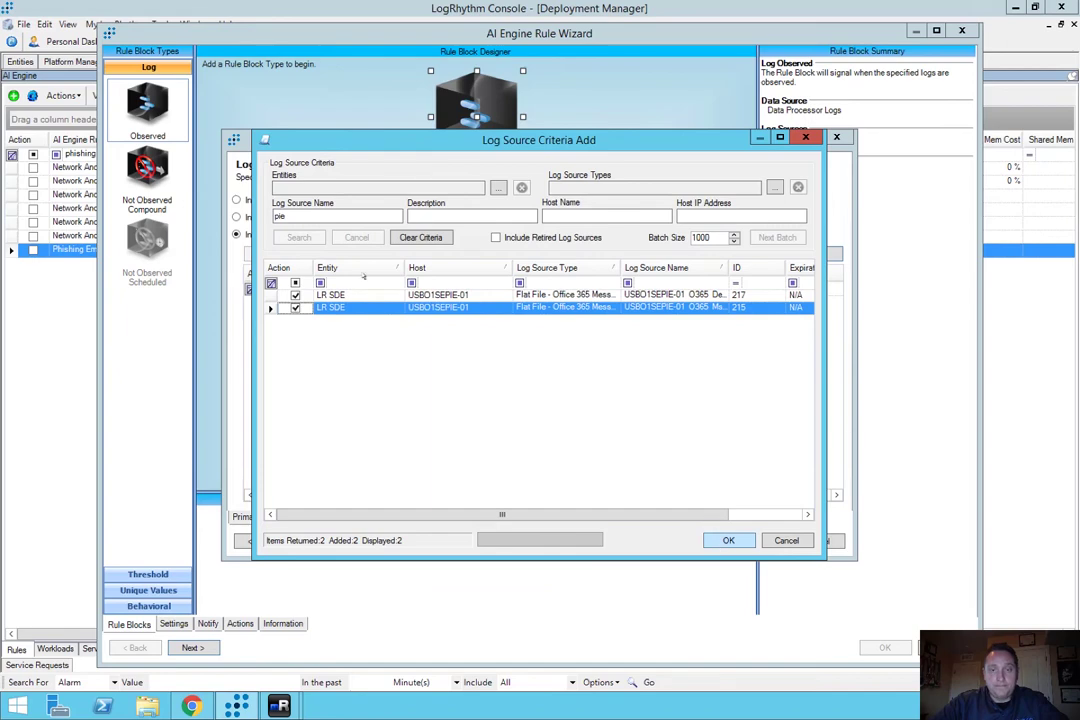
pyautogui.press('Return')
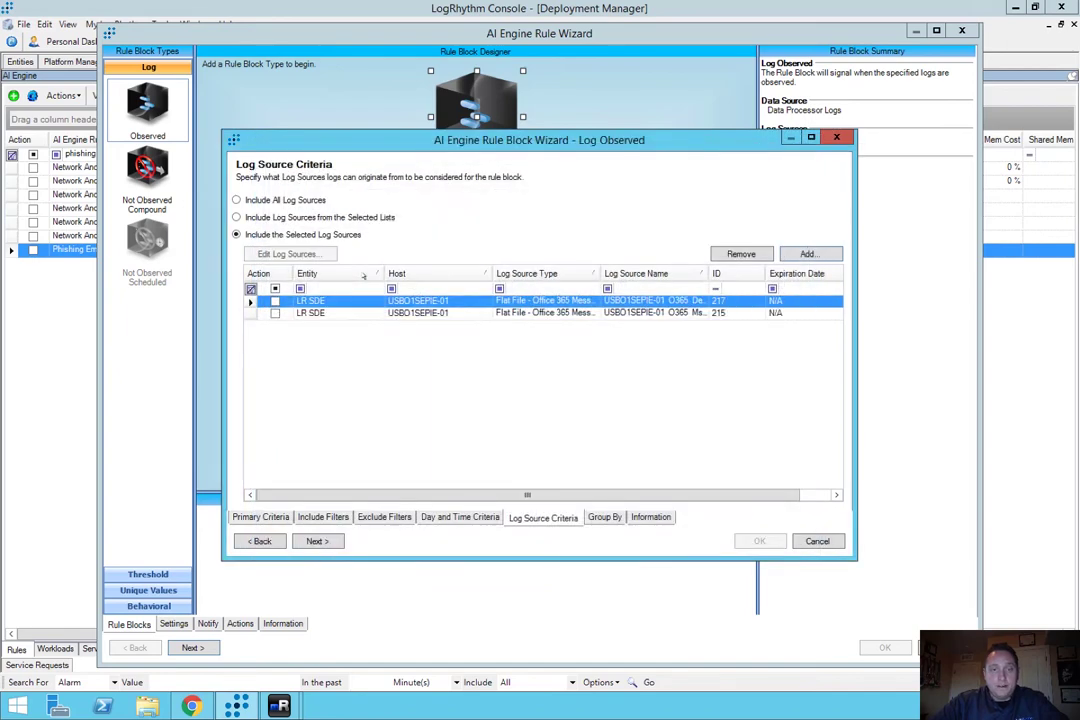
pyautogui.click(650, 517)
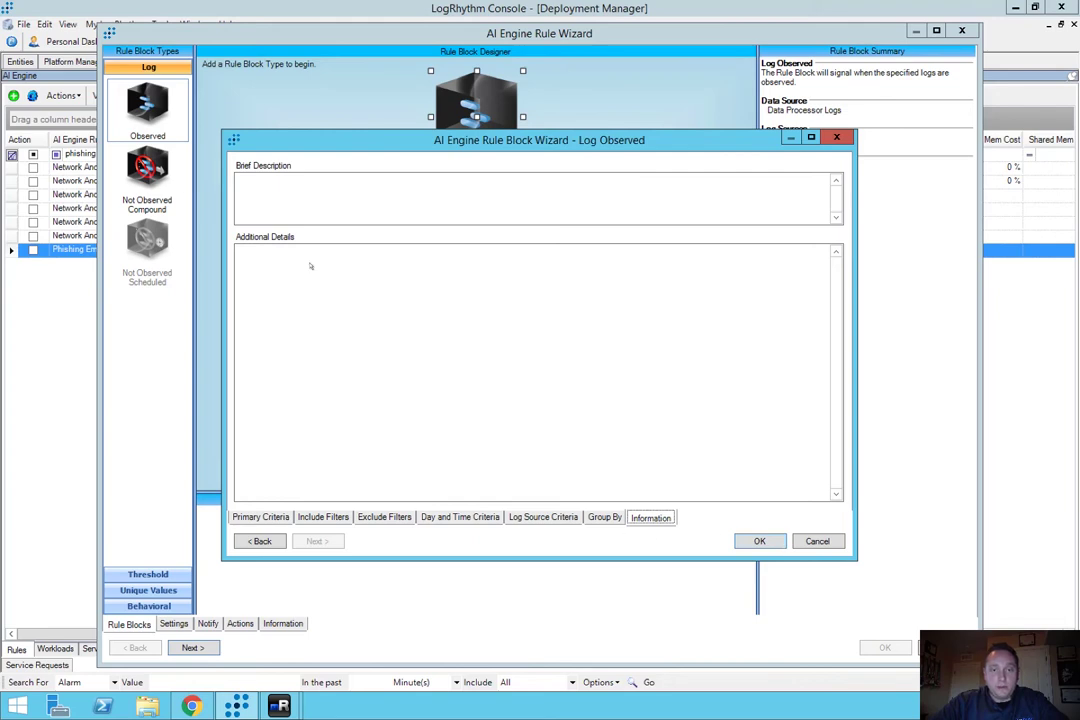
# - Group the block by Sender, Subject and Recipient, then save the Log Observed block
pyautogui.hotkey('ctrl', 'shift', 'Tab')
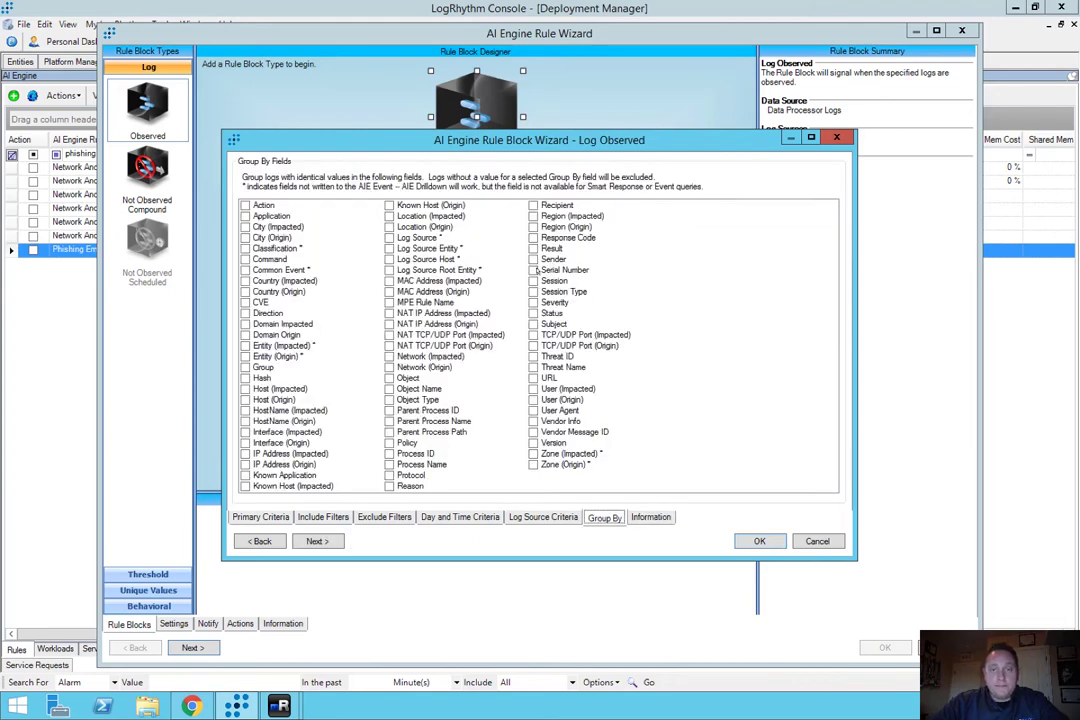
pyautogui.click(533, 259)
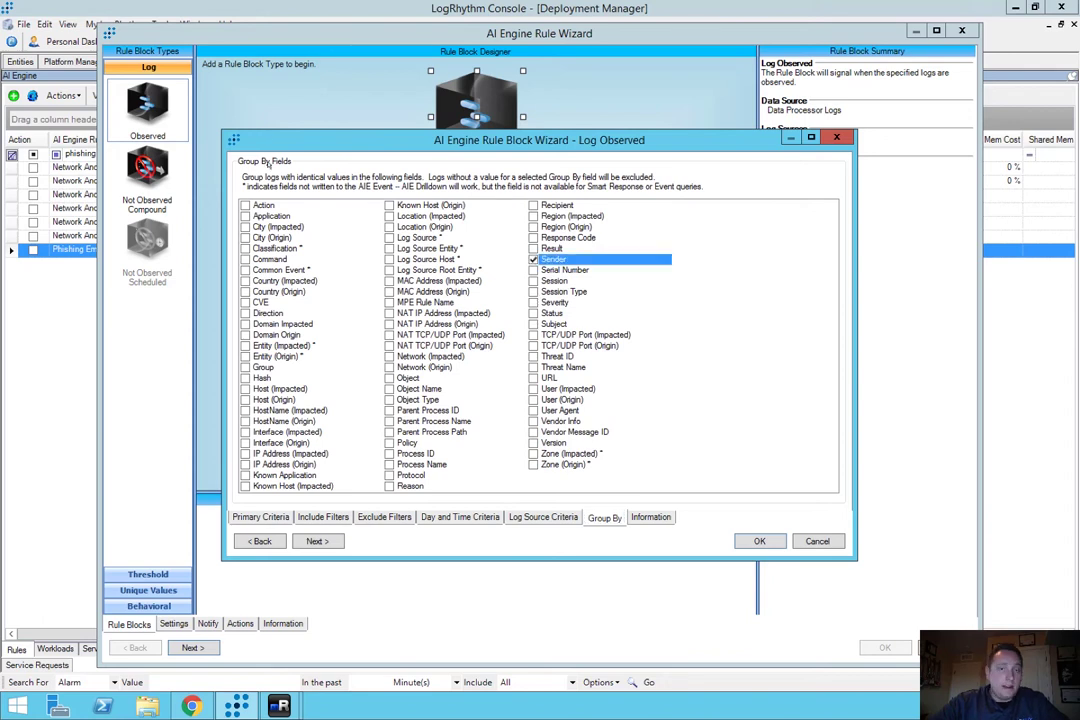
pyautogui.click(533, 324)
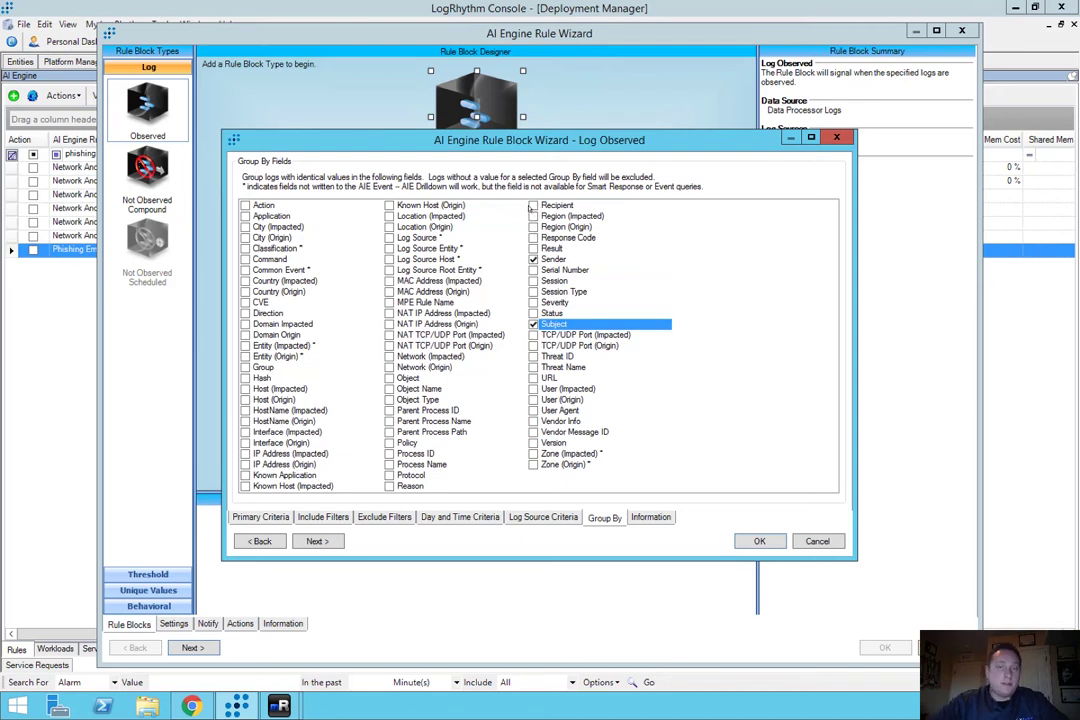
pyautogui.click(533, 205)
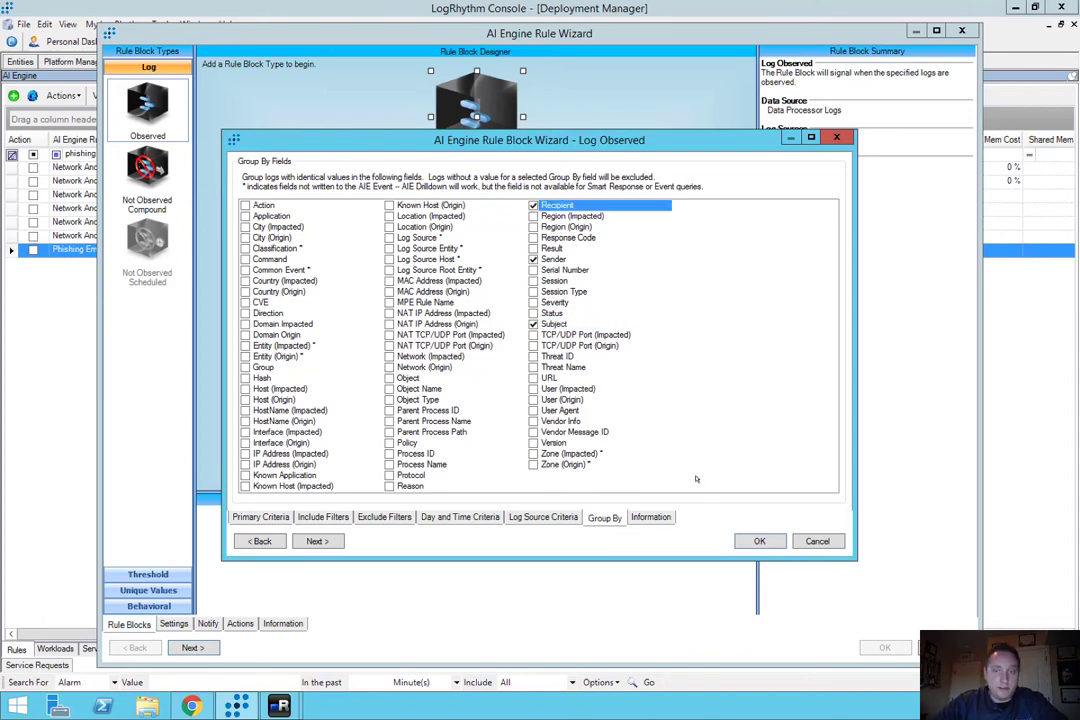
pyautogui.hotkey('ctrl', 'Tab')
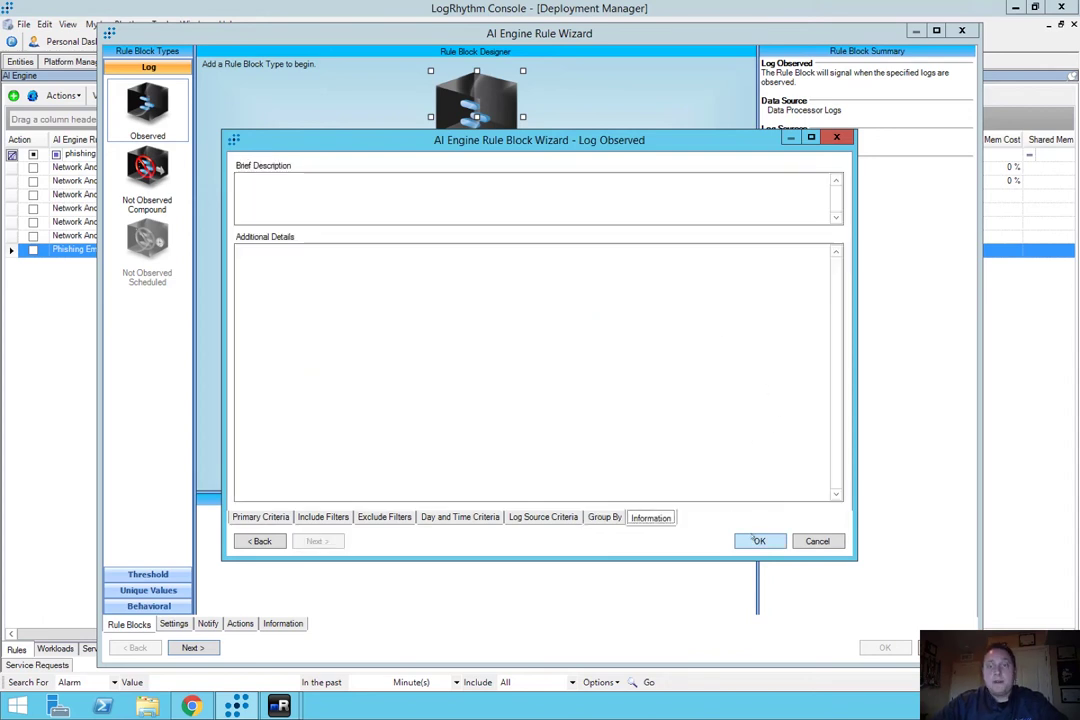
pyautogui.click(756, 541)
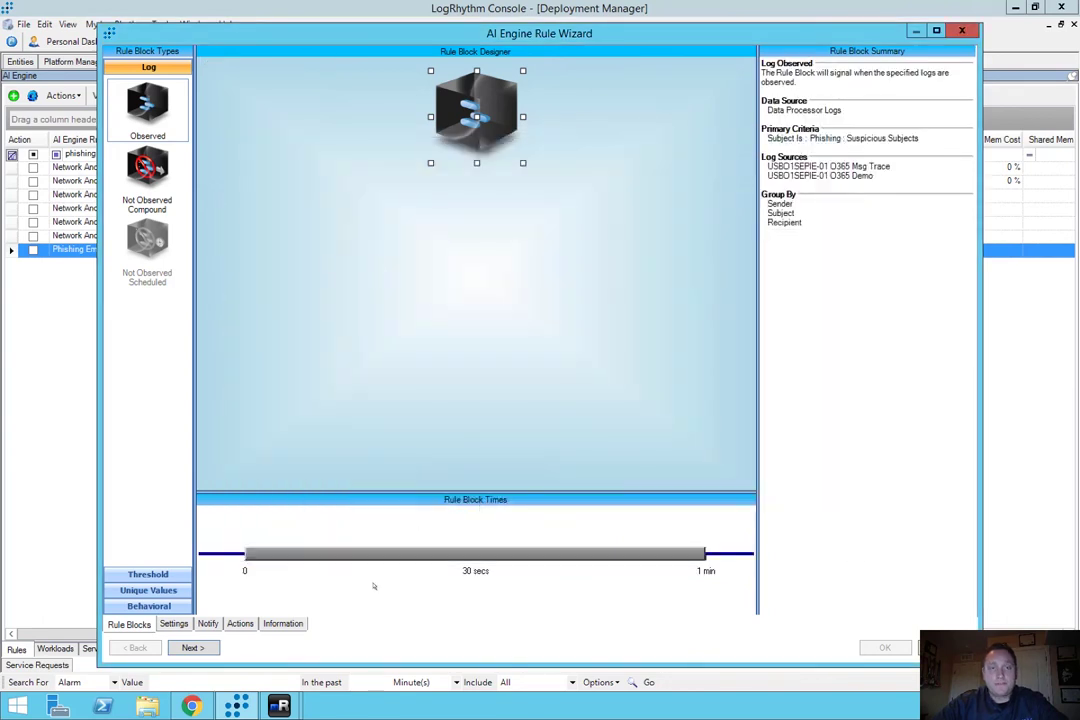
# - Turn on Alarm on event occurrence with suppression multiple 300 and risk rating 7 - High-Low
pyautogui.hotkey('ctrl', 'Tab')
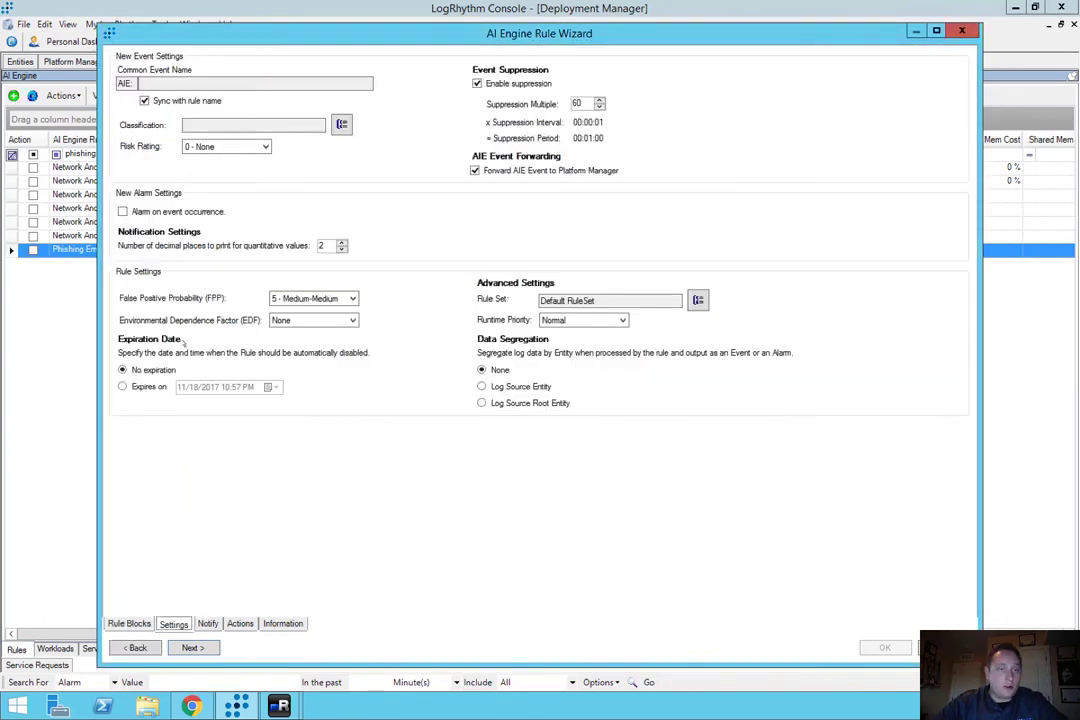
pyautogui.press('space')
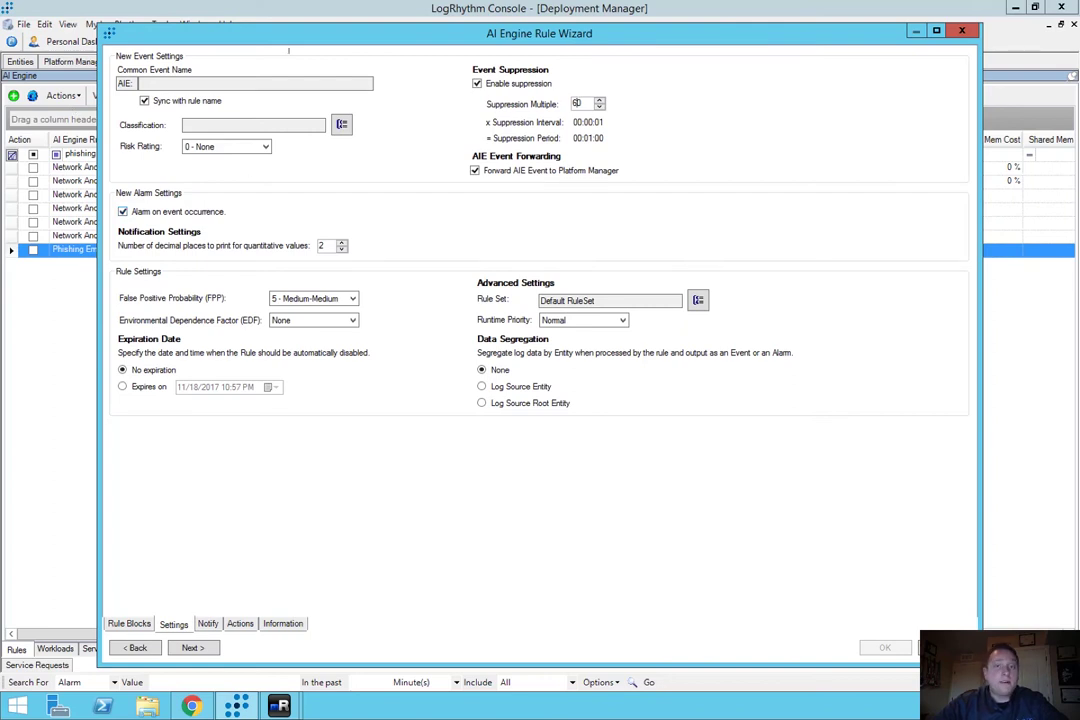
pyautogui.write('300')
pyautogui.press('Tab')
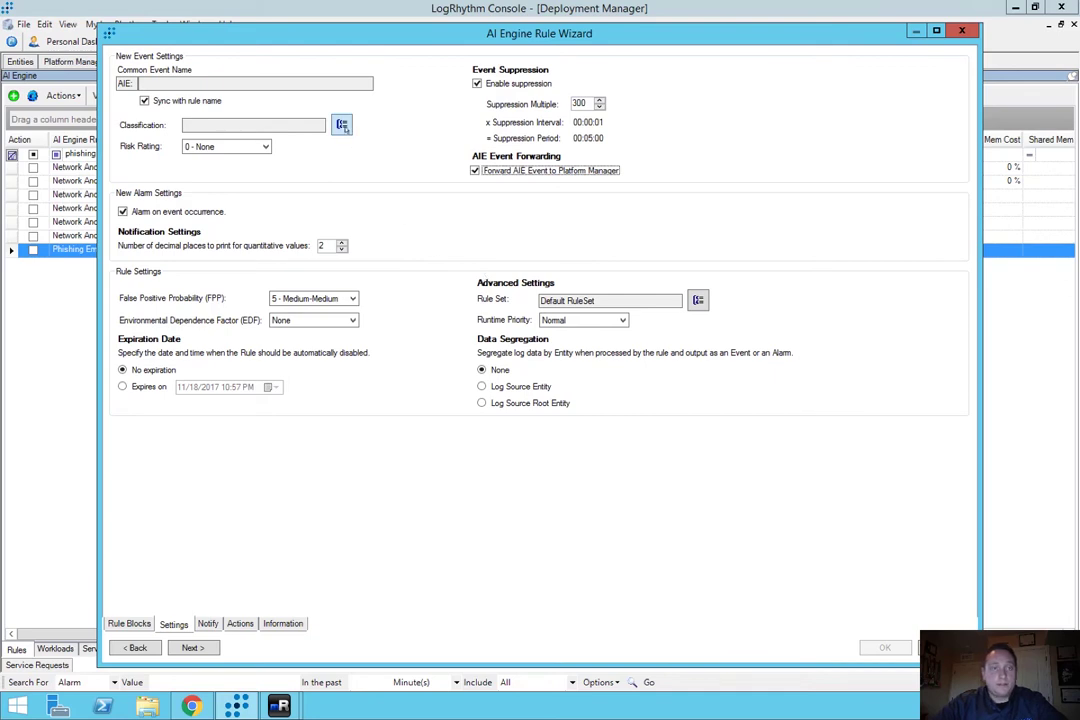
pyautogui.hotkey('alt', 'Down')
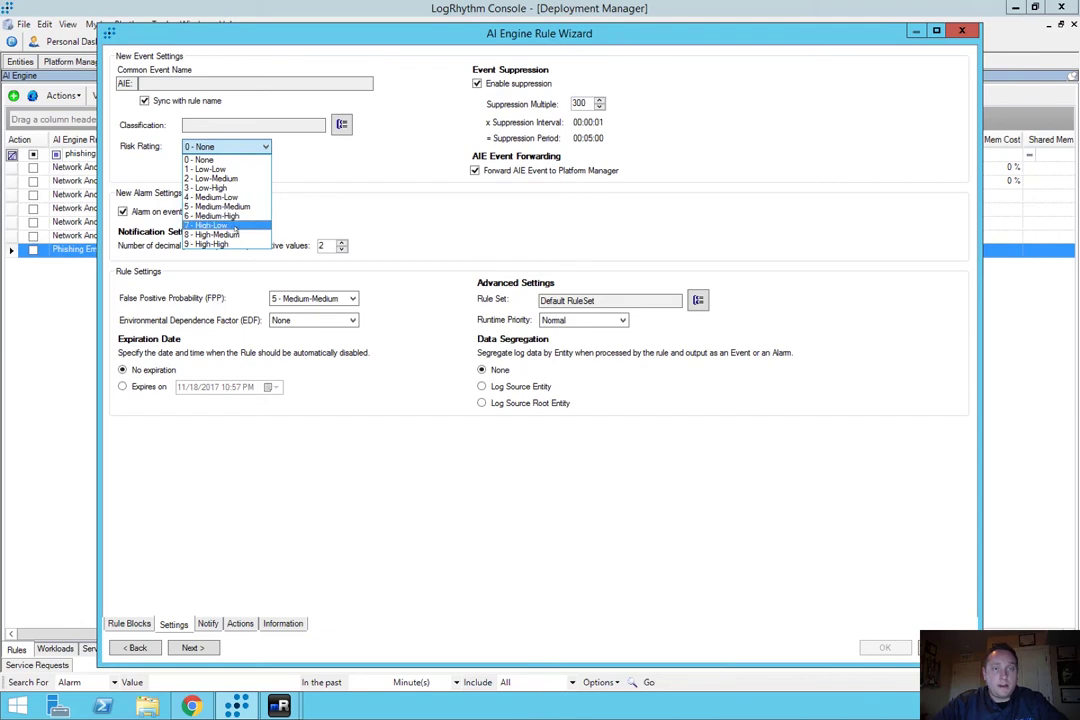
pyautogui.click(233, 226)
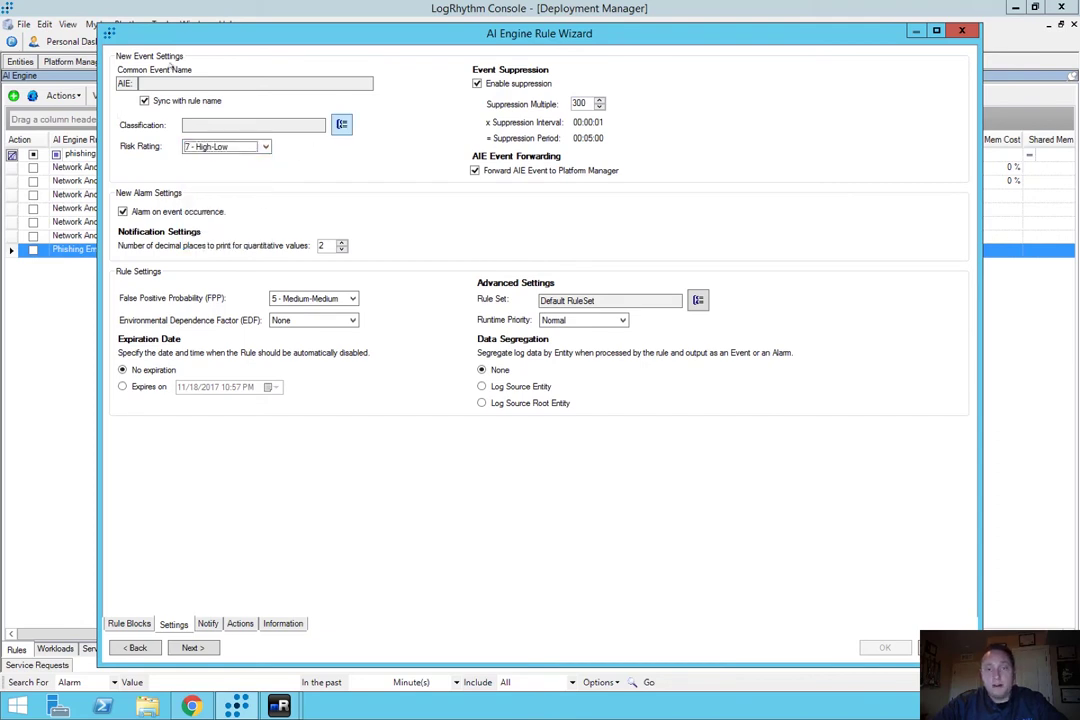
# - Set the rule's event classification to Security : Attack
pyautogui.click(341, 124)
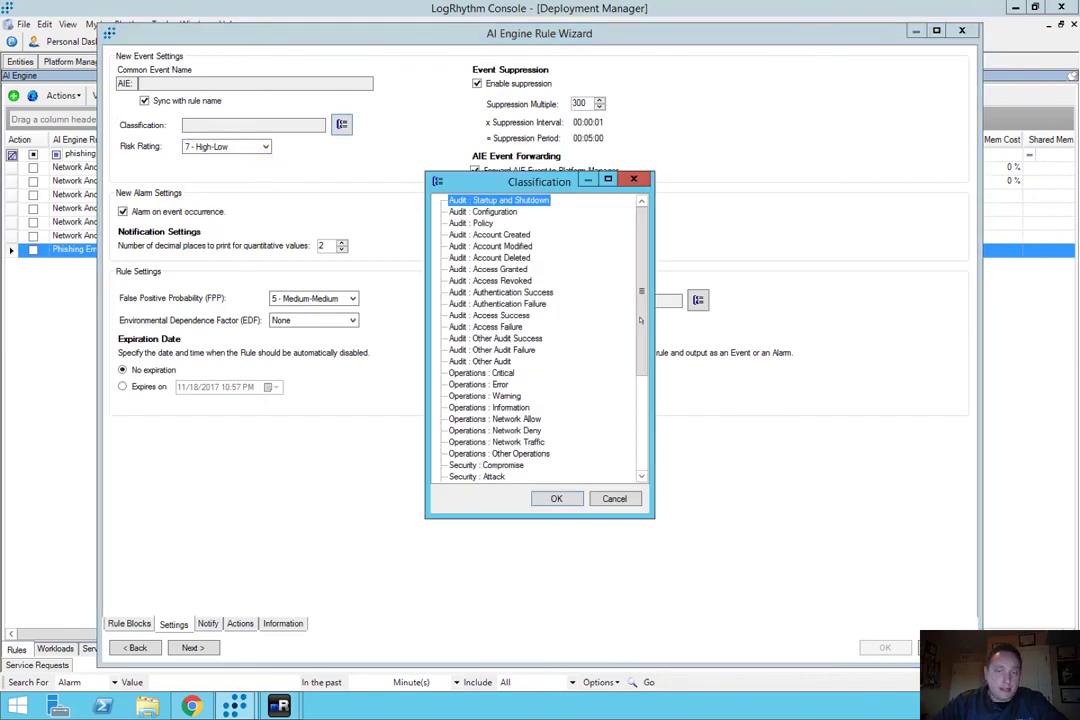
pyautogui.moveTo(641, 320); pyautogui.dragTo(661, 405)
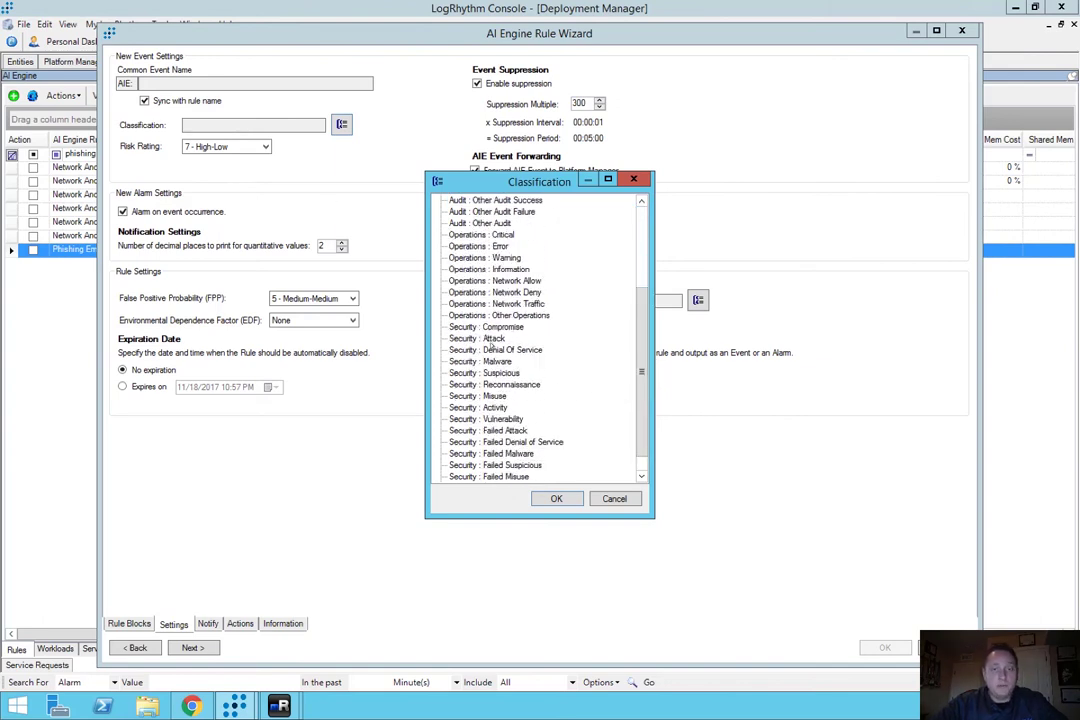
pyautogui.click(477, 338)
pyautogui.click(557, 498)
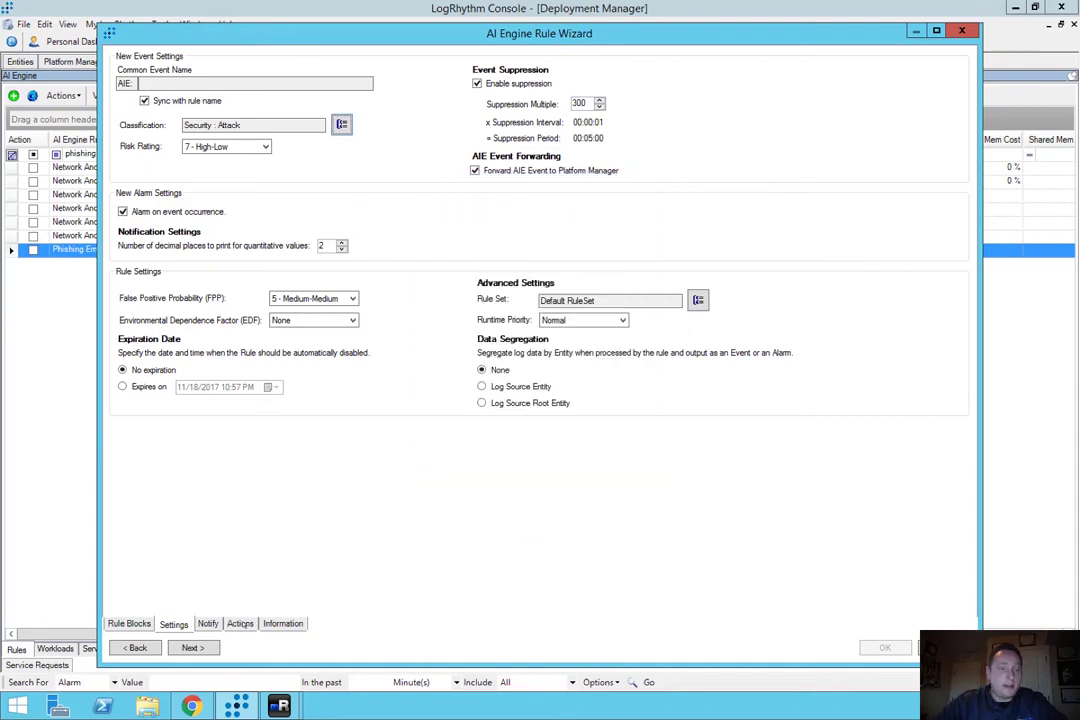
pyautogui.click(281, 623)
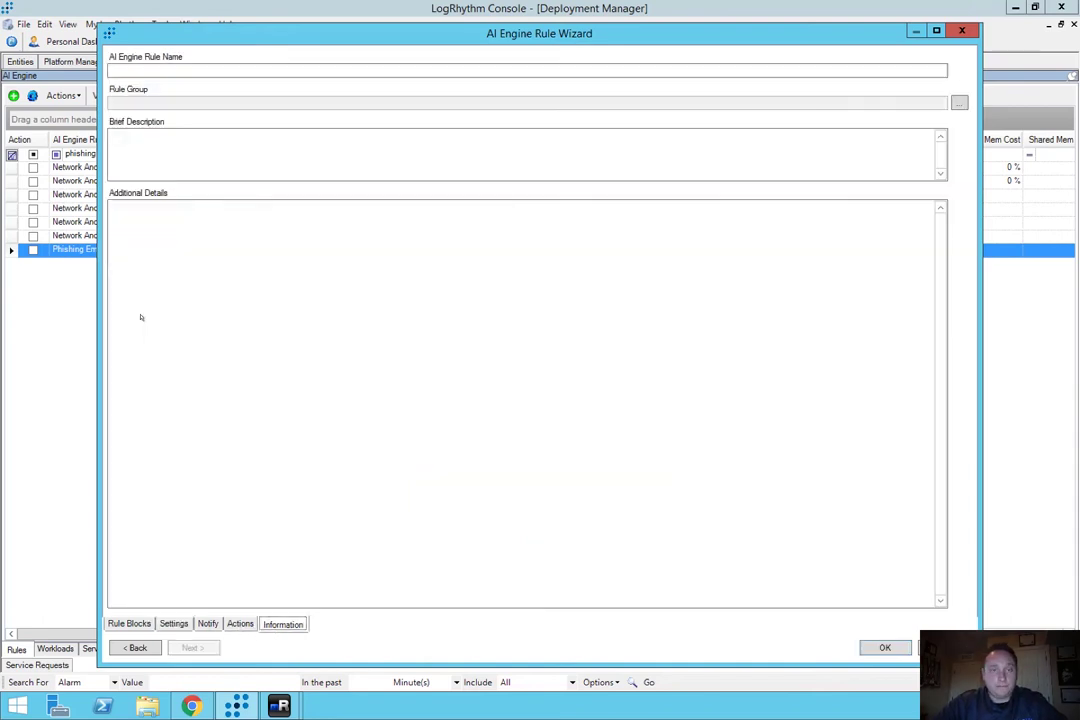
# - Place the rule in the Security : External Threat : Account Attack group
pyautogui.click(959, 103)
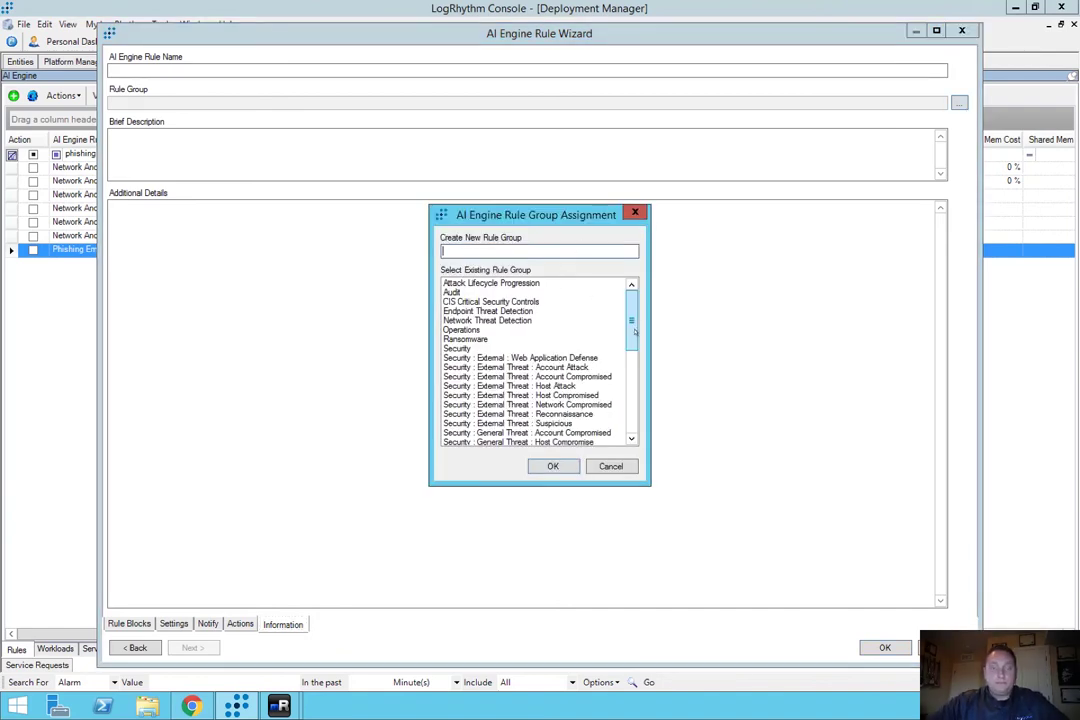
pyautogui.moveTo(634, 331); pyautogui.dragTo(633, 345)
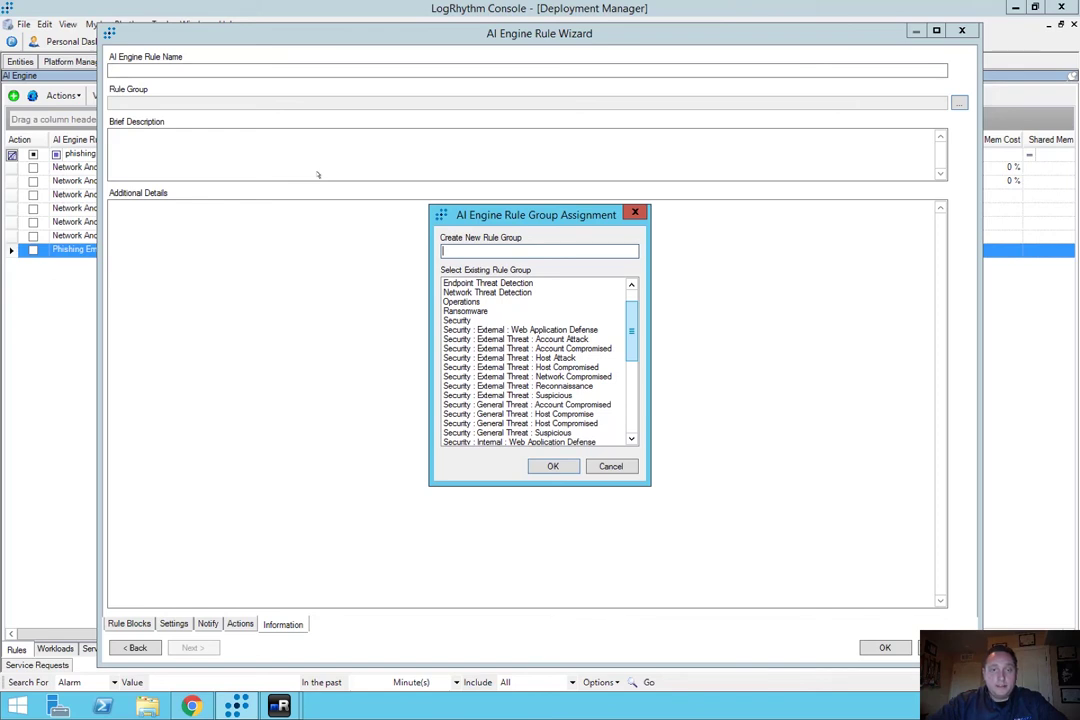
pyautogui.moveTo(634, 344)
pyautogui.mouseDown()
pyautogui.moveTo(635, 368)
pyautogui.moveTo(634, 340)
pyautogui.moveTo(636, 357)
pyautogui.mouseUp()
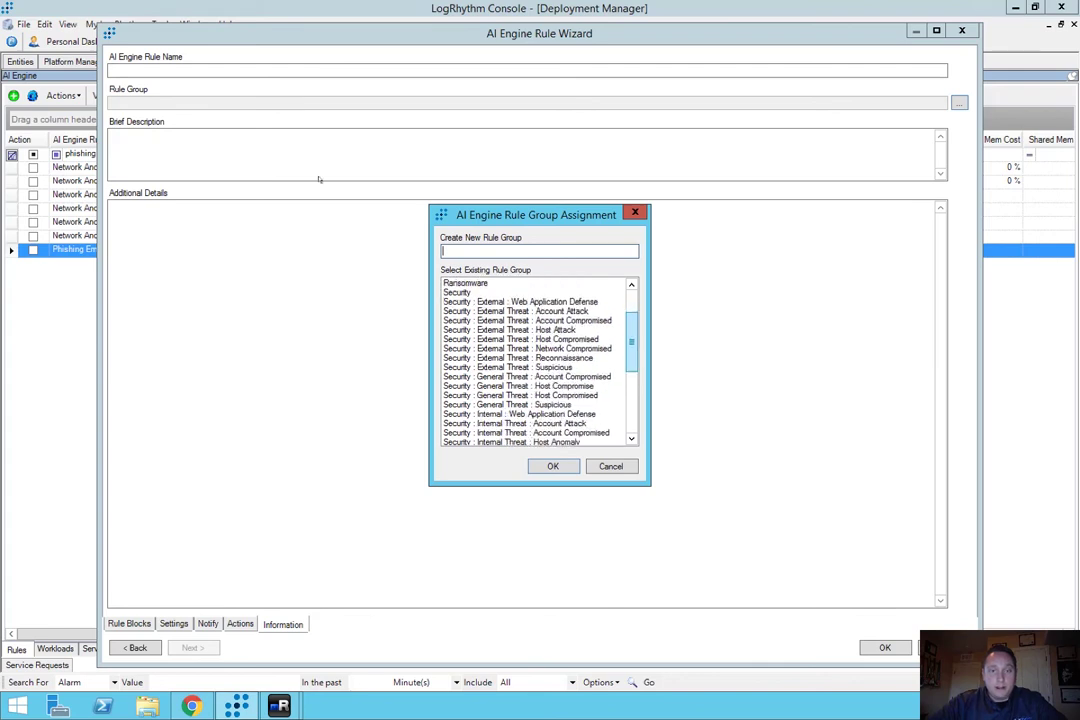
pyautogui.click(584, 312)
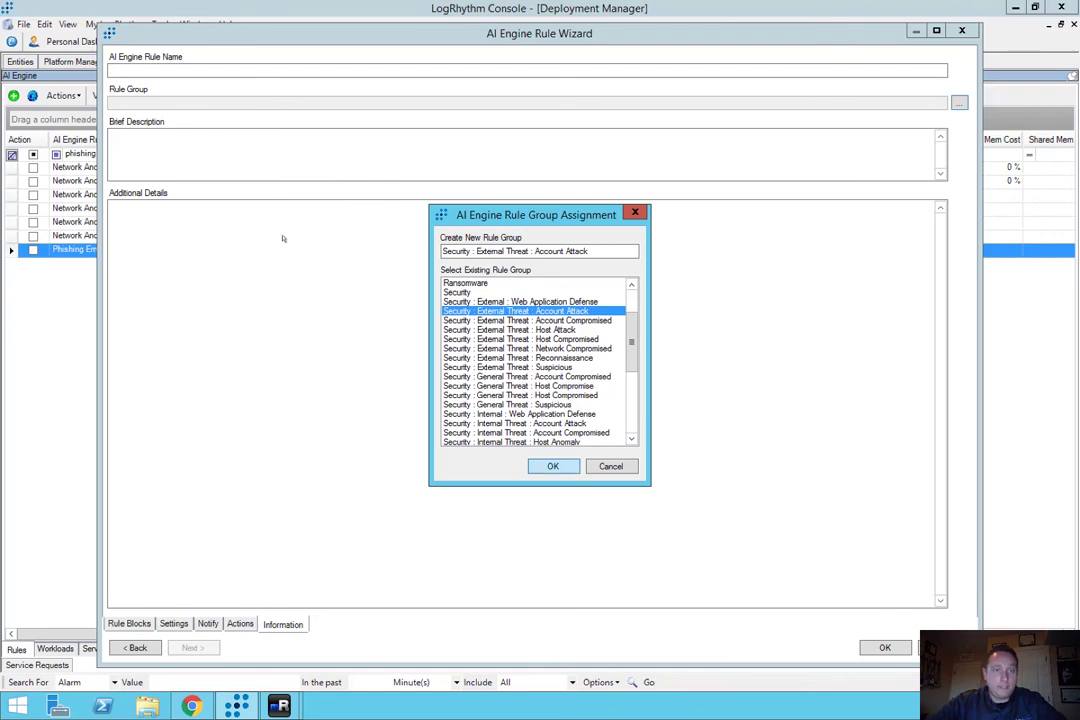
pyautogui.press('Return')
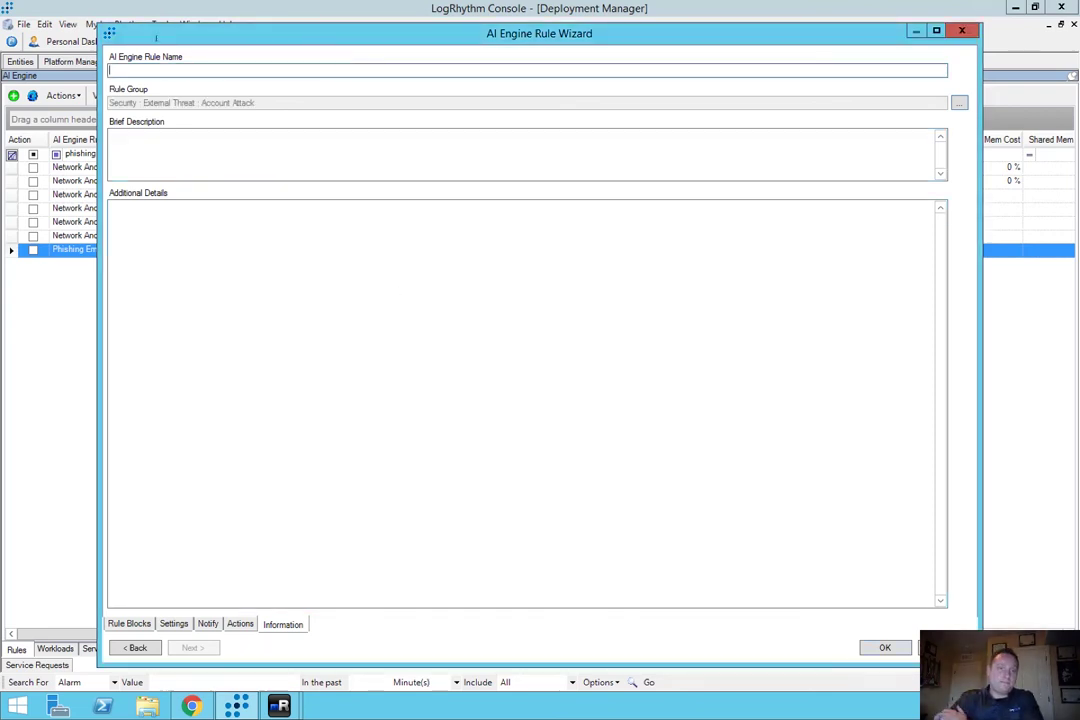
# - Name the rule 'Phishing : Suspicious Subject Detected', save it and acknowledge the restart warning
pyautogui.write('Phishing ')
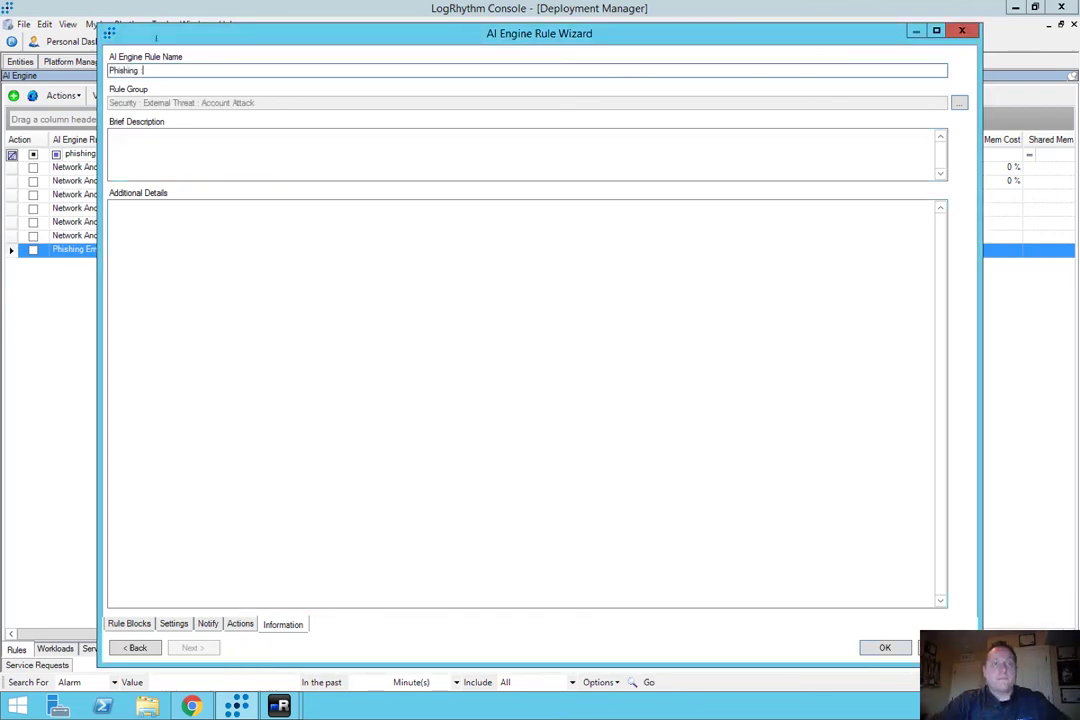
pyautogui.write(': Suspicious S')
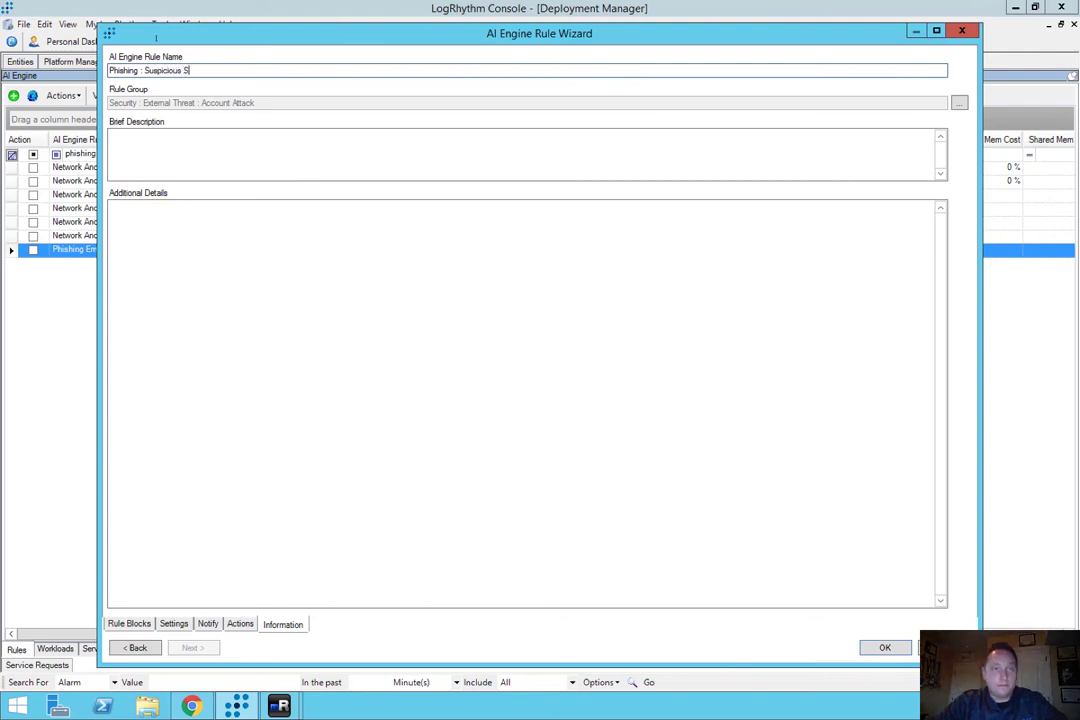
pyautogui.write('ubject')
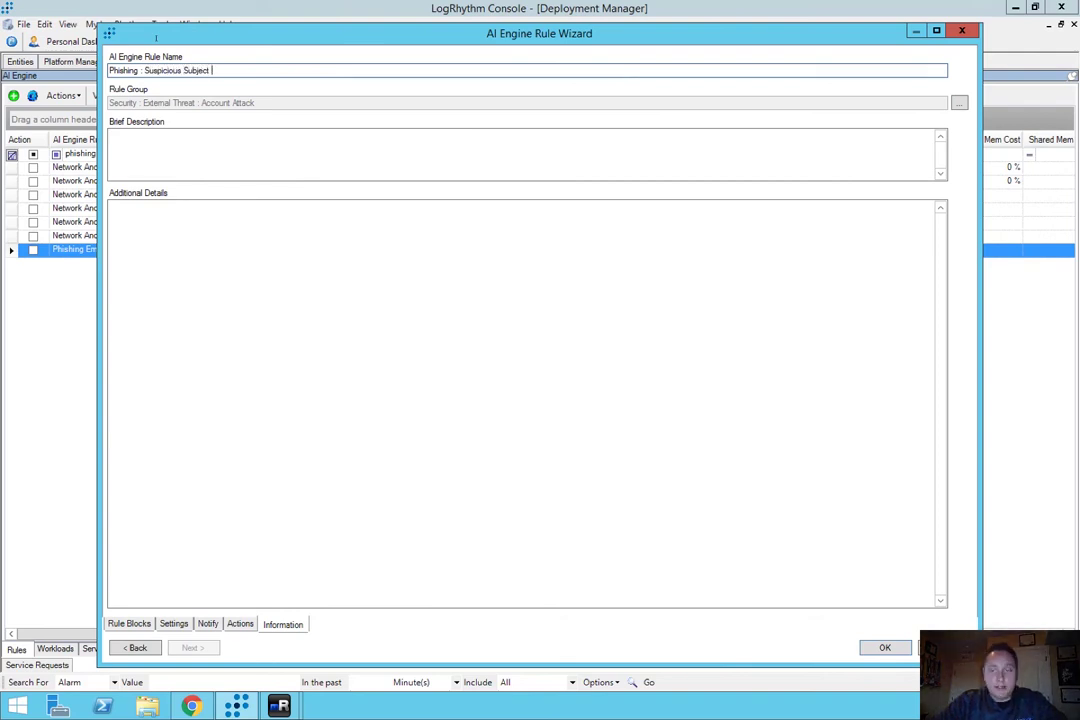
pyautogui.write(' Detected')
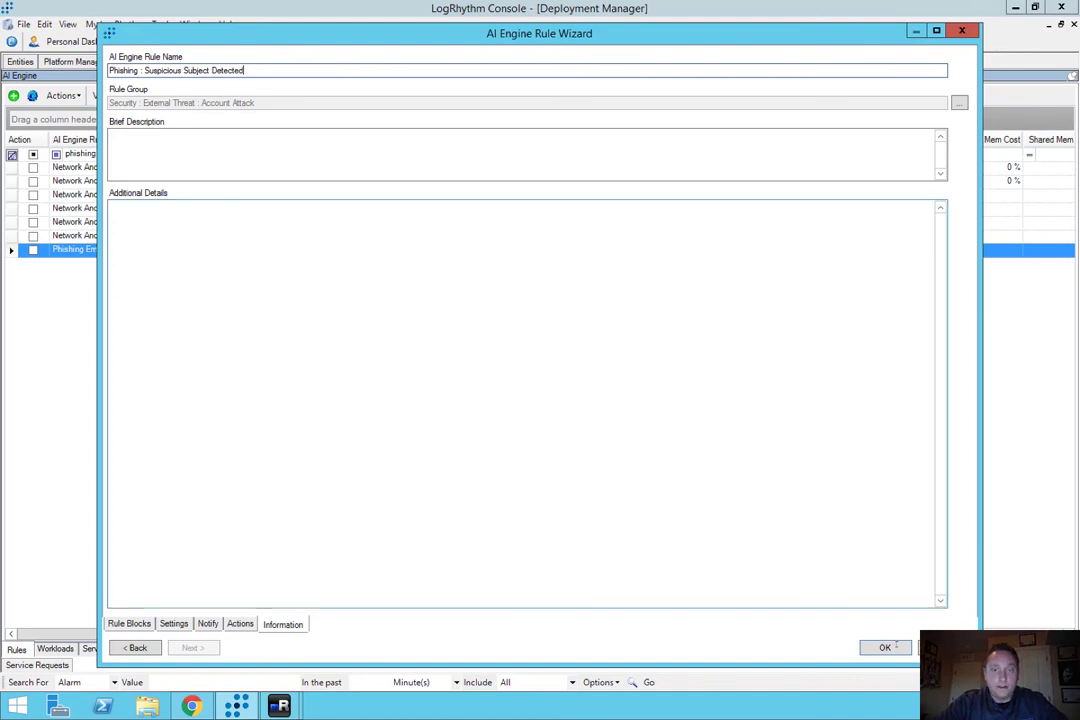
pyautogui.click(885, 647)
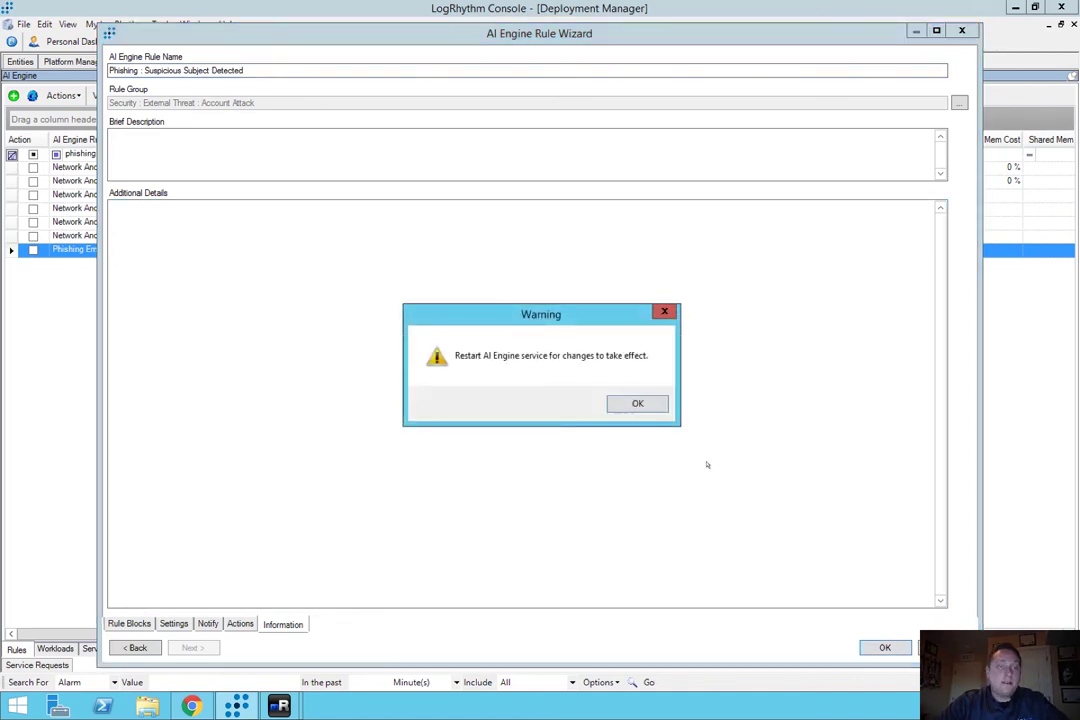
pyautogui.click(638, 403)
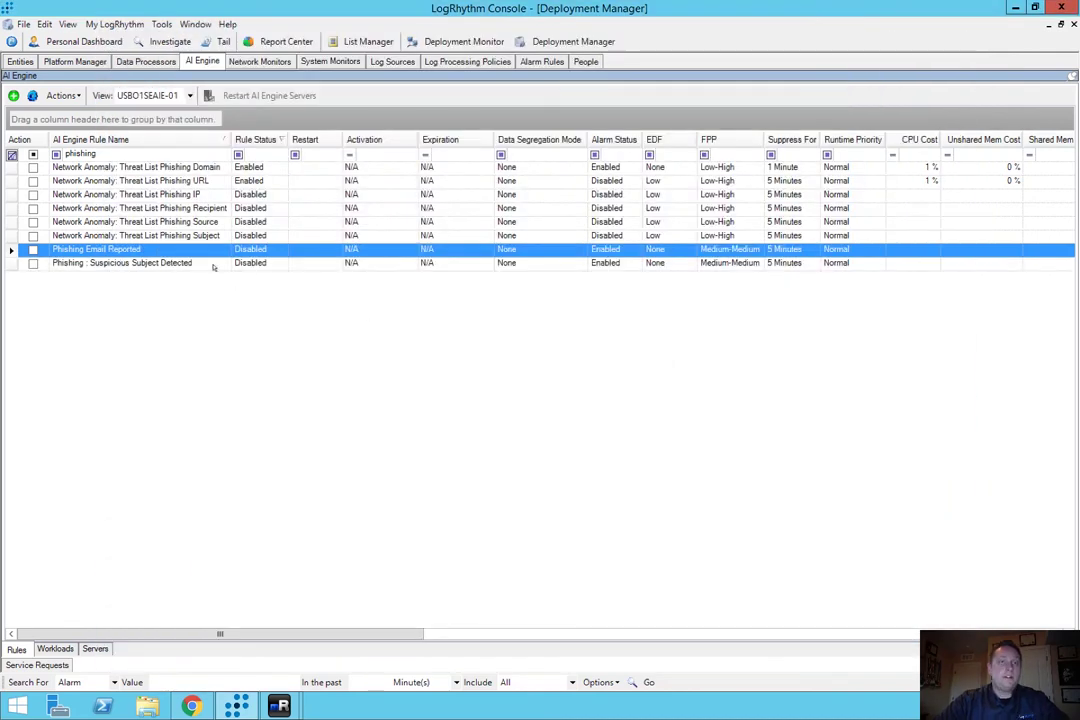
# - Check the Phishing Email Reported and Suspicious Subject Detected rules and enable both via Actions > Enable
pyautogui.click(200, 263)
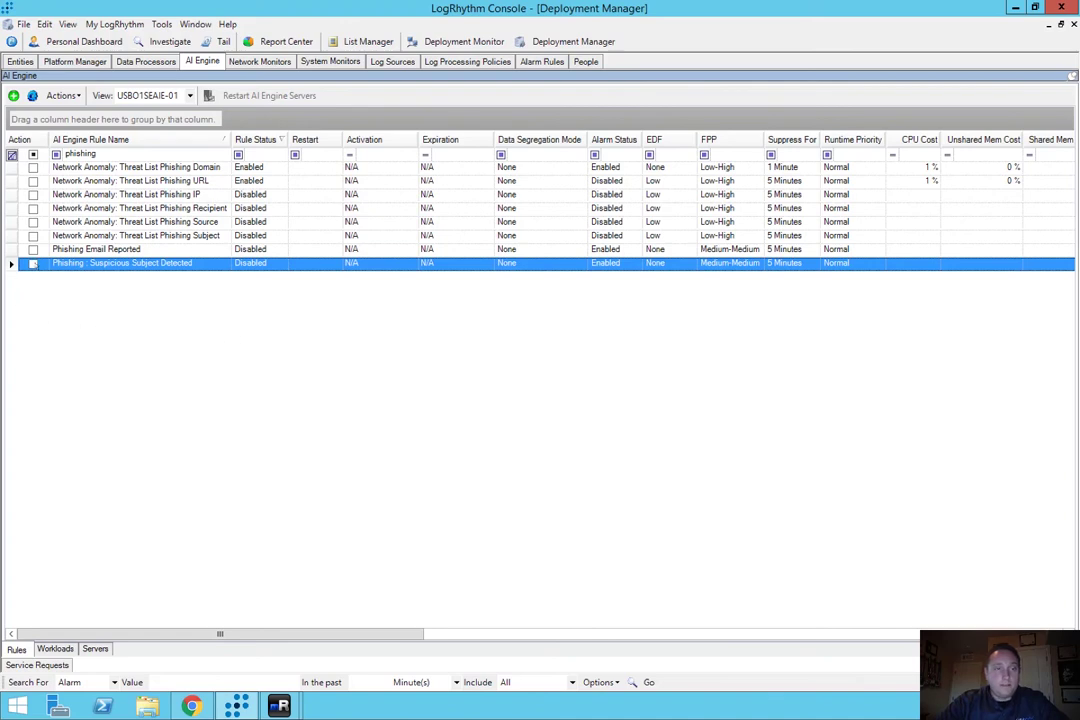
pyautogui.click(33, 262)
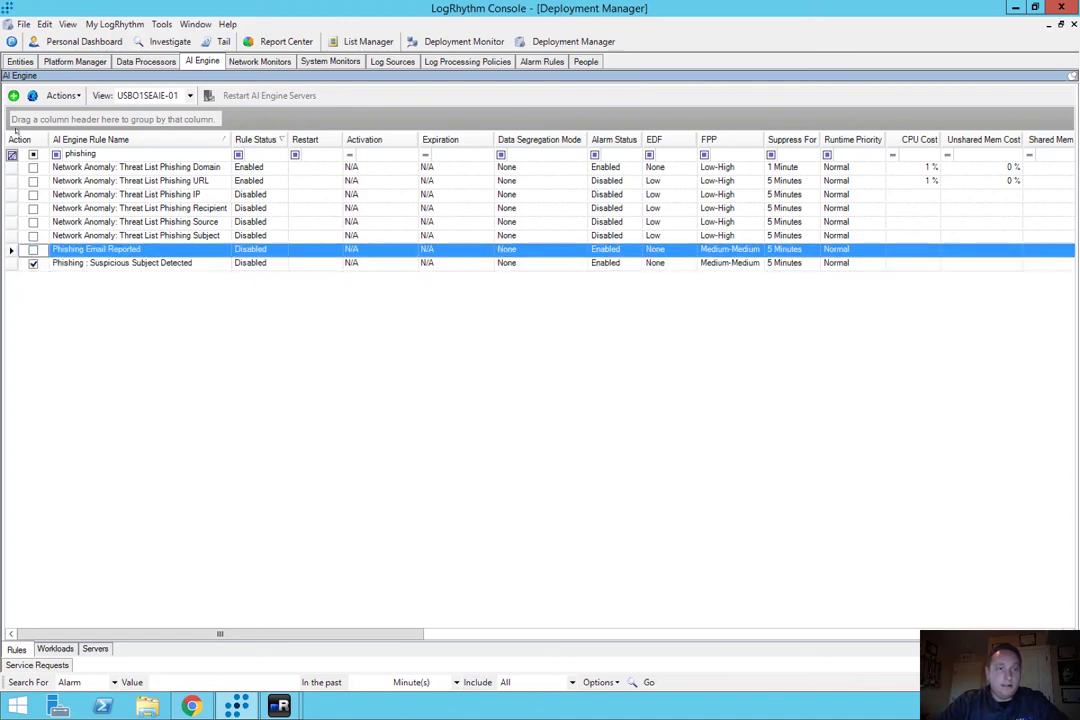
pyautogui.click(33, 249)
pyautogui.rightClick(119, 262)
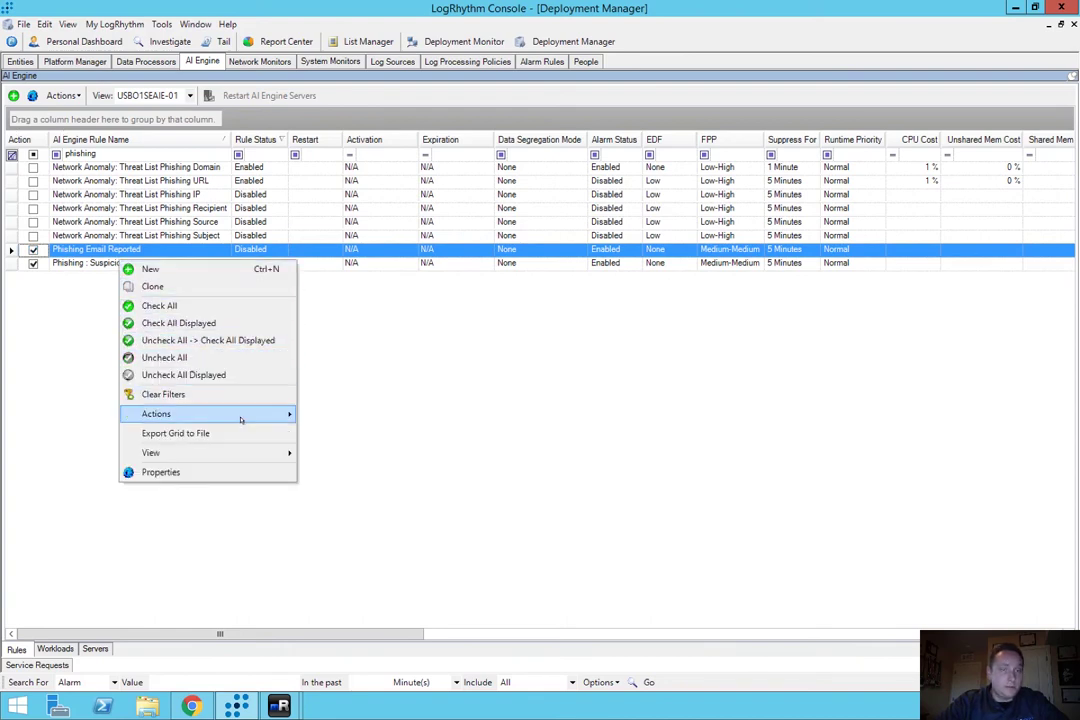
pyautogui.moveTo(240, 419)
pyautogui.click(316, 416)
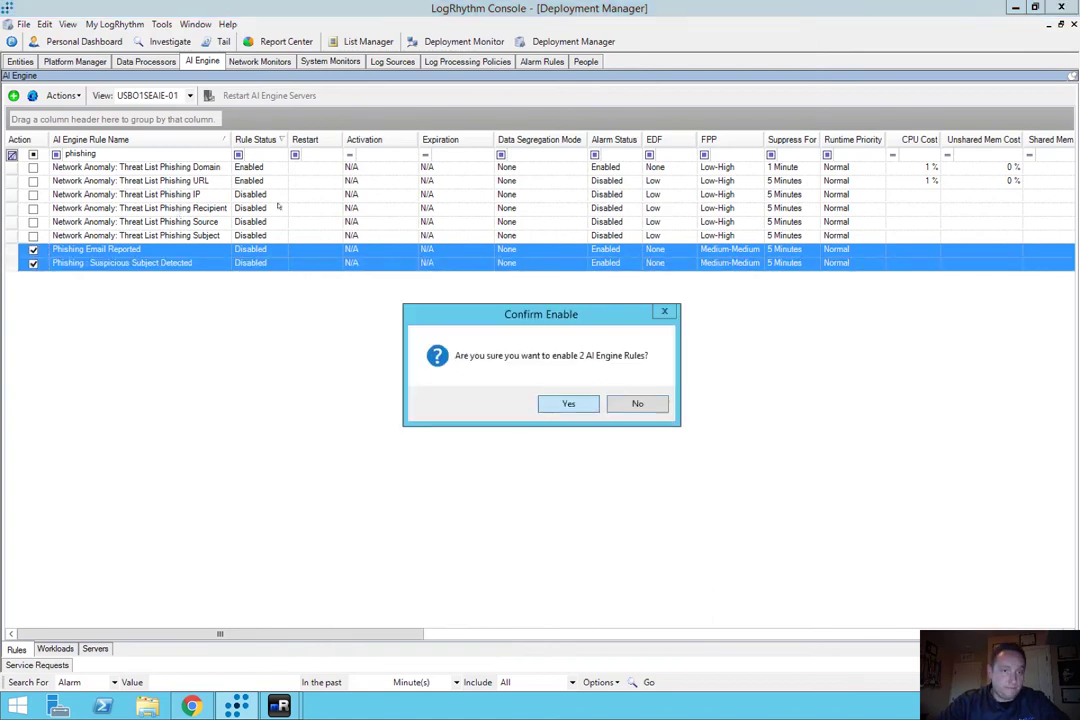
pyautogui.press('Return')
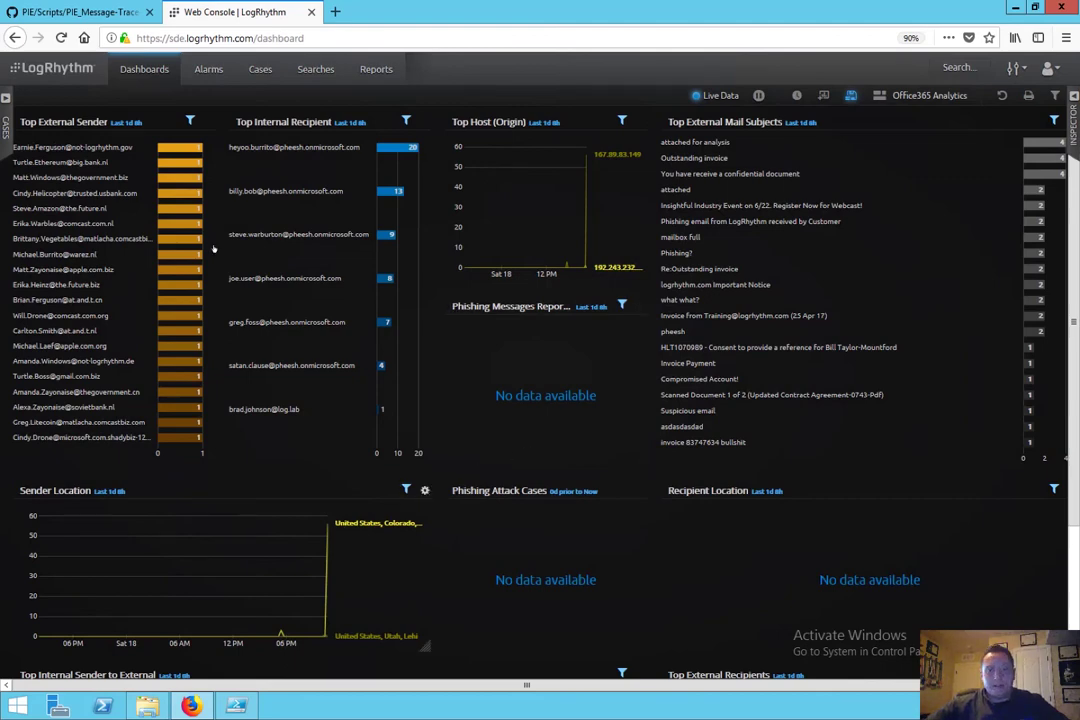
# - Change the Sender Location widget filter domain from logrhythm.com to log.lab, then select Recipient Location
pyautogui.click(424, 490)
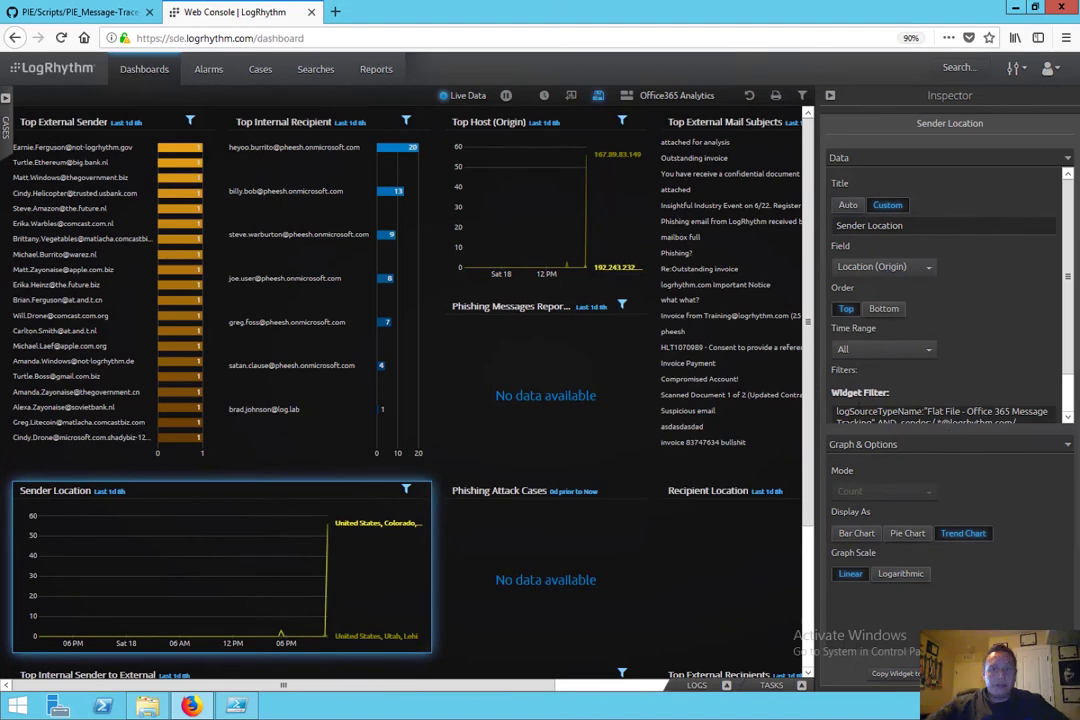
pyautogui.scroll(-1, 928, 405)
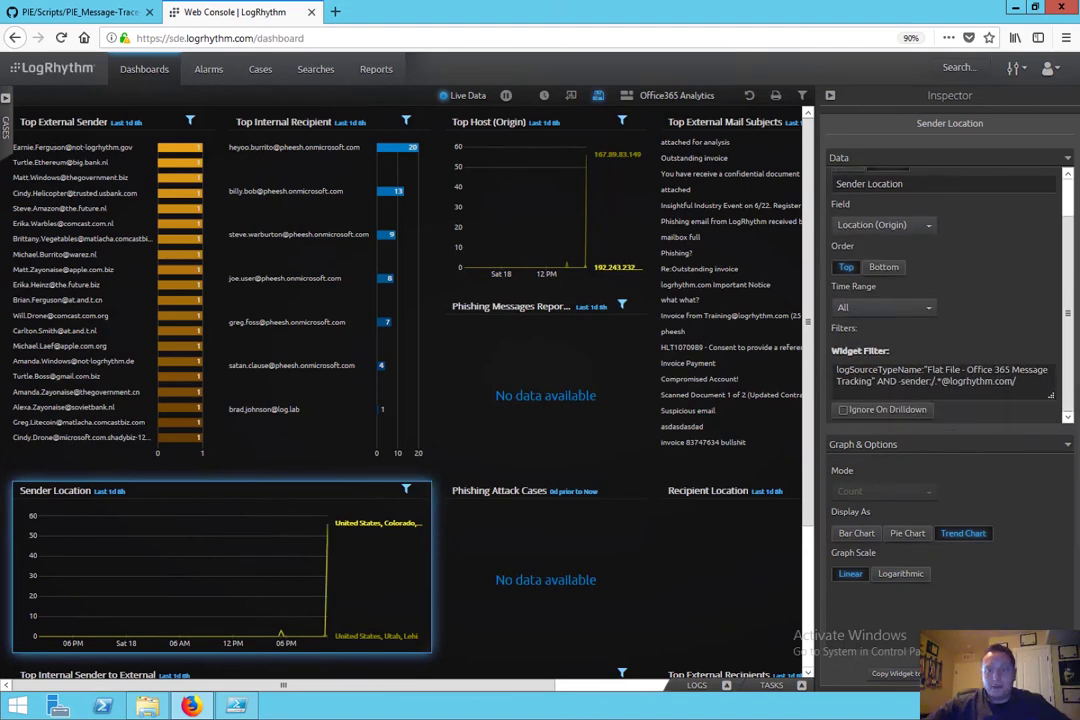
pyautogui.doubleClick(970, 381)
pyautogui.write('log.lab')
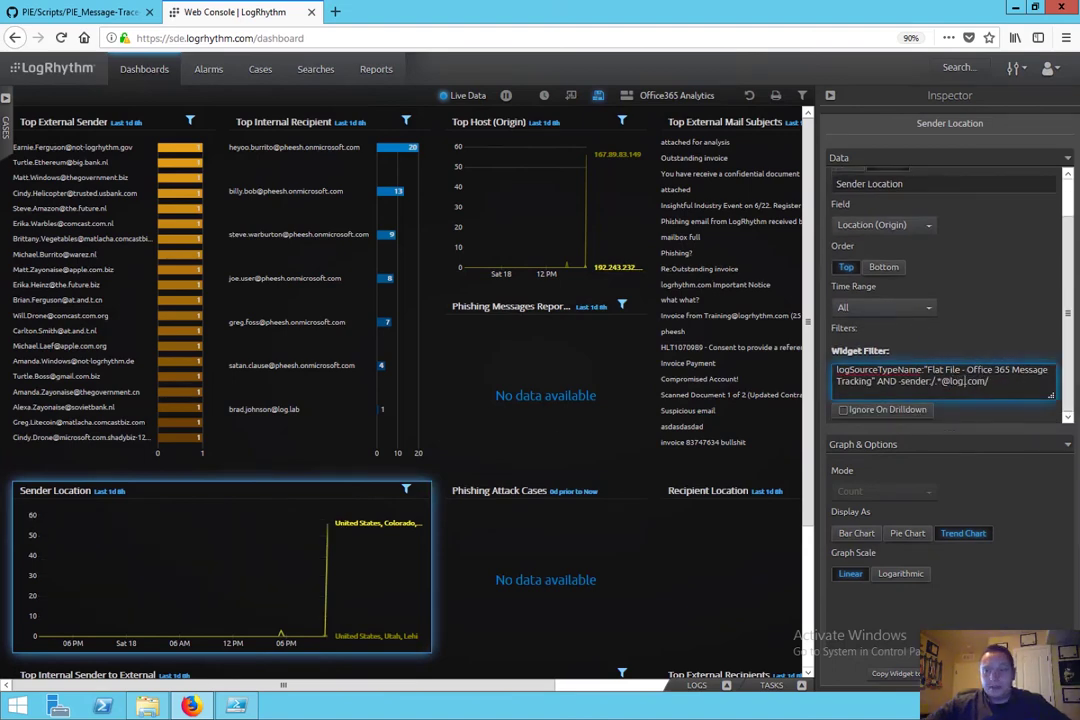
pyautogui.press('Delete')
pyautogui.press('Delete')
pyautogui.press('Delete')
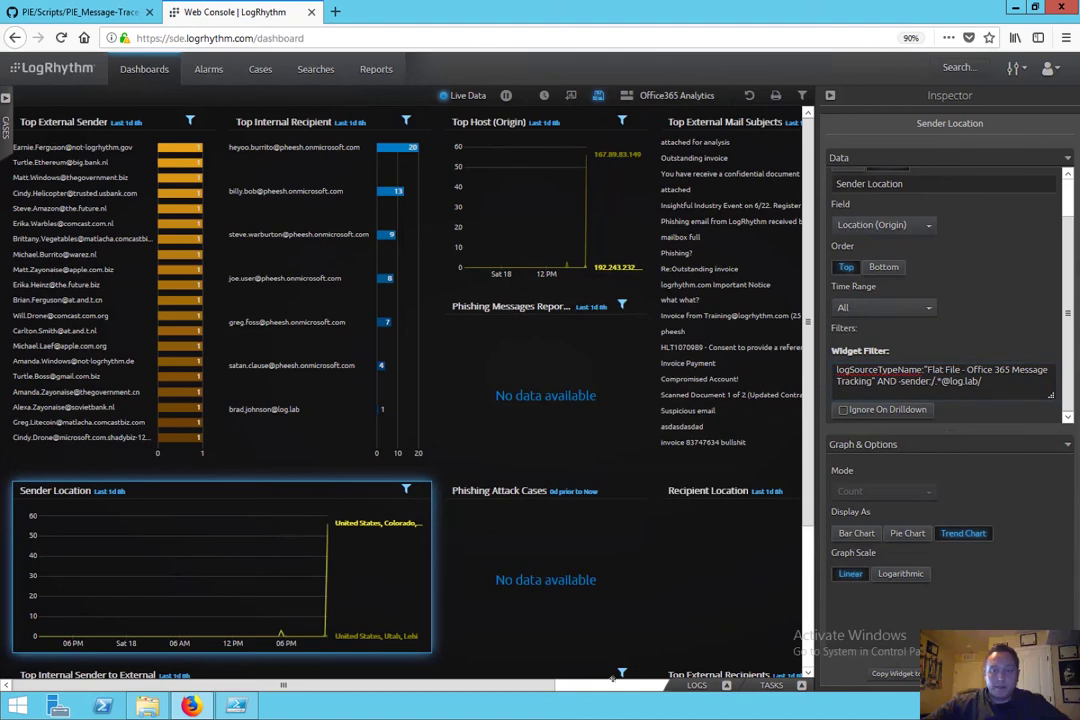
pyautogui.moveTo(549, 687); pyautogui.dragTo(806, 687)
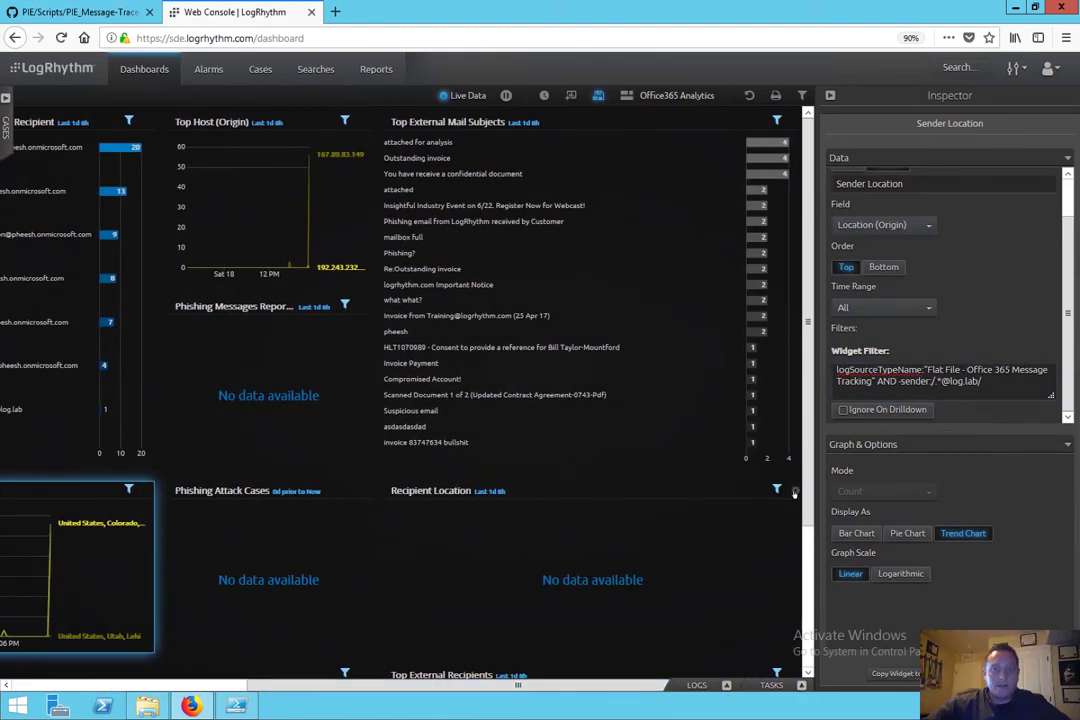
pyautogui.click(790, 484)
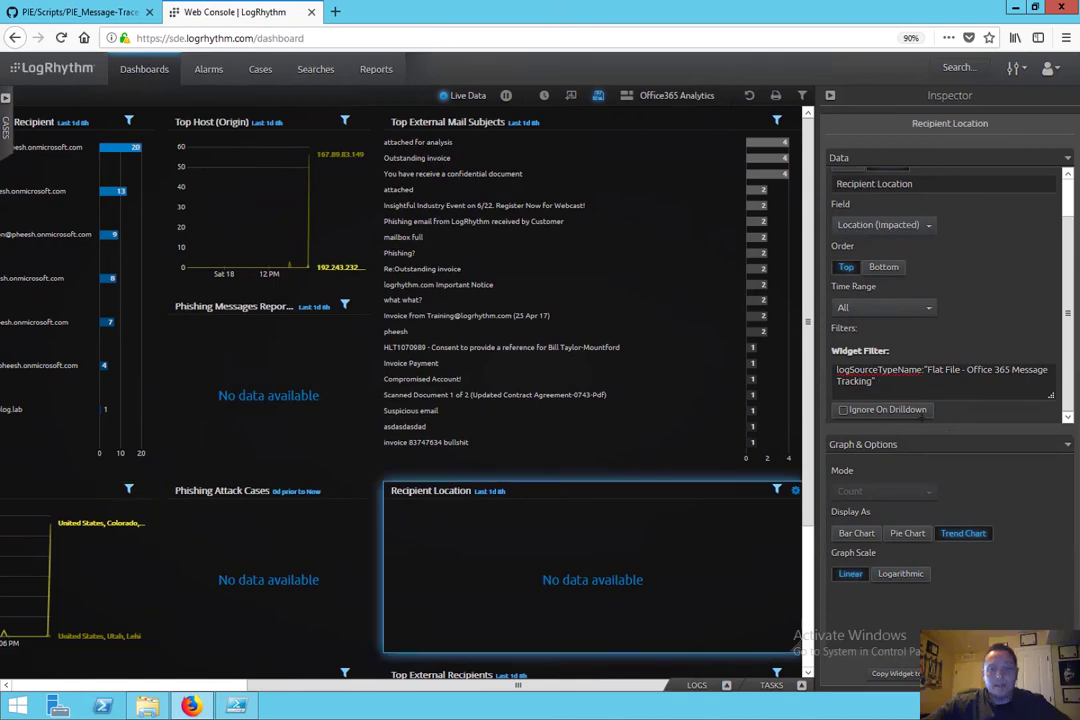
pyautogui.hscroll(-5, 455, 479)
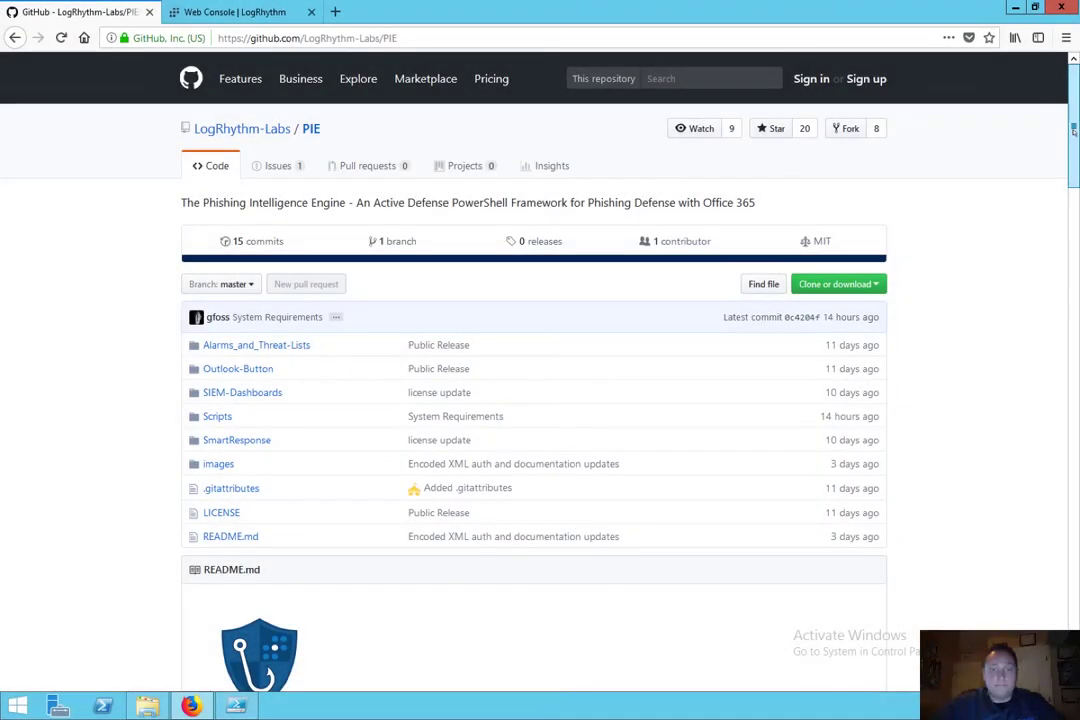
# - Follow the PIE README's LogRhythm SmartResponse link and scroll to the O365-Ninja.lpi notes
pyautogui.scroll(-2, 1074, 158)
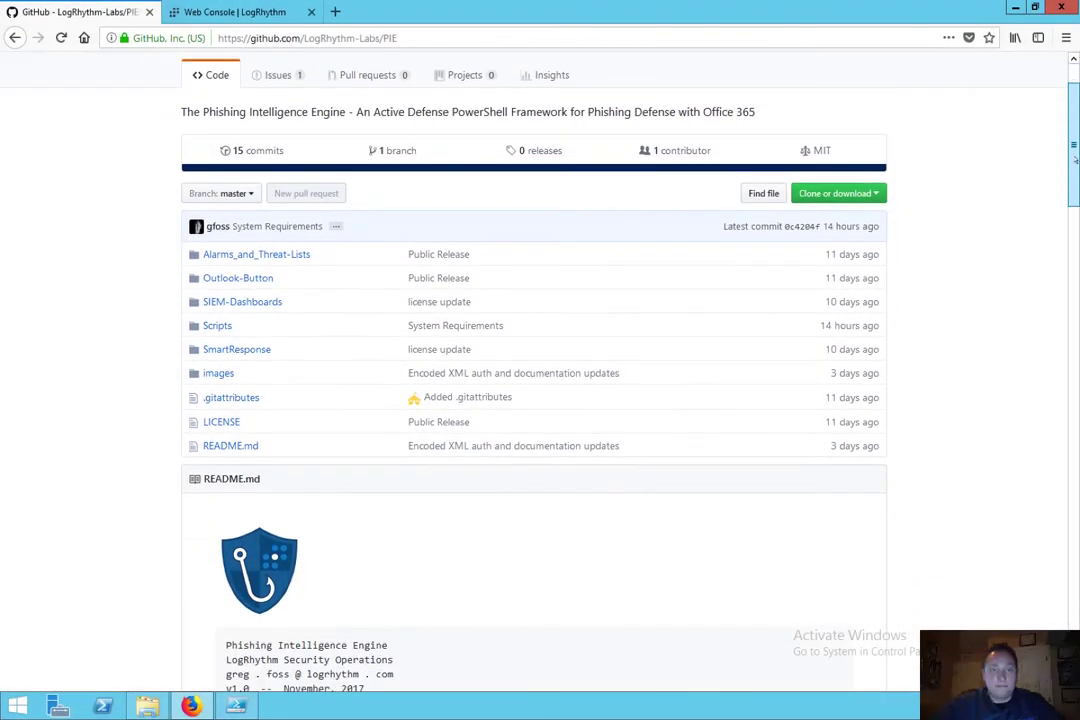
pyautogui.moveTo(1074, 158); pyautogui.dragTo(1050, 404)
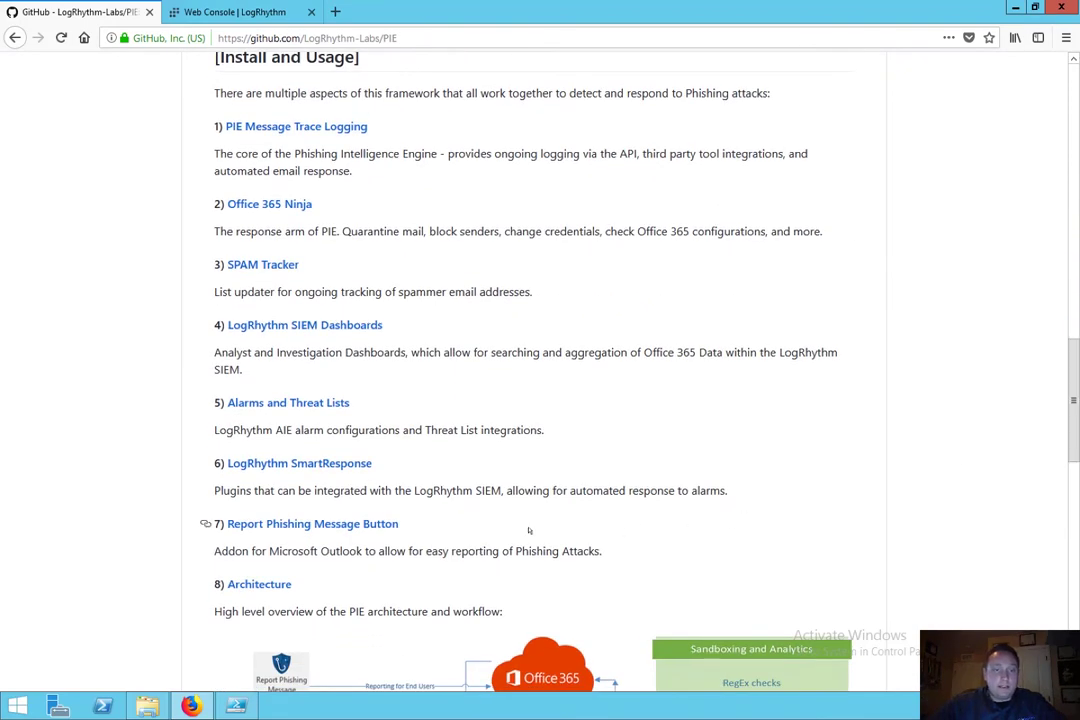
pyautogui.click(349, 466)
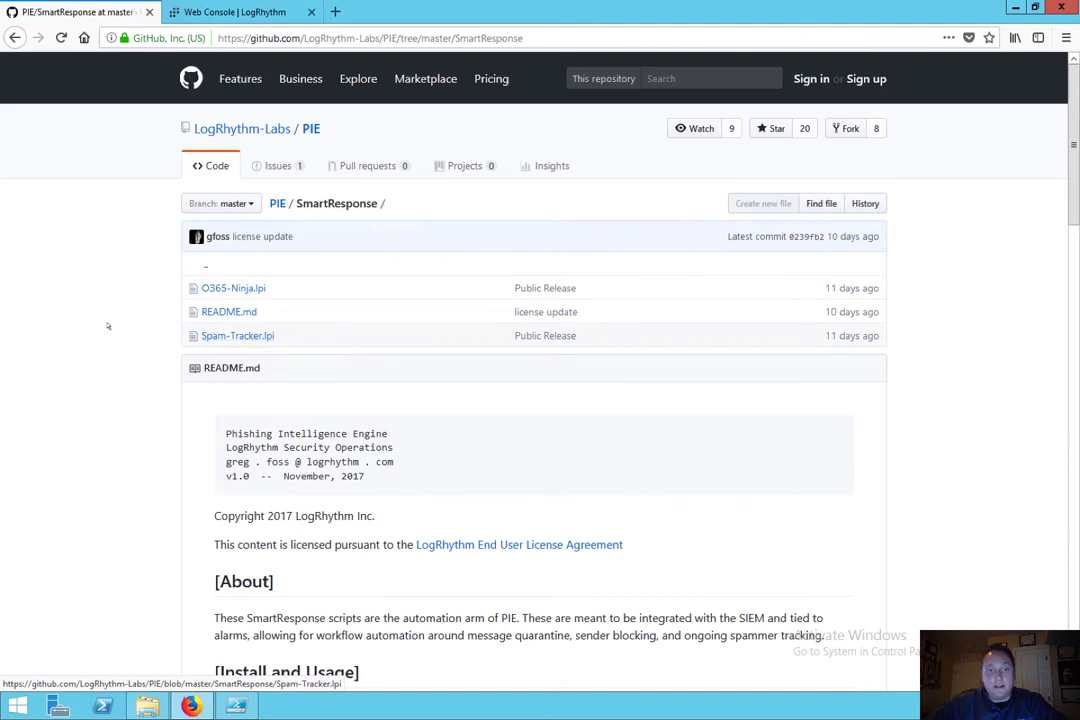
pyautogui.scroll(-3, 111, 344)
pyautogui.scroll(-2, 111, 344)
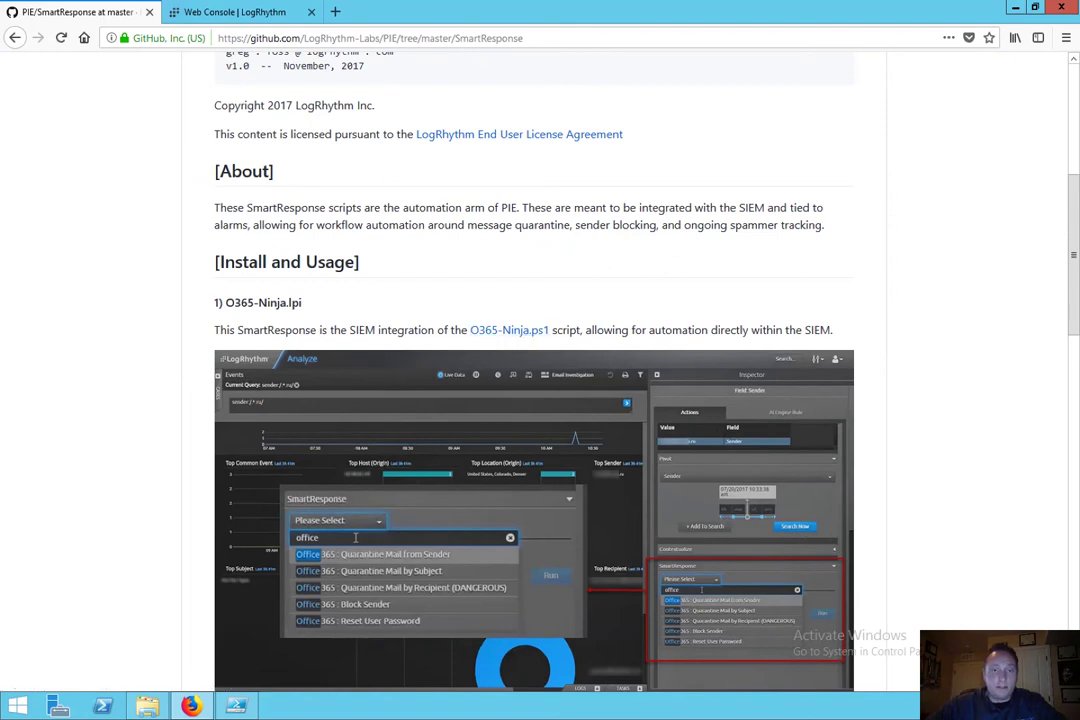
# - Open the SmartResponse Plugin Manager from the LogRhythm Console administration utilities
pyautogui.moveTo(860, 8)
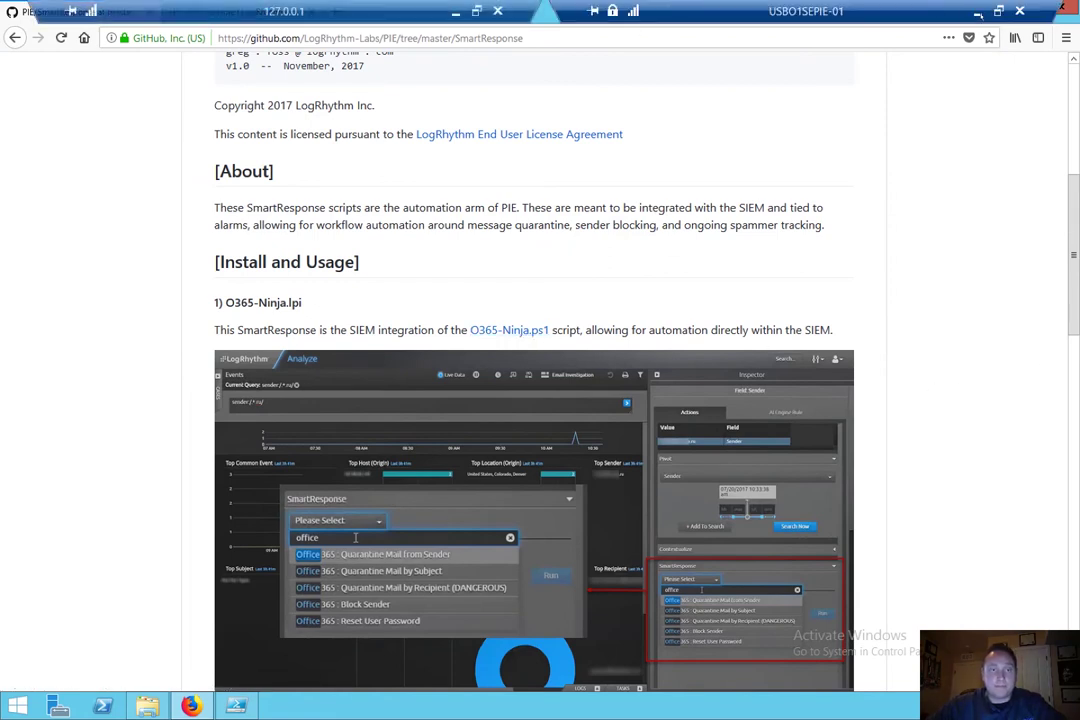
pyautogui.click(978, 11)
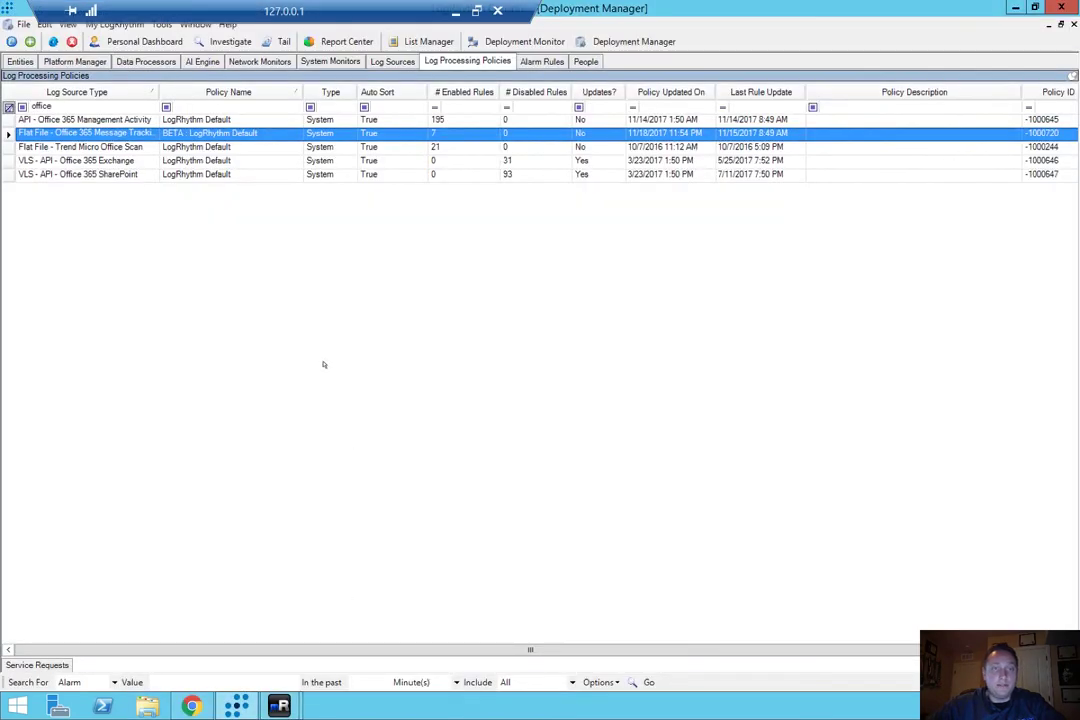
pyautogui.click(161, 24)
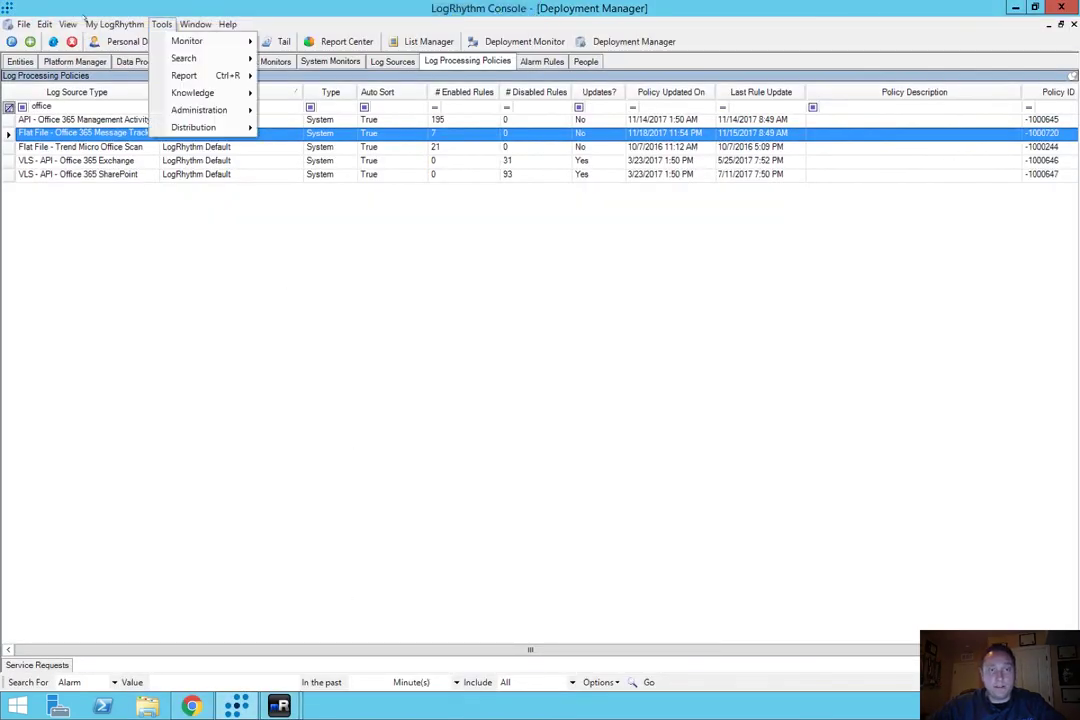
pyautogui.moveTo(216, 112)
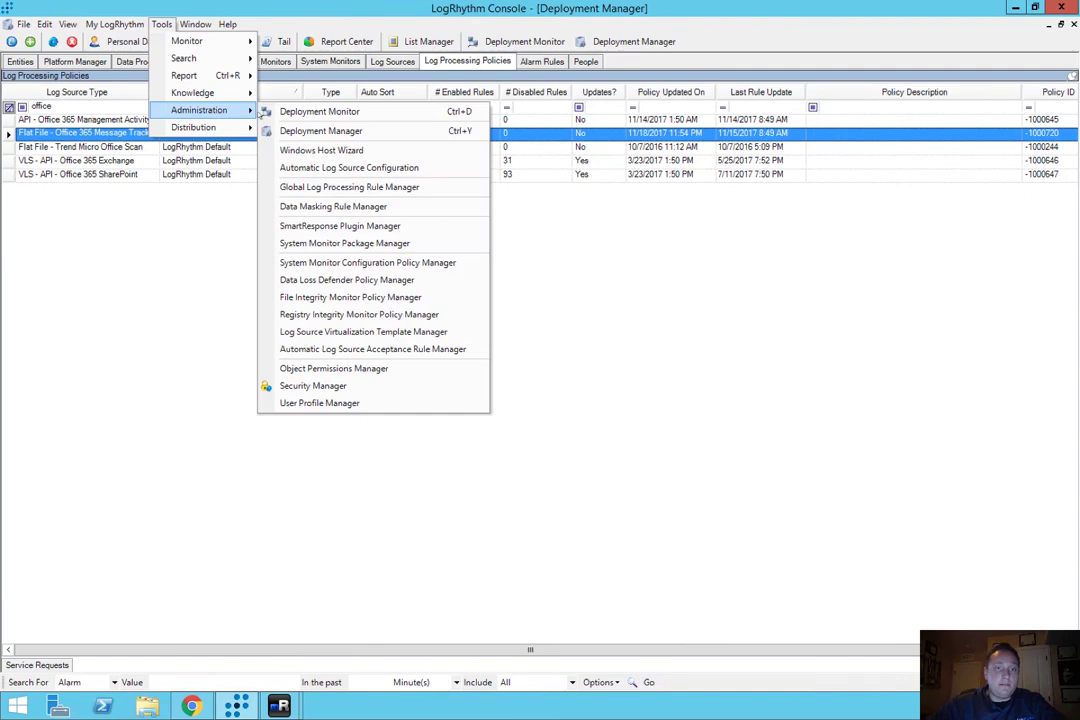
pyautogui.click(320, 226)
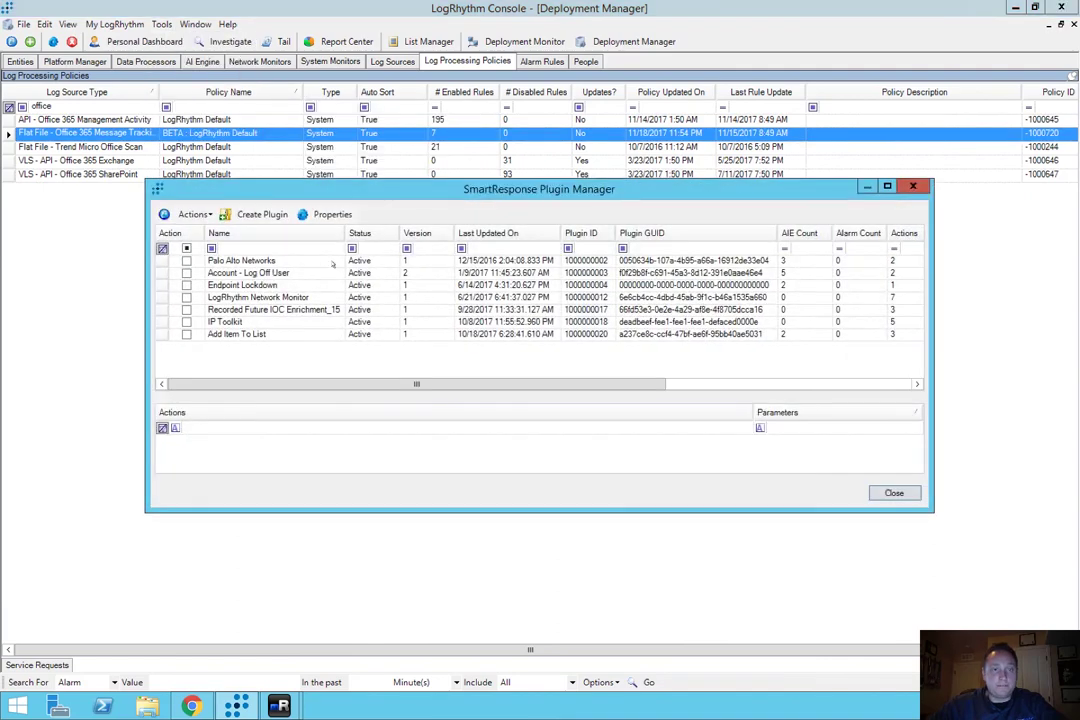
# - Import the O365-Ninja.lpi plugin file from the PIE-master SmartResponse folder
pyautogui.click(195, 214)
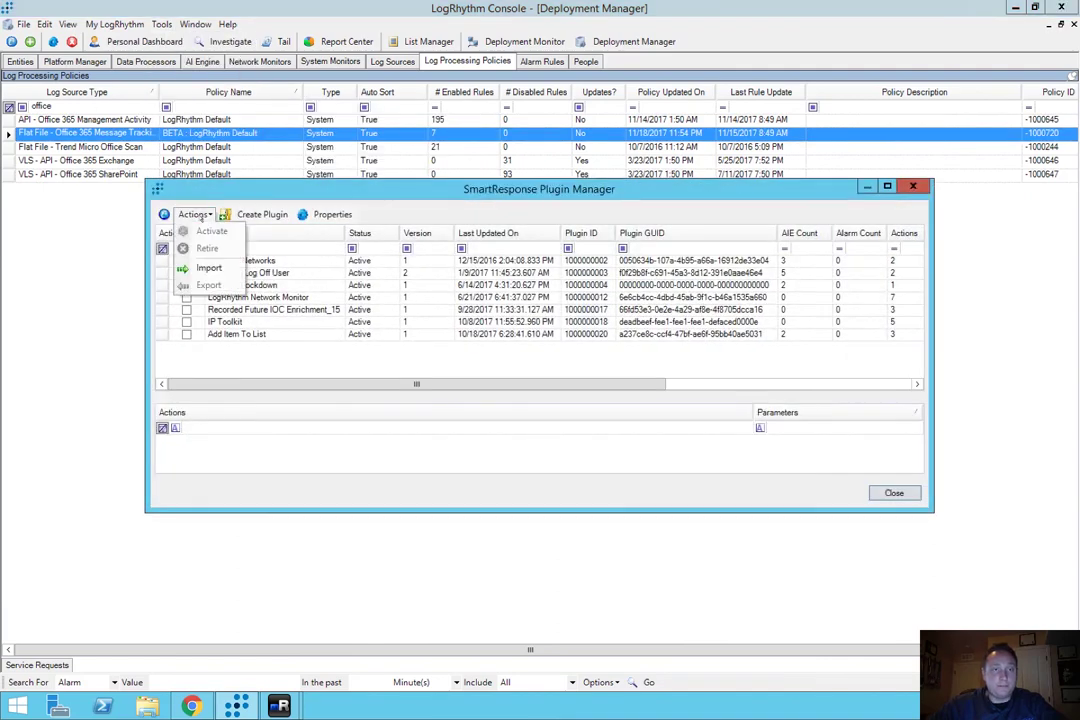
pyautogui.click(209, 267)
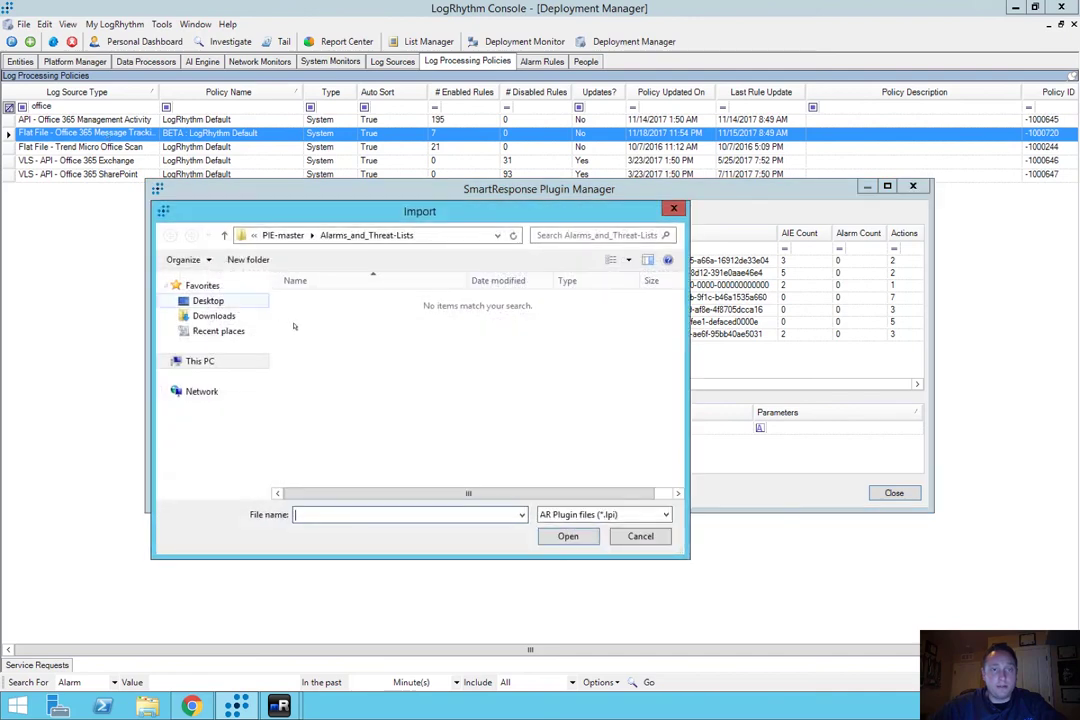
pyautogui.click(290, 238)
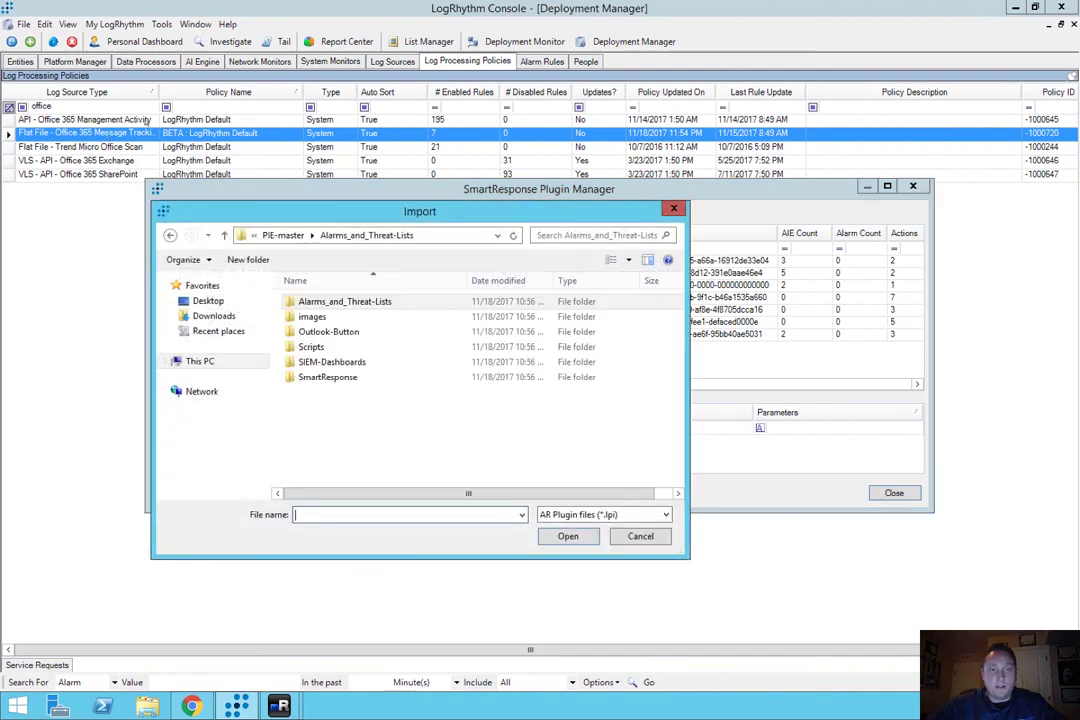
pyautogui.doubleClick(327, 377)
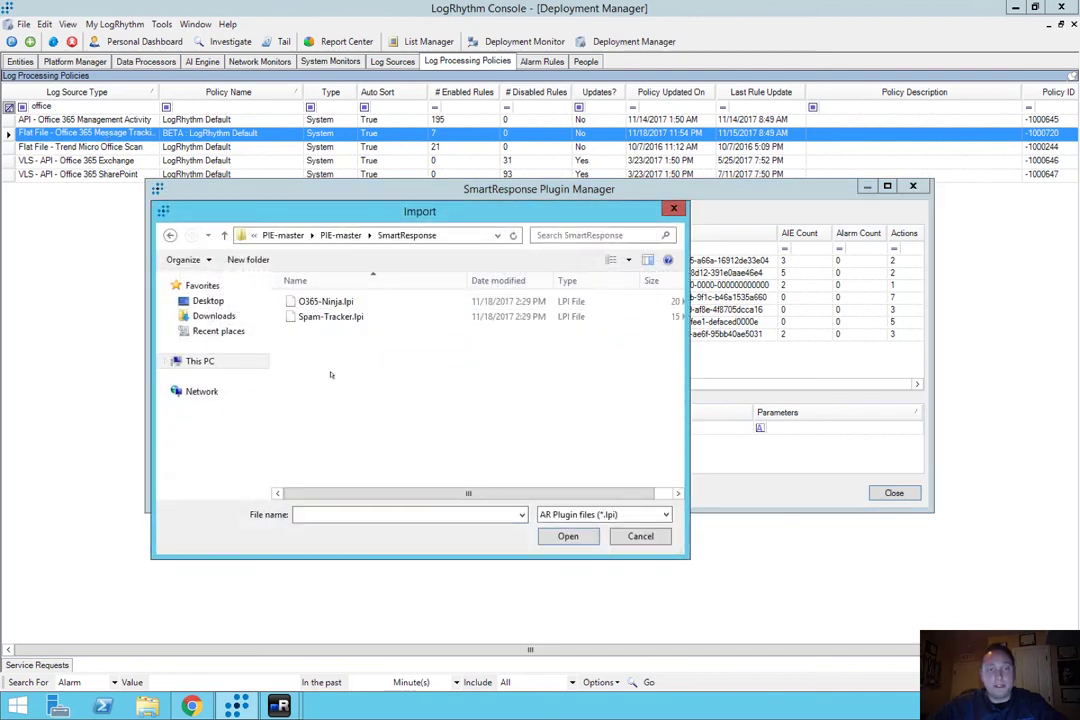
pyautogui.click(322, 301)
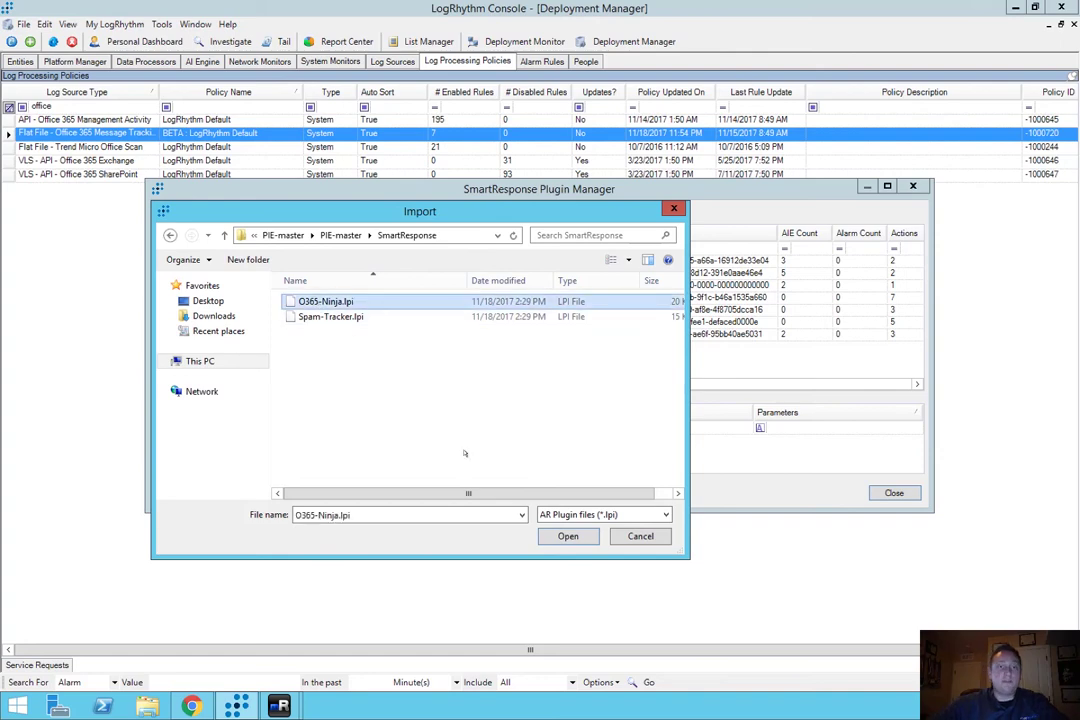
pyautogui.click(562, 536)
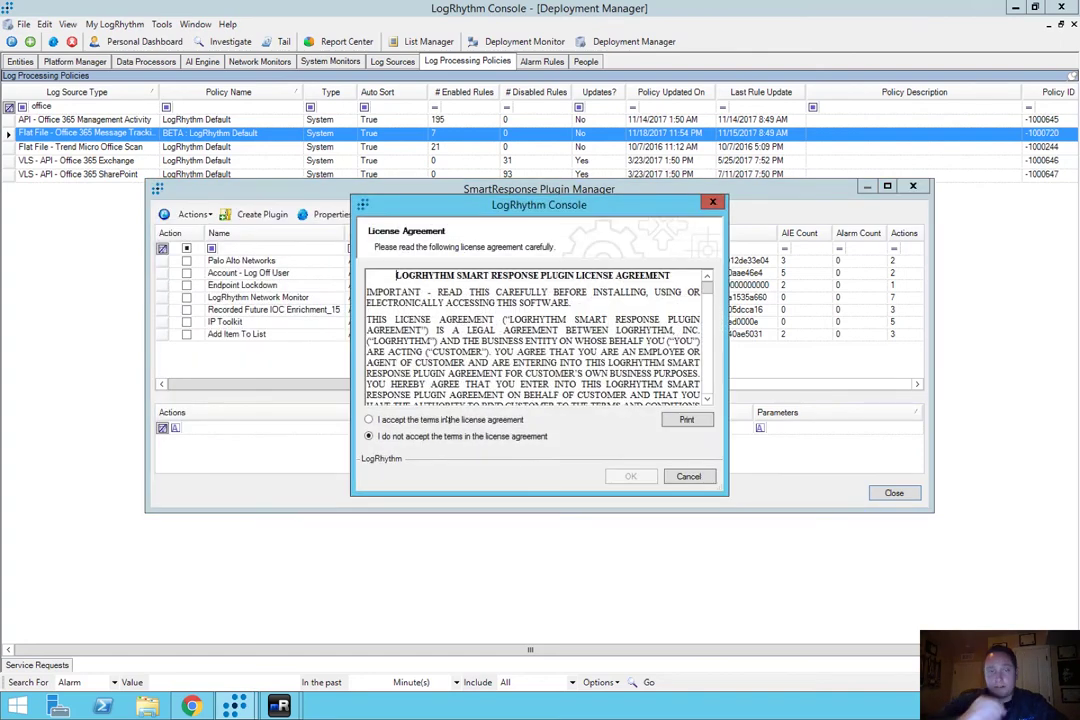
# - Accept the plugin licence agreement and close the SmartResponse Plugin Manager
pyautogui.press('Up')
pyautogui.press('Return')
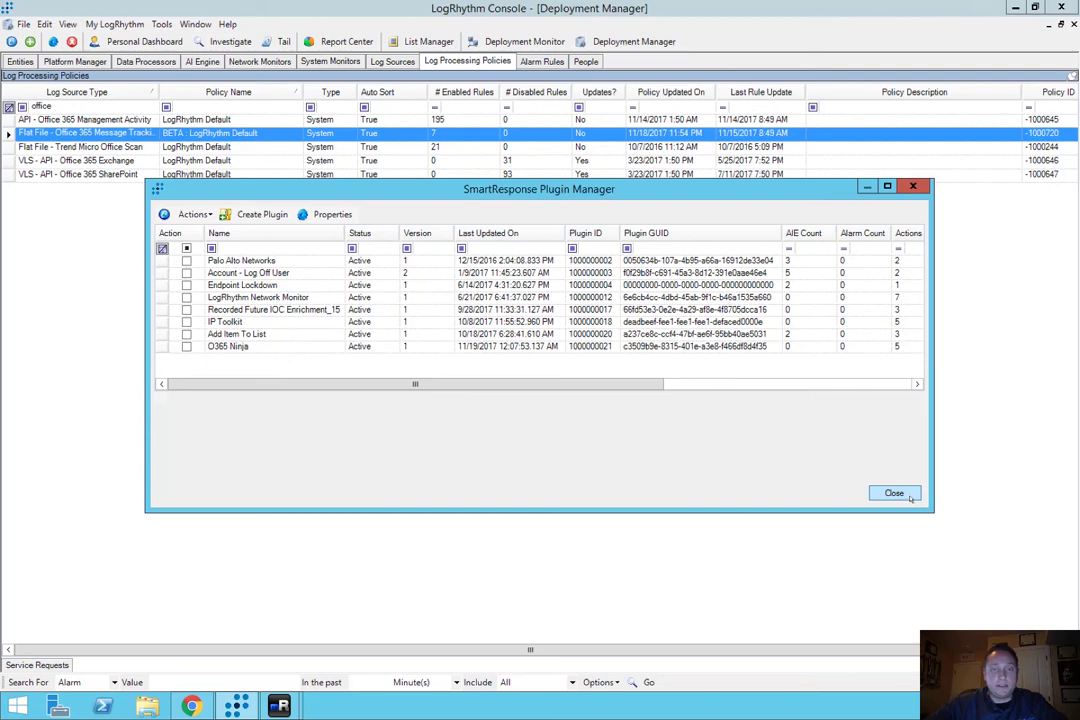
pyautogui.click(893, 493)
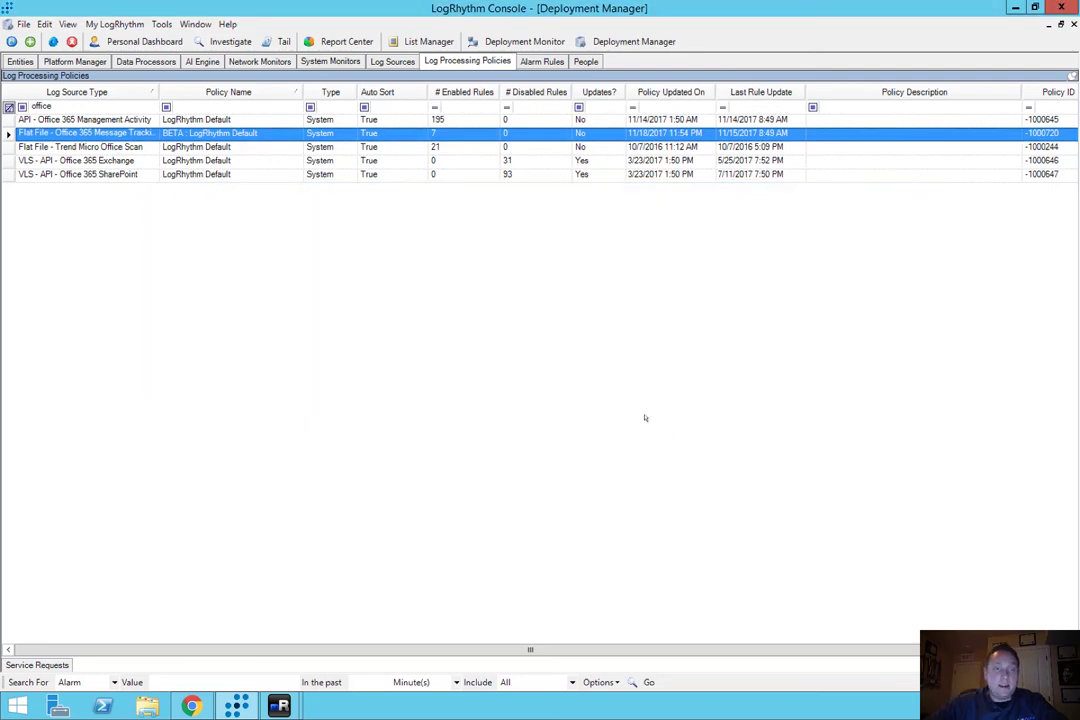
# - Set the Phishing : Suspicious Subject Detected rule's action to O365 Ninja Quarantine Mail from Sender
pyautogui.click(196, 61)
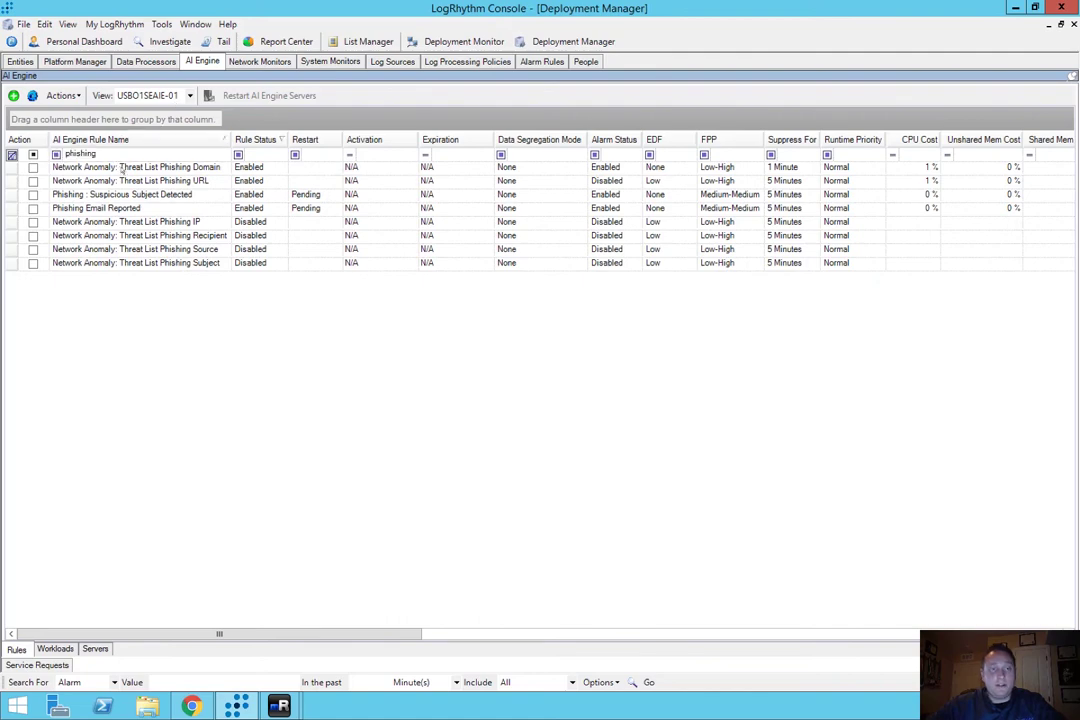
pyautogui.doubleClick(170, 198)
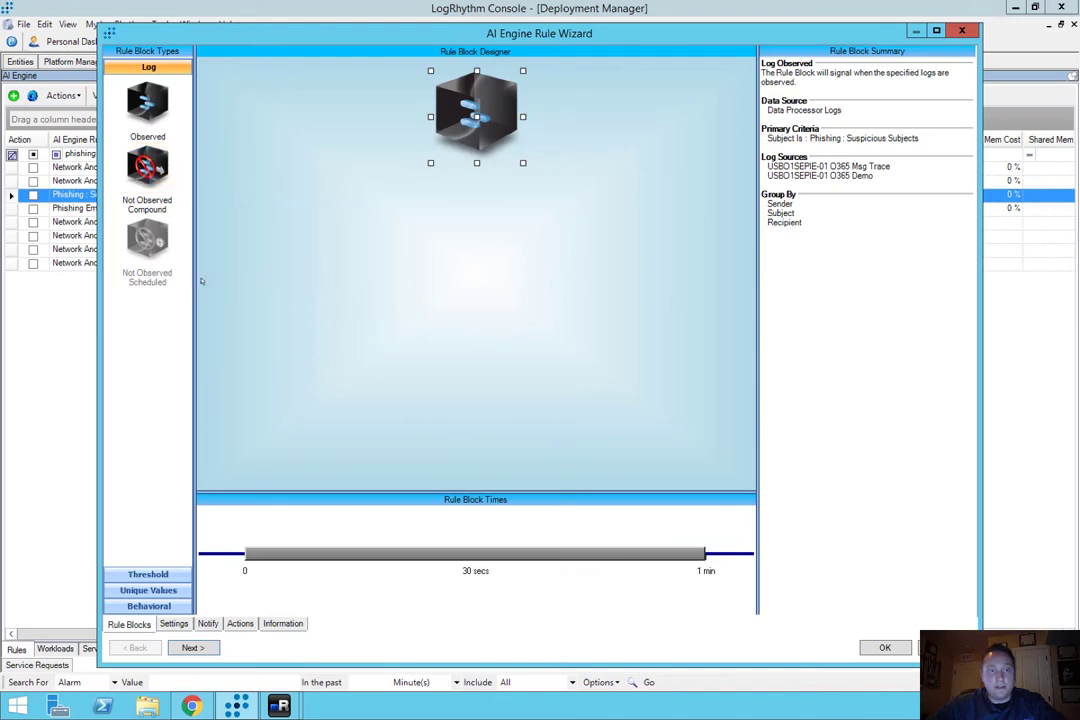
pyautogui.click(240, 623)
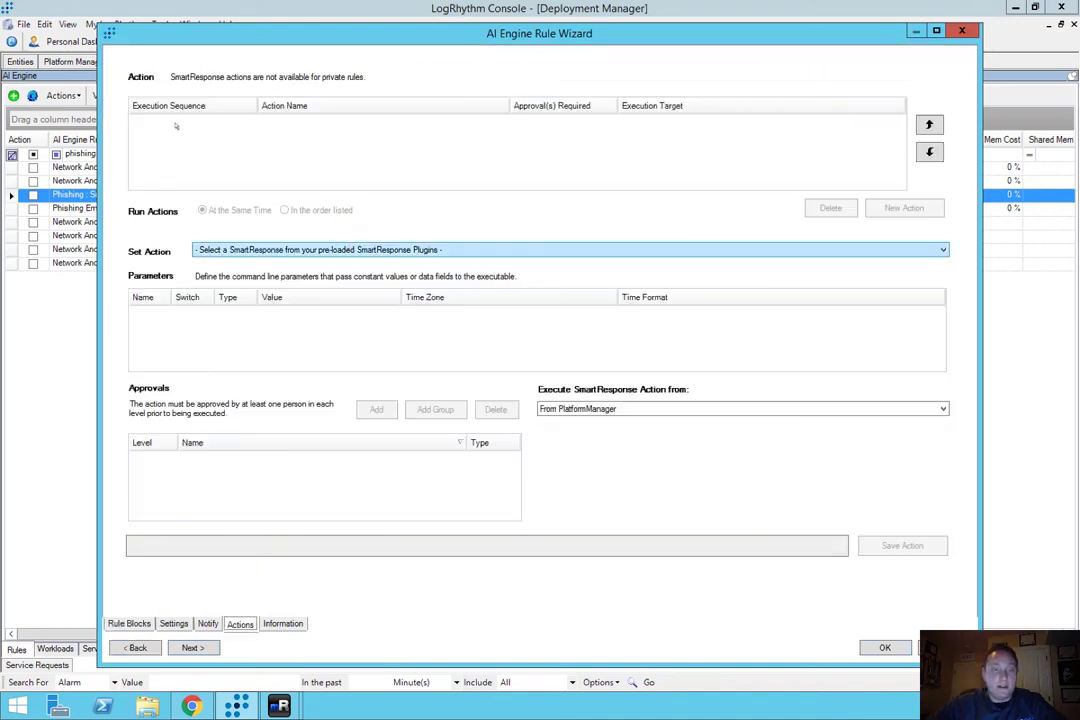
pyautogui.hotkey('alt', 'Down')
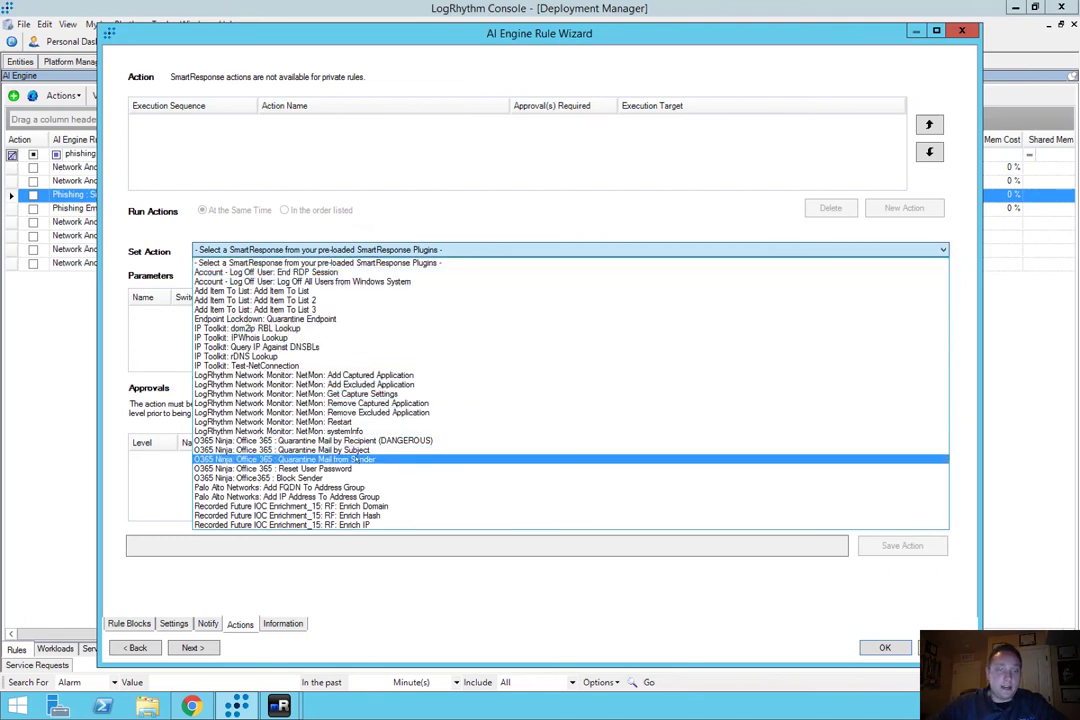
pyautogui.press('Return')
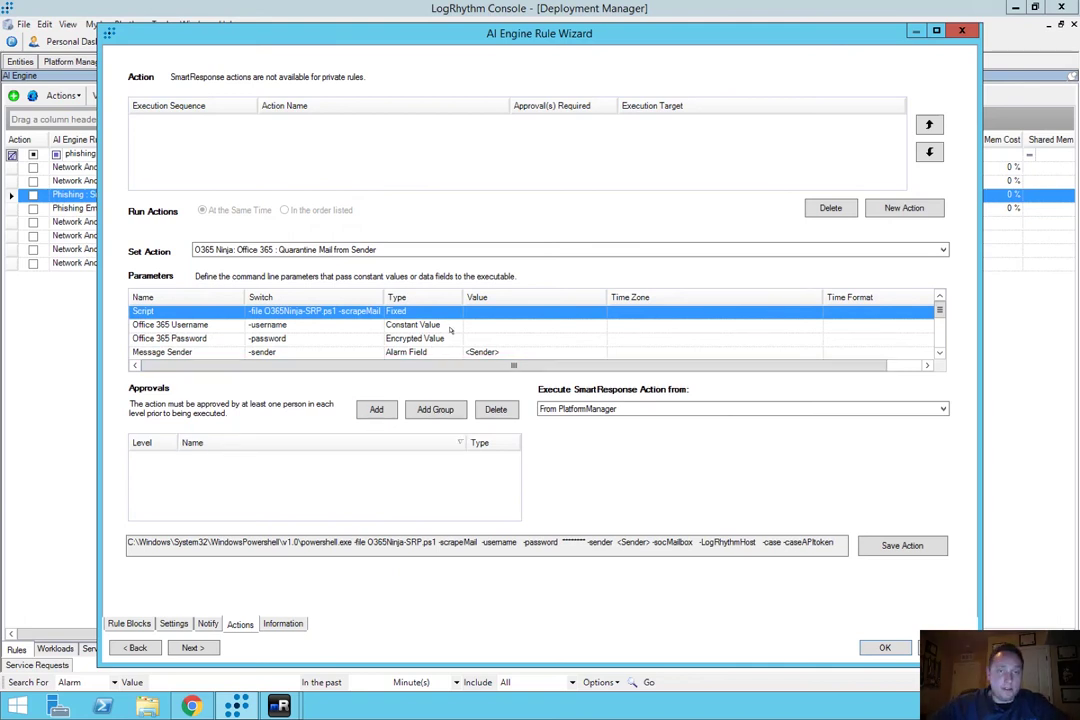
# - Enter the Office 365 account e-mail as username and type the account password
pyautogui.click(494, 325)
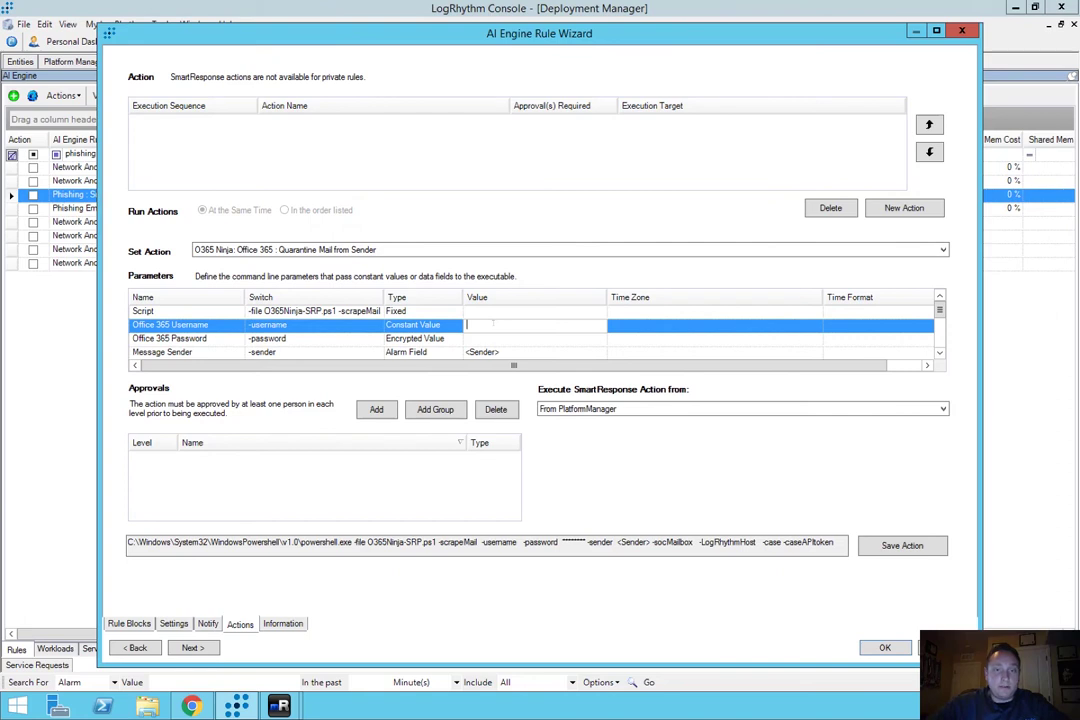
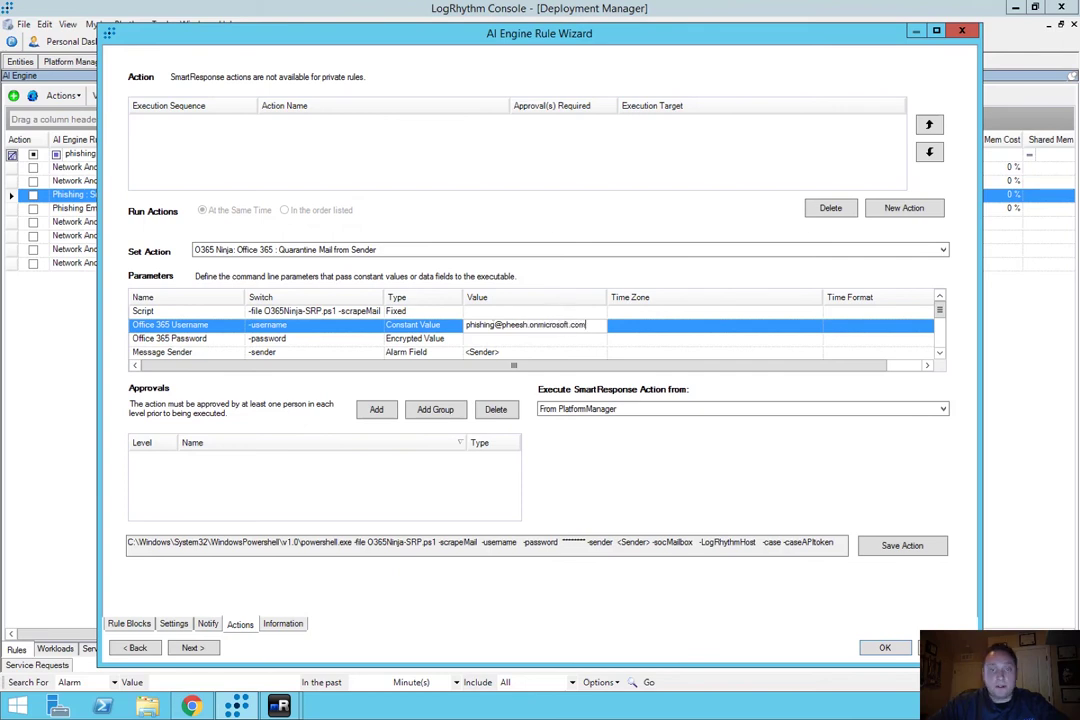
pyautogui.press('Tab')
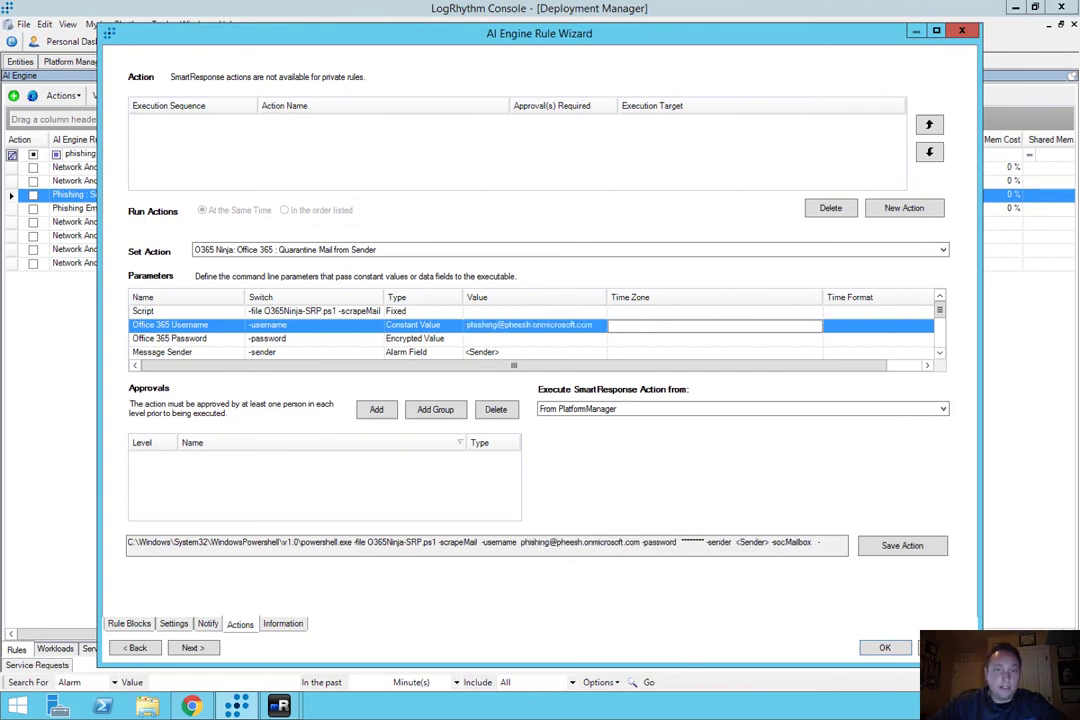
pyautogui.click(495, 338)
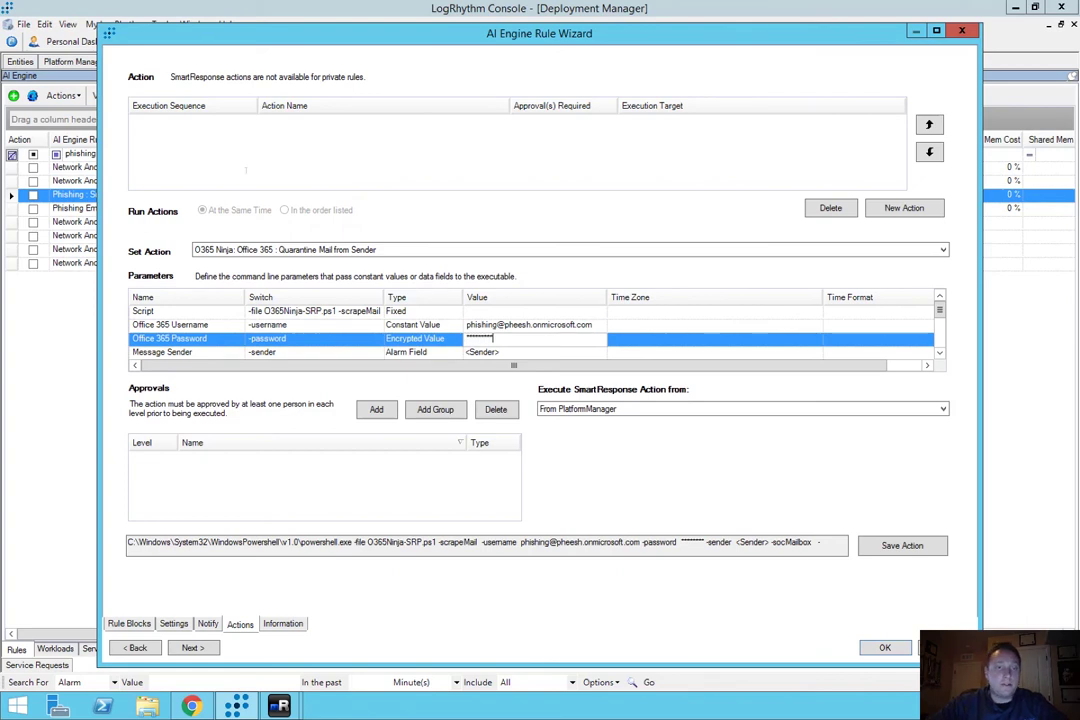
pyautogui.write('*')
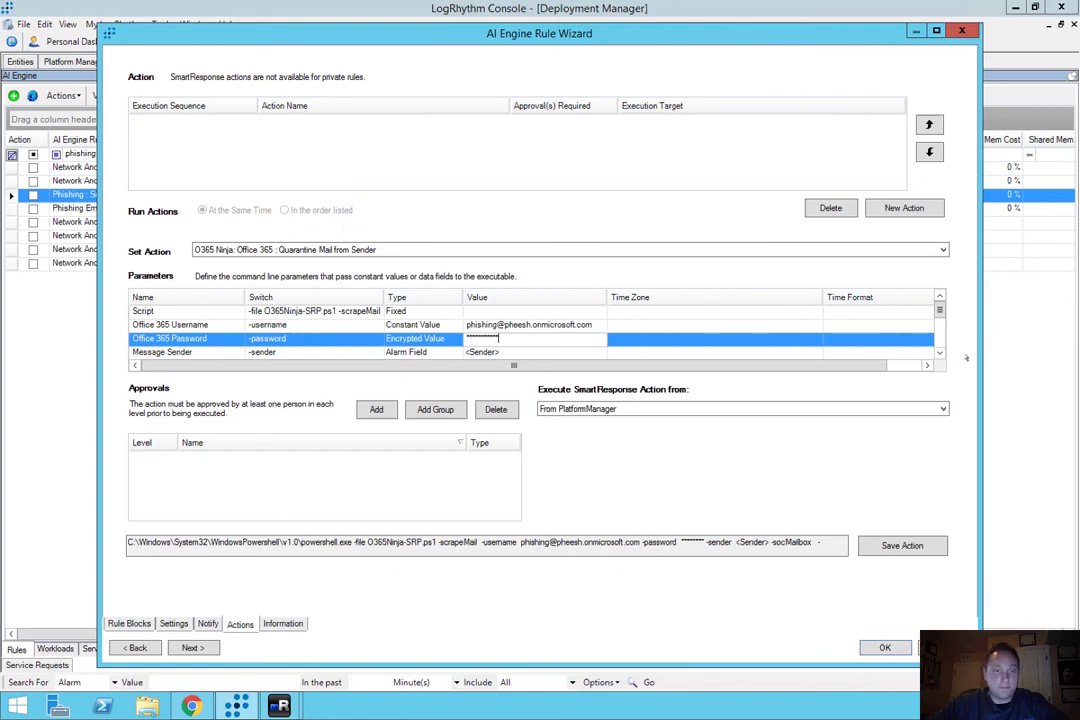
# - Enter the SOC mailbox e-mail address and set the LogRhythm SIEM host to sde.logrhythm.com:8443
pyautogui.scroll(-2, 797, 300)
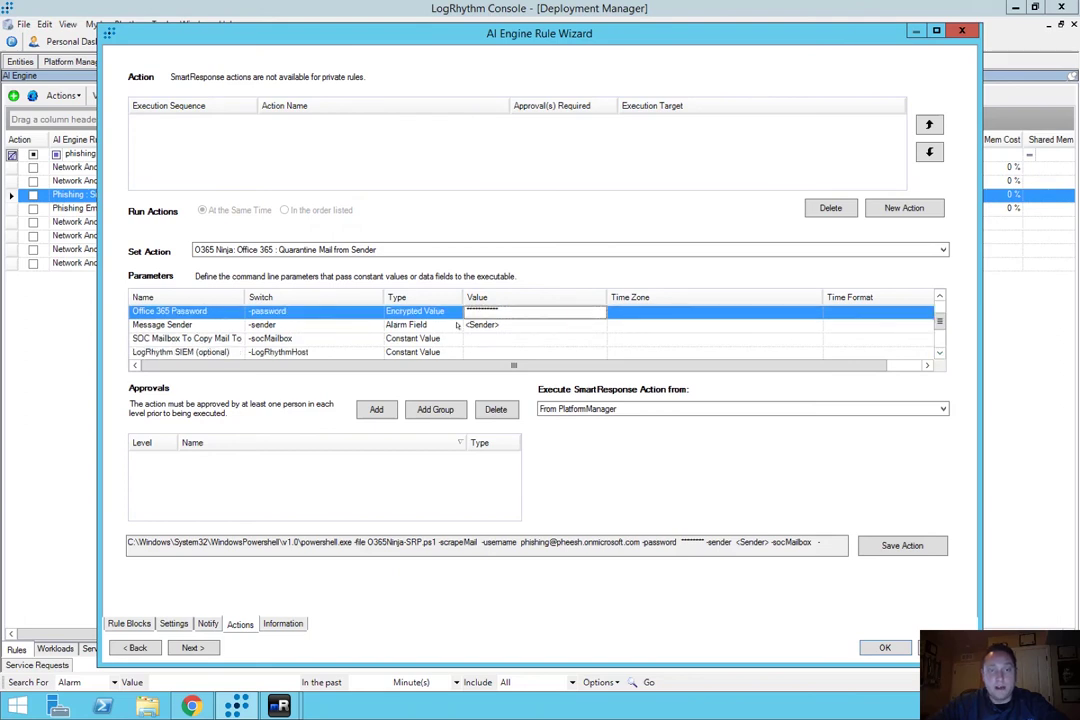
pyautogui.click(481, 326)
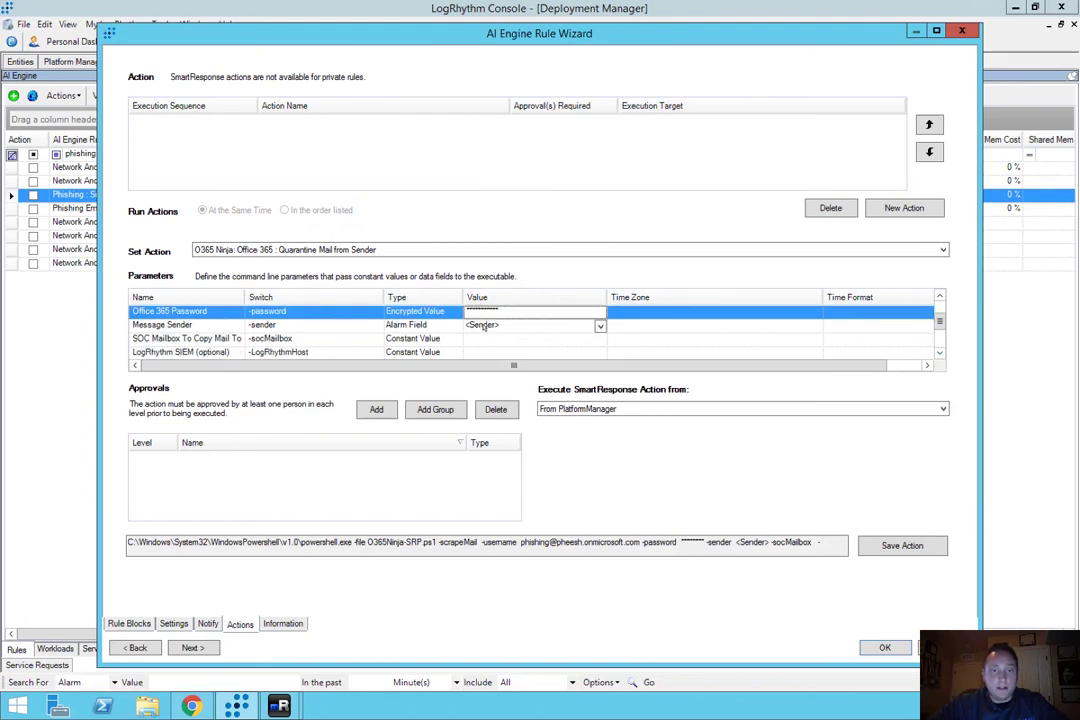
pyautogui.click(481, 338)
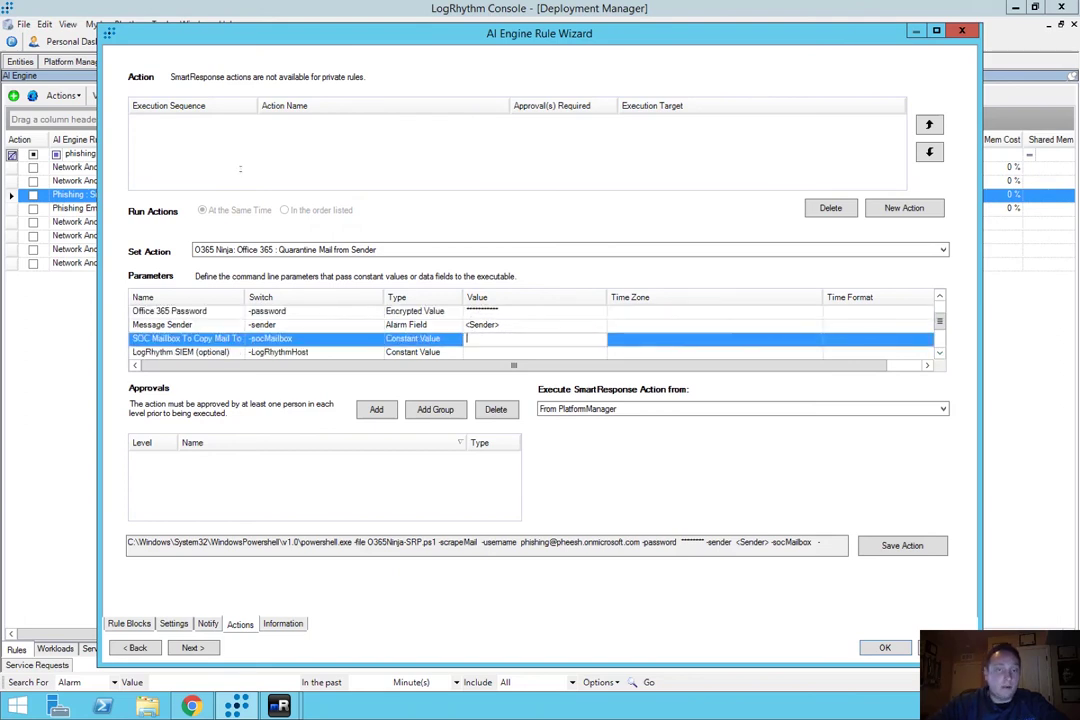
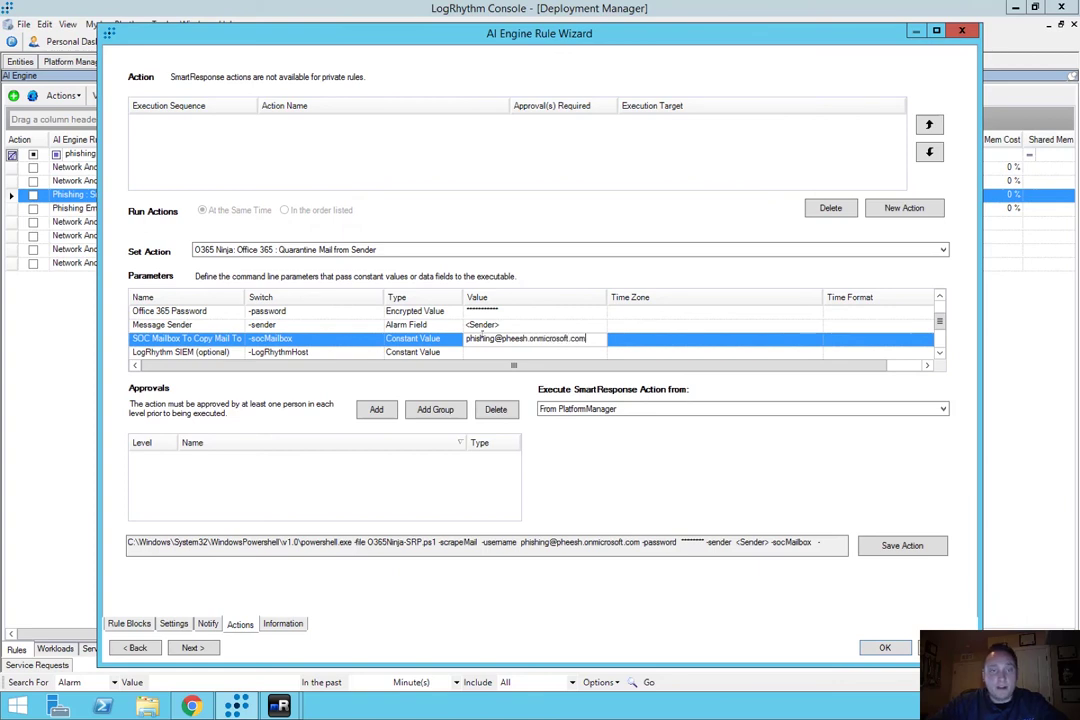
pyautogui.press('Return')
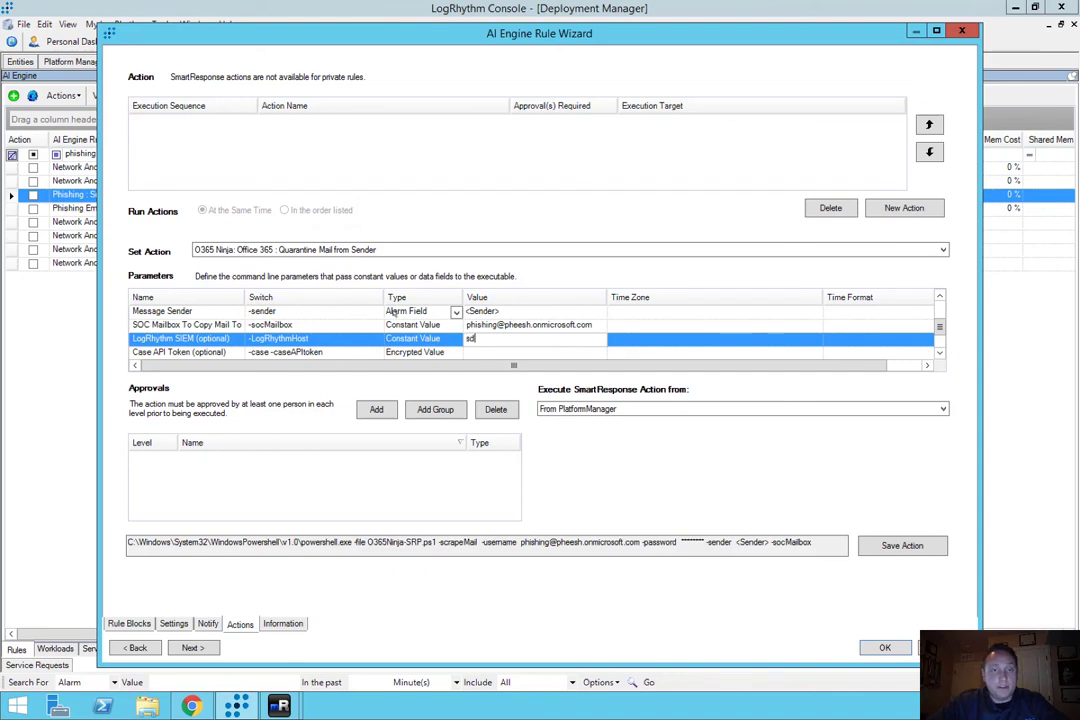
pyautogui.write('sde.logrhythm.com:')
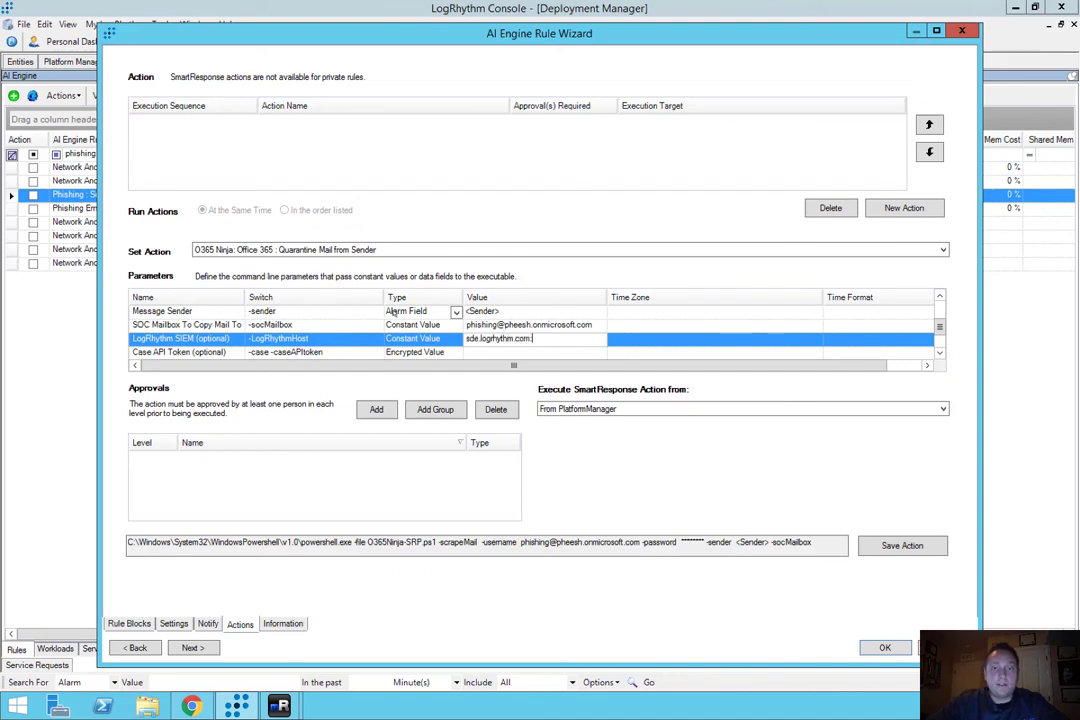
pyautogui.write('844')
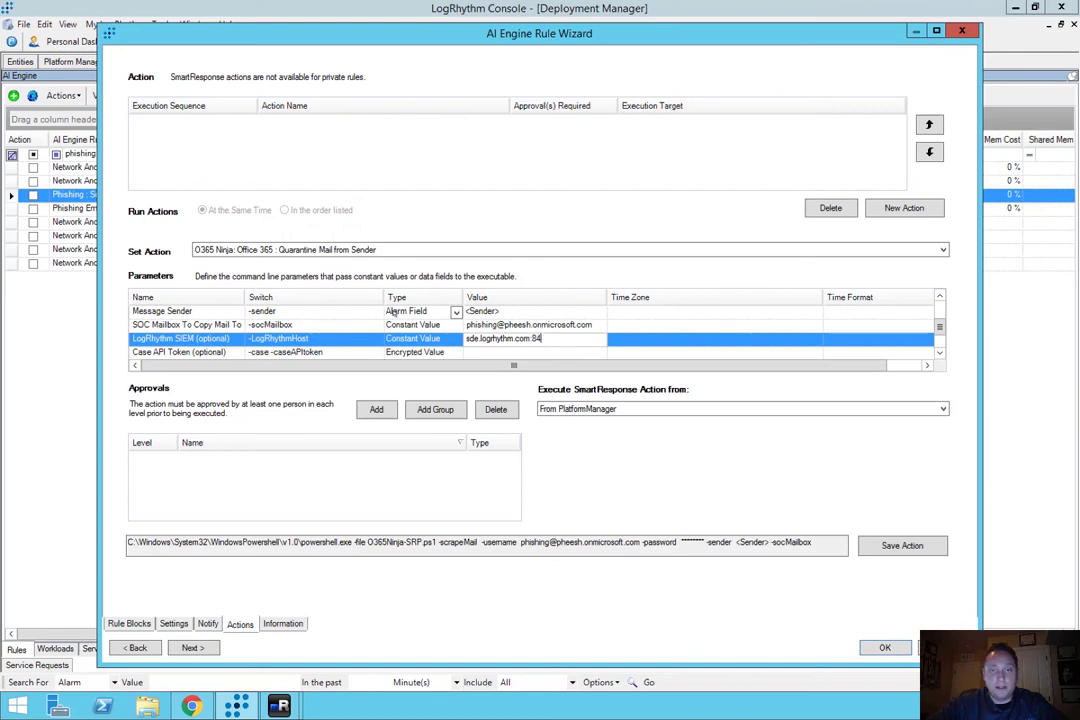
pyautogui.write('3')
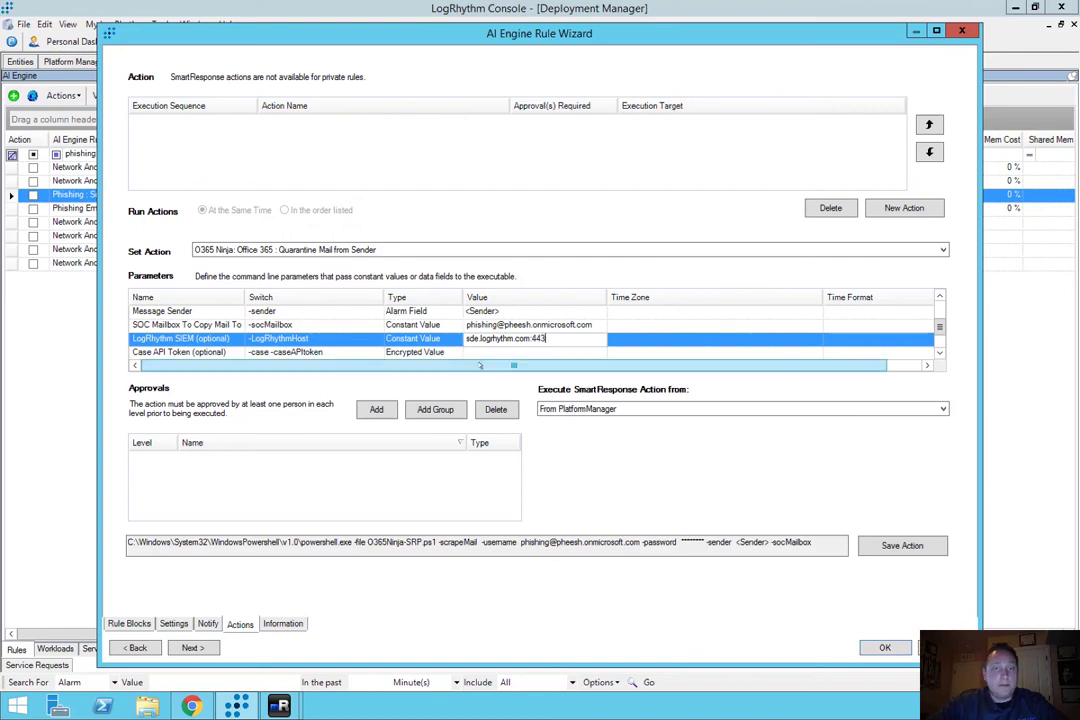
pyautogui.click(485, 350)
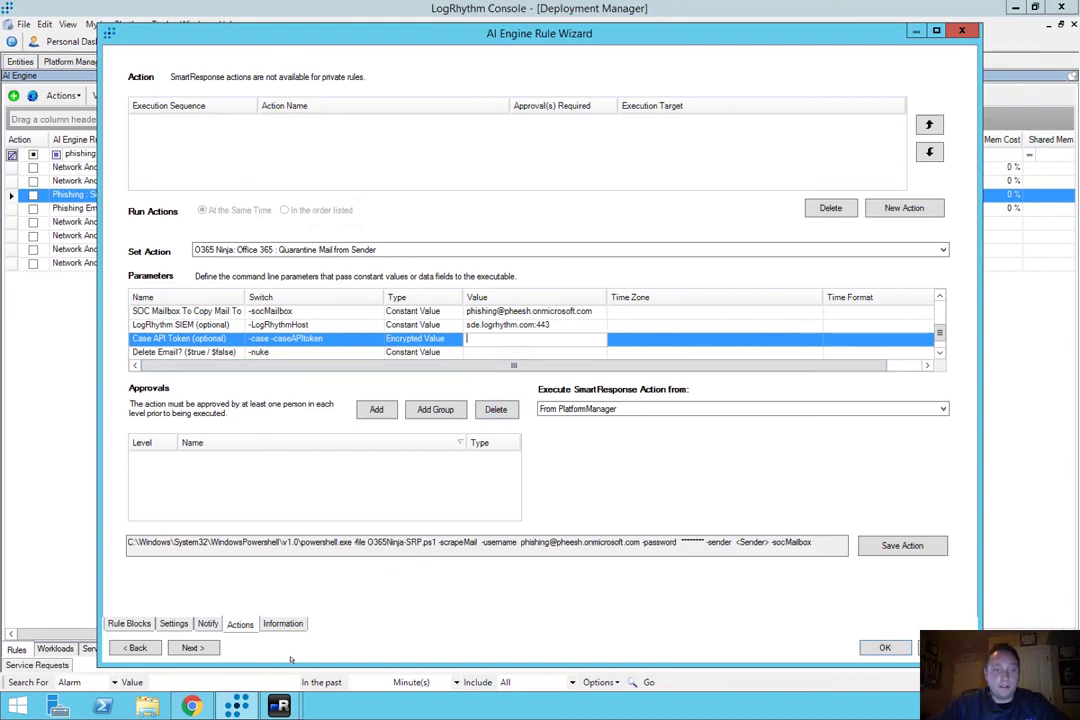
# - Stop the running log-generator script with Ctrl+Break and clear the console with cls
pyautogui.moveTo(279, 706)
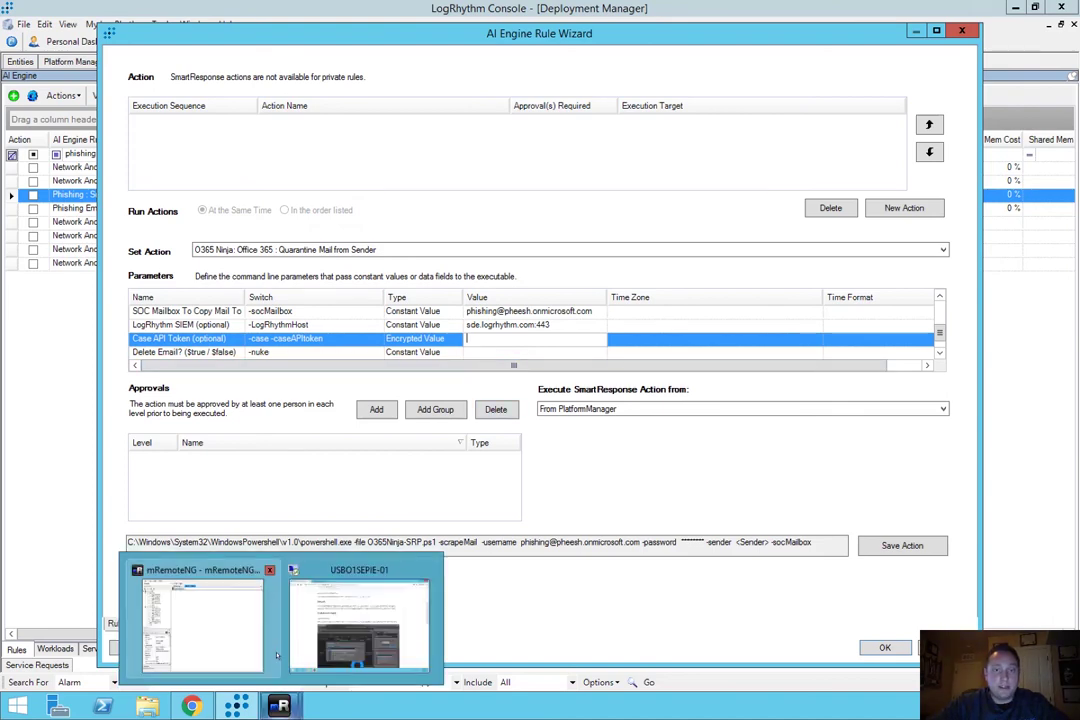
pyautogui.moveTo(200, 620)
pyautogui.click(345, 640)
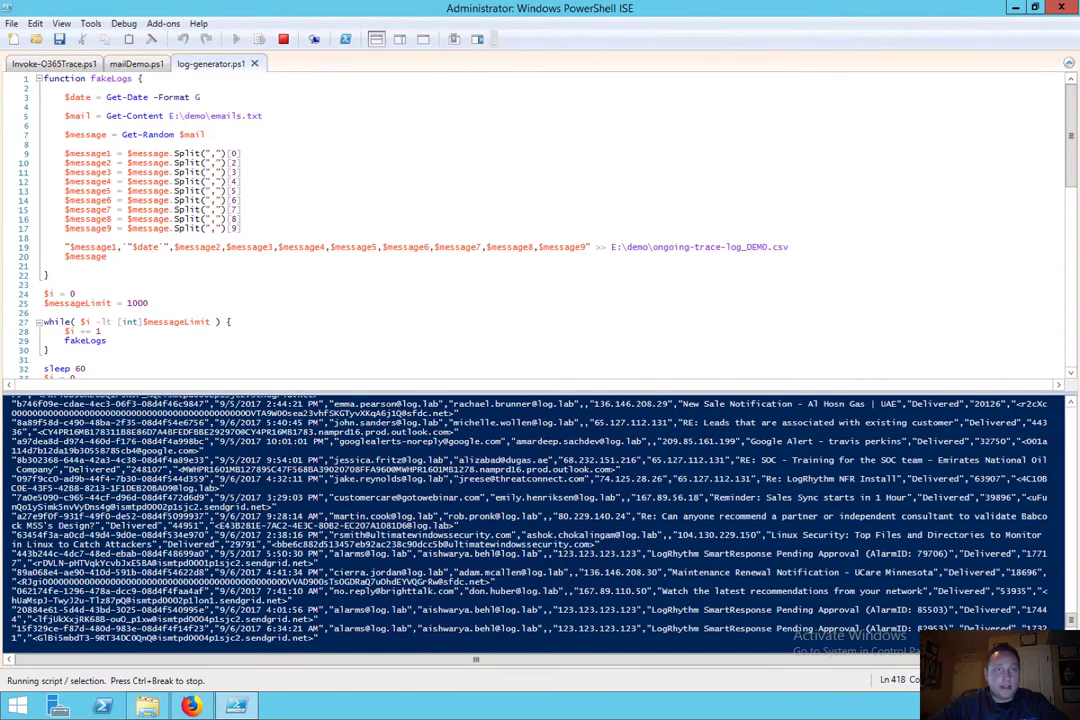
pyautogui.press('ctrl+Break')
pyautogui.write('cls')
pyautogui.press('Return')
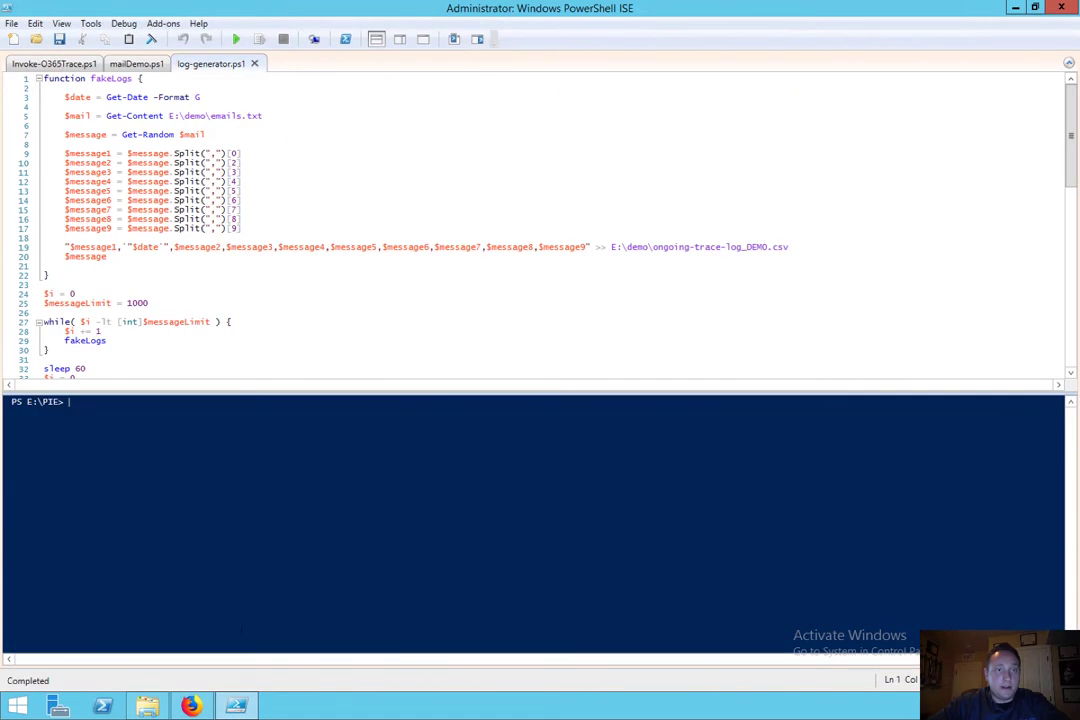
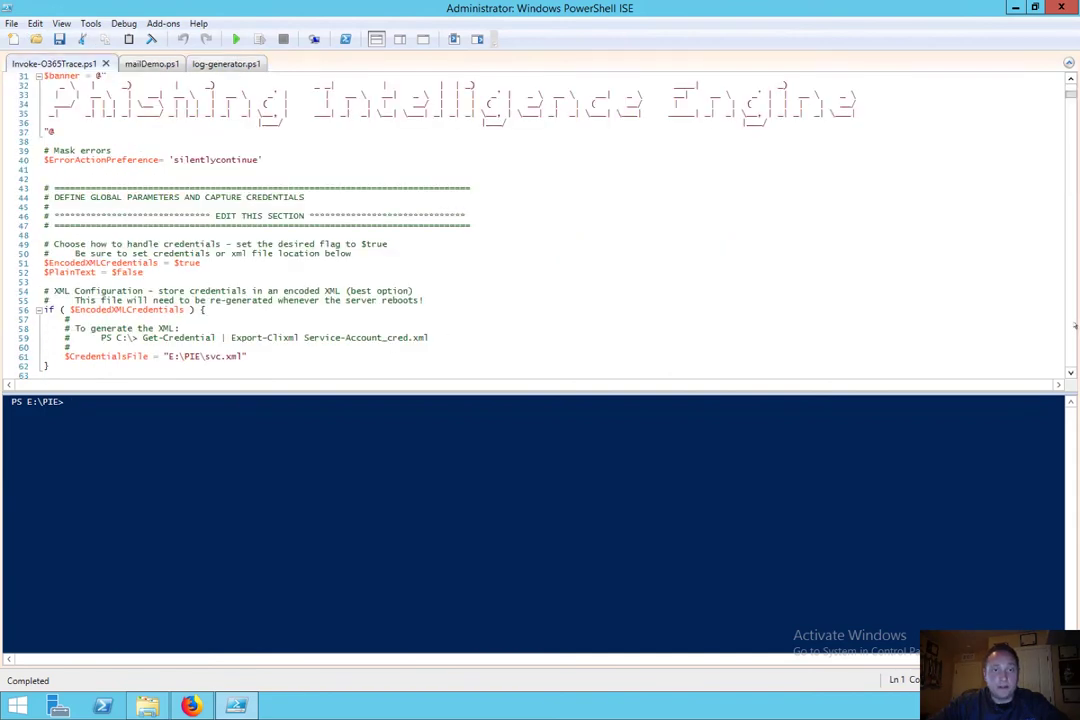
# - Select the full $caseAPItoken string value on line 75 of Invoke-O365Trace.ps1
pyautogui.scroll(-10, 880, 320)
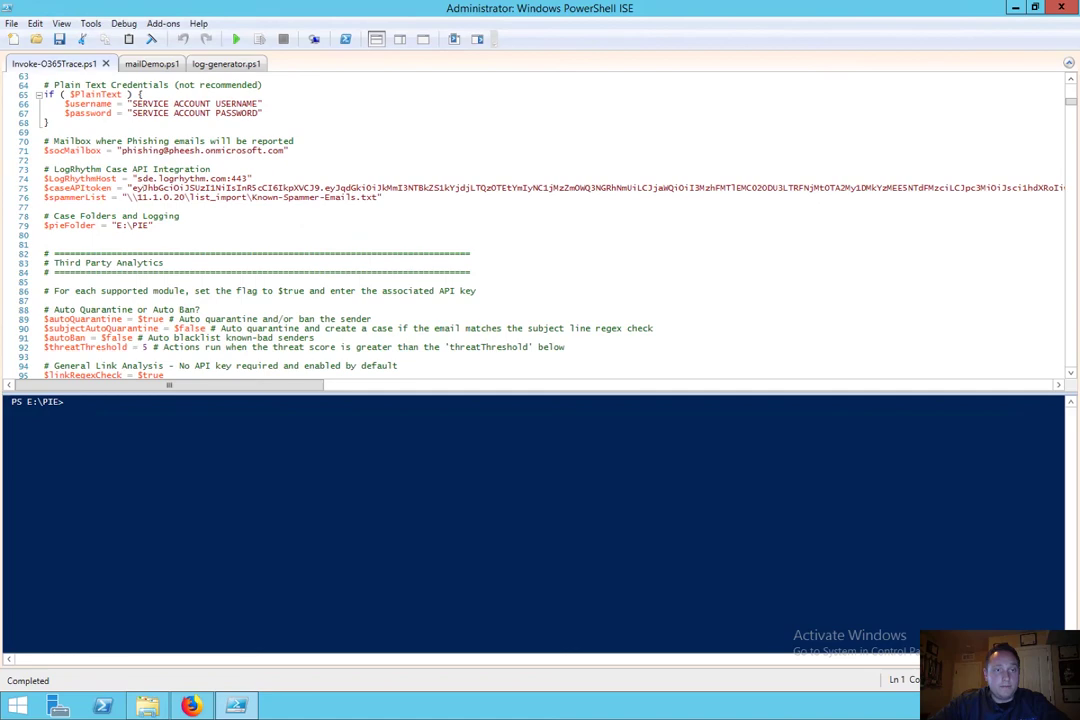
pyautogui.moveTo(130, 187); pyautogui.dragTo(187, 197)
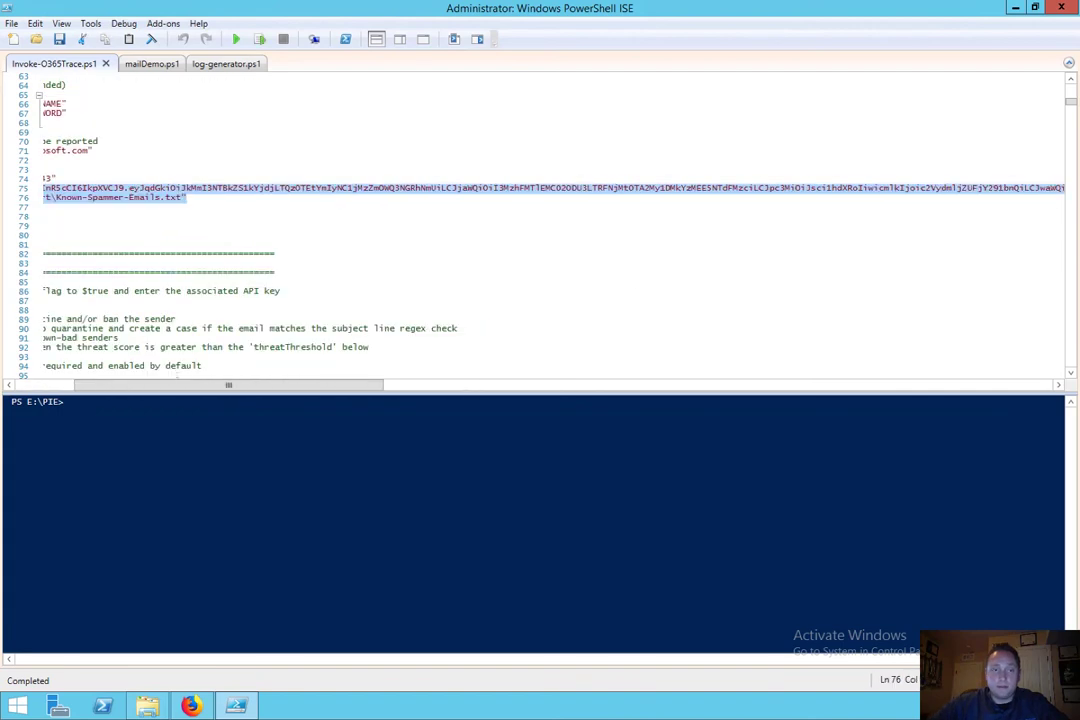
pyautogui.moveTo(229, 385); pyautogui.dragTo(983, 374)
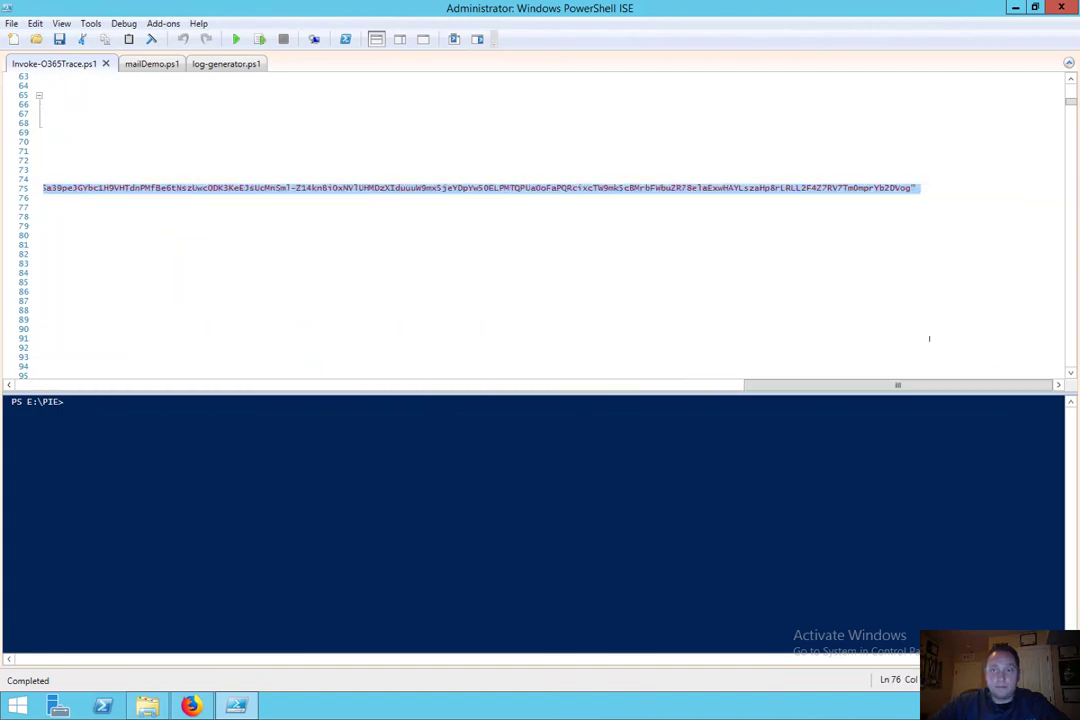
pyautogui.click(916, 188)
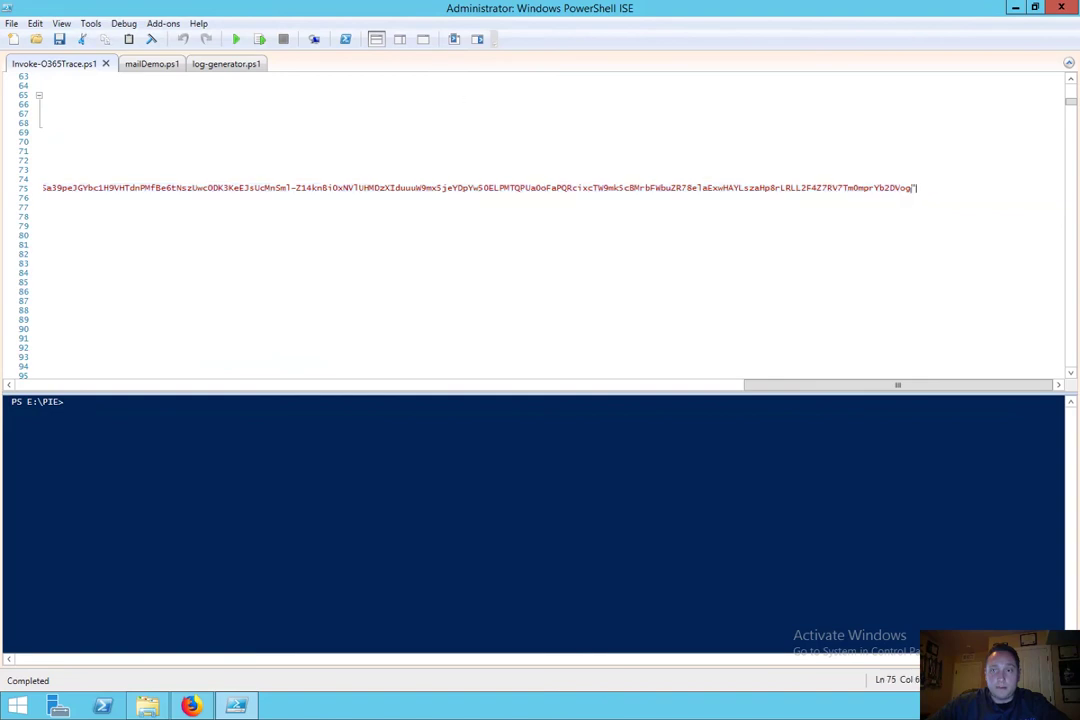
pyautogui.moveTo(836, 154); pyautogui.dragTo(131, 188)
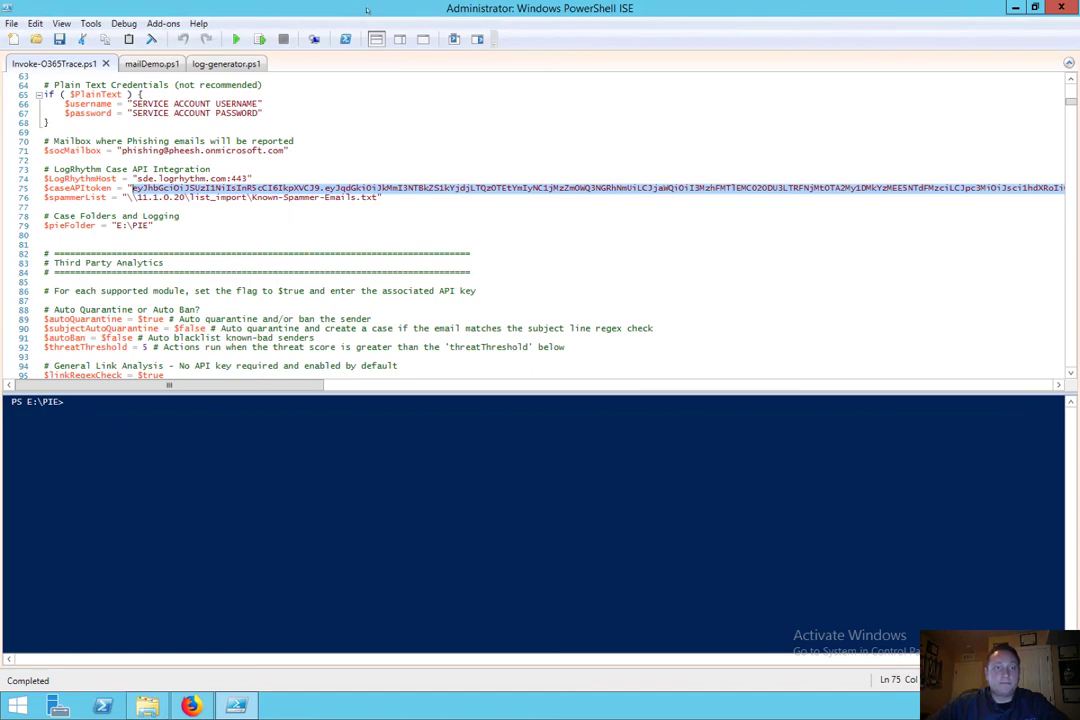
# - Fill in the Case API Token and set the Delete Email? parameter to $true
pyautogui.moveTo(384, 2)
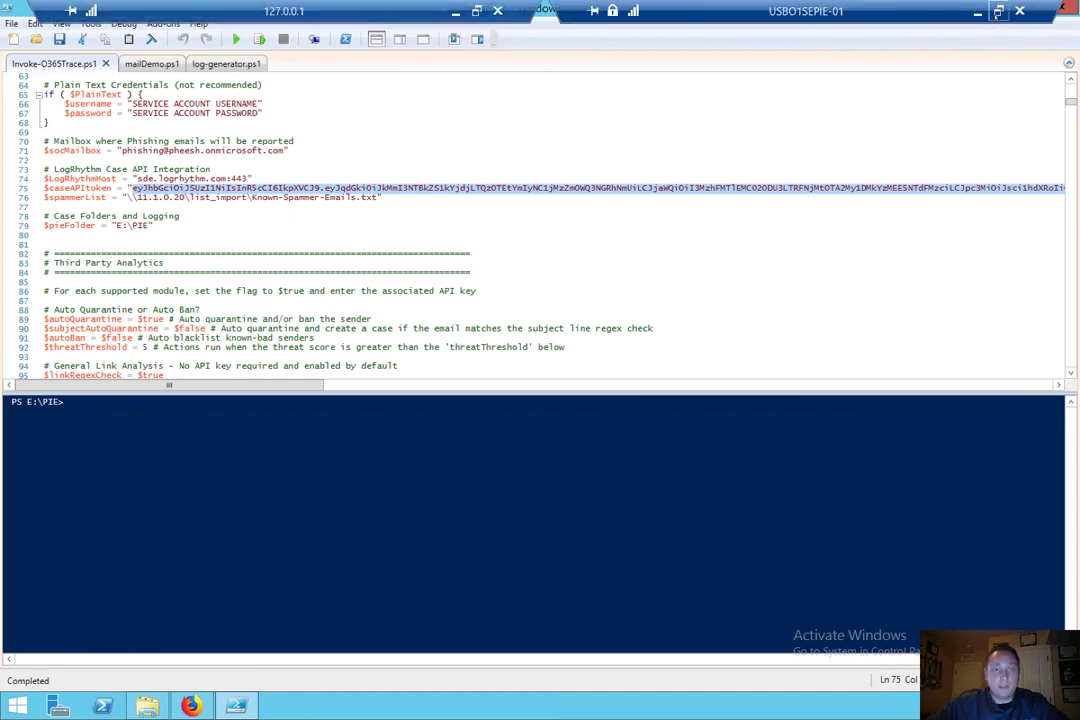
pyautogui.click(455, 11)
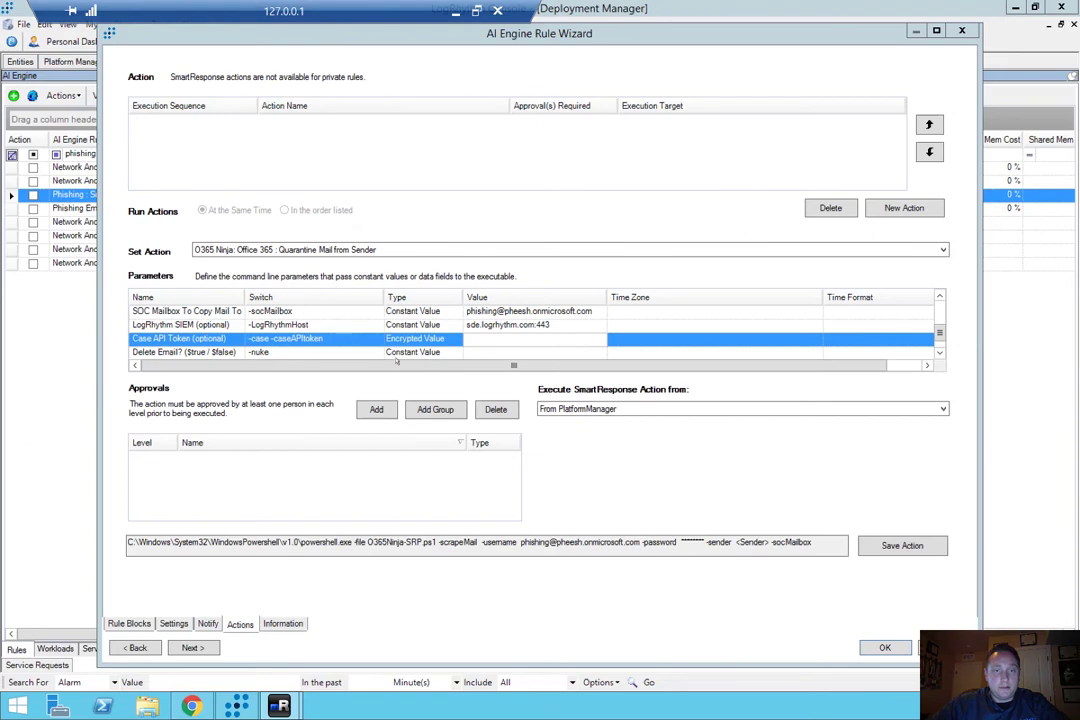
pyautogui.click(495, 338)
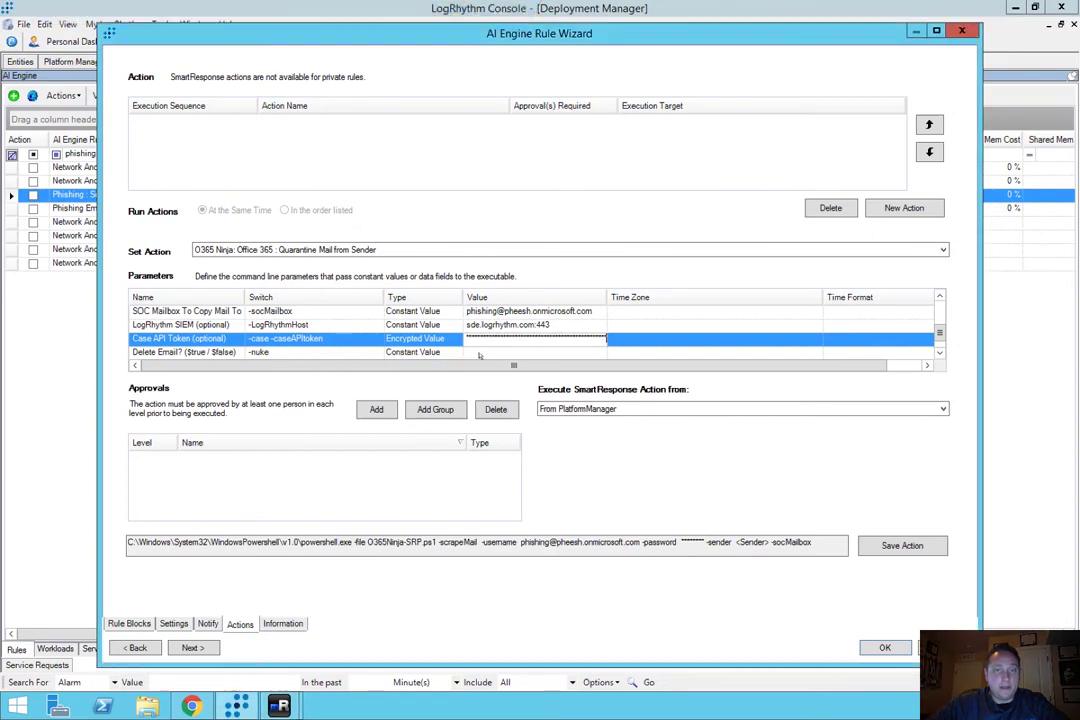
pyautogui.click(480, 353)
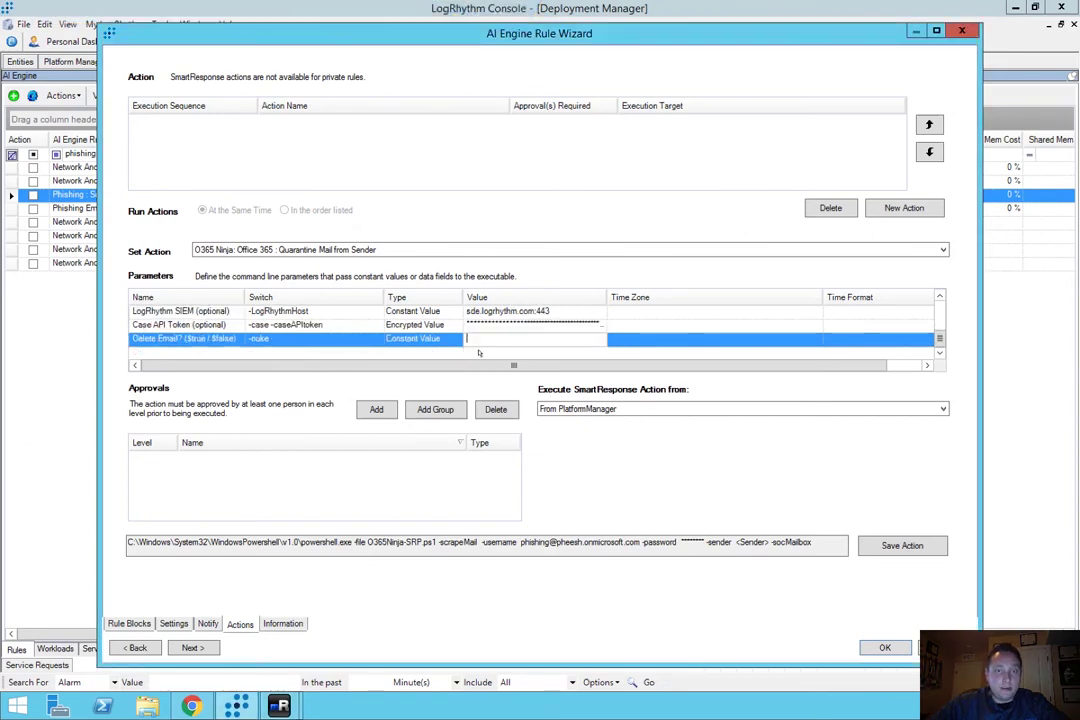
pyautogui.write('$true')
# - Add one approver to the action, found by filtering the person list by name
pyautogui.click(385, 411)
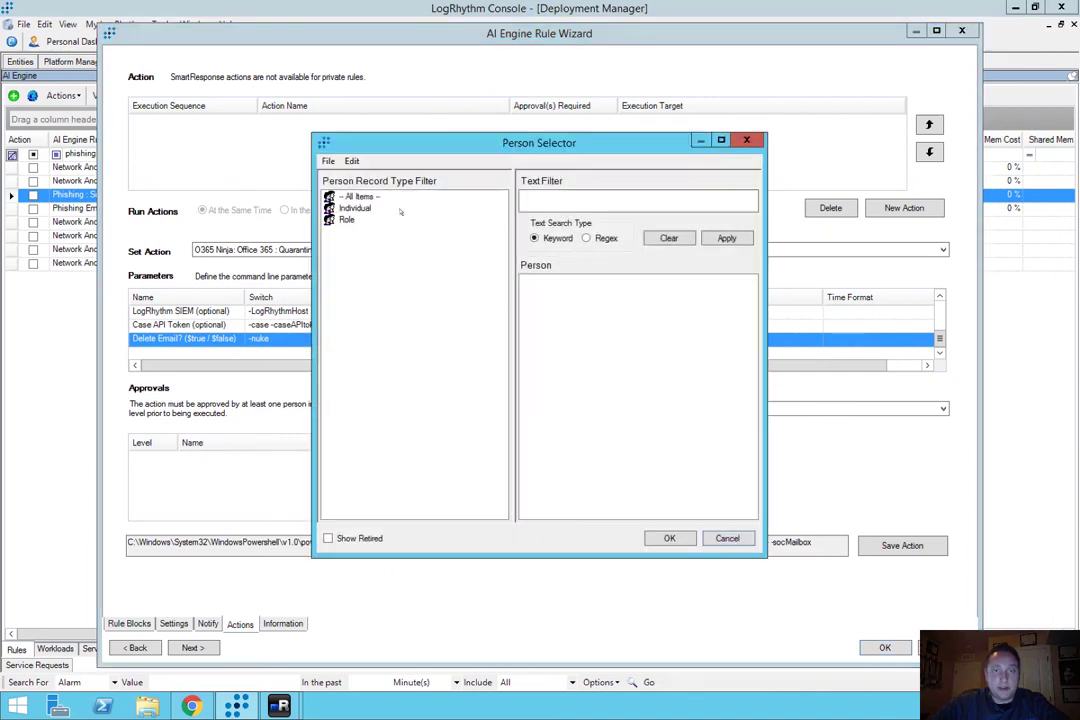
pyautogui.click(576, 207)
pyautogui.write('greg')
pyautogui.click(724, 239)
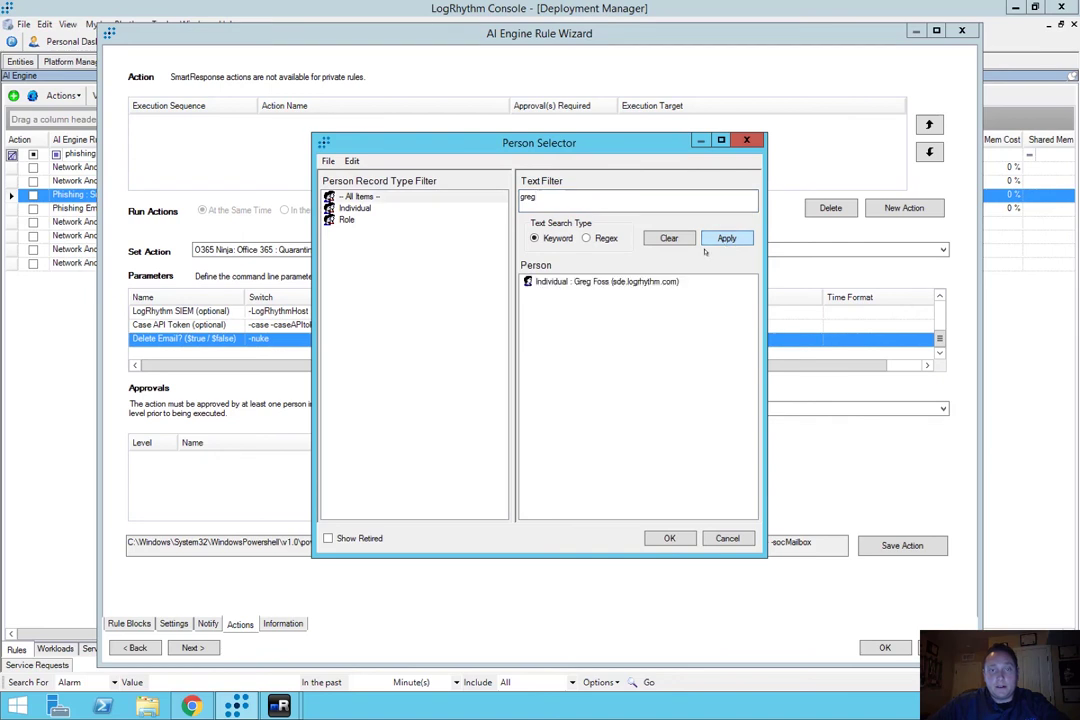
pyautogui.click(613, 284)
pyautogui.click(683, 541)
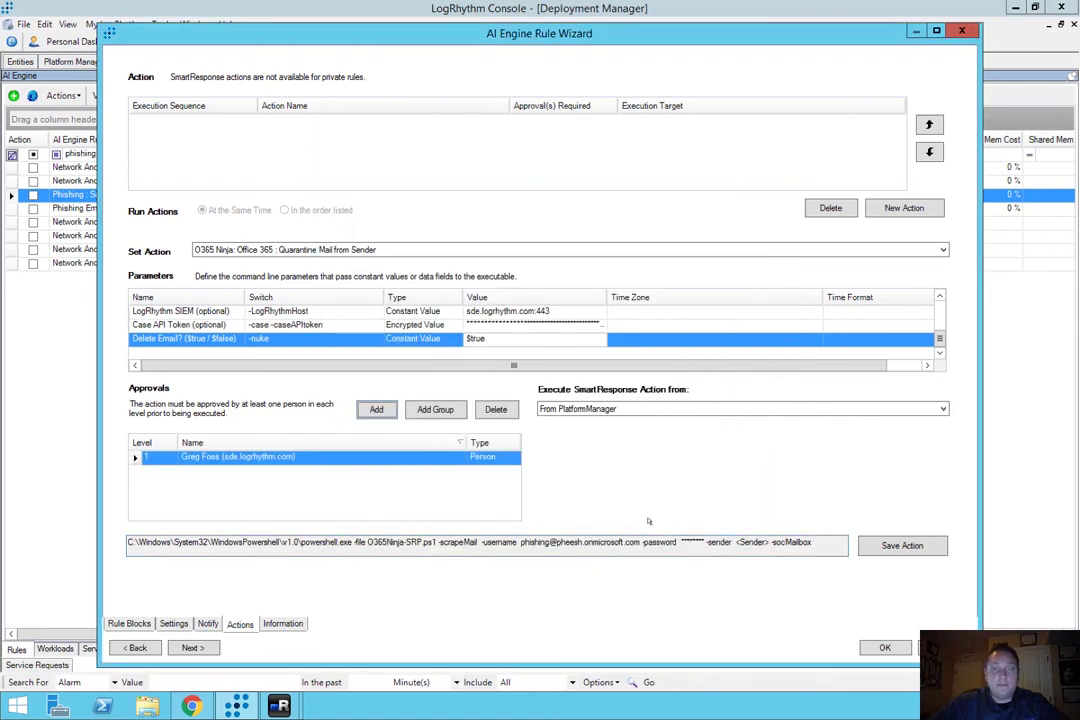
# - Run the action From System Monitor Host USBO1SEPIE-01 and save the action
pyautogui.click(647, 409)
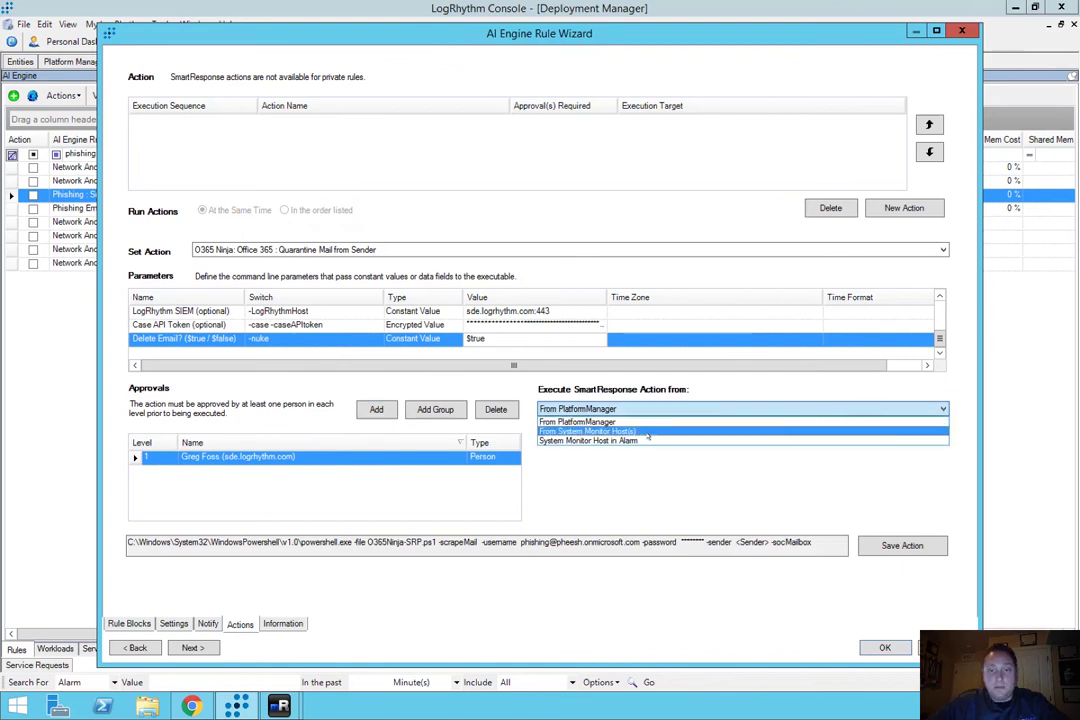
pyautogui.click(647, 431)
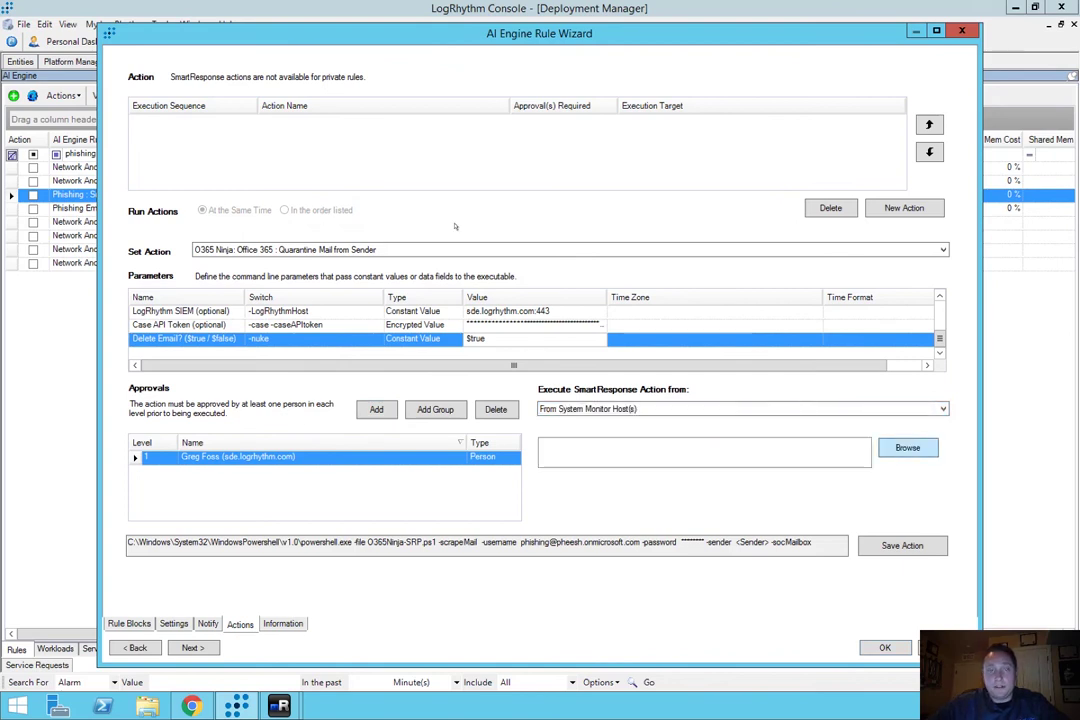
pyautogui.click(905, 450)
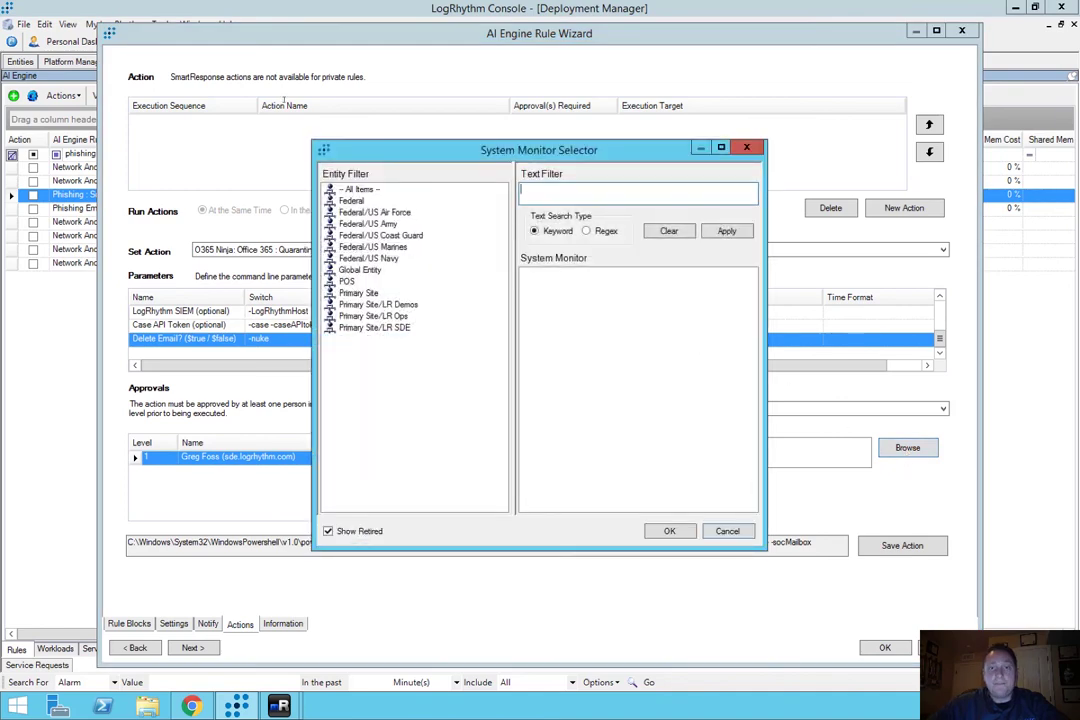
pyautogui.click(712, 231)
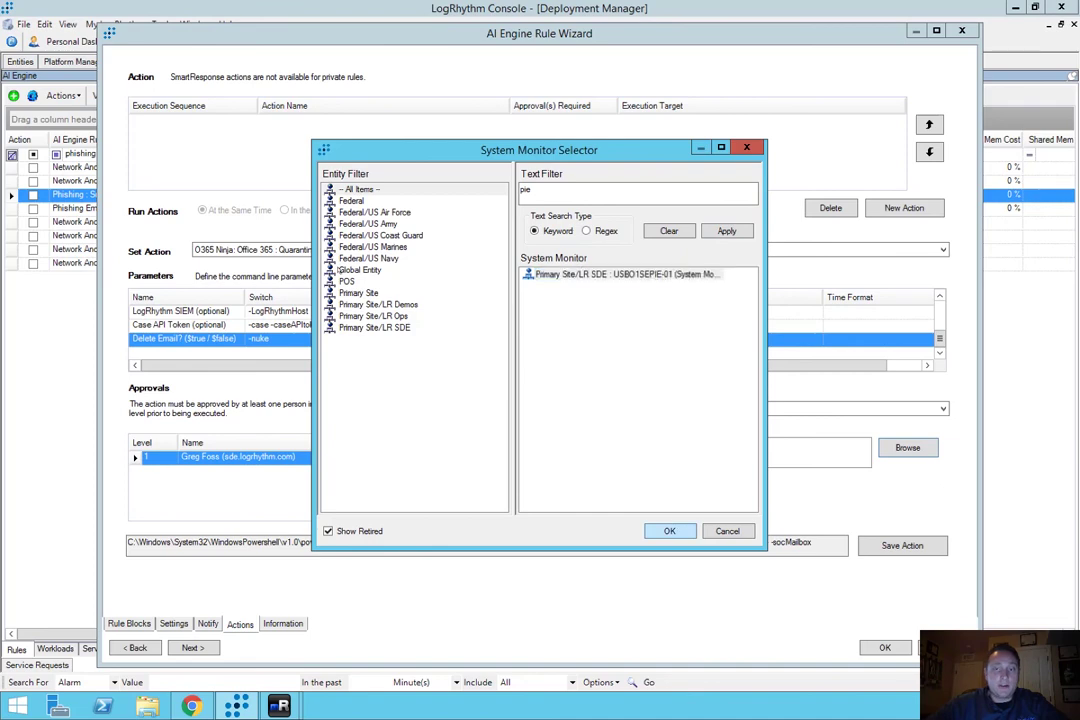
pyautogui.click(669, 531)
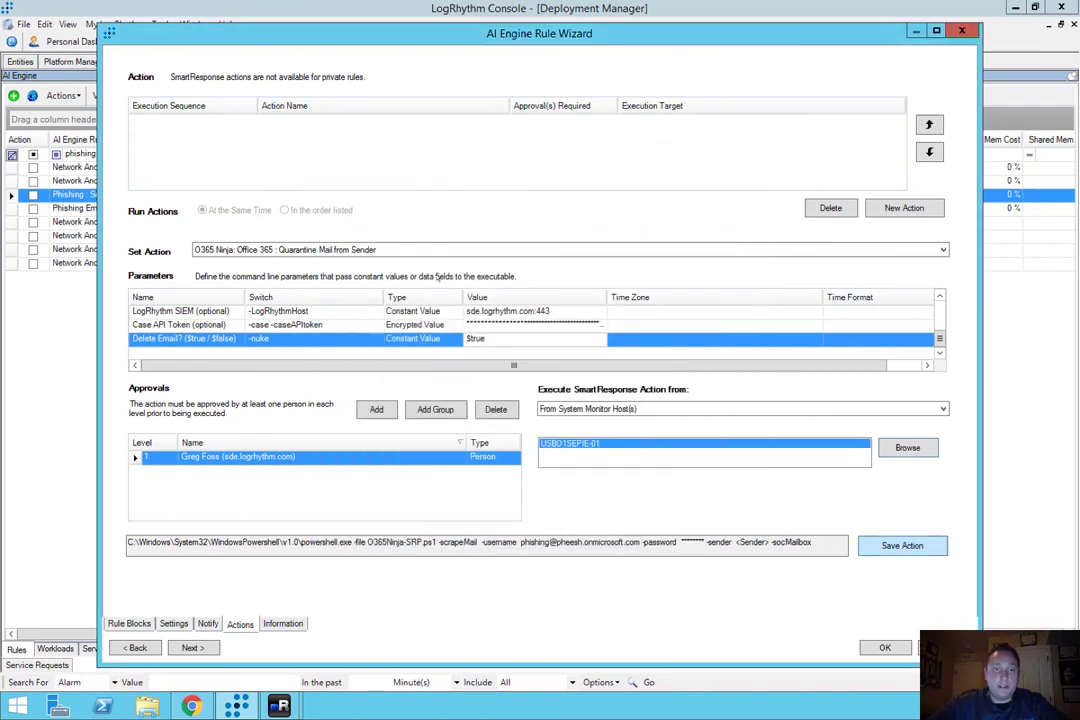
pyautogui.click(902, 545)
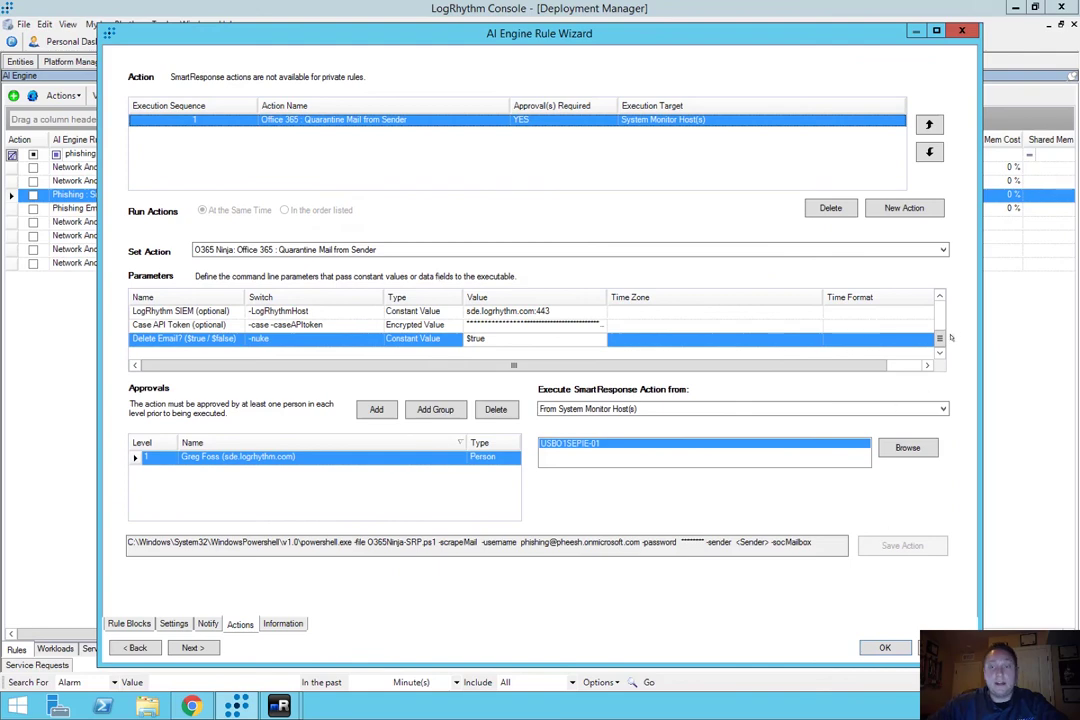
# - Save the AI Engine rule, declining approver notifications and acknowledging the restart warning
pyautogui.moveTo(939, 338); pyautogui.dragTo(946, 312)
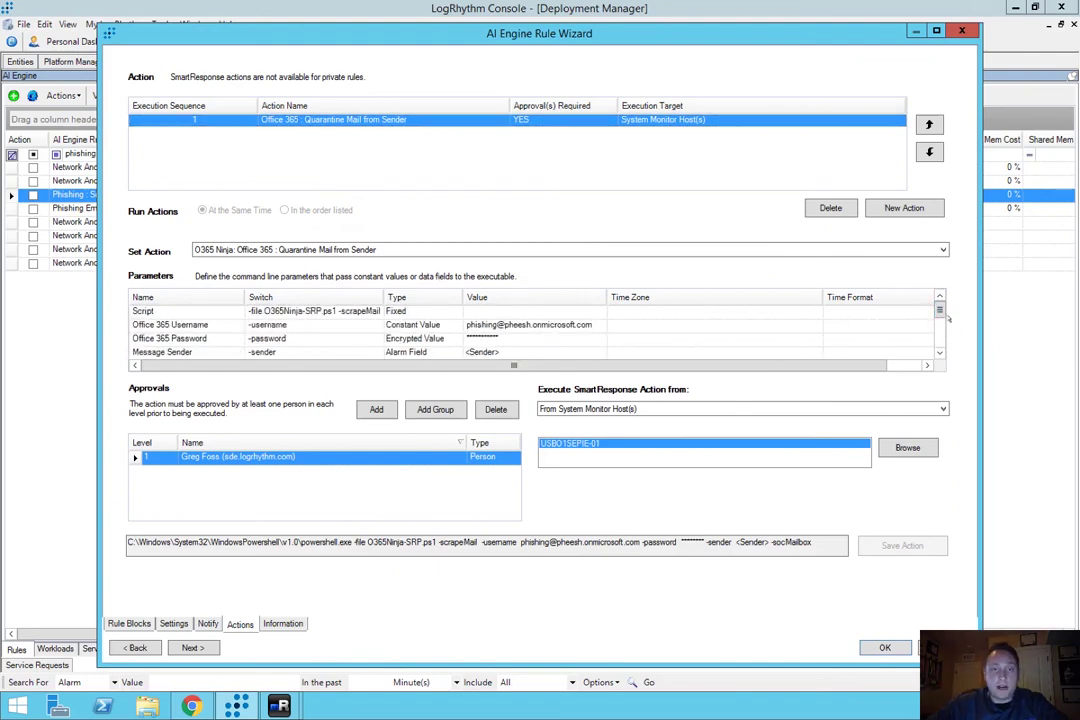
pyautogui.moveTo(944, 316); pyautogui.dragTo(939, 339)
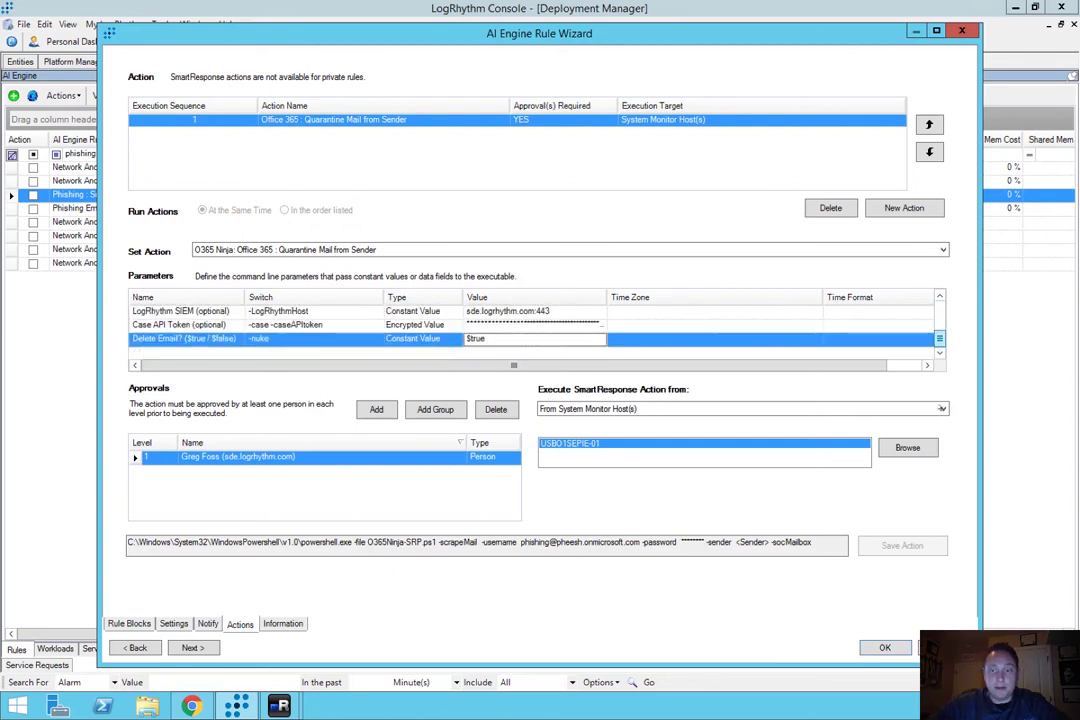
pyautogui.click(882, 648)
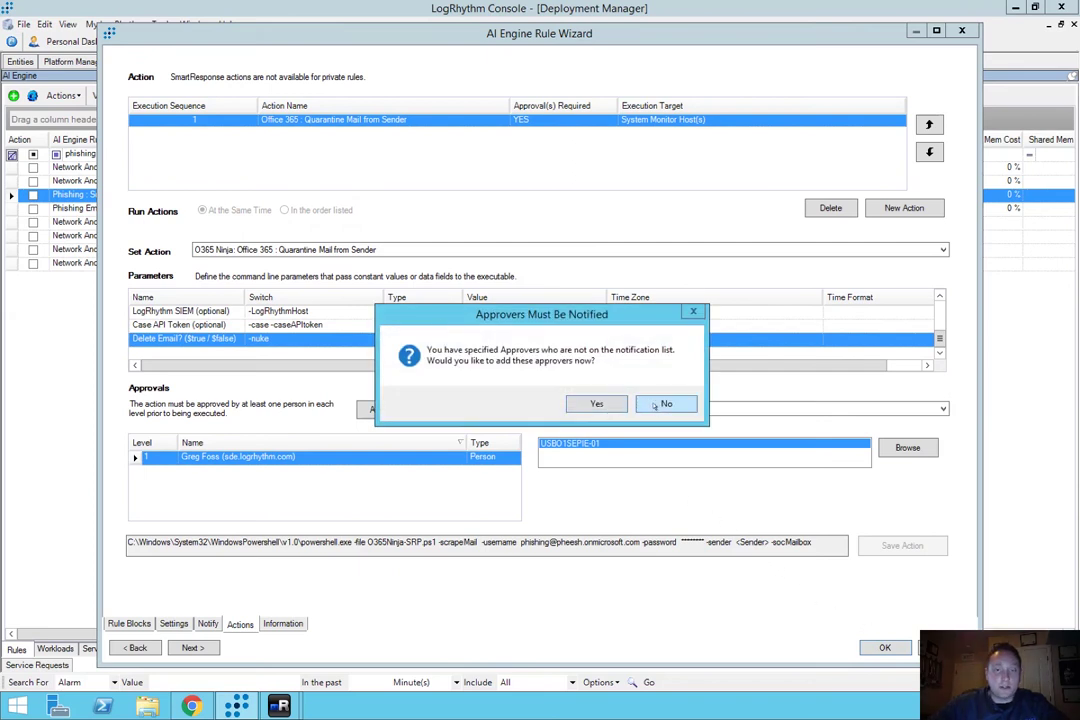
pyautogui.press('Return')
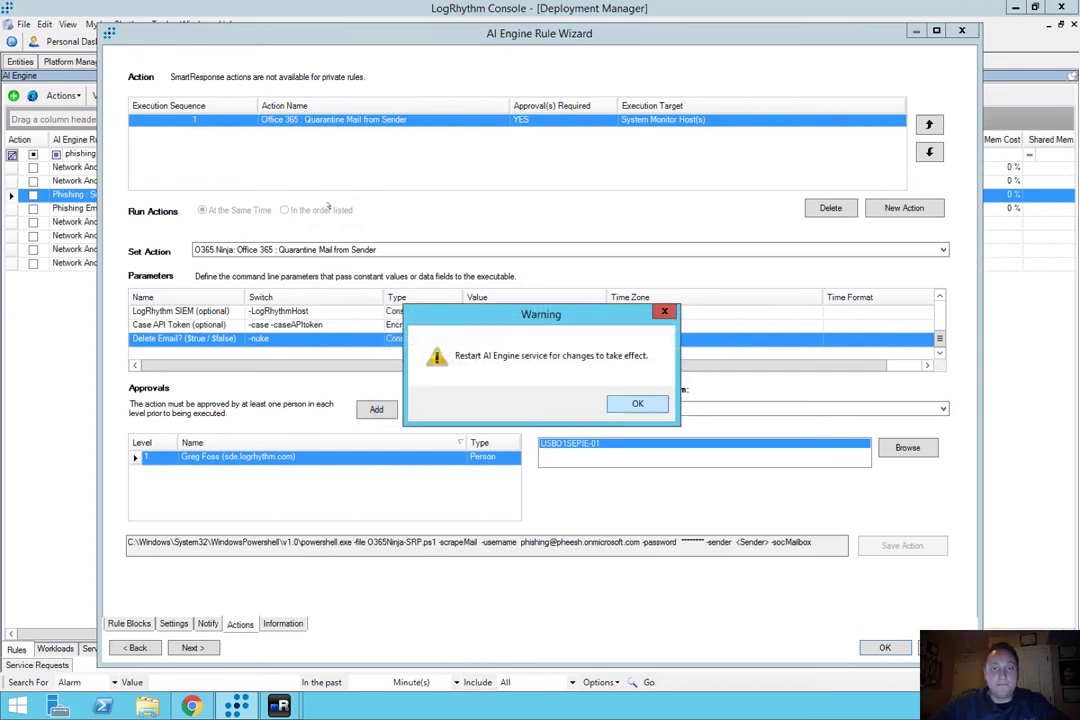
pyautogui.press('Return')
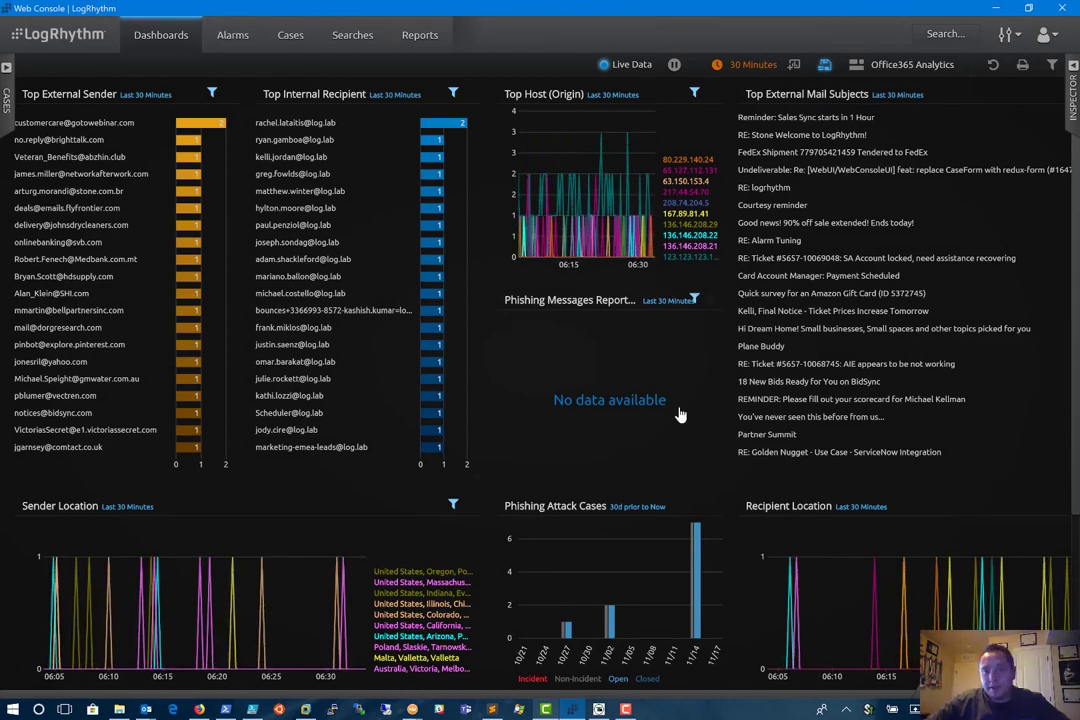
# - View the Office365 Analytics dashboard with its empty Phishing Messages Reported panel
pyautogui.moveTo(697, 398)
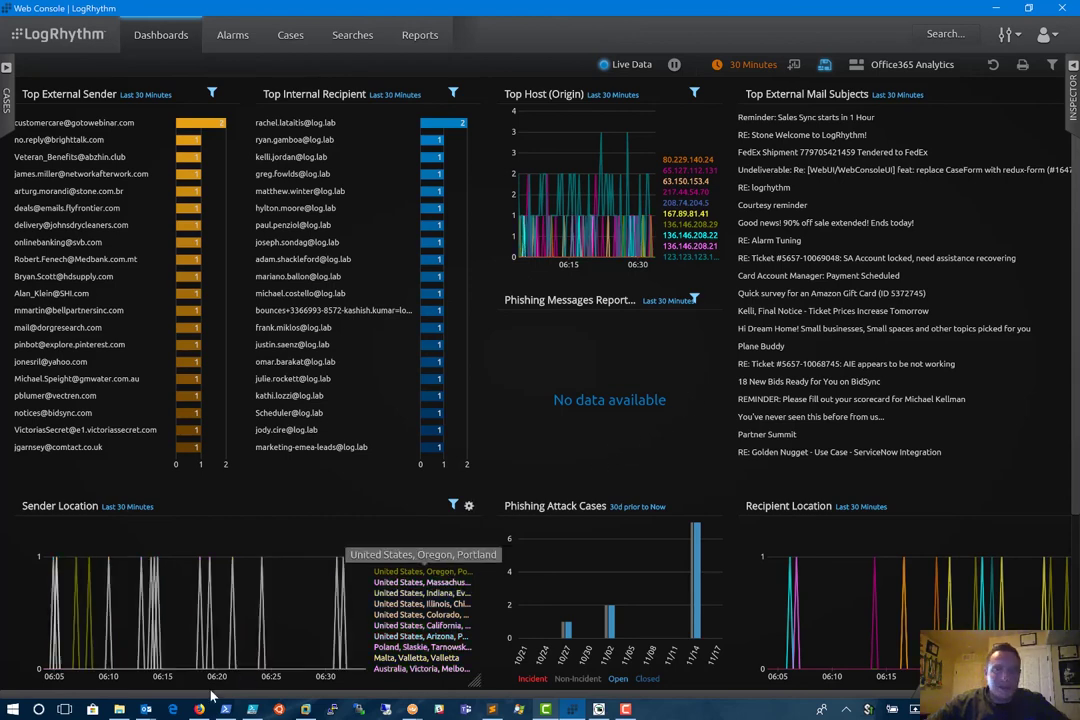
# - Show the Customer Build of PIE Button email and review its Step 1A install/uninstall instructions
pyautogui.moveTo(145, 710)
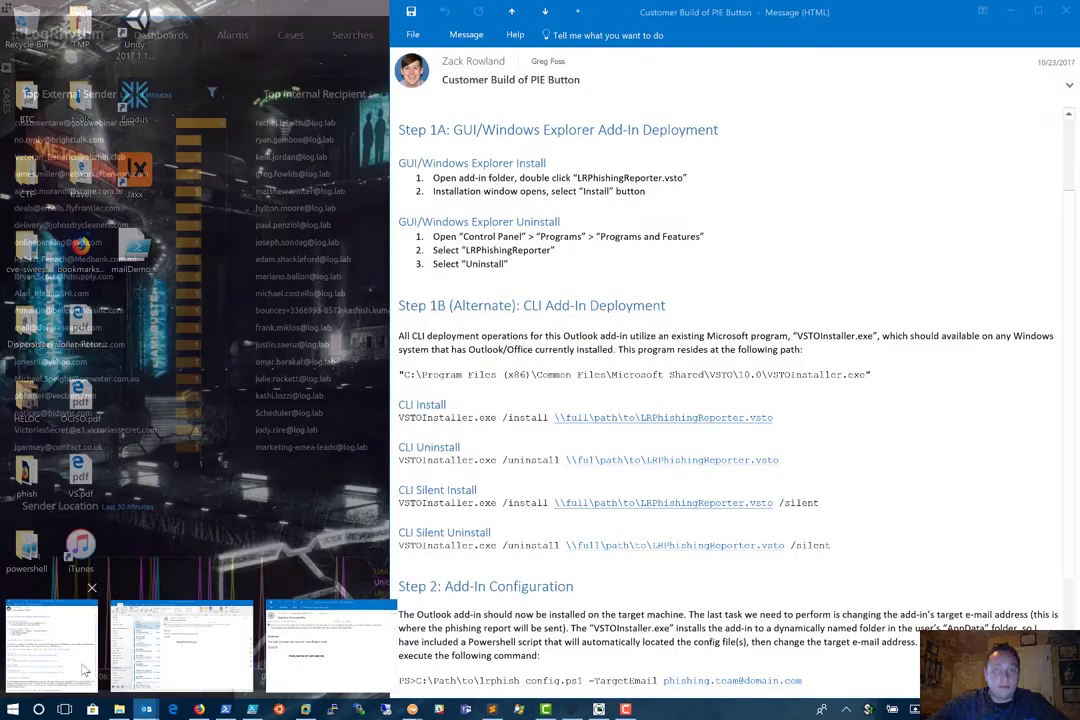
pyautogui.click(85, 670)
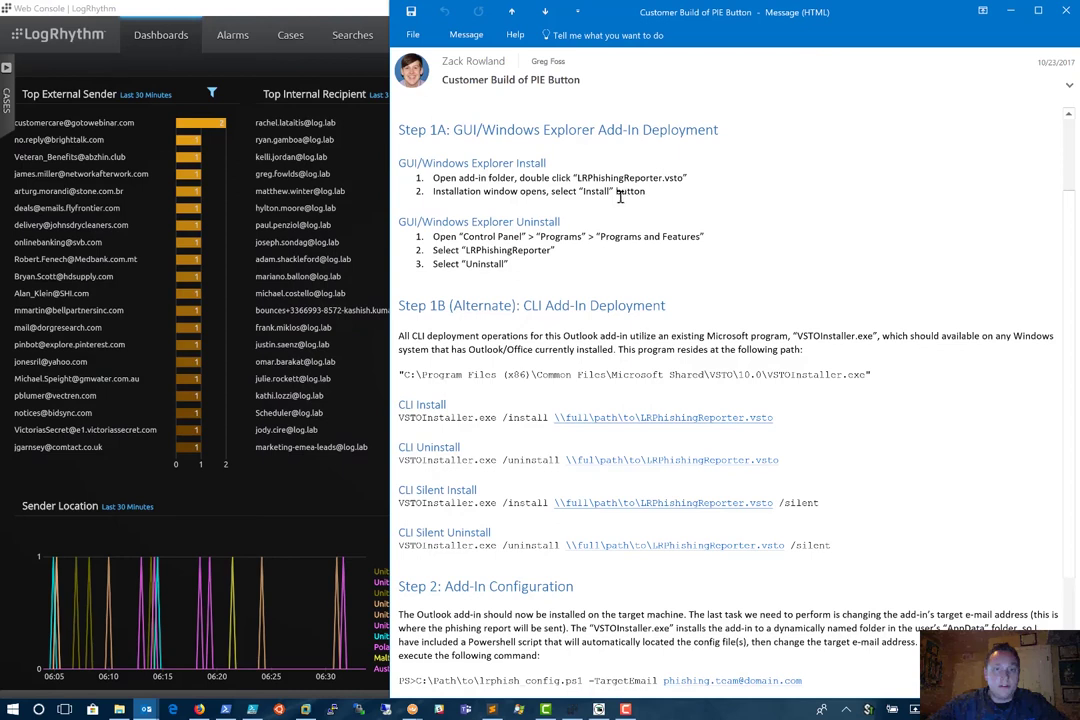
pyautogui.moveTo(399, 132); pyautogui.dragTo(714, 133)
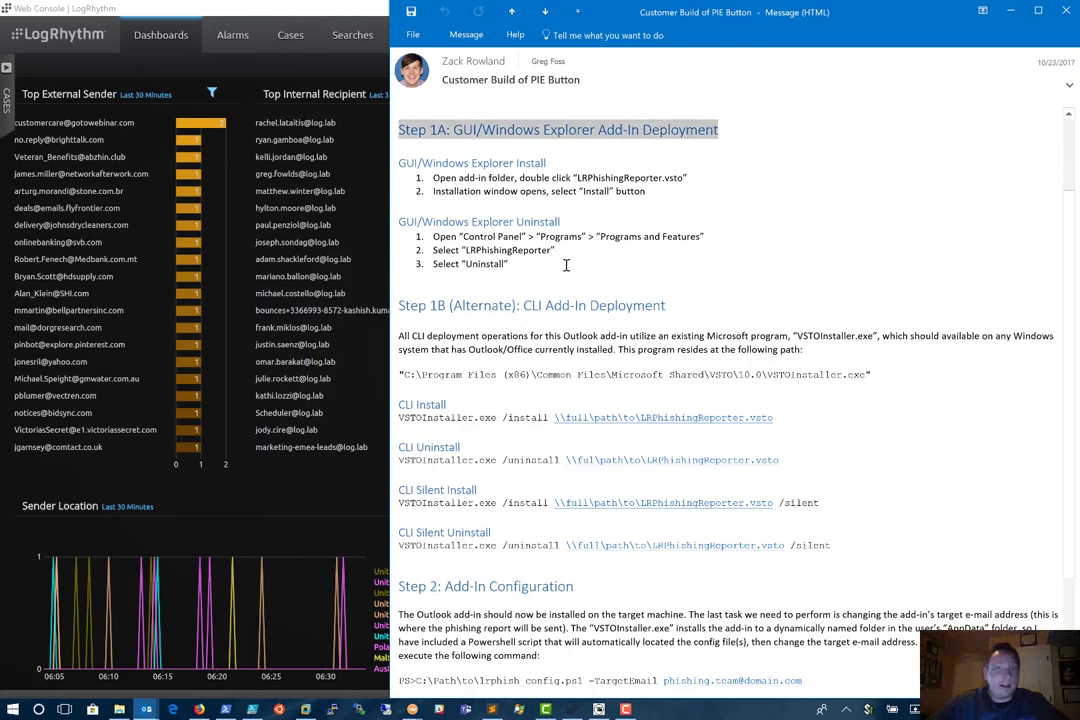
pyautogui.moveTo(510, 265); pyautogui.dragTo(399, 163)
pyautogui.click(661, 222)
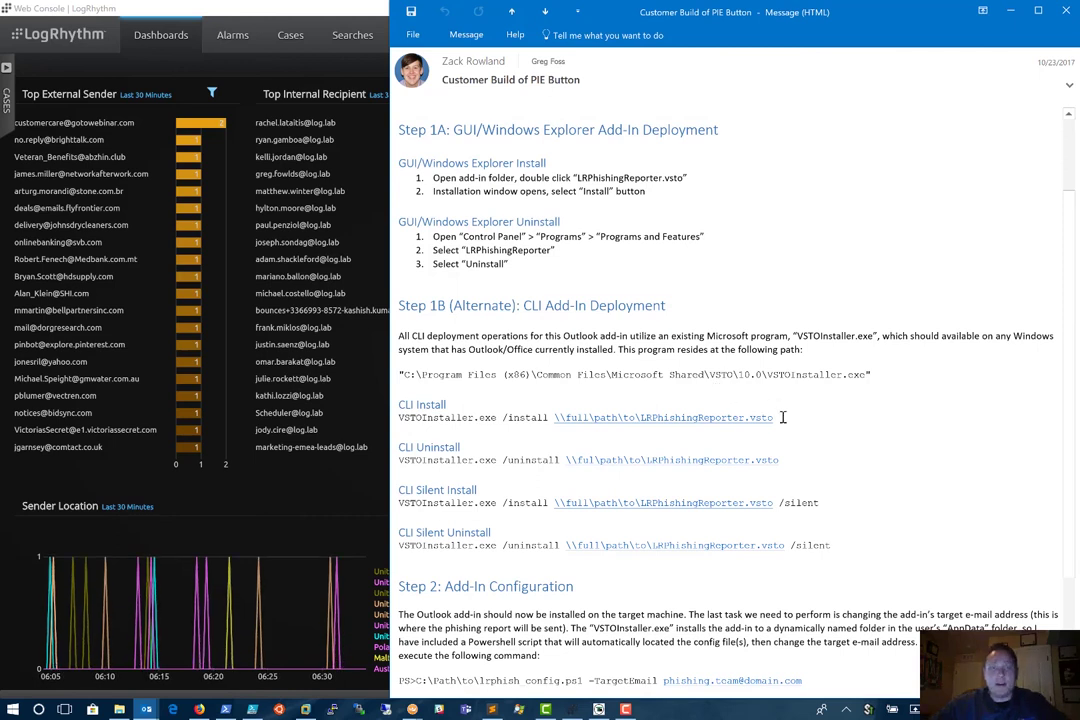
# - Review the CLI Silent Install command and copy its target e-mail argument
pyautogui.moveTo(818, 502); pyautogui.dragTo(489, 533)
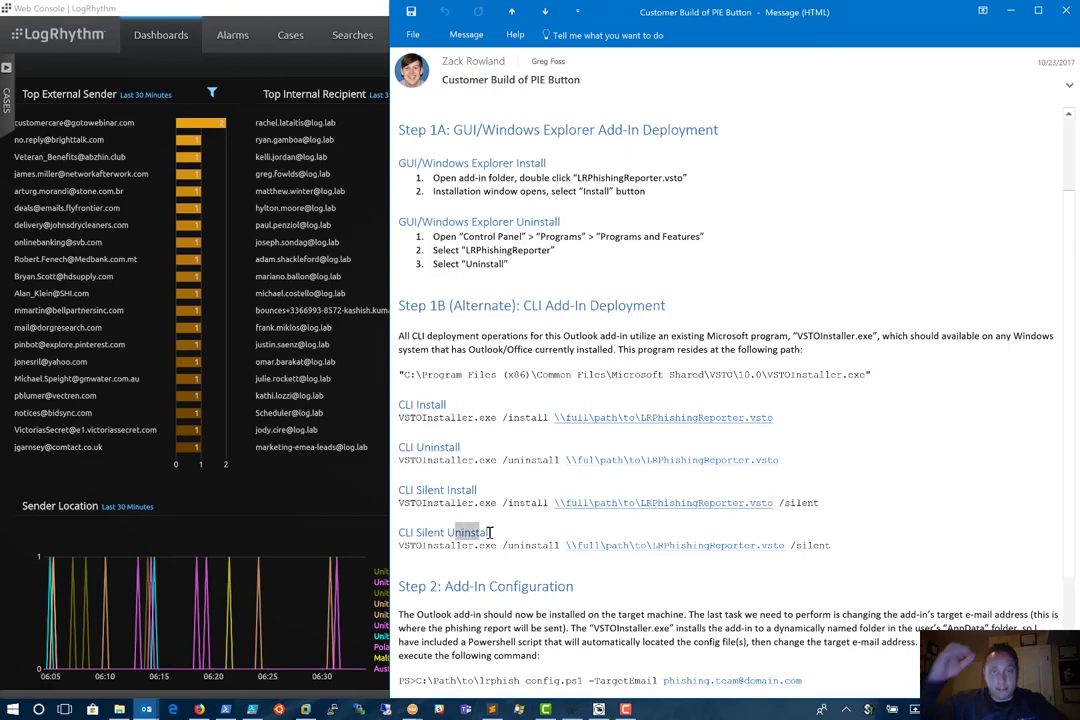
pyautogui.moveTo(784, 502); pyautogui.dragTo(834, 503)
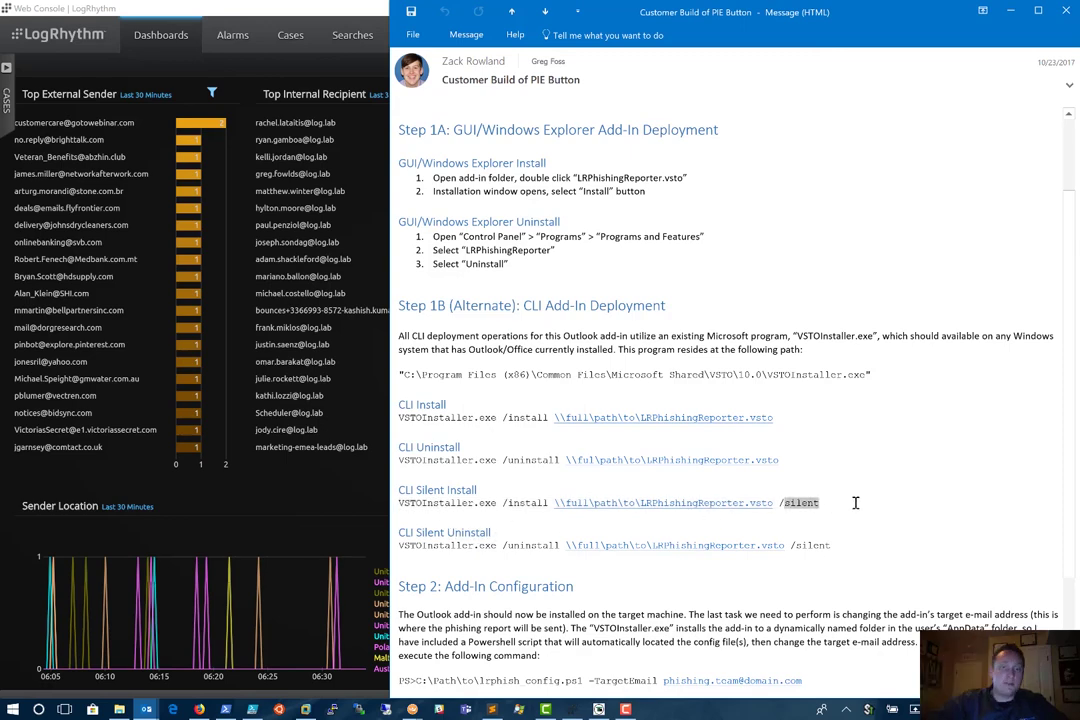
pyautogui.click(892, 504)
pyautogui.scroll(-1, 890, 497)
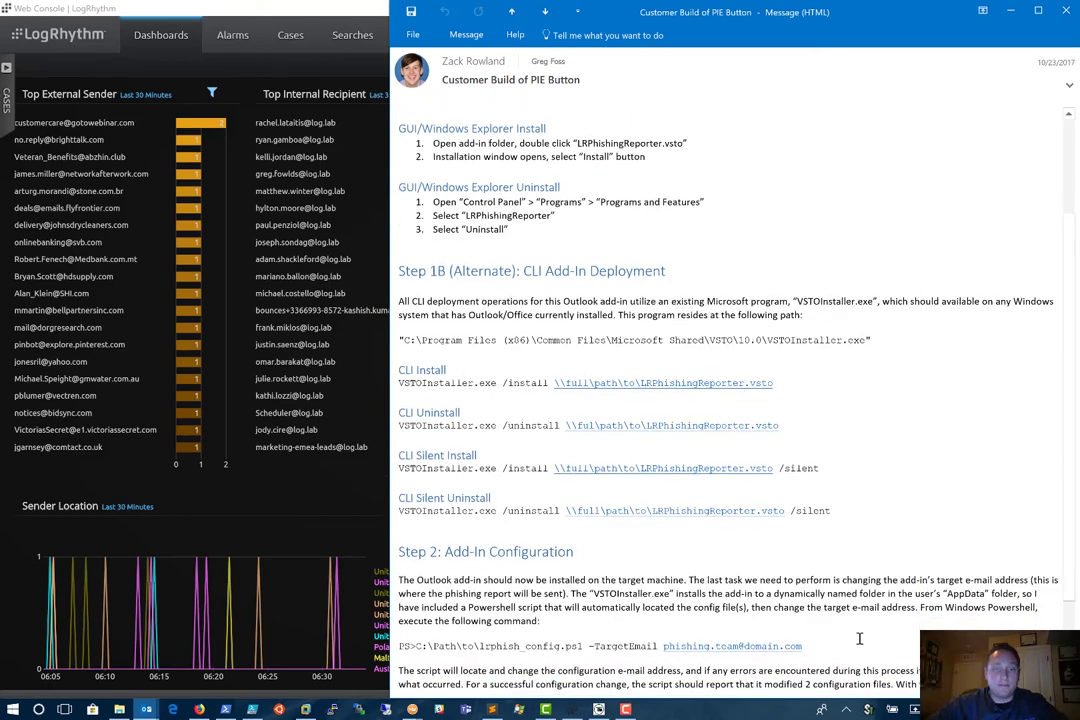
pyautogui.moveTo(803, 646); pyautogui.dragTo(591, 651)
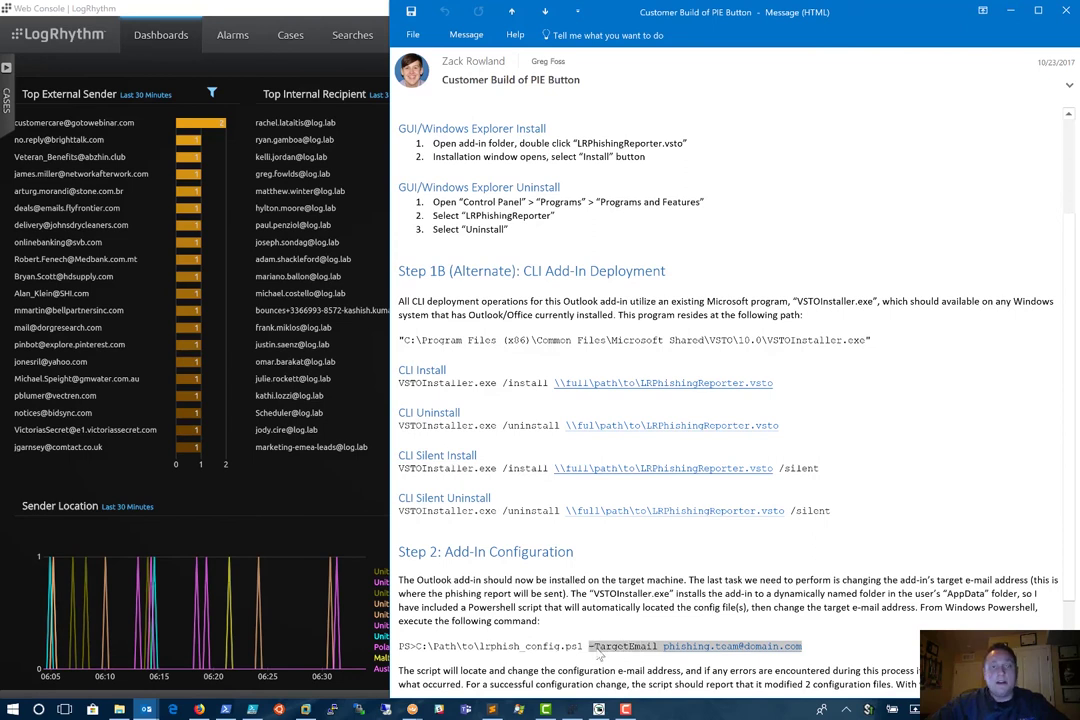
pyautogui.hotkey('ctrl', 'c')
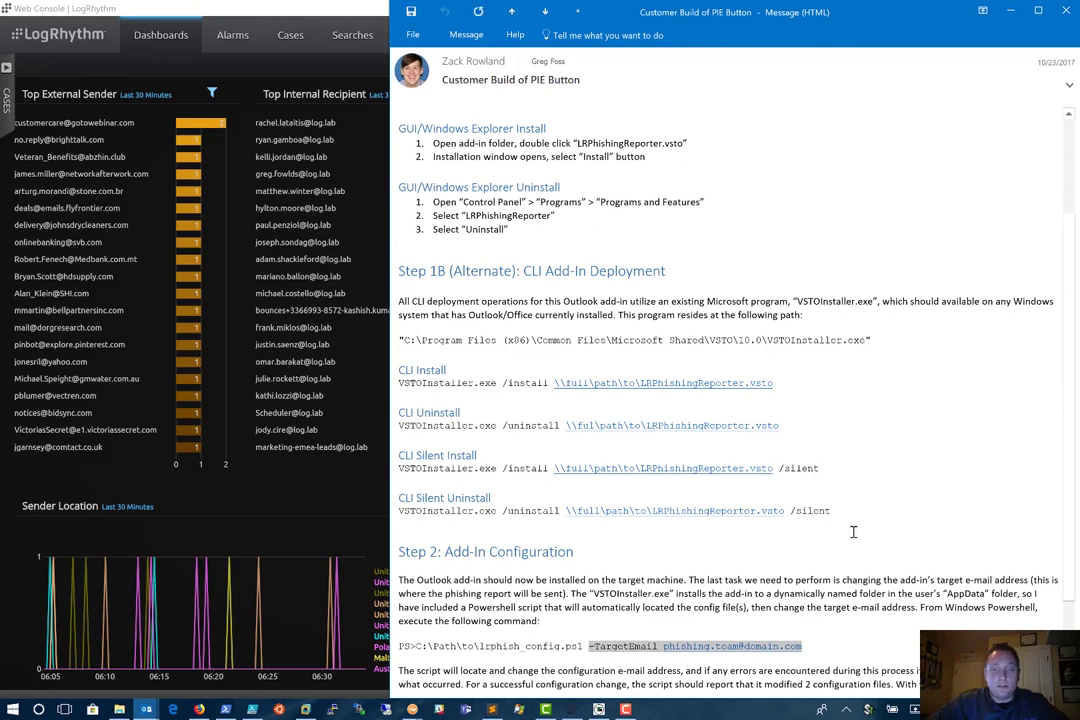
pyautogui.click(870, 523)
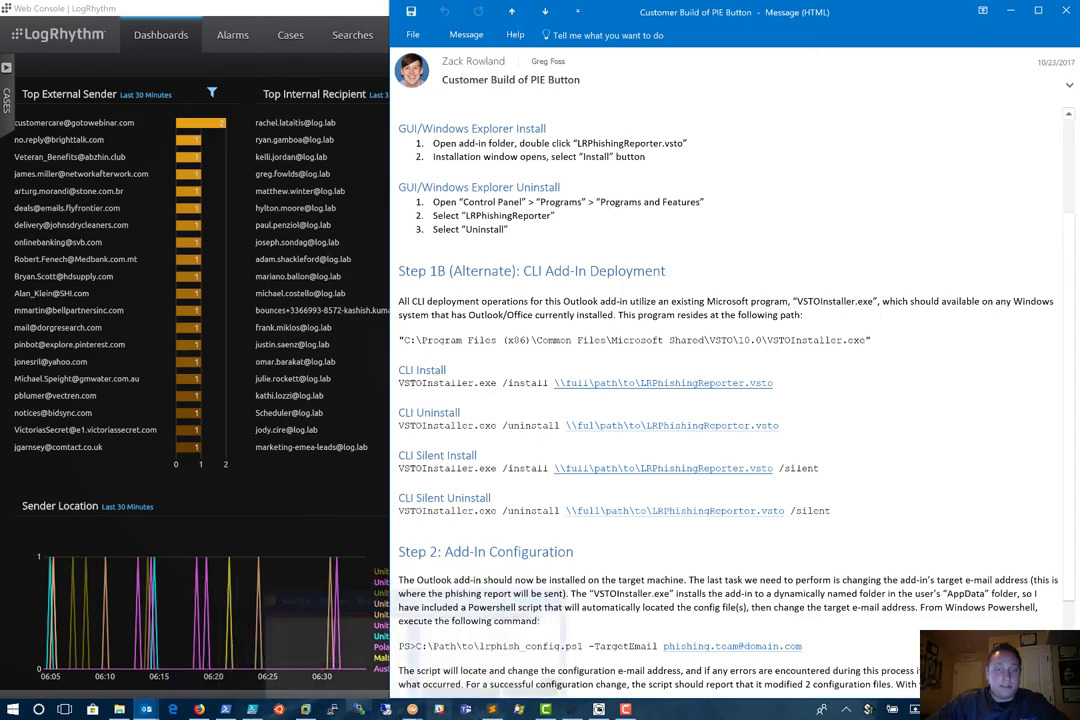
pyautogui.moveTo(199, 708)
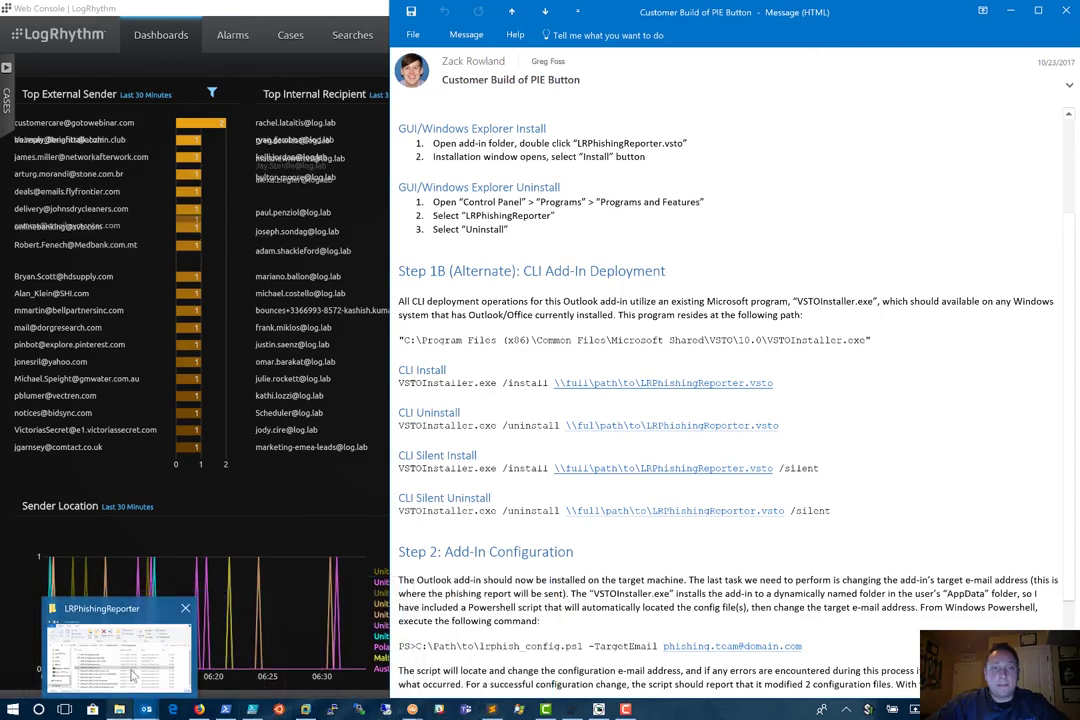
# - Install the LRPhishingReporter.vsto customization from the LRPhishingReporter folder and close the success notice
pyautogui.click(119, 709)
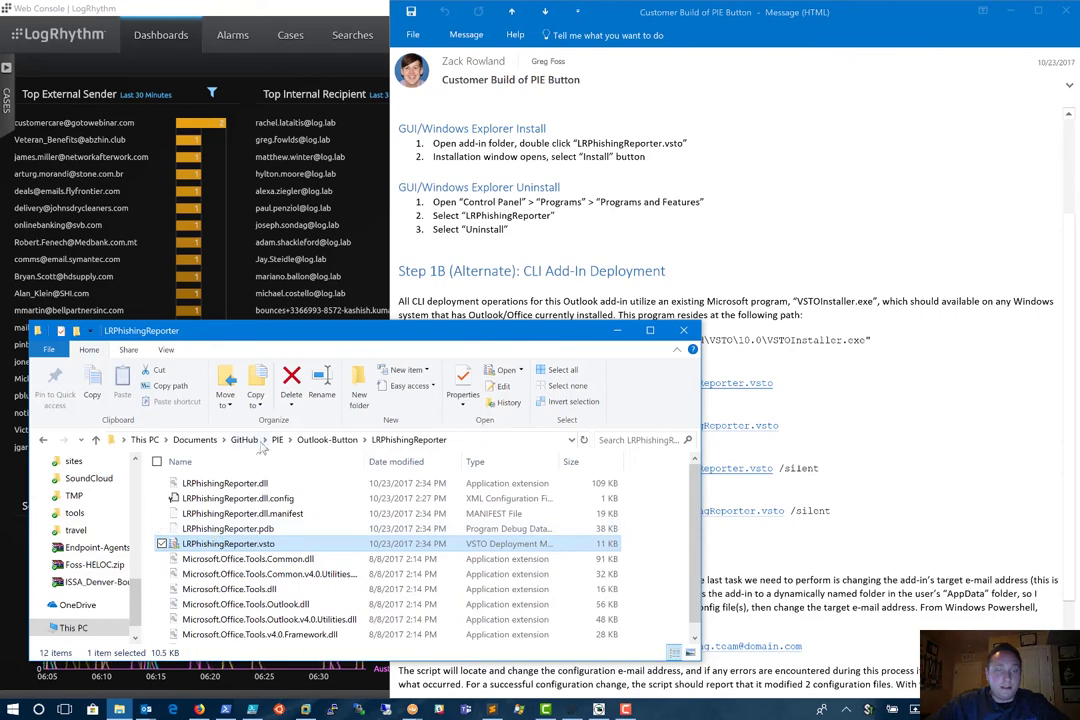
pyautogui.doubleClick(213, 549)
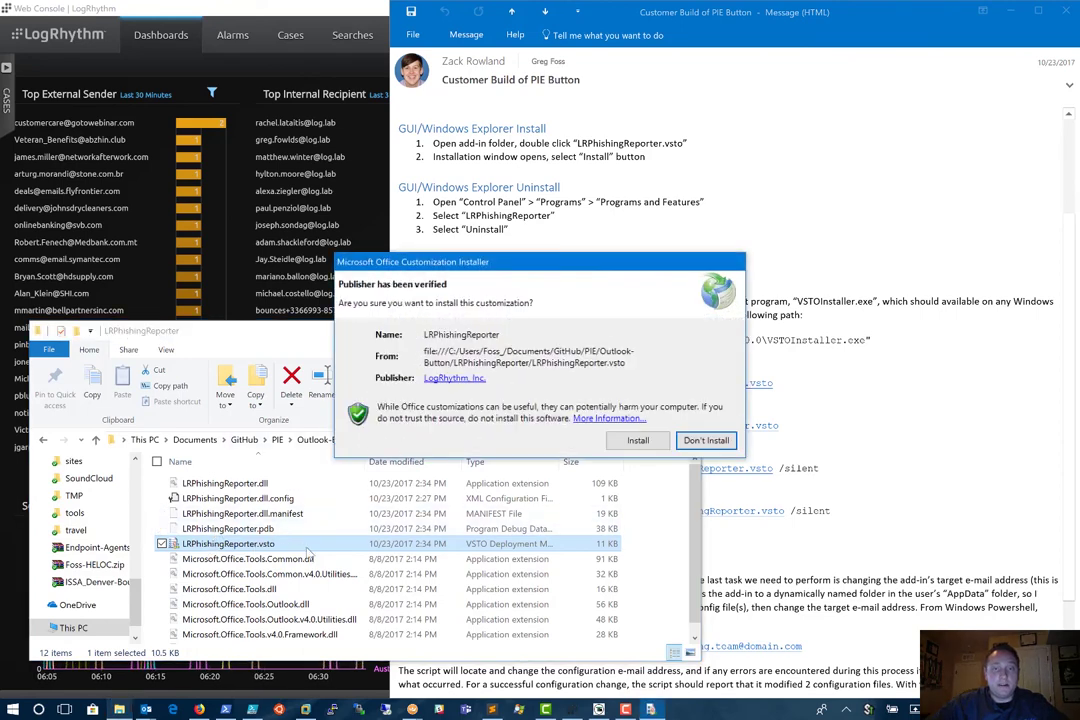
pyautogui.click(637, 441)
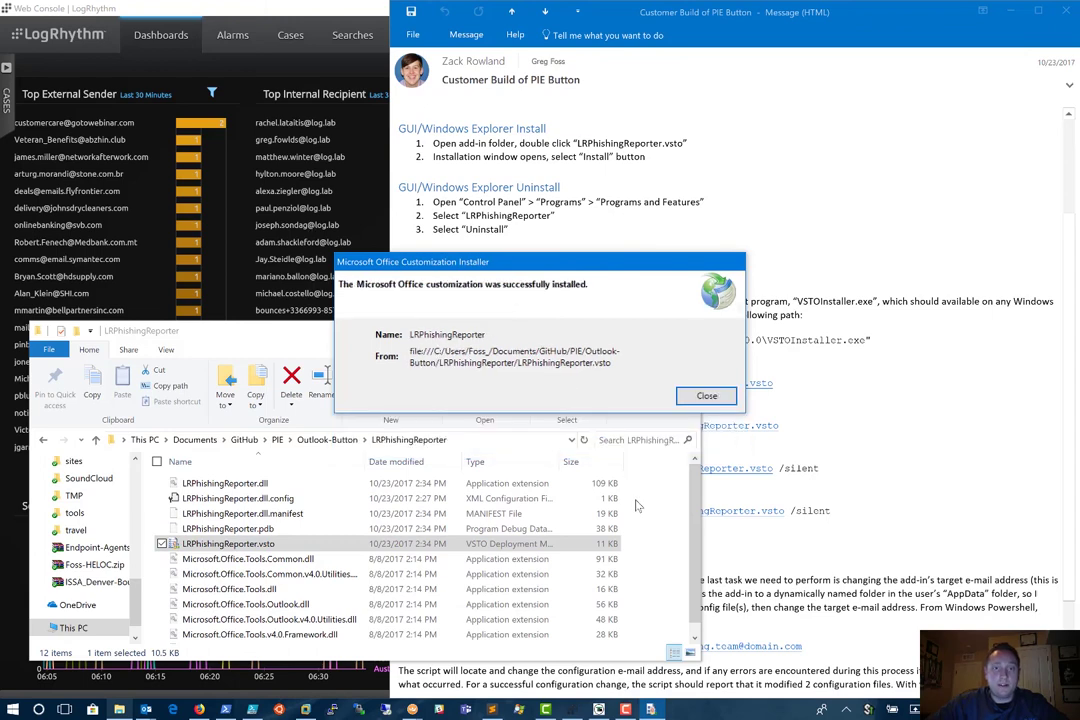
pyautogui.click(705, 396)
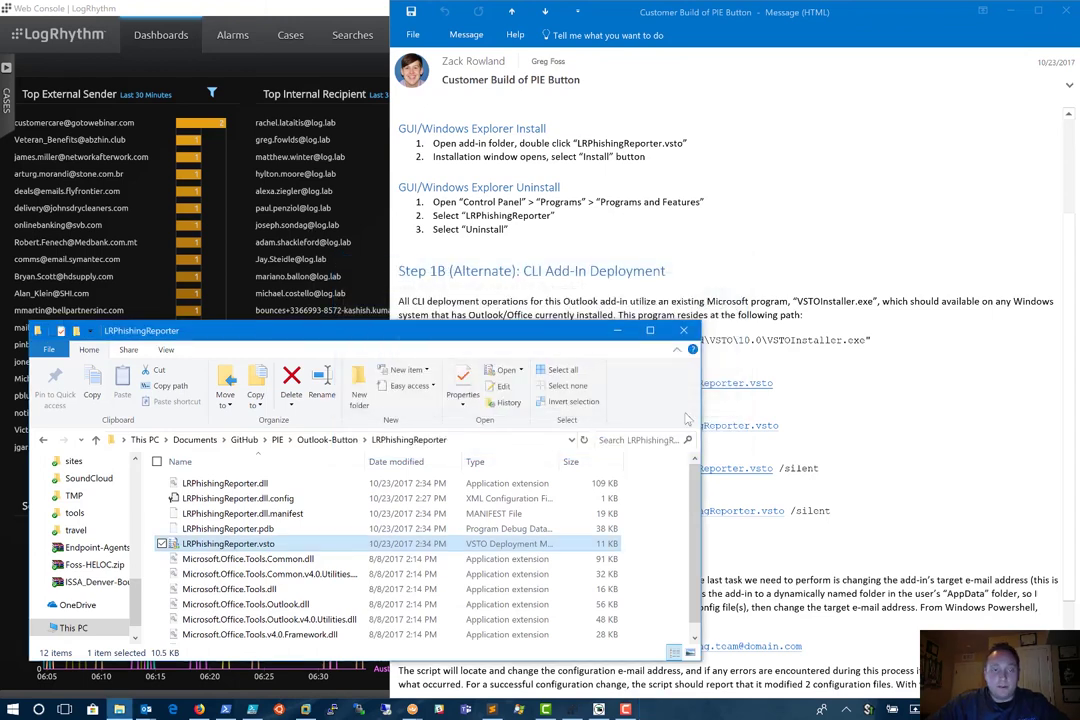
pyautogui.click(146, 709)
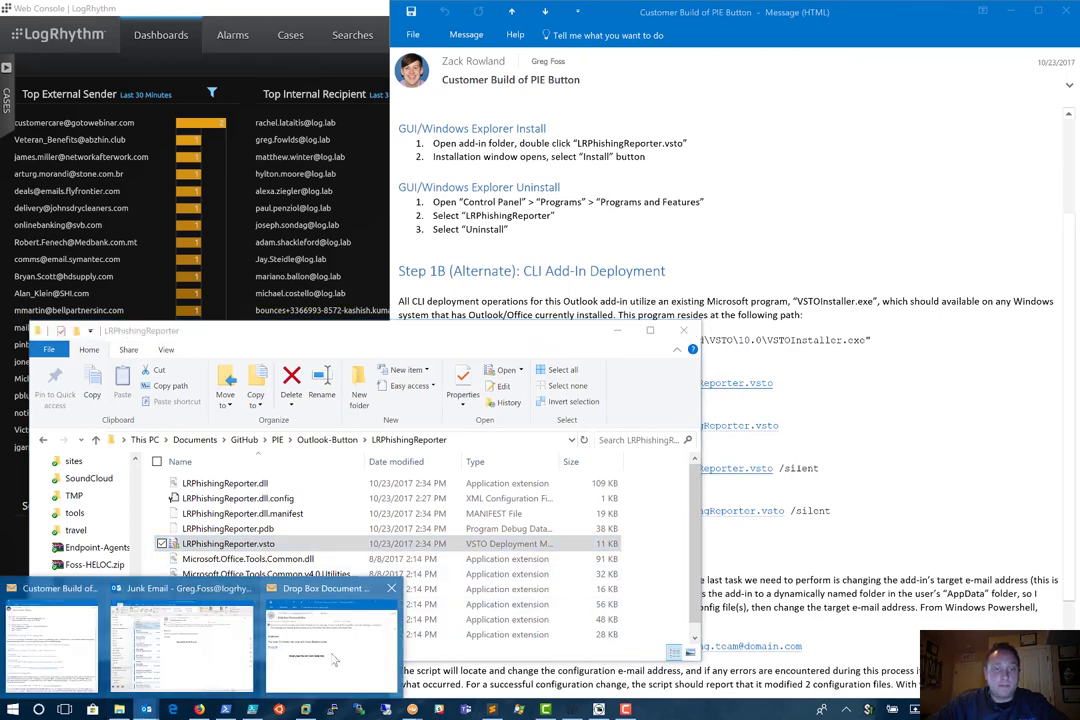
# - Close the Drop Box Document New message and exit Outlook, choosing Exit and Send Later
pyautogui.click(335, 660)
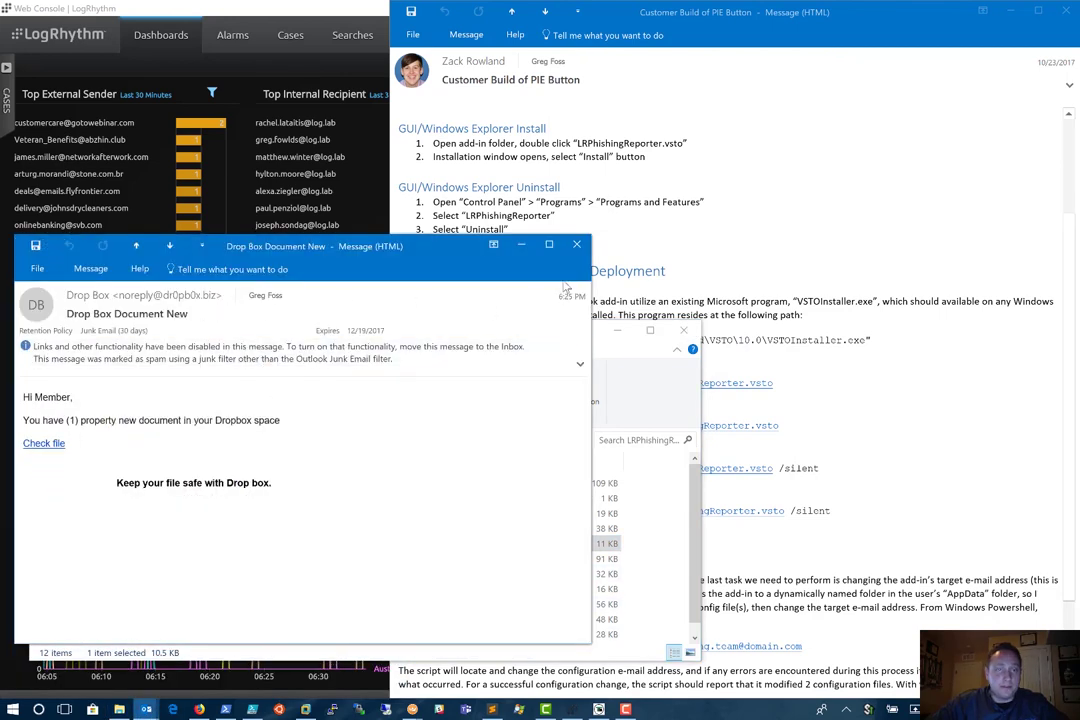
pyautogui.click(576, 244)
pyautogui.moveTo(145, 706)
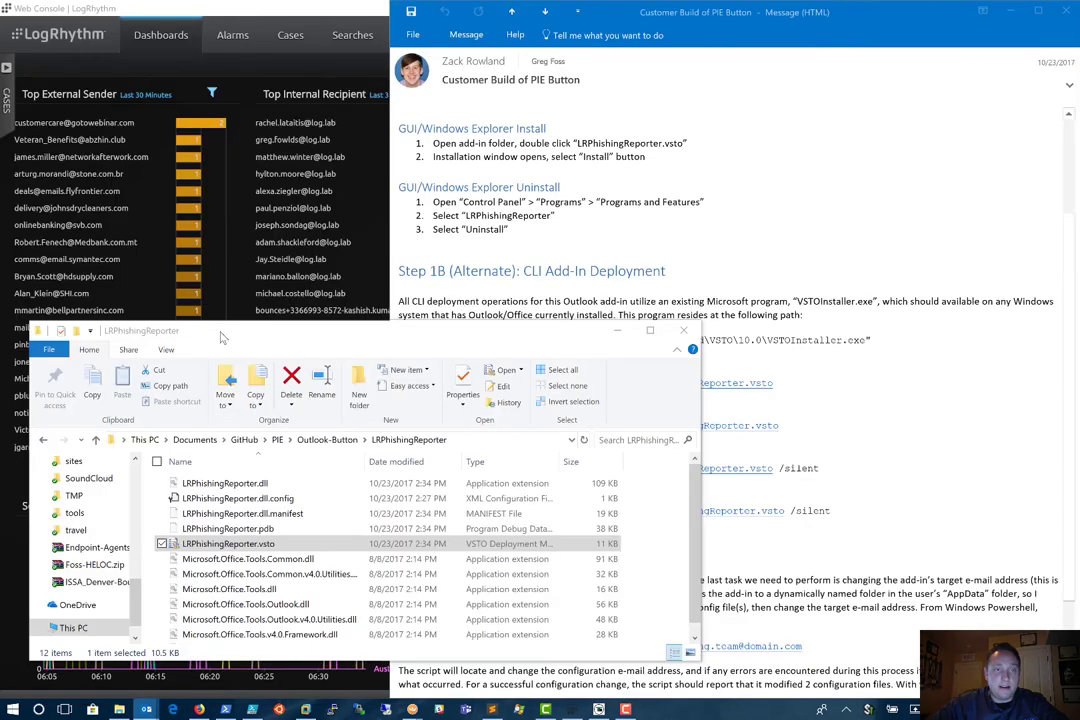
pyautogui.press('super+3')
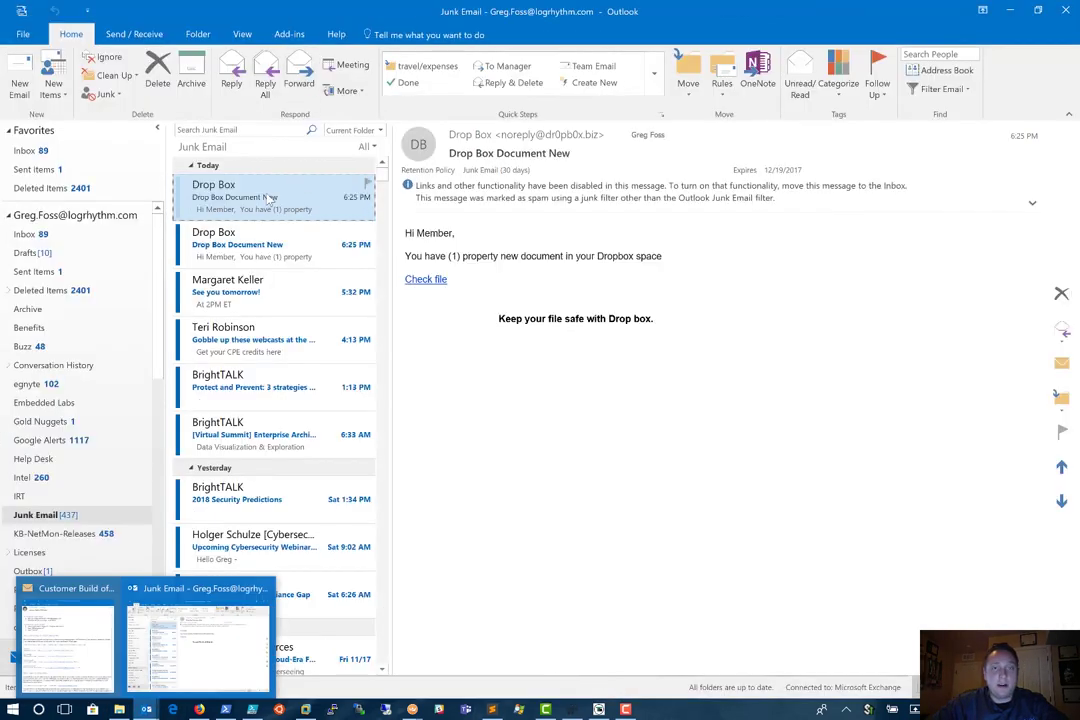
pyautogui.doubleClick(276, 205)
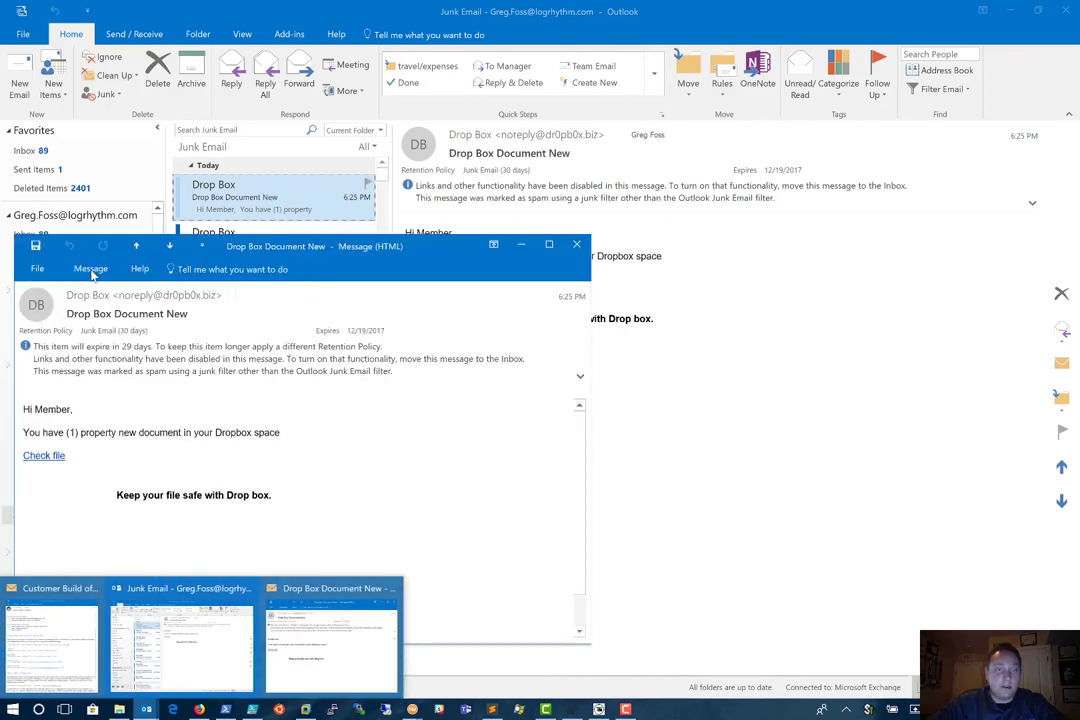
pyautogui.click(569, 244)
pyautogui.hotkey('alt', 'F4')
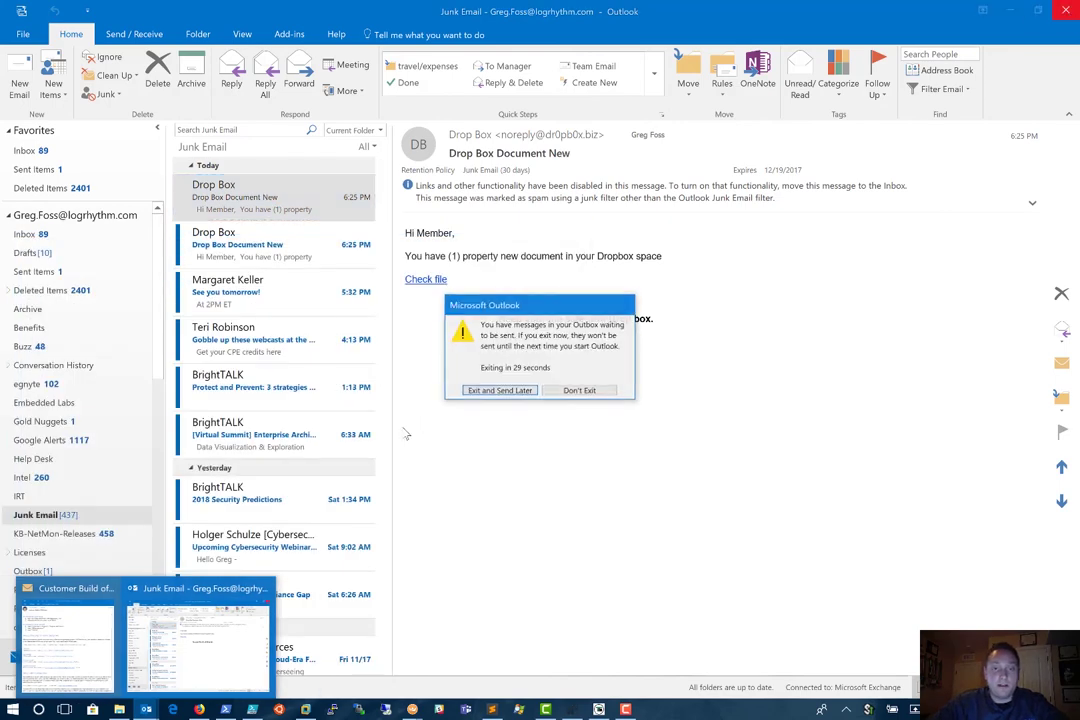
pyautogui.click(507, 390)
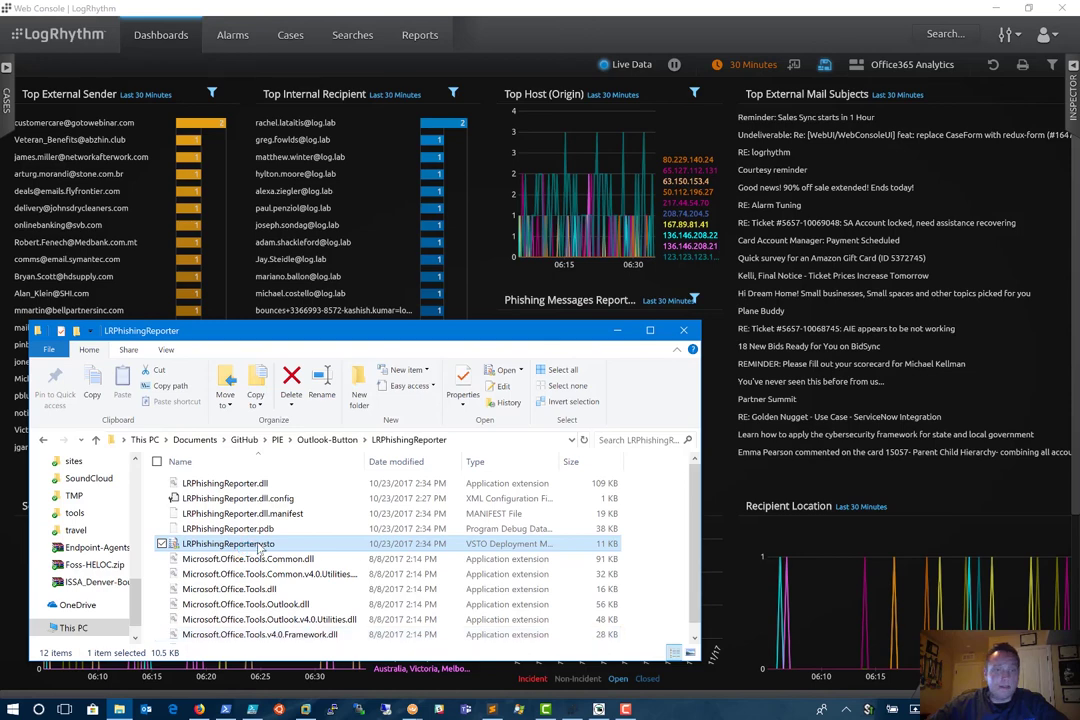
# - Relaunch Outlook and open the Drop Box Document New message from Junk Email
pyautogui.click(146, 709)
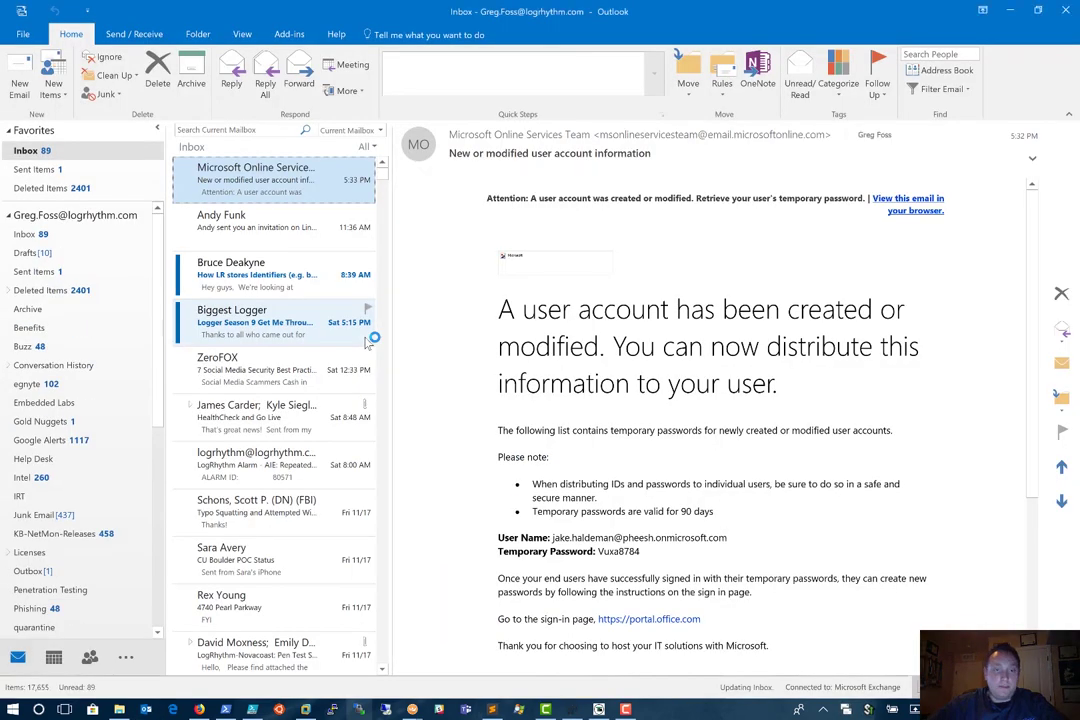
pyautogui.click(76, 516)
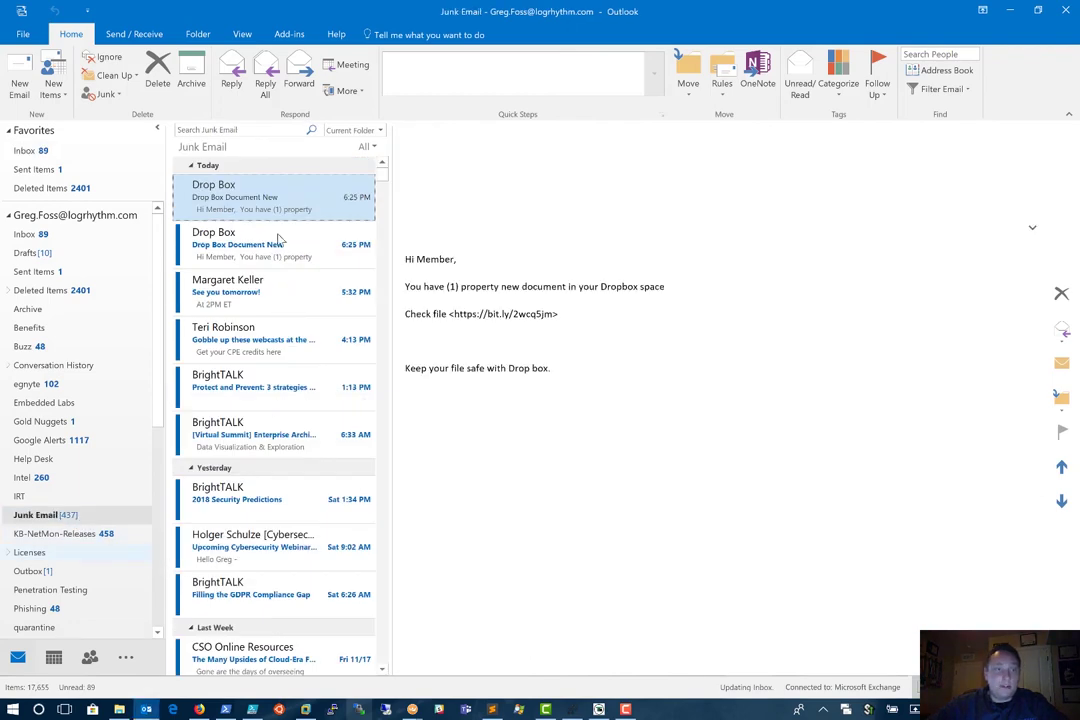
pyautogui.doubleClick(277, 204)
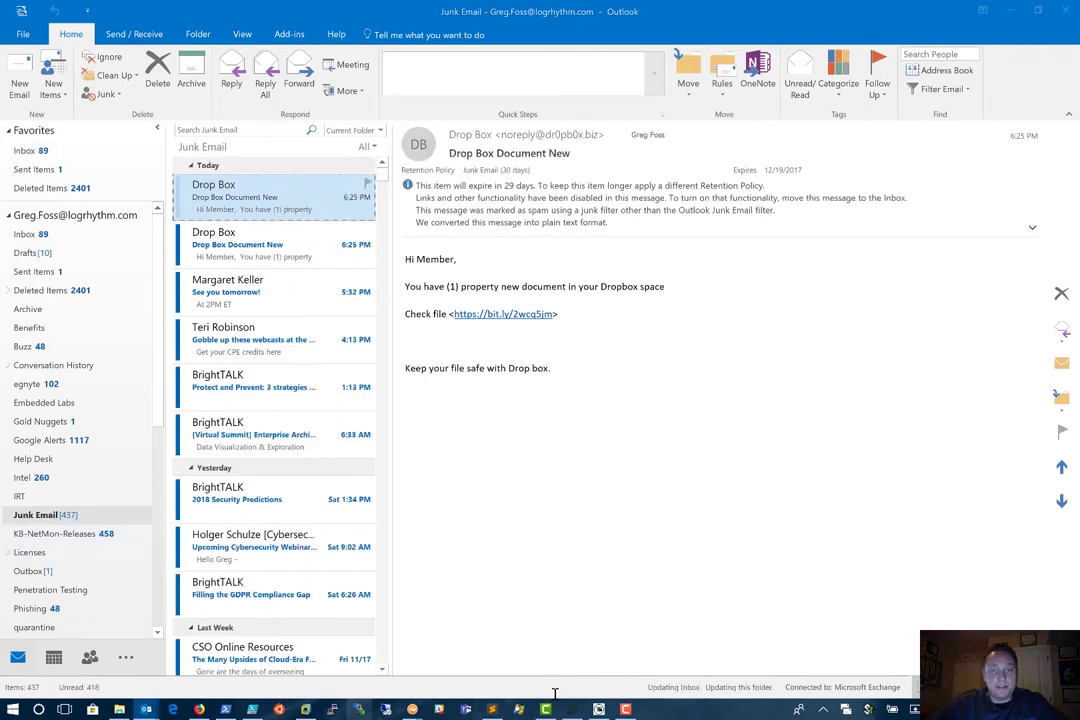
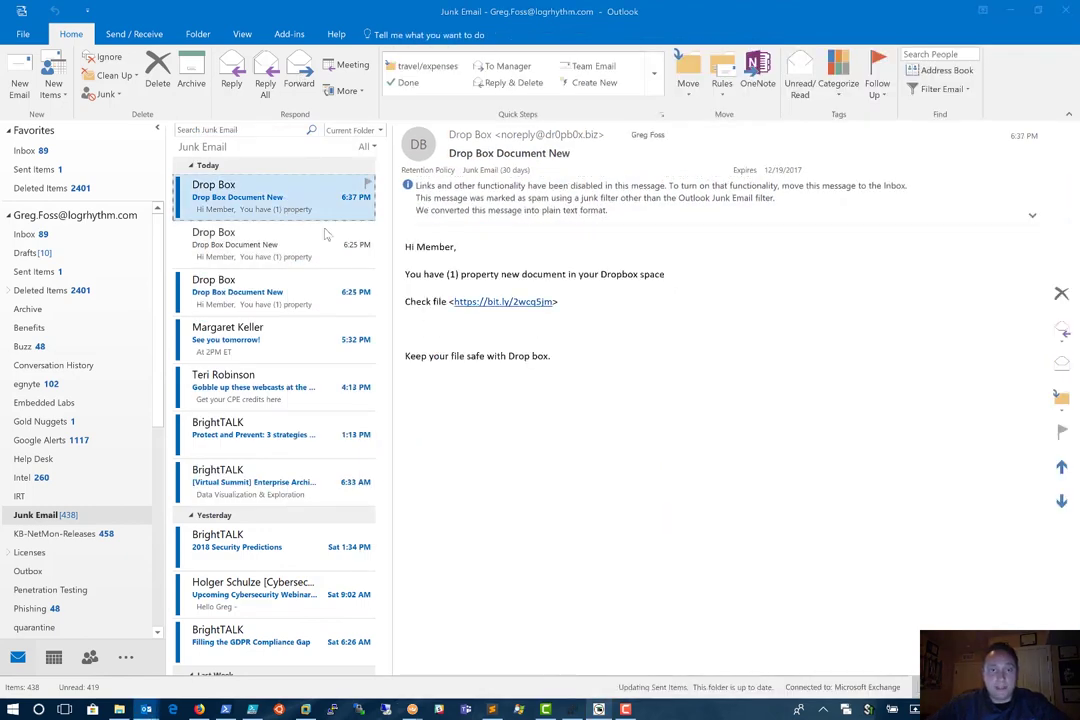
# - Open the 'Drop Box Document New' junk email in its own window, shown as HTML, with Phishing Report options up
pyautogui.doubleClick(277, 198)
pyautogui.click(542, 154)
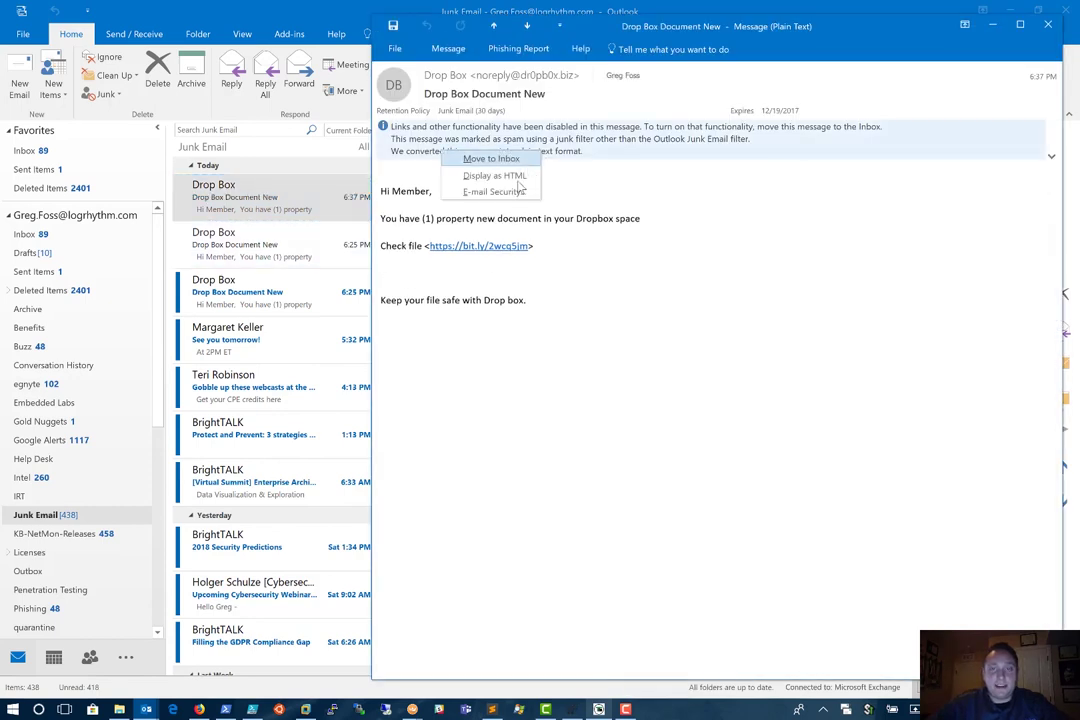
pyautogui.click(505, 176)
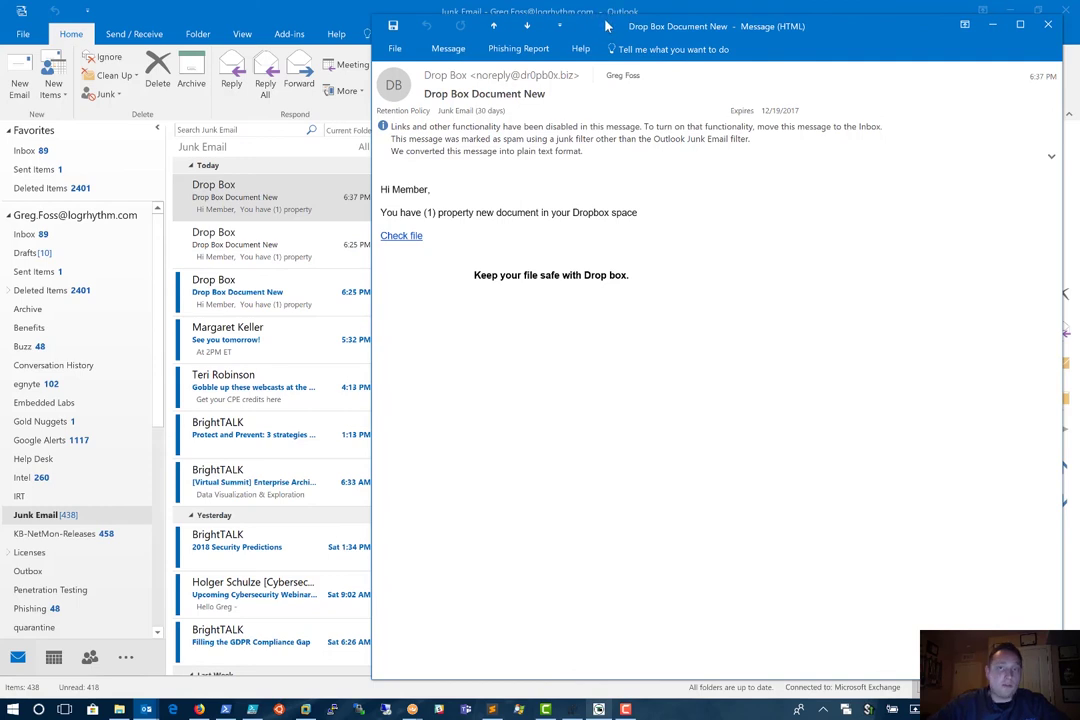
pyautogui.click(530, 45)
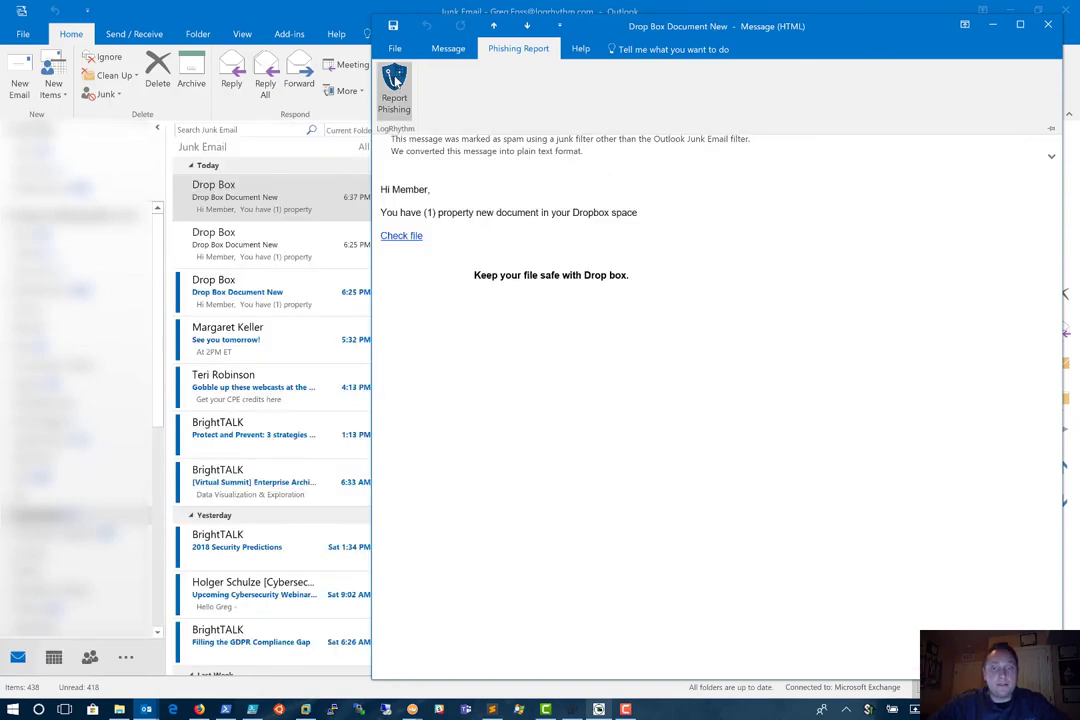
# - Report the Drop Box email as phishing, then close the thank-you confirmation and message window
pyautogui.click(395, 85)
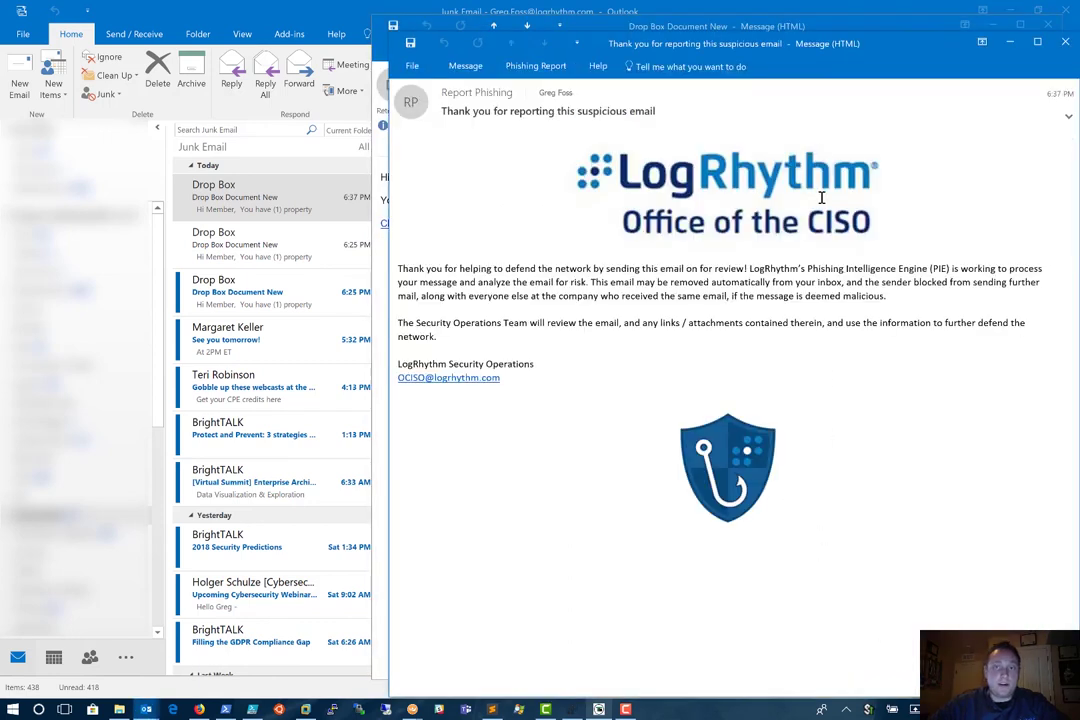
pyautogui.moveTo(856, 33); pyautogui.dragTo(860, 182)
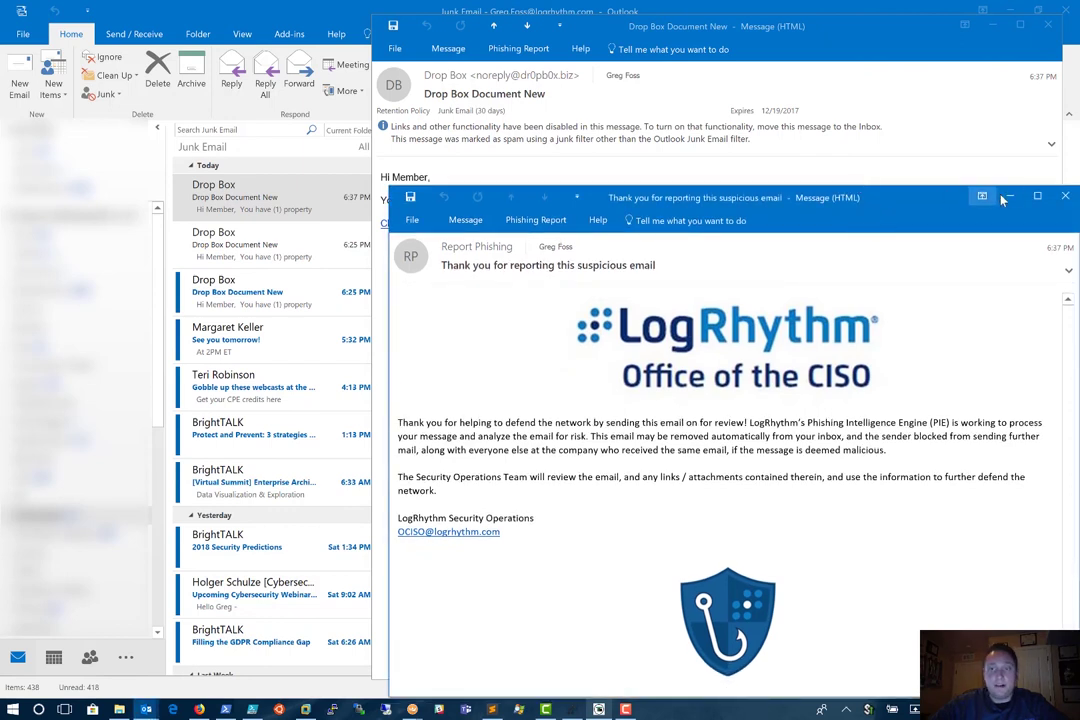
pyautogui.click(1065, 197)
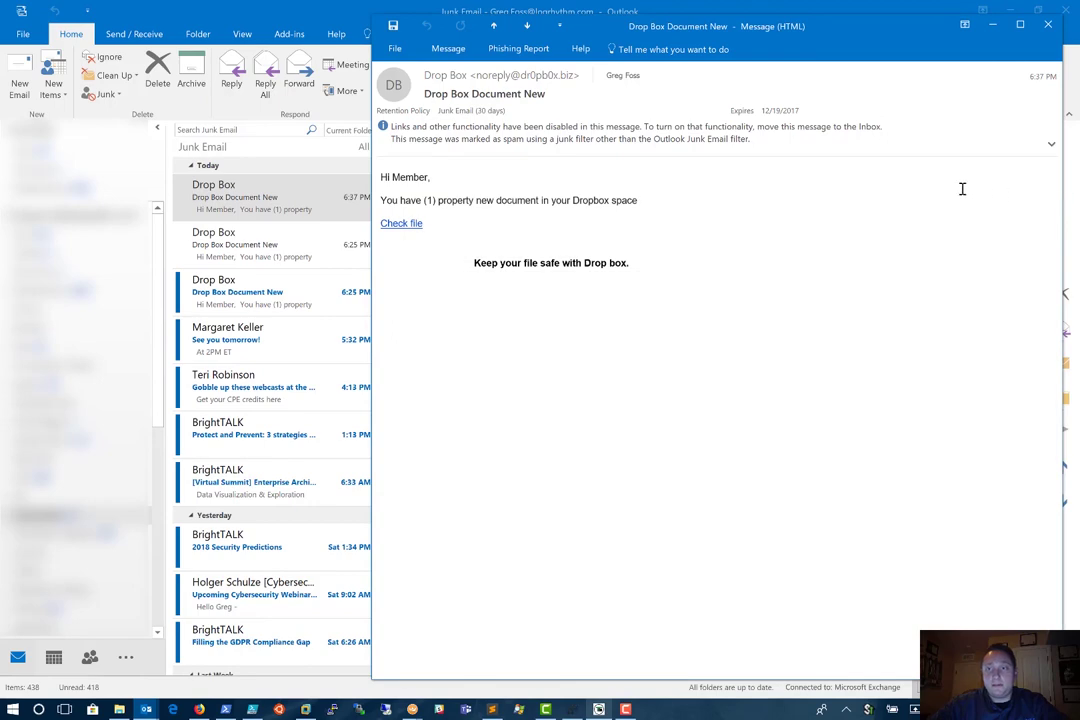
pyautogui.click(1047, 26)
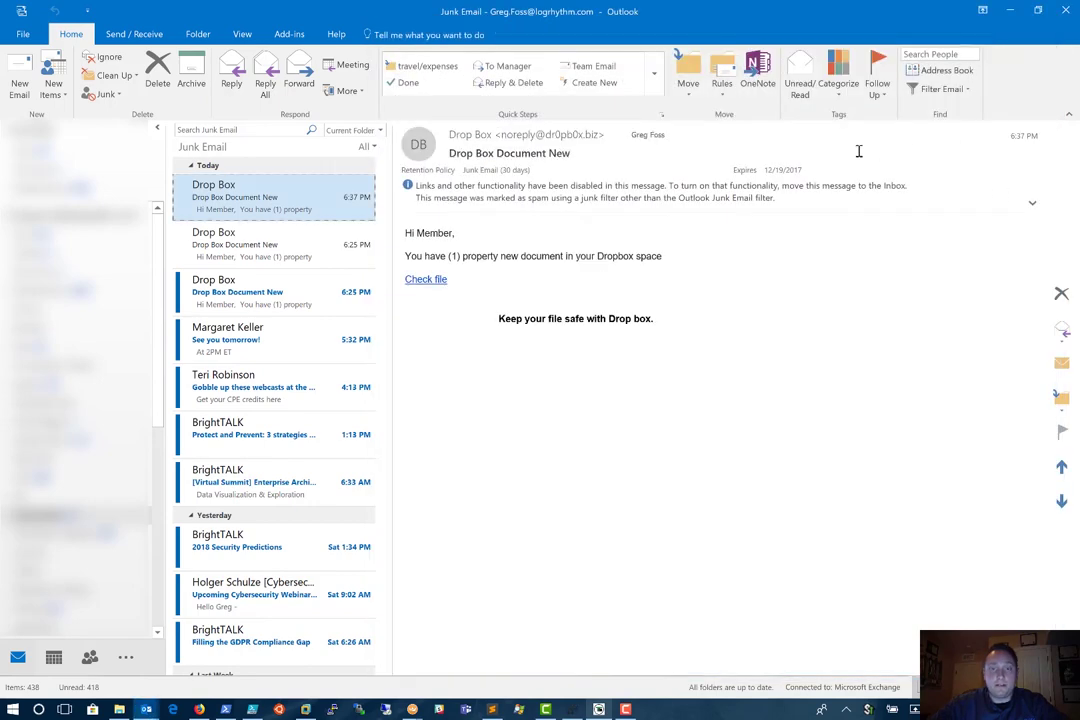
# - Minimize Outlook, close the leftover message and File Explorer, and show the LogRhythm Cases page with case 66
pyautogui.click(1016, 12)
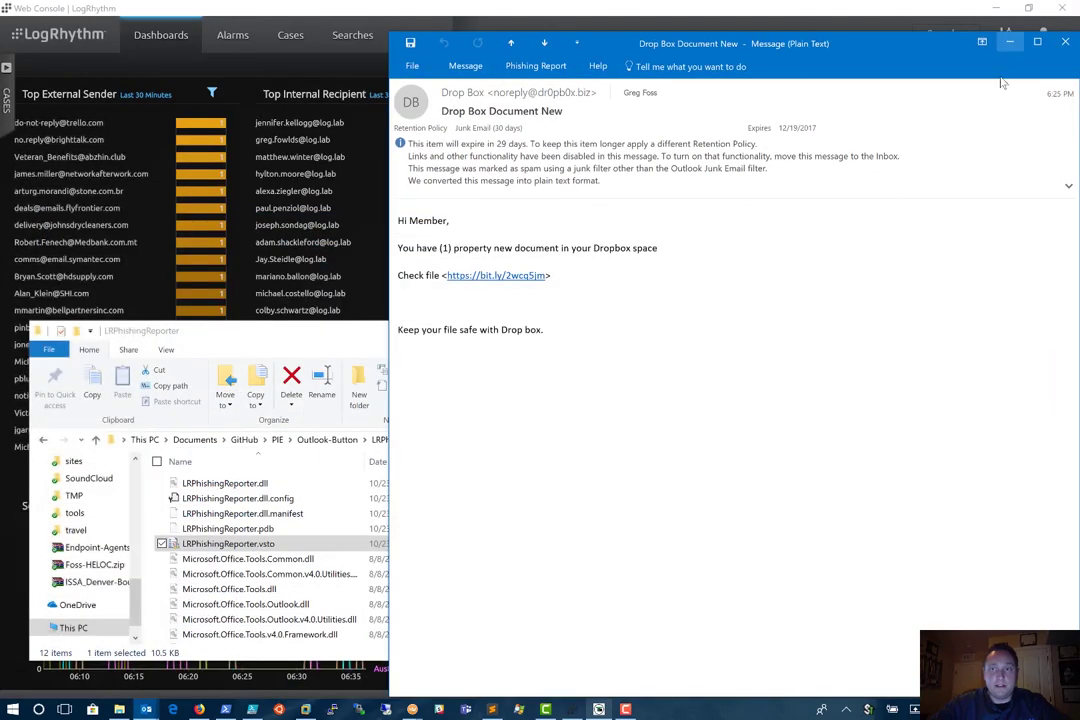
pyautogui.click(1063, 44)
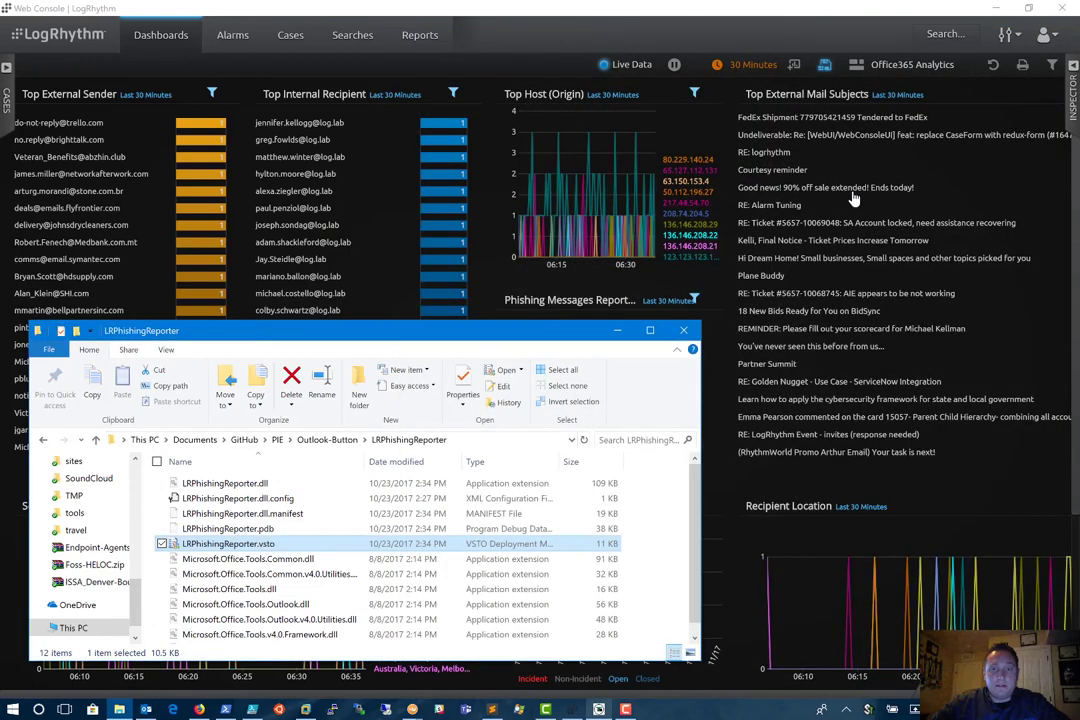
pyautogui.click(686, 332)
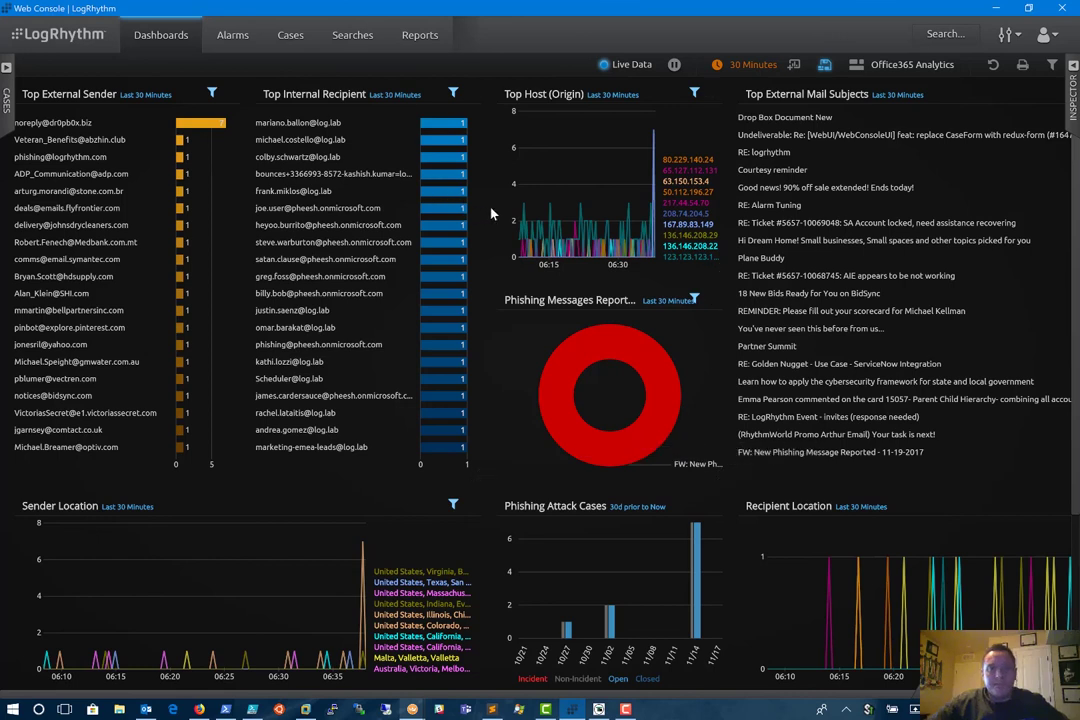
pyautogui.click(289, 40)
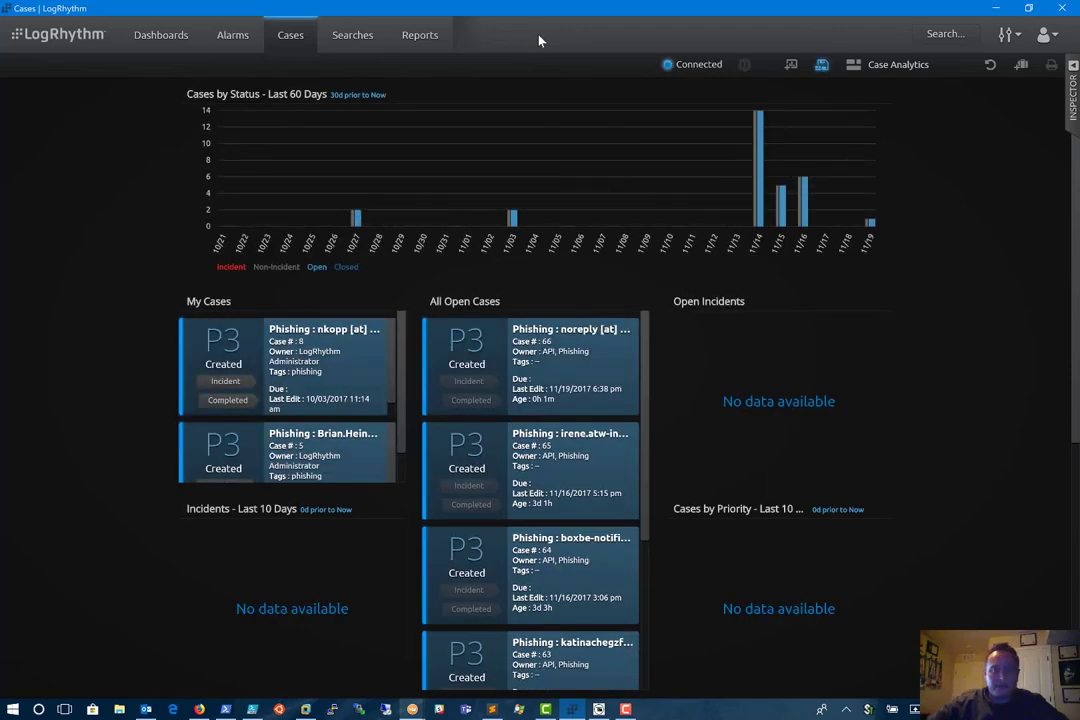
# - Open phishing case 66 and review its folder path, Email Threat Score 3 and Threat Threshold 5 notes
pyautogui.click(580, 339)
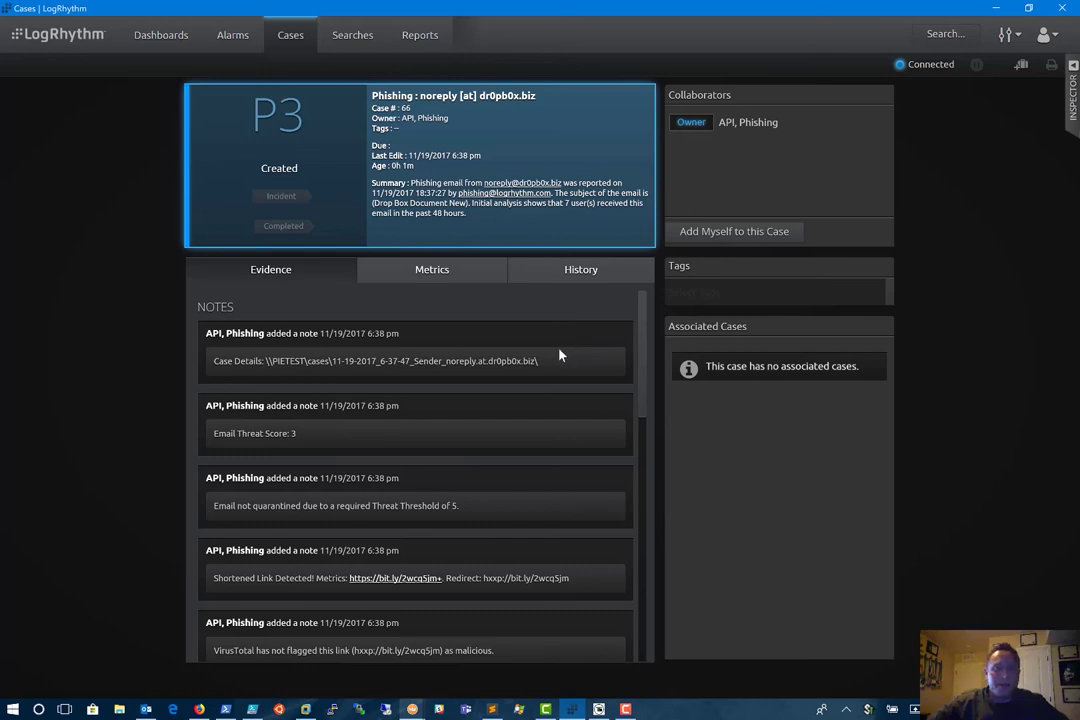
pyautogui.moveTo(545, 364); pyautogui.dragTo(268, 365)
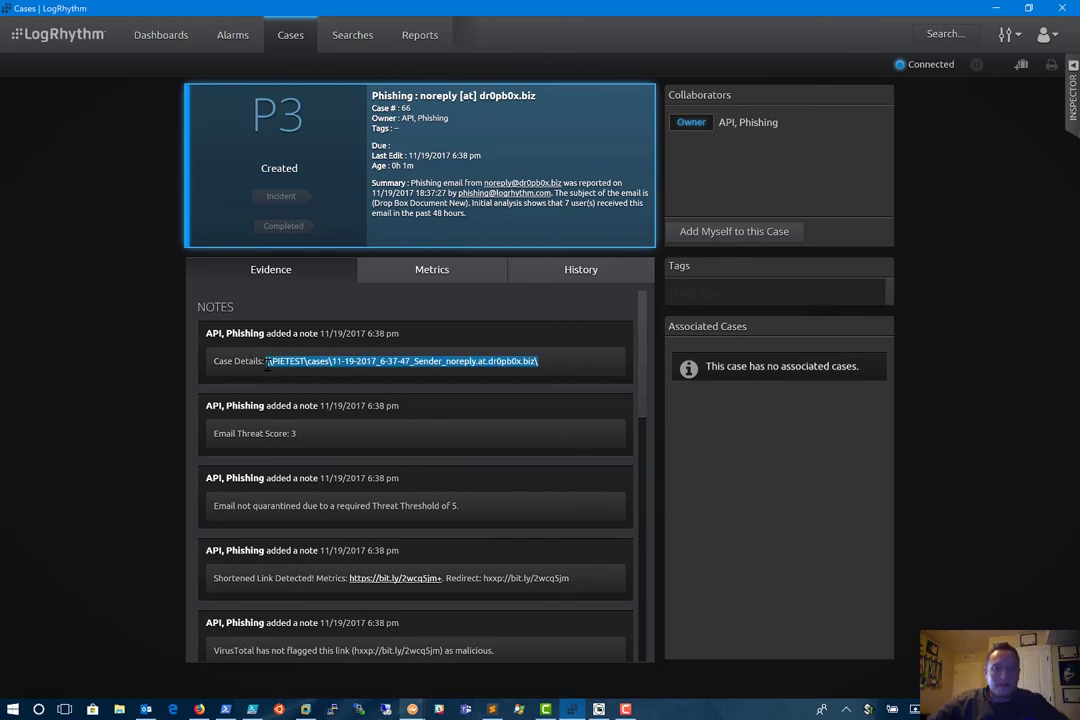
pyautogui.click(389, 423)
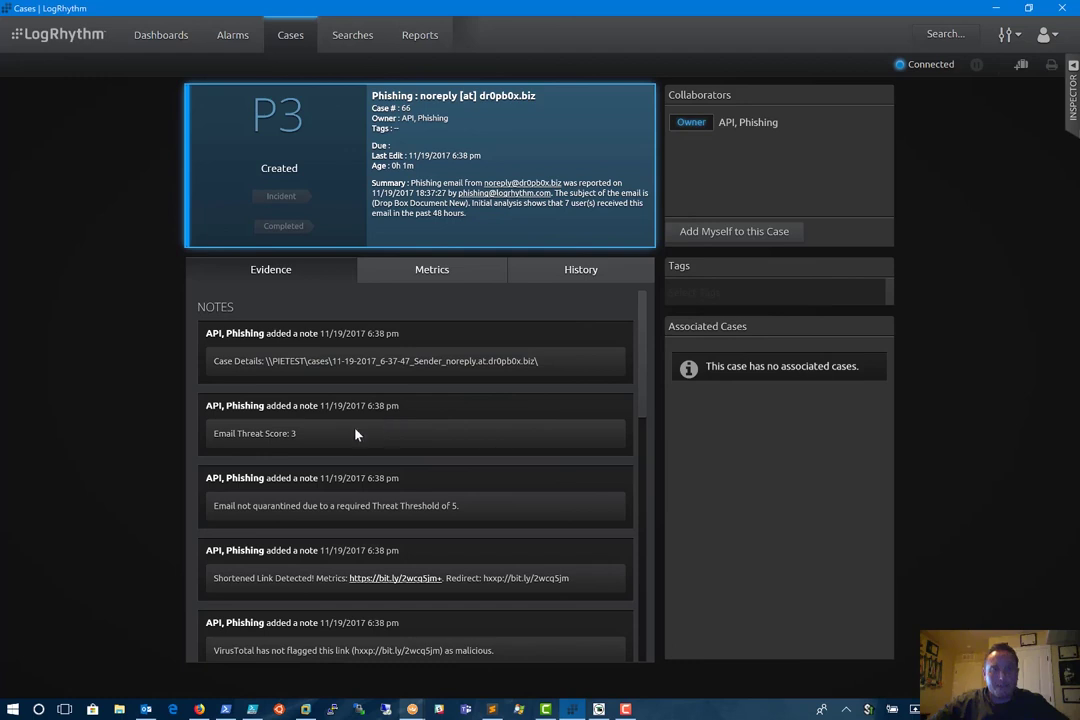
pyautogui.moveTo(356, 433); pyautogui.dragTo(213, 434)
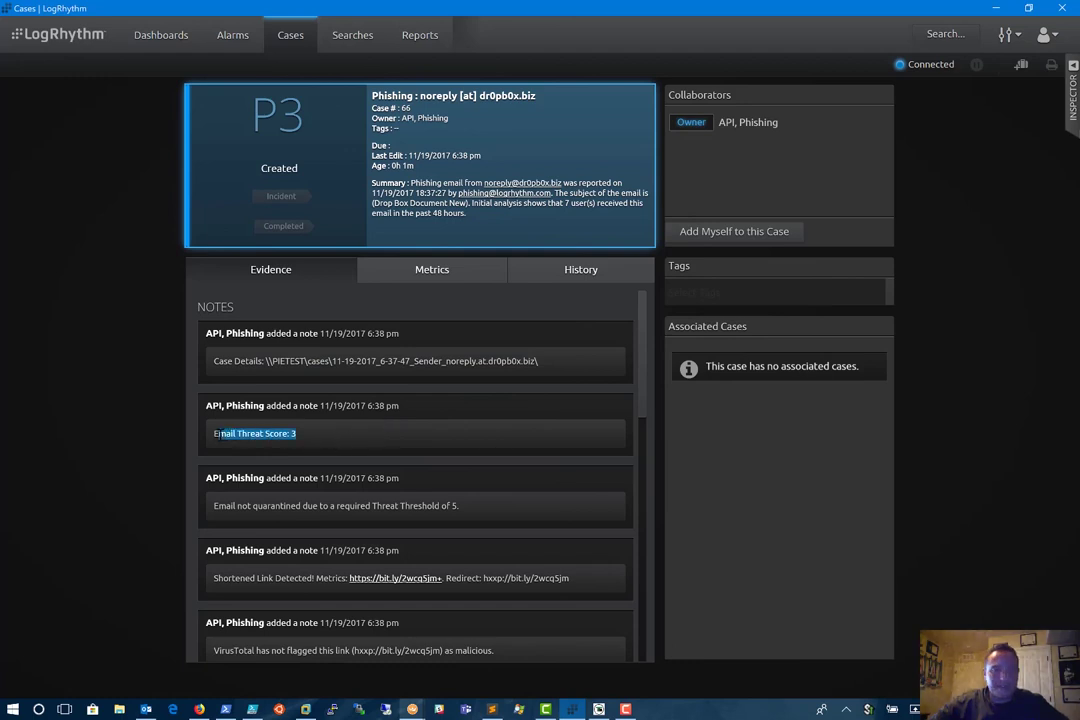
pyautogui.click(476, 450)
pyautogui.moveTo(480, 506); pyautogui.dragTo(211, 510)
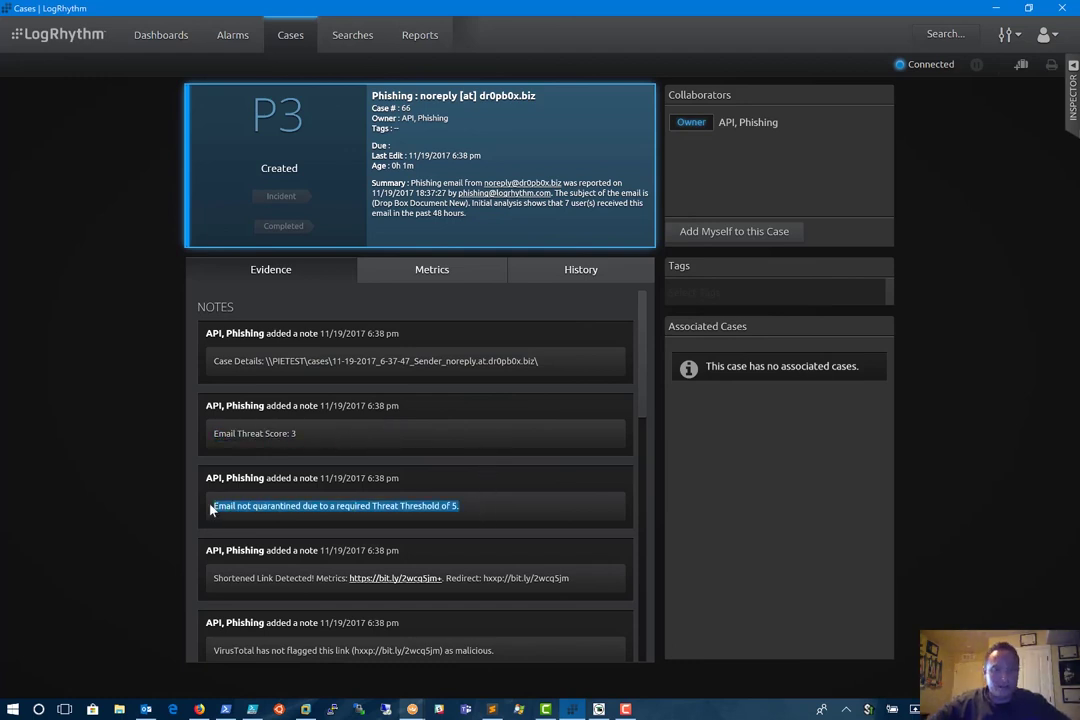
pyautogui.click(528, 524)
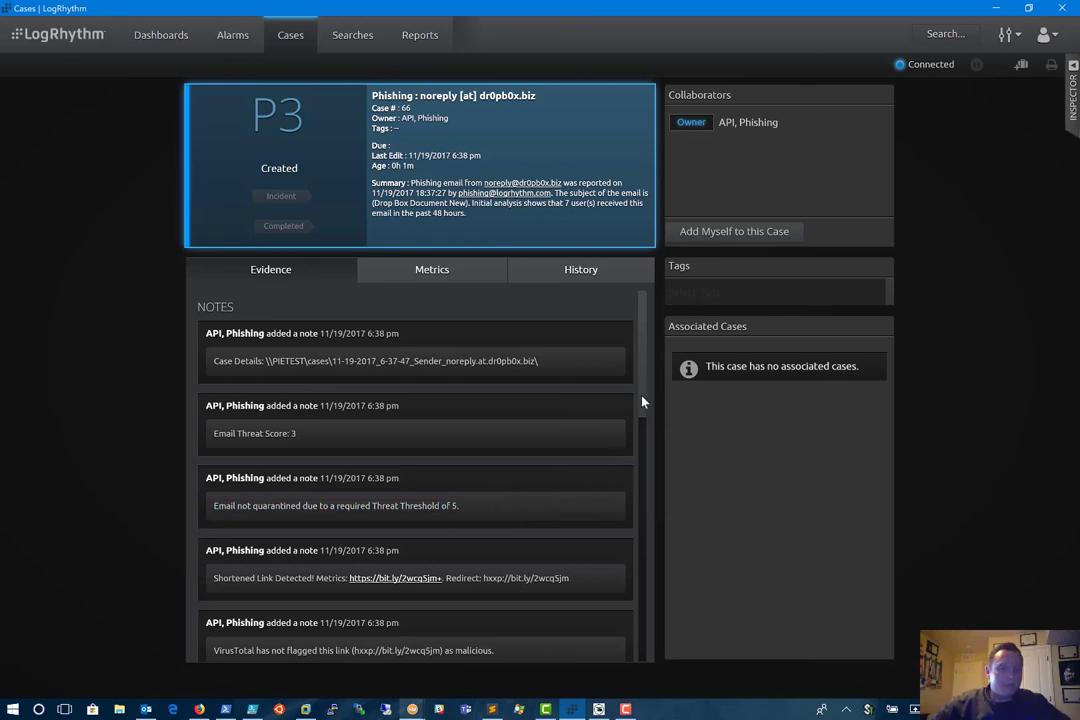
# - Review the evidence notes' SCUMWARE ZeroCERT detection engines and the email recipient addresses
pyautogui.moveTo(643, 401); pyautogui.dragTo(645, 483)
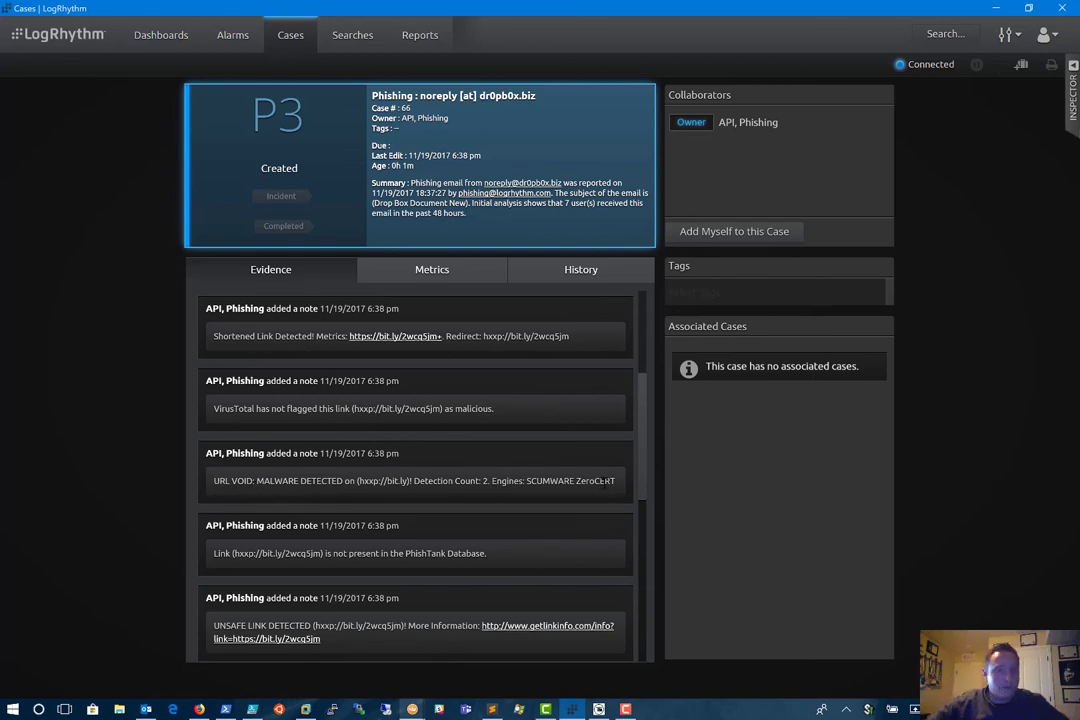
pyautogui.moveTo(525, 481); pyautogui.dragTo(650, 547)
pyautogui.click(616, 524)
pyautogui.scroll(-1, 648, 548)
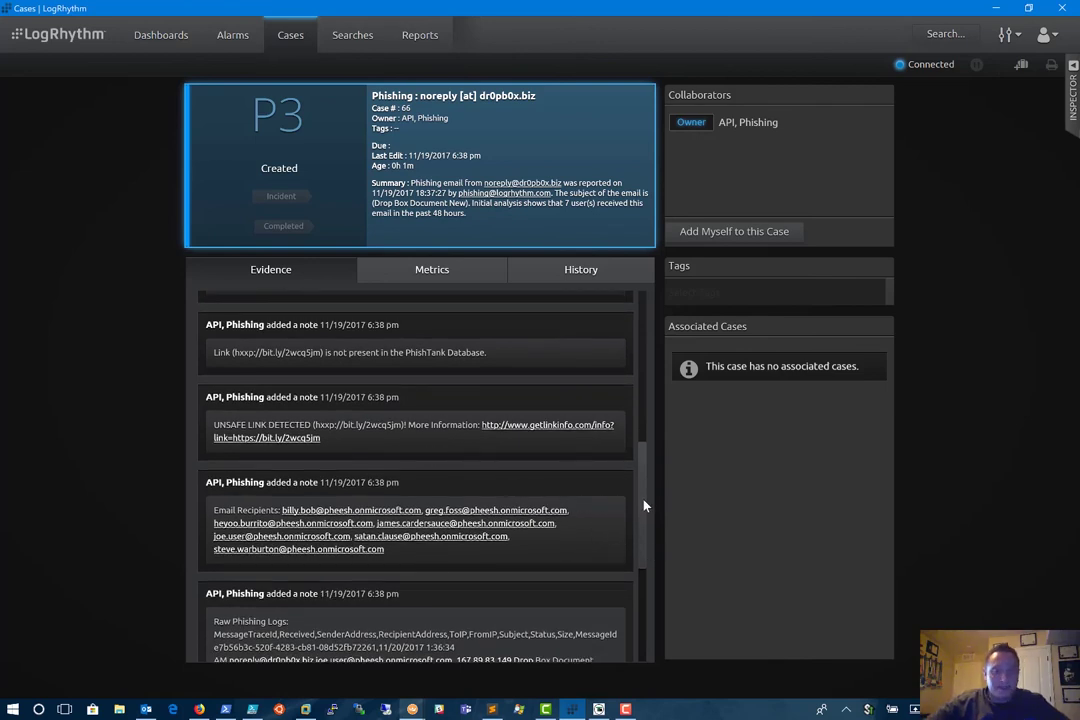
pyautogui.moveTo(432, 560); pyautogui.dragTo(284, 510)
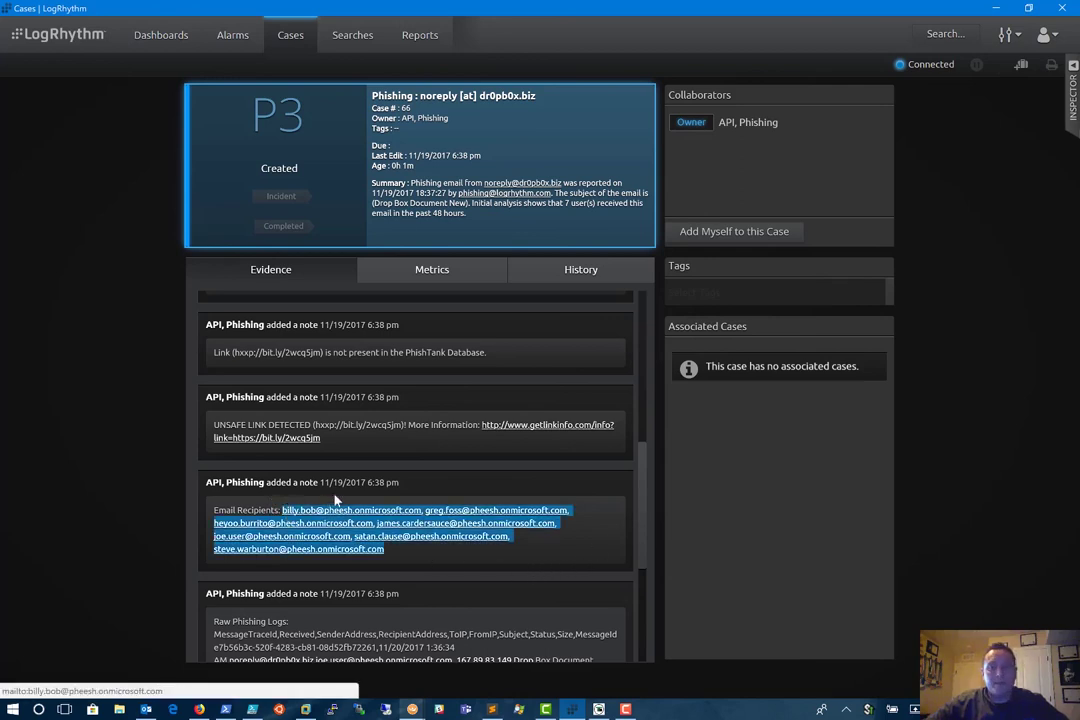
pyautogui.click(483, 489)
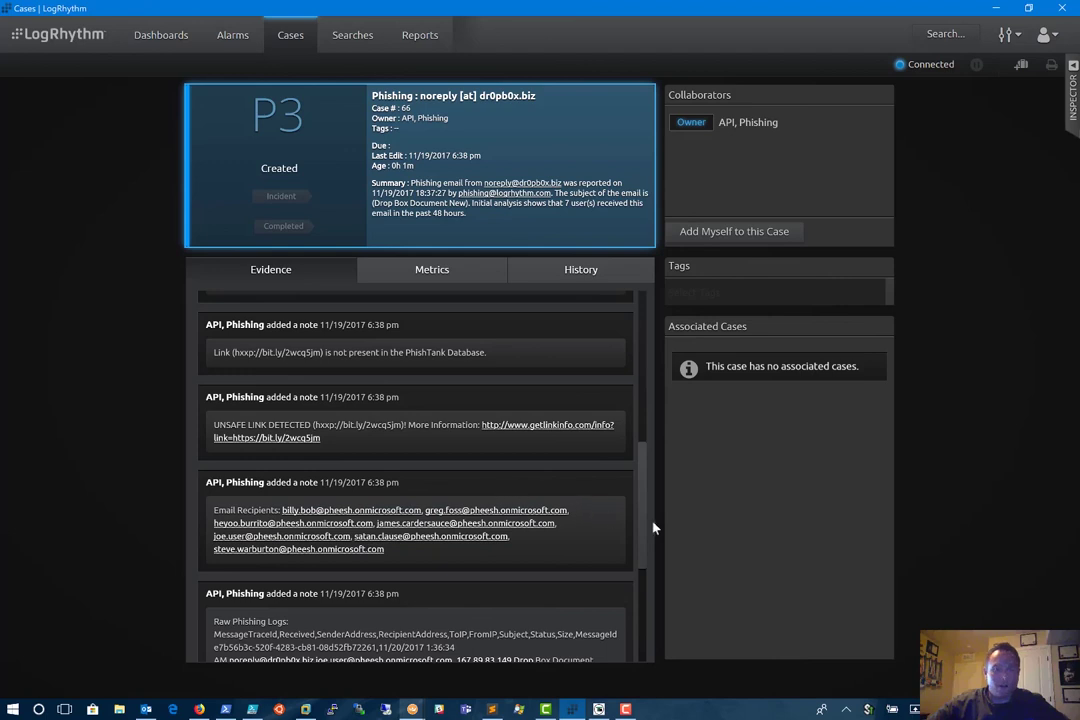
pyautogui.moveTo(641, 535); pyautogui.dragTo(646, 333)
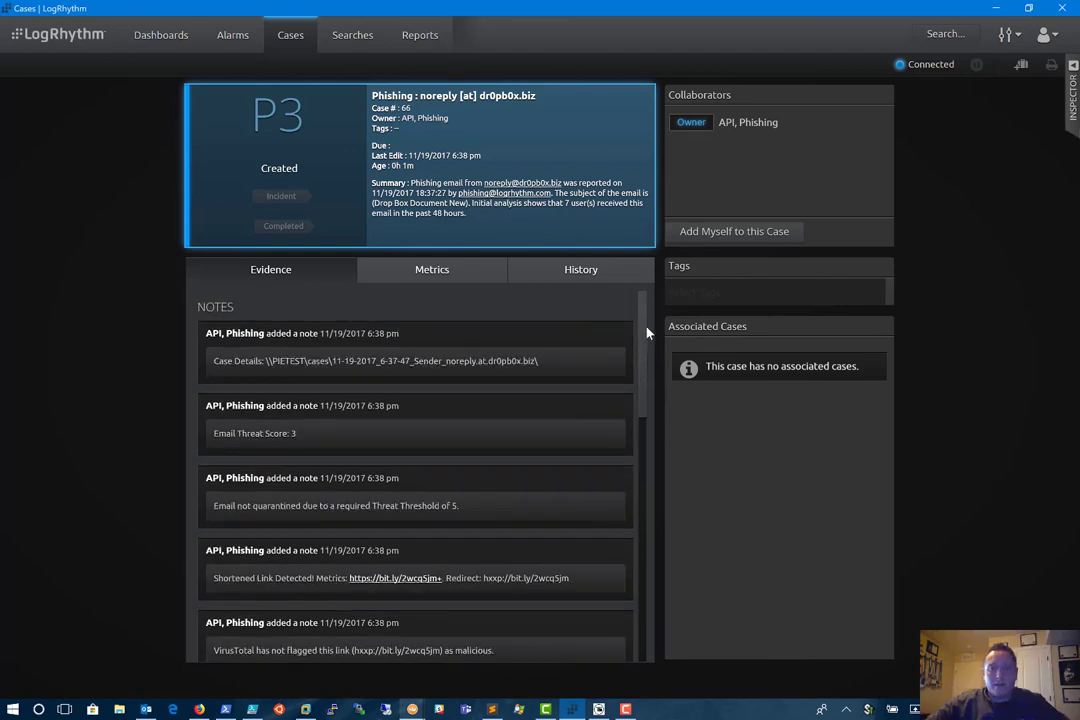
# - Add yourself as a collaborator on case 66 and tag it with phishing
pyautogui.click(724, 236)
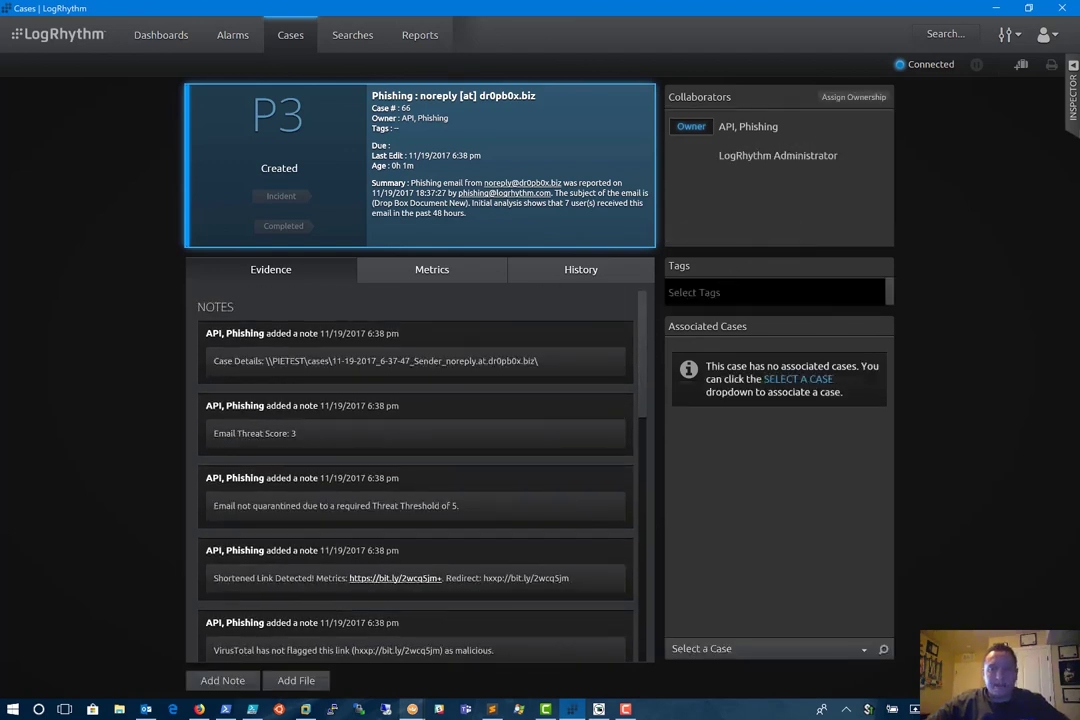
pyautogui.click(720, 292)
pyautogui.write('phi')
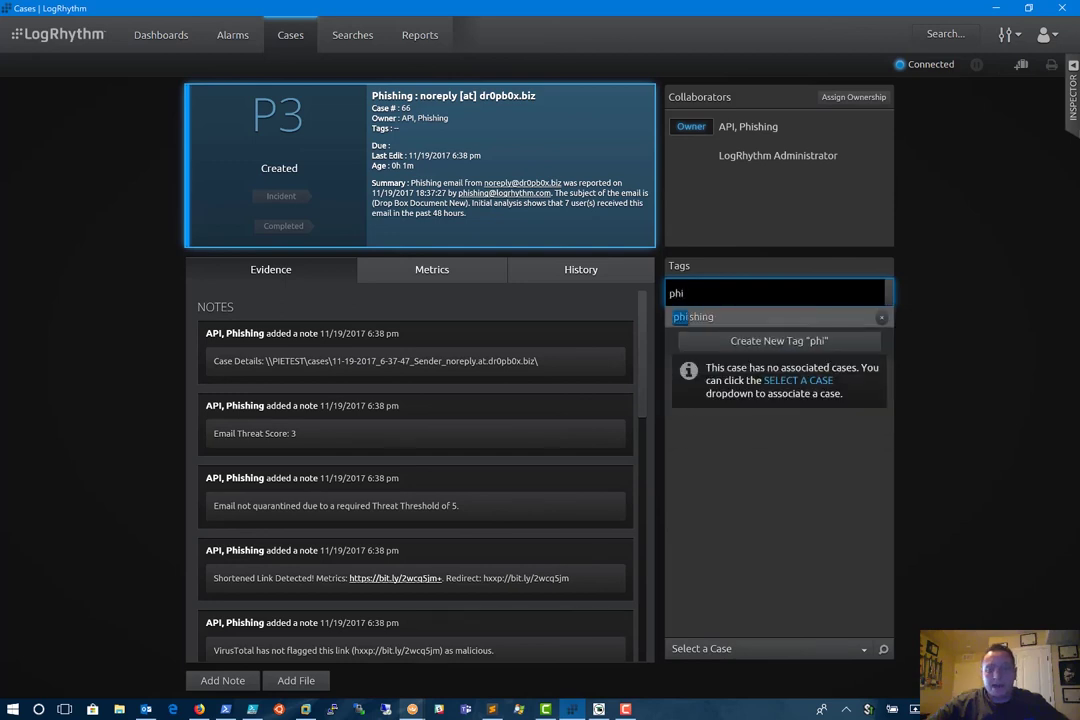
pyautogui.press('Return')
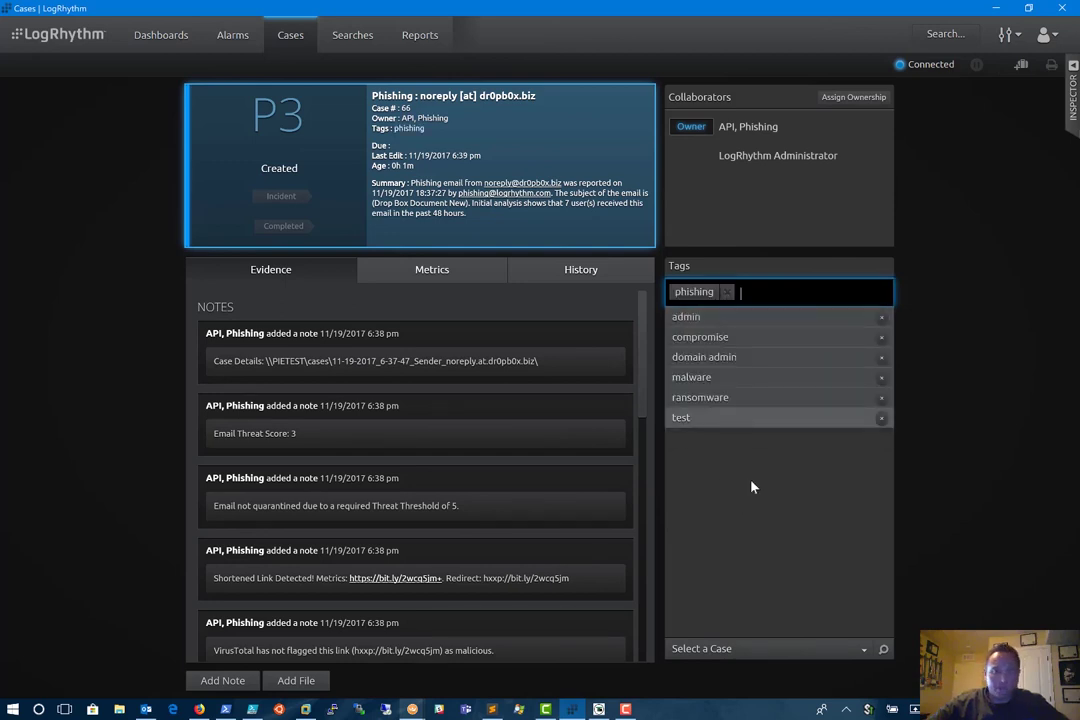
pyautogui.click(752, 487)
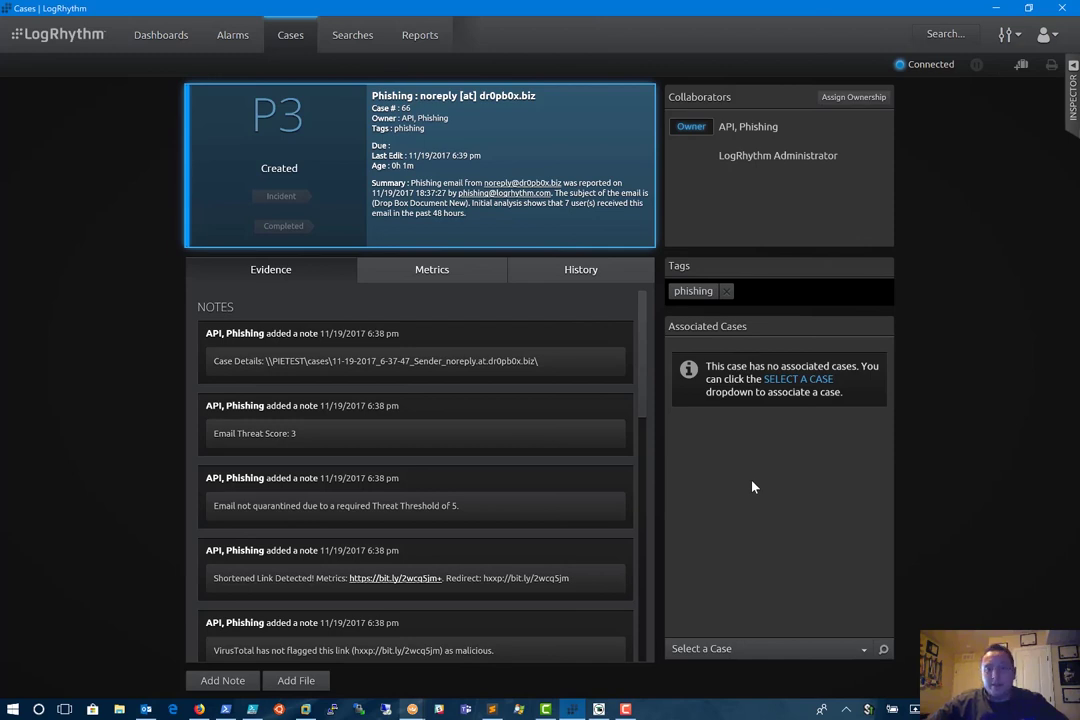
# - Re-check the threat score and quarantine threshold notes, then bring the PowerShell window forward
pyautogui.press('F10')
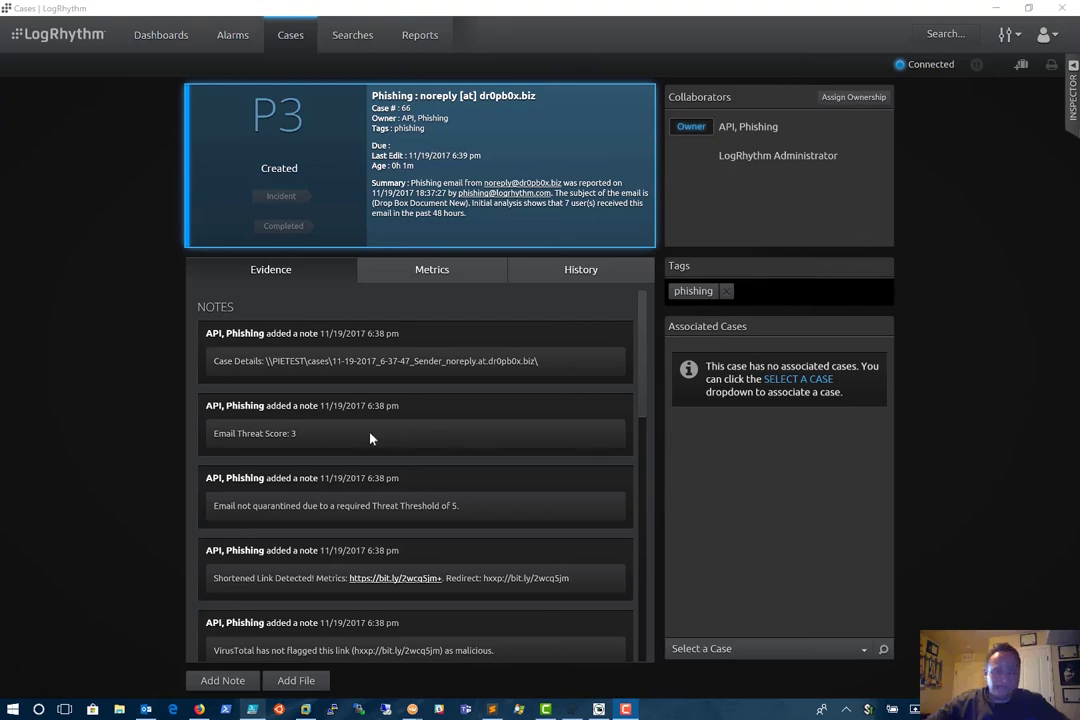
pyautogui.moveTo(296, 436); pyautogui.dragTo(210, 435)
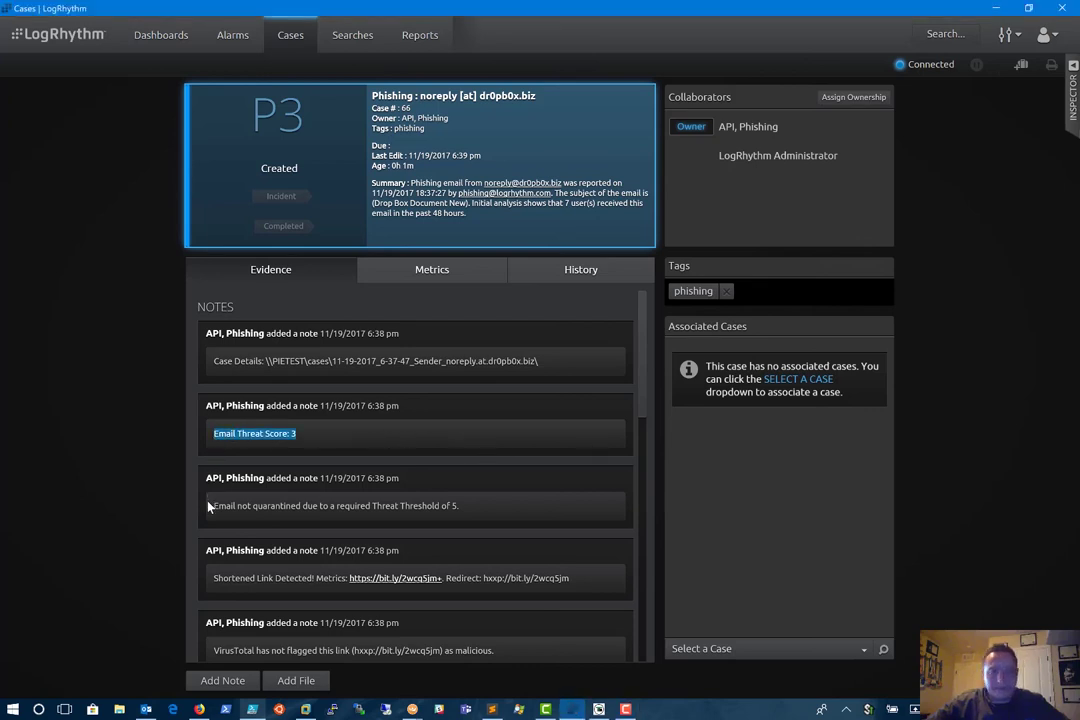
pyautogui.moveTo(208, 507); pyautogui.dragTo(470, 508)
pyautogui.click(500, 513)
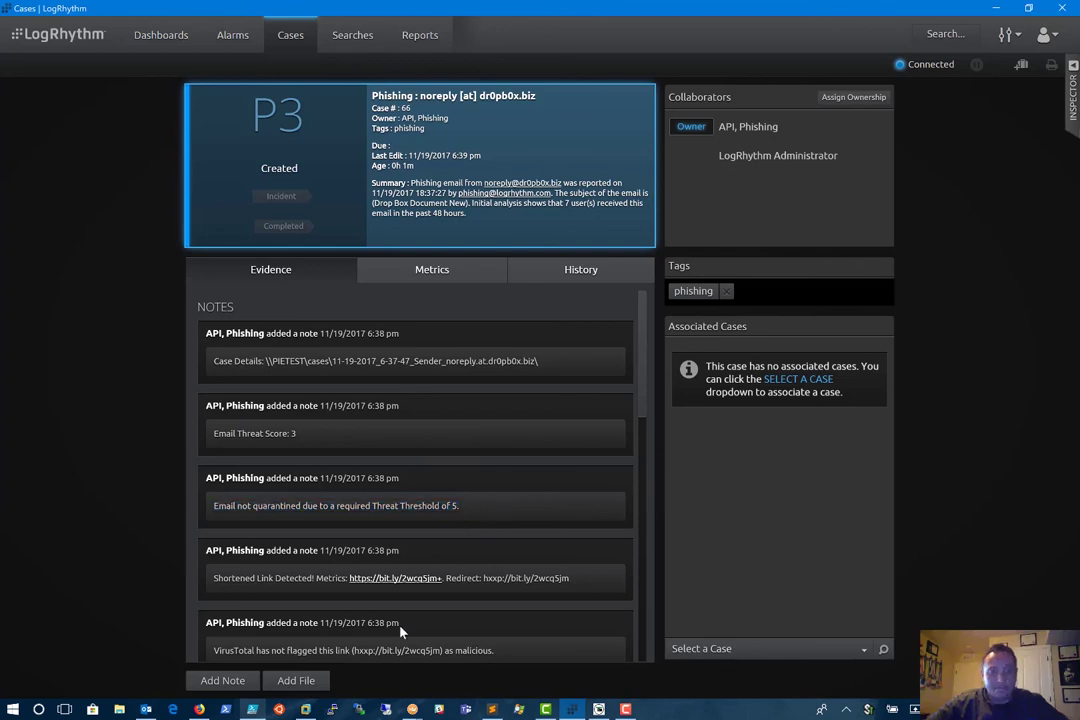
pyautogui.click(225, 709)
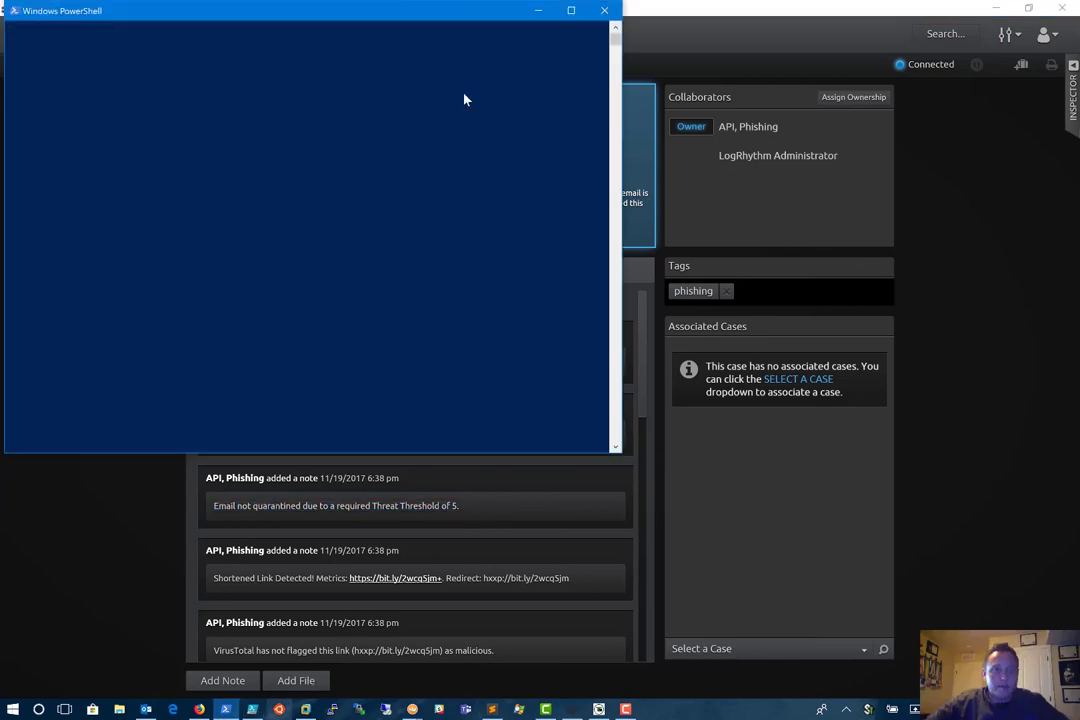
# - Move PowerShell lower right, clear the console, and enter Invoke-O365Ninja at the prompt after the Import-Module invoke-o365Ninja.ps1 attempt
pyautogui.moveTo(441, 12); pyautogui.dragTo(898, 256)
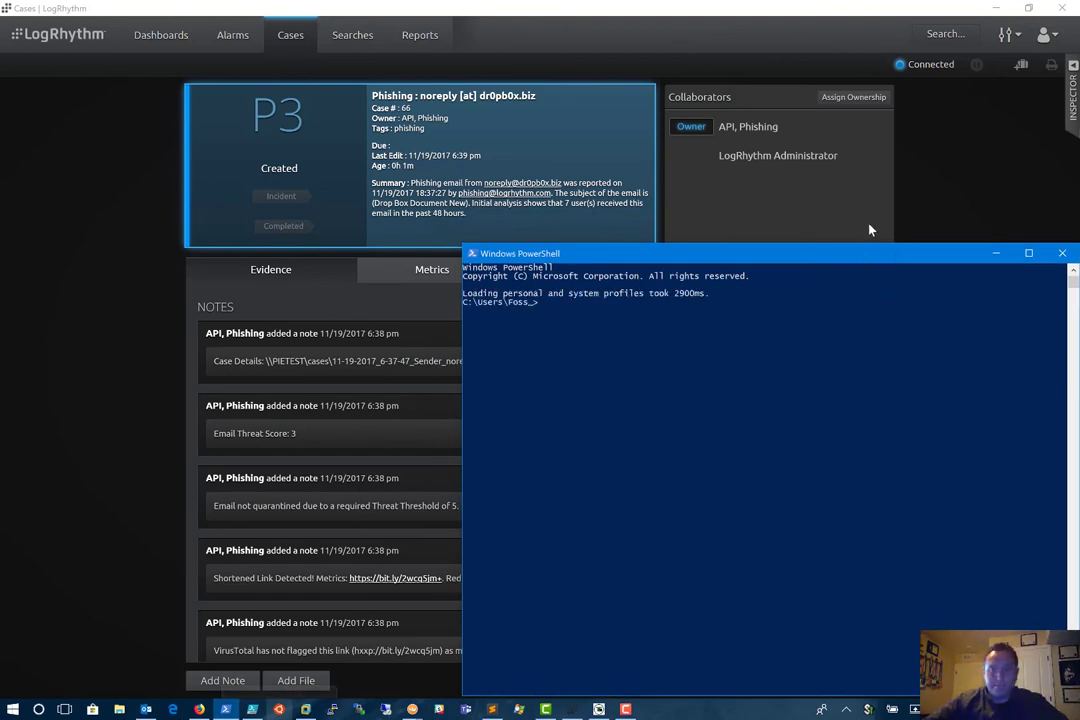
pyautogui.hotkey('ctrl', 'l')
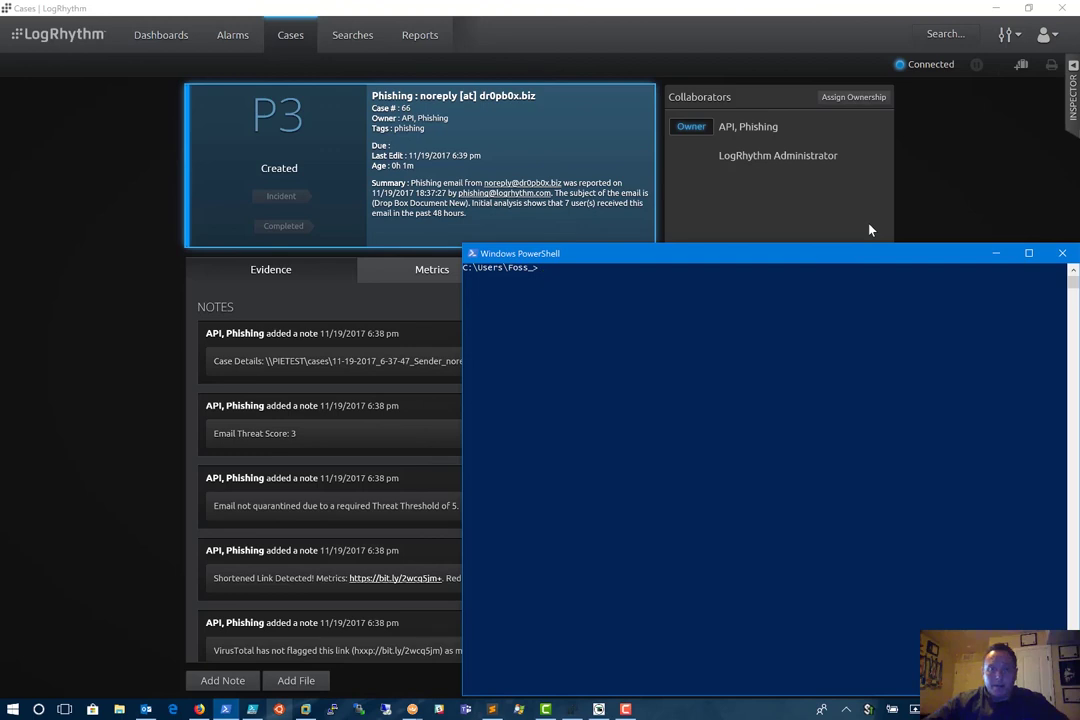
pyautogui.write('Import-Module')
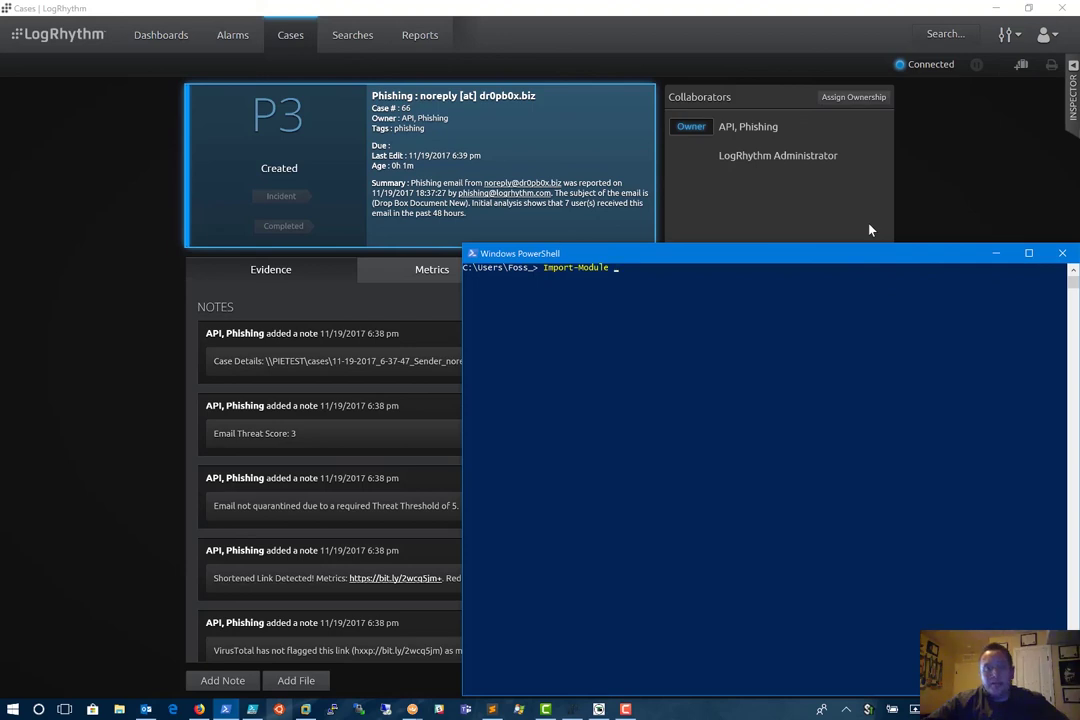
pyautogui.write(' invoke-o')
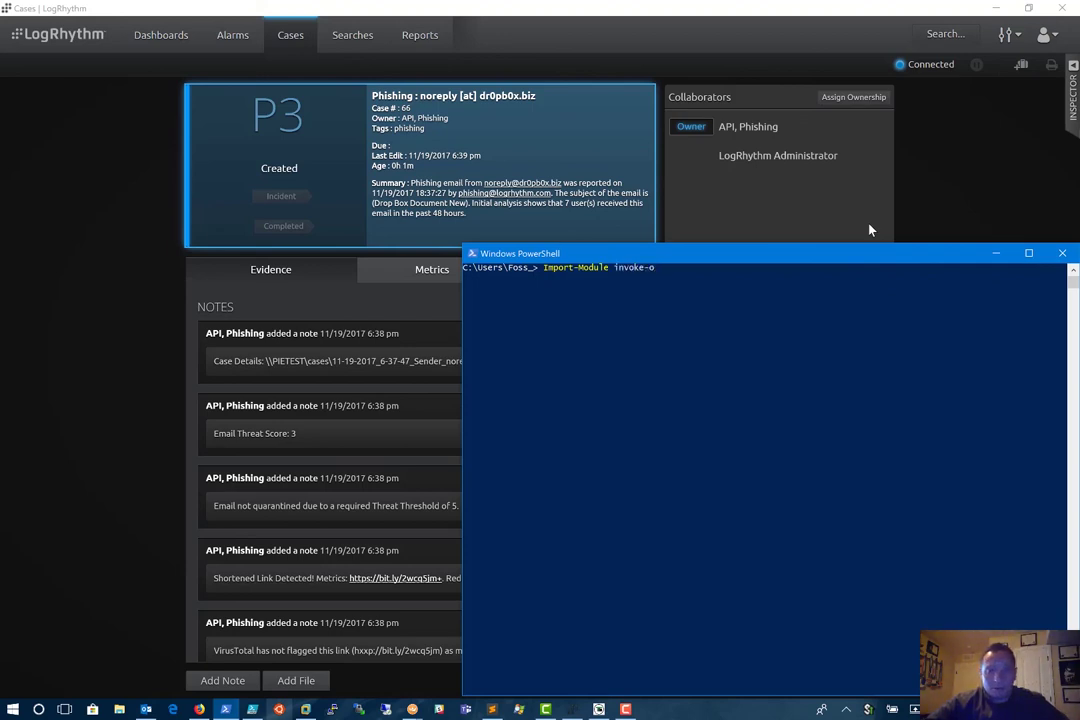
pyautogui.write('365Ninja.ps1')
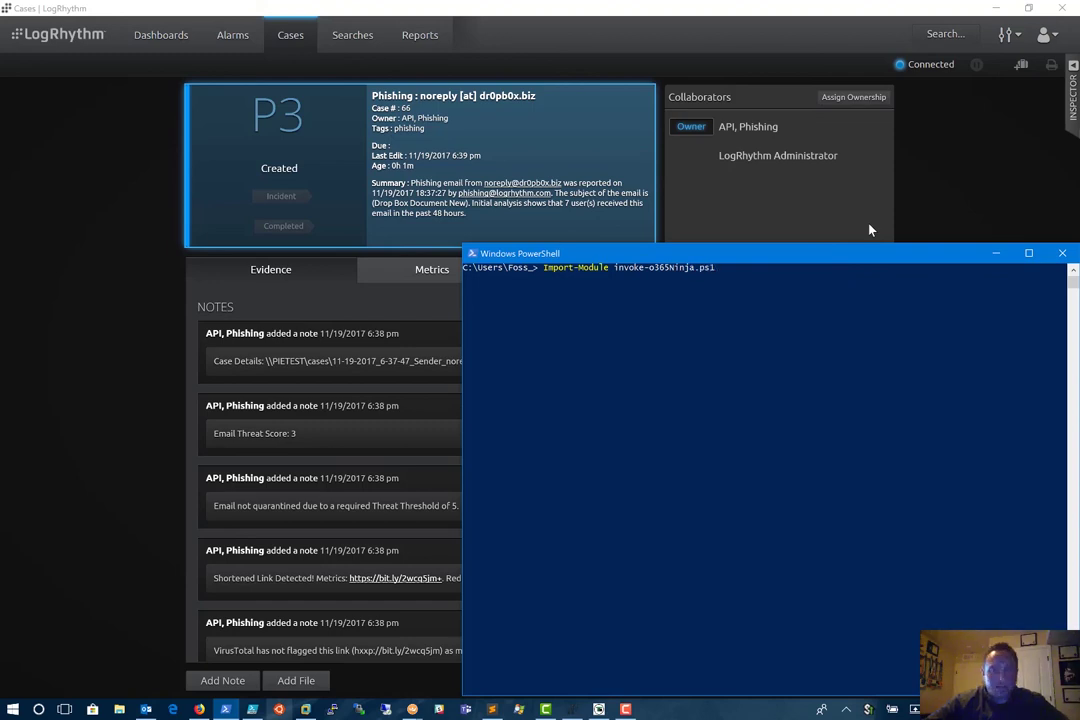
pyautogui.press('BackSpace')
pyautogui.press('BackSpace')
pyautogui.press('BackSpace')
pyautogui.press('BackSpace')
pyautogui.press('BackSpace')
pyautogui.press('BackSpace')
pyautogui.press('BackSpace')
pyautogui.press('BackSpace')
pyautogui.press('BackSpace')
pyautogui.press('BackSpace')
pyautogui.press('BackSpace')
pyautogui.press('BackSpace')
pyautogui.press('BackSpace')
pyautogui.press('BackSpace')
pyautogui.press('BackSpace')
pyautogui.press('BackSpace')
pyautogui.press('BackSpace')
pyautogui.press('BackSpace')
pyautogui.press('BackSpace')
pyautogui.press('BackSpace')
pyautogui.press('BackSpace')
pyautogui.press('BackSpace')
pyautogui.press('BackSpace')
pyautogui.press('BackSpace')
pyautogui.press('BackSpace')
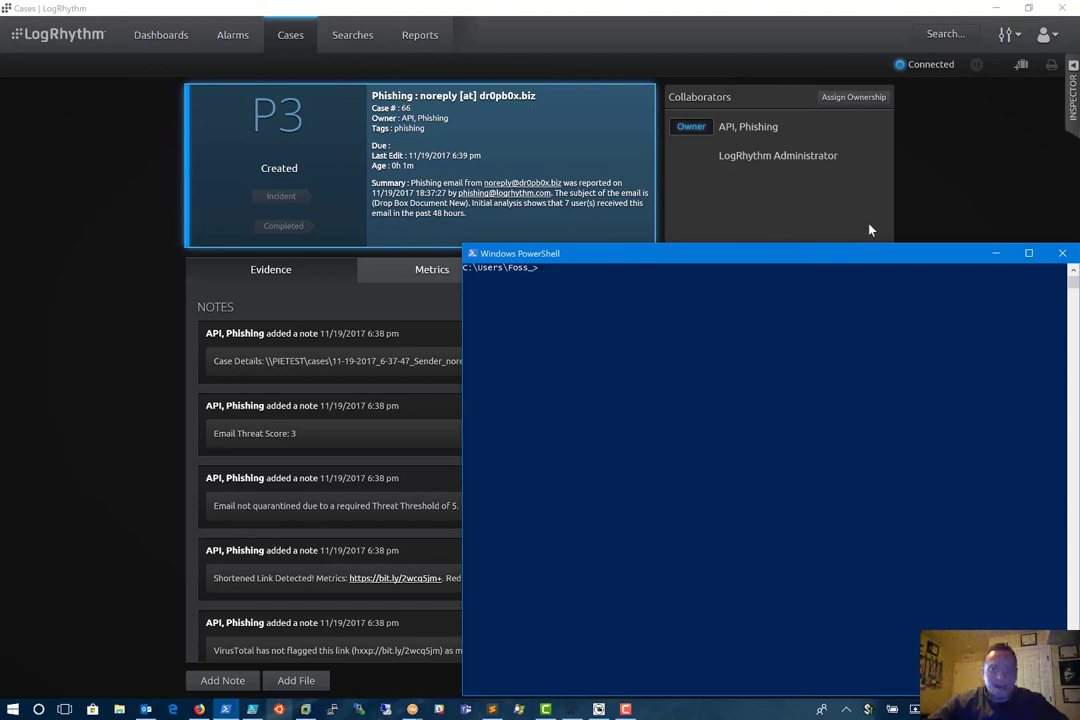
pyautogui.write('Invoke-O365Ninja -help')
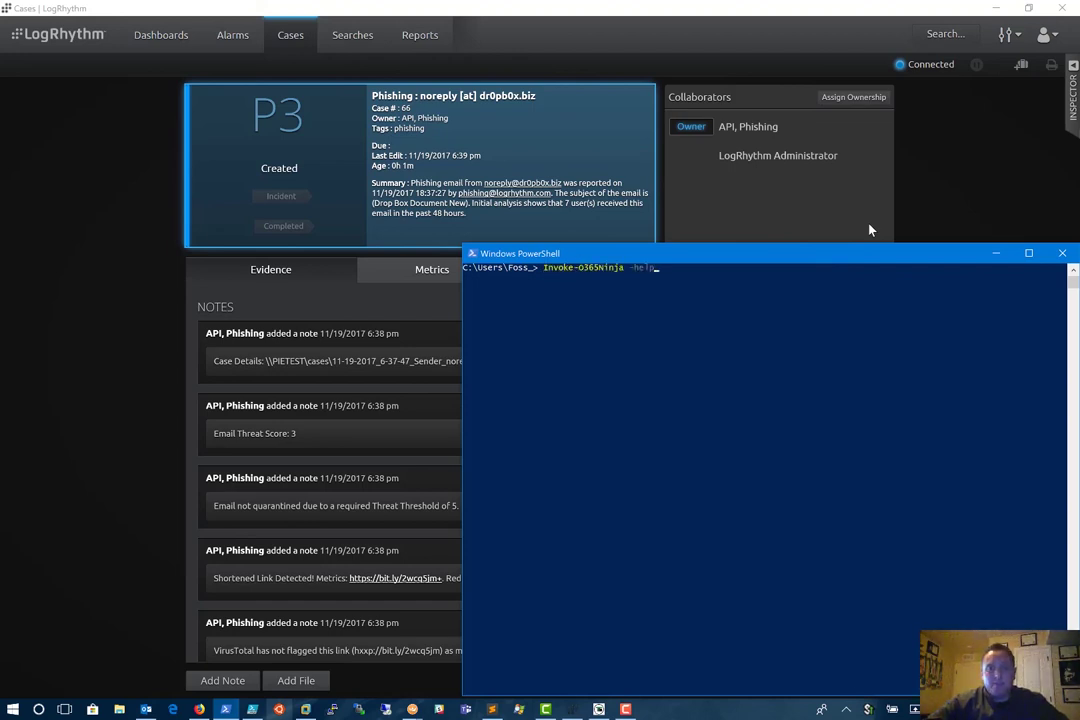
# - Run Invoke-O365Ninja for its usage help, stretch the window to full height, clear, and begin typing invoke-polockSender -sender
pyautogui.press('Return')
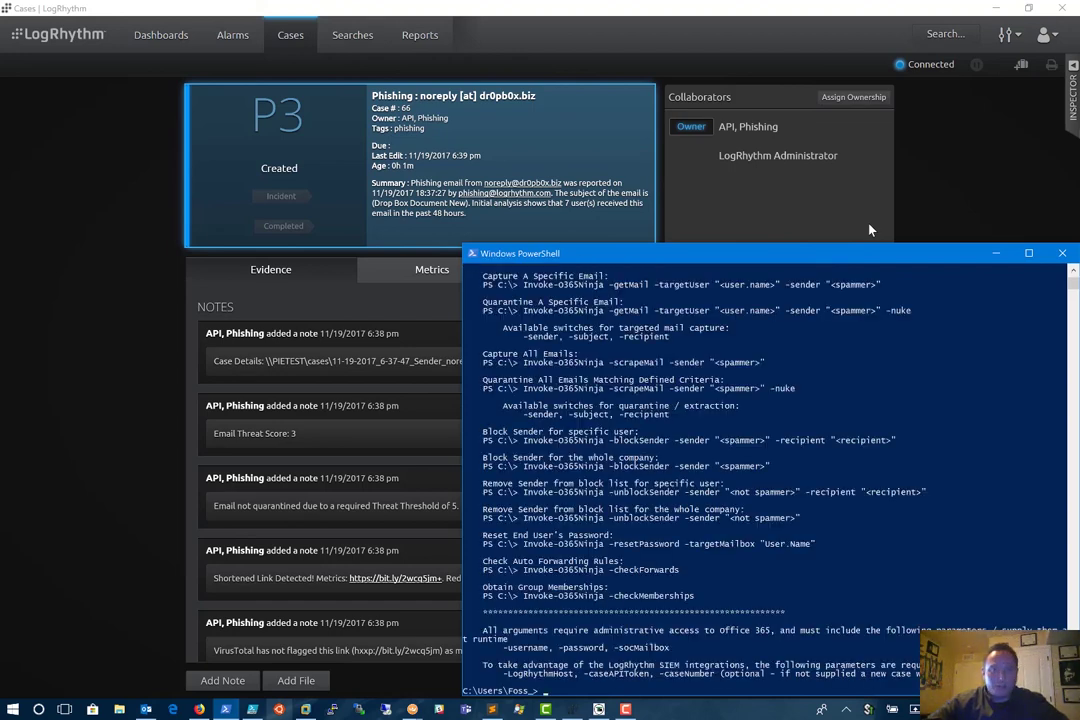
pyautogui.moveTo(860, 245); pyautogui.dragTo(859, 110)
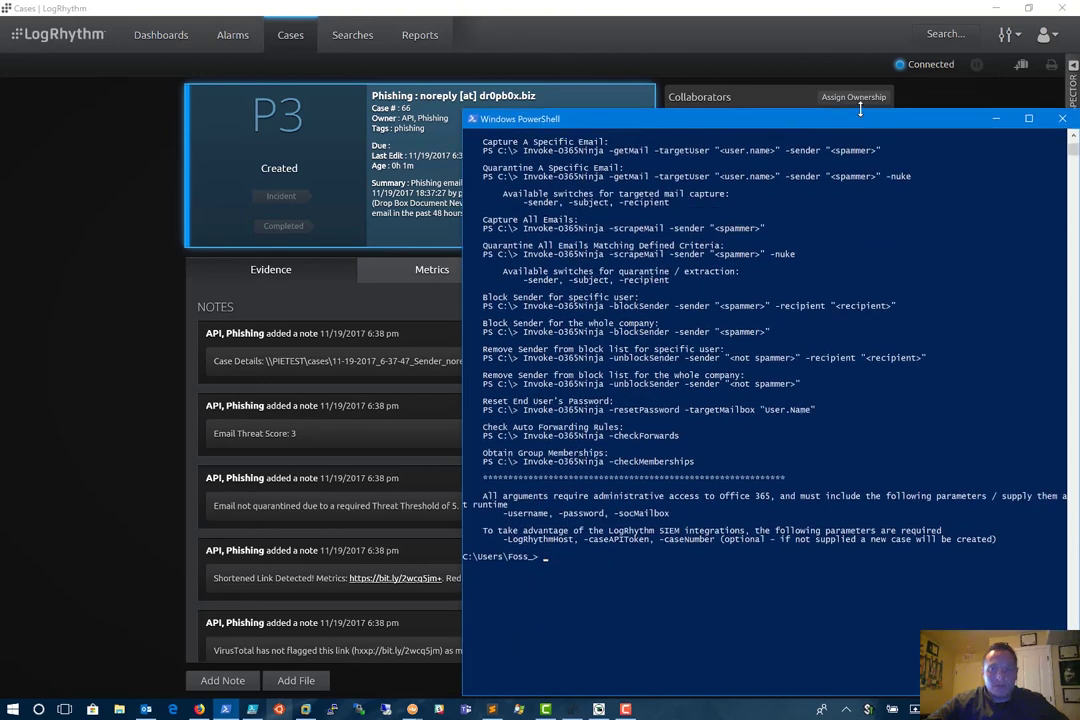
pyautogui.scroll(2, 752, 172)
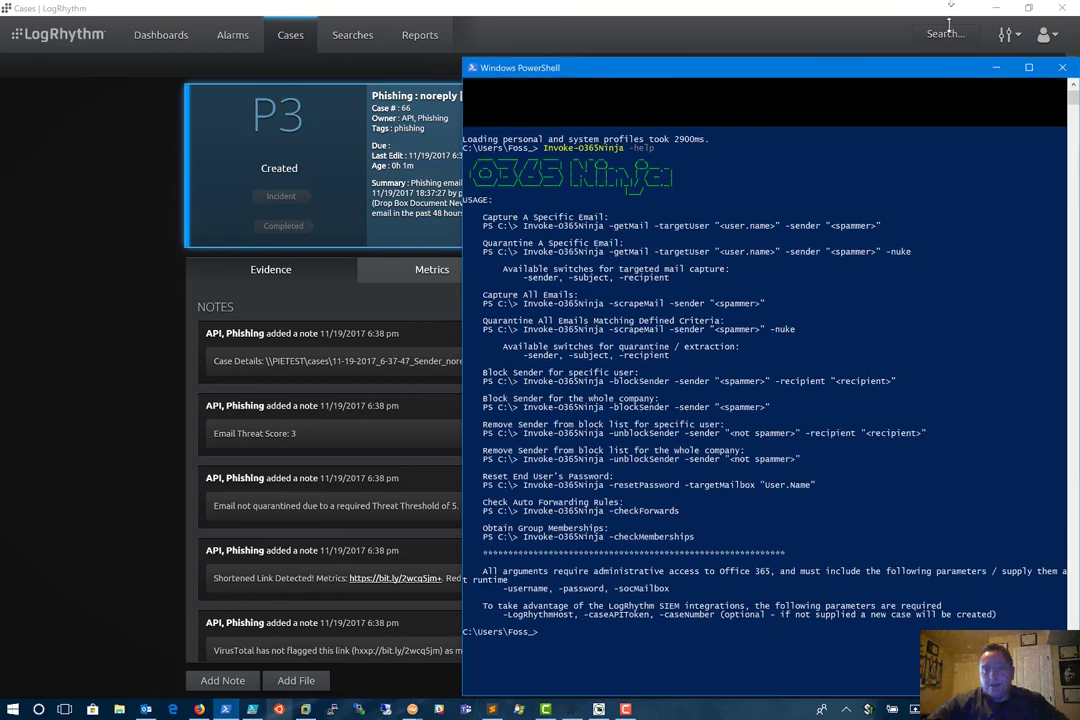
pyautogui.moveTo(939, 107); pyautogui.dragTo(939, 2)
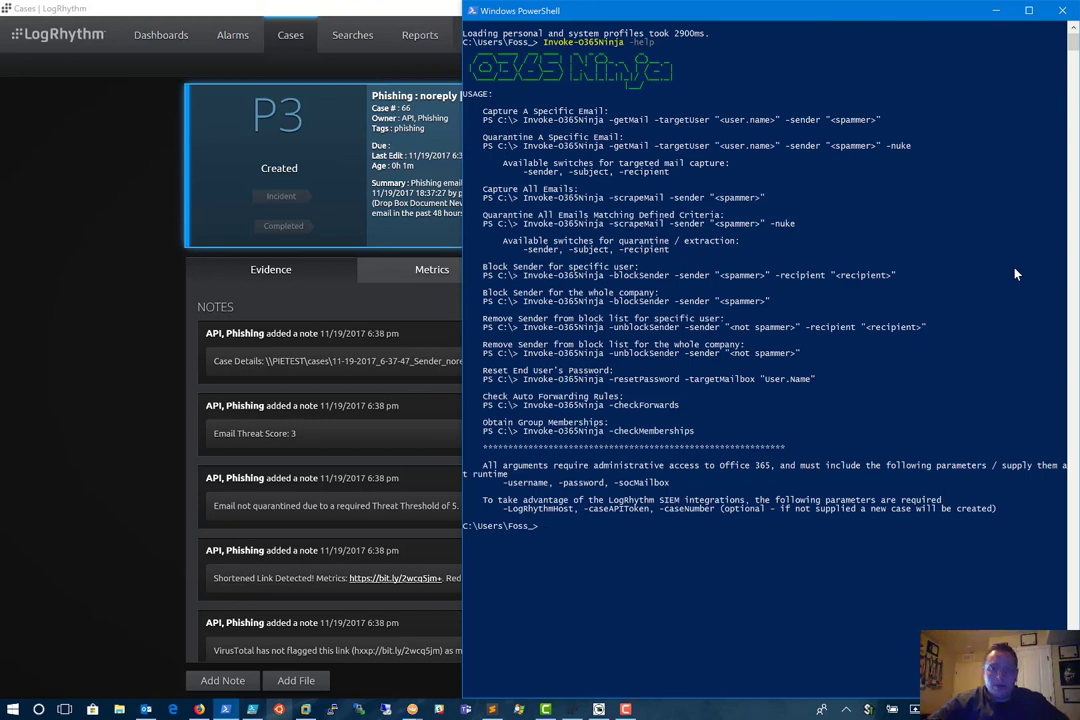
pyautogui.hotkey('ctrl', 'l')
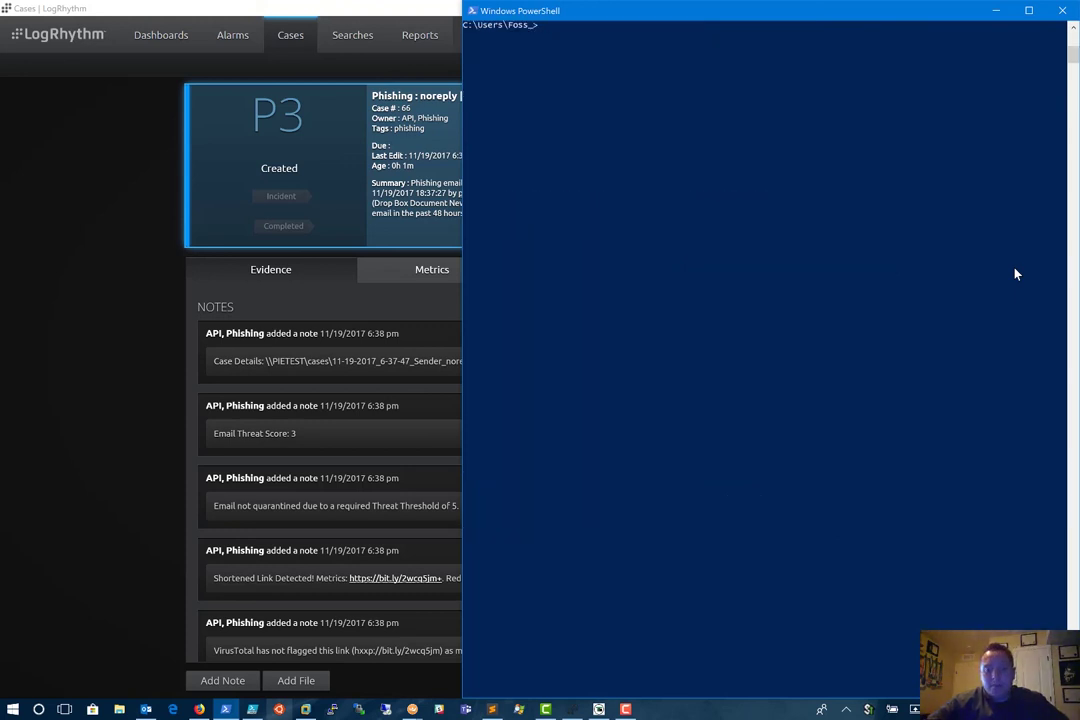
# - Enter the Invoke-O365Ninja -blockSender command with the phishing sender's address, -nuke and -caseNumber 66
pyautogui.write('invoke-po')
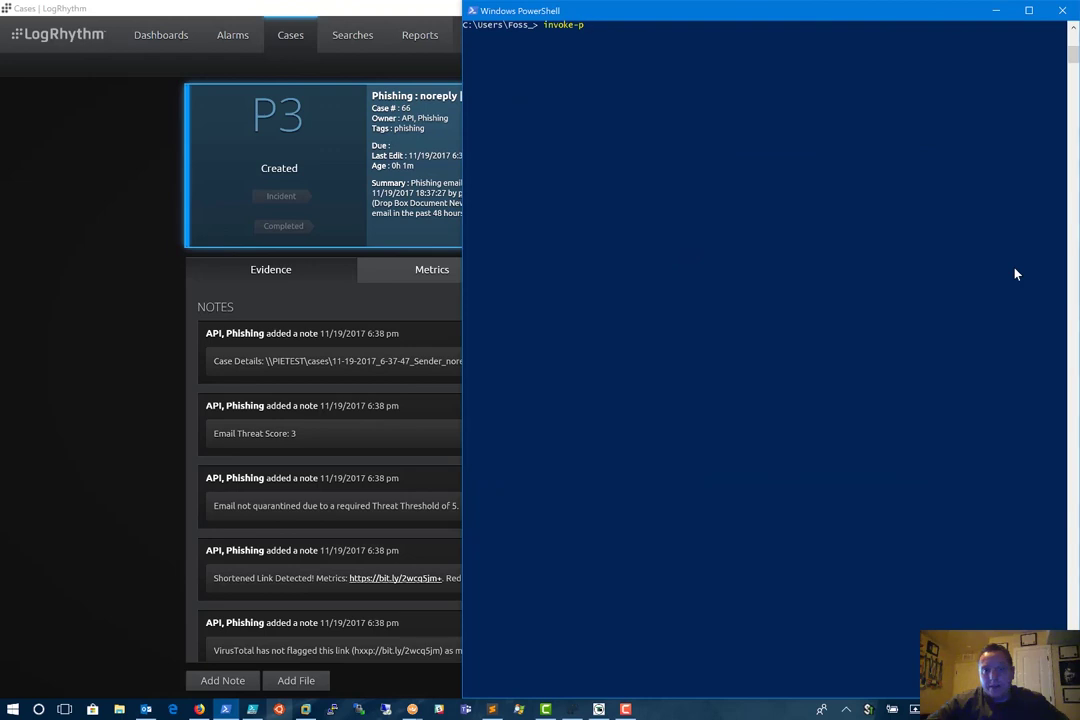
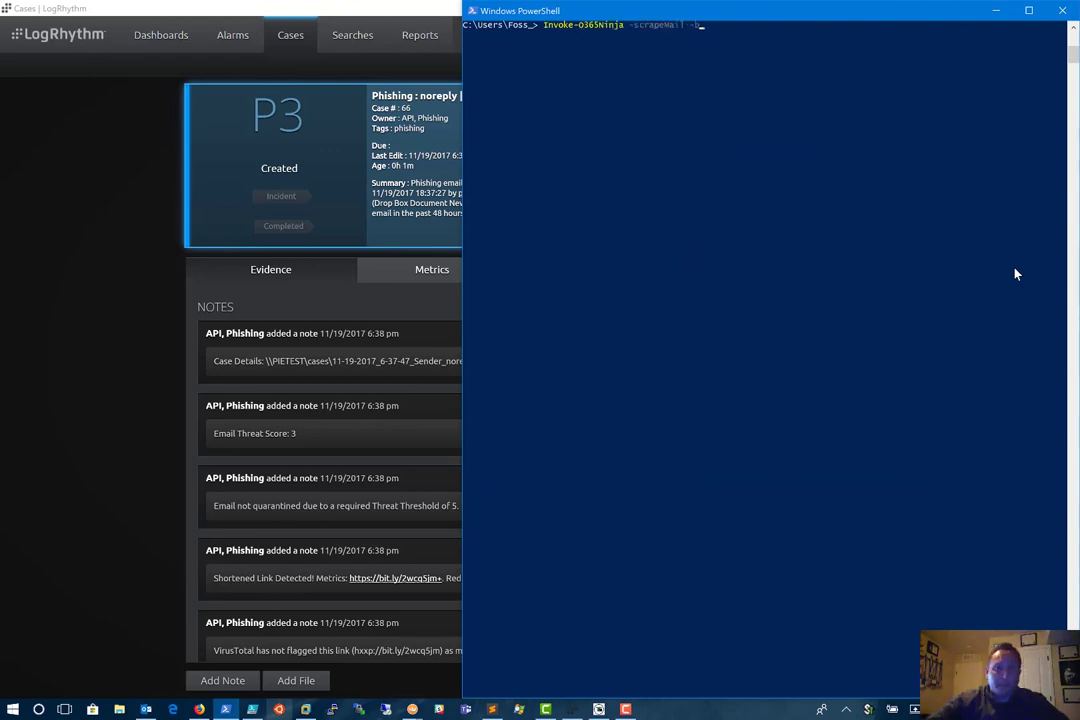
# - Enter the Invoke-O365Ninja -blockSender command with the phishing sender's address, -nuke and -caseNumber 66
pyautogui.write('lockSender -sender')
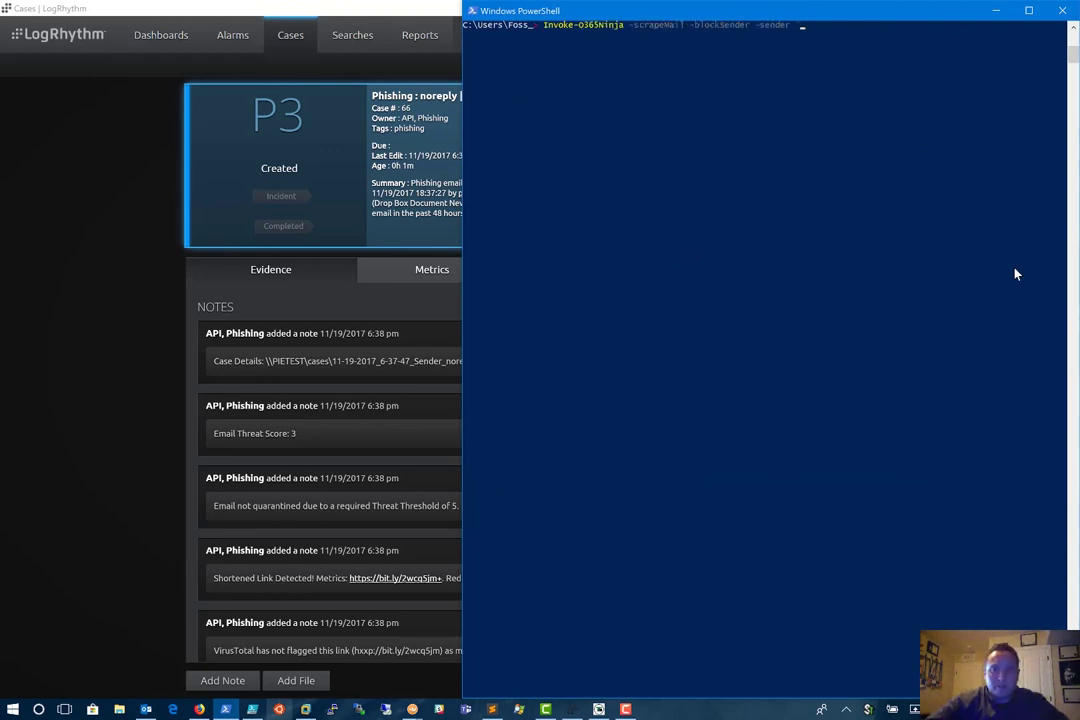
pyautogui.hotkey('ctrl', 'v')
pyautogui.write('-no')
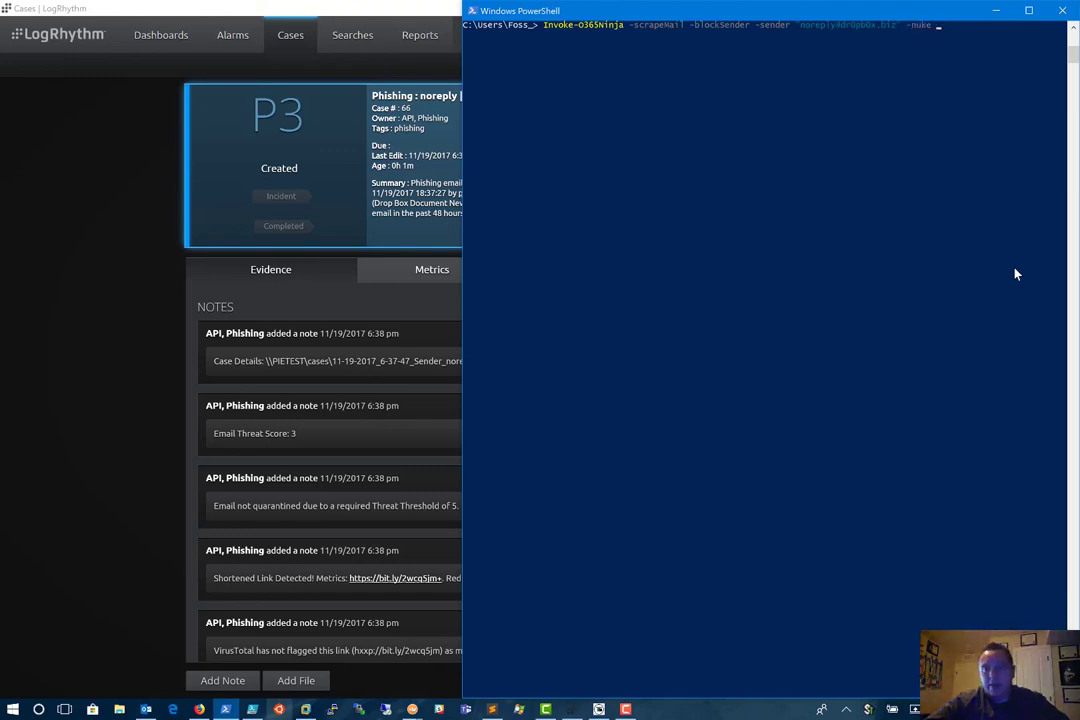
pyautogui.write('-caseNumber')
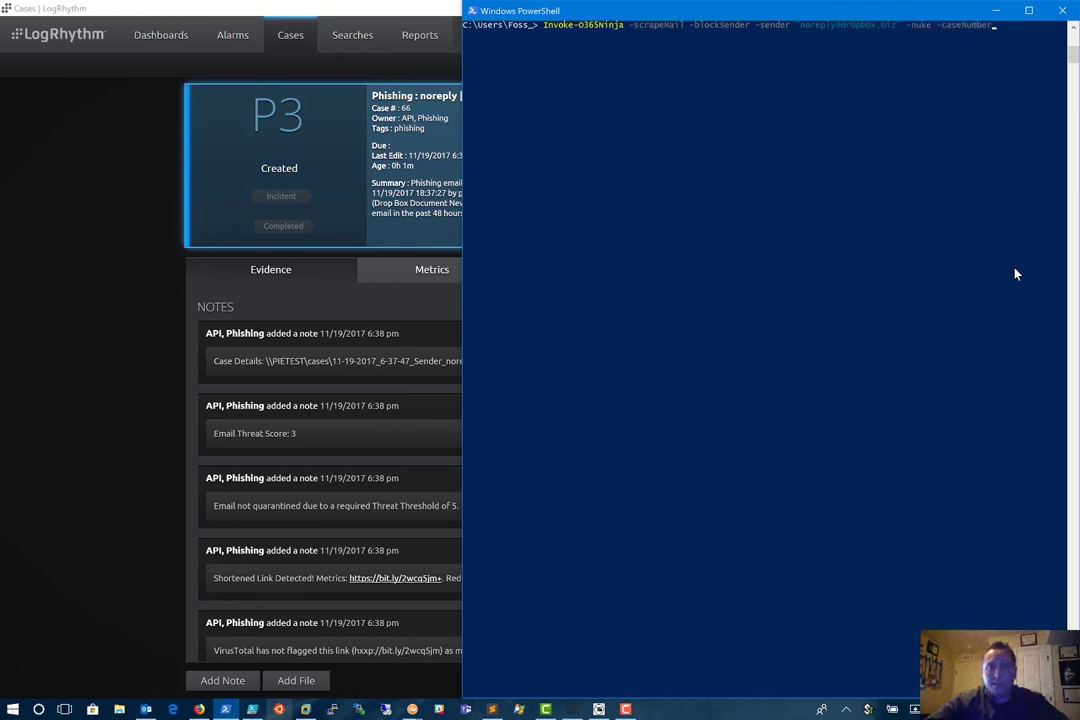
pyautogui.write(' 66')
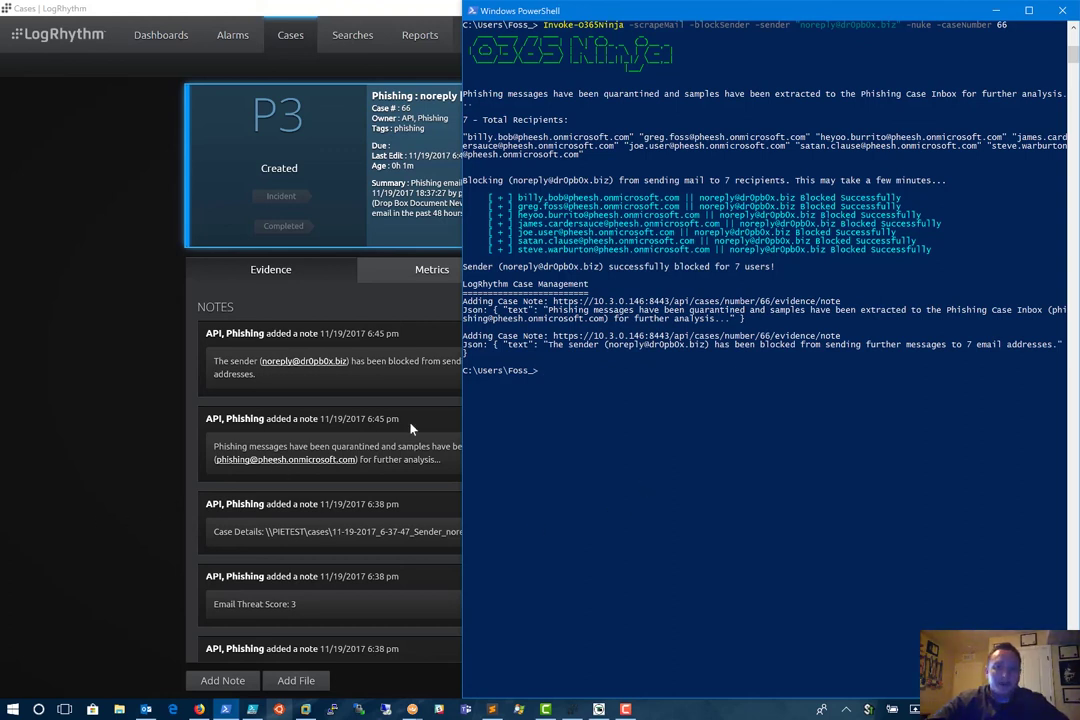
# - In the LogRhythm case window, review the new quarantine and sender-blocked notes on case 66
pyautogui.click(383, 393)
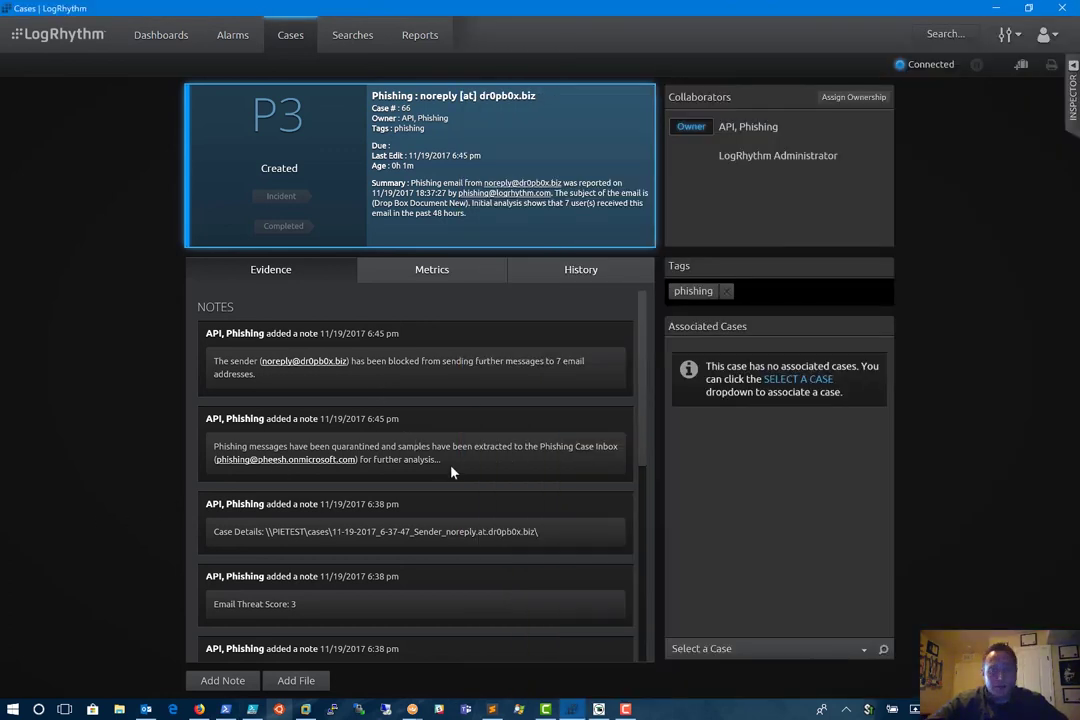
pyautogui.moveTo(451, 472); pyautogui.dragTo(212, 445)
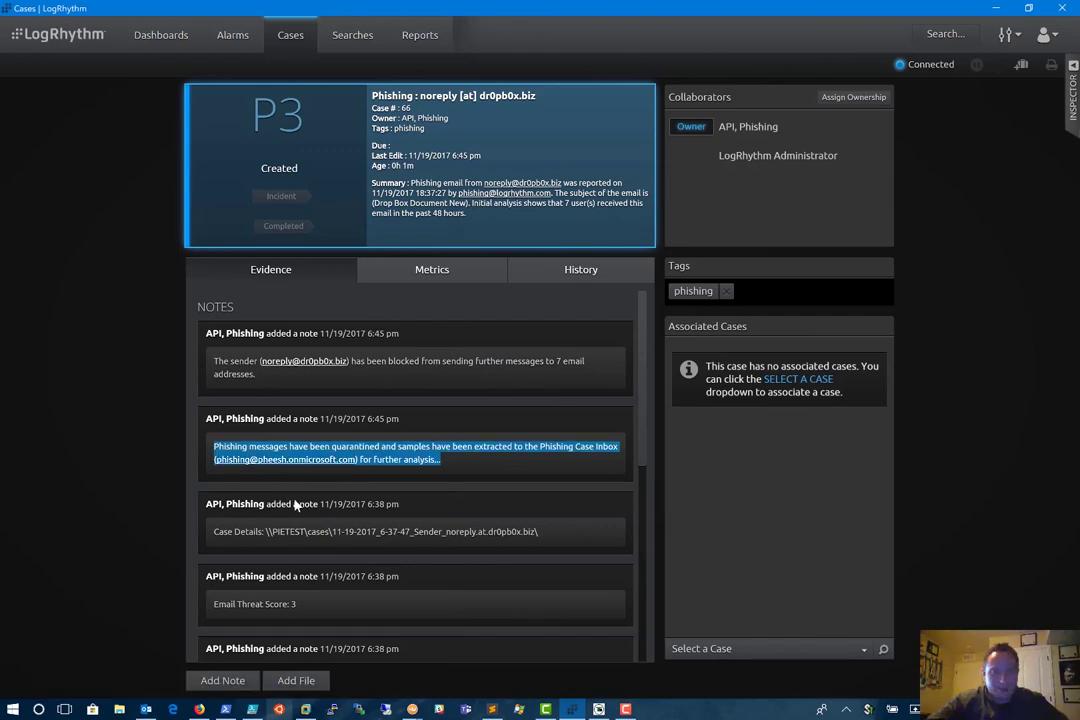
pyautogui.moveTo(285, 384); pyautogui.dragTo(210, 362)
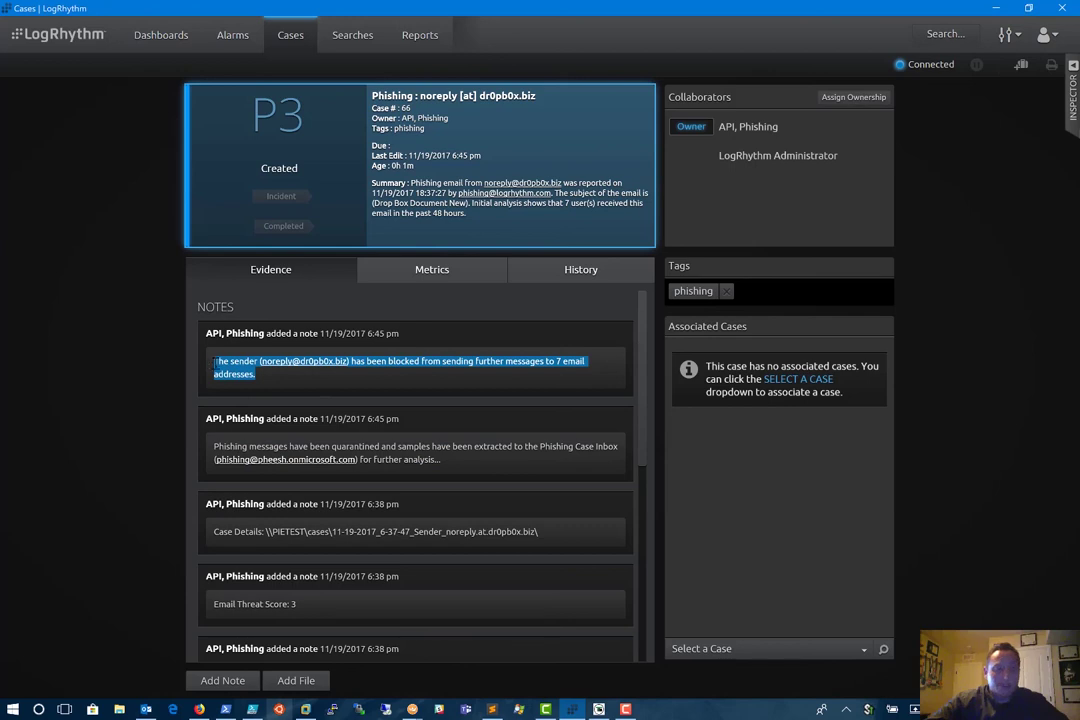
pyautogui.click(441, 386)
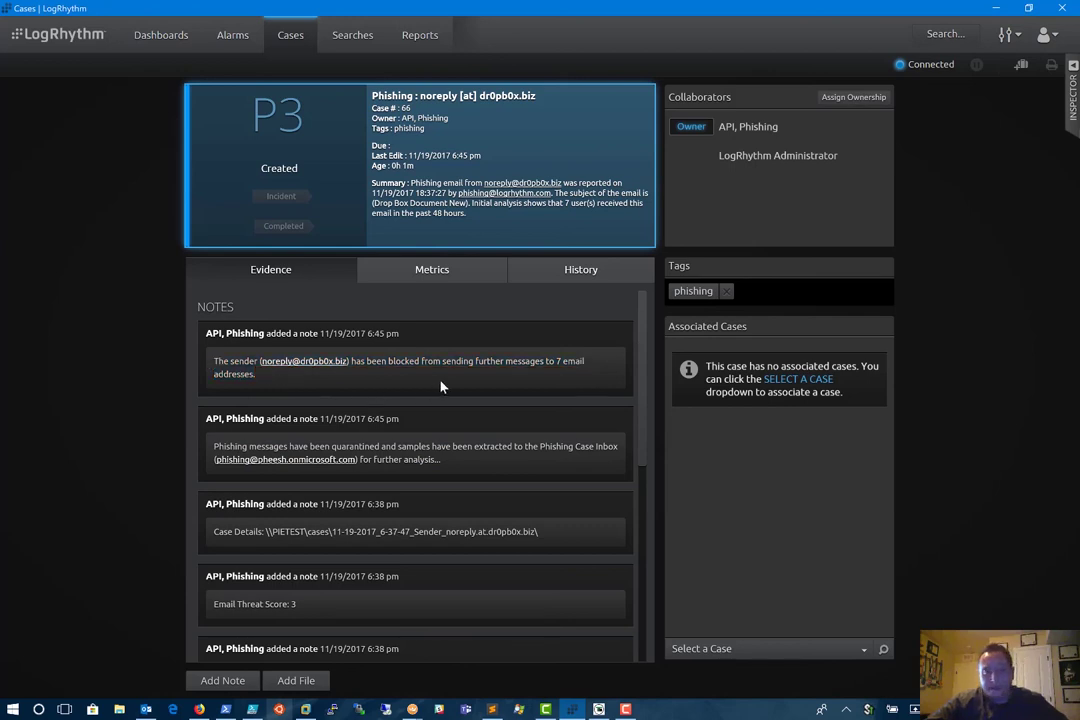
# - Make LogRhythm Administrator the case owner and start marking the case Completed
pyautogui.click(858, 98)
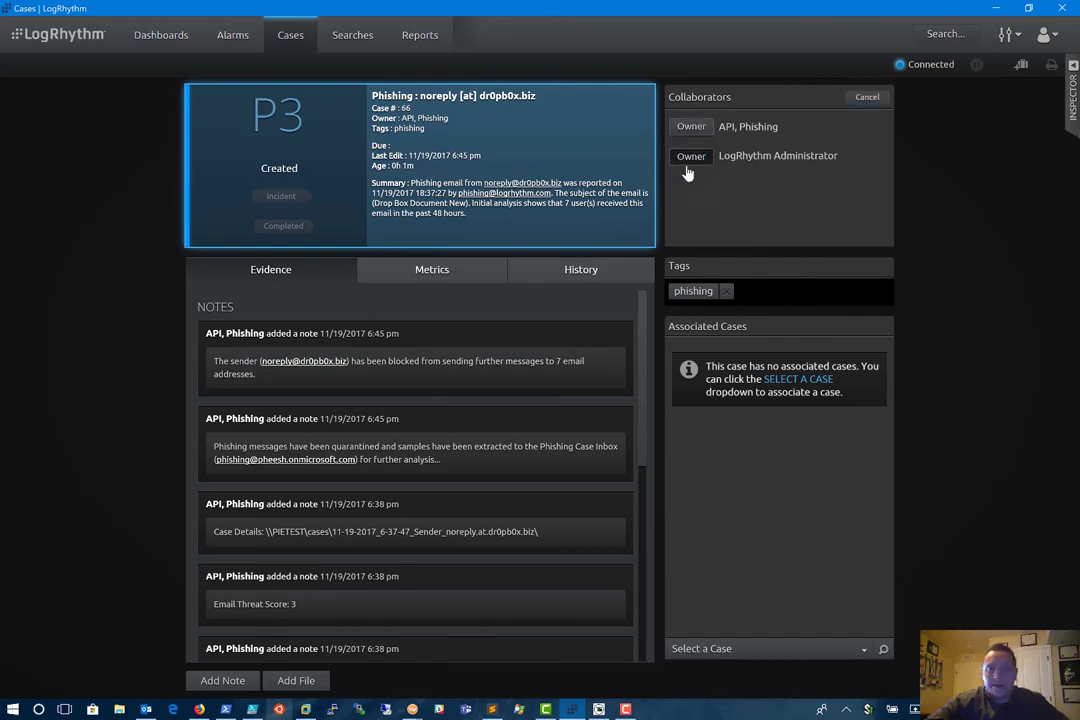
pyautogui.click(689, 160)
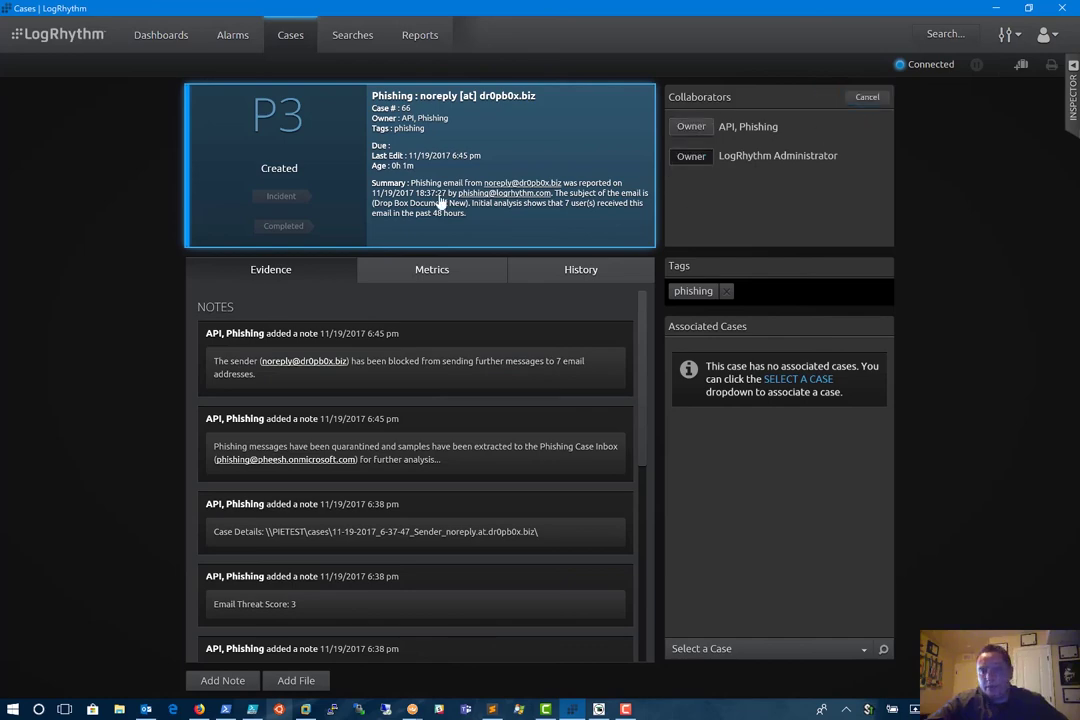
pyautogui.click(286, 227)
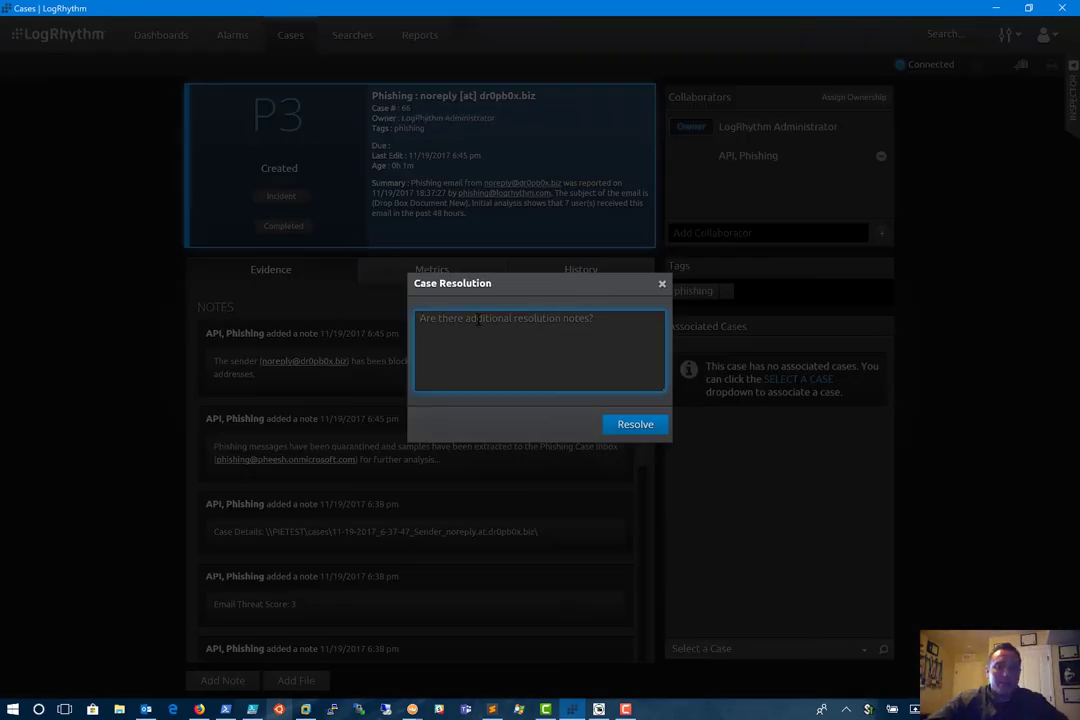
# - Resolve case 66 with the resolution 'email quarantined, sender blocked'
pyautogui.write('email qu')
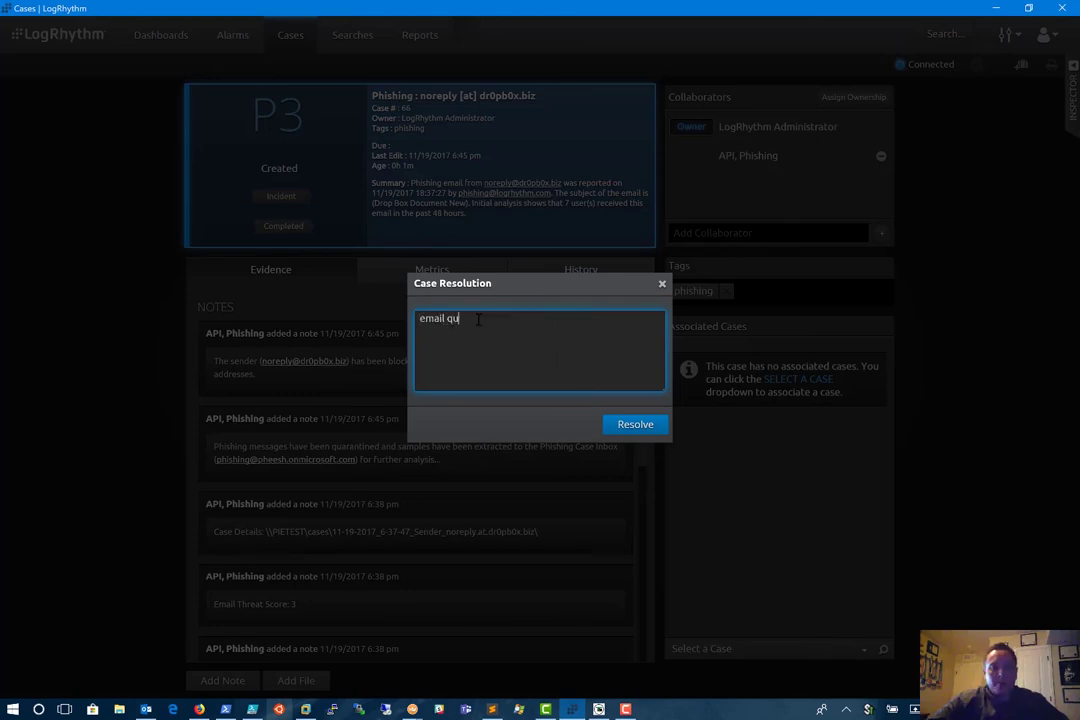
pyautogui.write('arantined')
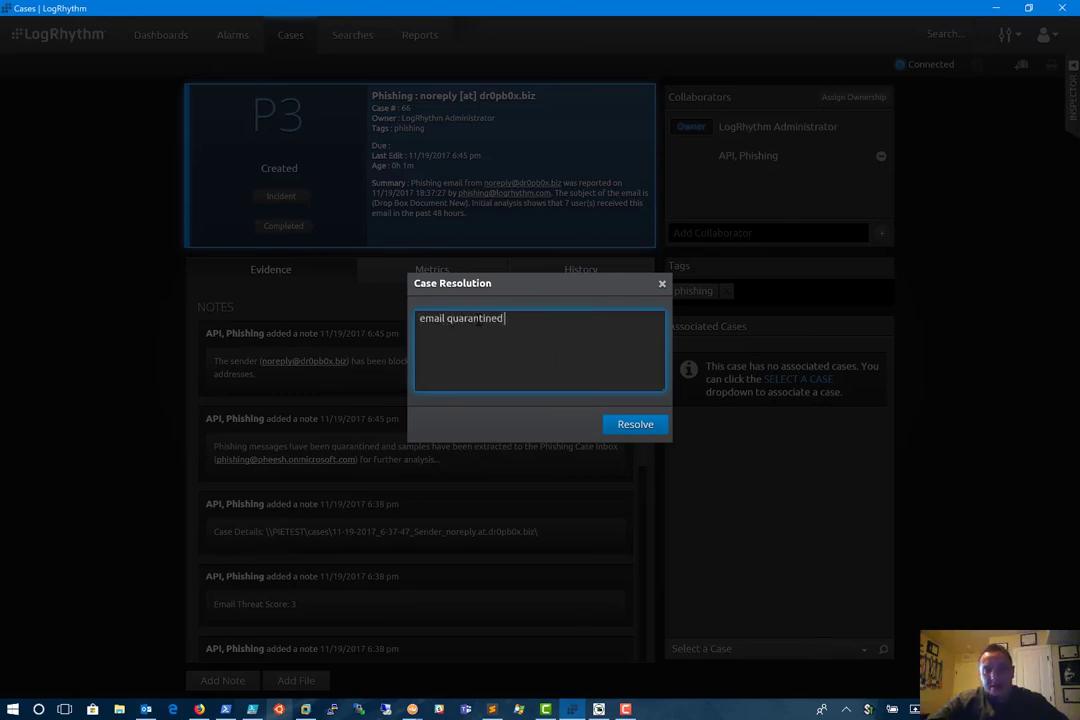
pyautogui.write(', sender ')
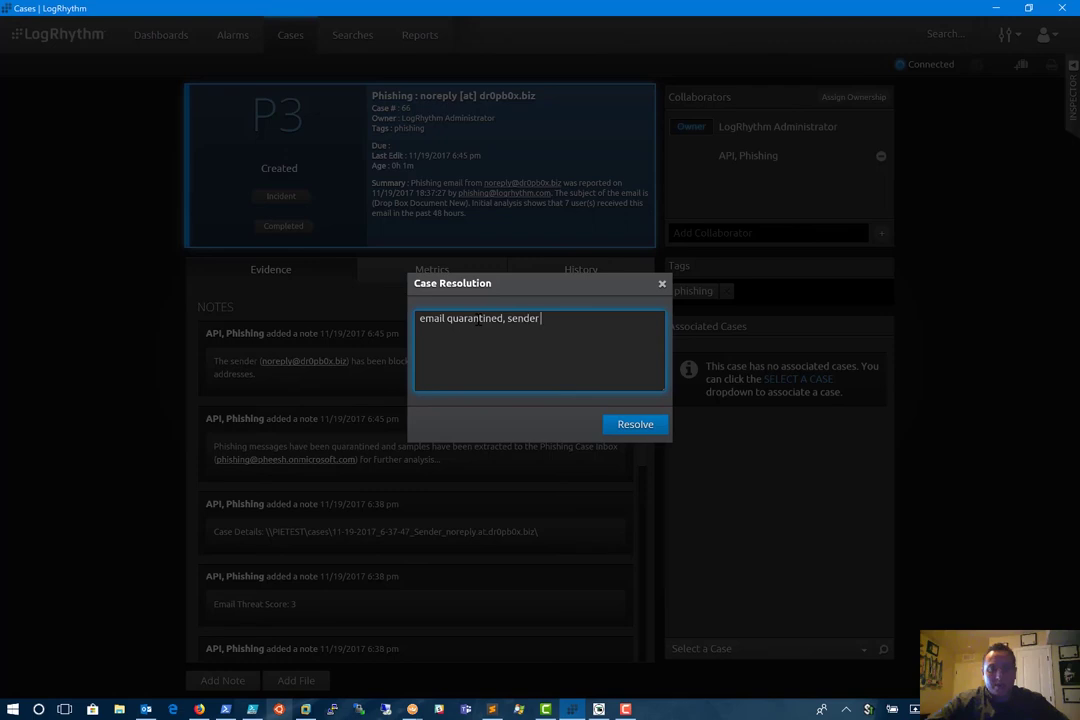
pyautogui.write('blocked')
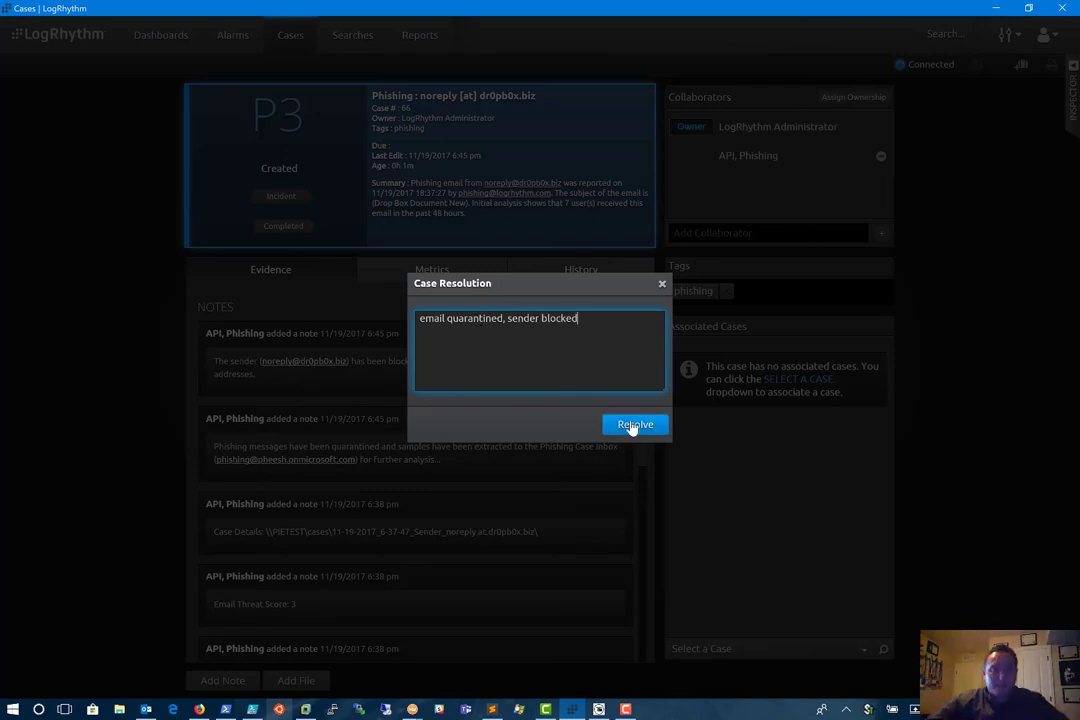
pyautogui.click(633, 425)
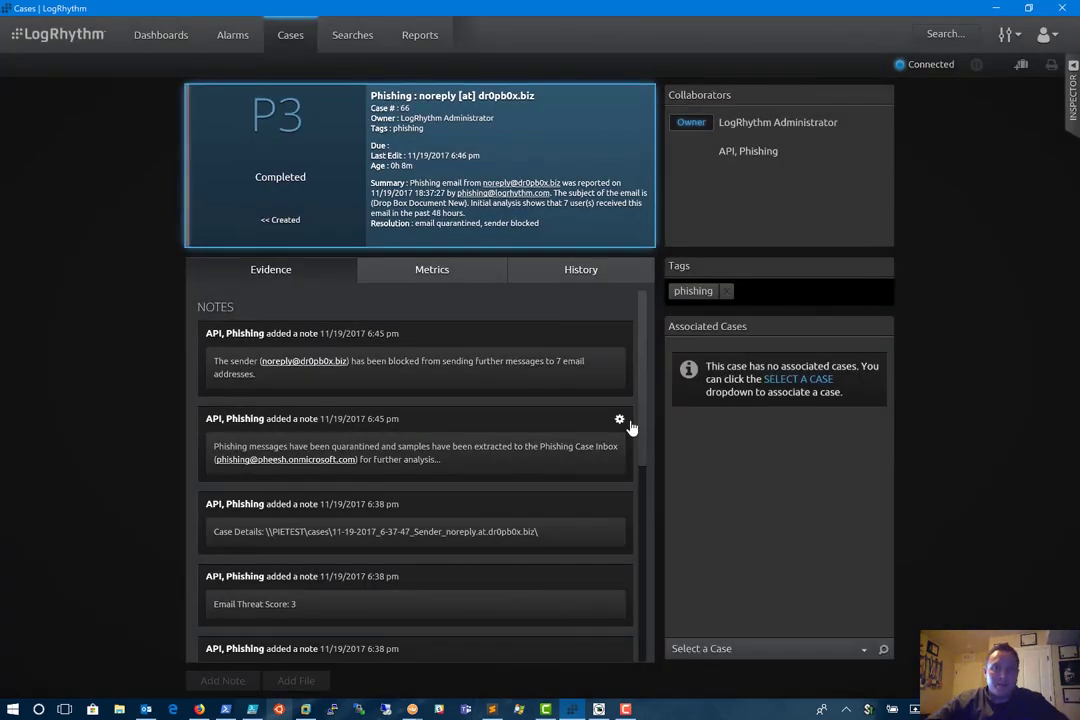